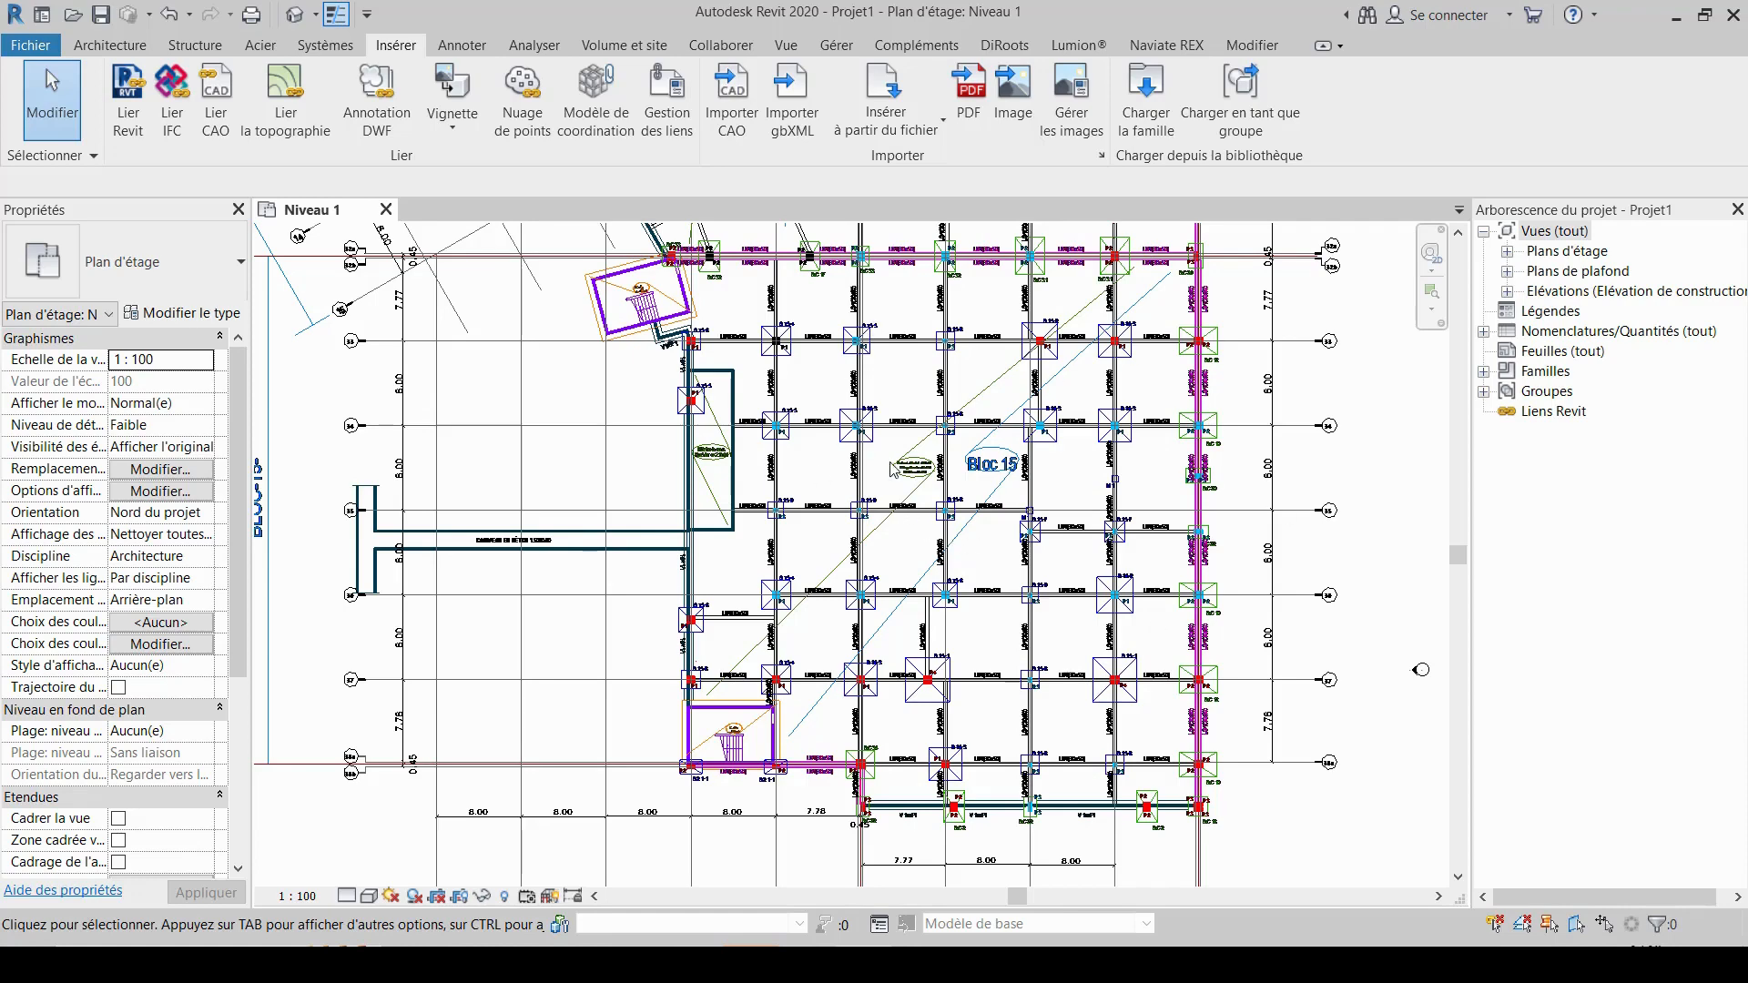
- Examine the red P3 column on footing SC34 in the foundation plan, including the joint lines cutting through it
scroll(821, 692, down, 4)
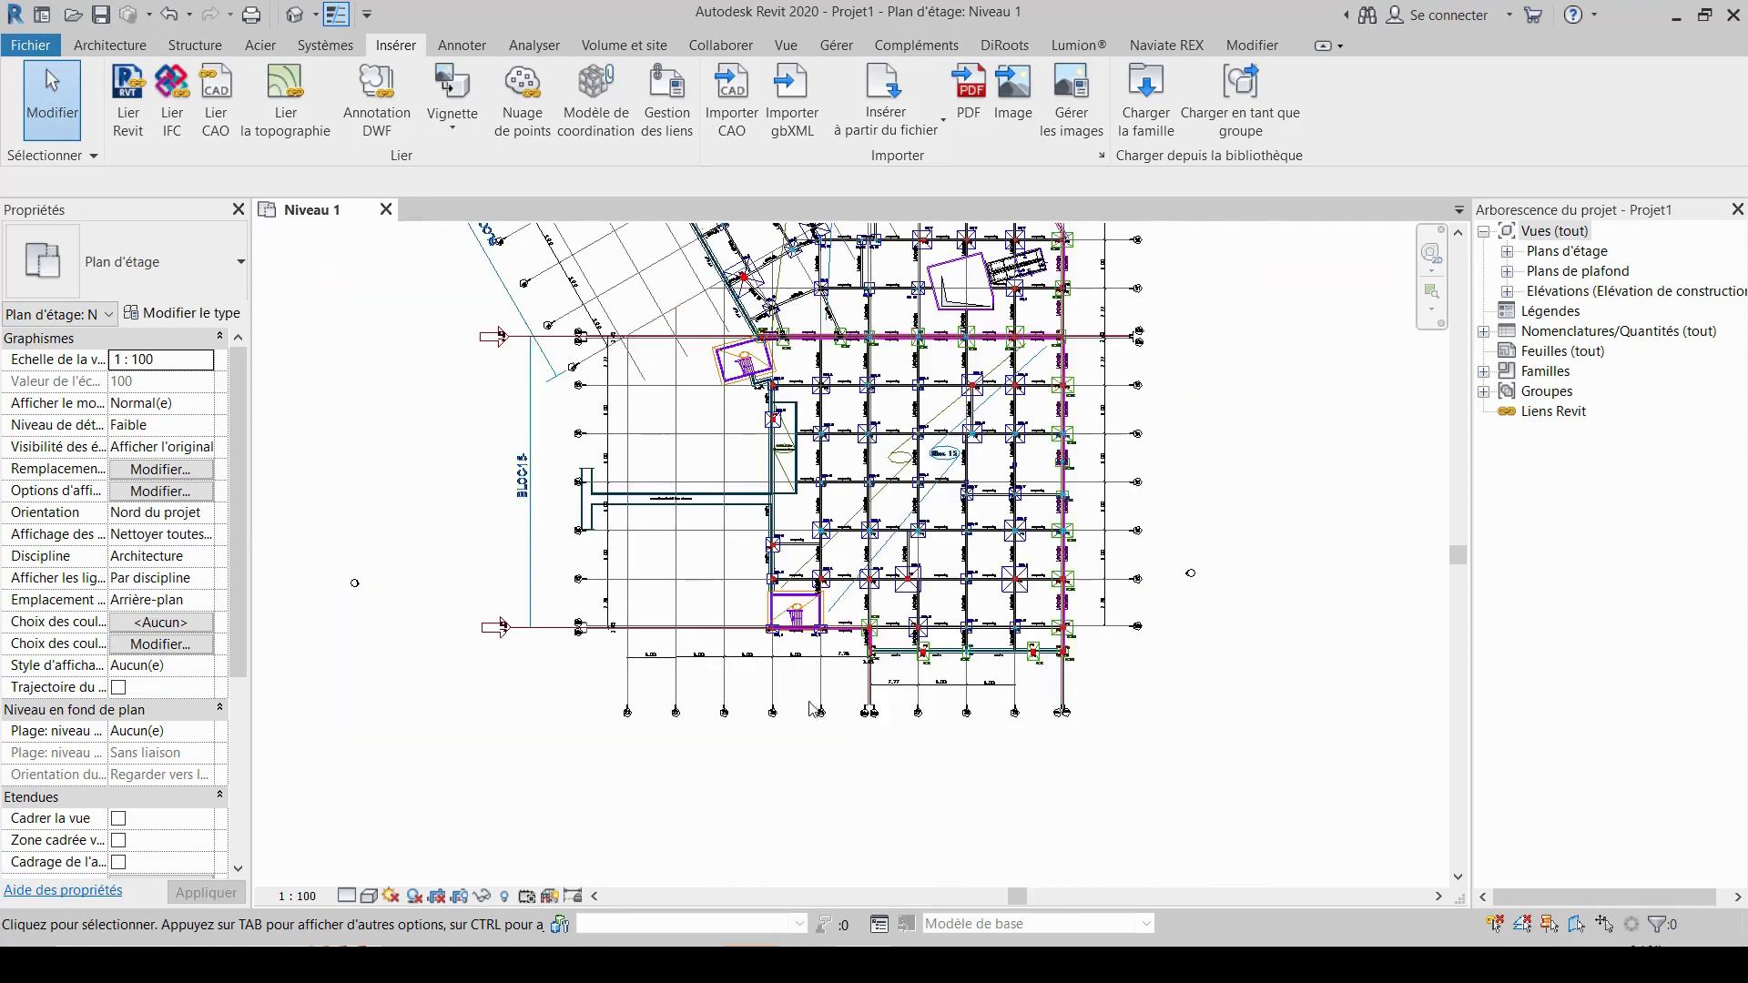
scroll(797, 639, up, 5)
scroll(791, 625, up, 3)
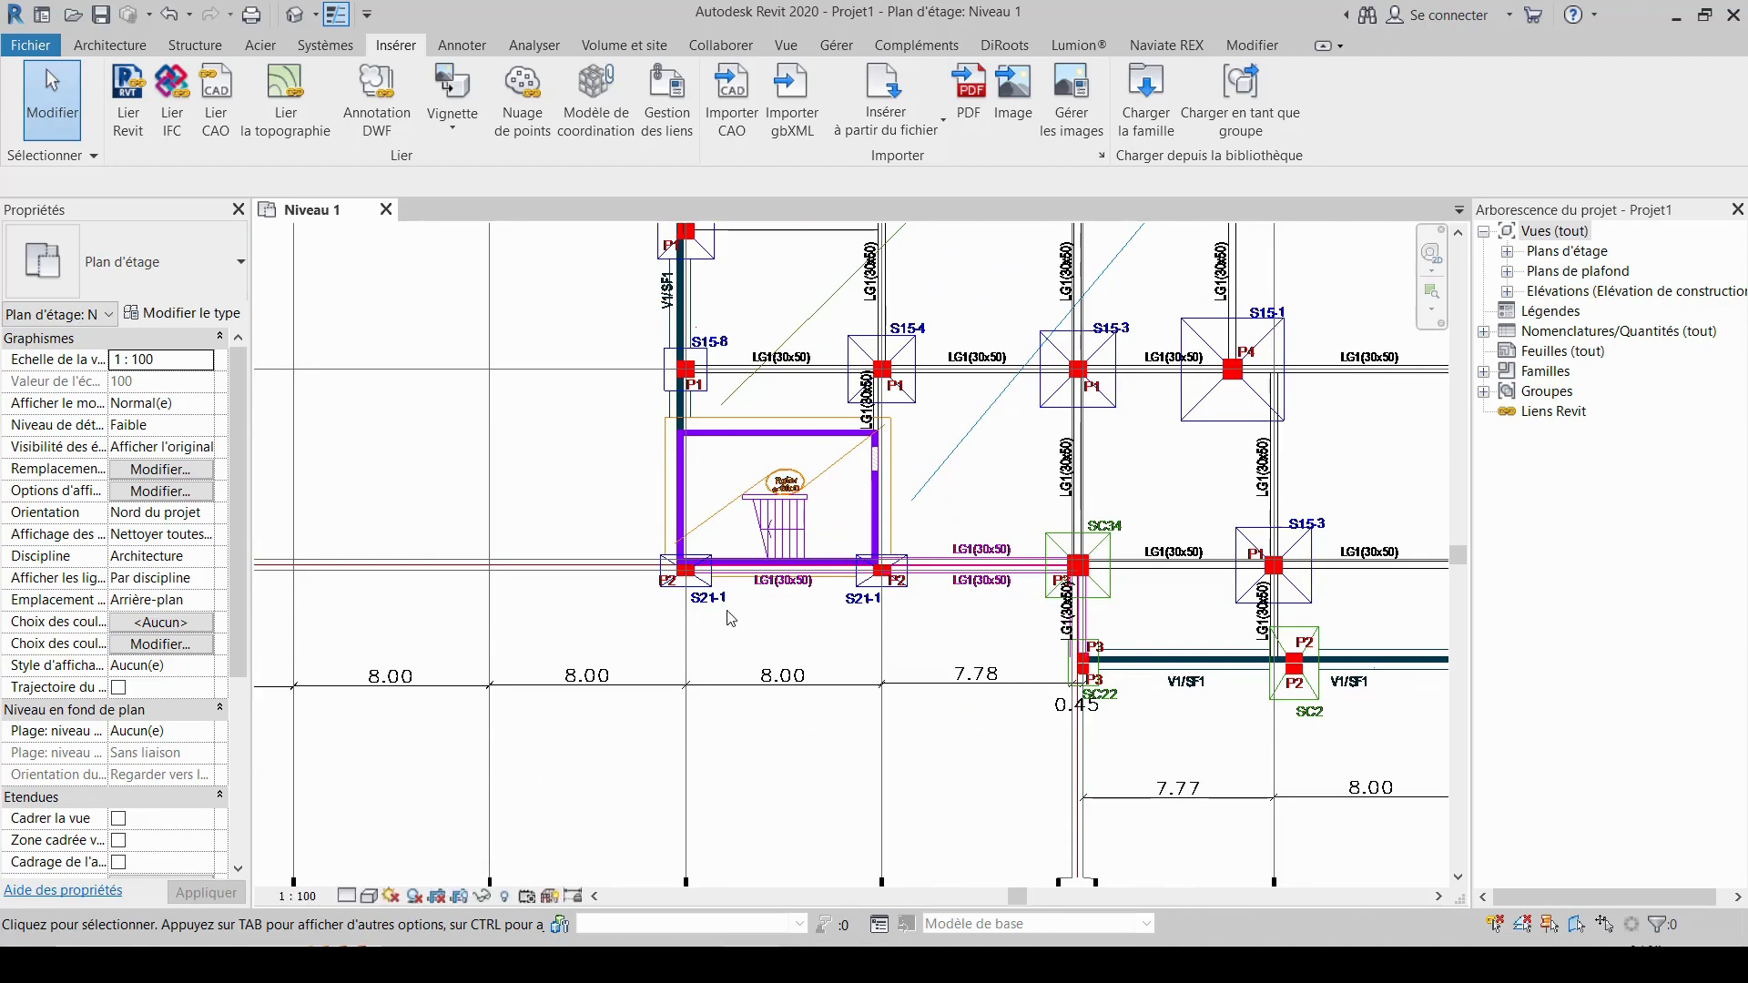
scroll(1085, 566, up, 5)
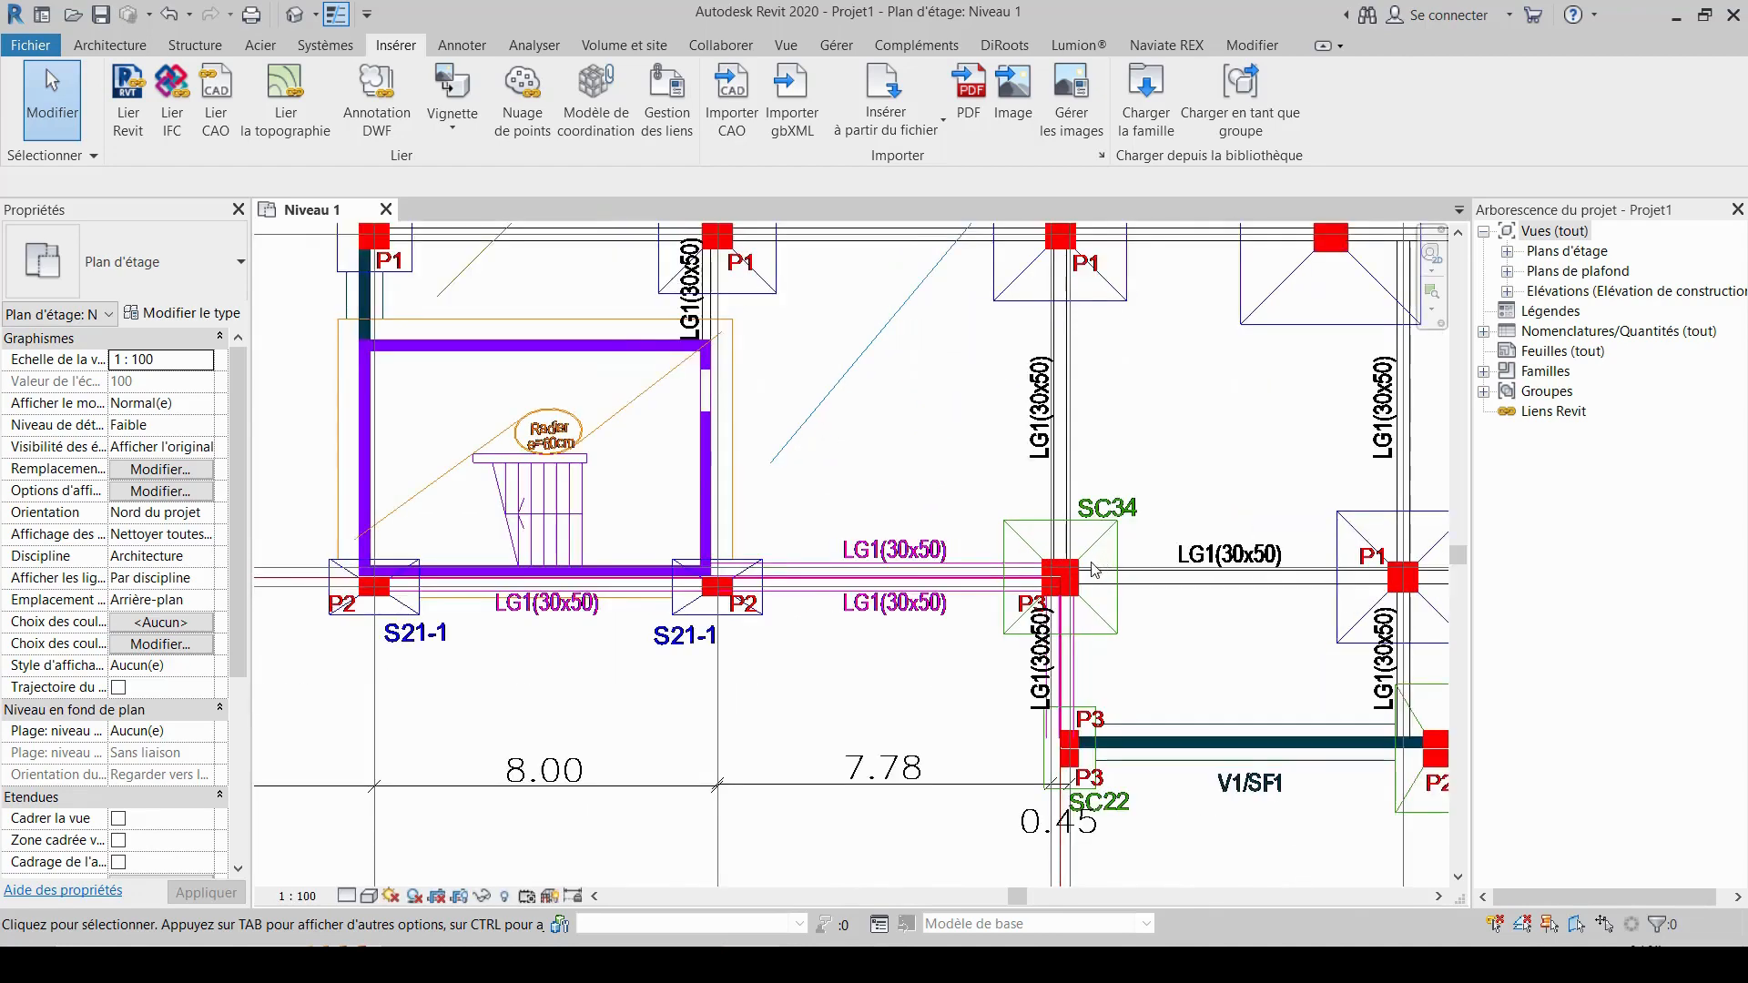
scroll(1103, 580, up, 3)
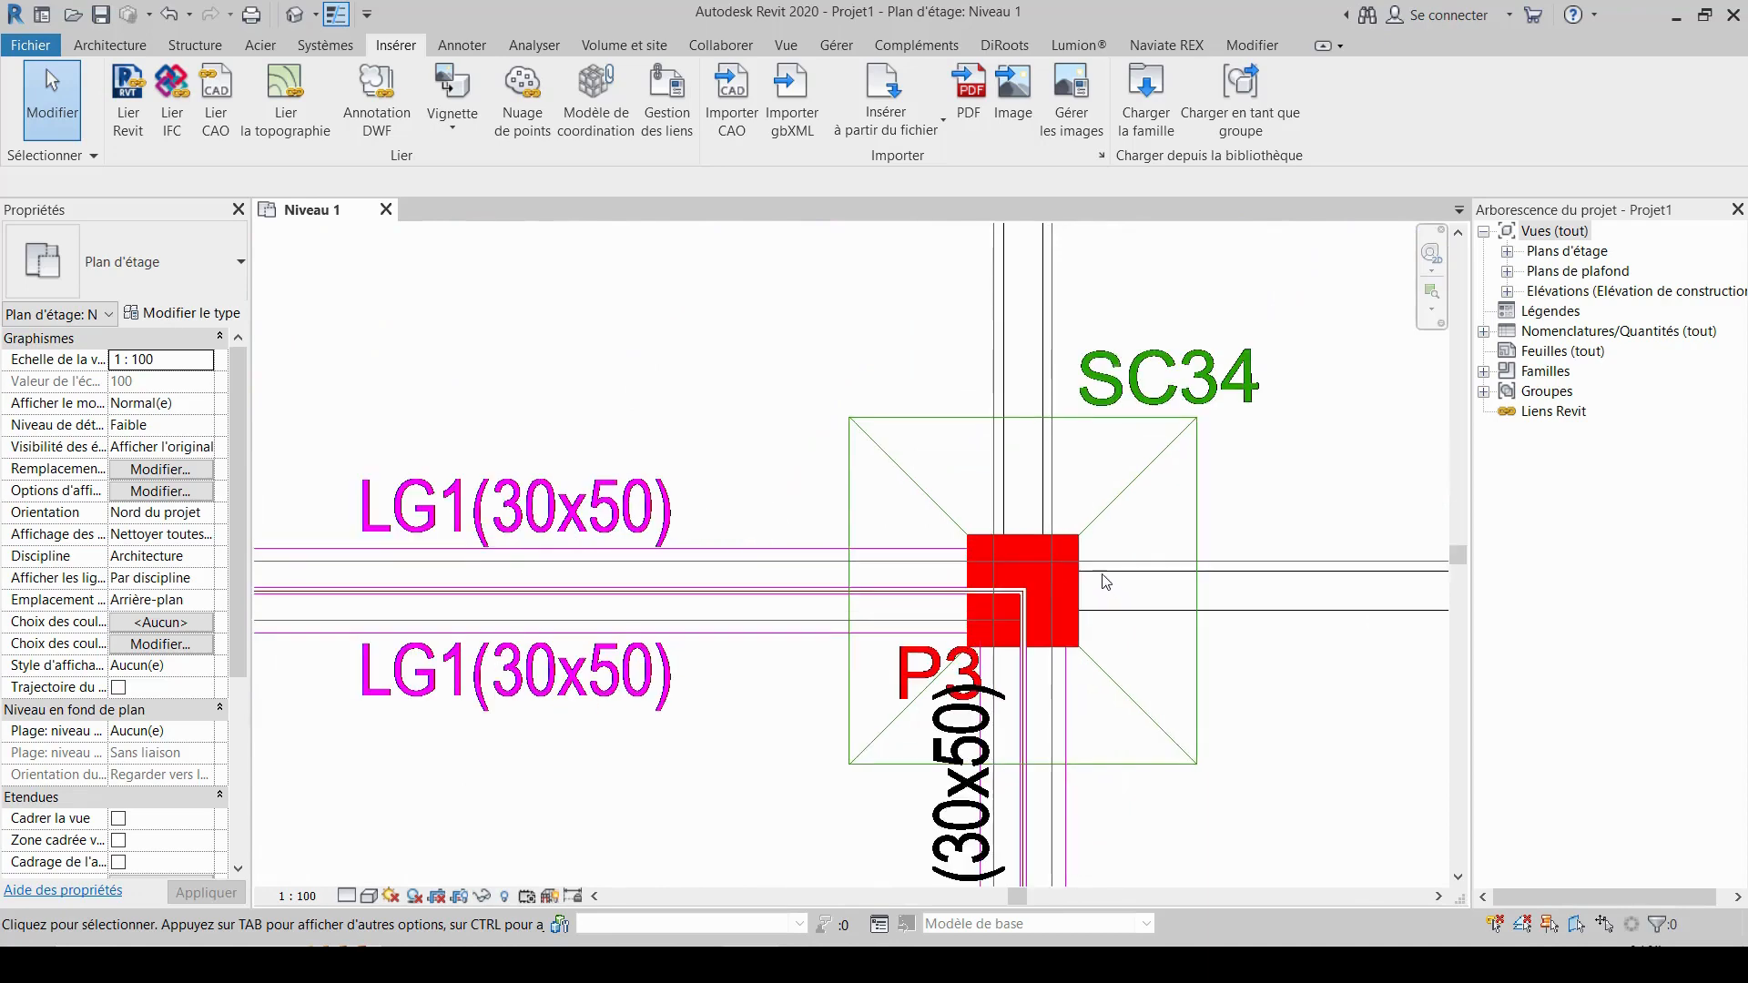
middle_drag(1105, 572, 990, 488)
scroll(917, 490, up, 2)
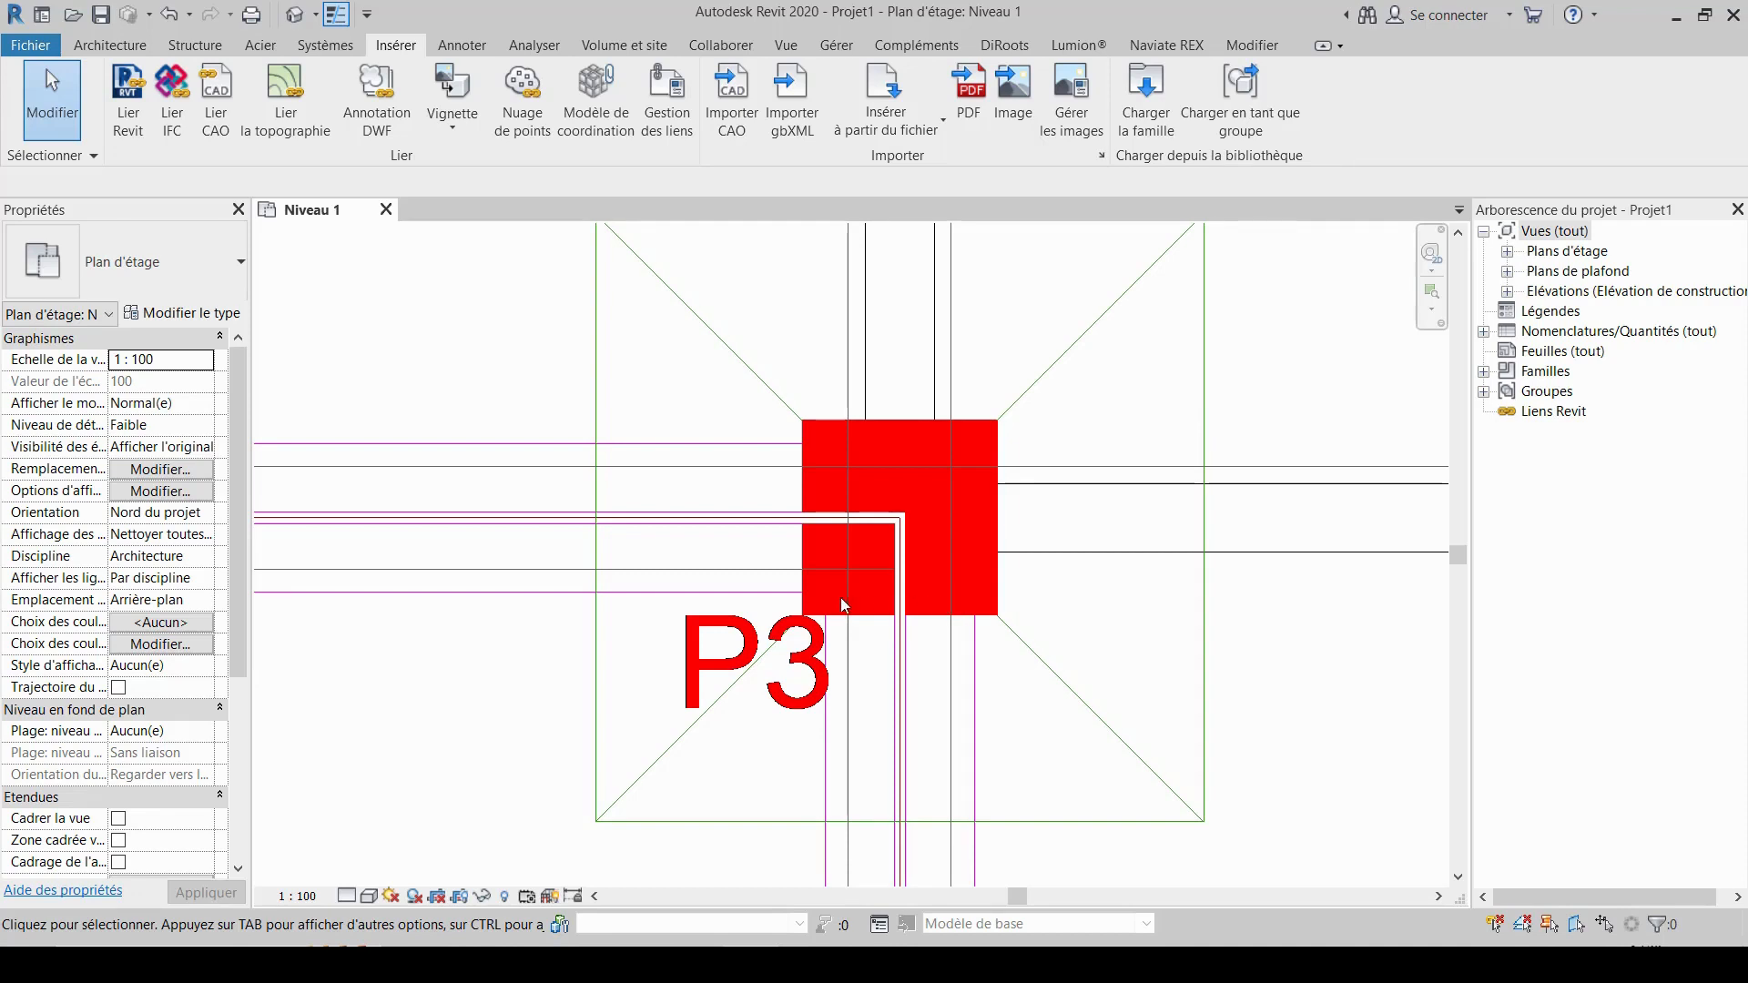
scroll(719, 606, down, 3)
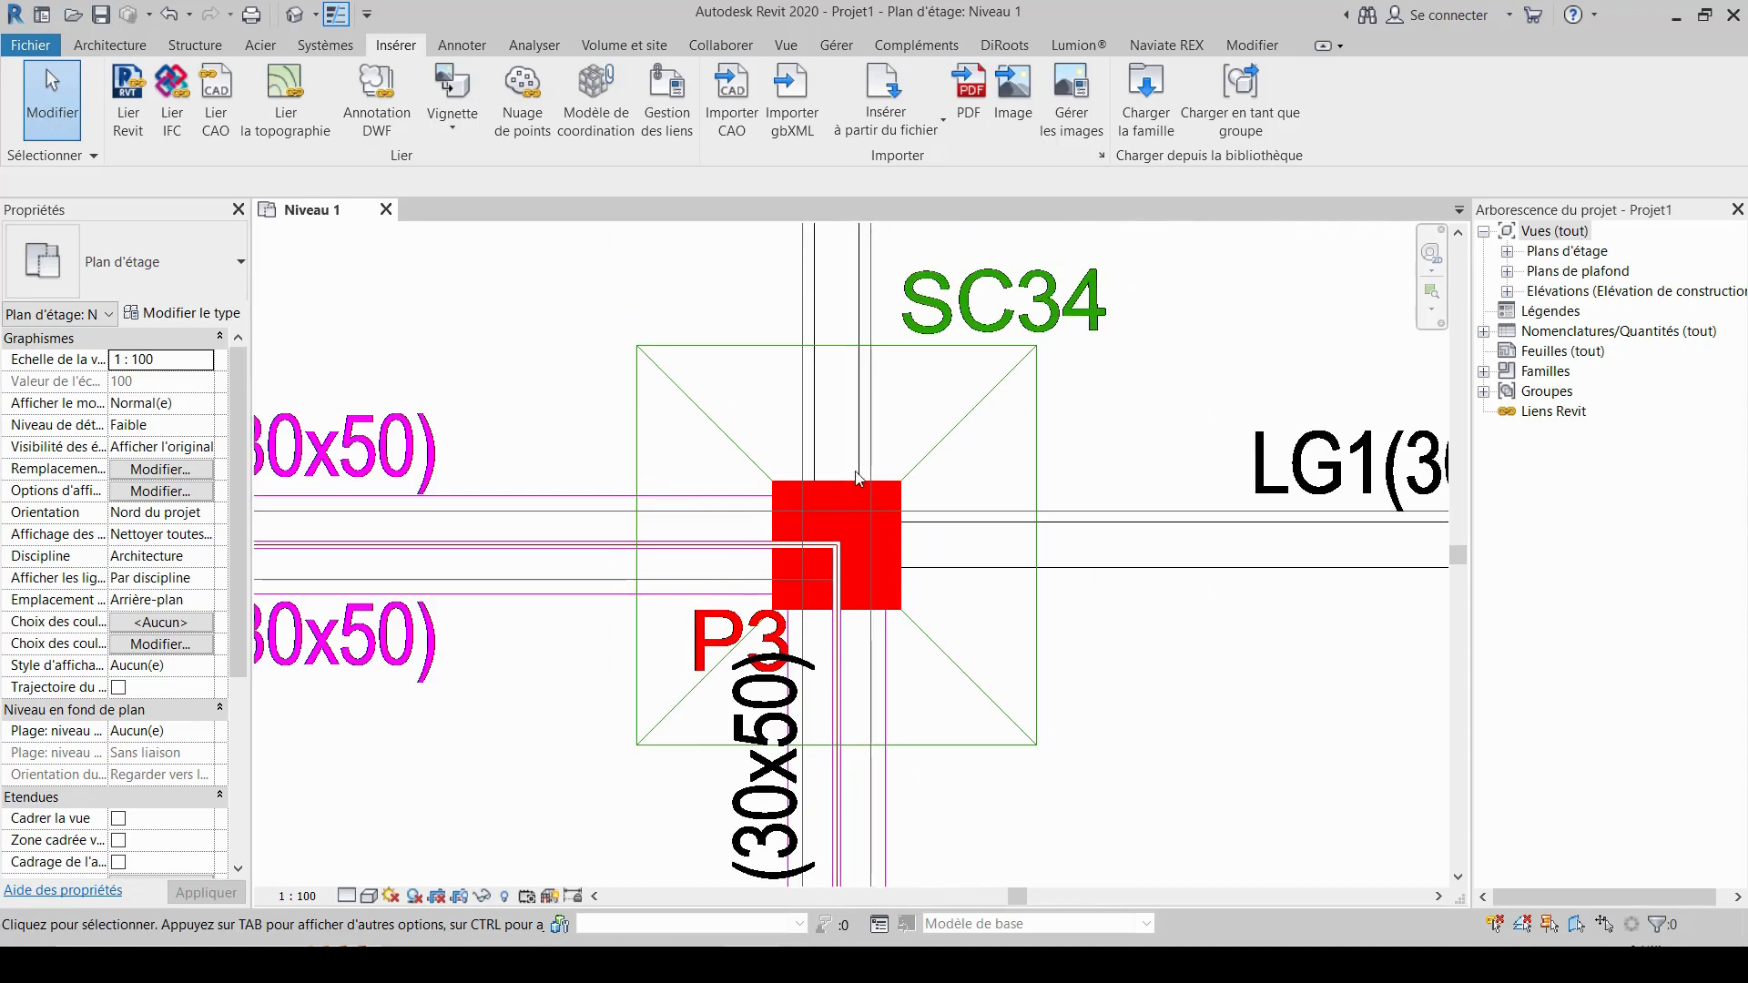
scroll(856, 477, up, 2)
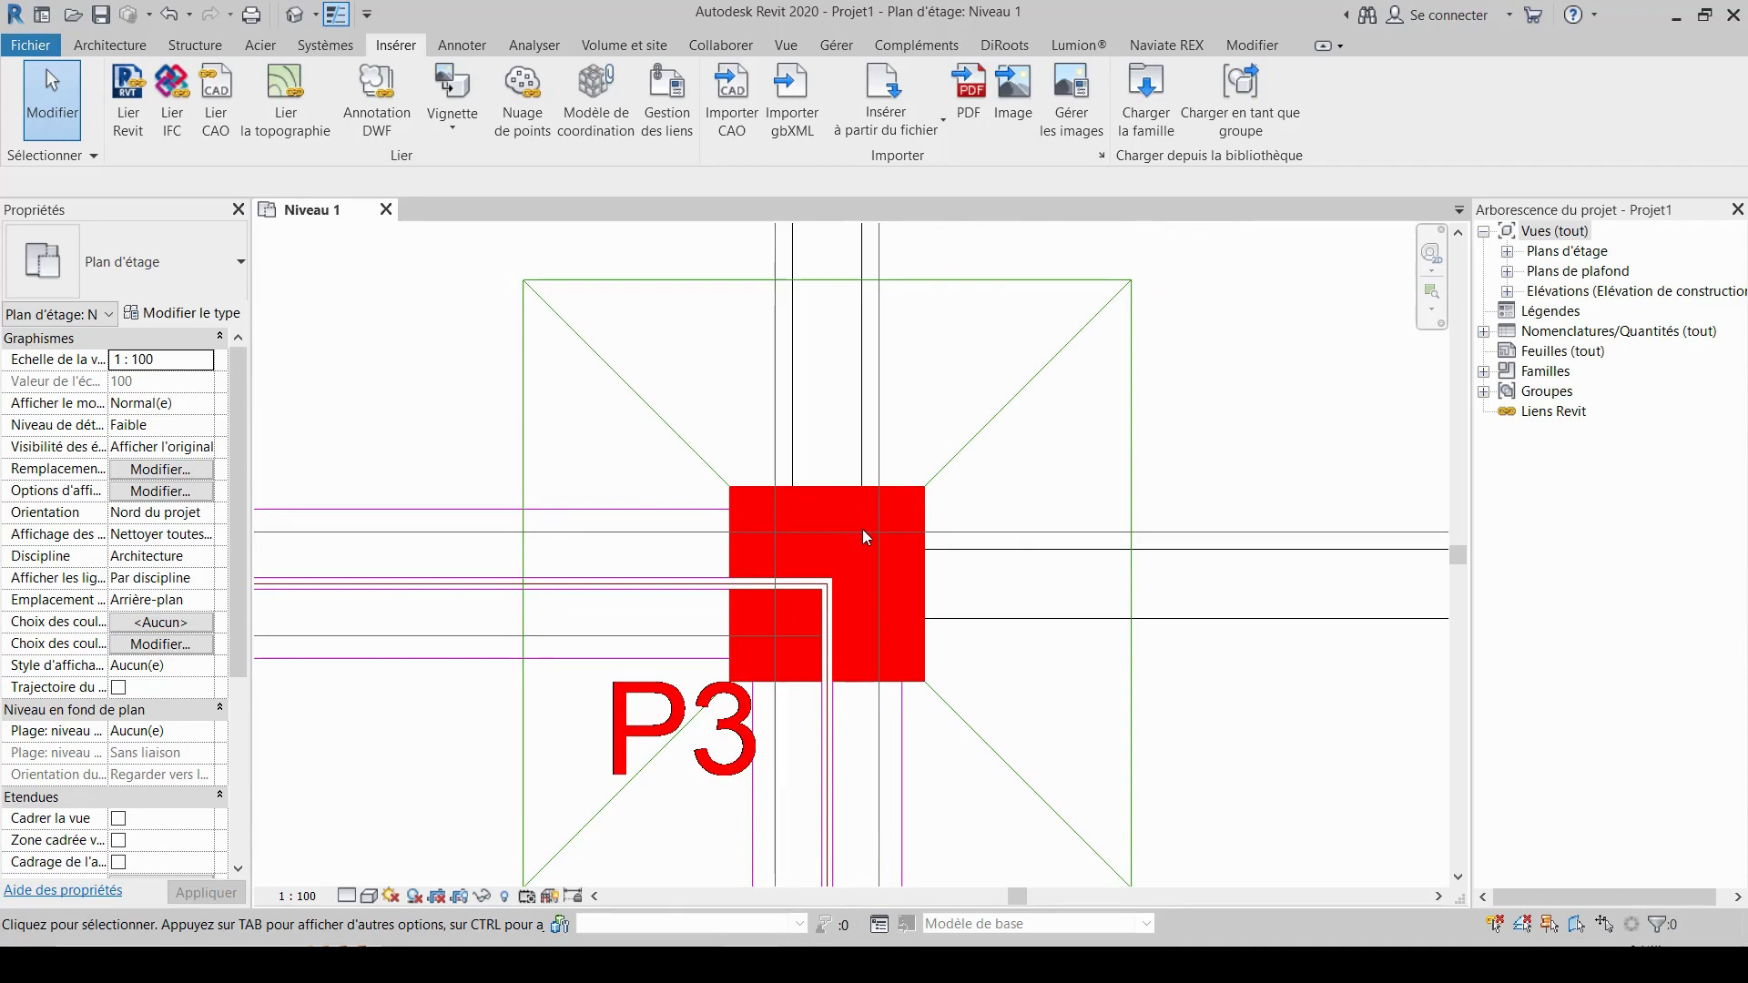
scroll(861, 528, down, 2)
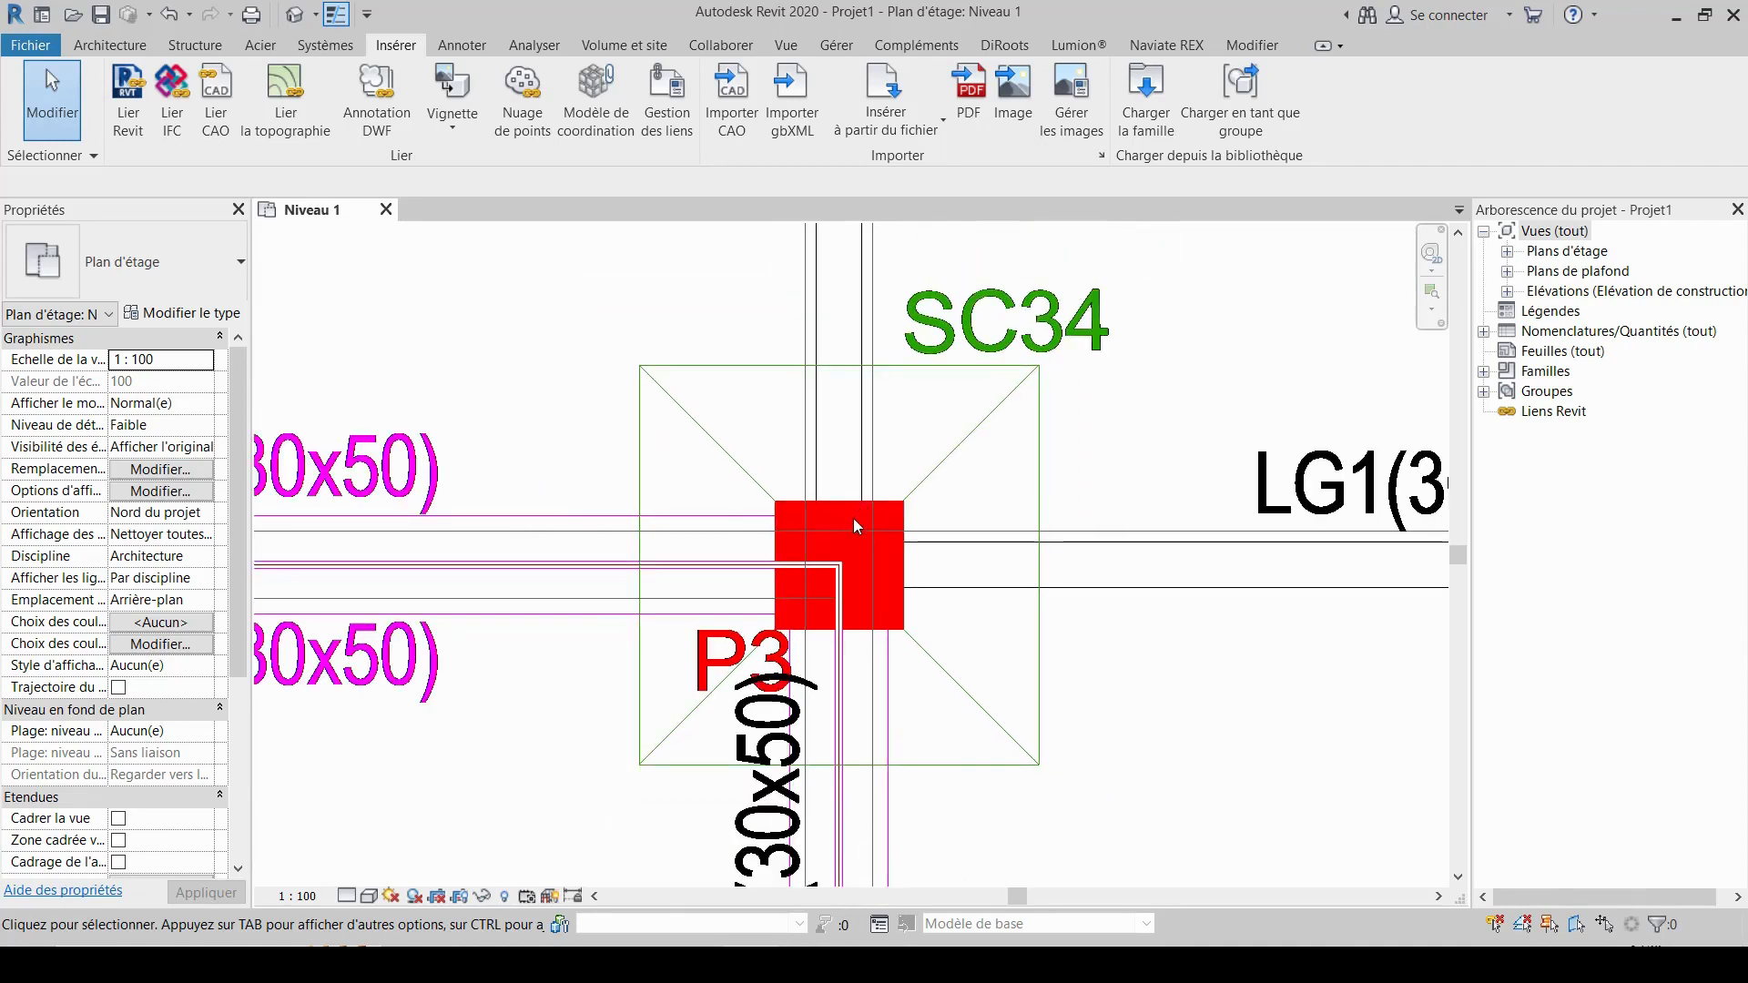
scroll(848, 555, up, 1)
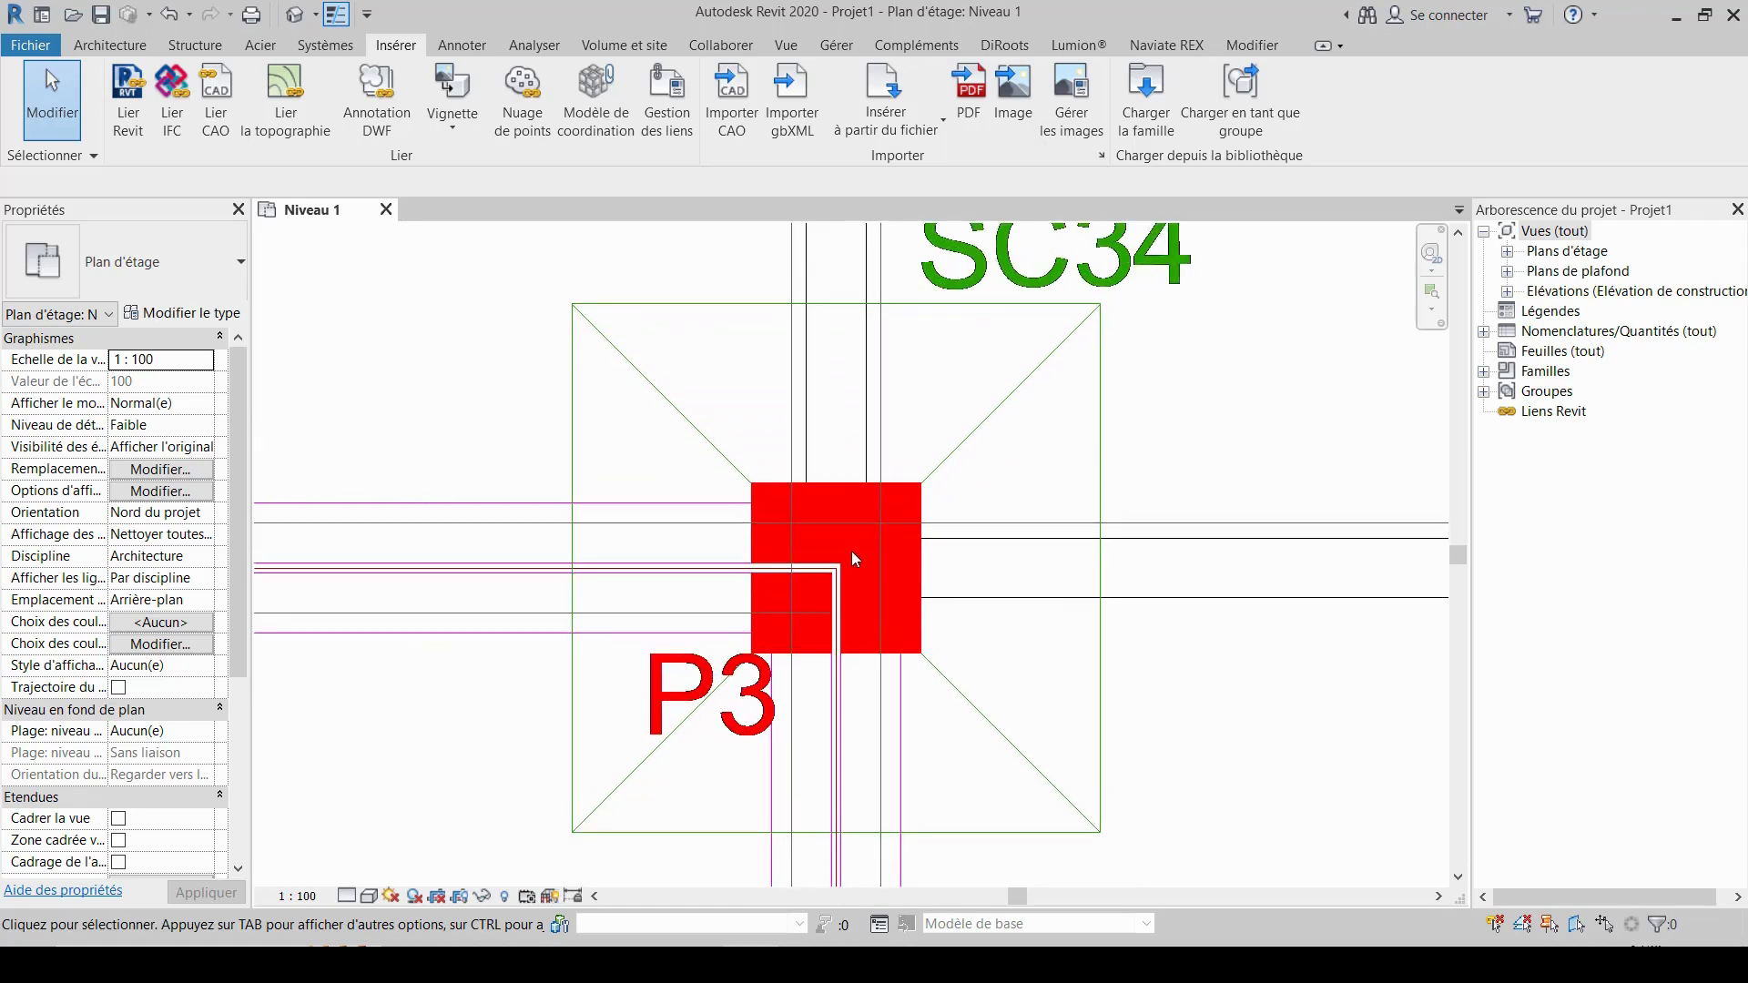
middle_drag(850, 550, 869, 508)
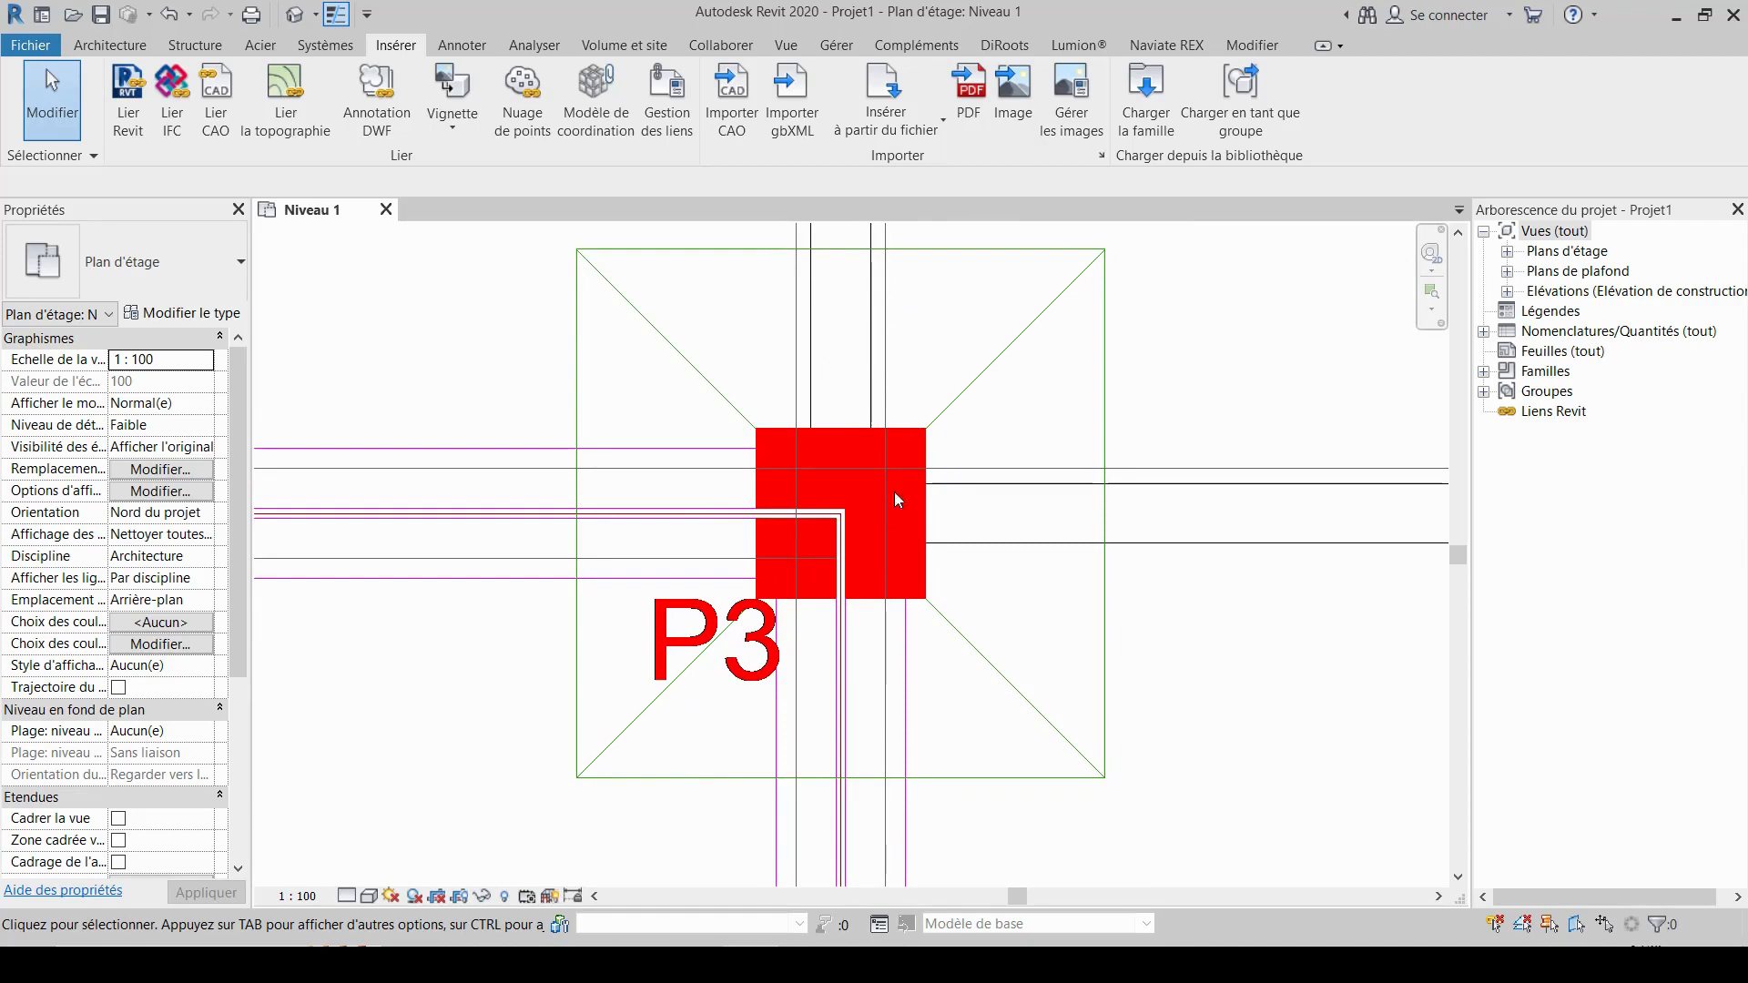
scroll(749, 541, down, 2)
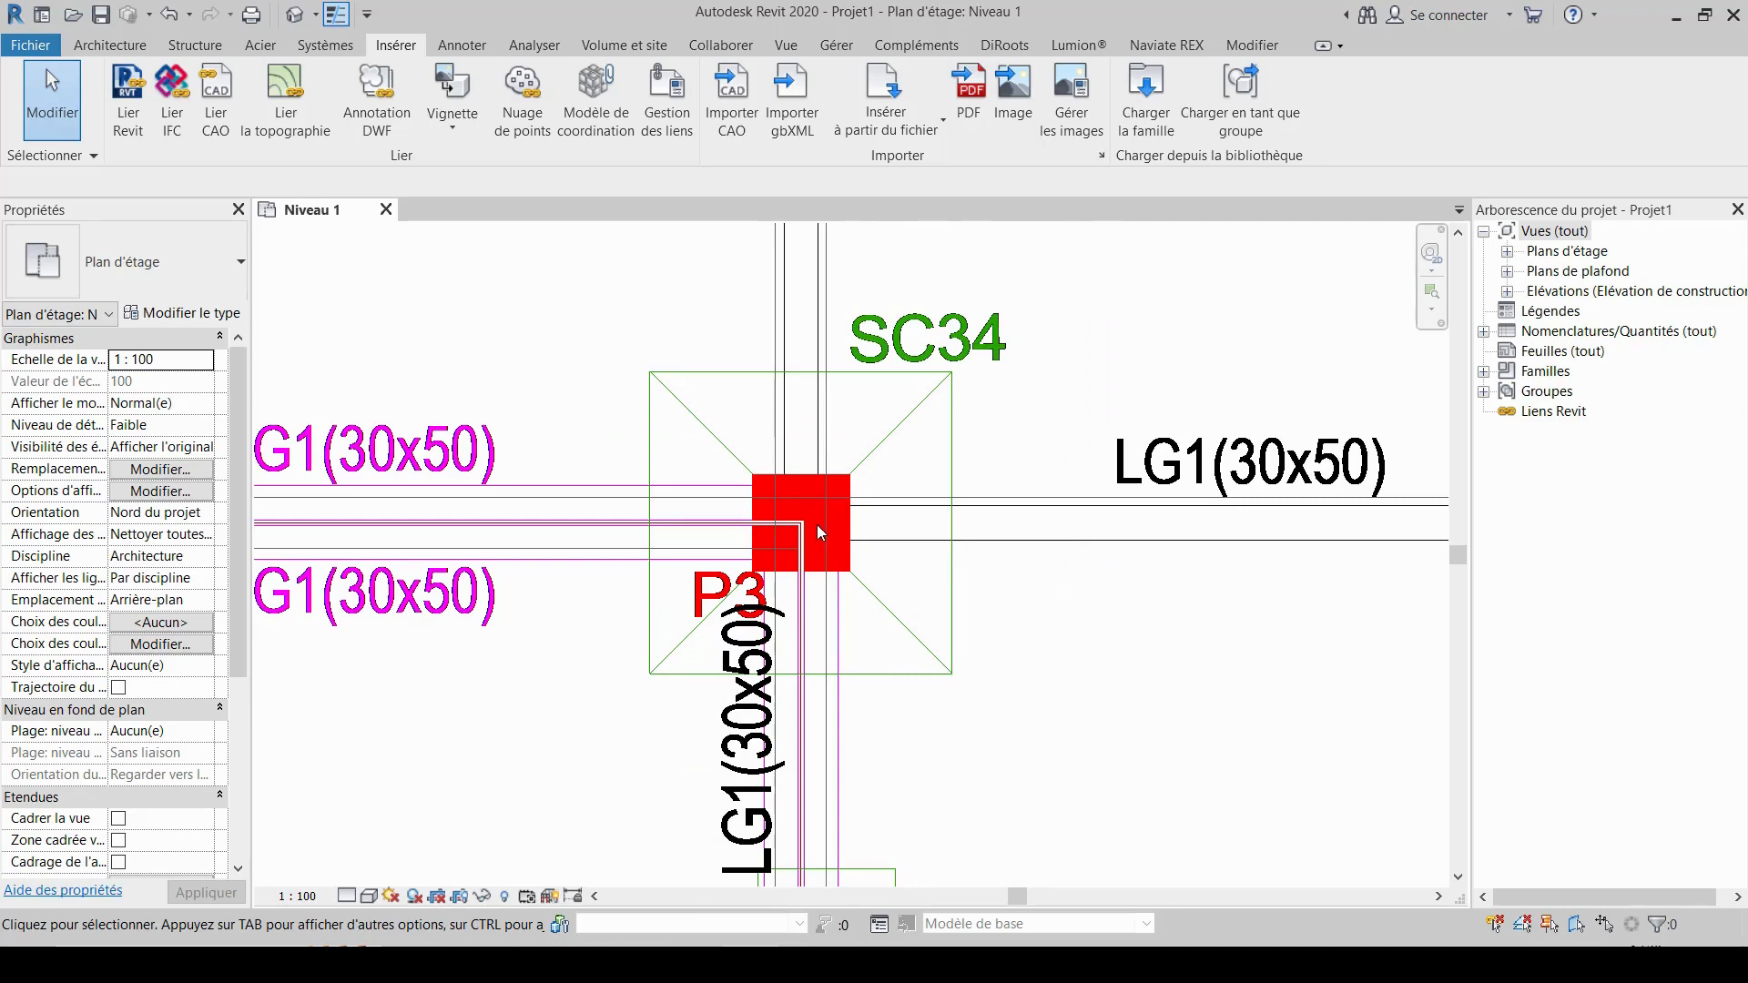
scroll(817, 524, up, 2)
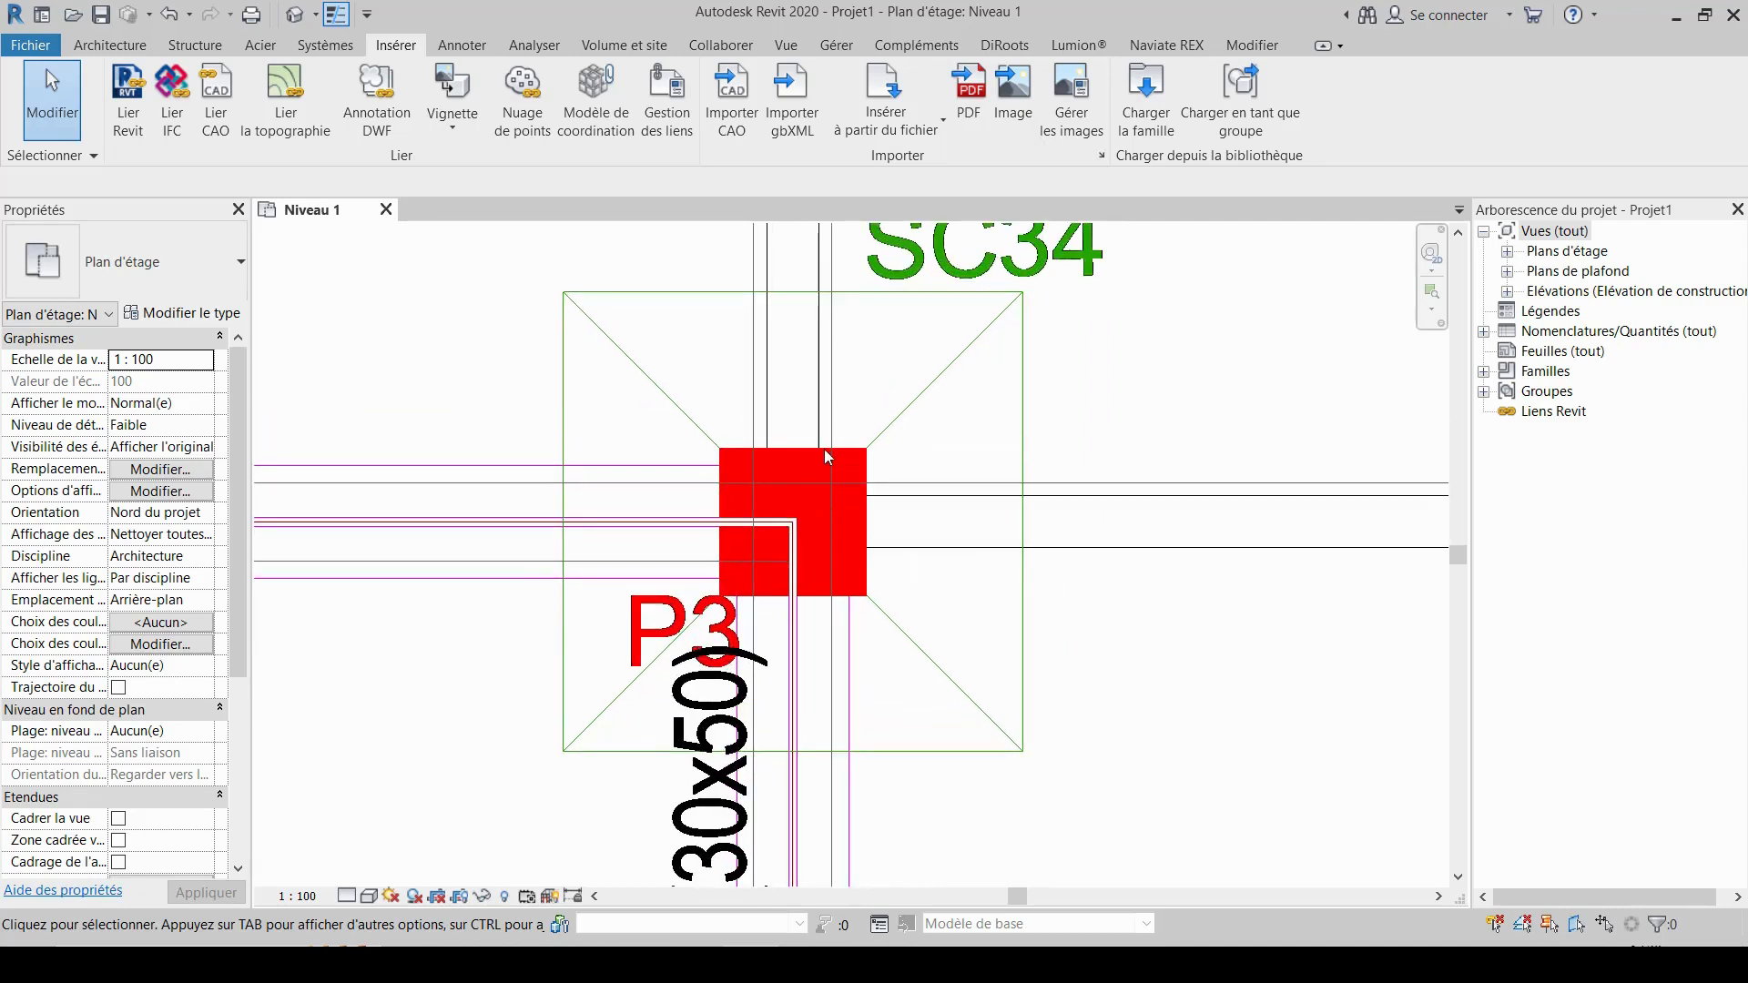
- Draw a trial horizontal model line about 900 mm long from the joint corner inside column P3, and delete it
click(195, 45)
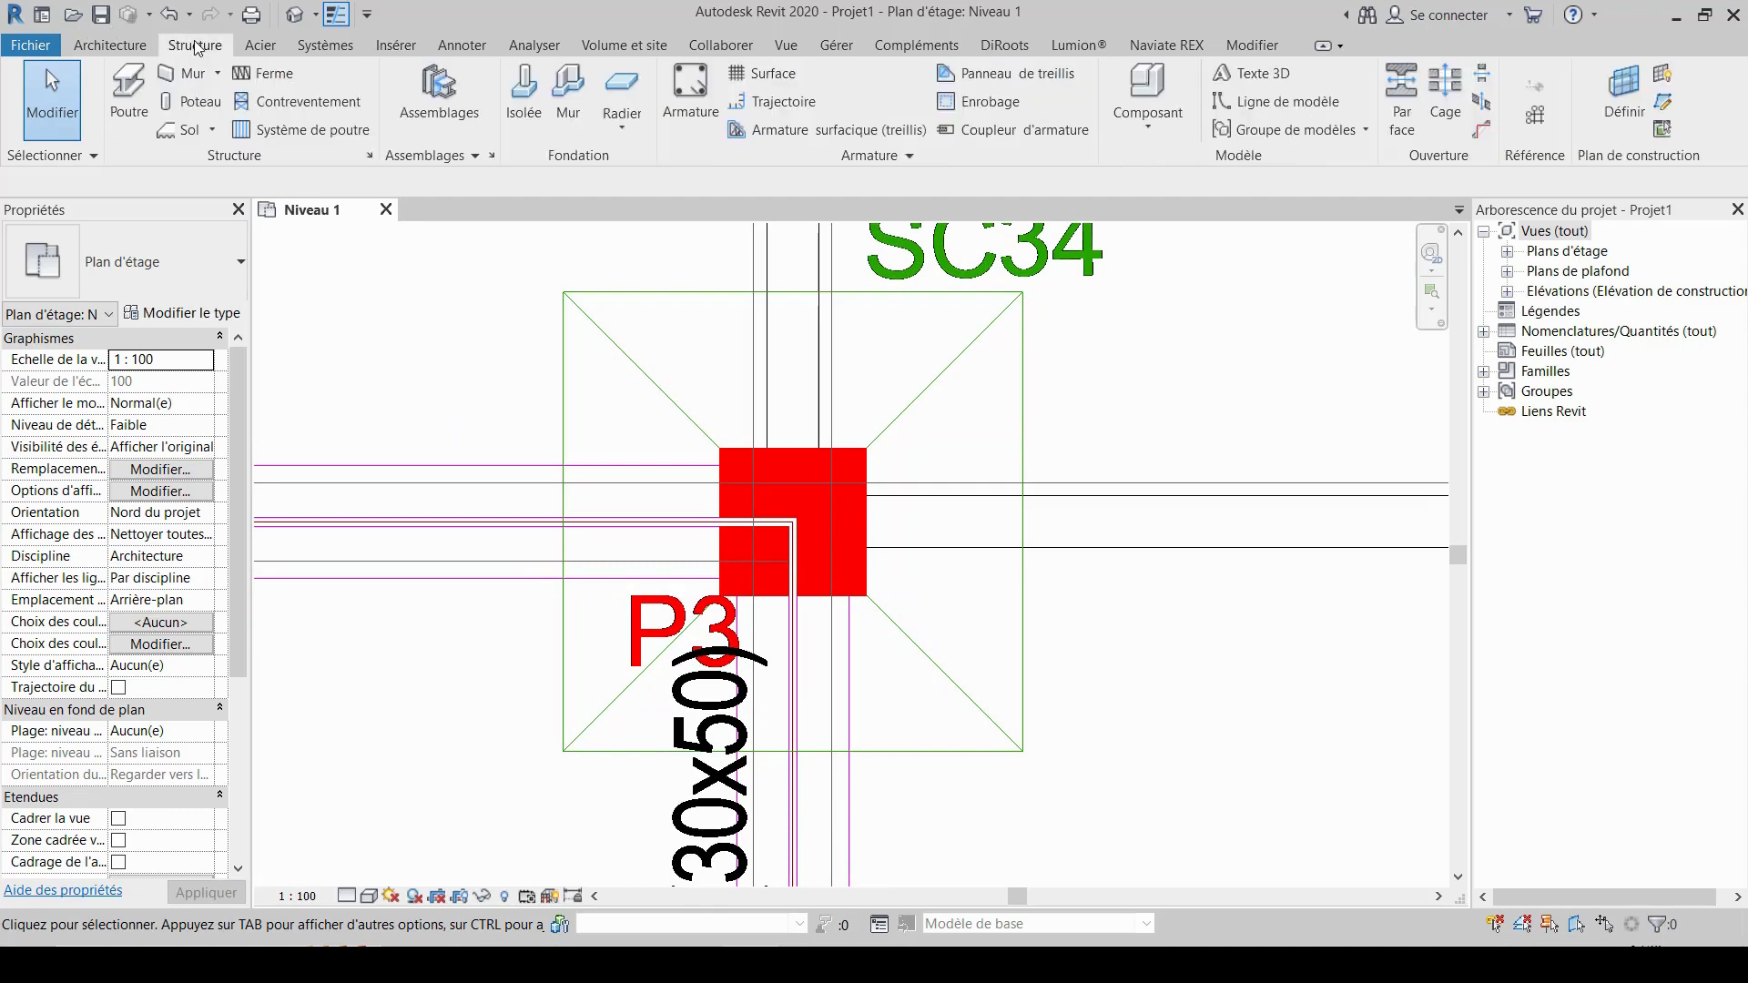
click(1274, 101)
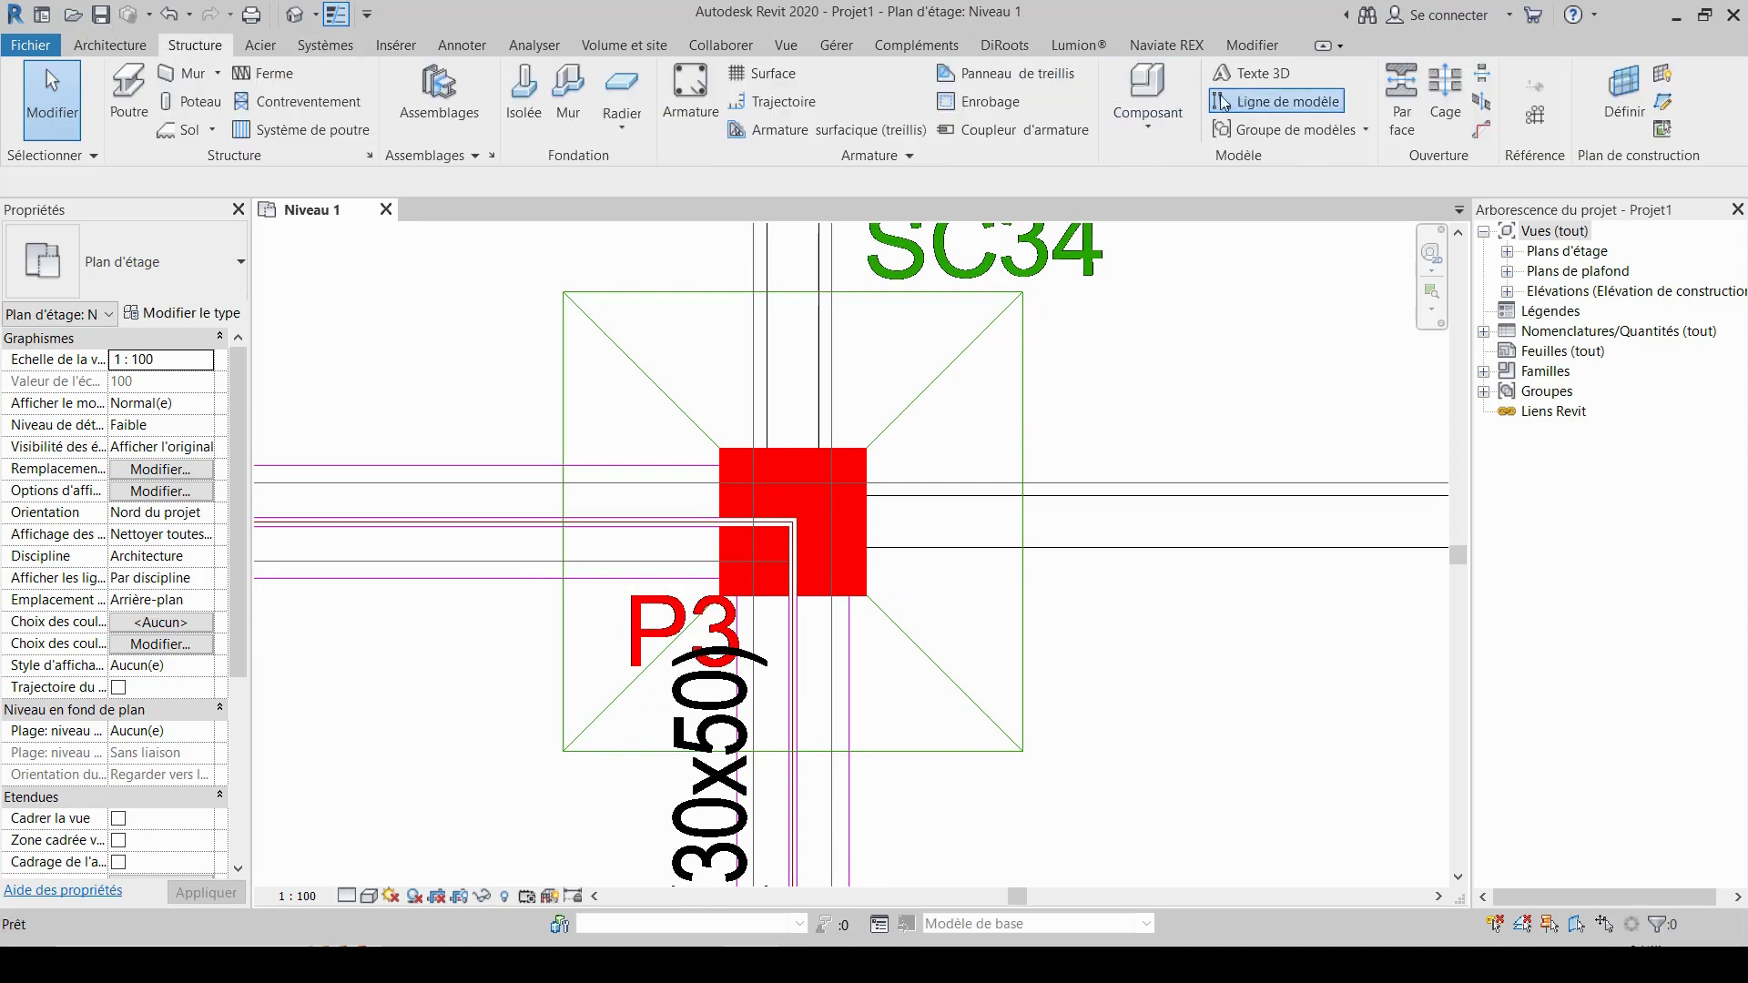
click(796, 517)
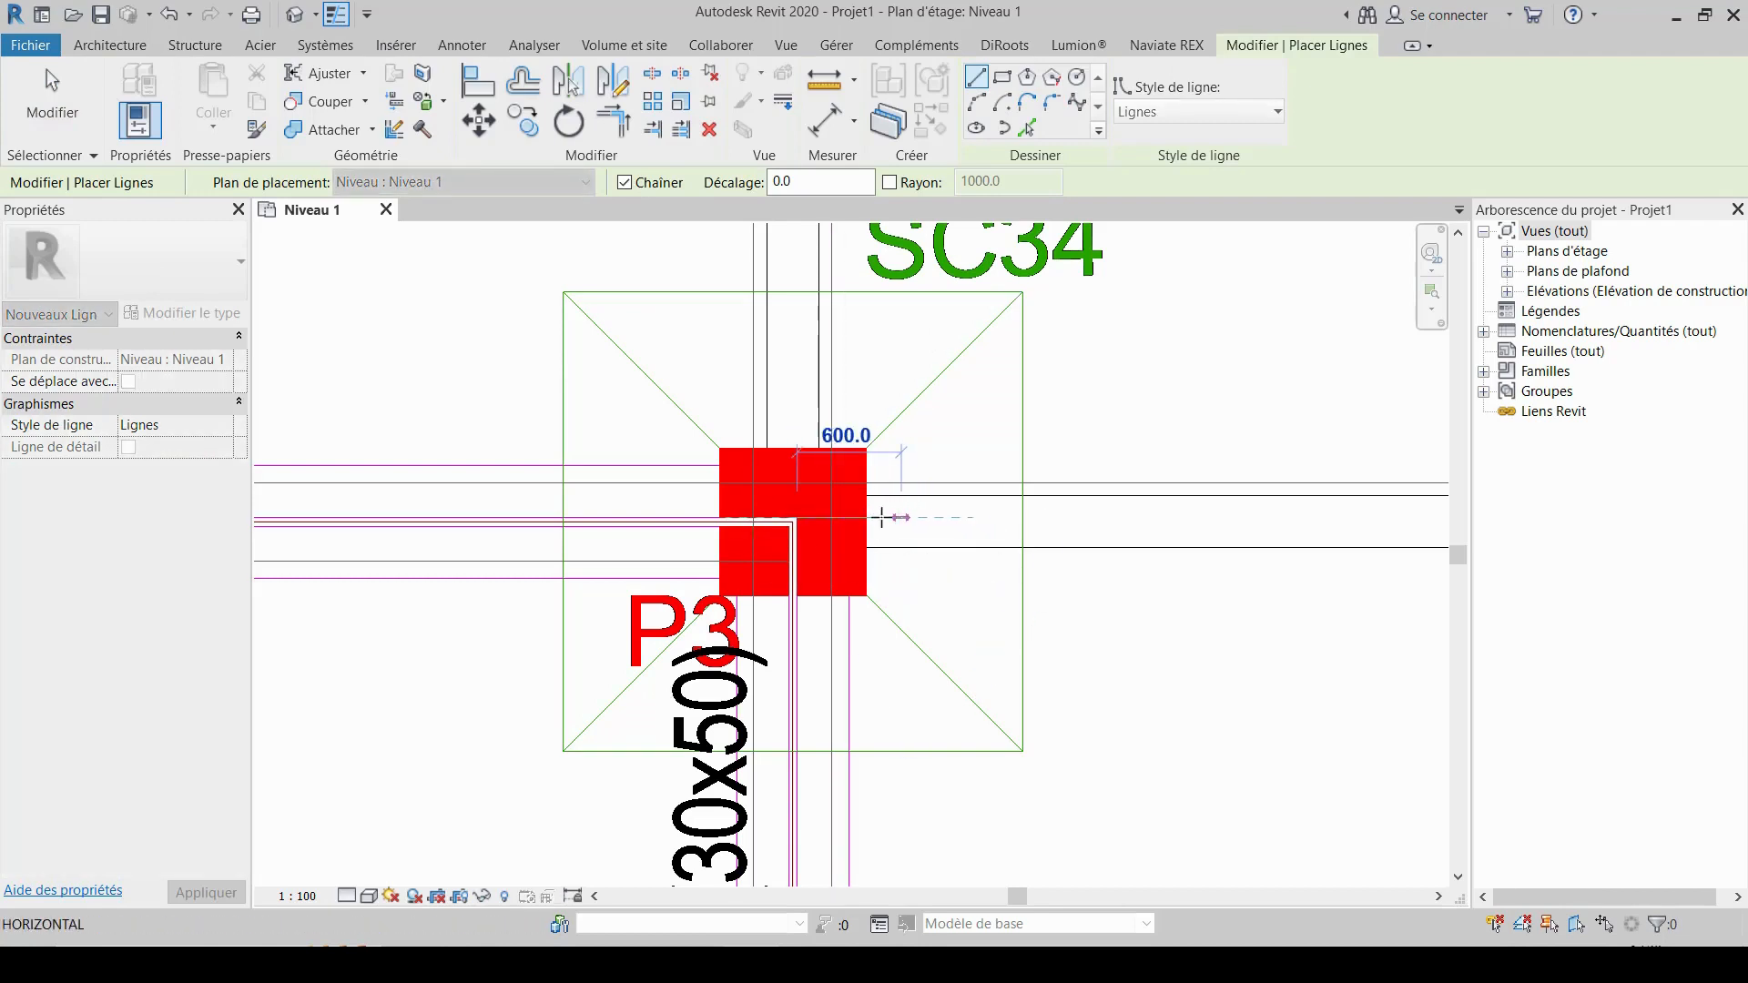
click(953, 517)
scroll(849, 518, up, 3)
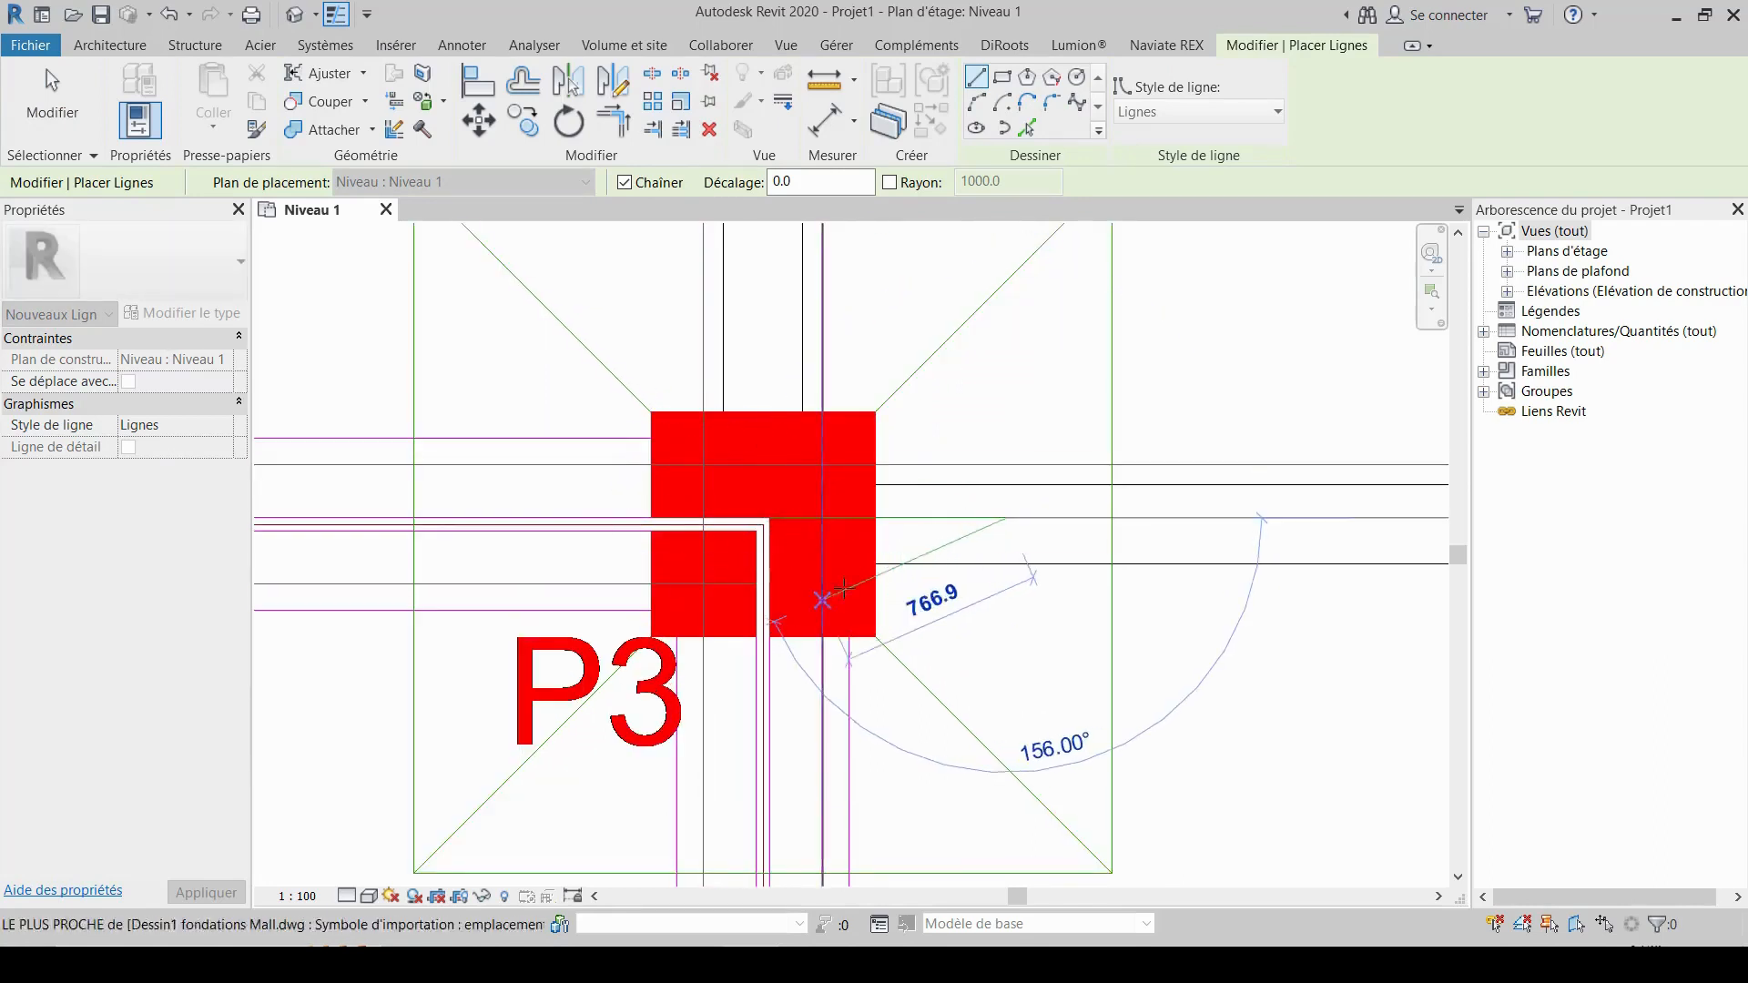
key(Escape)
key(Escape)
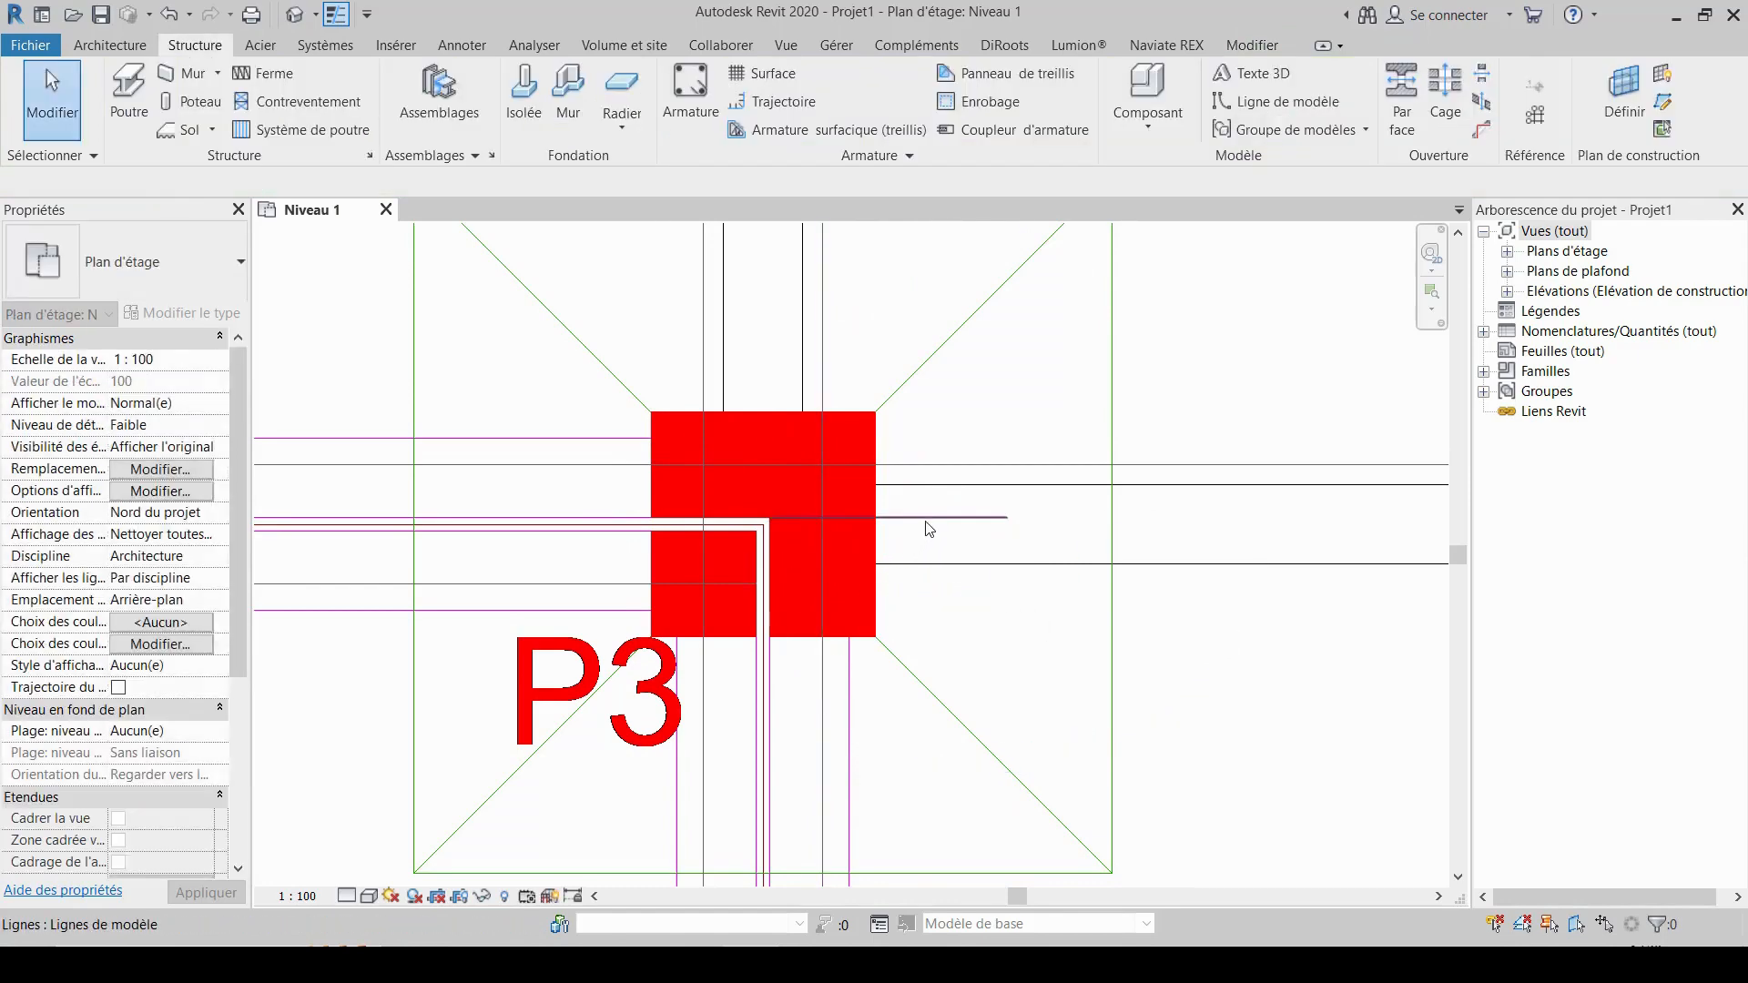
click(929, 519)
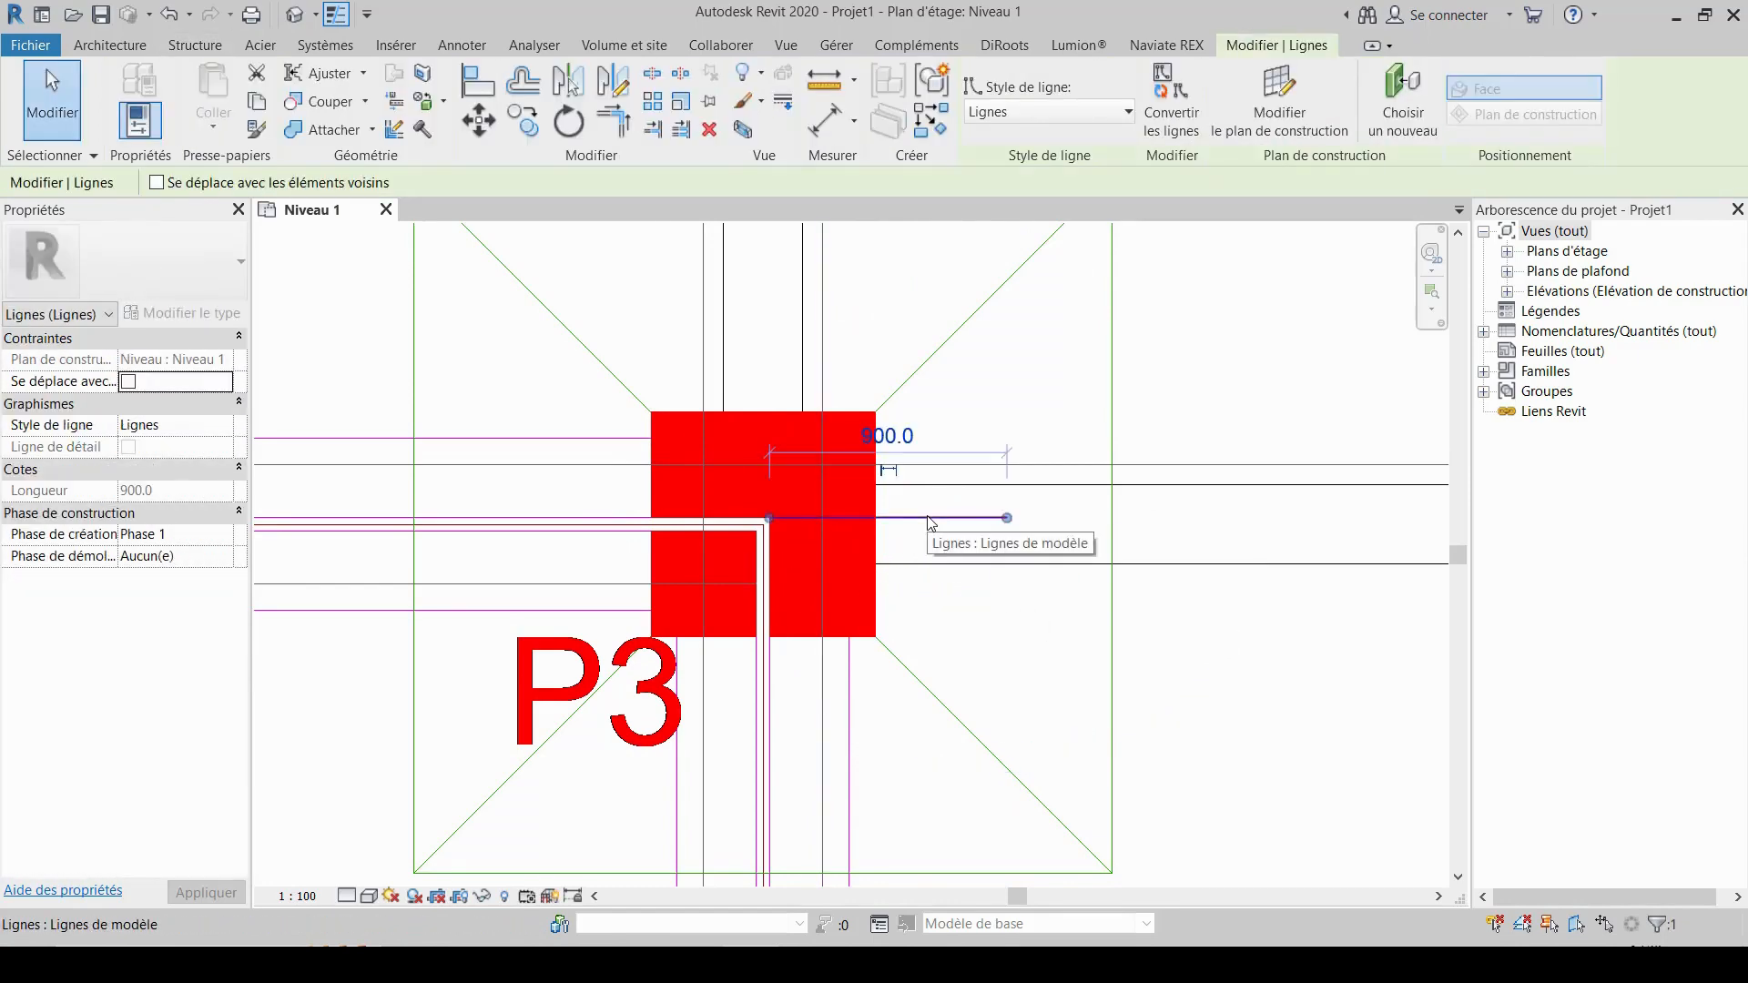
key(Delete)
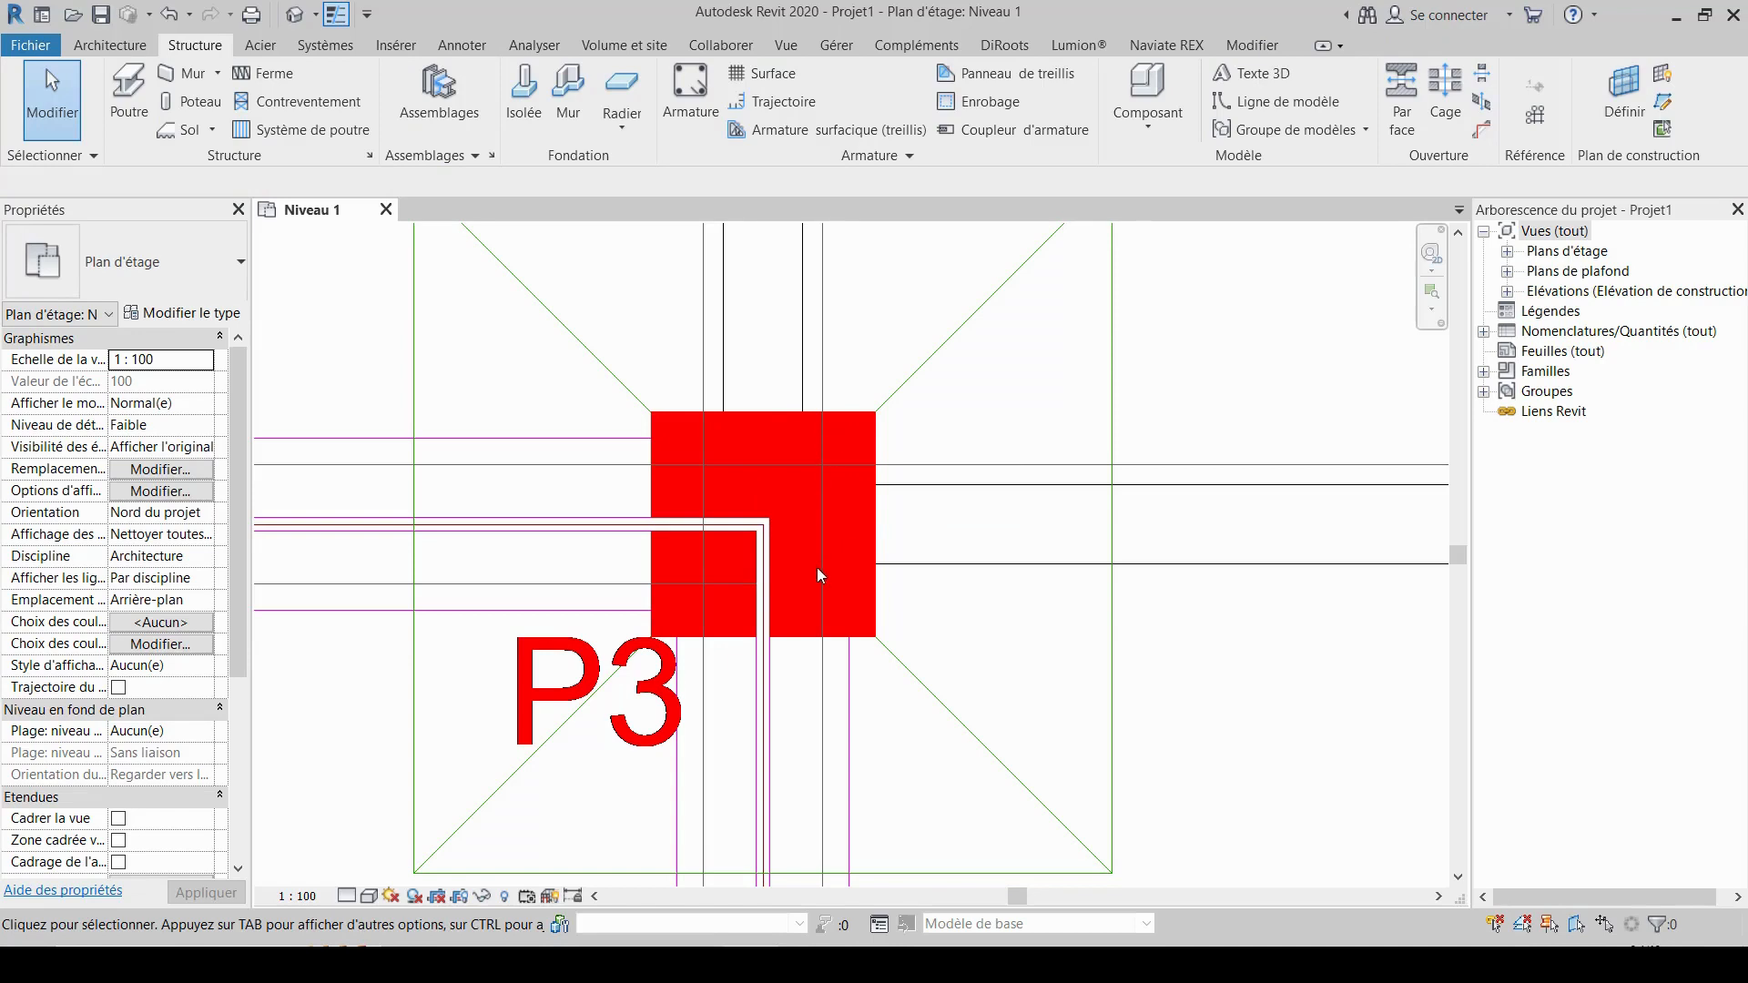
- Examine how the P3 column on footing SC34 relates to the surrounding LG1 beams and neighbouring footings
scroll(817, 567, down, 2)
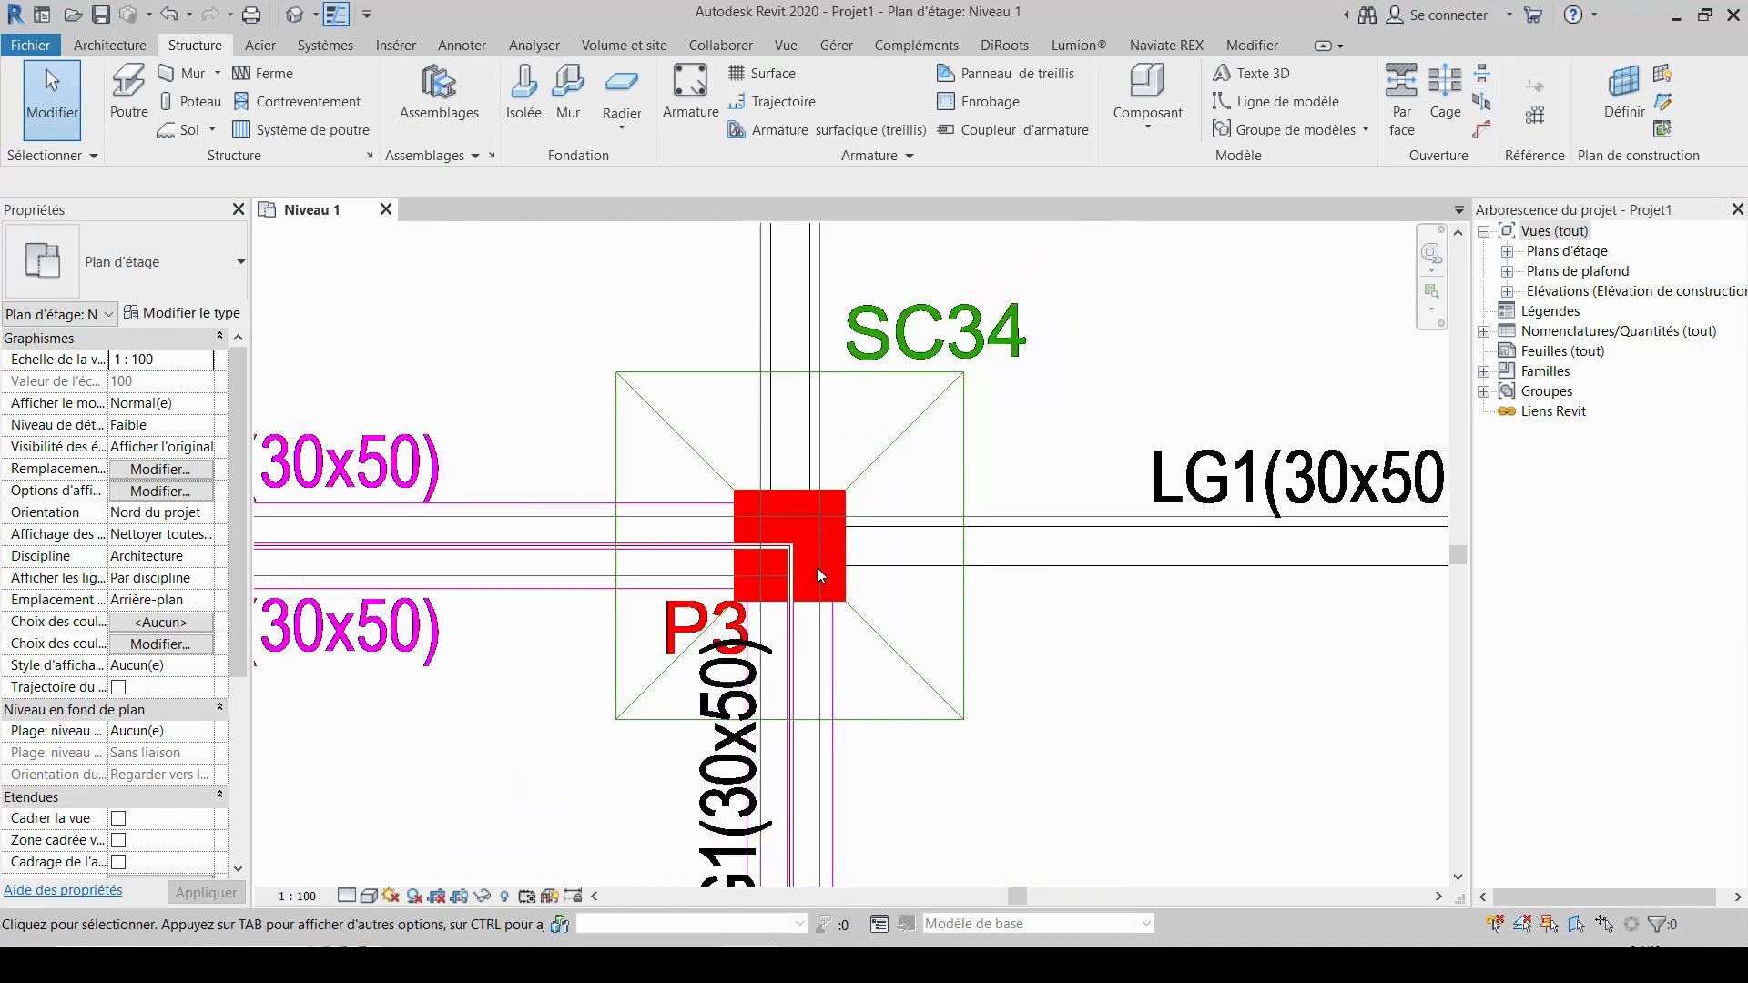
scroll(711, 360, down, 2)
middle_drag(690, 347, 690, 458)
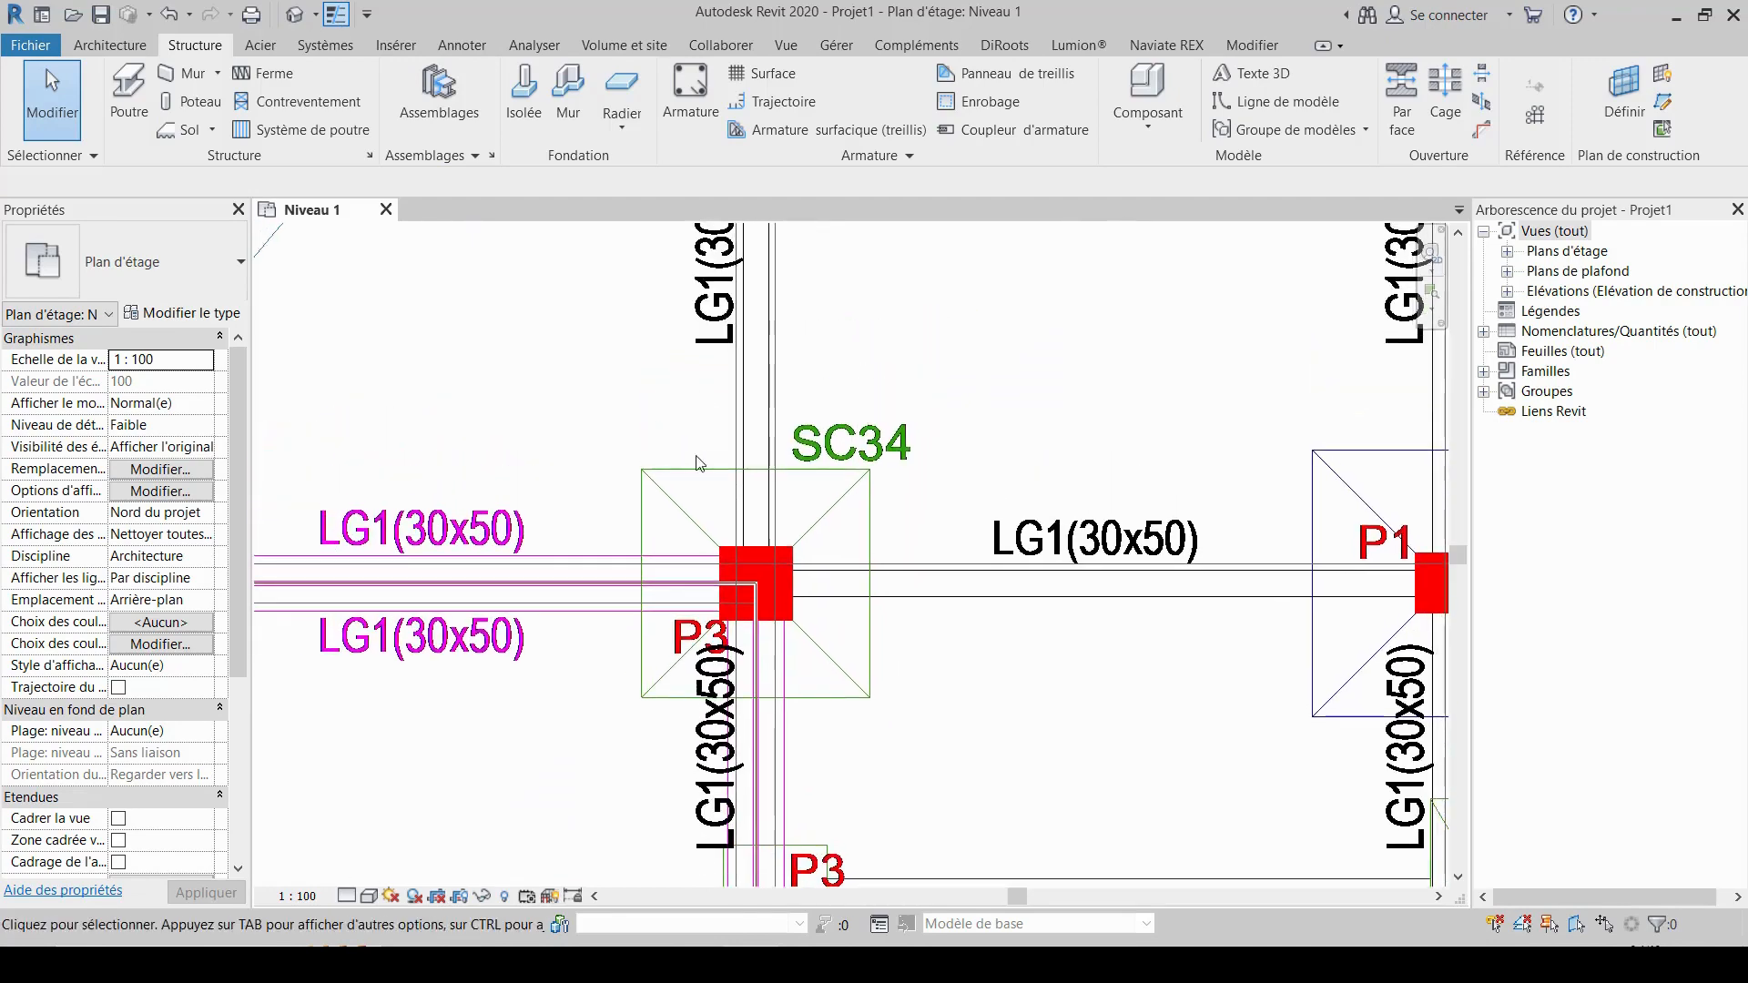
scroll(699, 462, down, 2)
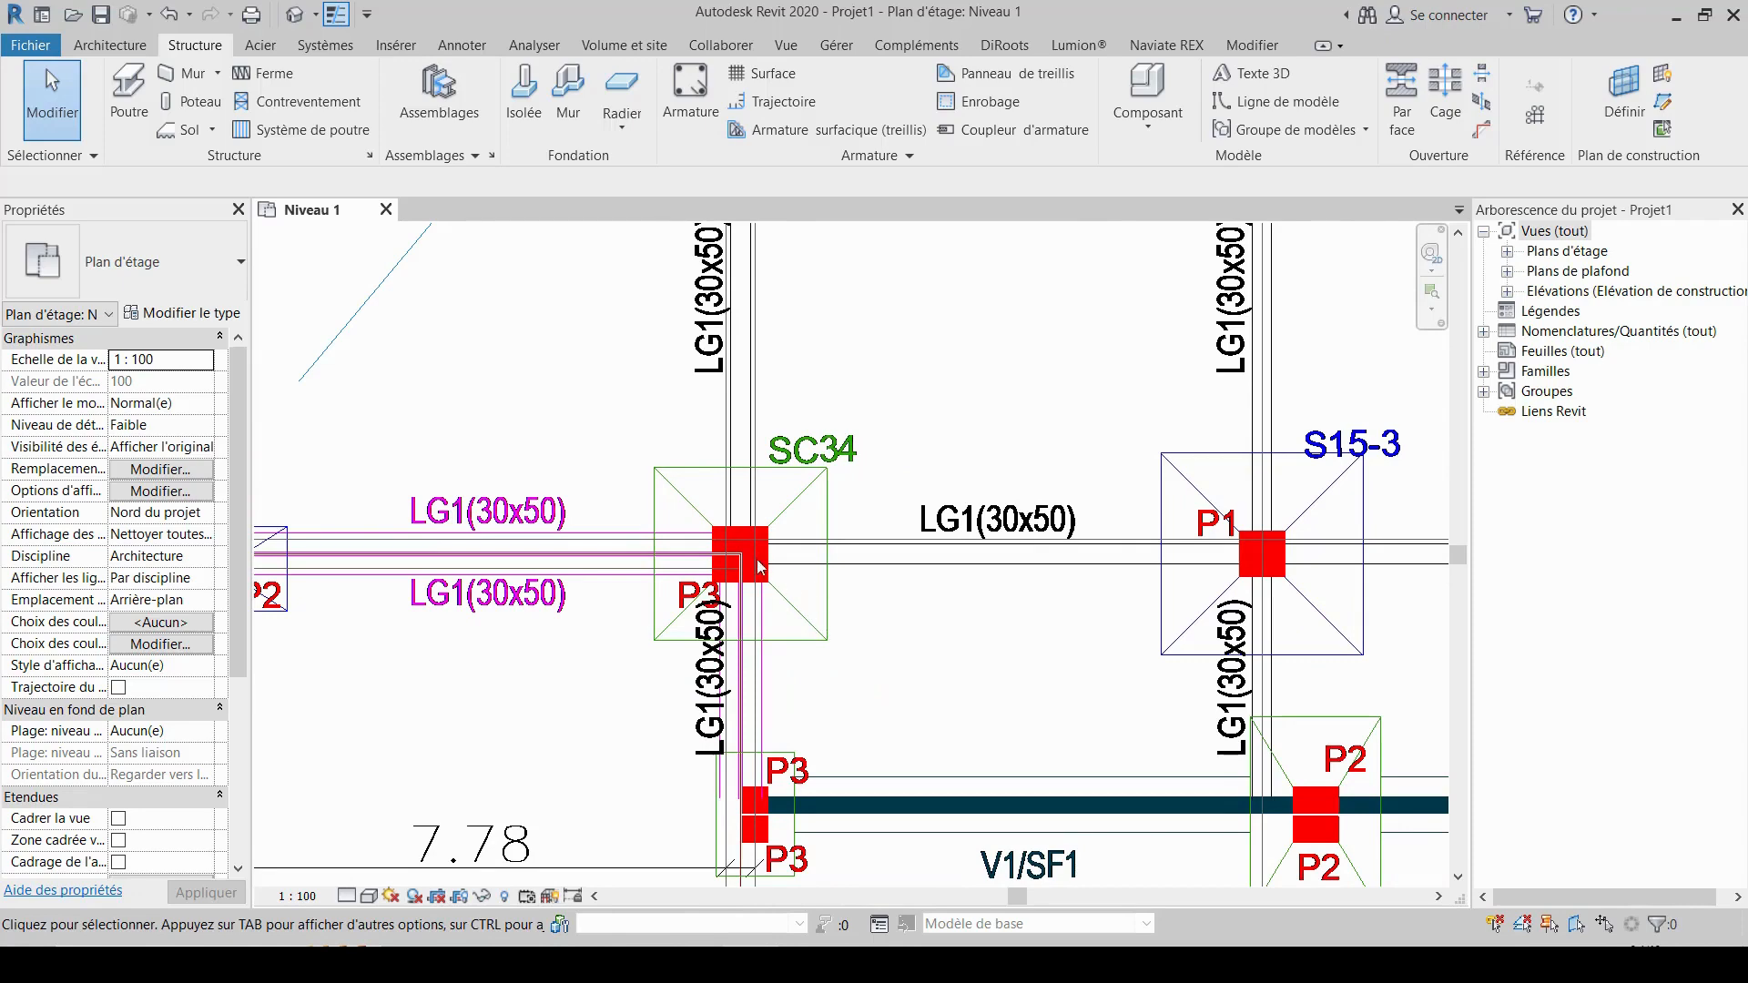
scroll(759, 561, up, 2)
middle_drag(776, 517, 832, 477)
scroll(780, 482, up, 4)
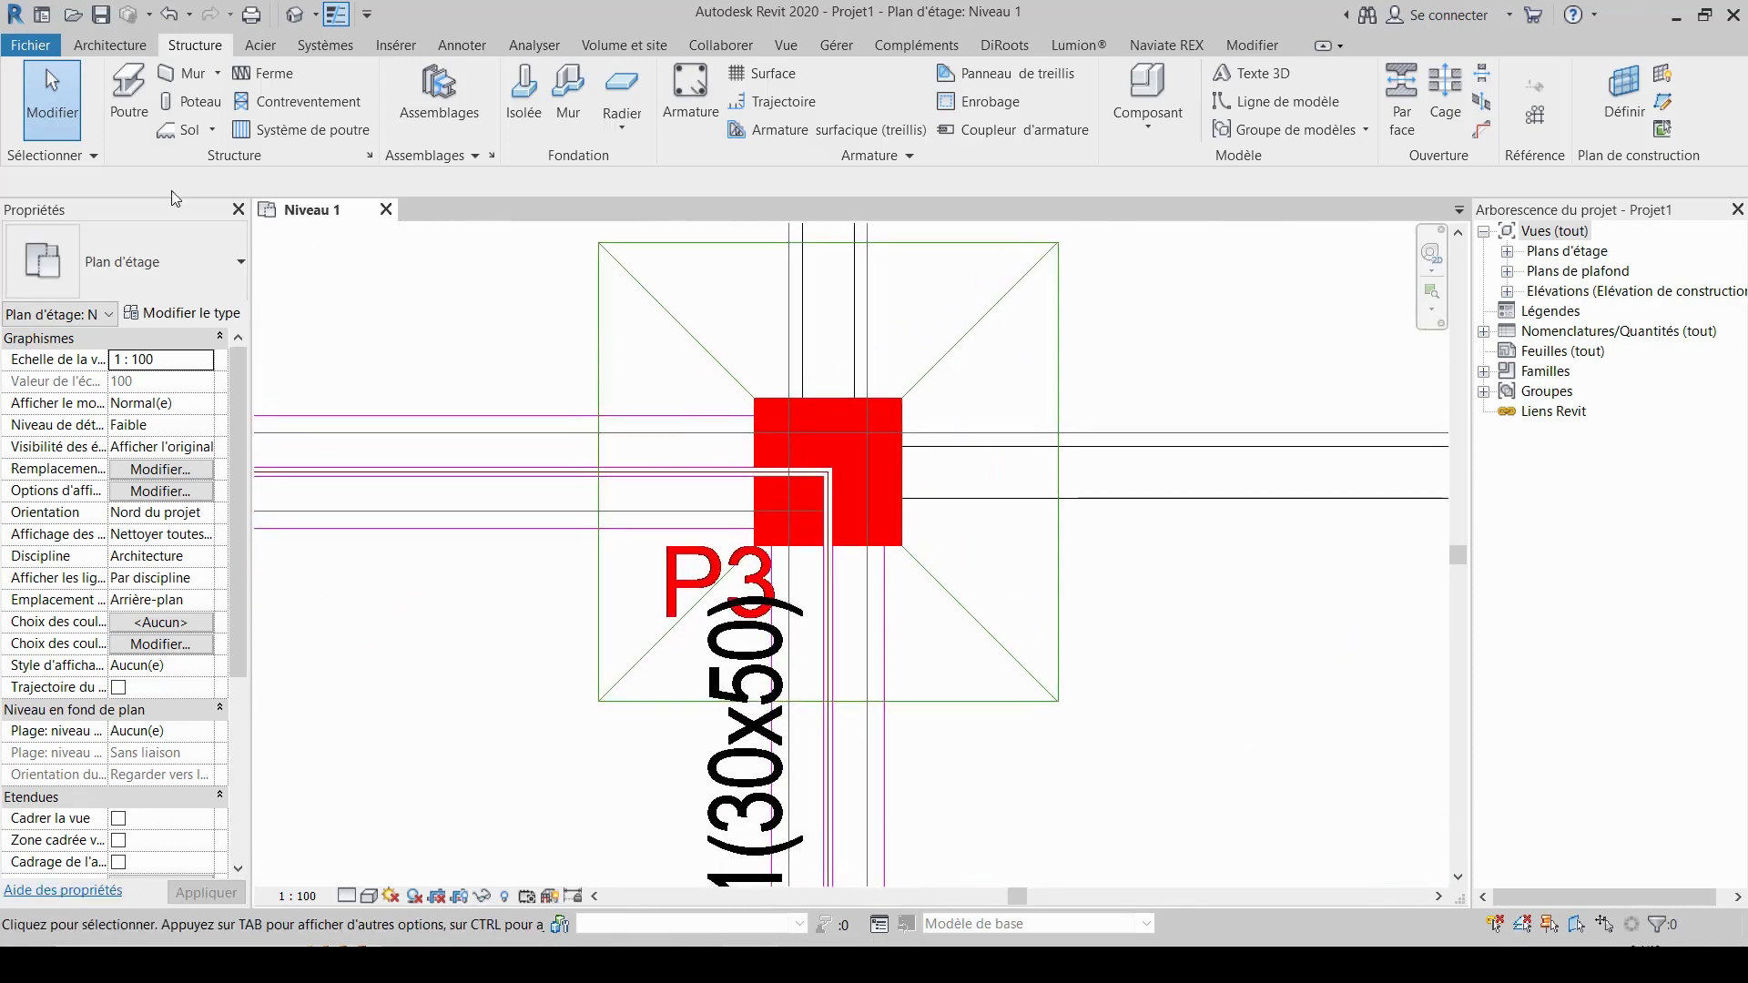
- Create a new family from the Poteau métrique template
click(27, 50)
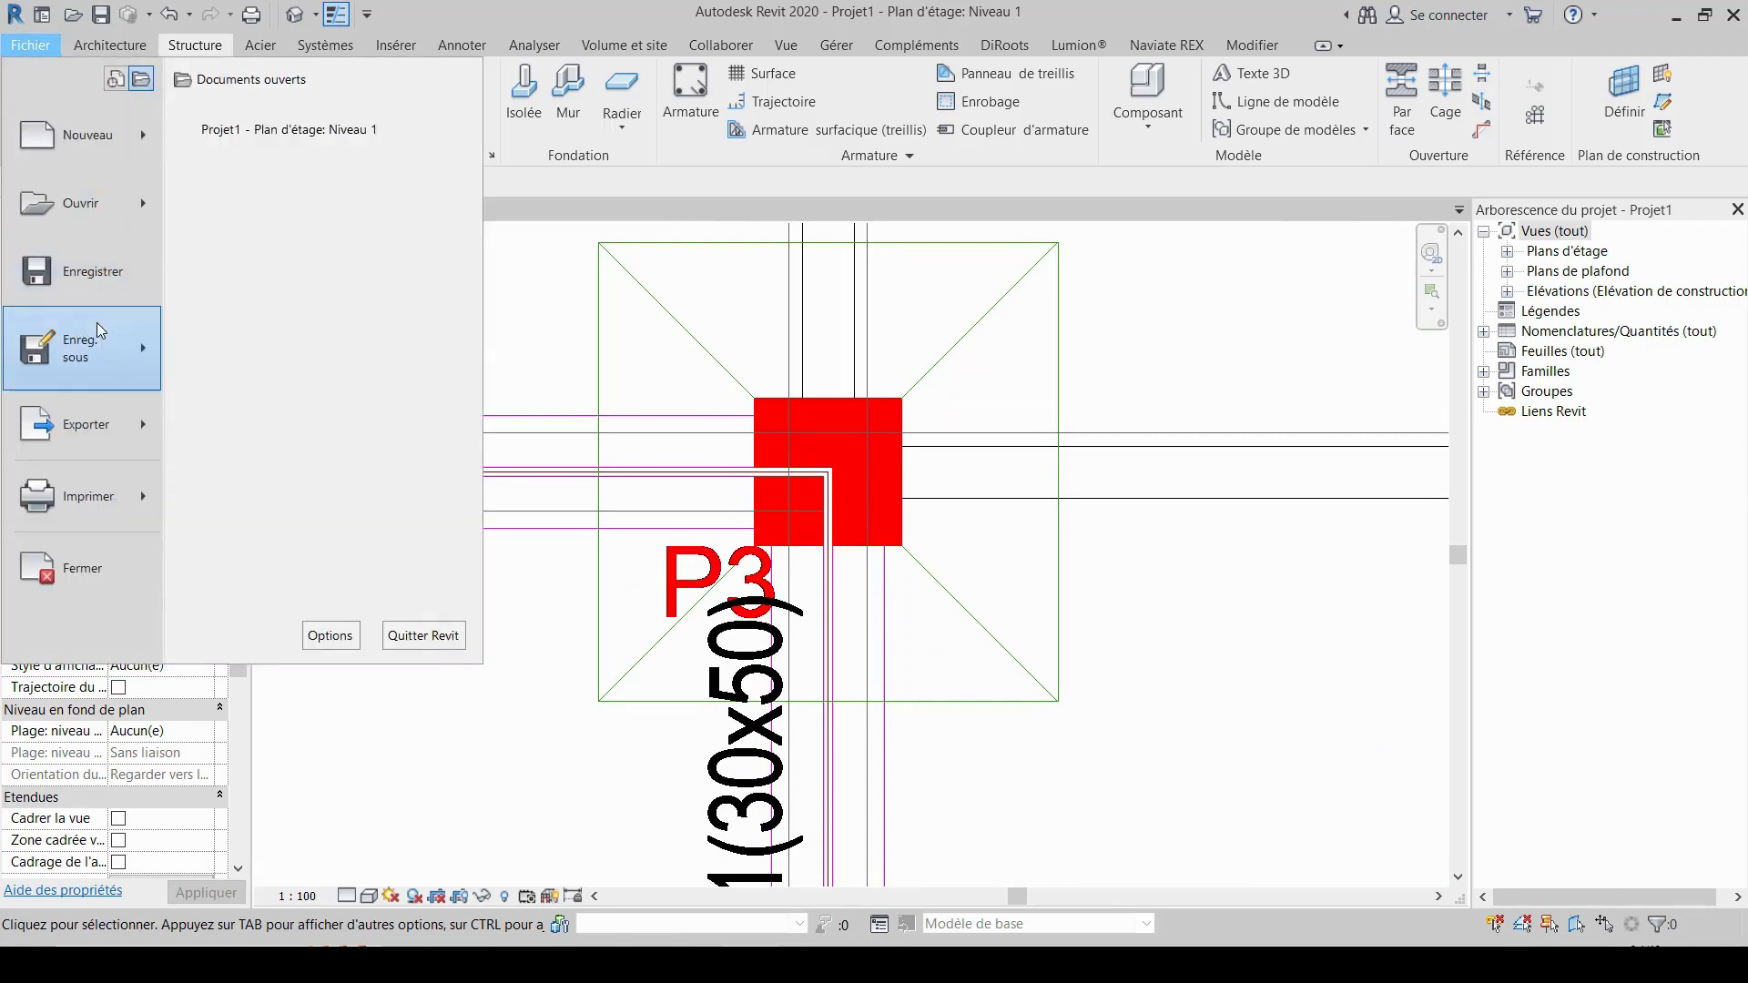
mouse_move(97, 325)
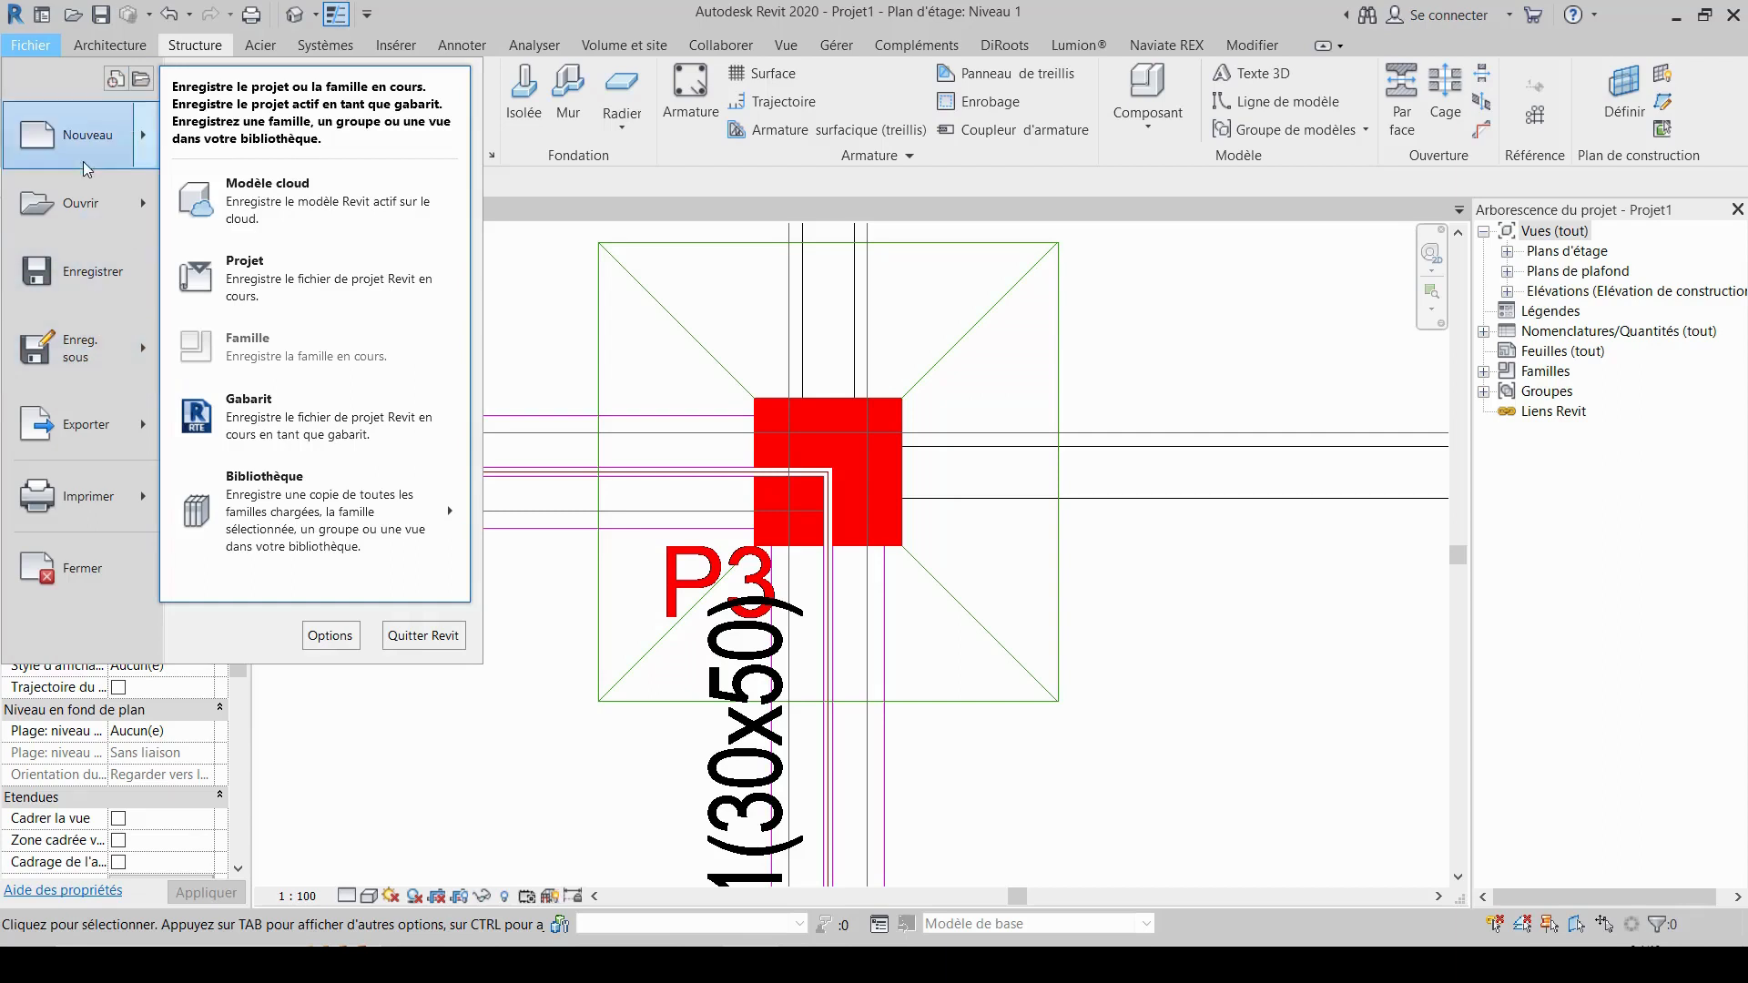
mouse_move(83, 142)
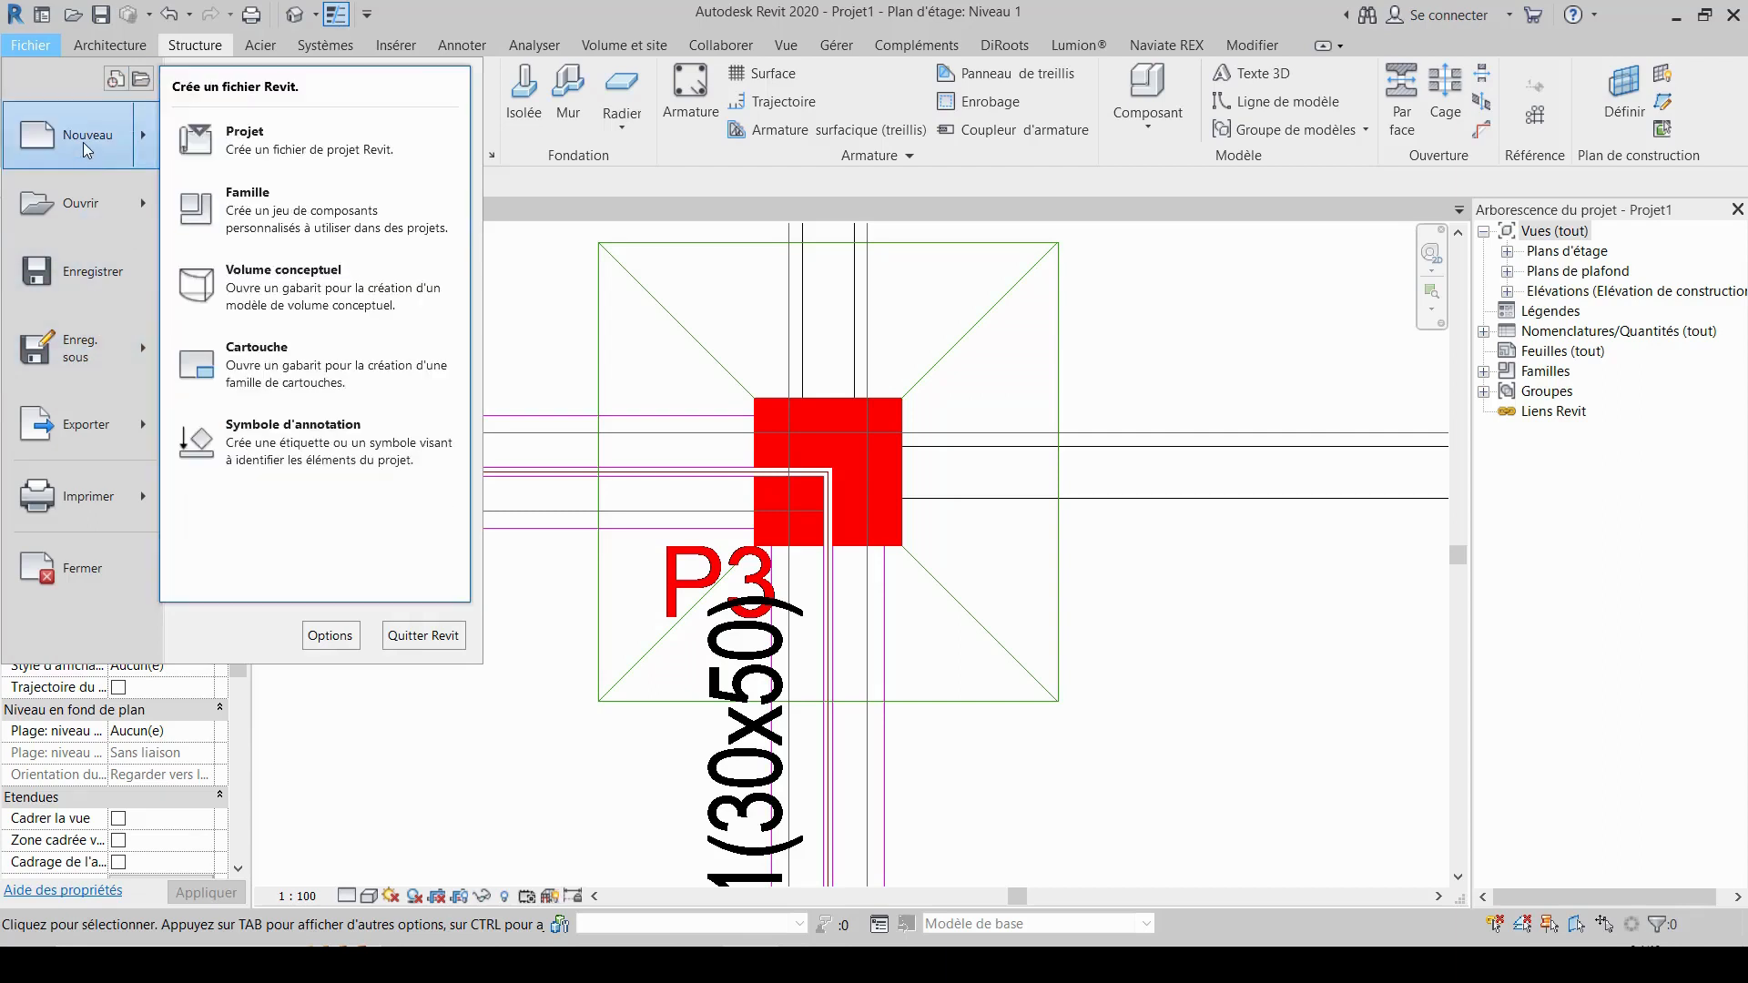
click(246, 211)
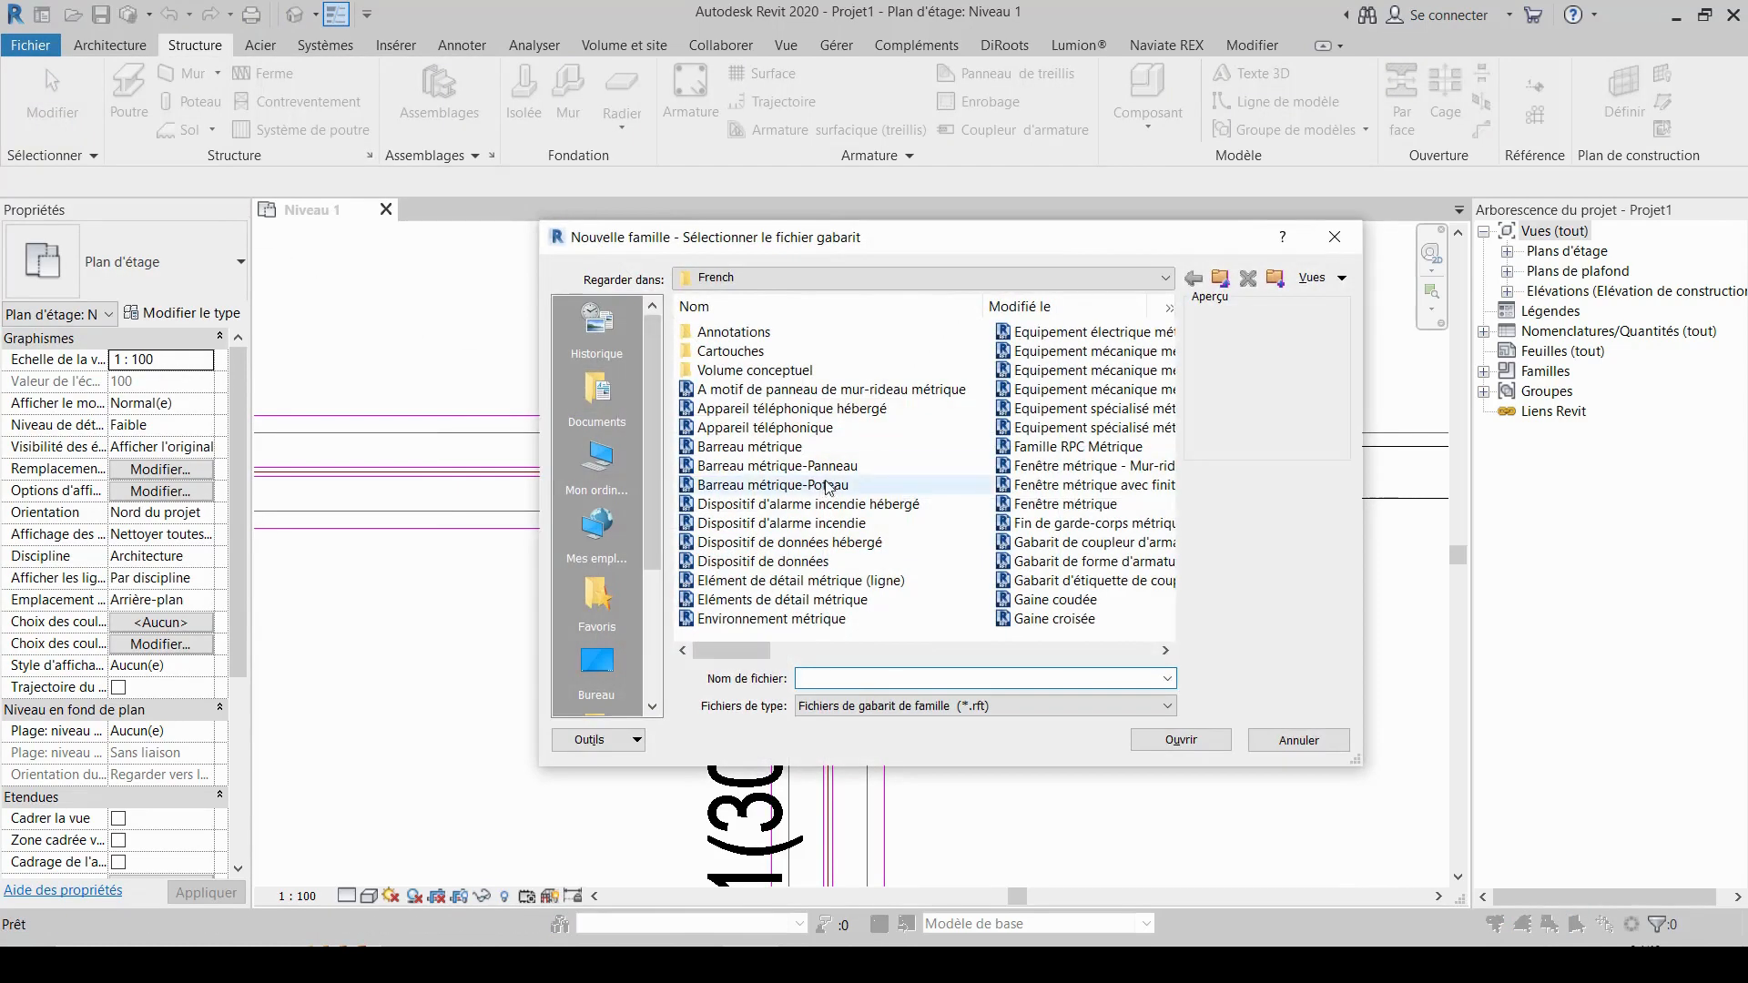
scroll(849, 492, down, 1)
scroll(848, 491, down, 2)
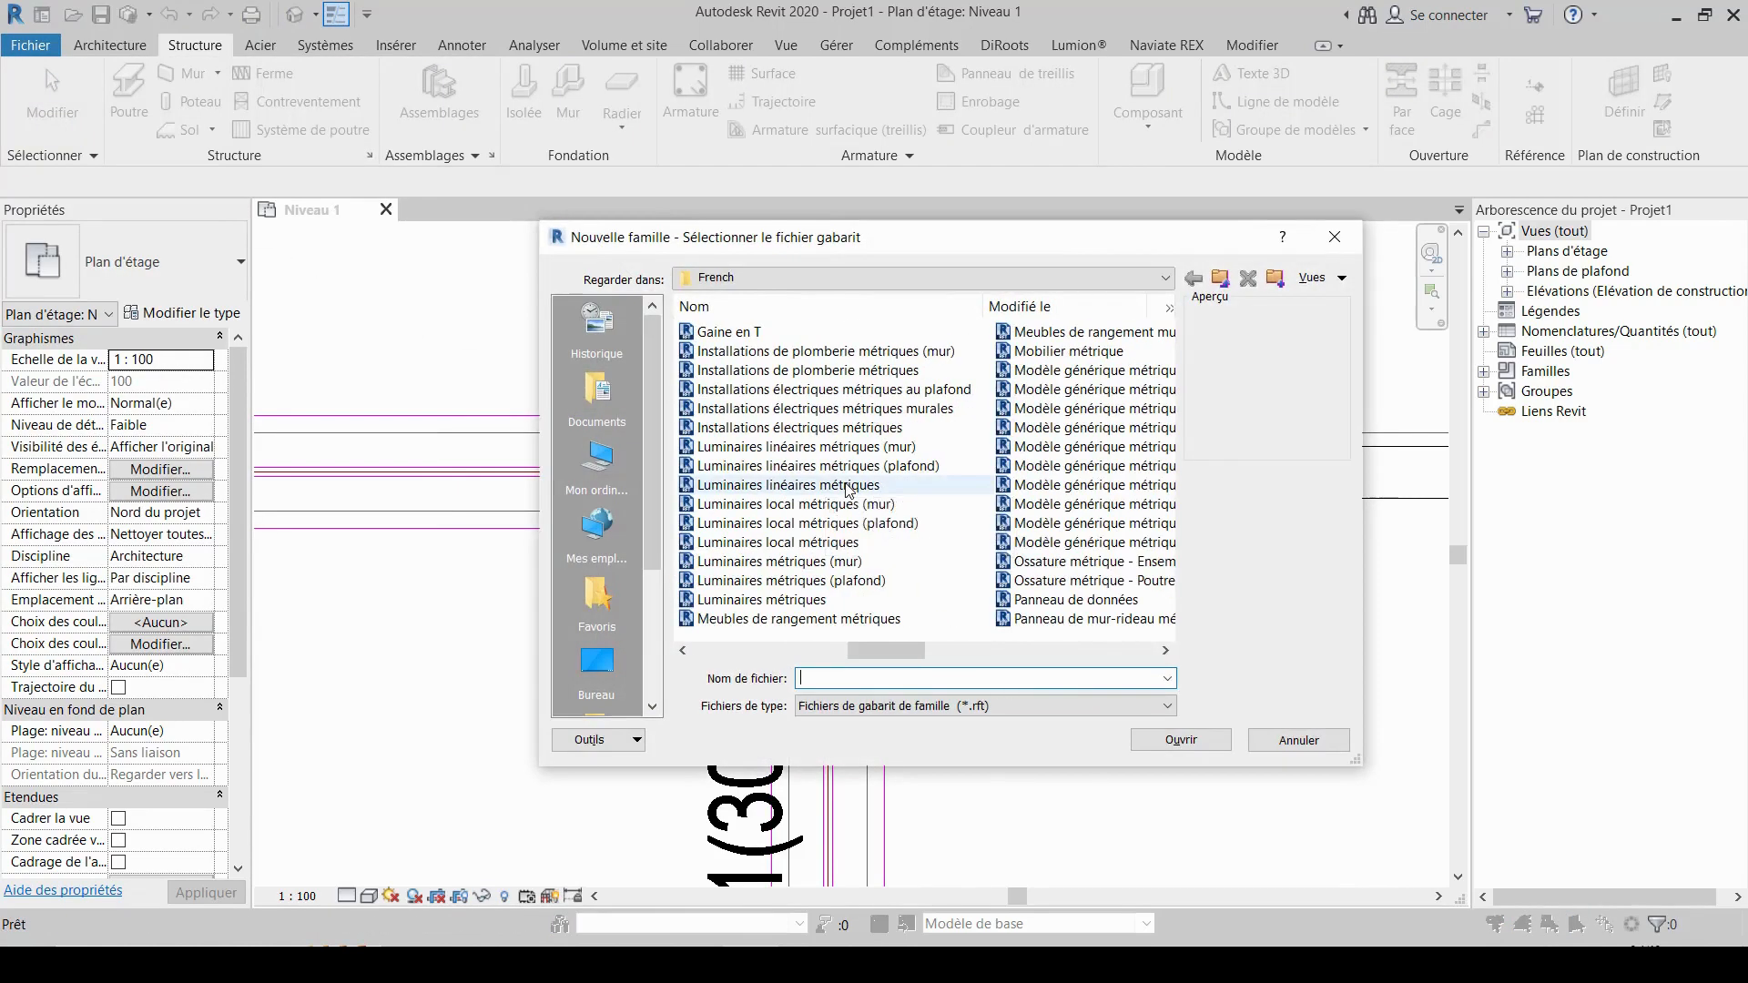
scroll(848, 489, down, 3)
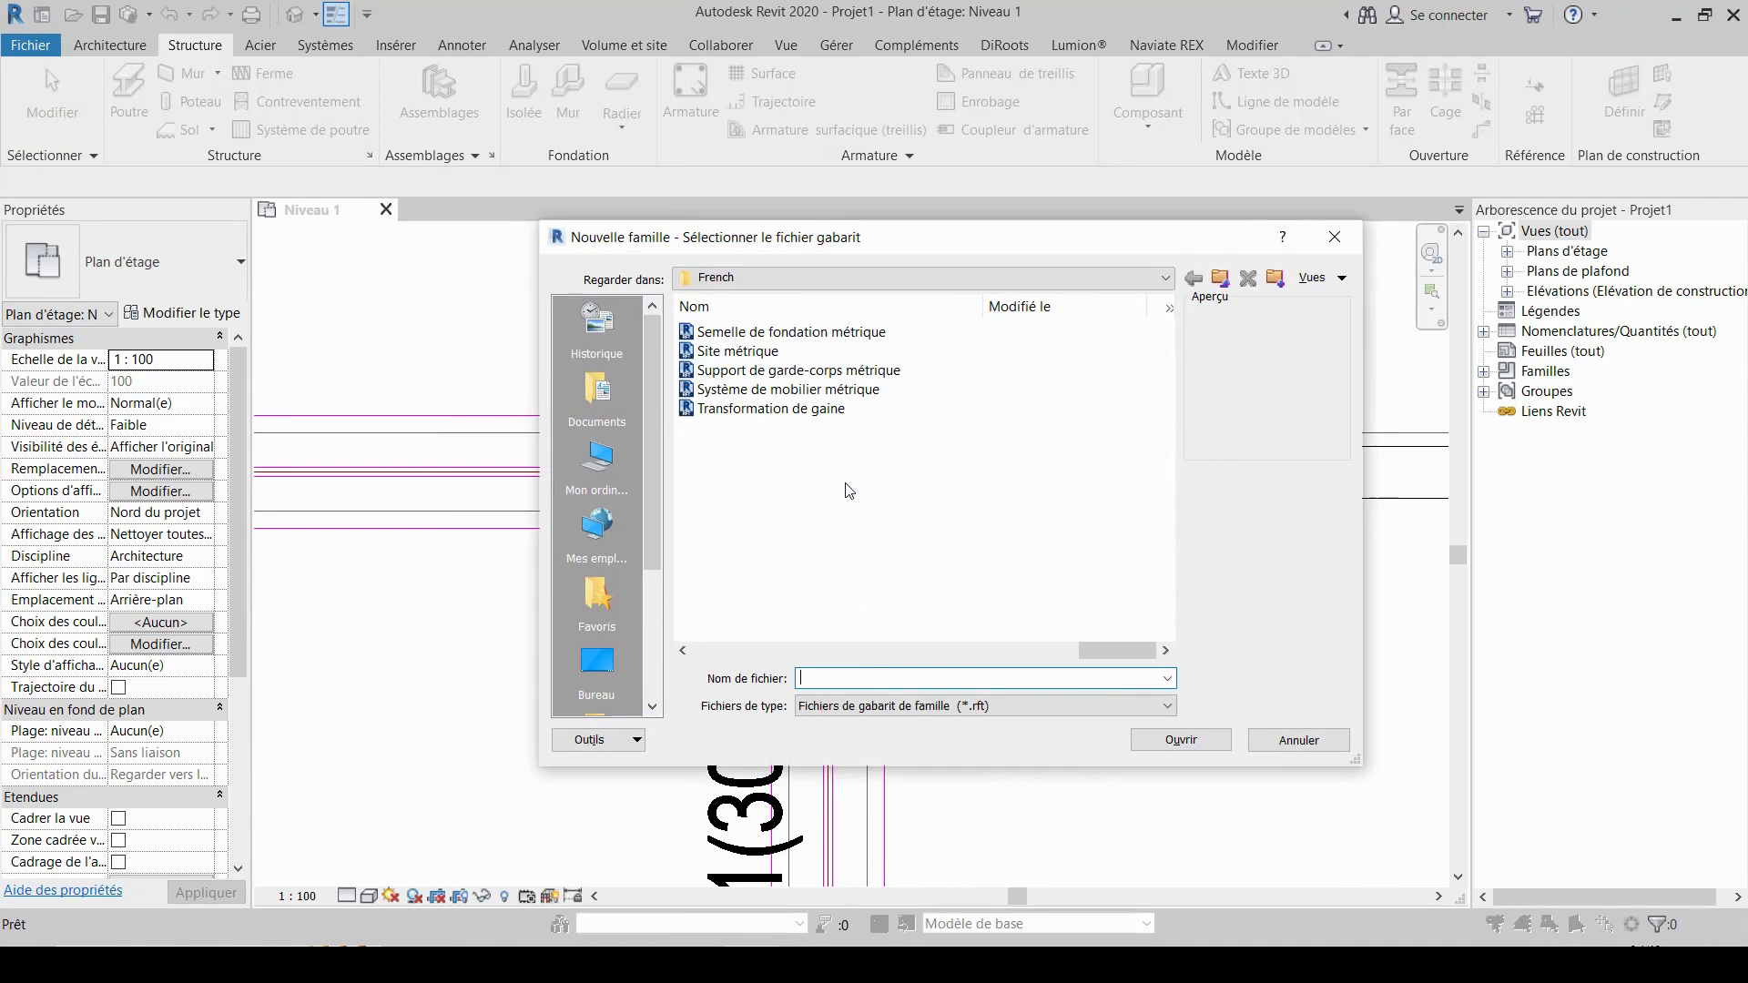
click(1072, 651)
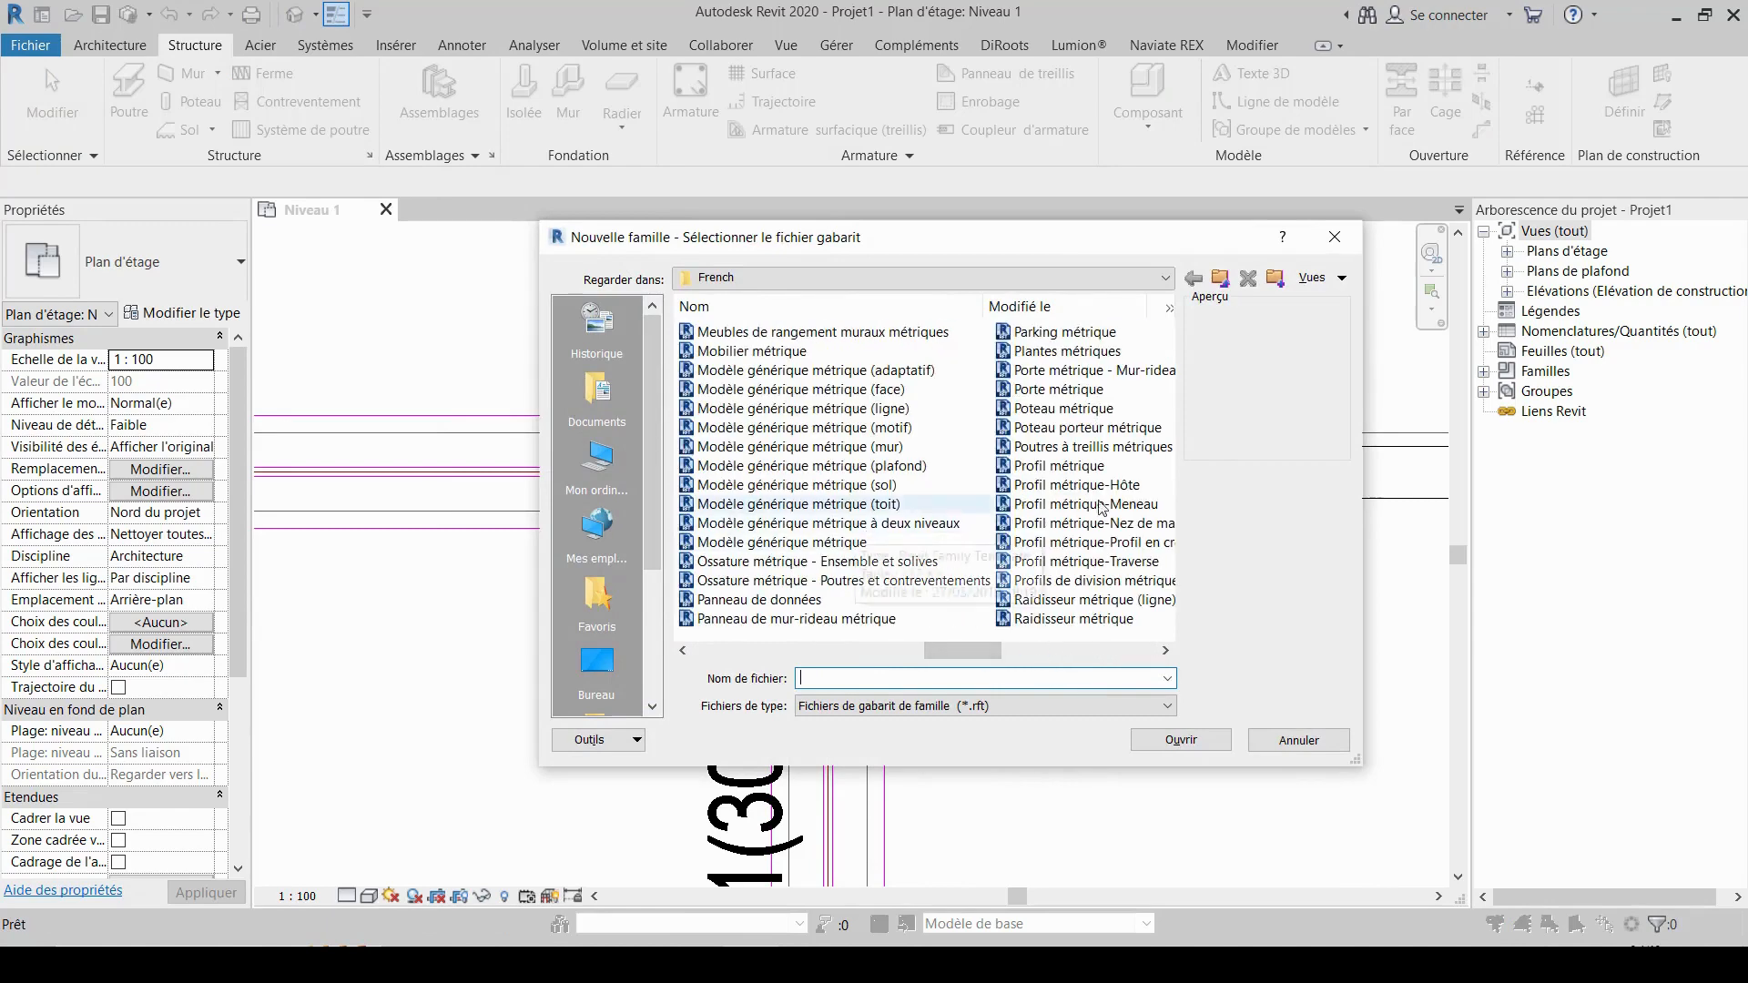
click(1074, 427)
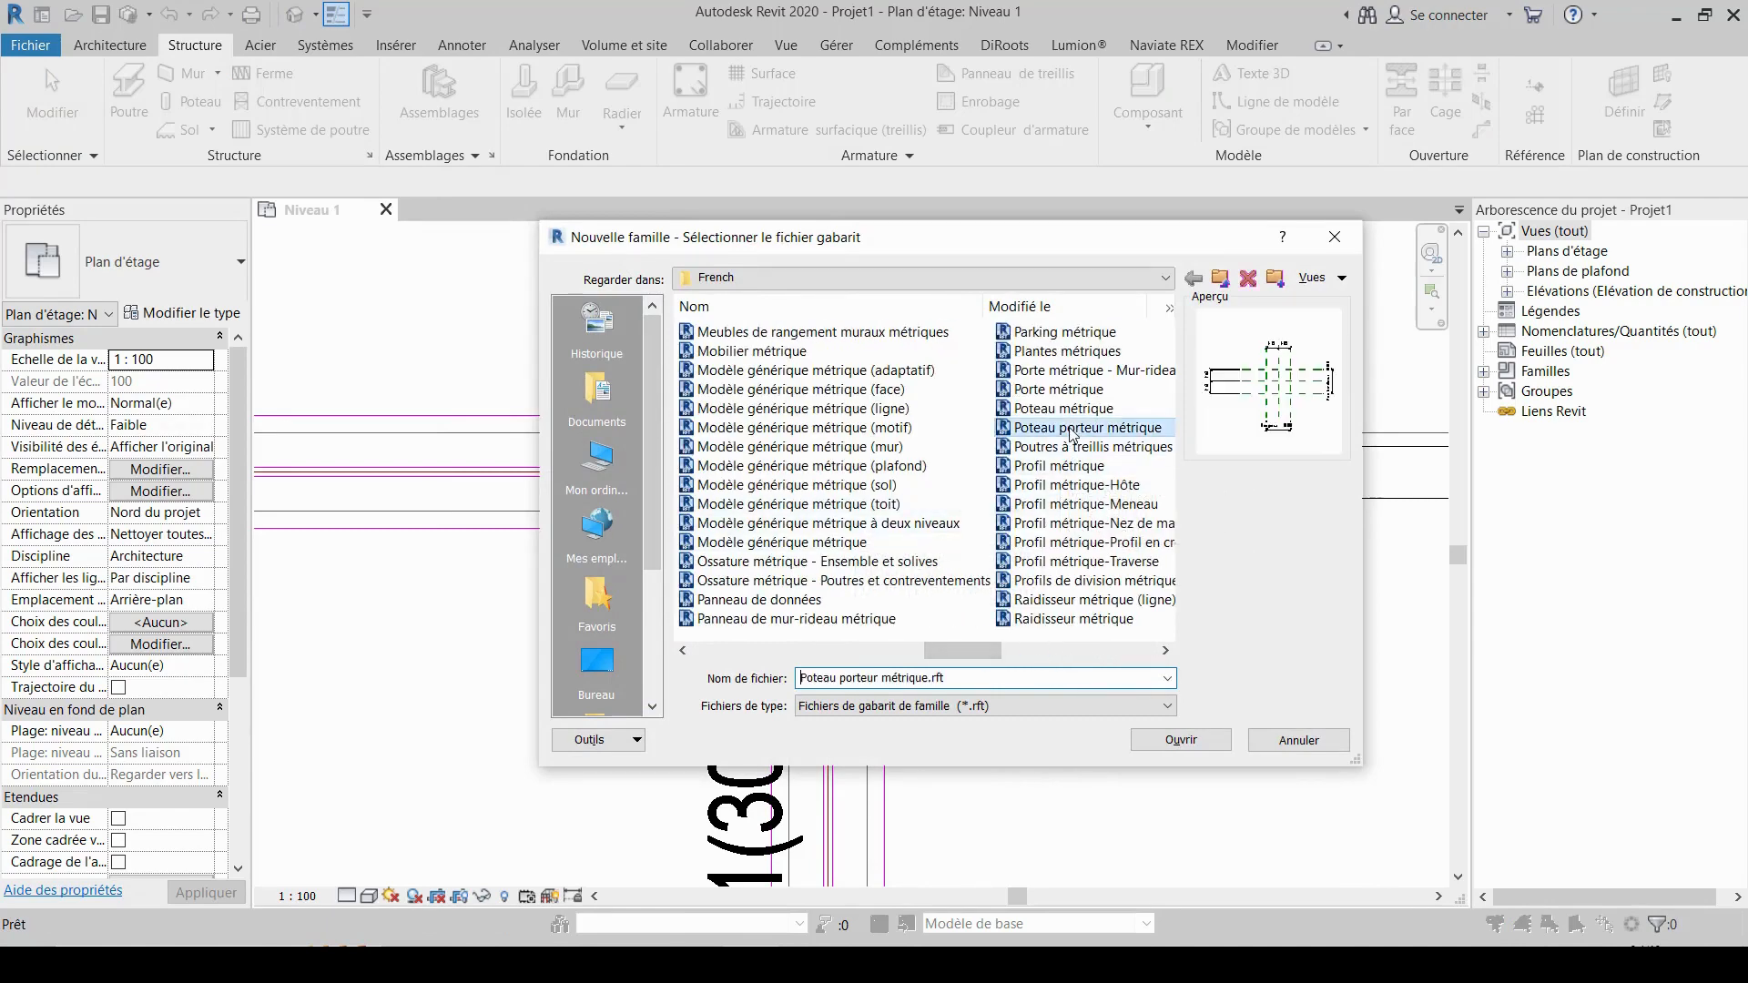
click(1075, 409)
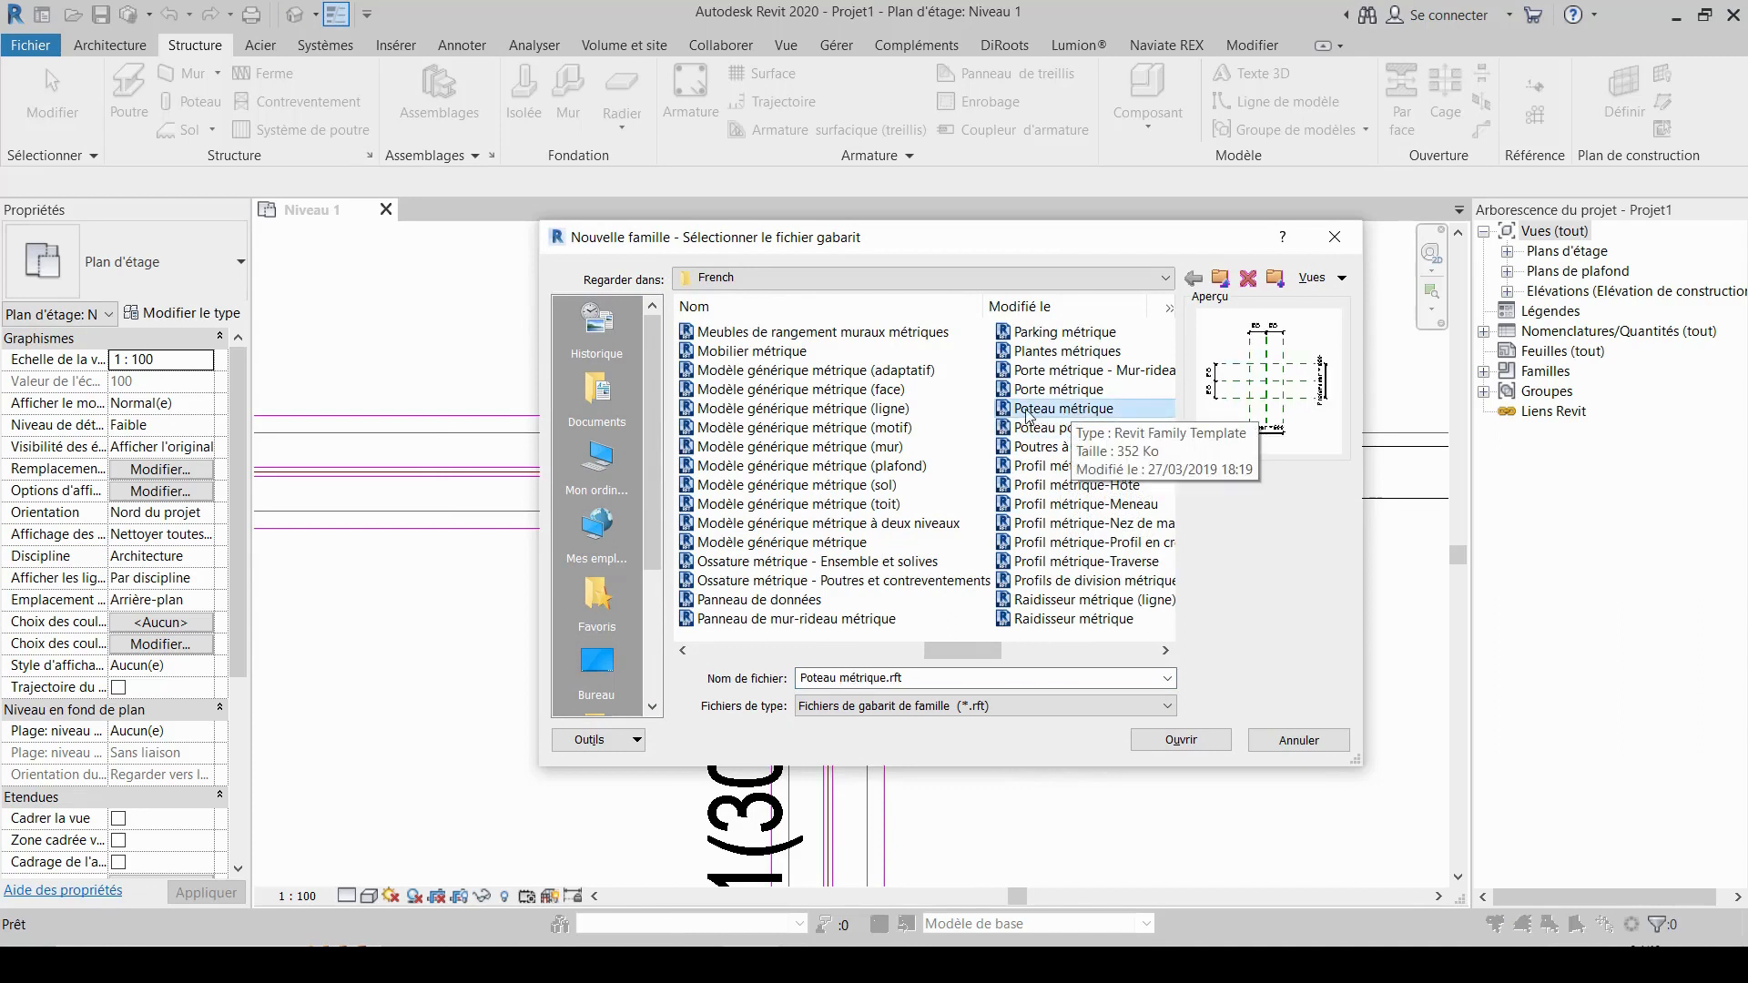
click(1183, 739)
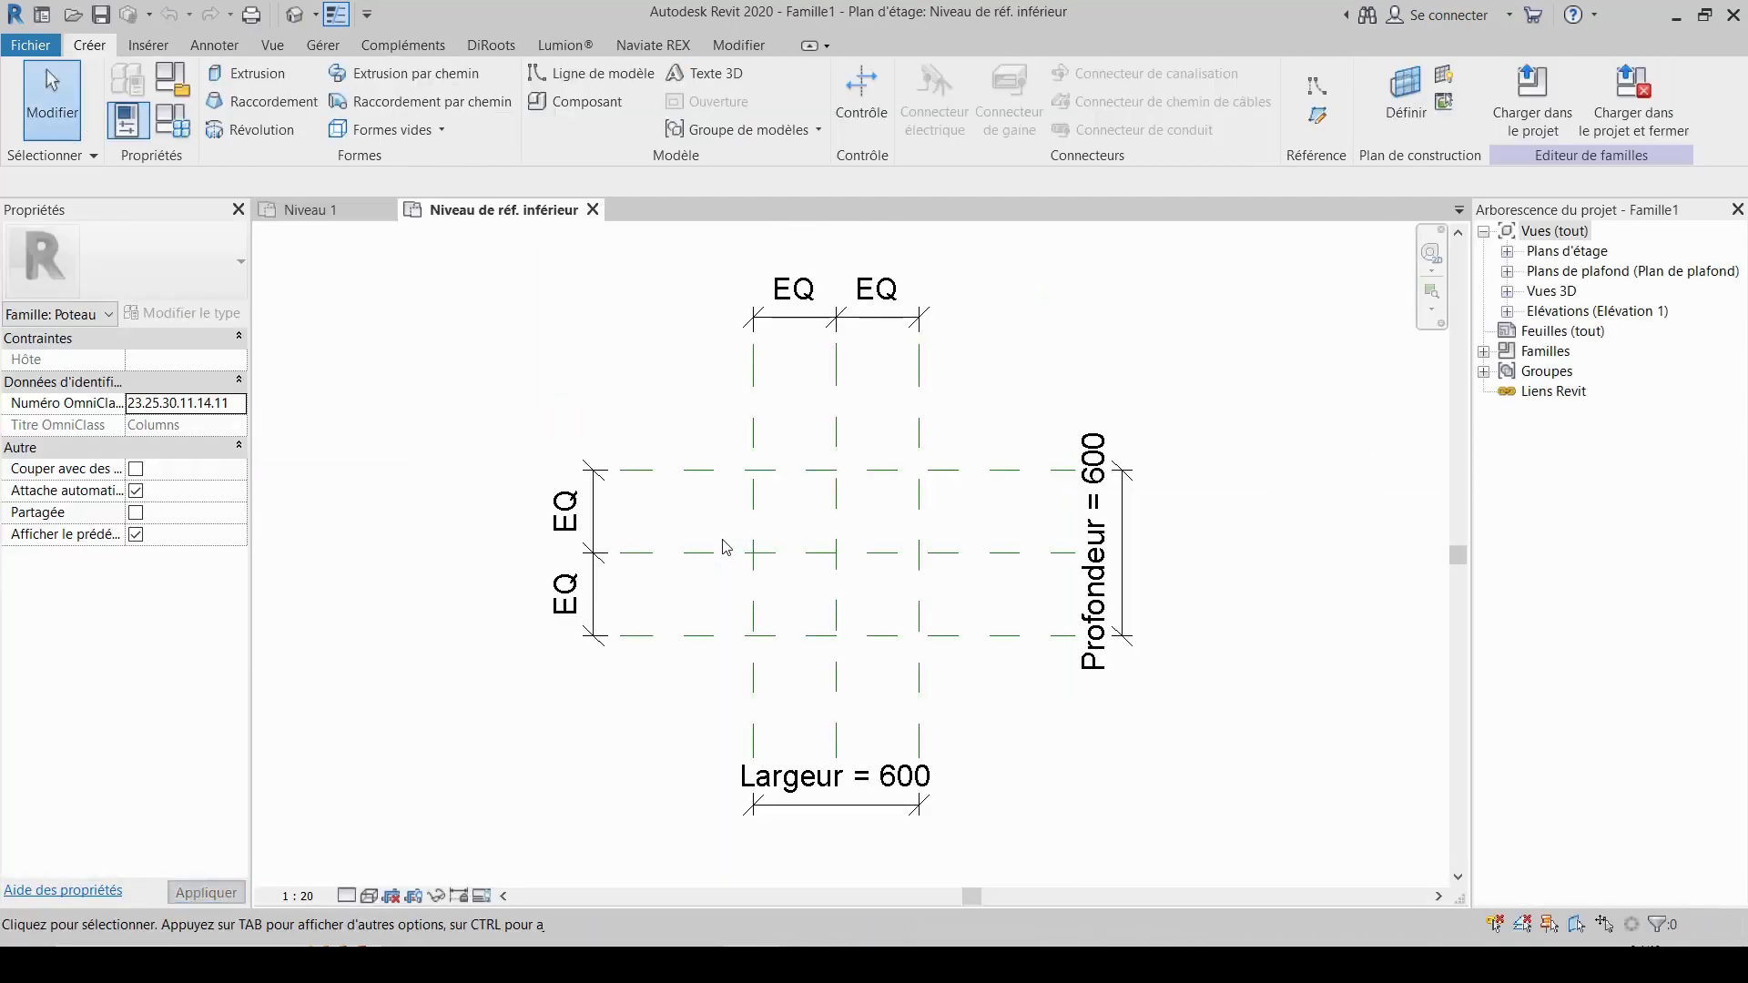
scroll(755, 551, up, 3)
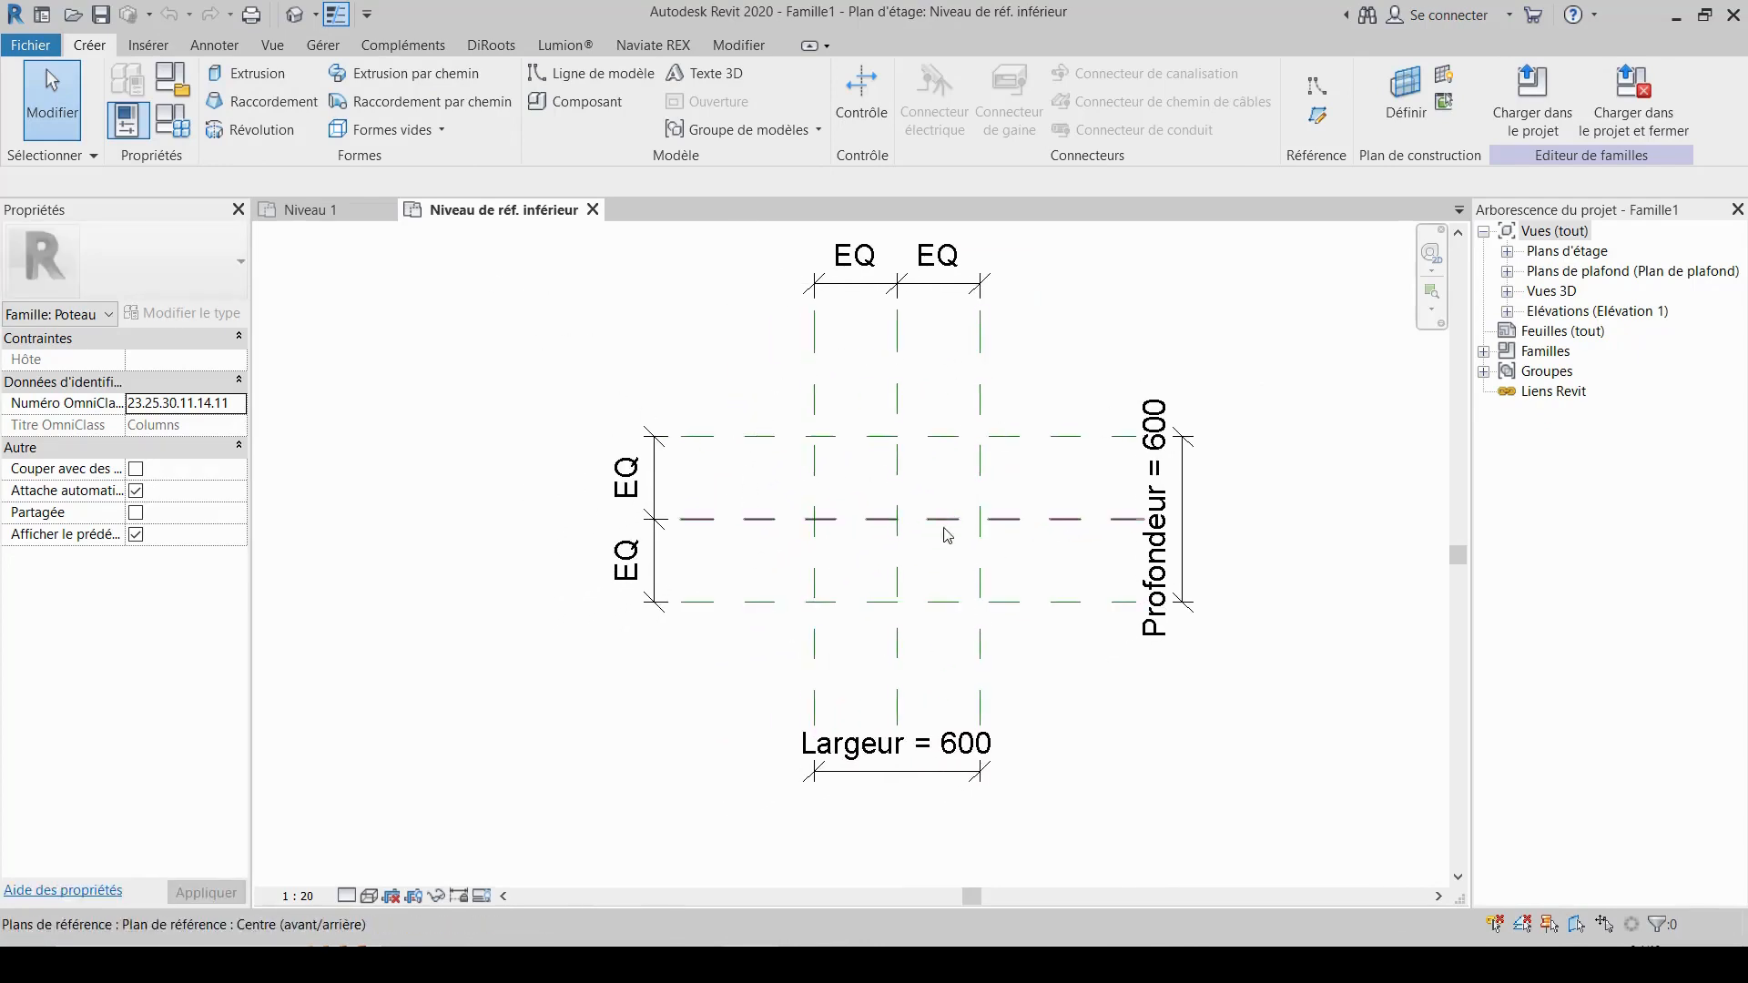
mouse_move(940, 511)
middle_down()
mouse_move(924, 543)
mouse_move(855, 519)
middle_up()
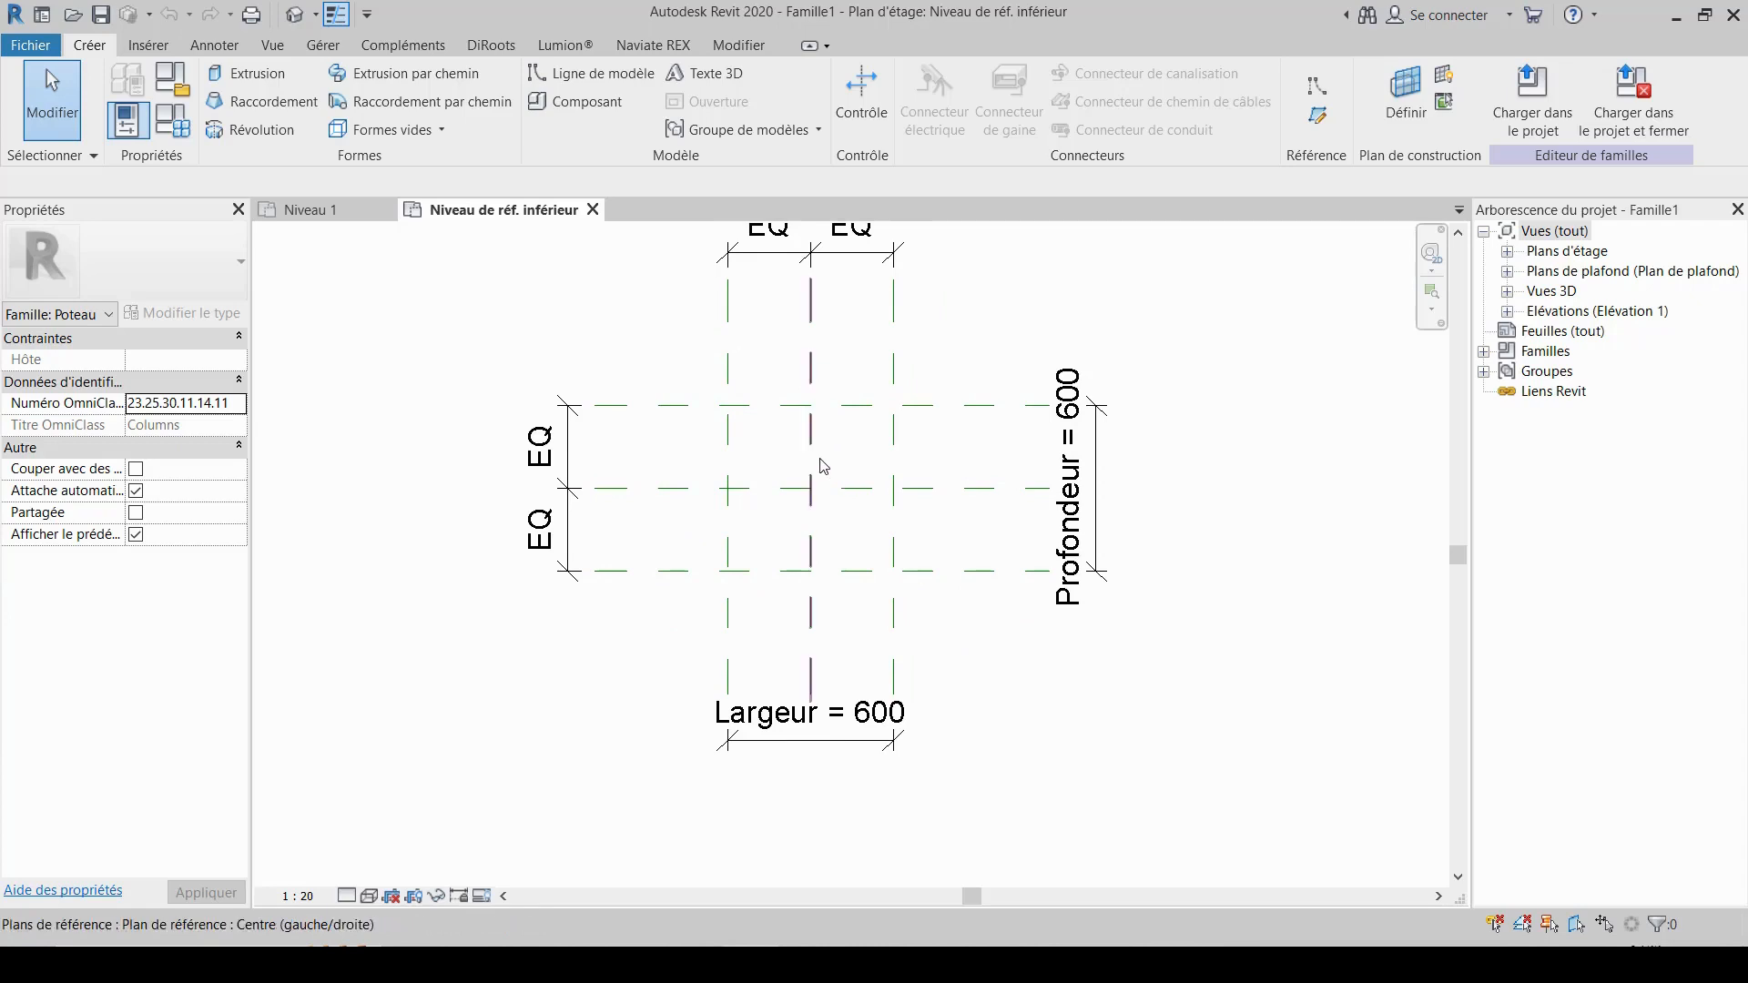
- Delete the two EQ dimensions, the vertical one beside the reference planes and the horizontal one above them
scroll(936, 496, down, 2)
drag(546, 379, 721, 586)
key(Delete)
scroll(699, 649, down, 1)
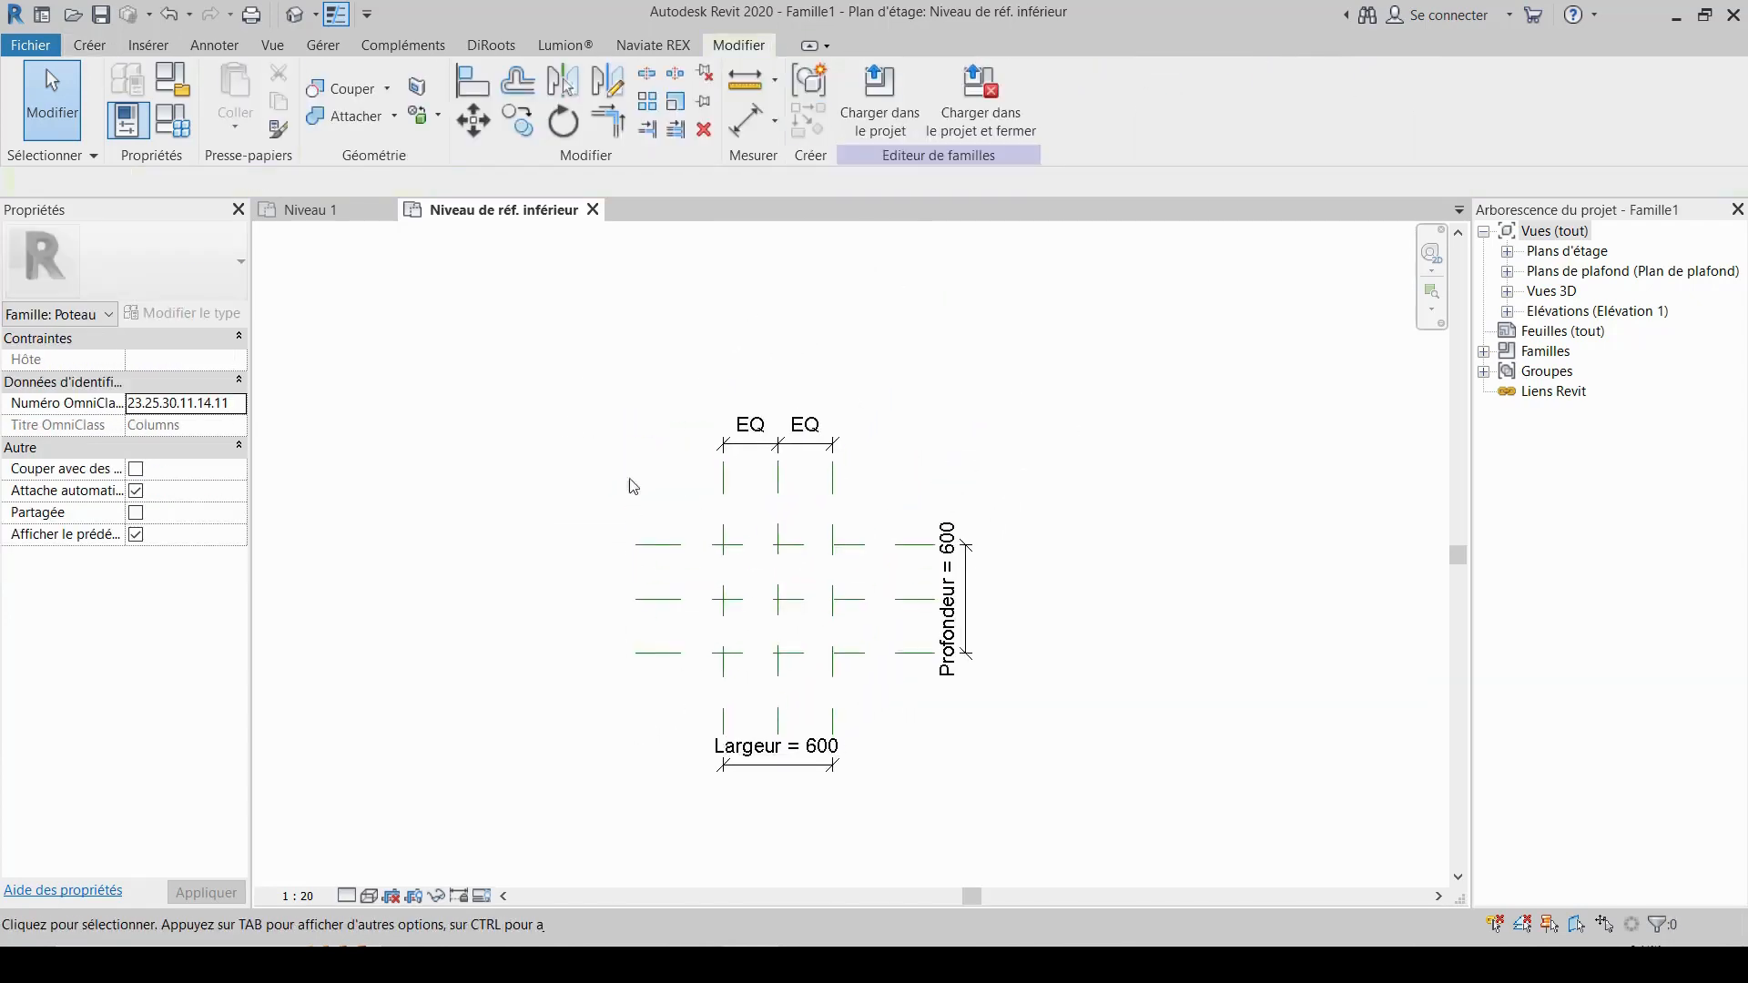
scroll(692, 405, up, 2)
drag(691, 396, 1045, 504)
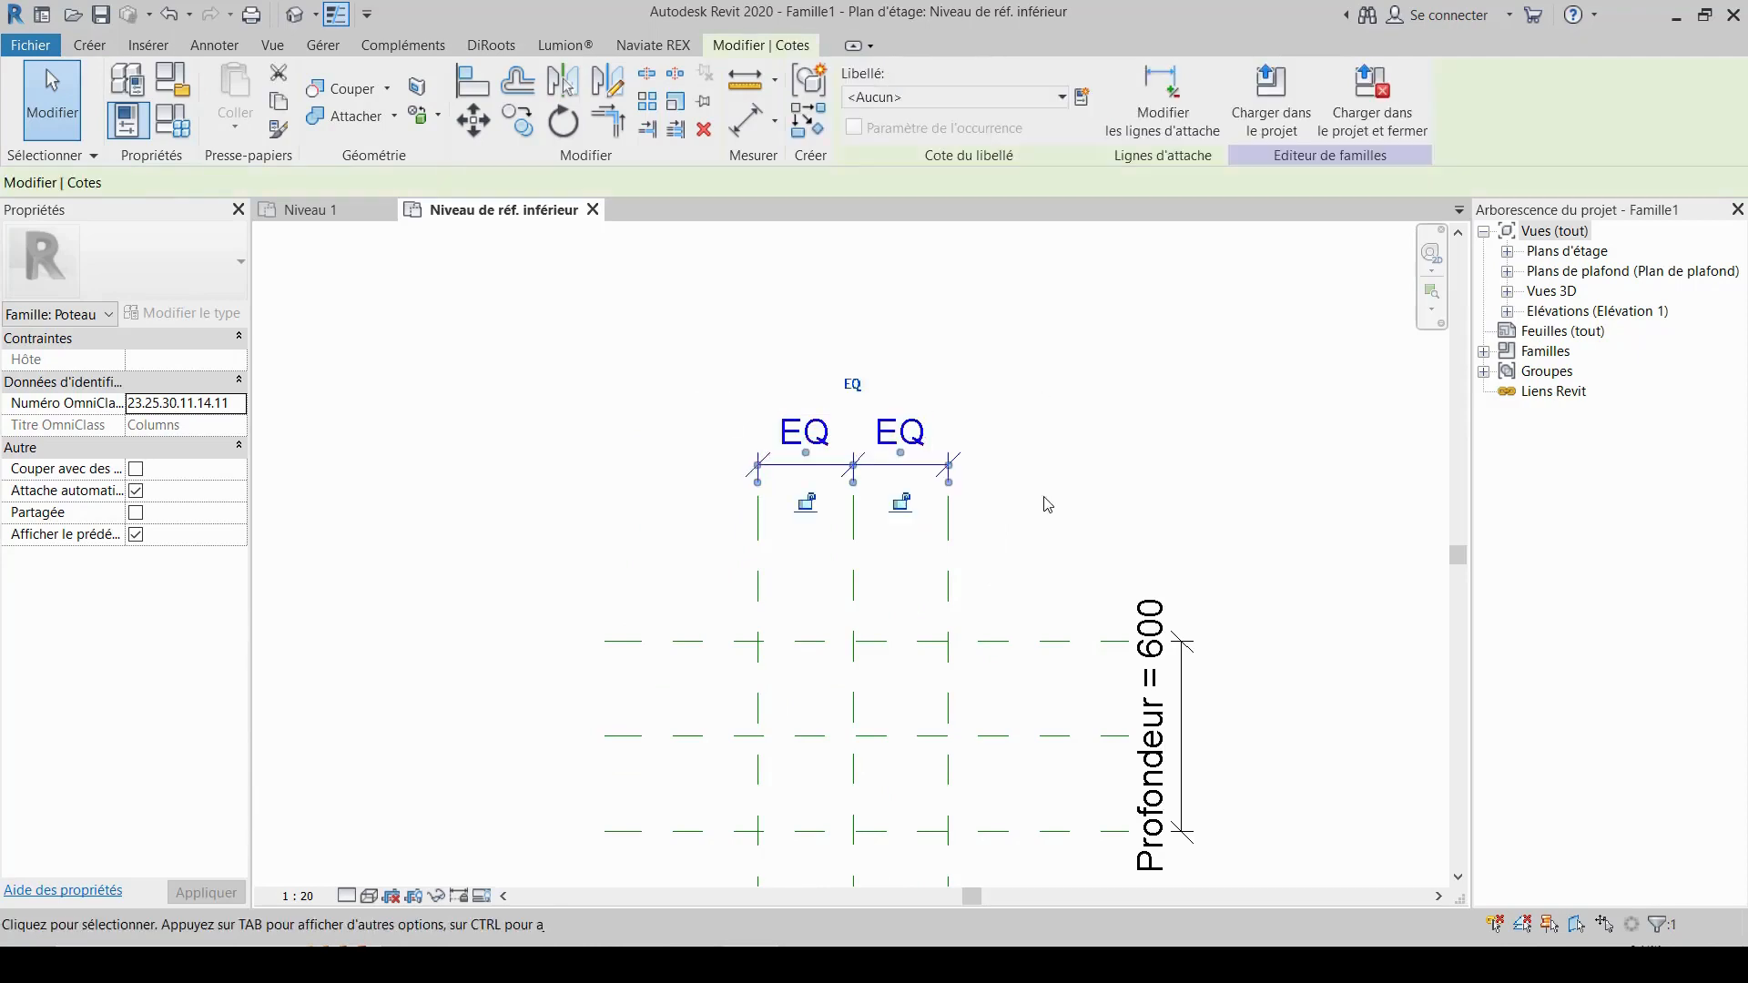
key(Delete)
- Delete the labelled Profondeur and Largeur dimensions from the reference planes
scroll(1129, 366, down, 3)
drag(1128, 366, 1007, 702)
key(Delete)
middle_drag(1007, 702, 980, 558)
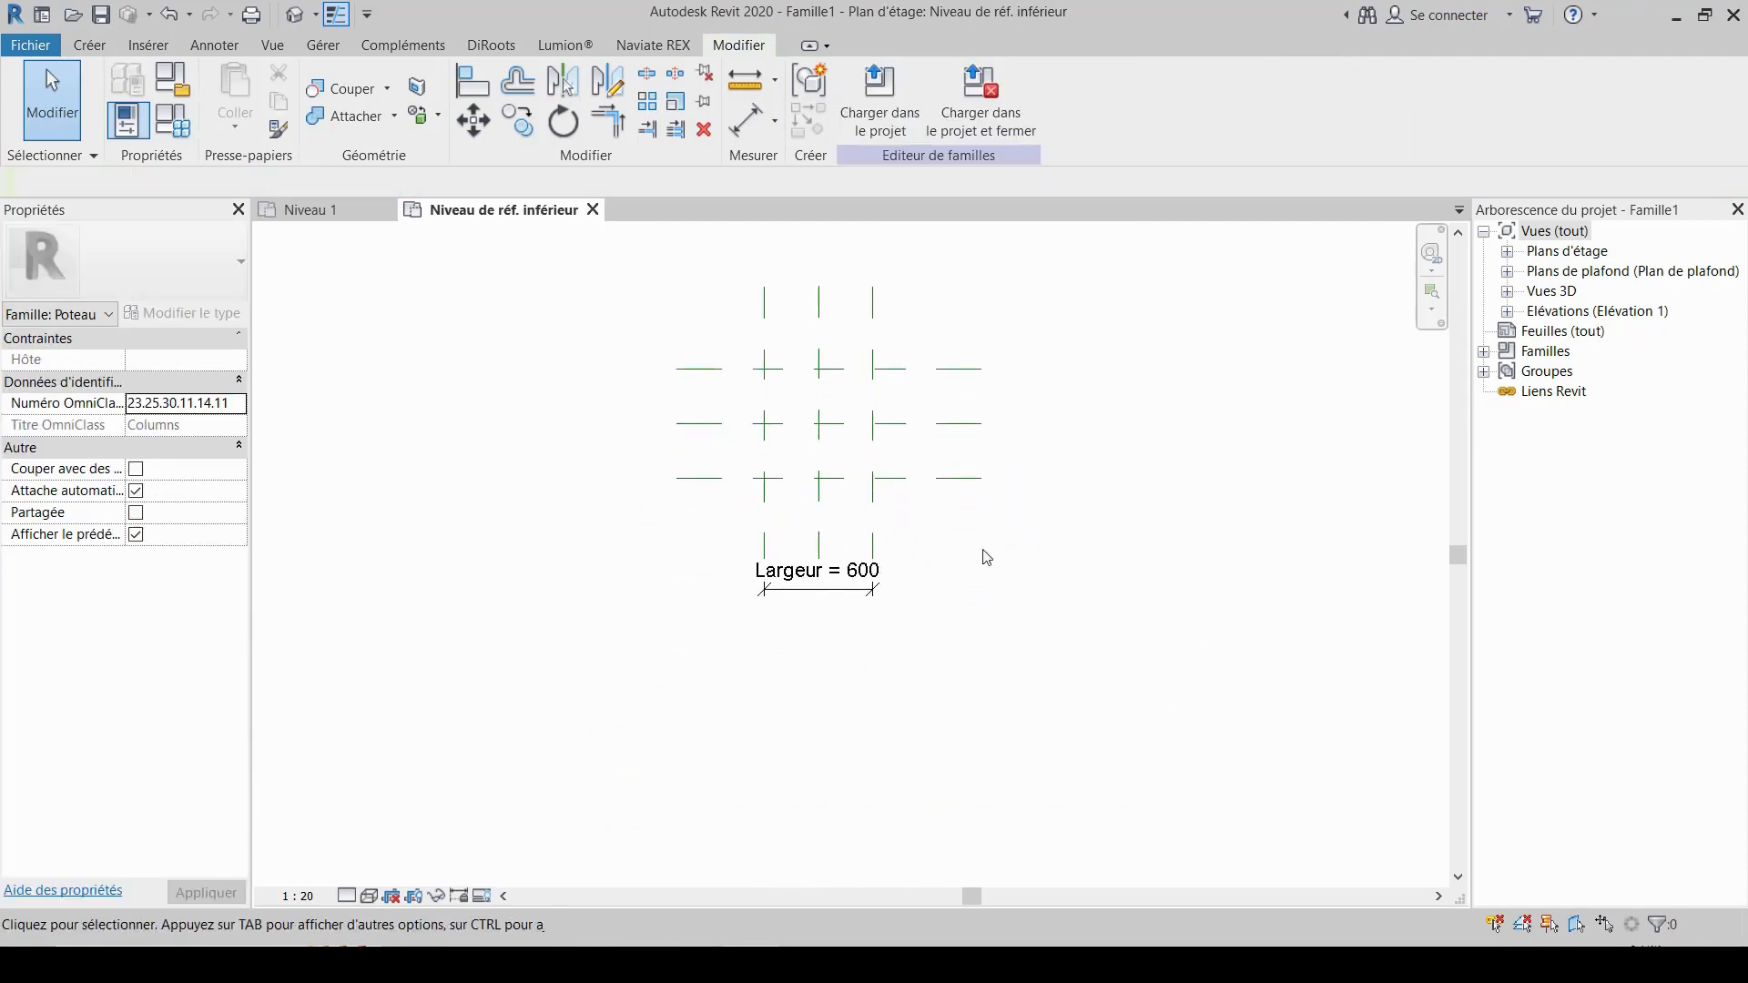
scroll(767, 578, up, 1)
drag(658, 546, 1060, 660)
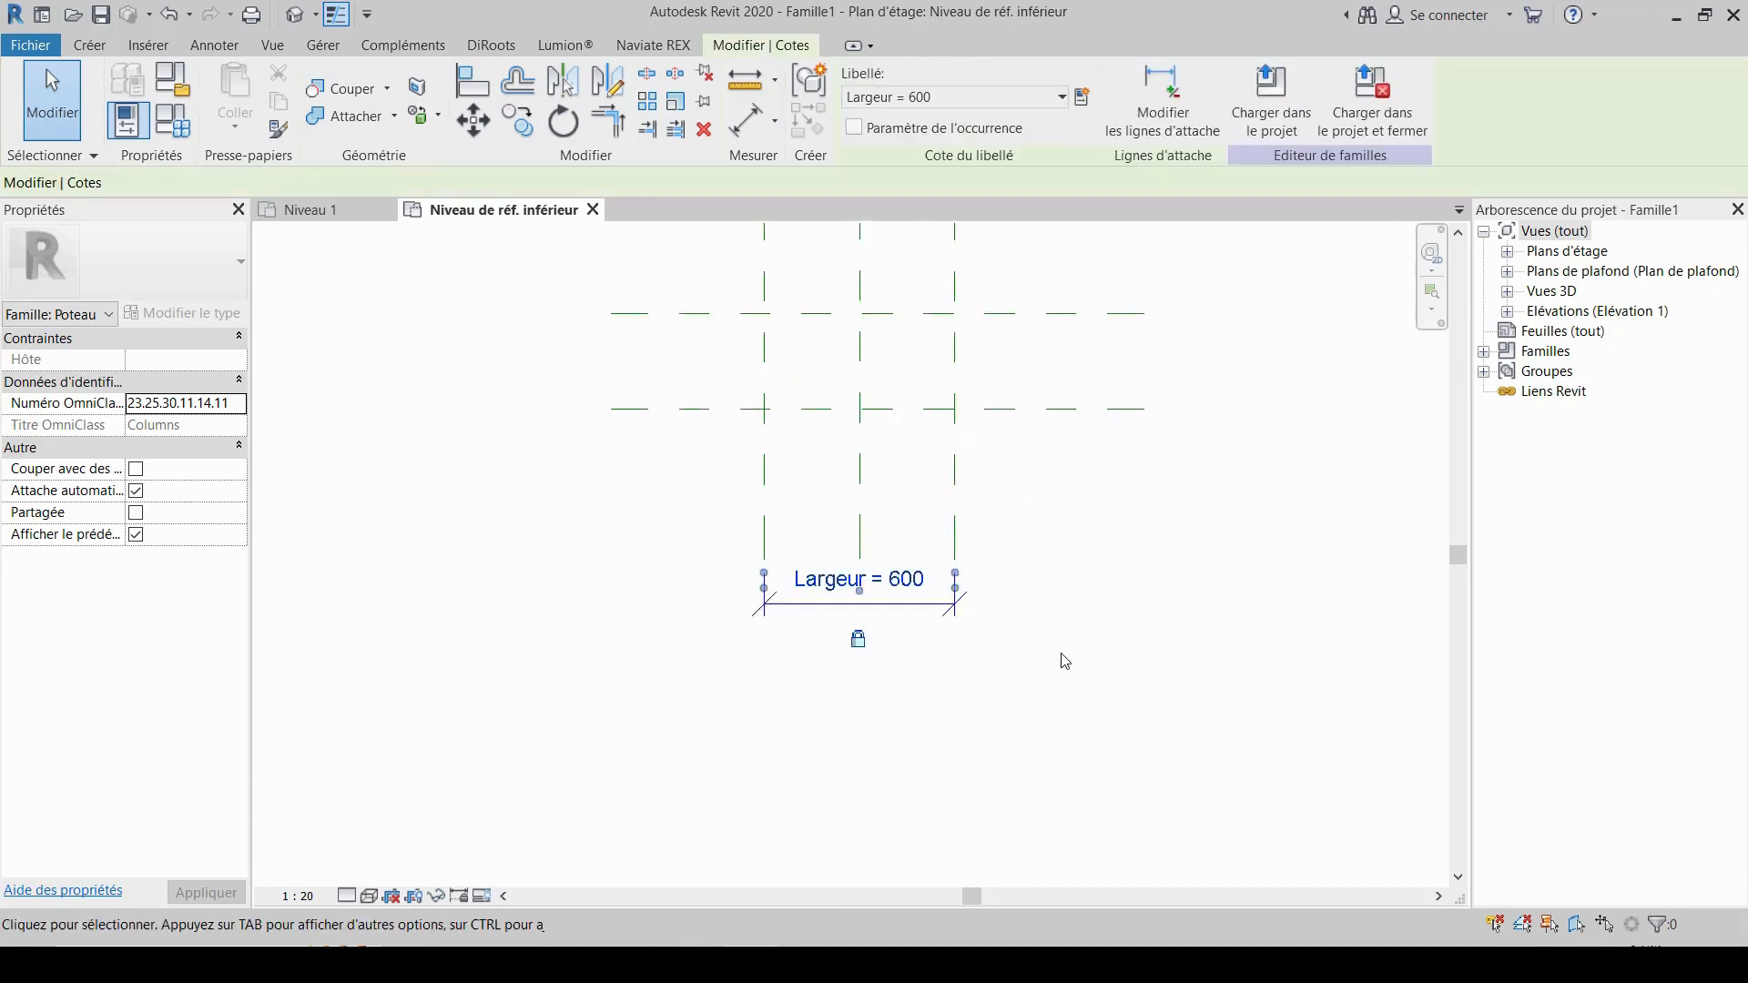
key(Delete)
scroll(1065, 662, up, 1)
scroll(1060, 701, down, 2)
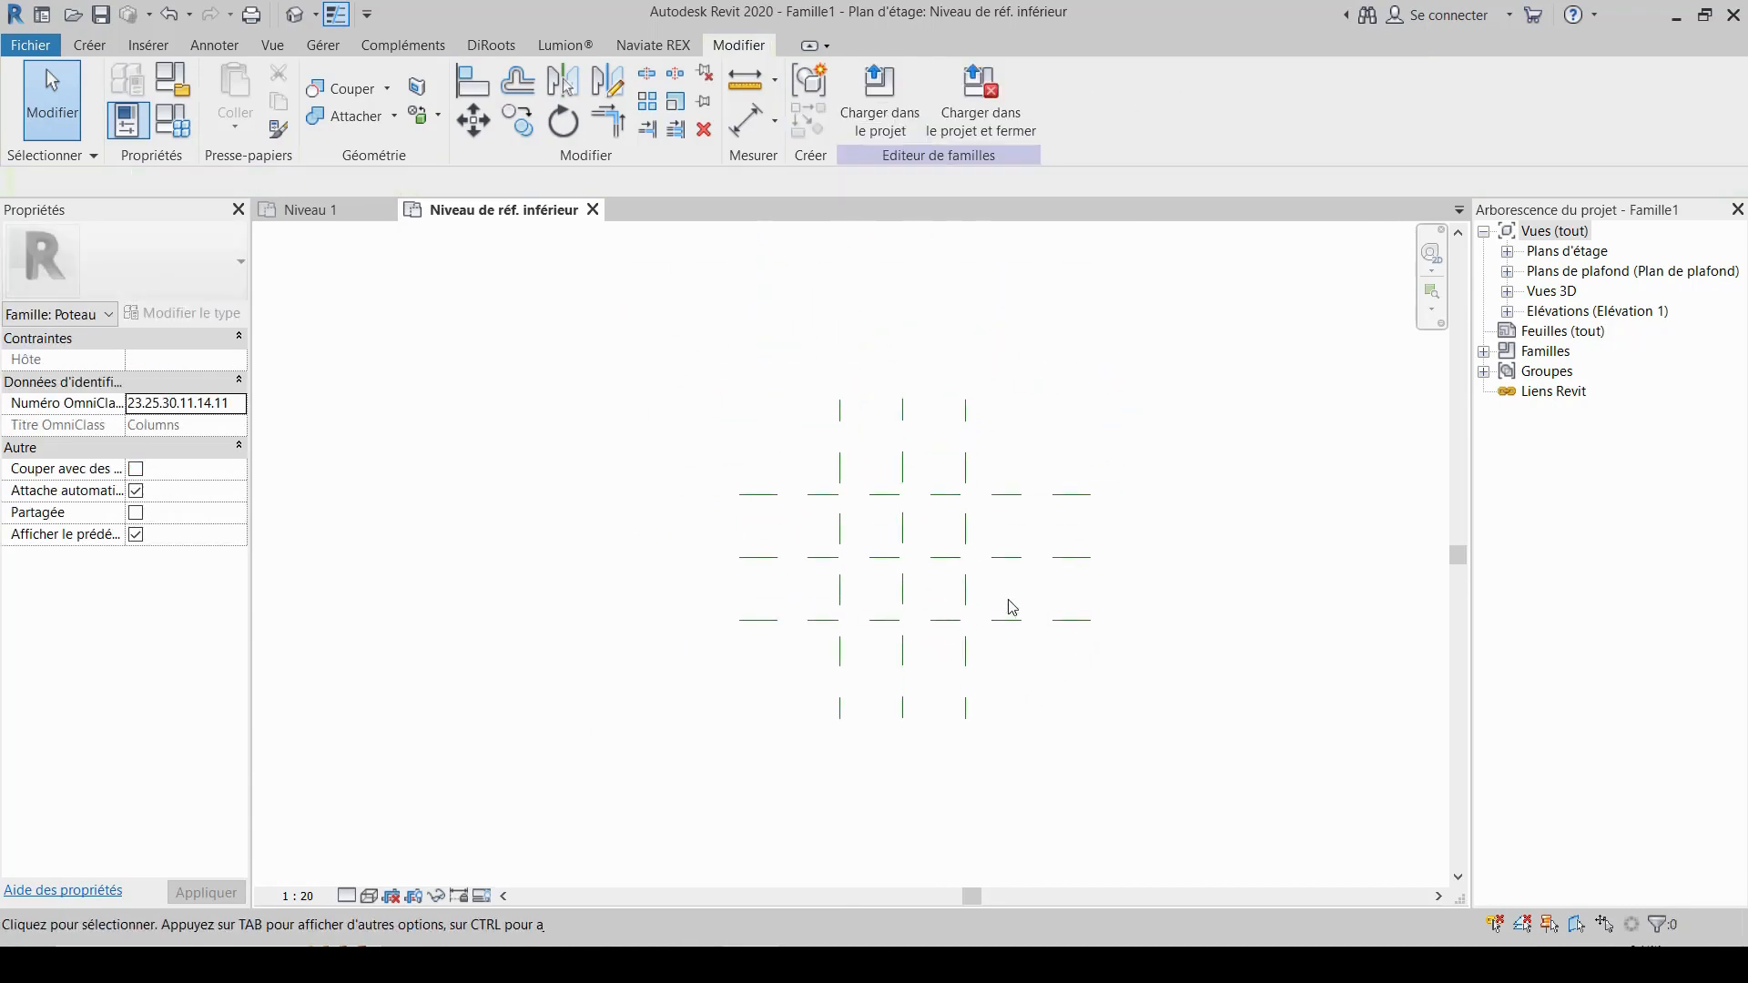
- Extend both ends of the Centre (gauche/droite) reference plane well beyond the neighbouring vertical planes
middle_drag(1007, 604, 951, 491)
scroll(965, 459, up, 1)
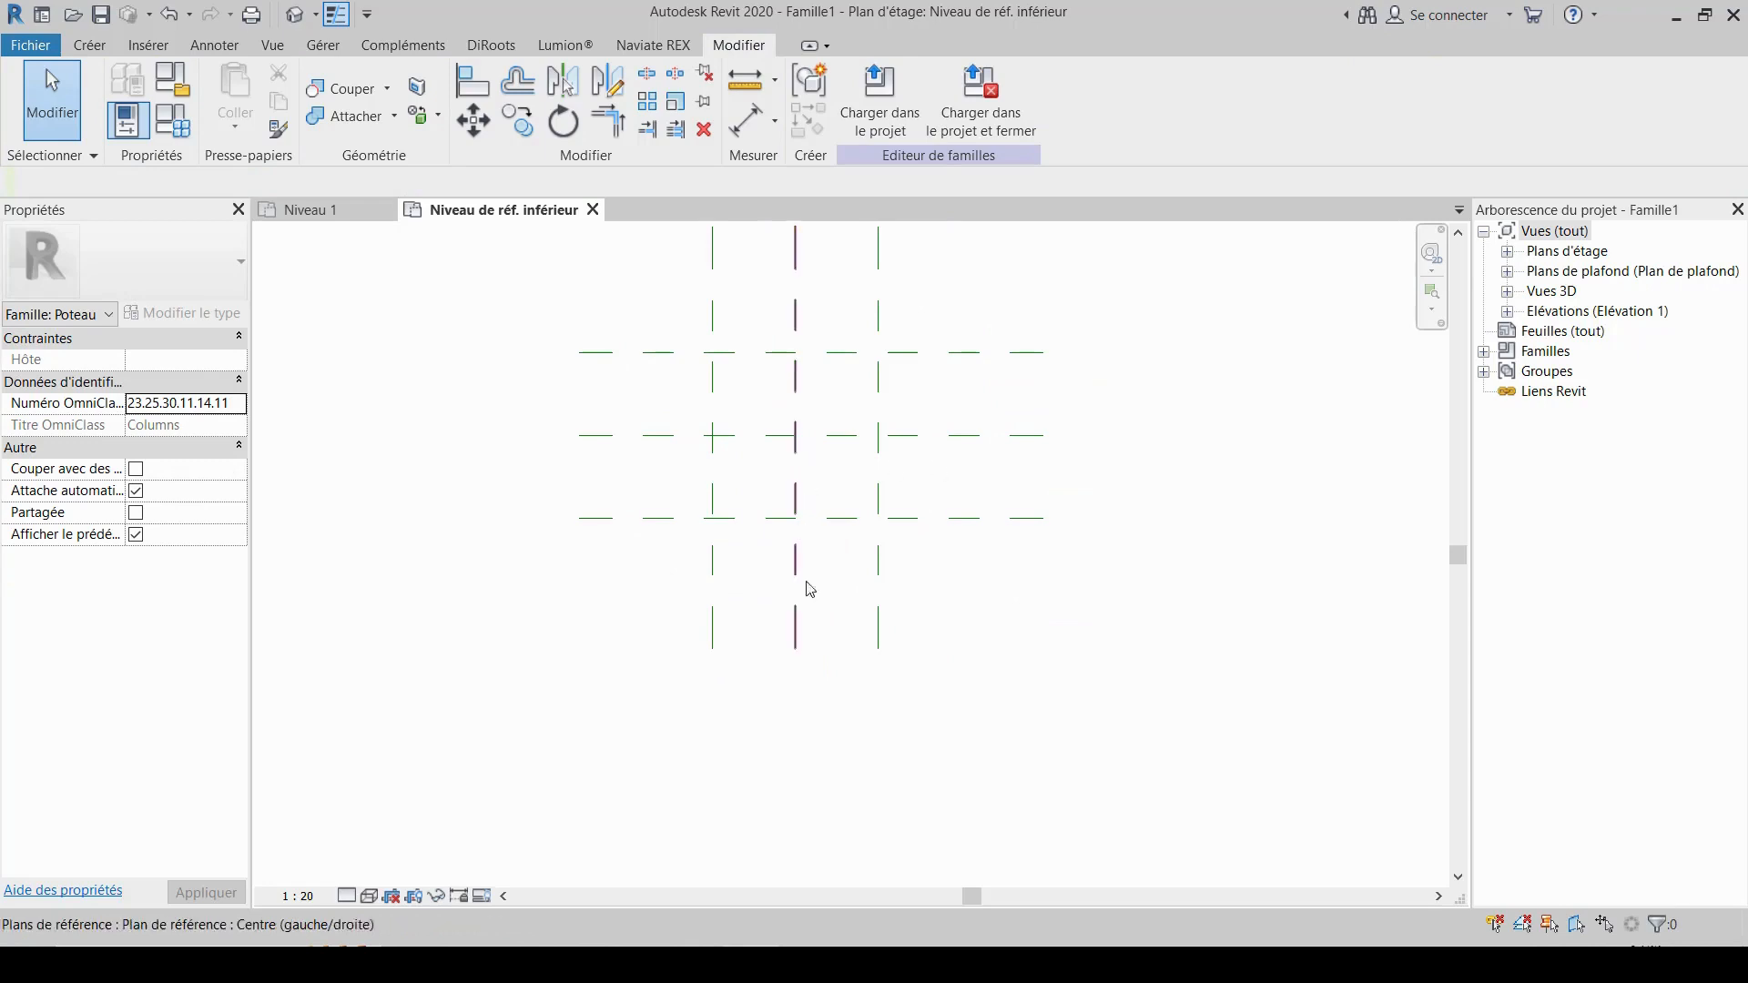
click(801, 610)
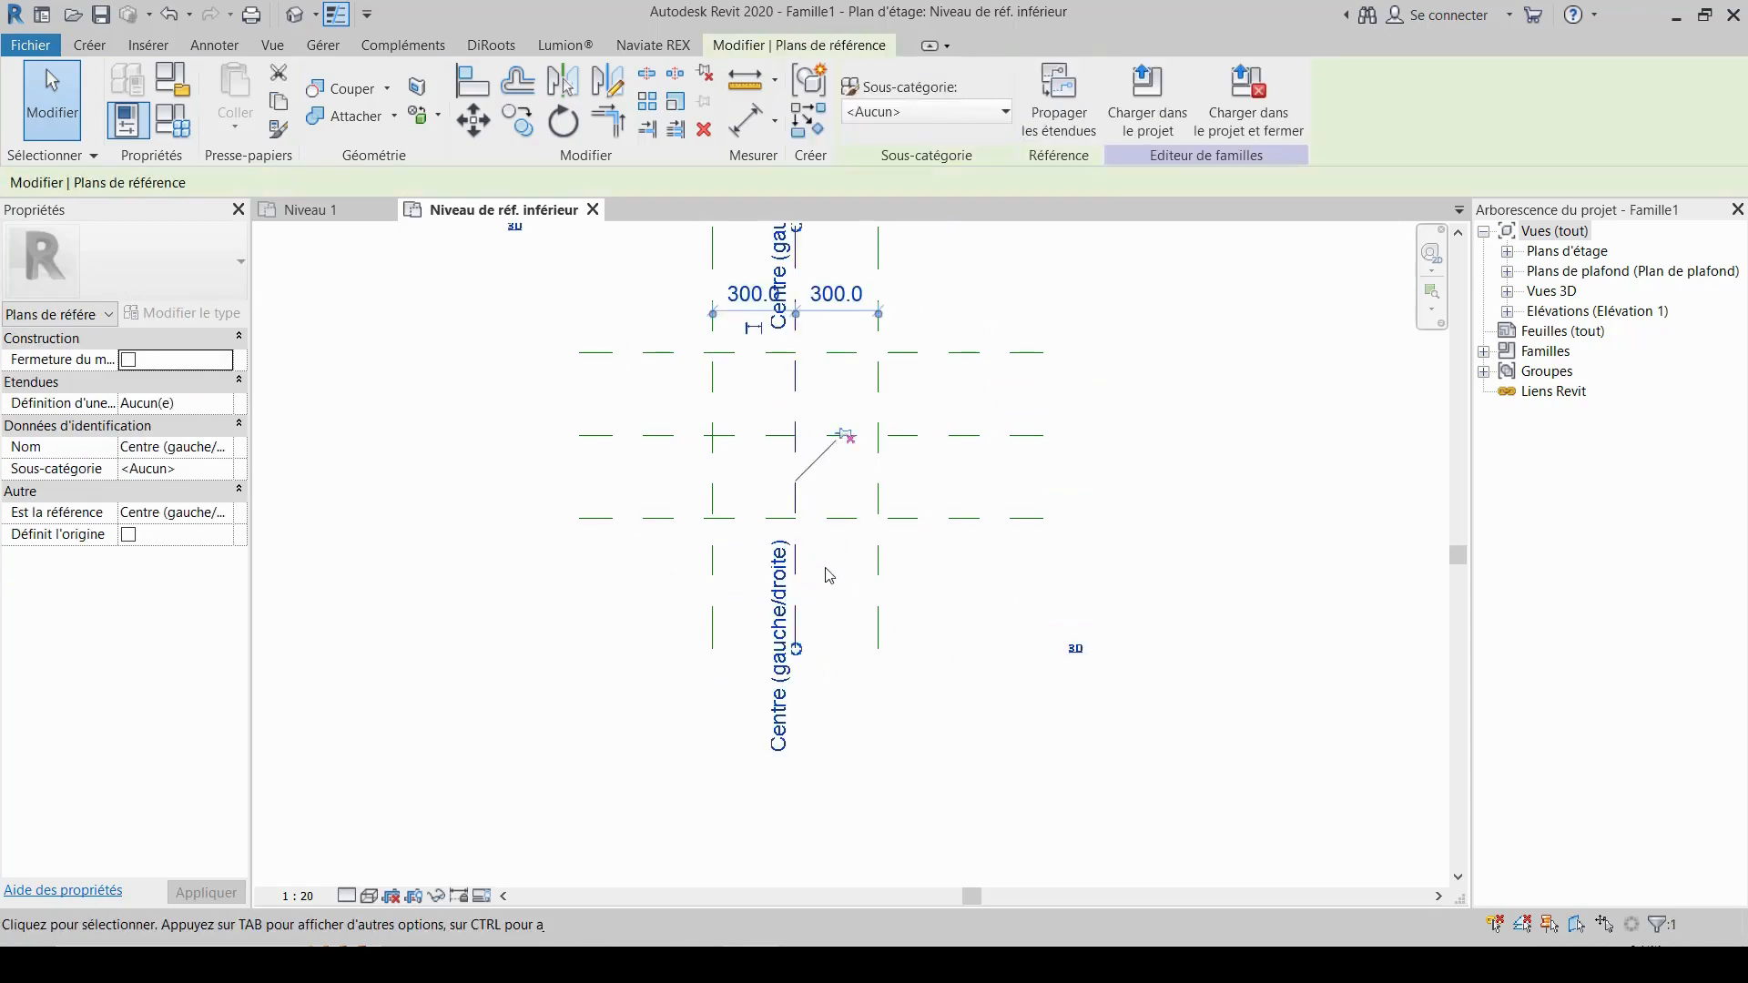
scroll(843, 498, down, 2)
middle_drag(828, 632, 844, 497)
scroll(830, 477, up, 2)
drag(818, 482, 820, 617)
scroll(835, 644, down, 2)
middle_drag(841, 654, 833, 820)
click(1025, 709)
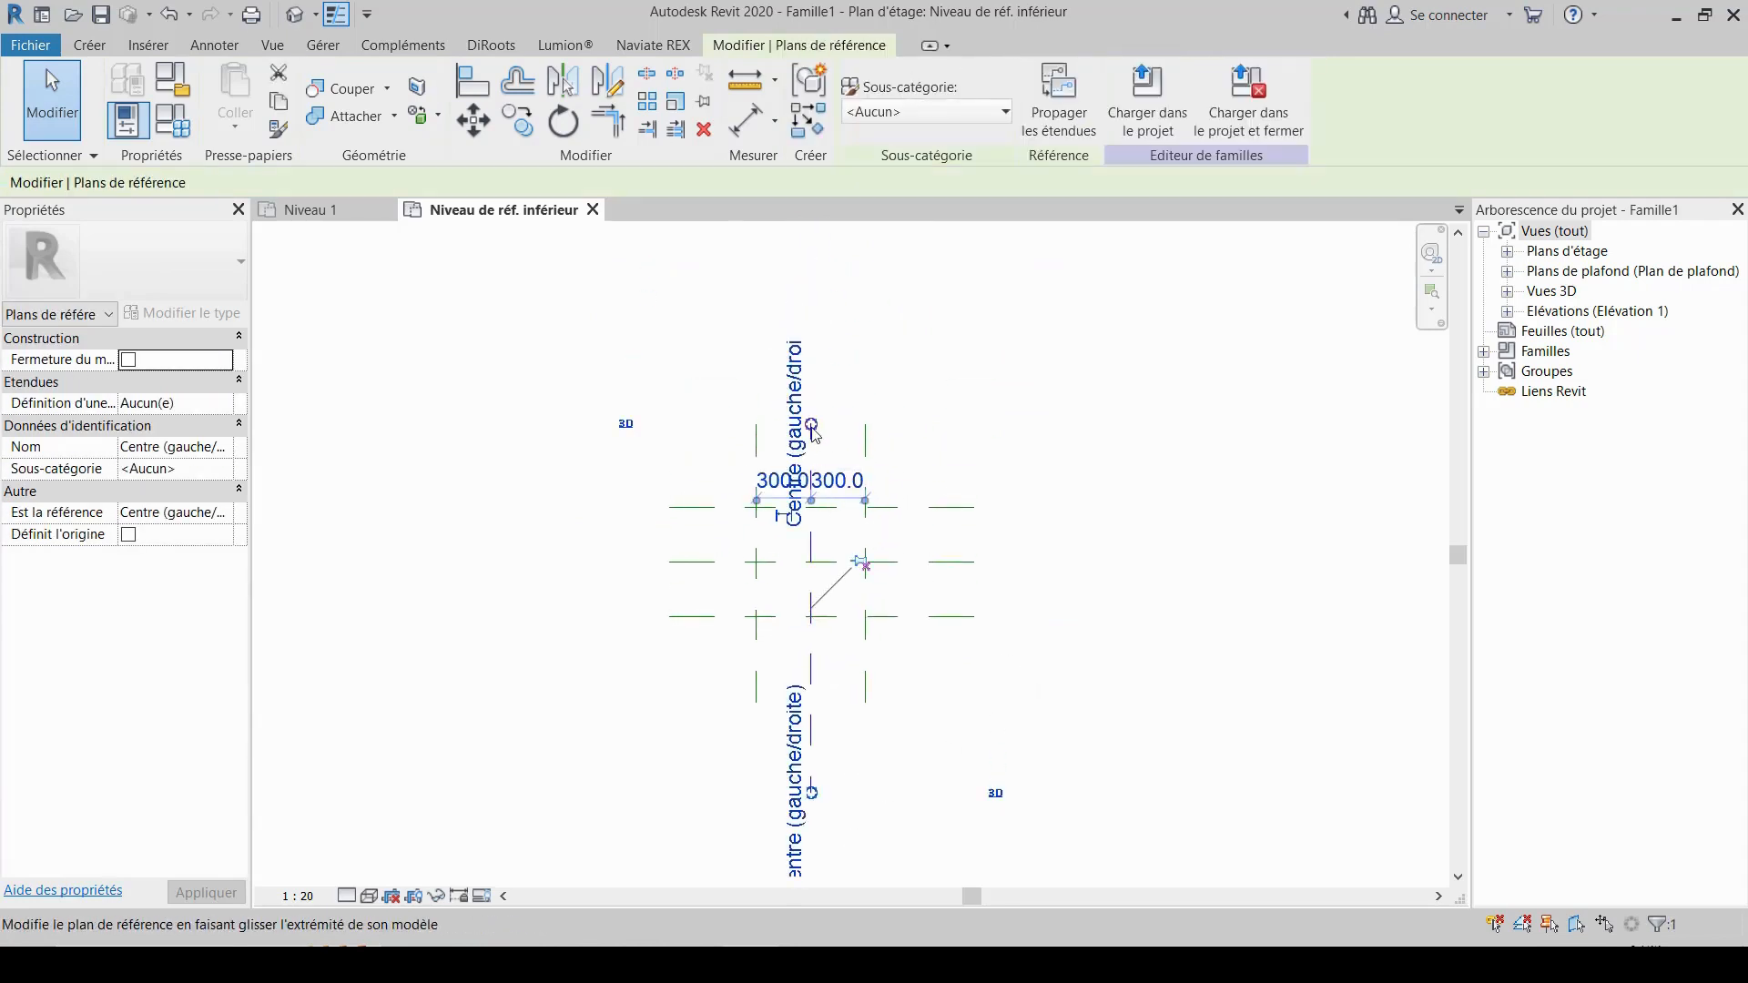
drag(811, 424, 810, 338)
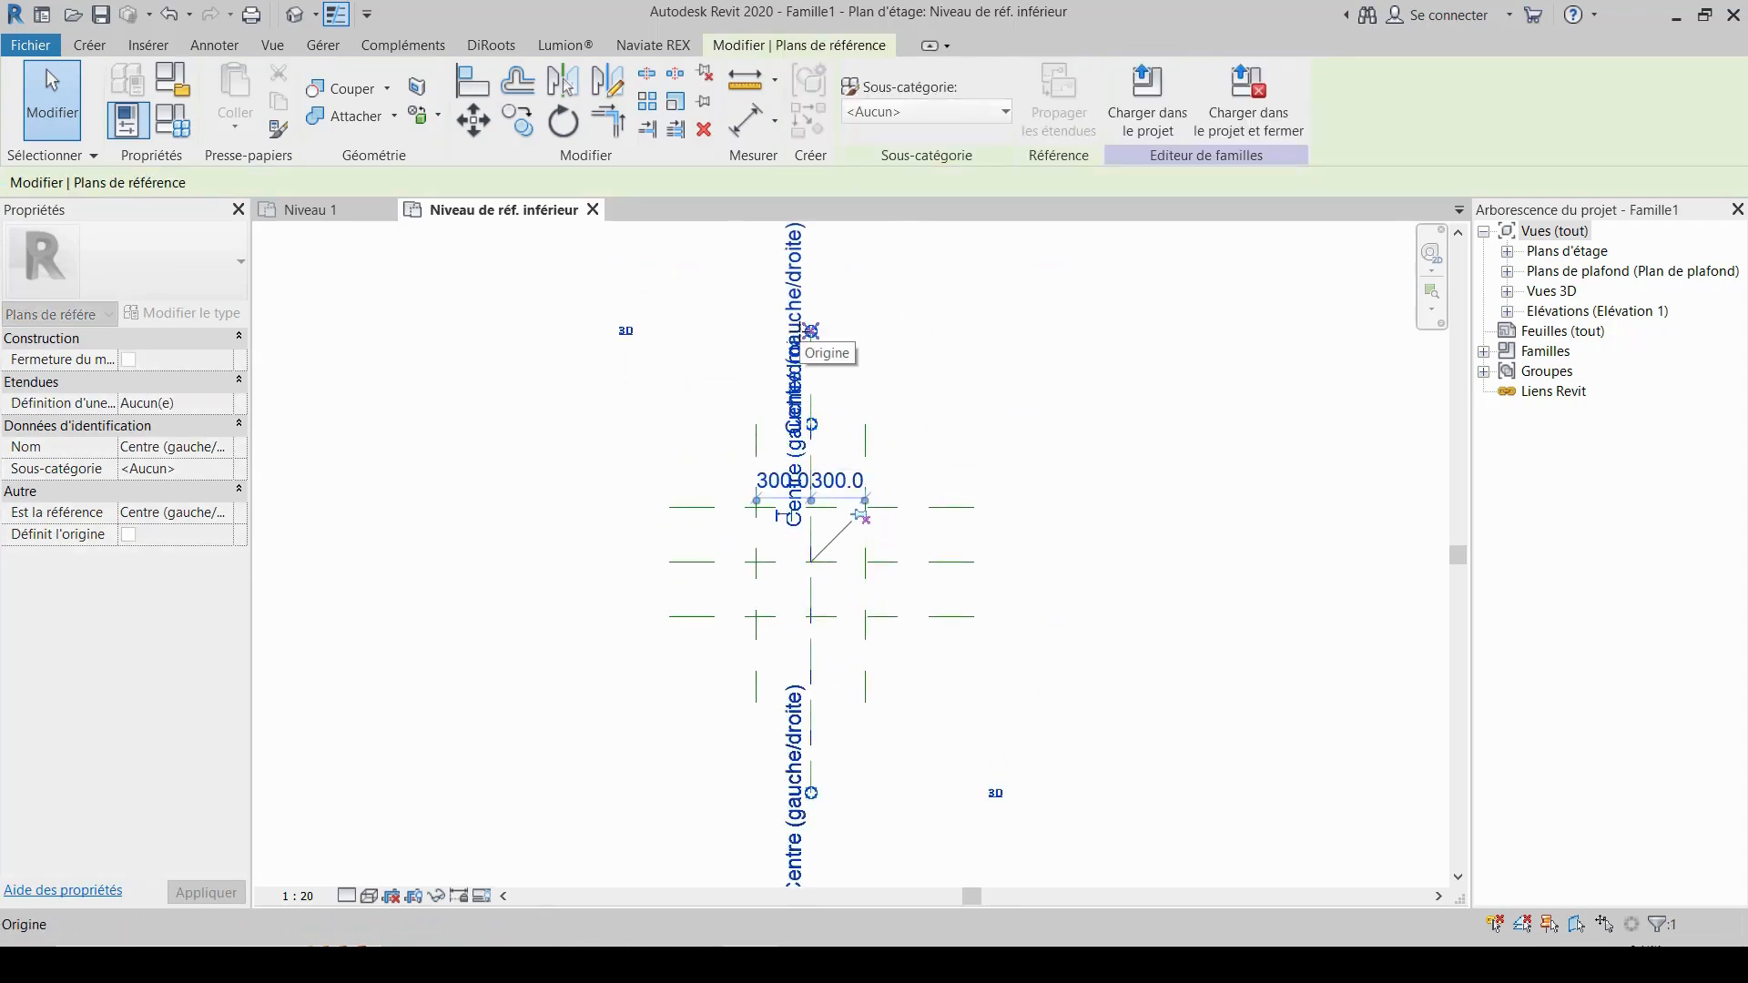
click(1026, 368)
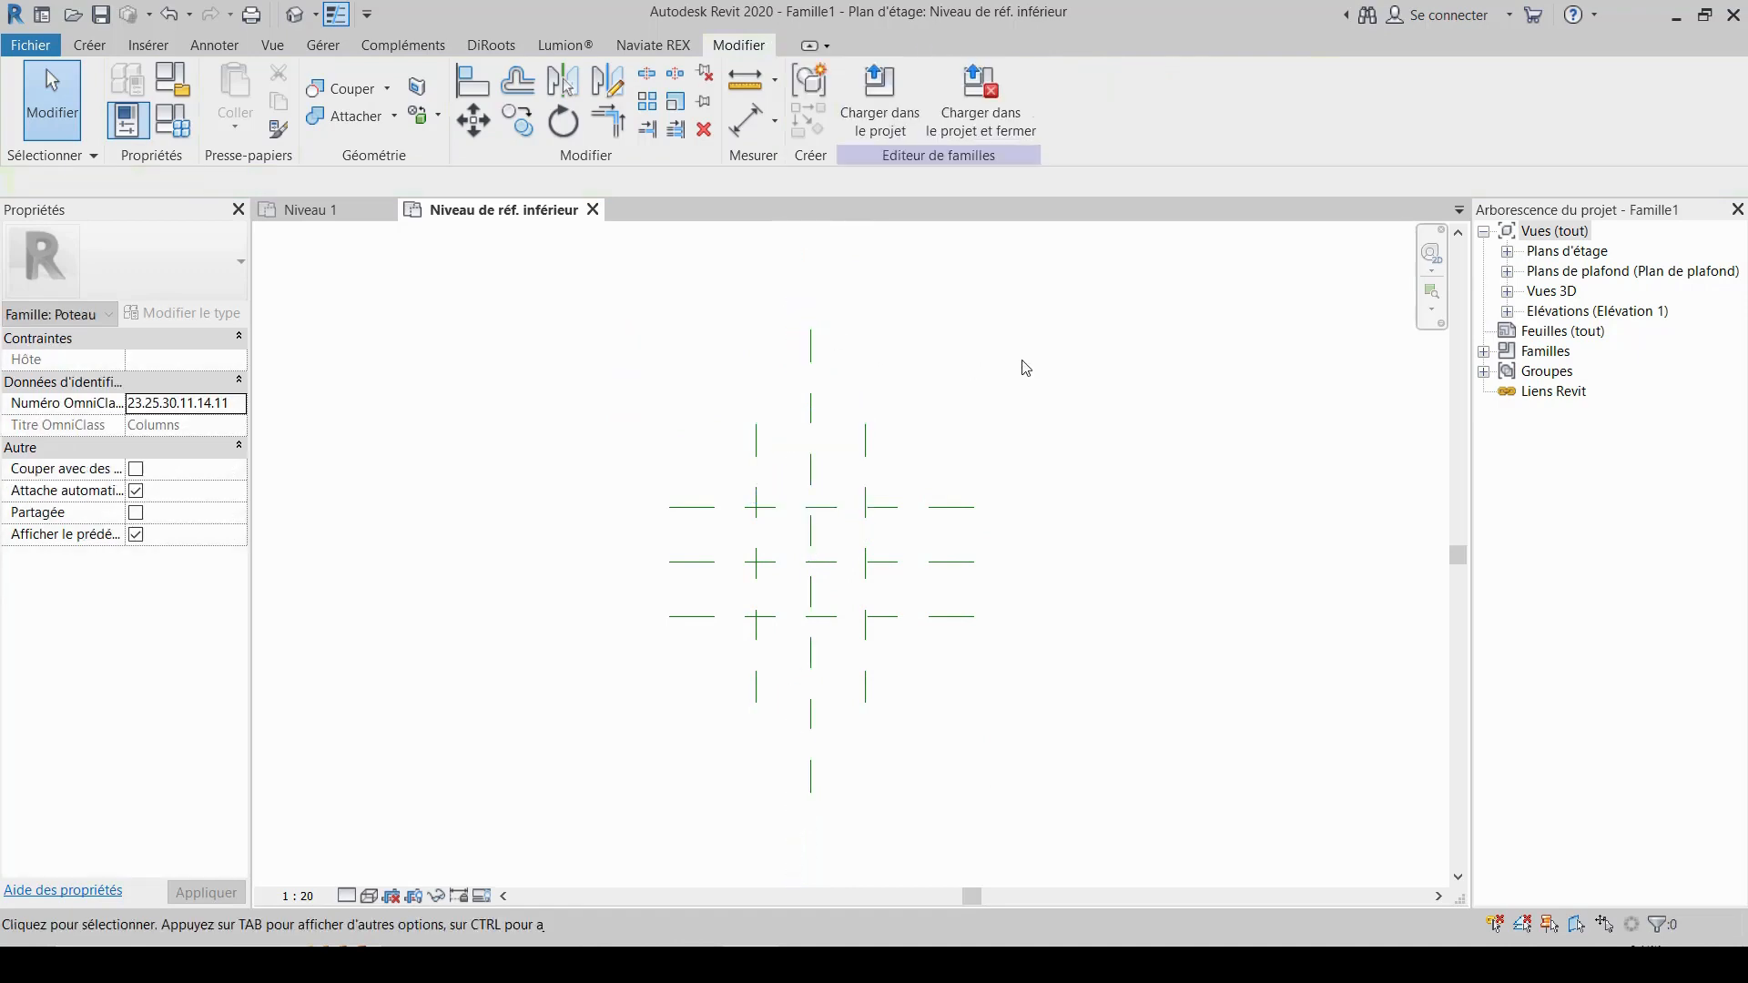
- Extend both ends of the Centre (avant/arrière) reference plane well beyond the neighbouring horizontal planes
click(934, 561)
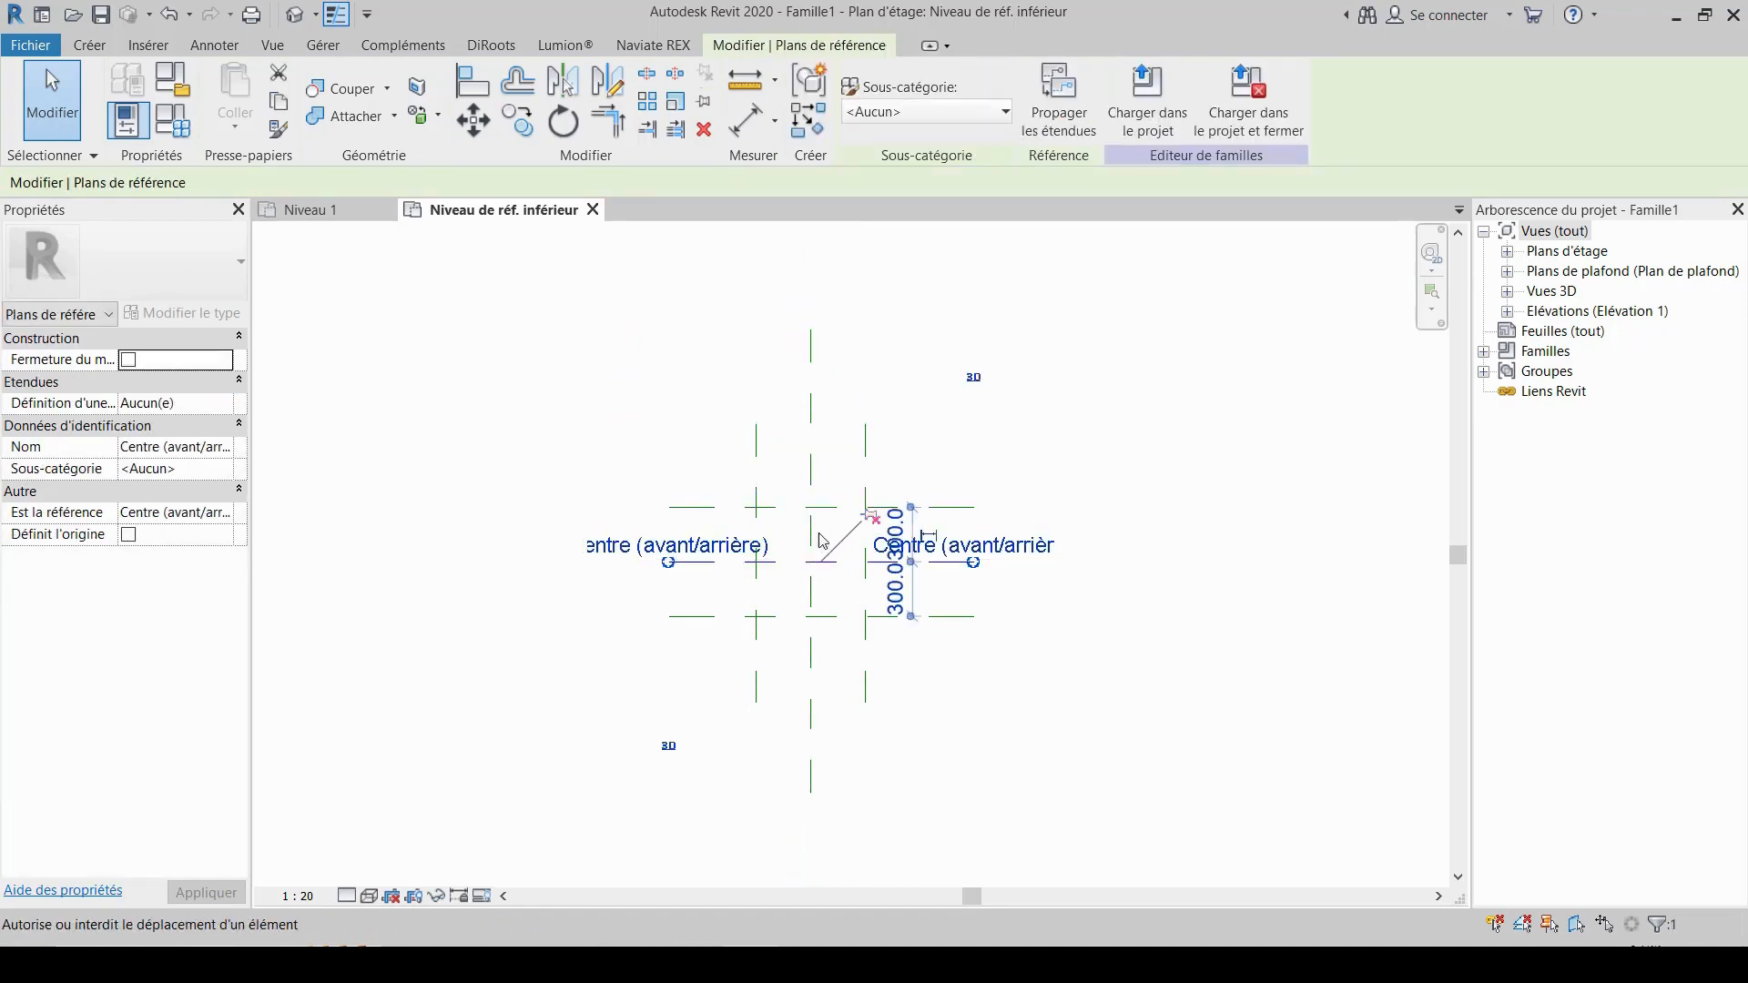
drag(669, 562, 512, 562)
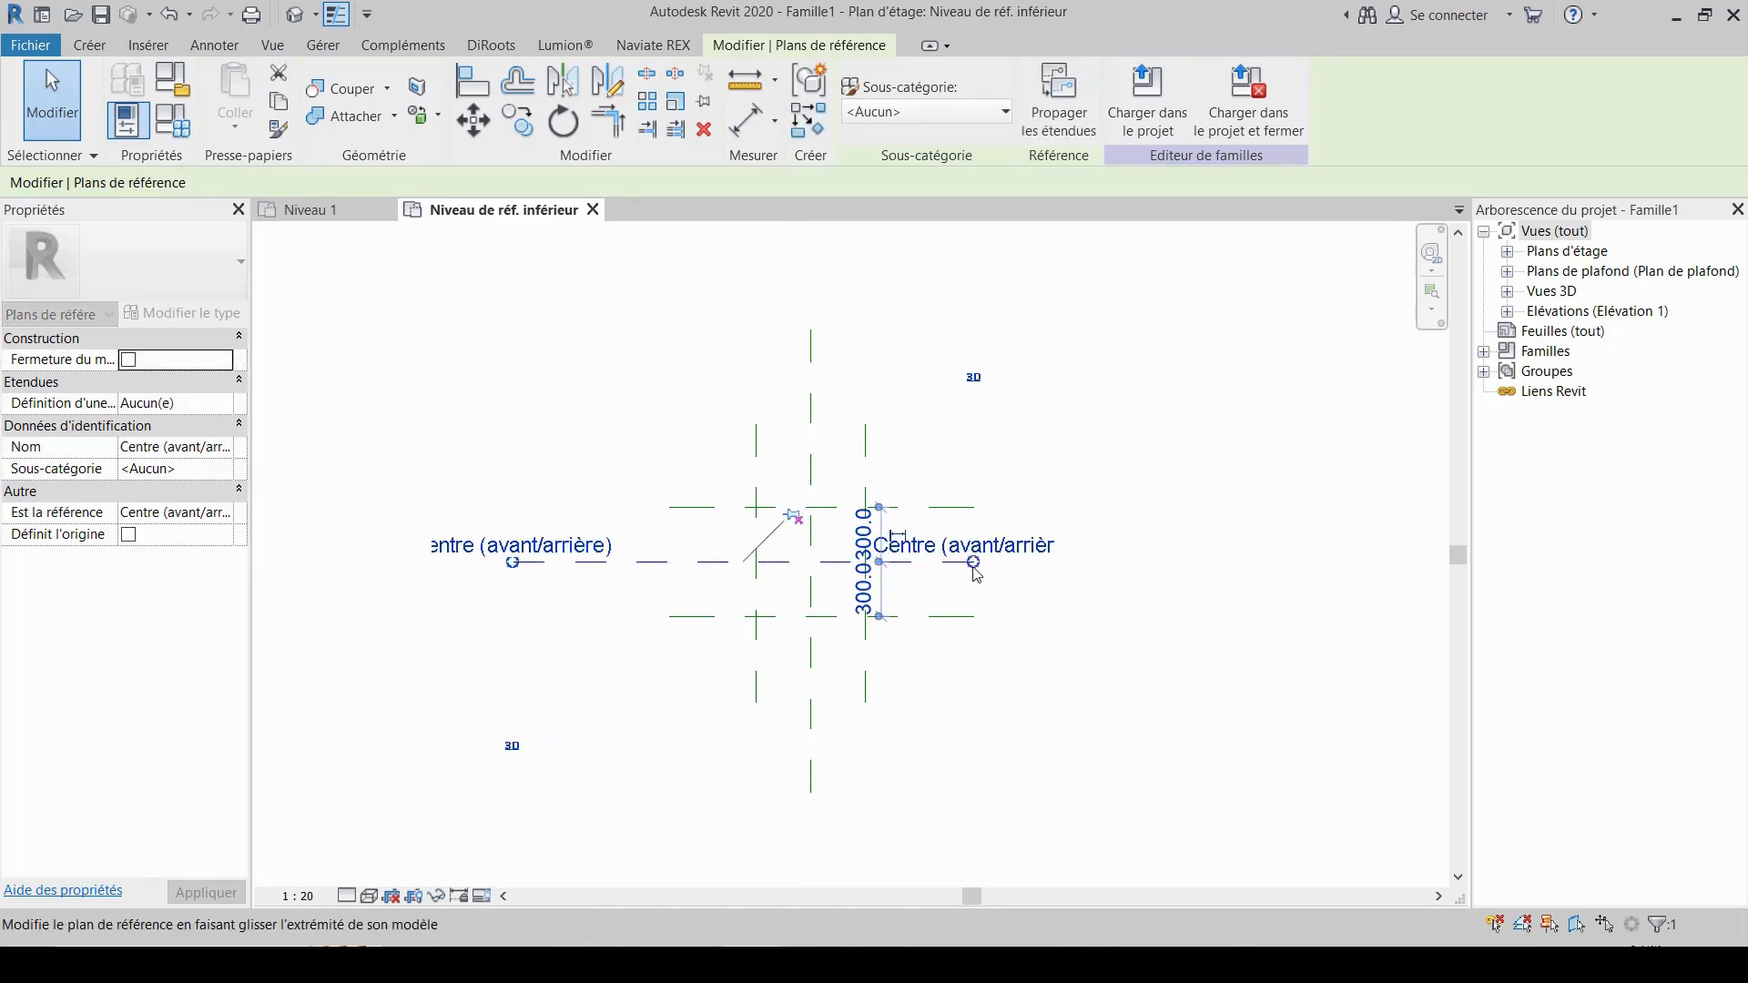
drag(973, 561, 1105, 563)
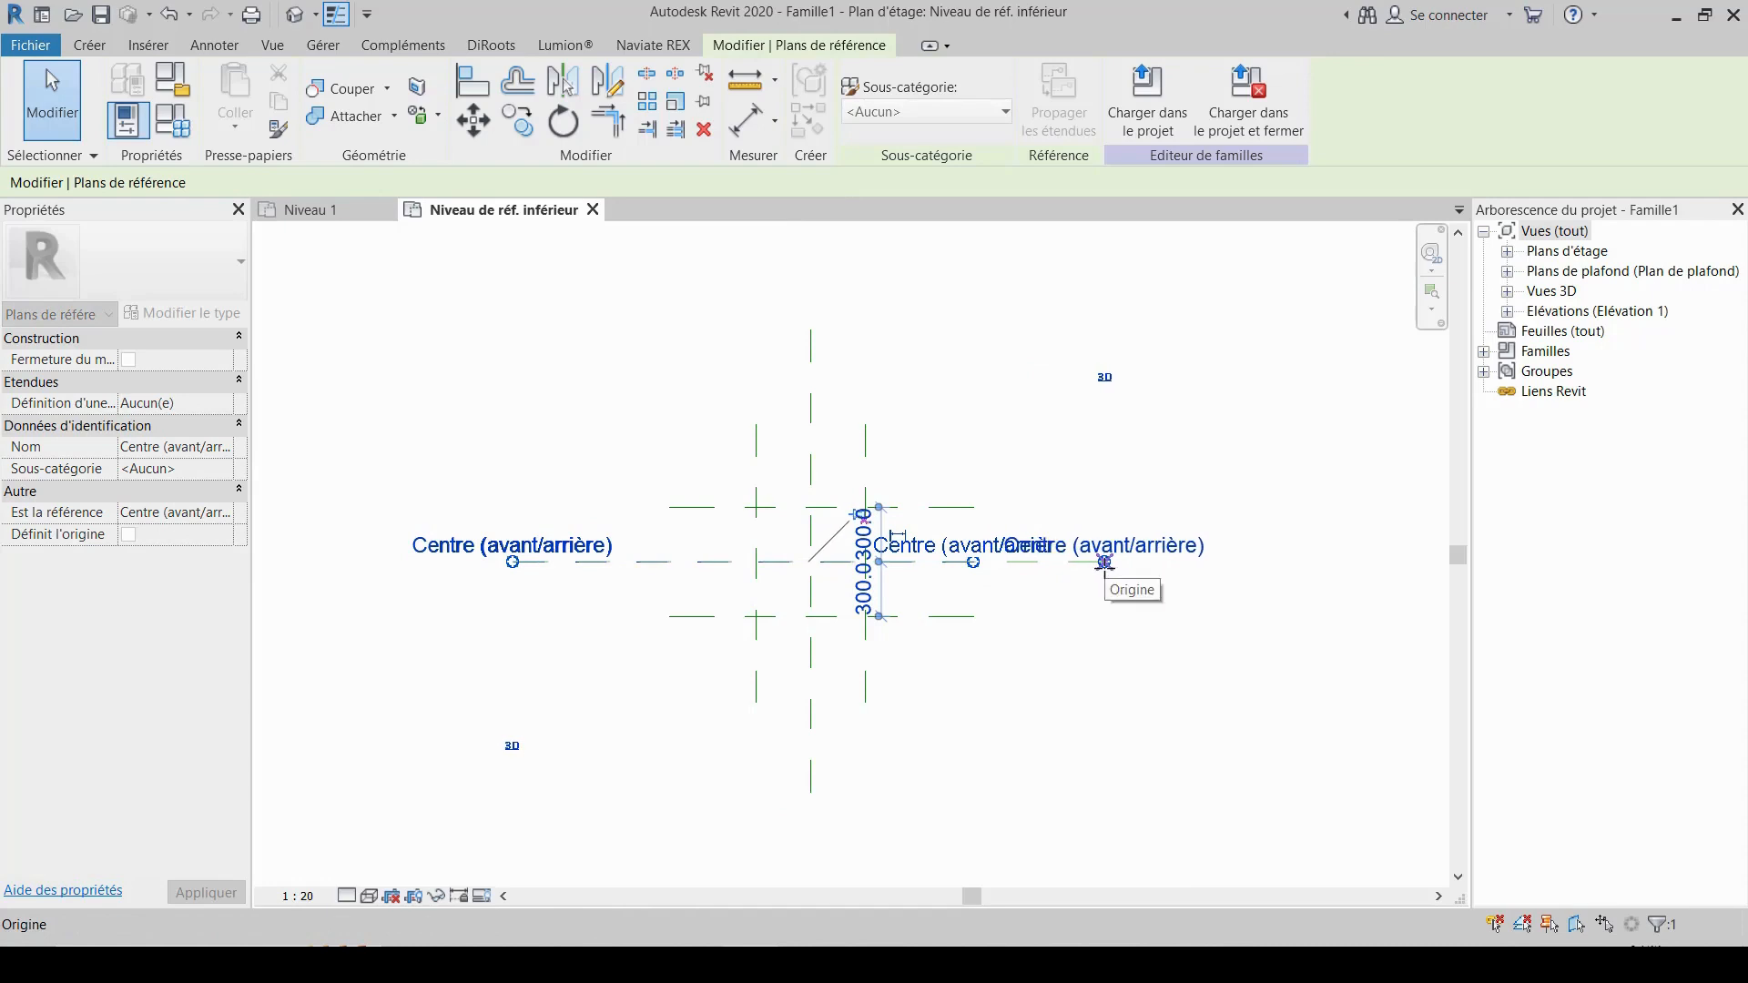
click(1127, 629)
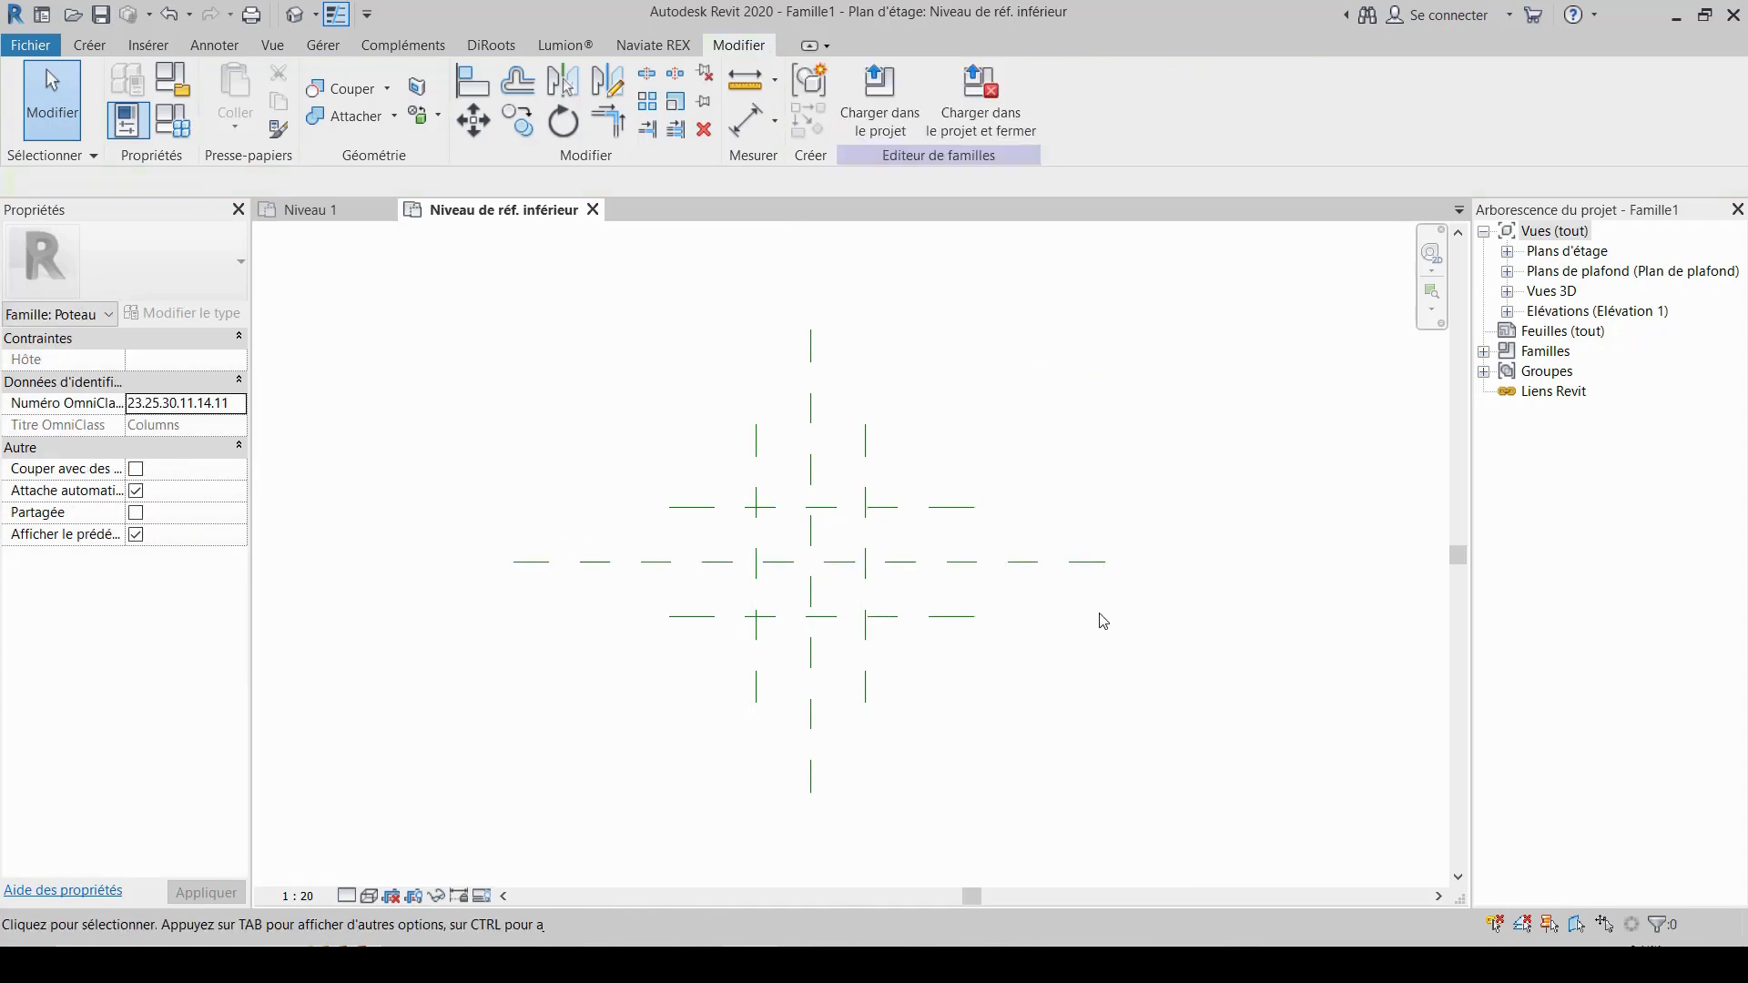
middle_drag(944, 708, 923, 728)
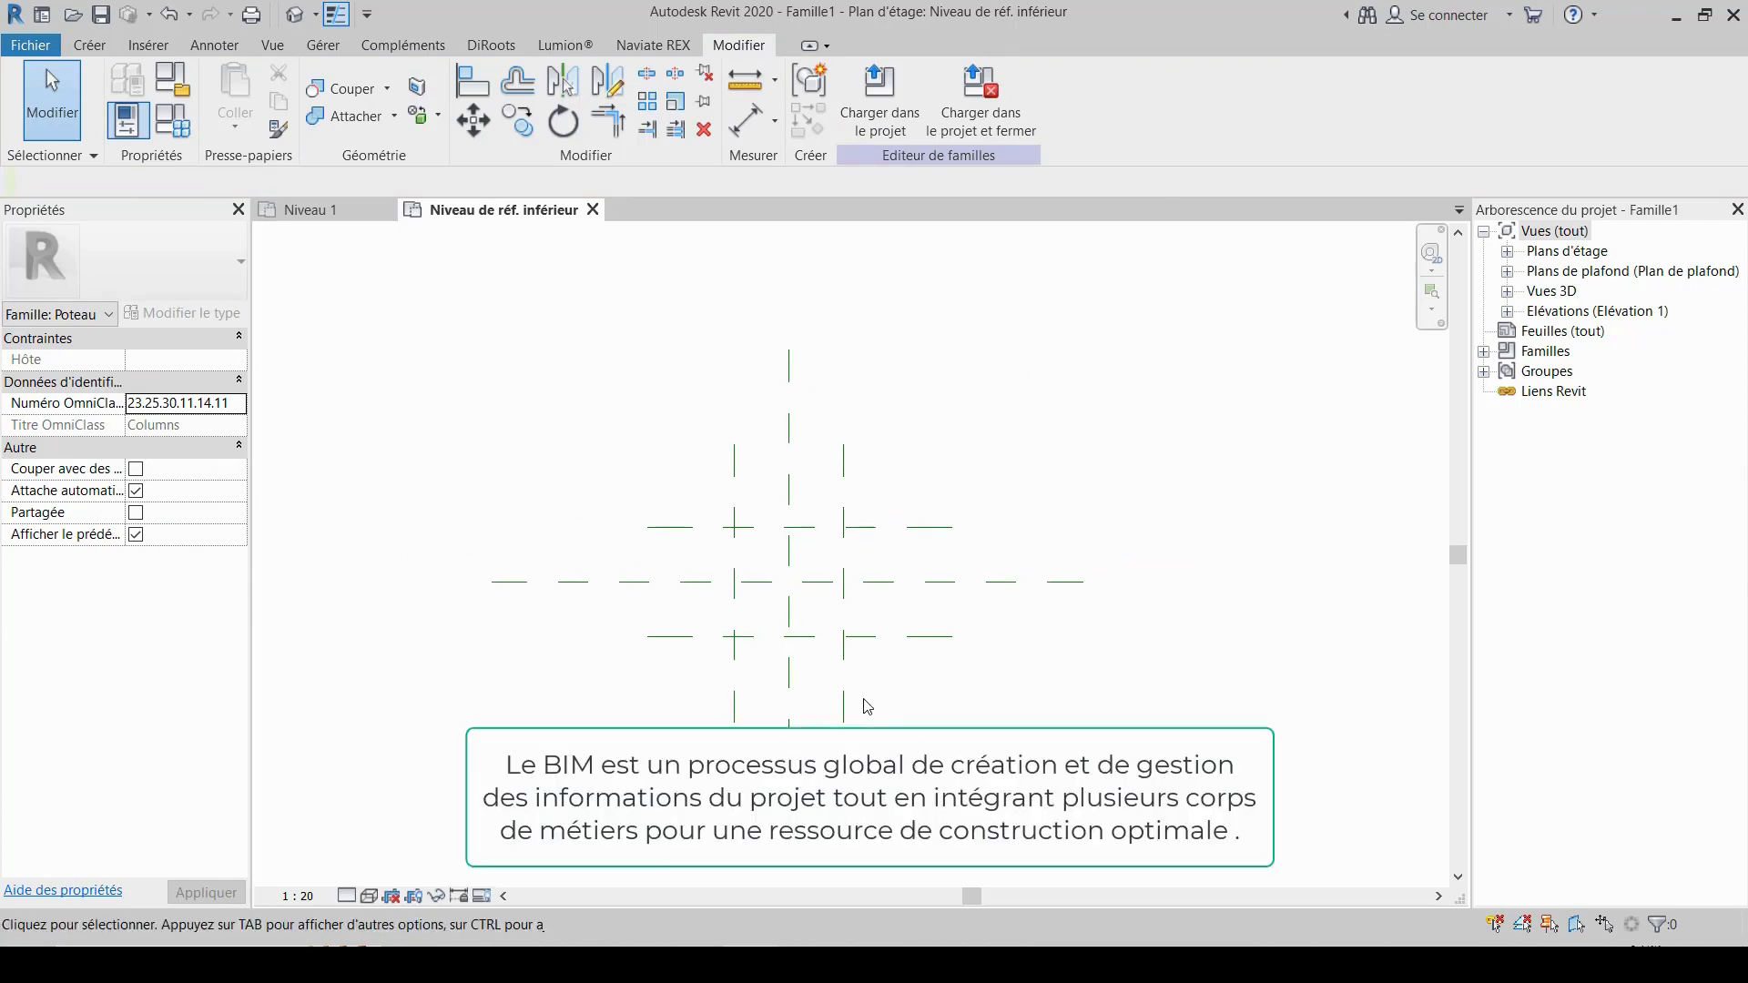
middle_drag(866, 707, 871, 656)
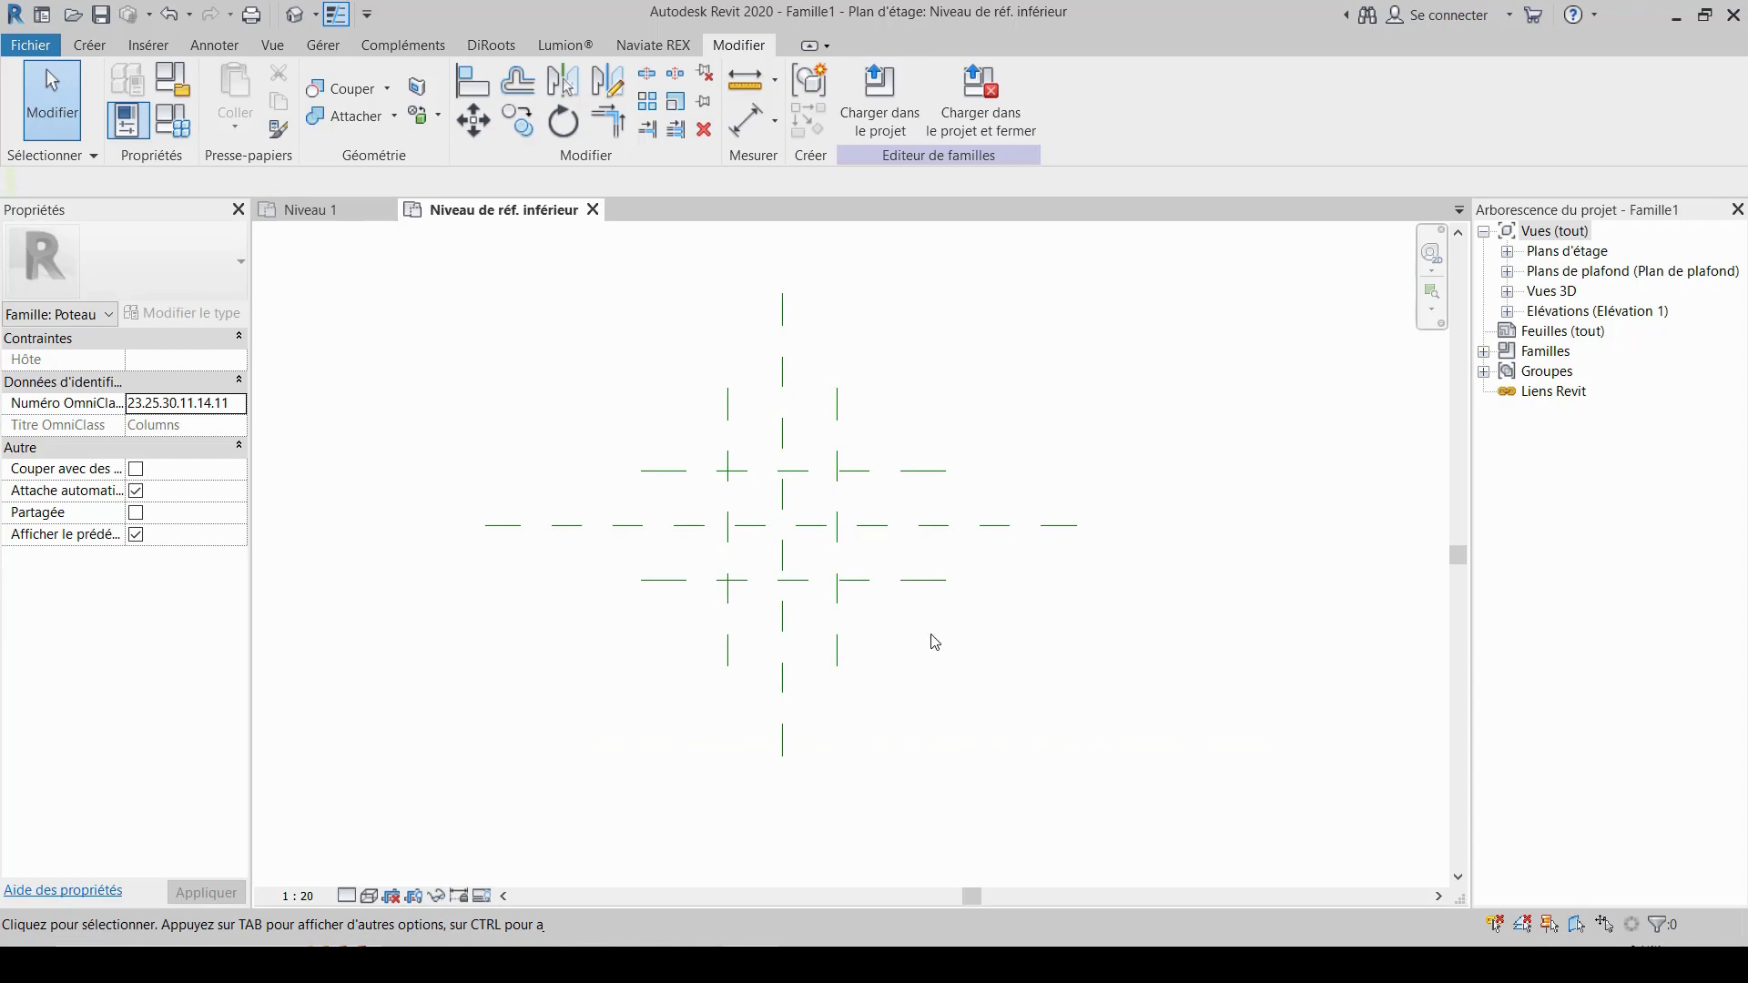
scroll(874, 592, up, 3)
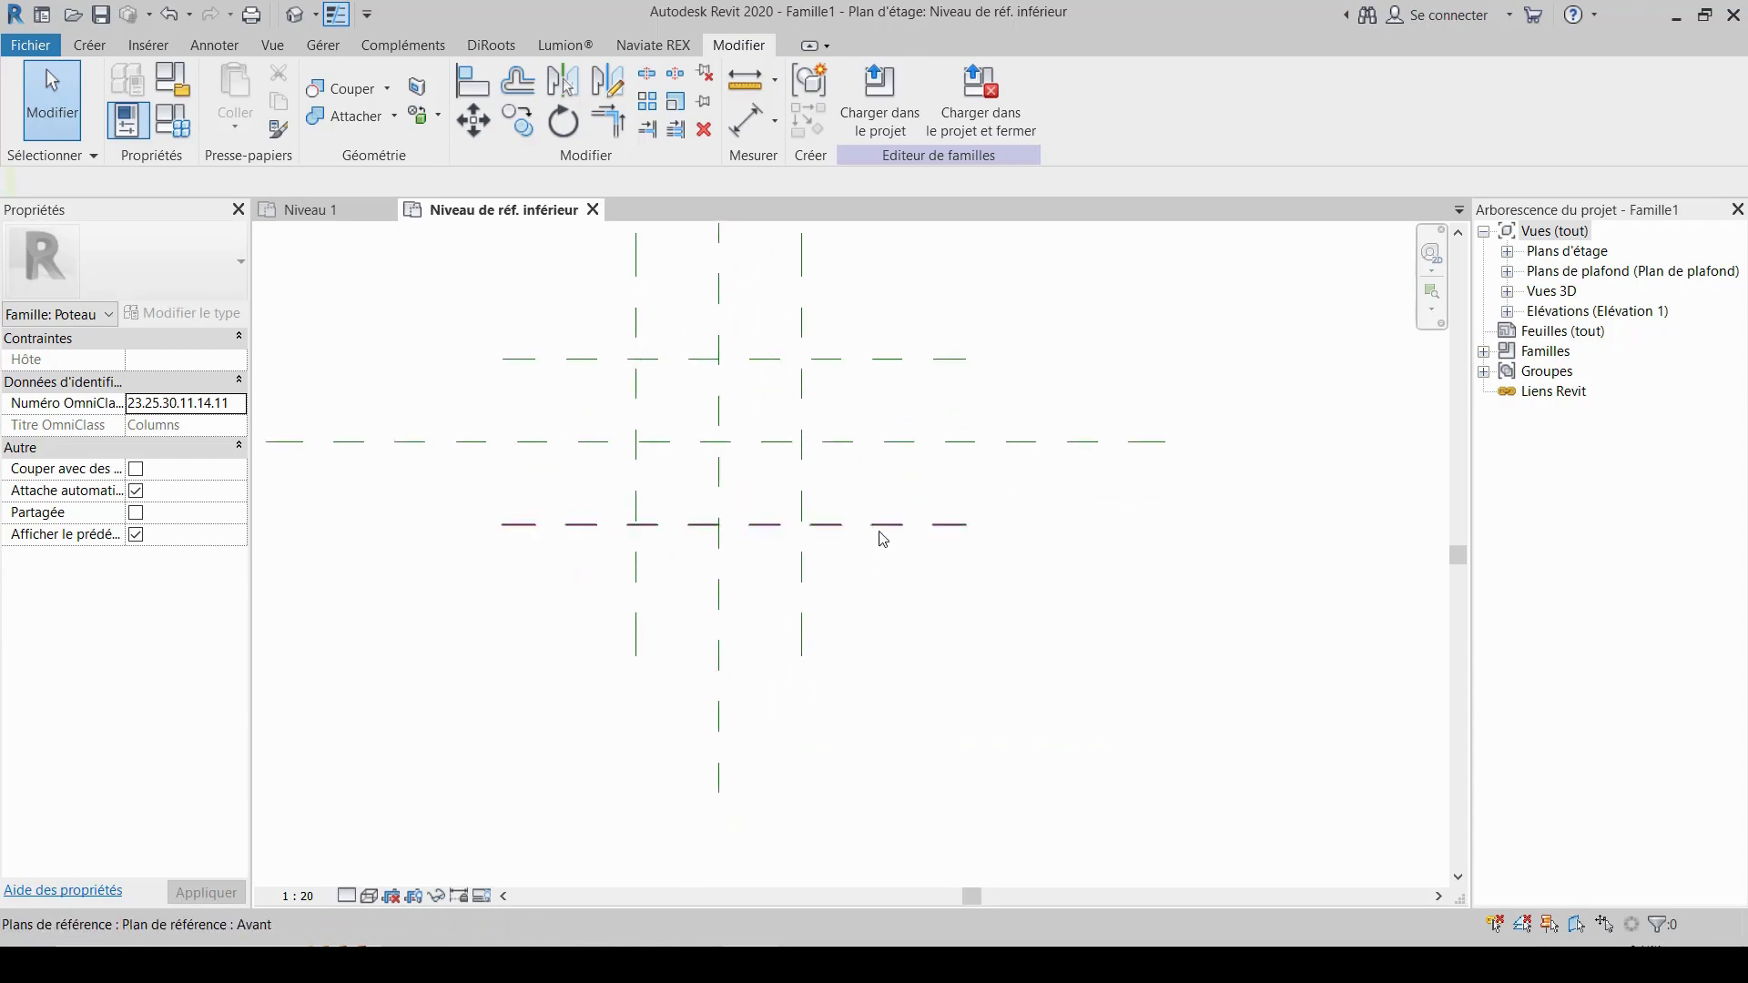
scroll(883, 539, up, 2)
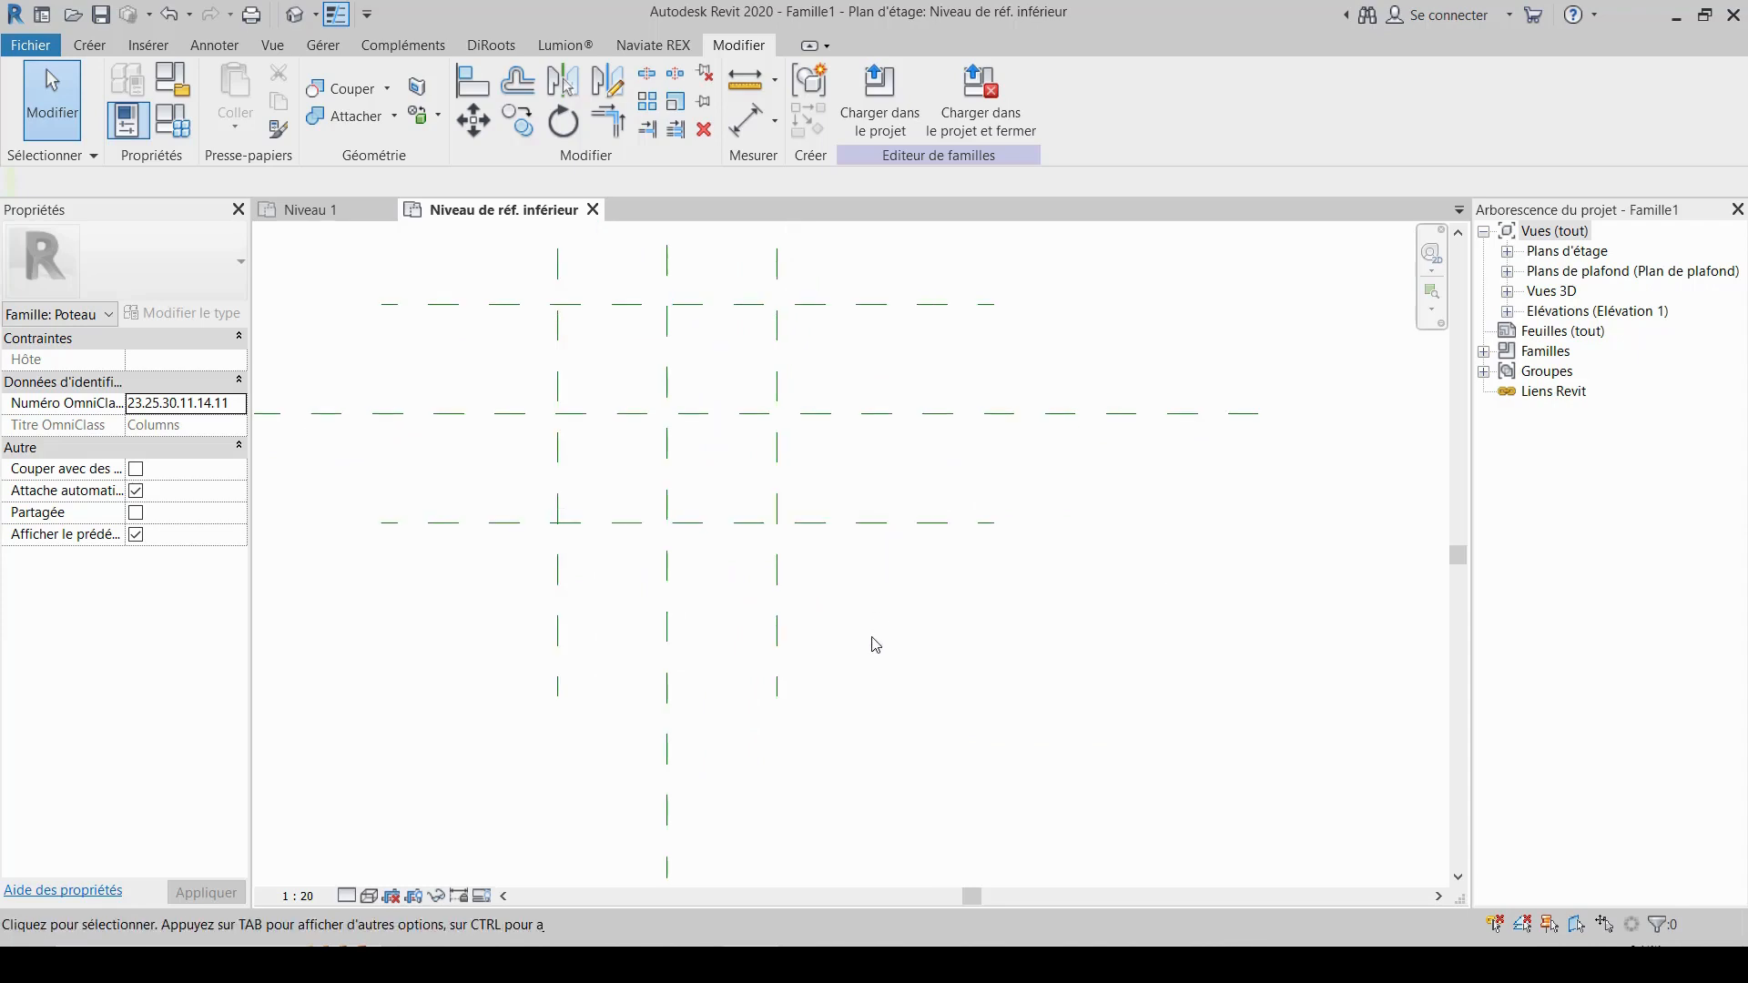
middle_drag(895, 667, 933, 776)
scroll(906, 792, down, 1)
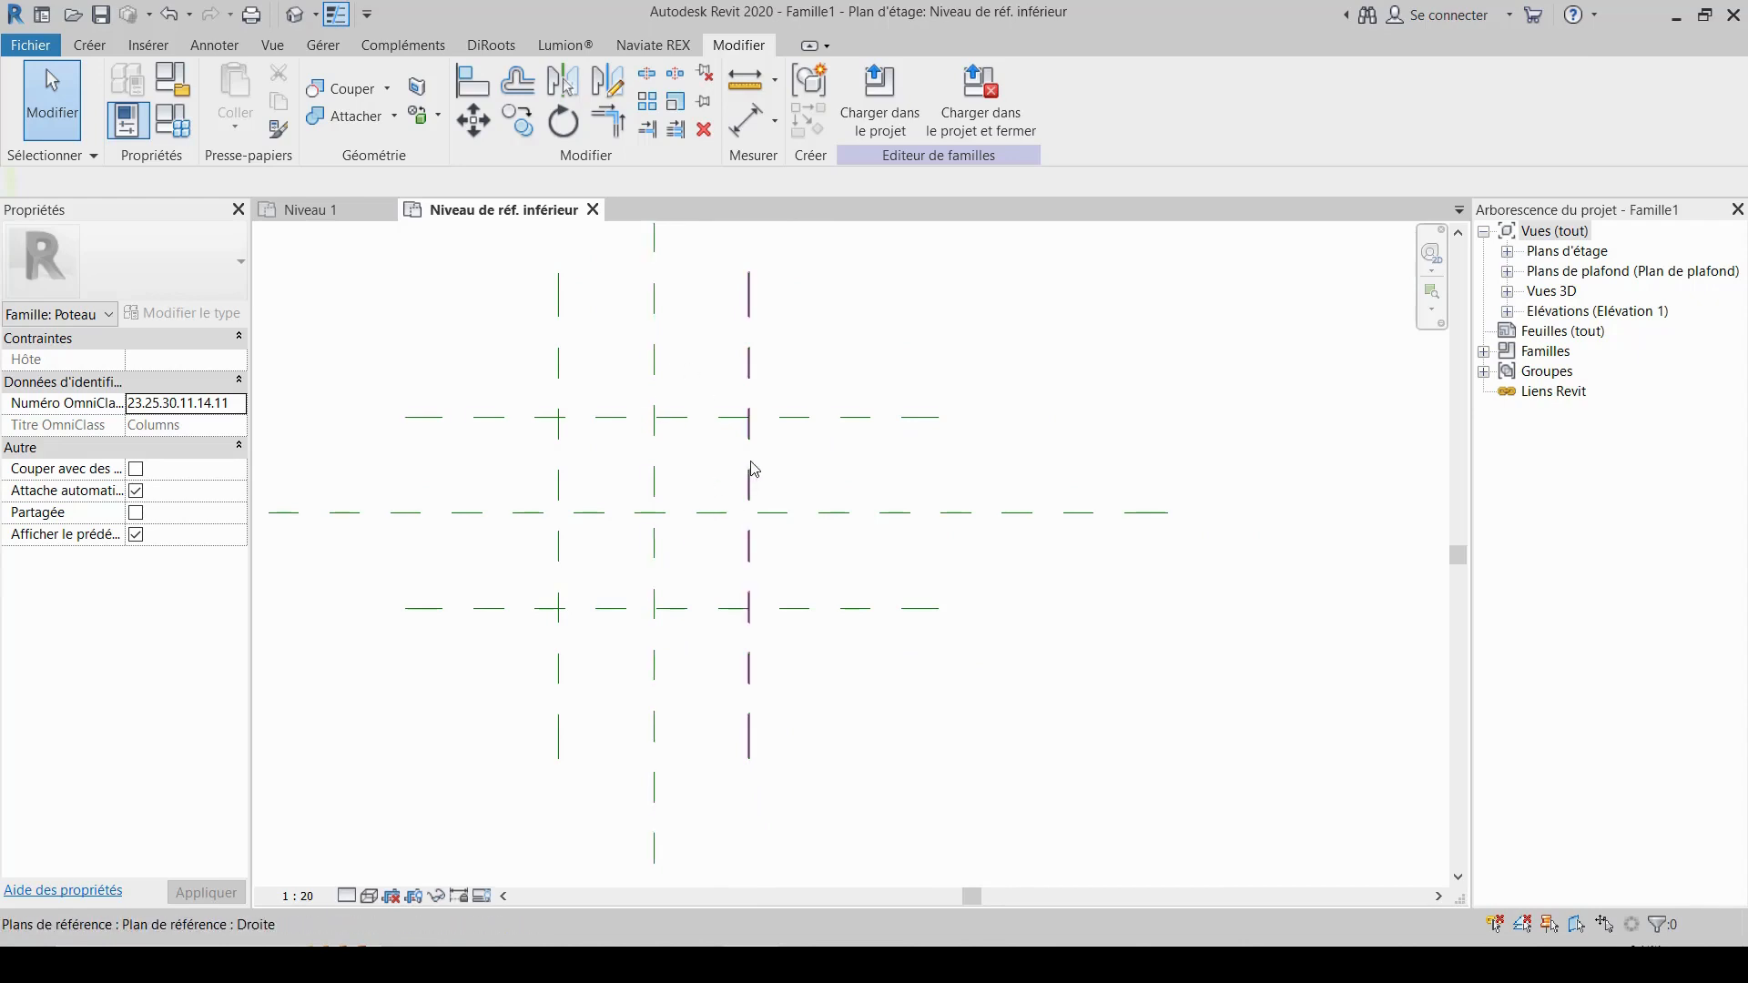
middle_drag(797, 539, 829, 474)
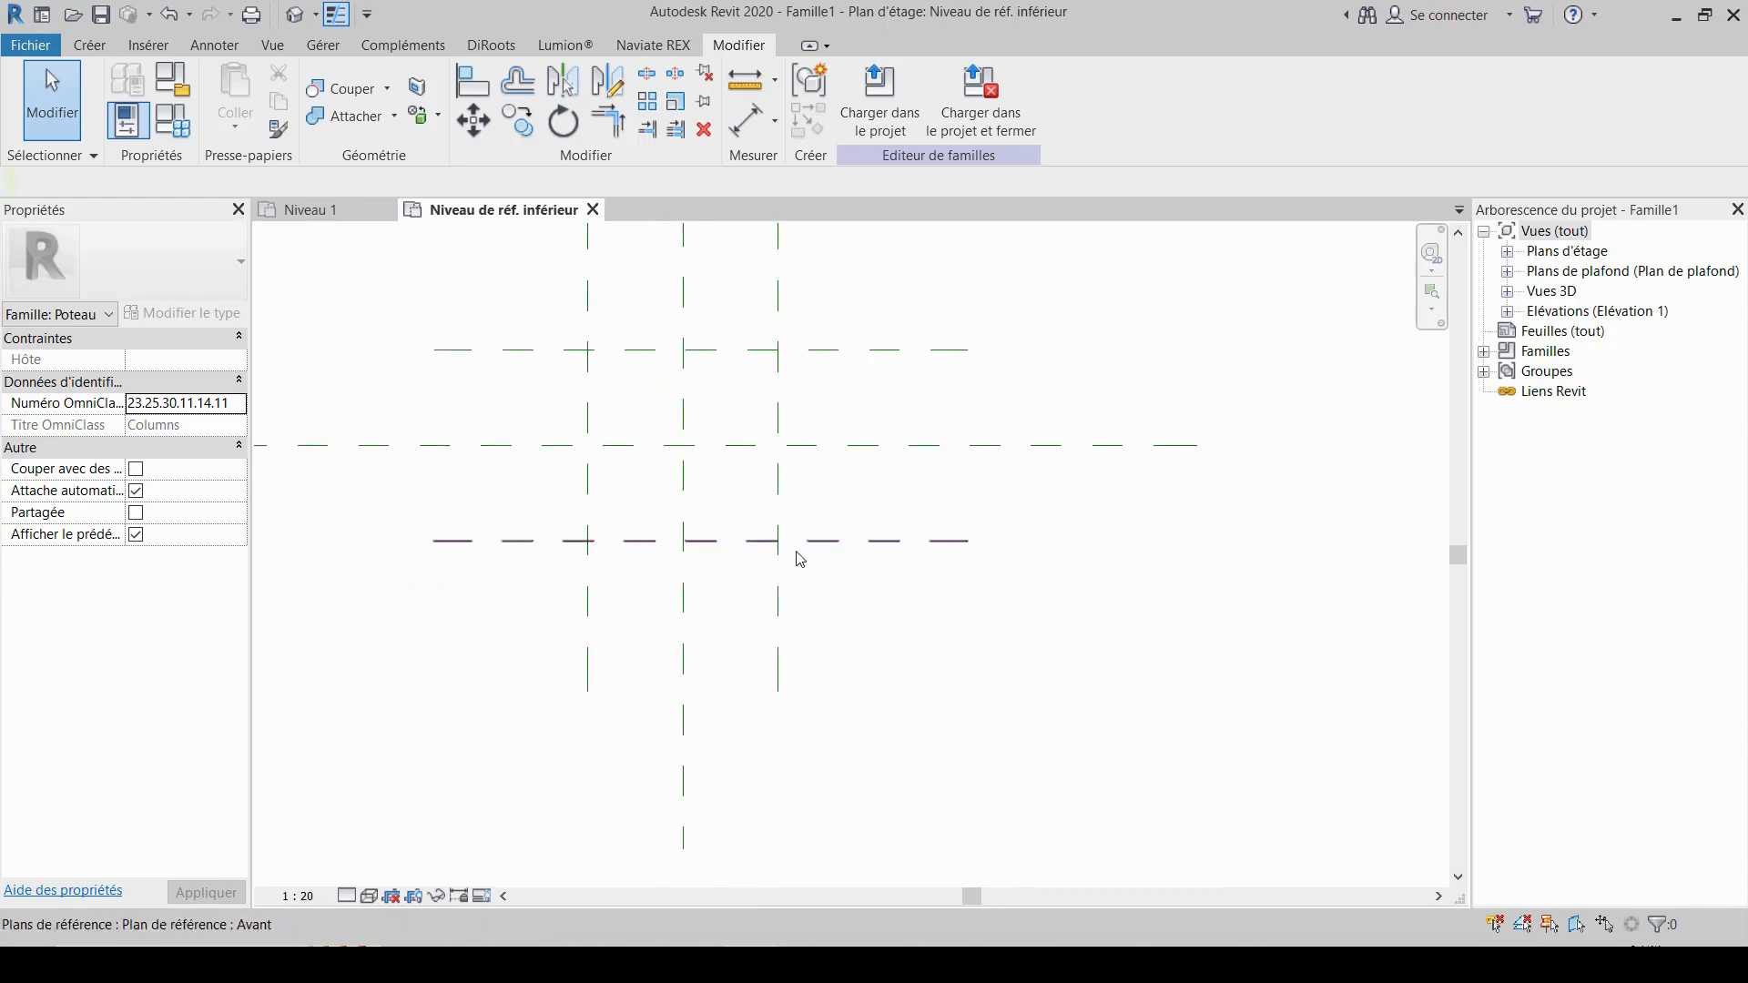
middle_drag(832, 636, 842, 699)
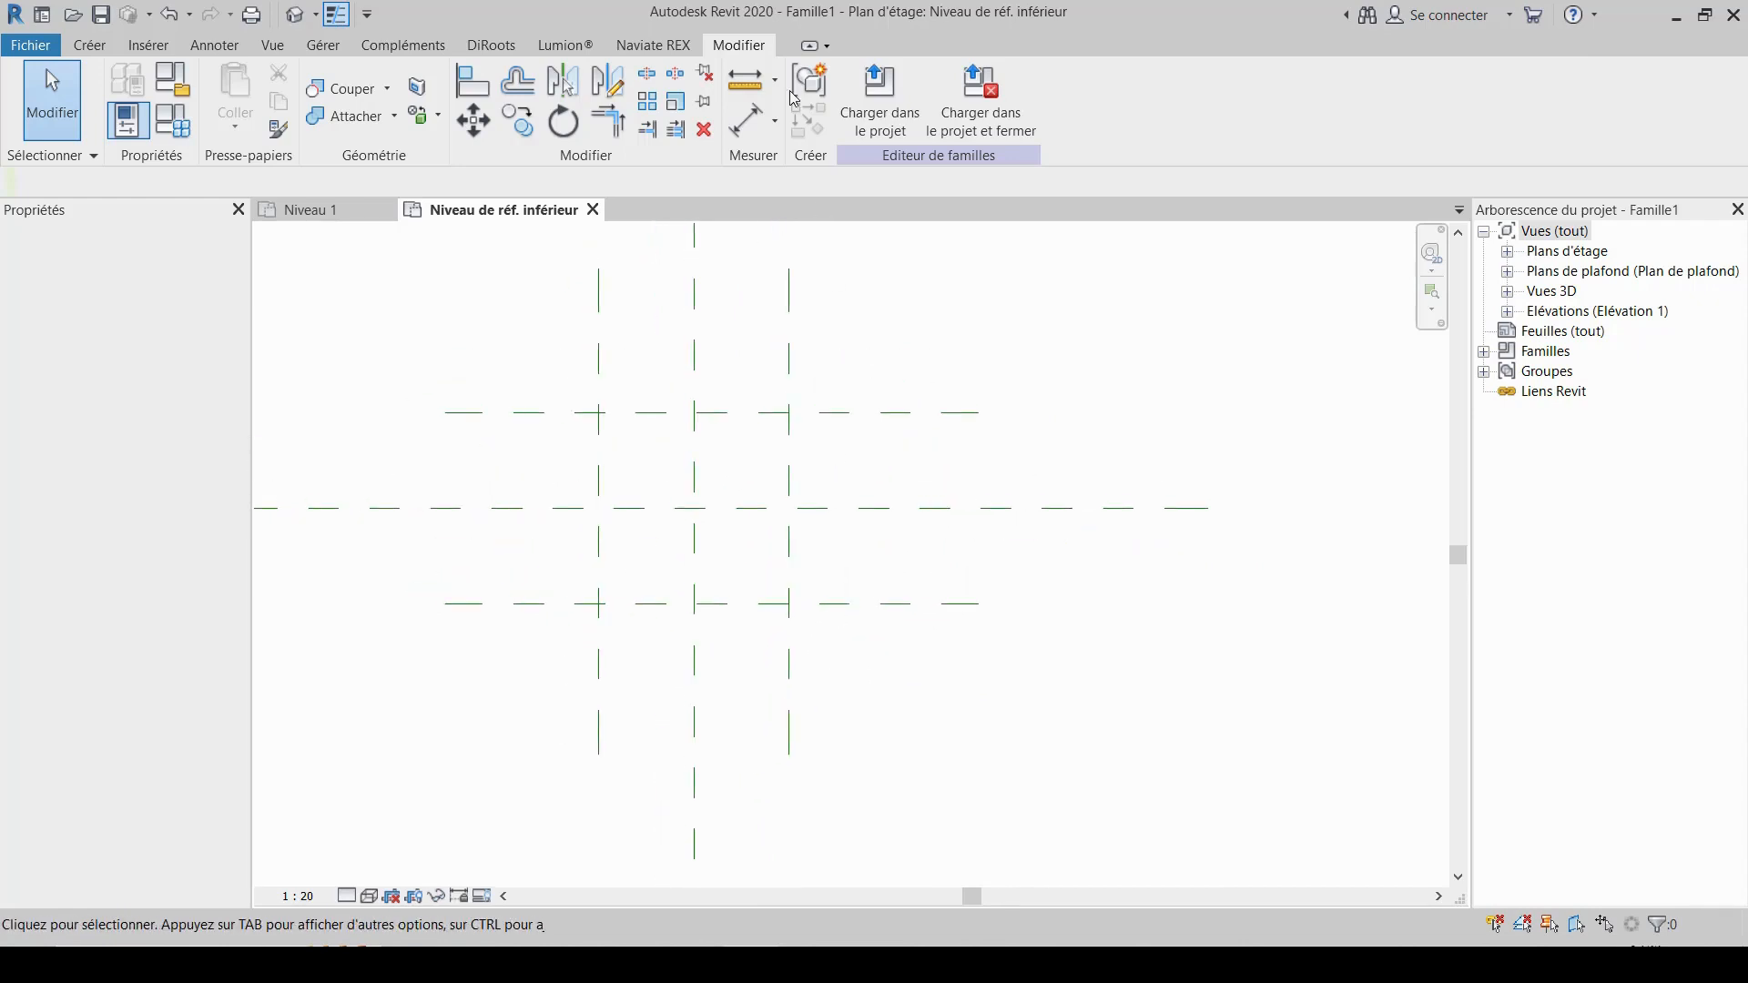
- Copy the Droite reference plane about 300 mm outward, away from the centre plane
click(789, 355)
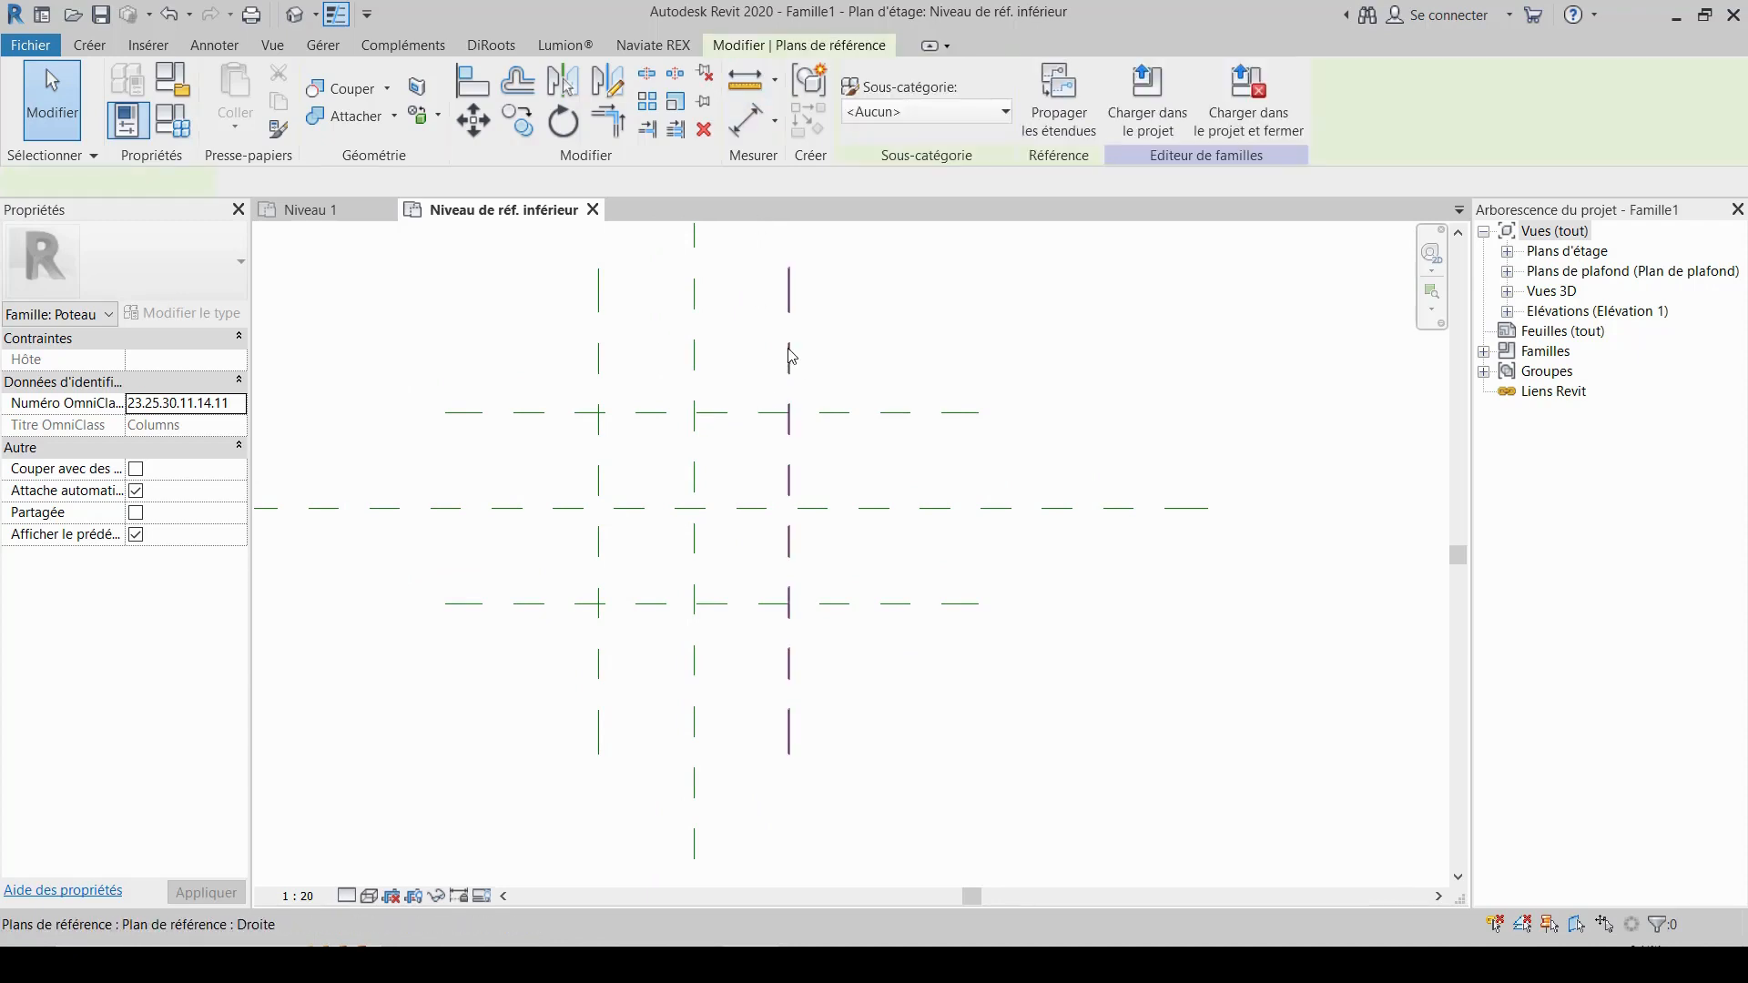
click(518, 120)
click(789, 413)
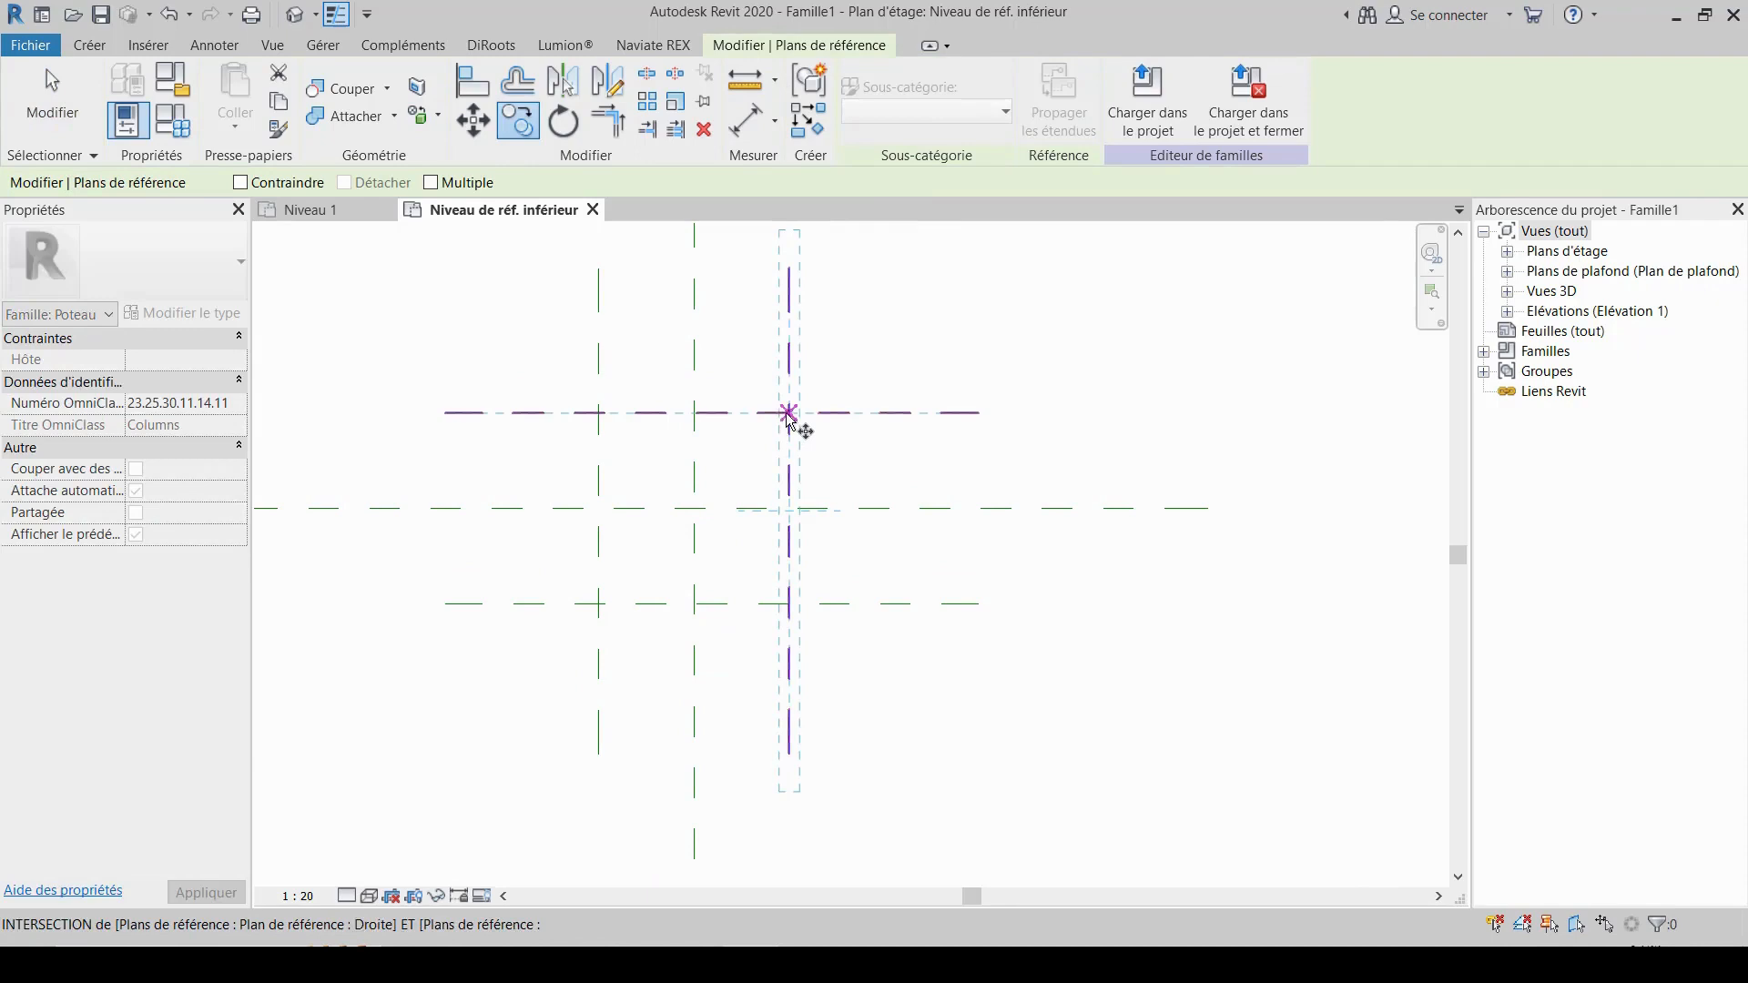
click(885, 414)
click(1124, 582)
- Copy the Avant reference plane about 280 mm outward, away from the centre plane
scroll(1115, 509, down, 5)
middle_drag(1111, 466, 1090, 350)
scroll(1017, 391, up, 2)
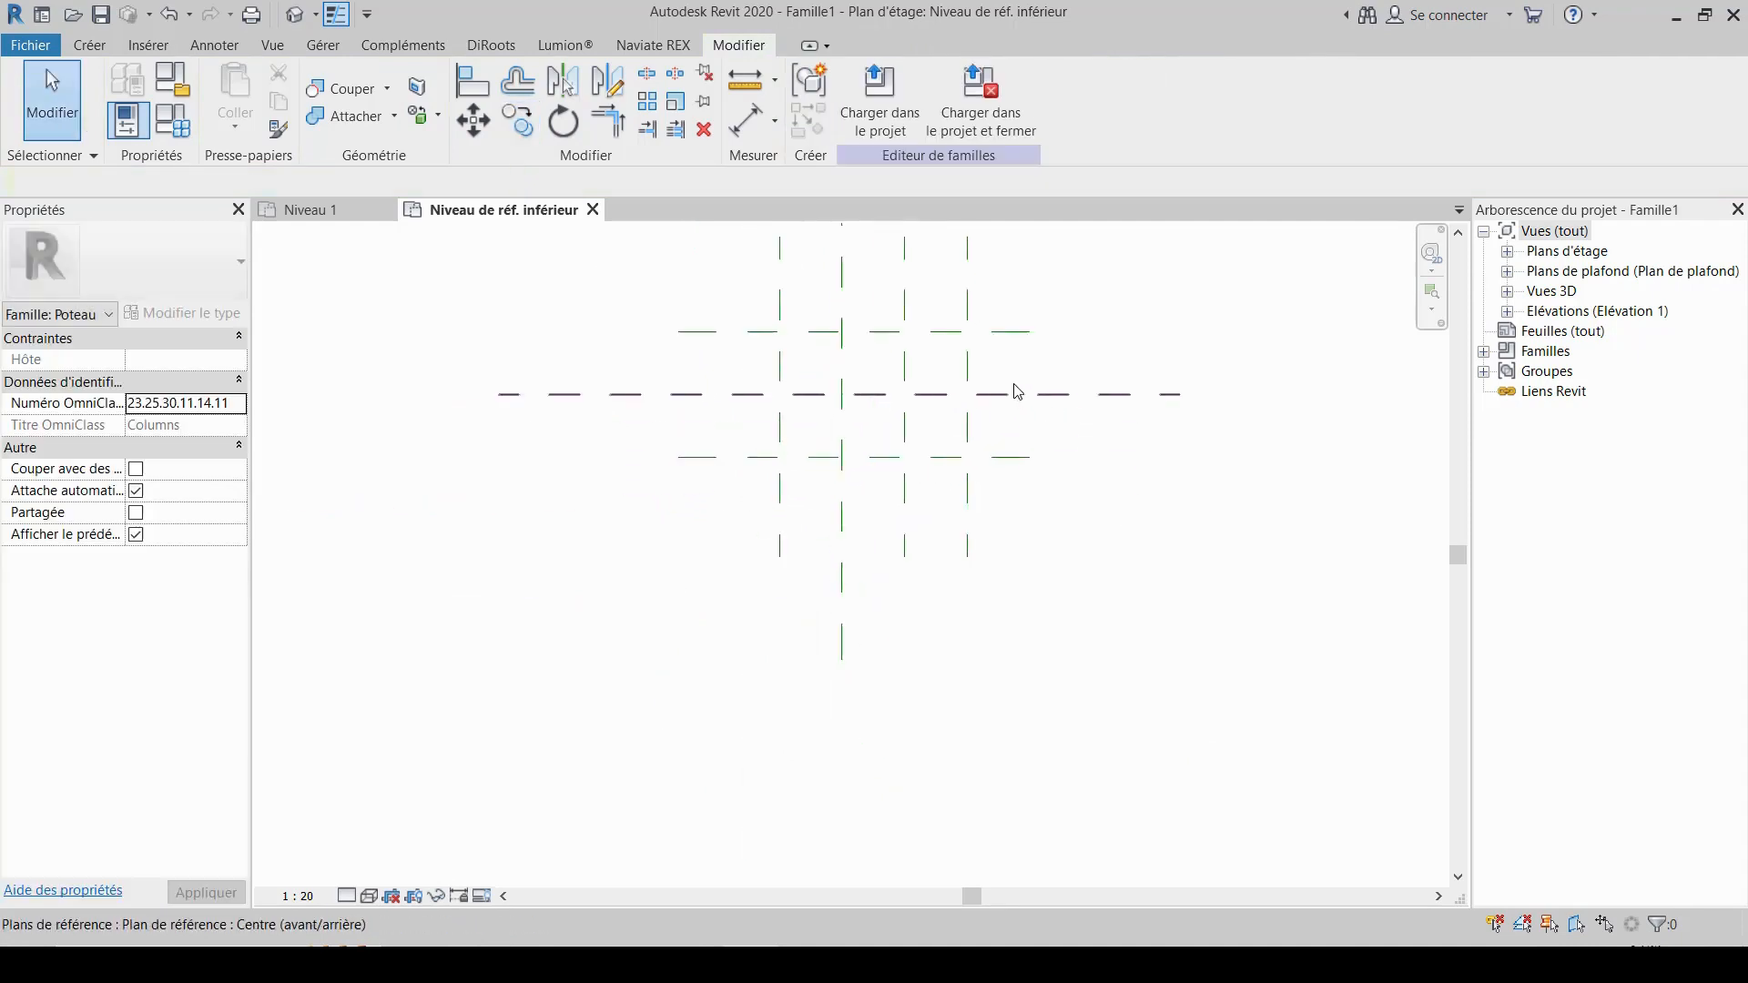
scroll(1017, 391, up, 1)
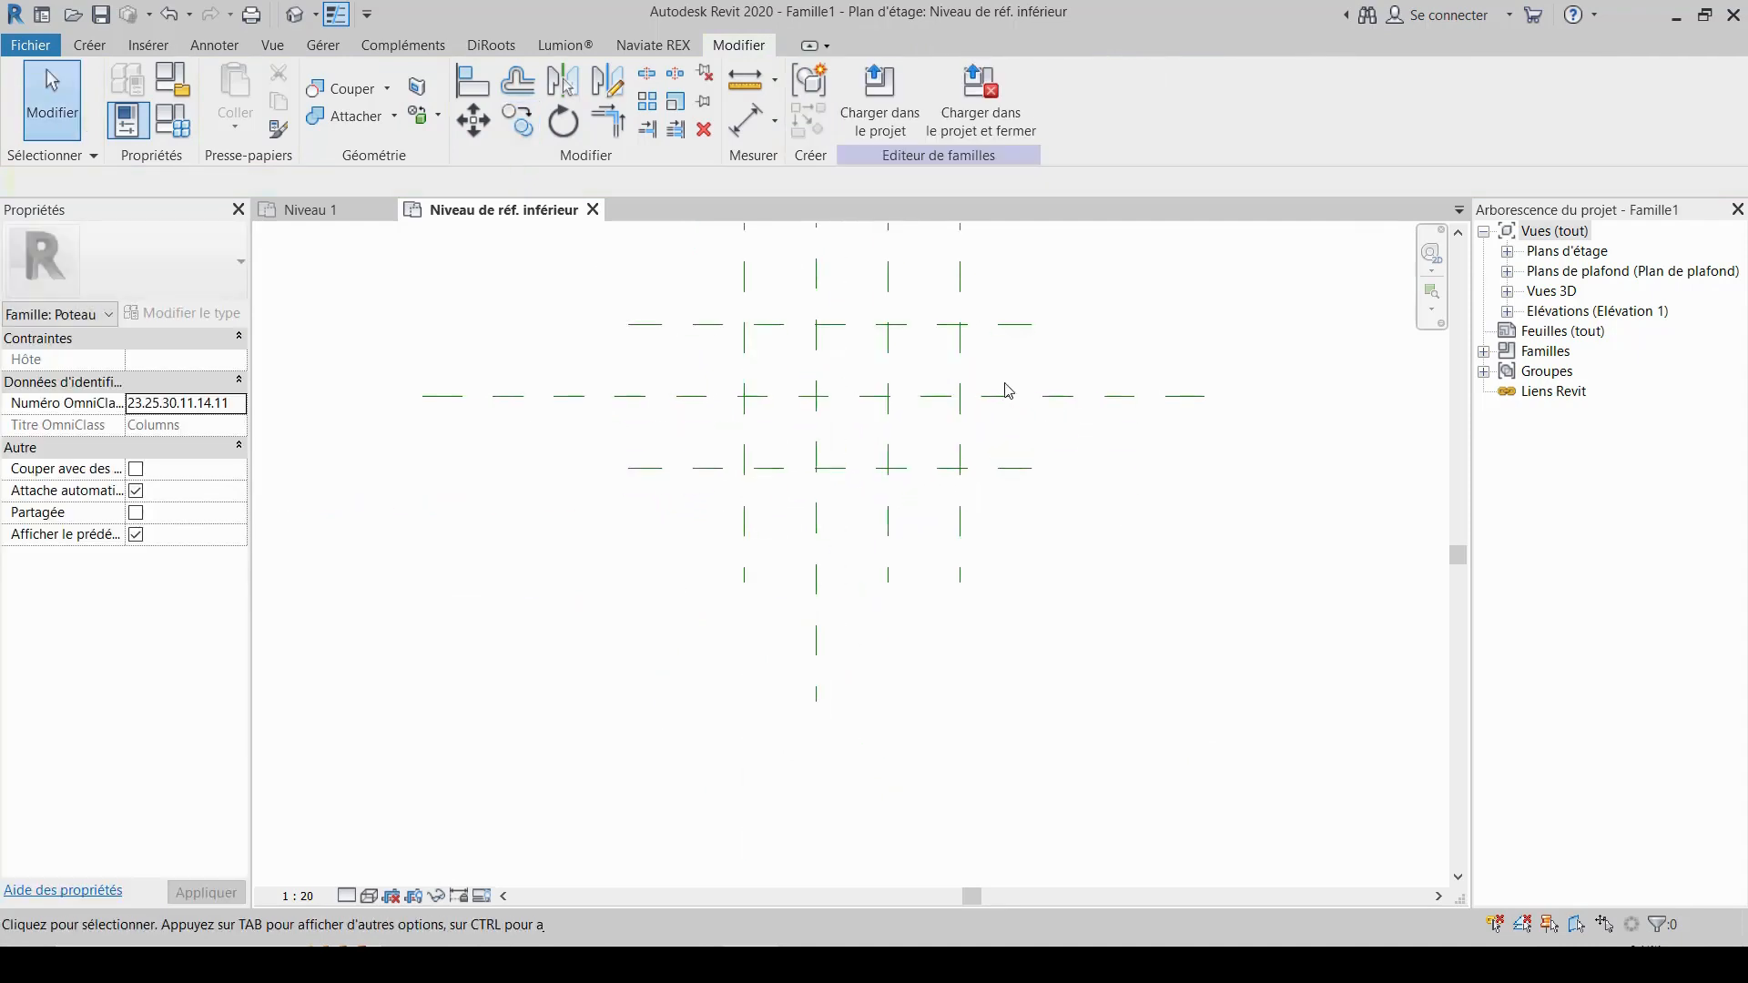
click(529, 135)
click(820, 470)
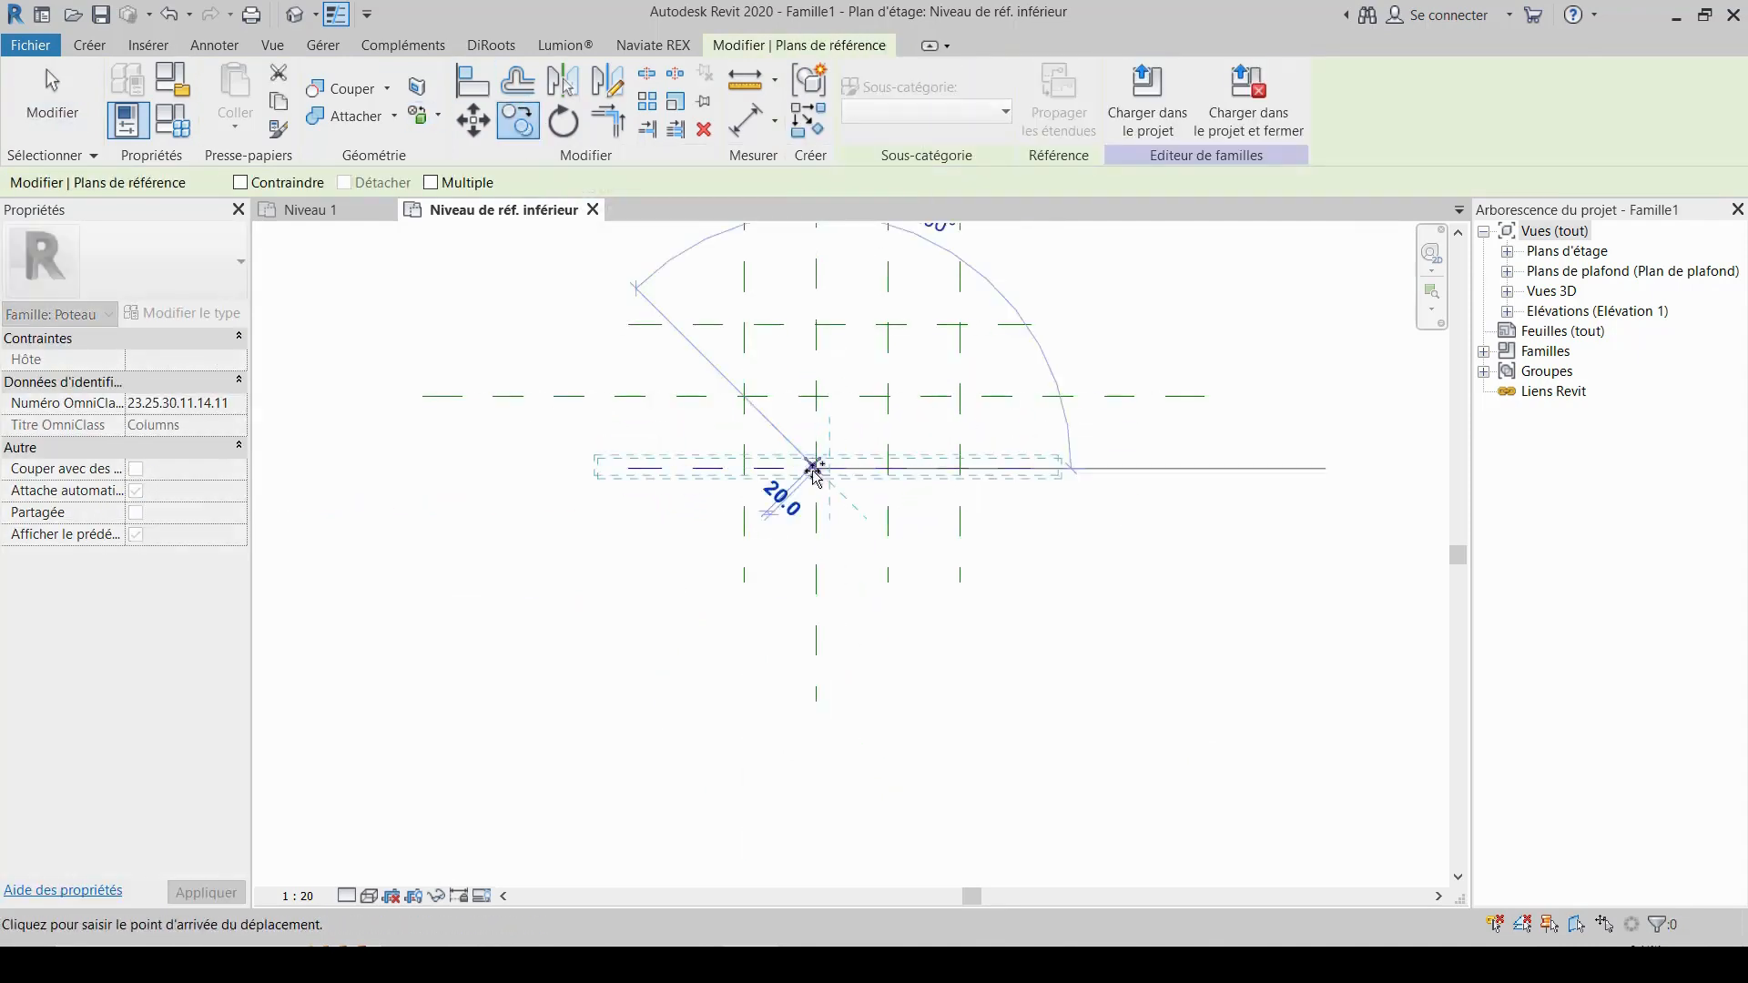
click(819, 537)
scroll(842, 591, down, 2)
middle_drag(843, 591, 889, 702)
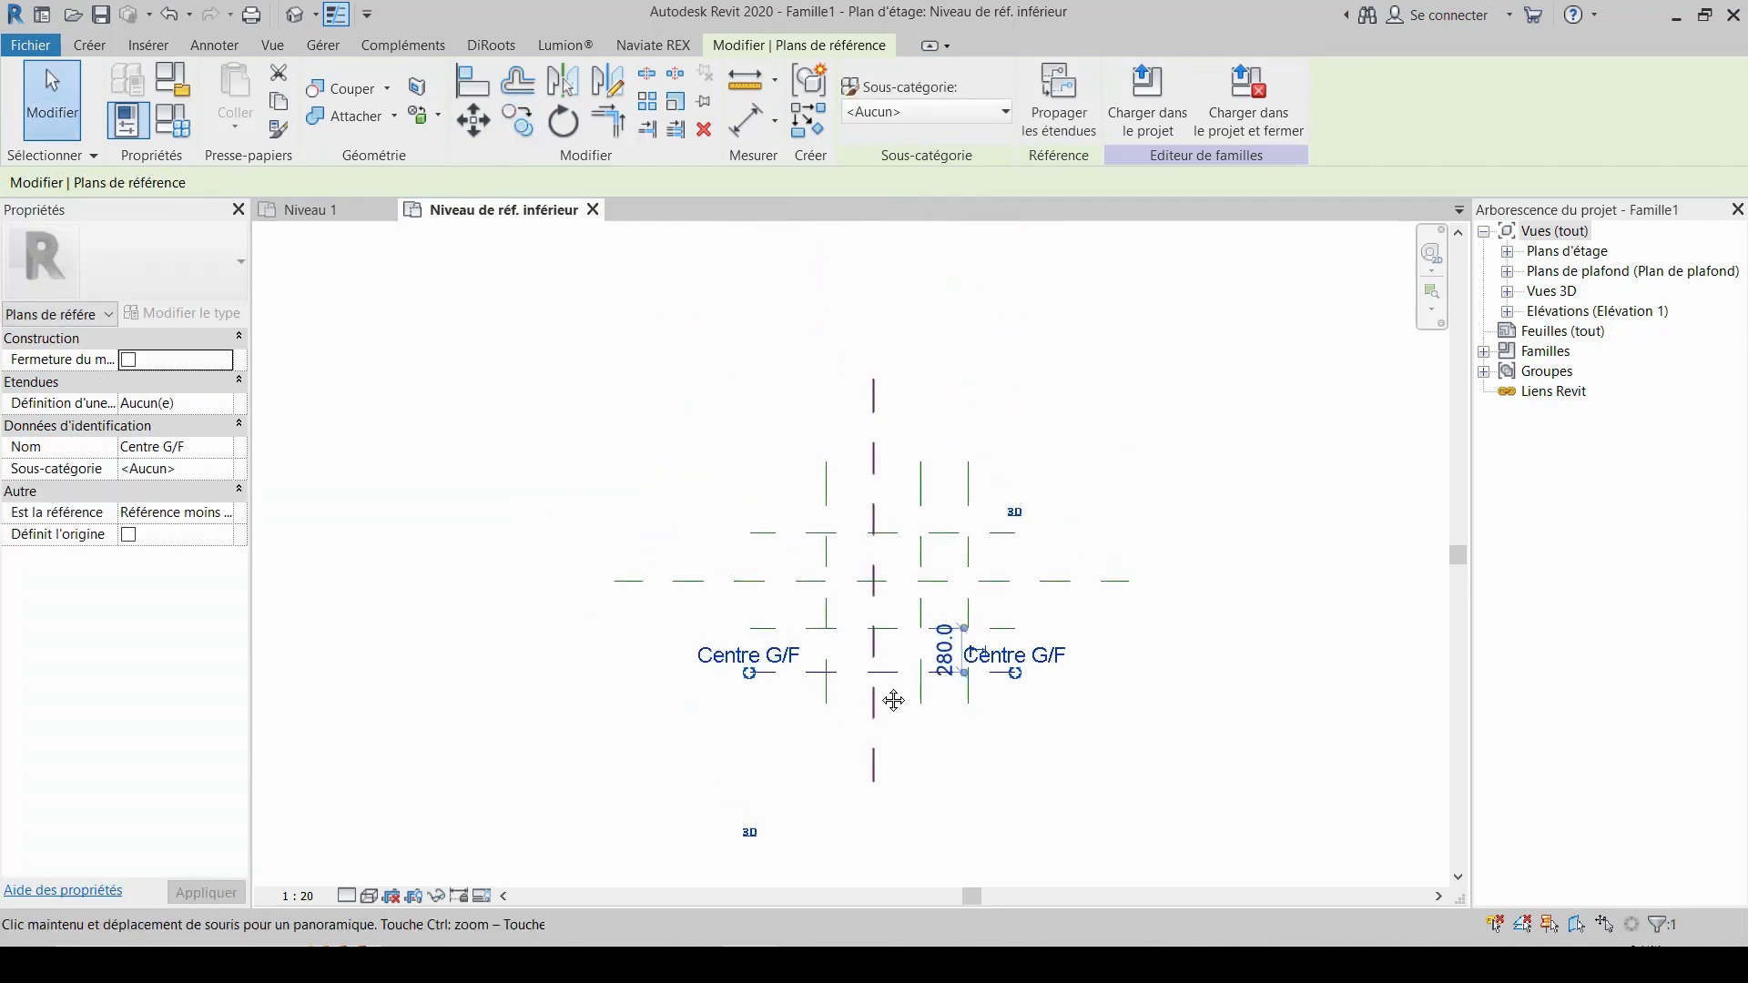
click(1257, 427)
- Check the family's length format in the Unités settings and leave them unmodified
middle_drag(1174, 537, 1147, 449)
scroll(1147, 448, up, 2)
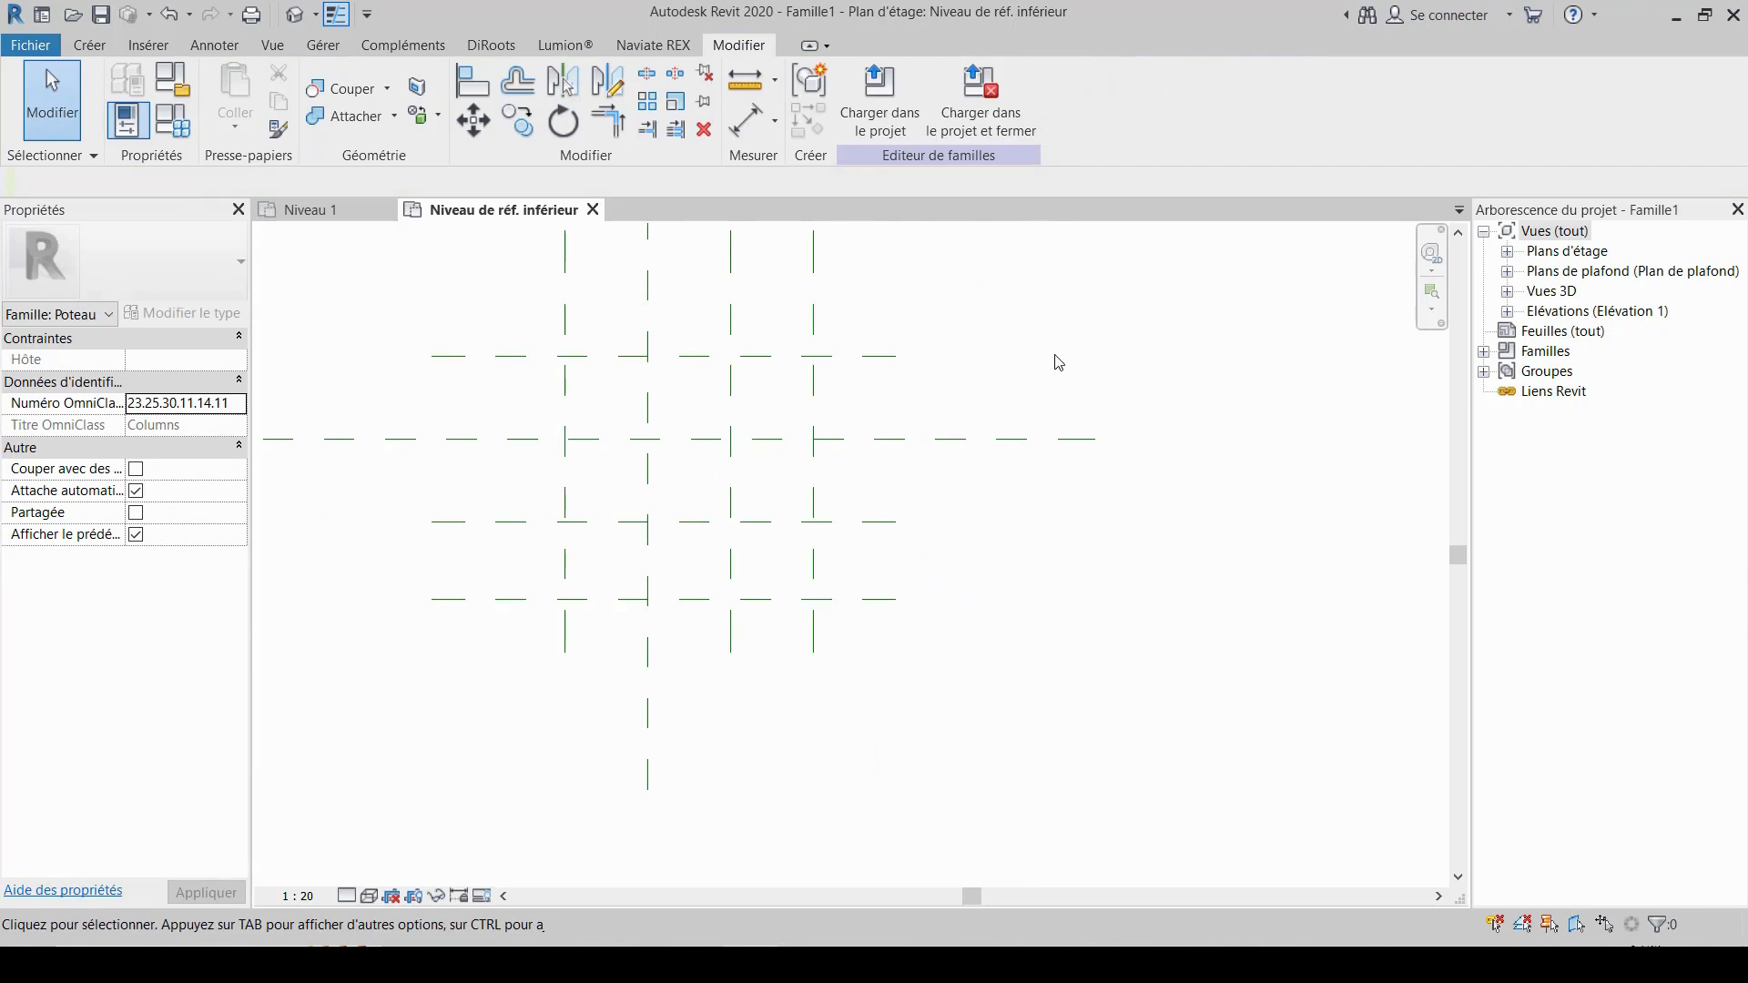
key(u)
key(n)
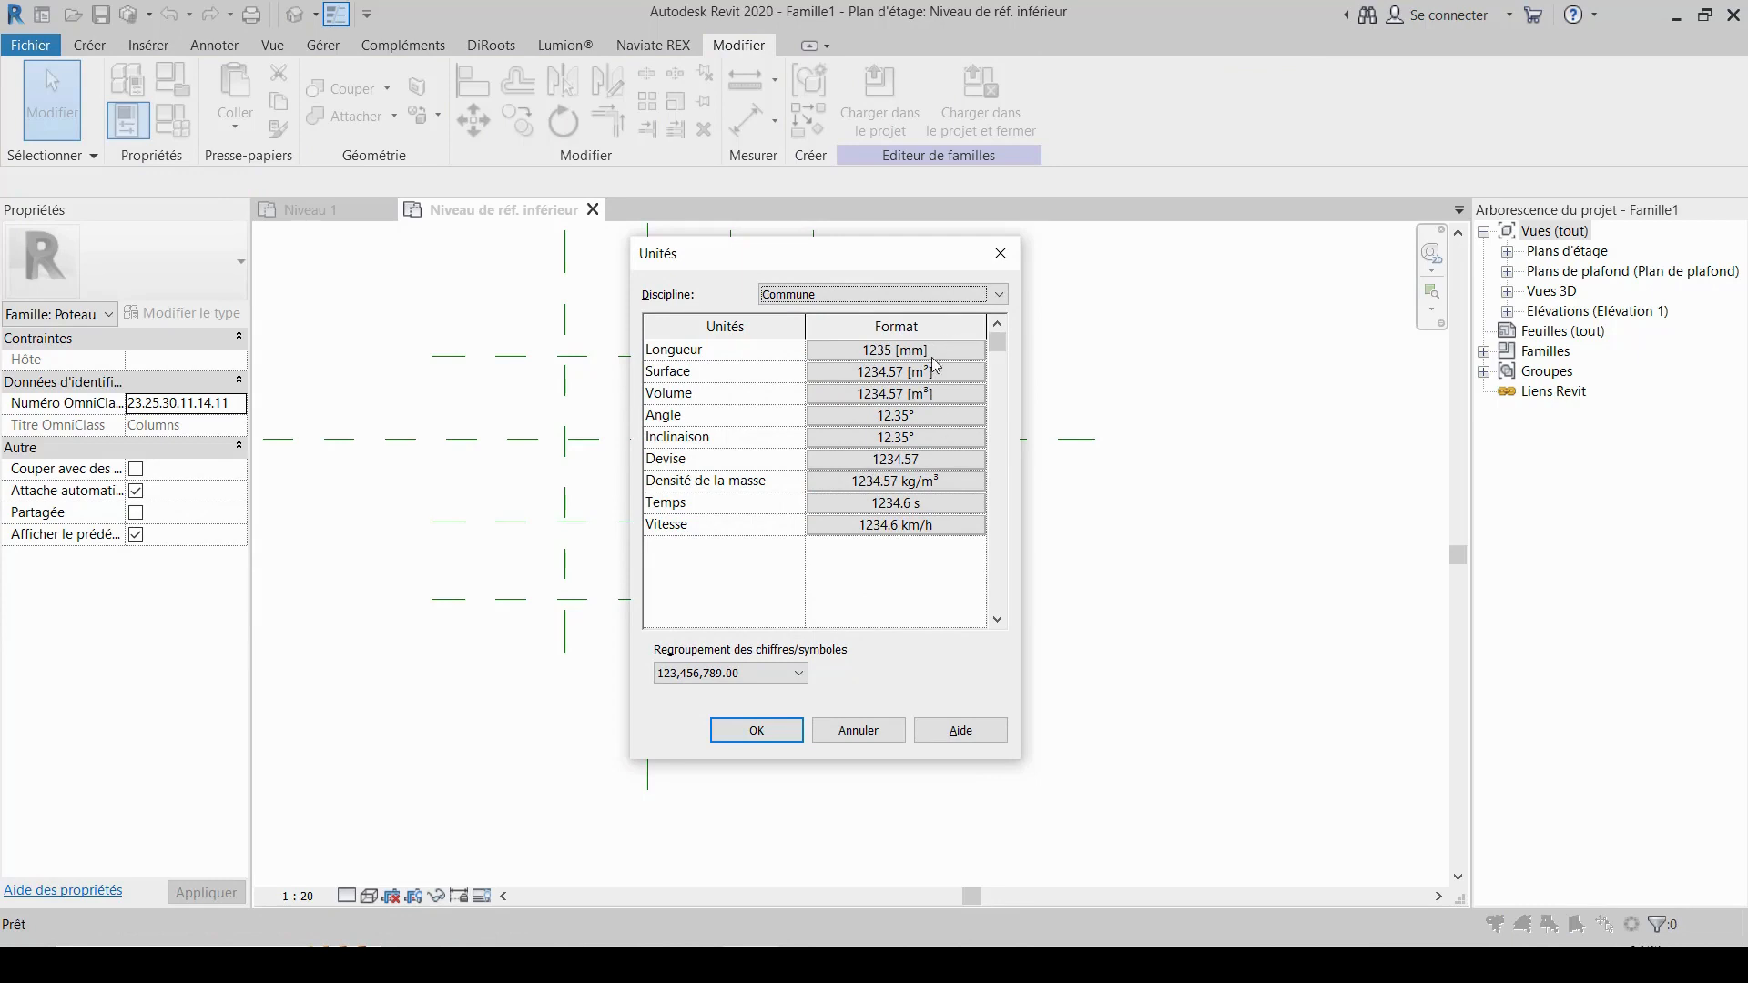
click(1007, 263)
- Delete the Centre G/E reference plane located 300 mm outside the Droite plane
scroll(899, 485, down, 1)
middle_drag(889, 565, 968, 522)
scroll(890, 553, up, 1)
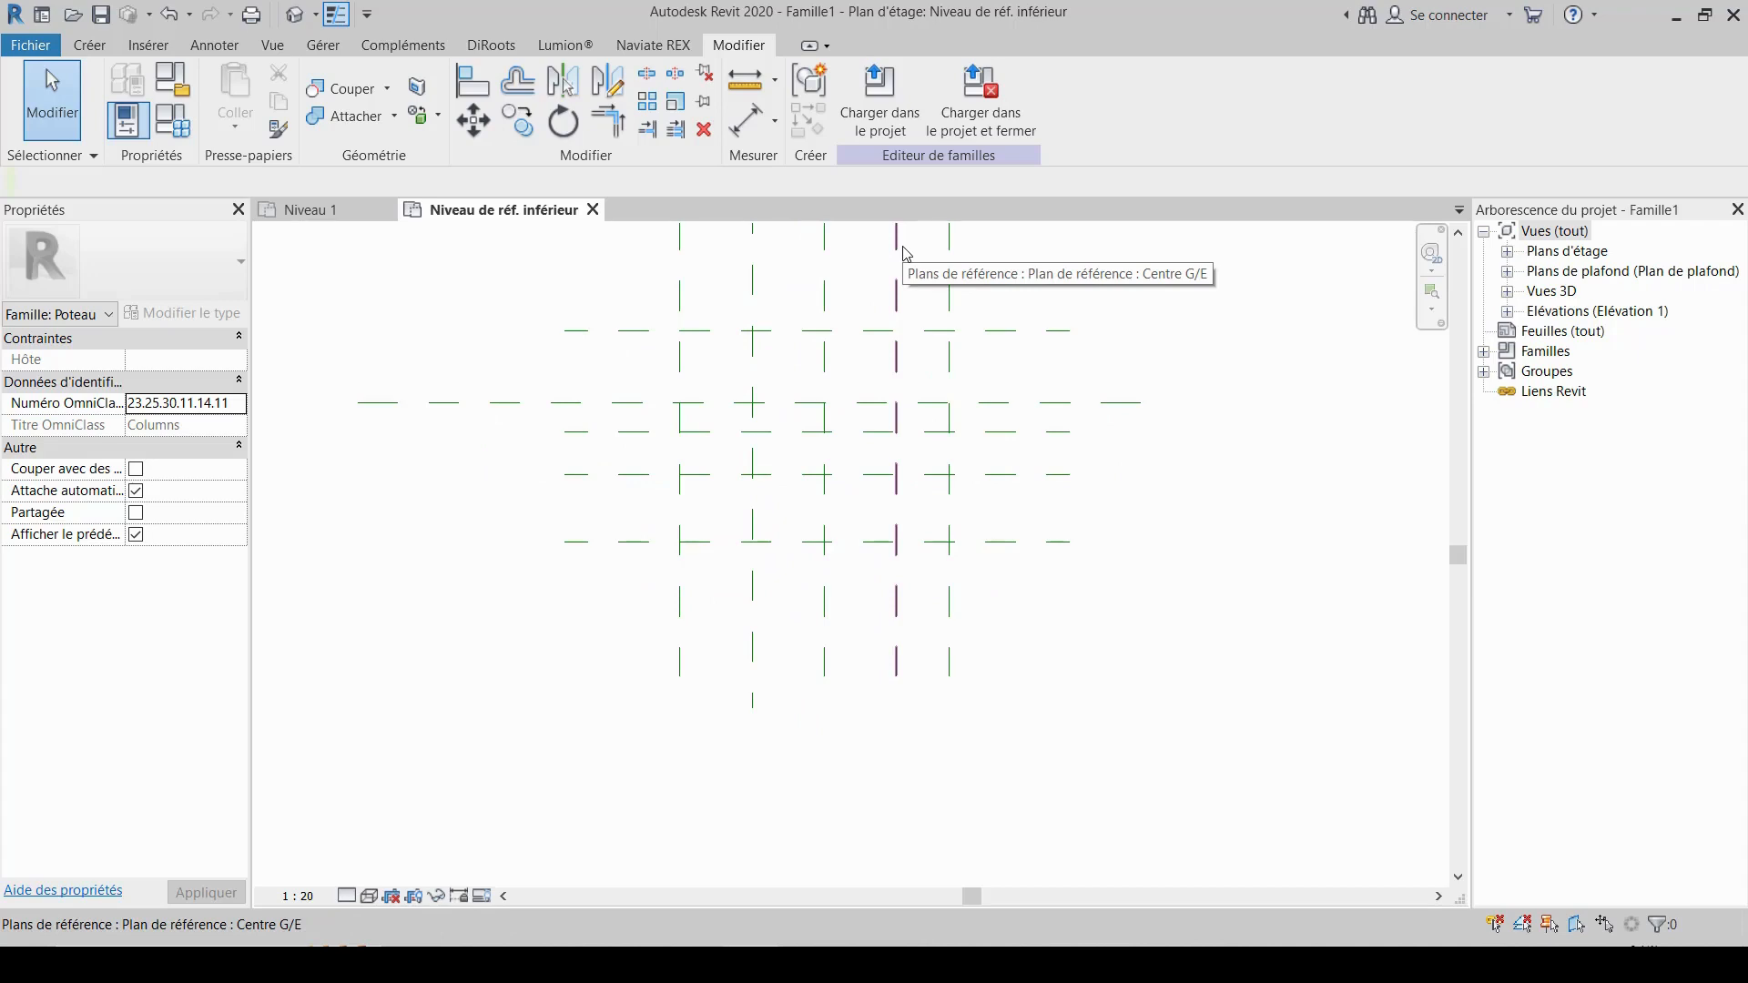
click(905, 253)
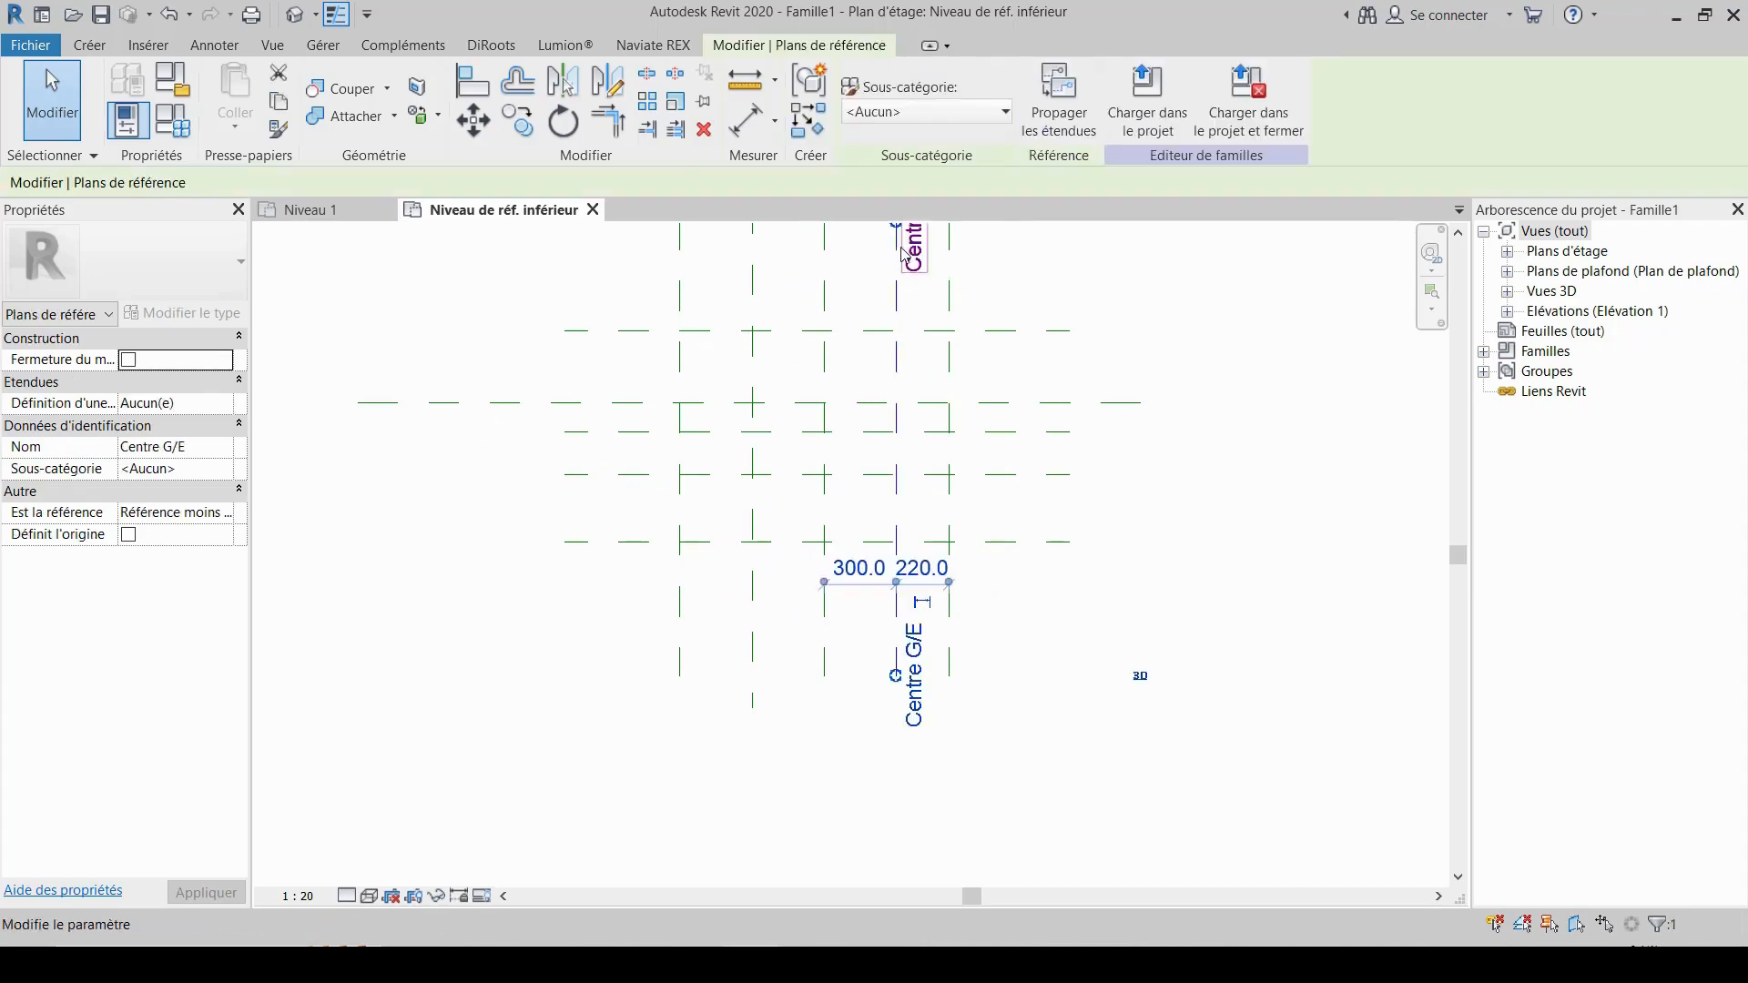
key(Delete)
scroll(893, 272, down, 3)
middle_drag(922, 323, 943, 356)
scroll(948, 377, up, 2)
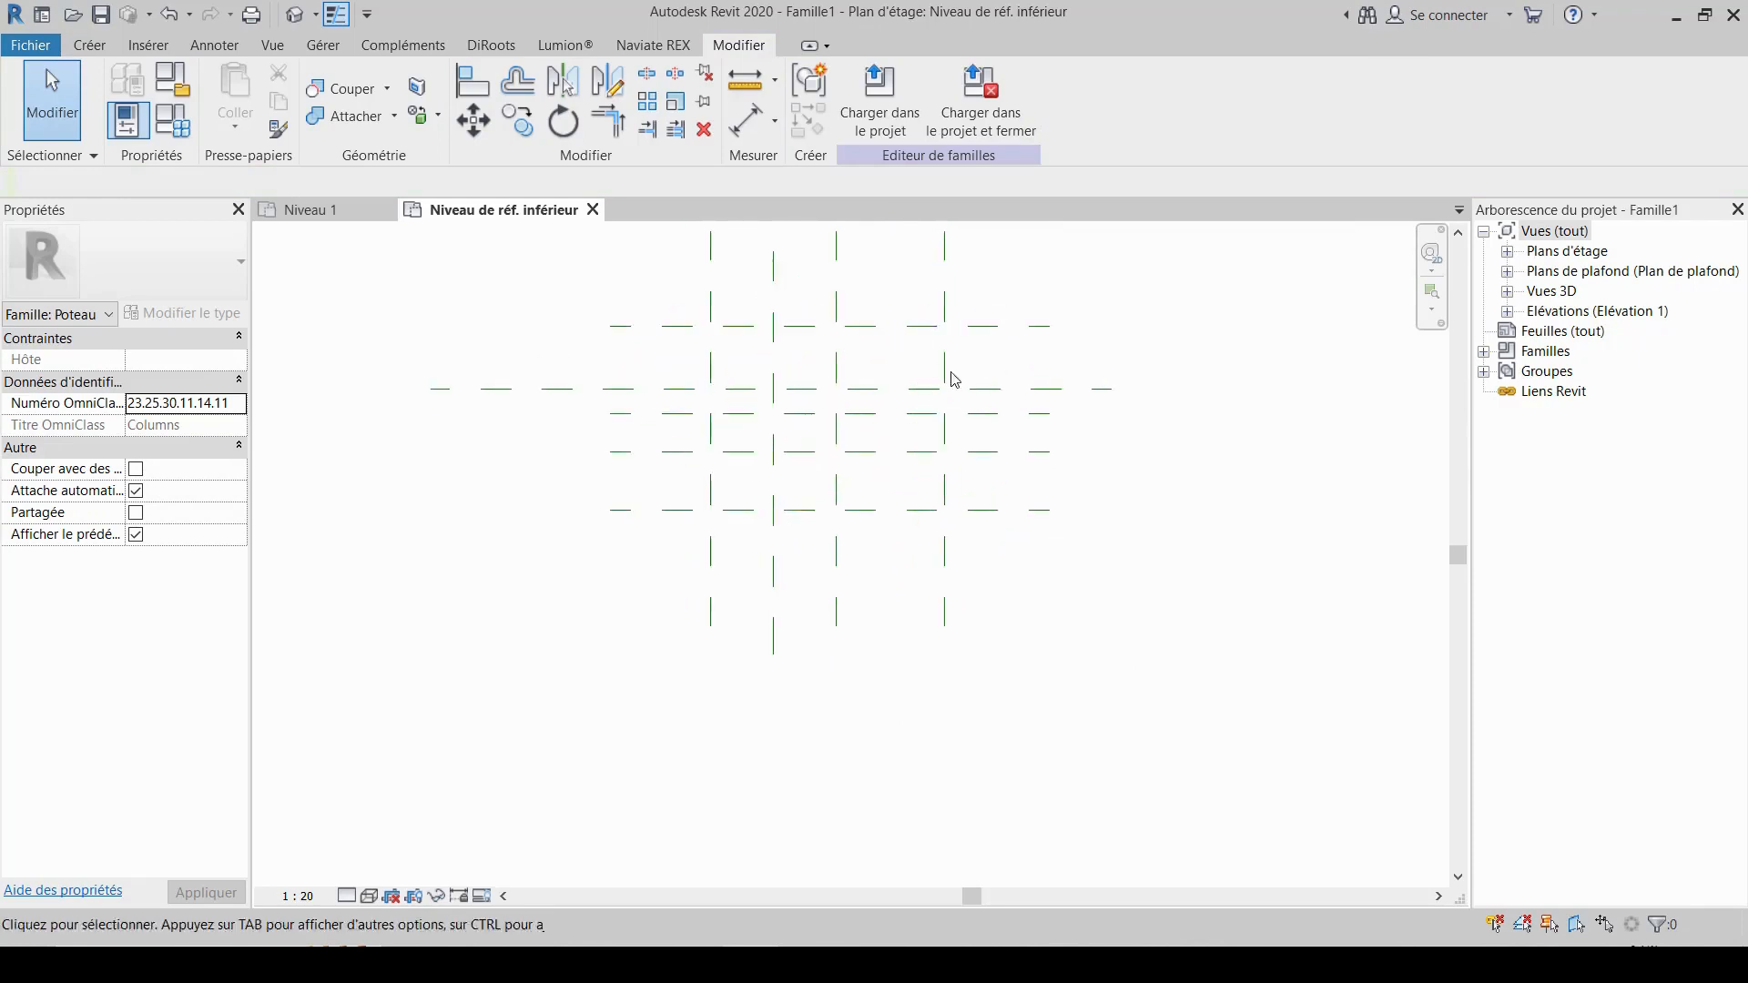
- Sketch a closed L-shaped extrusion profile on the reference planes, 1120 by 880 mm overall with a 520 by 280 mm lower-right notch
middle_drag(1158, 412, 1231, 481)
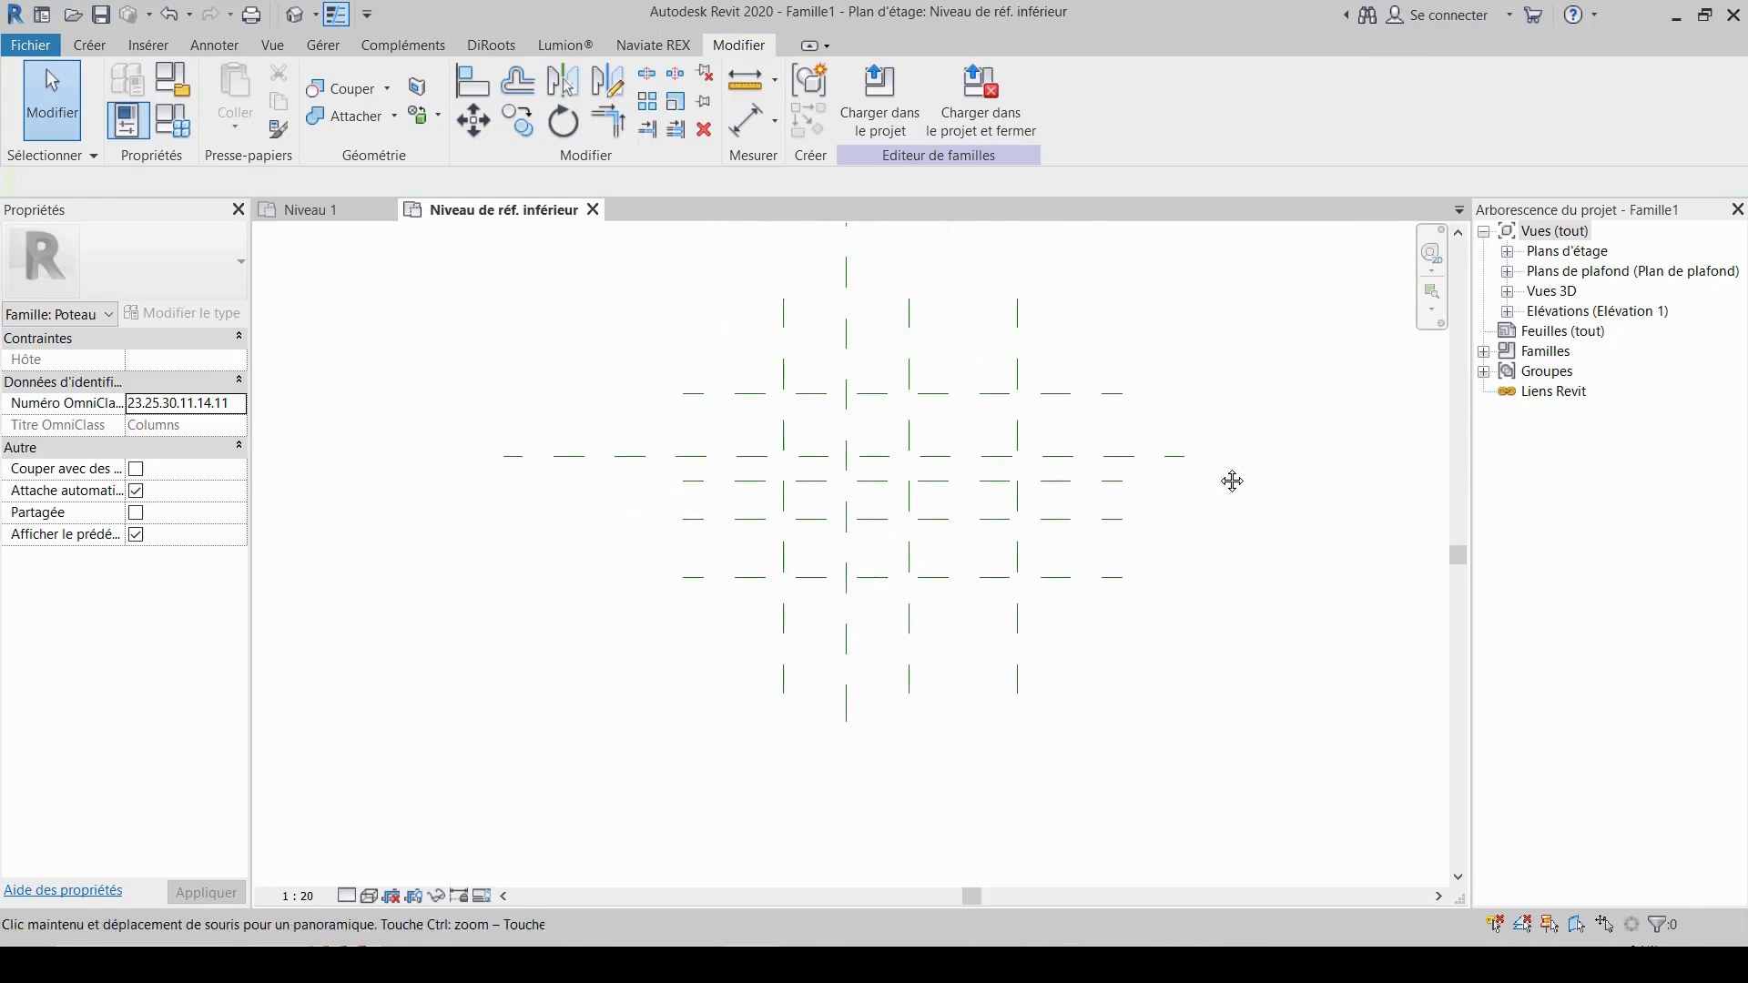
click(102, 45)
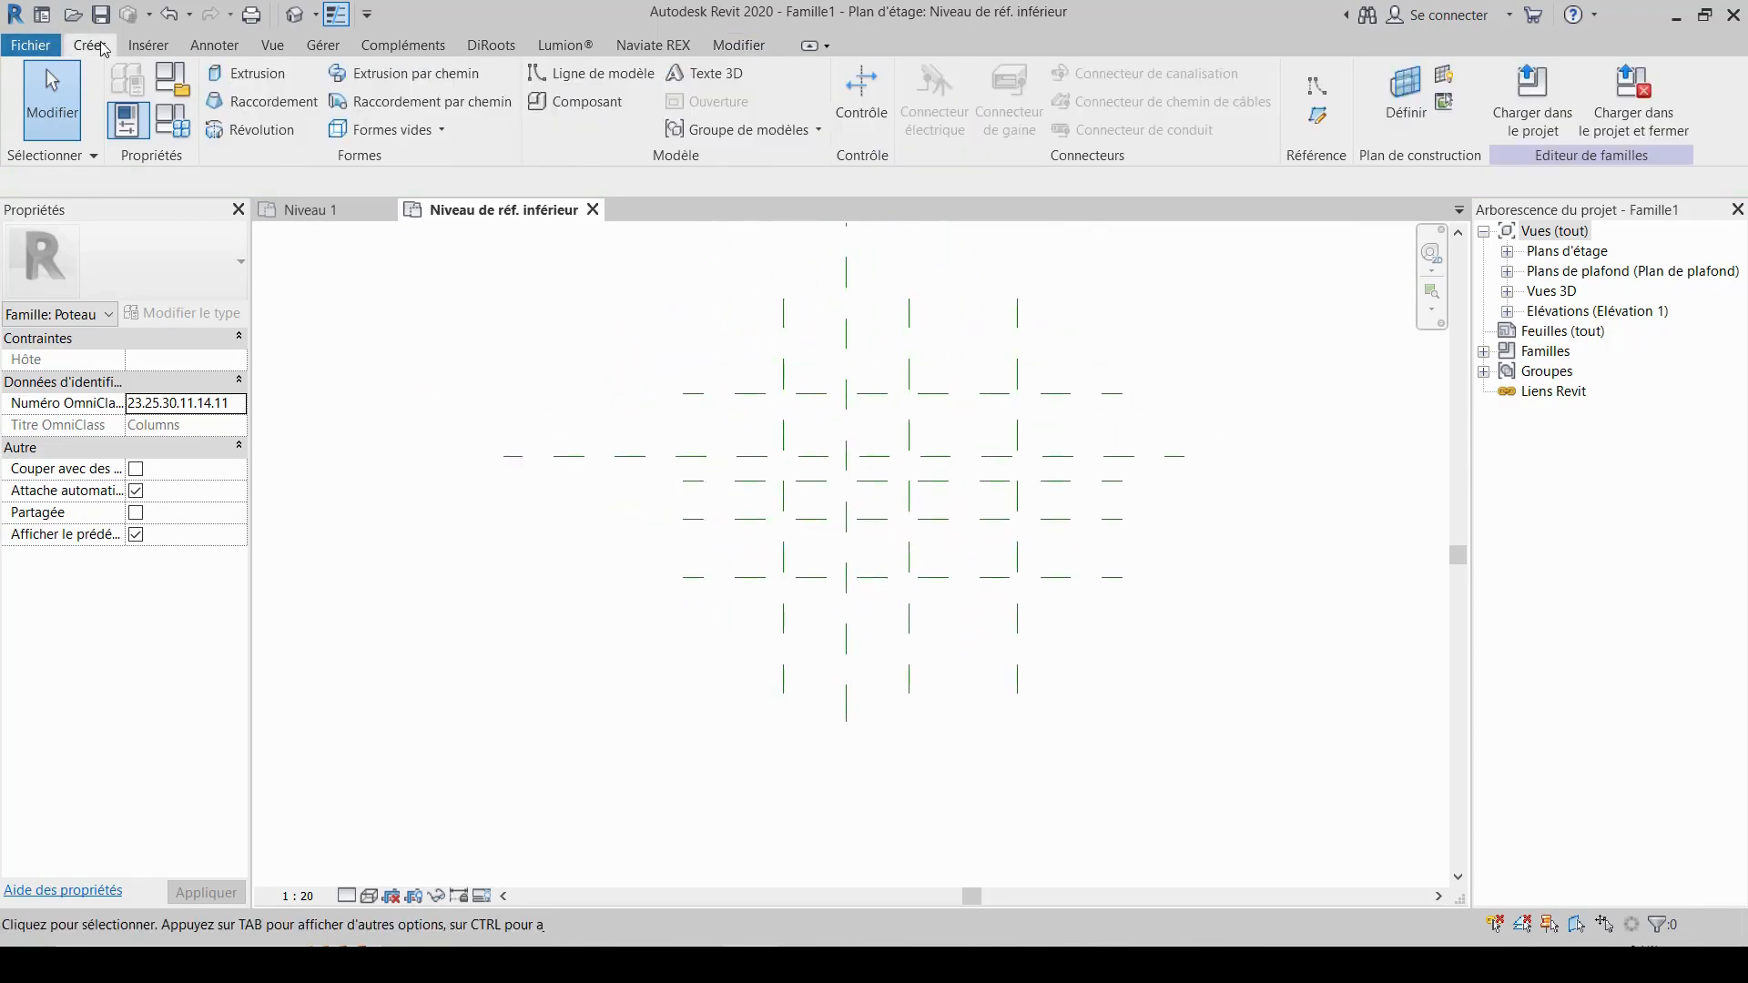
click(254, 76)
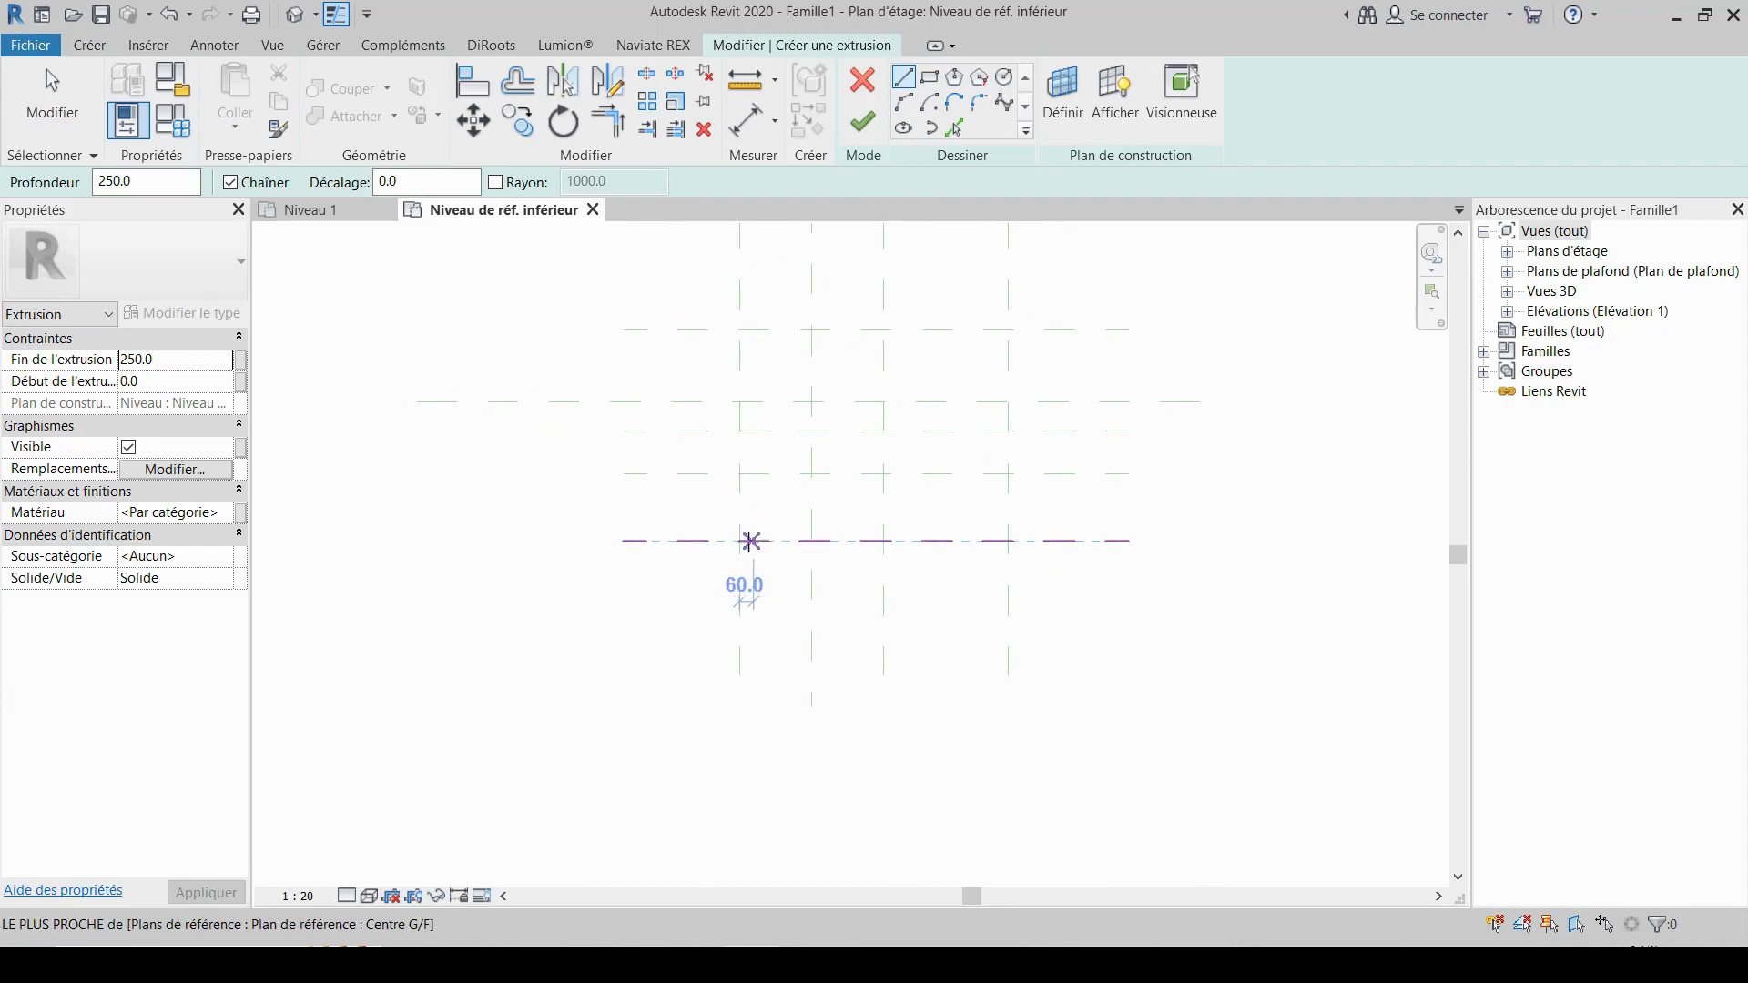
click(740, 539)
click(739, 329)
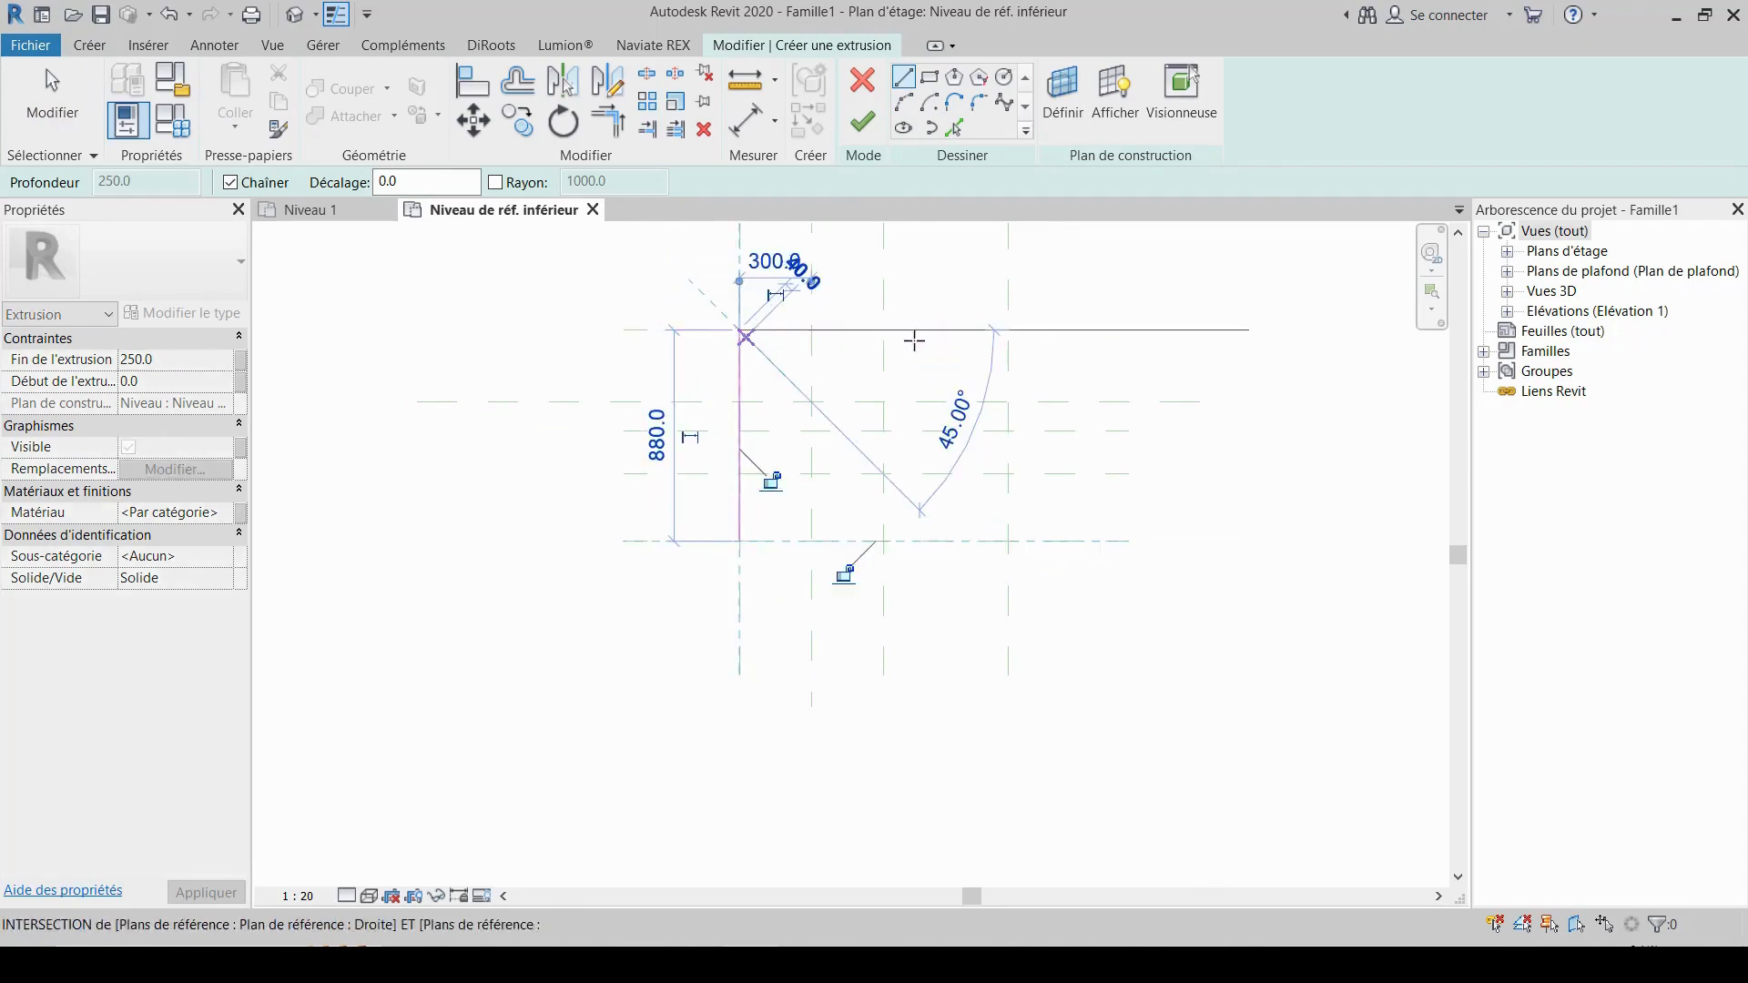
click(1008, 329)
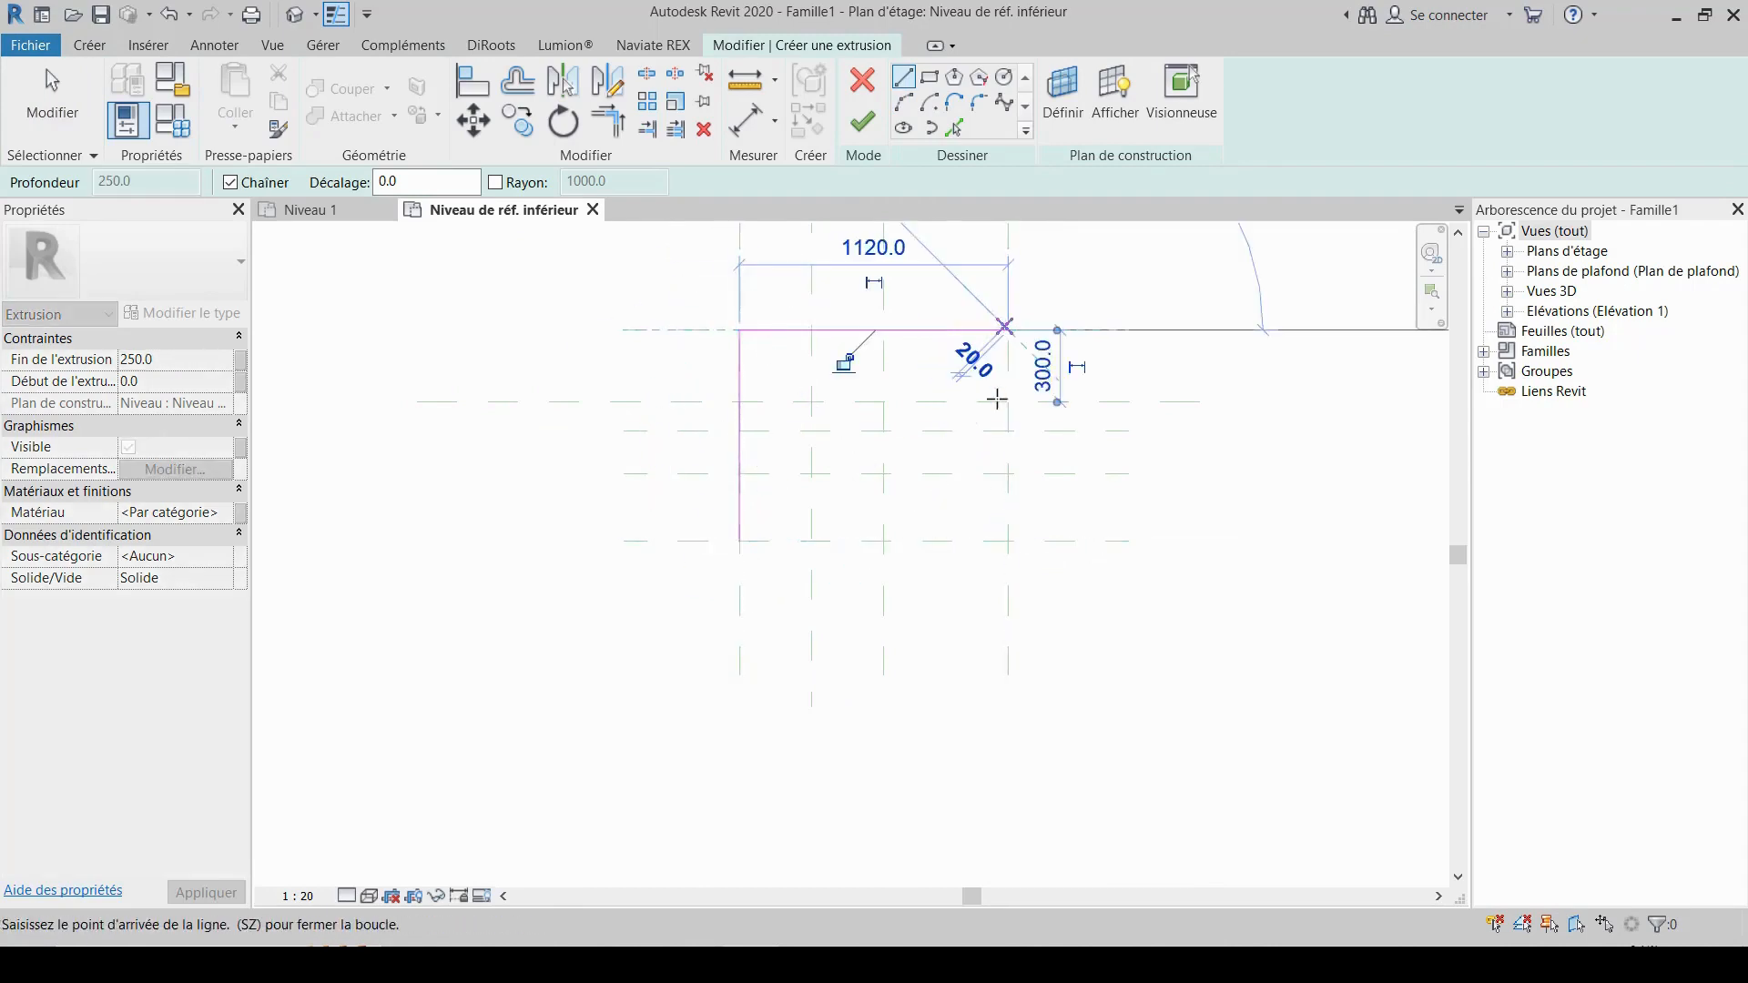
click(1008, 473)
click(883, 474)
click(883, 541)
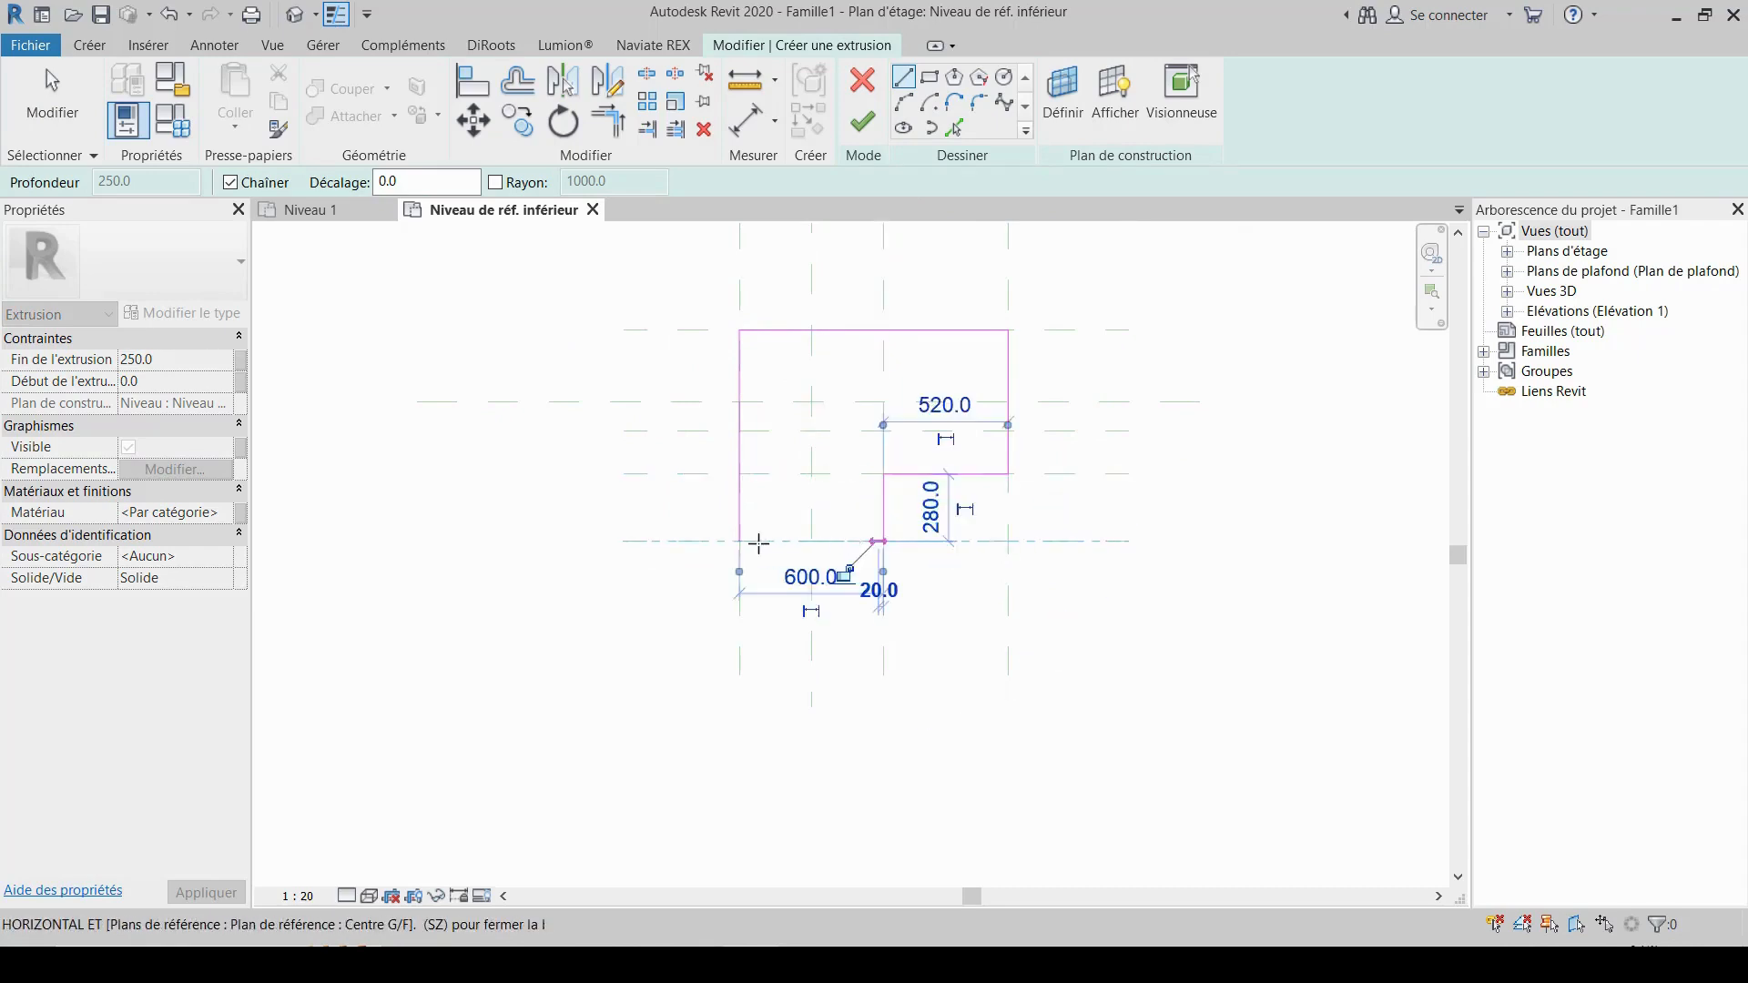
click(741, 539)
- Finish the L-shaped sketch as a solid extrusion with a depth of 250 mm and deselect it
scroll(758, 534, down, 1)
middle_drag(780, 507, 799, 409)
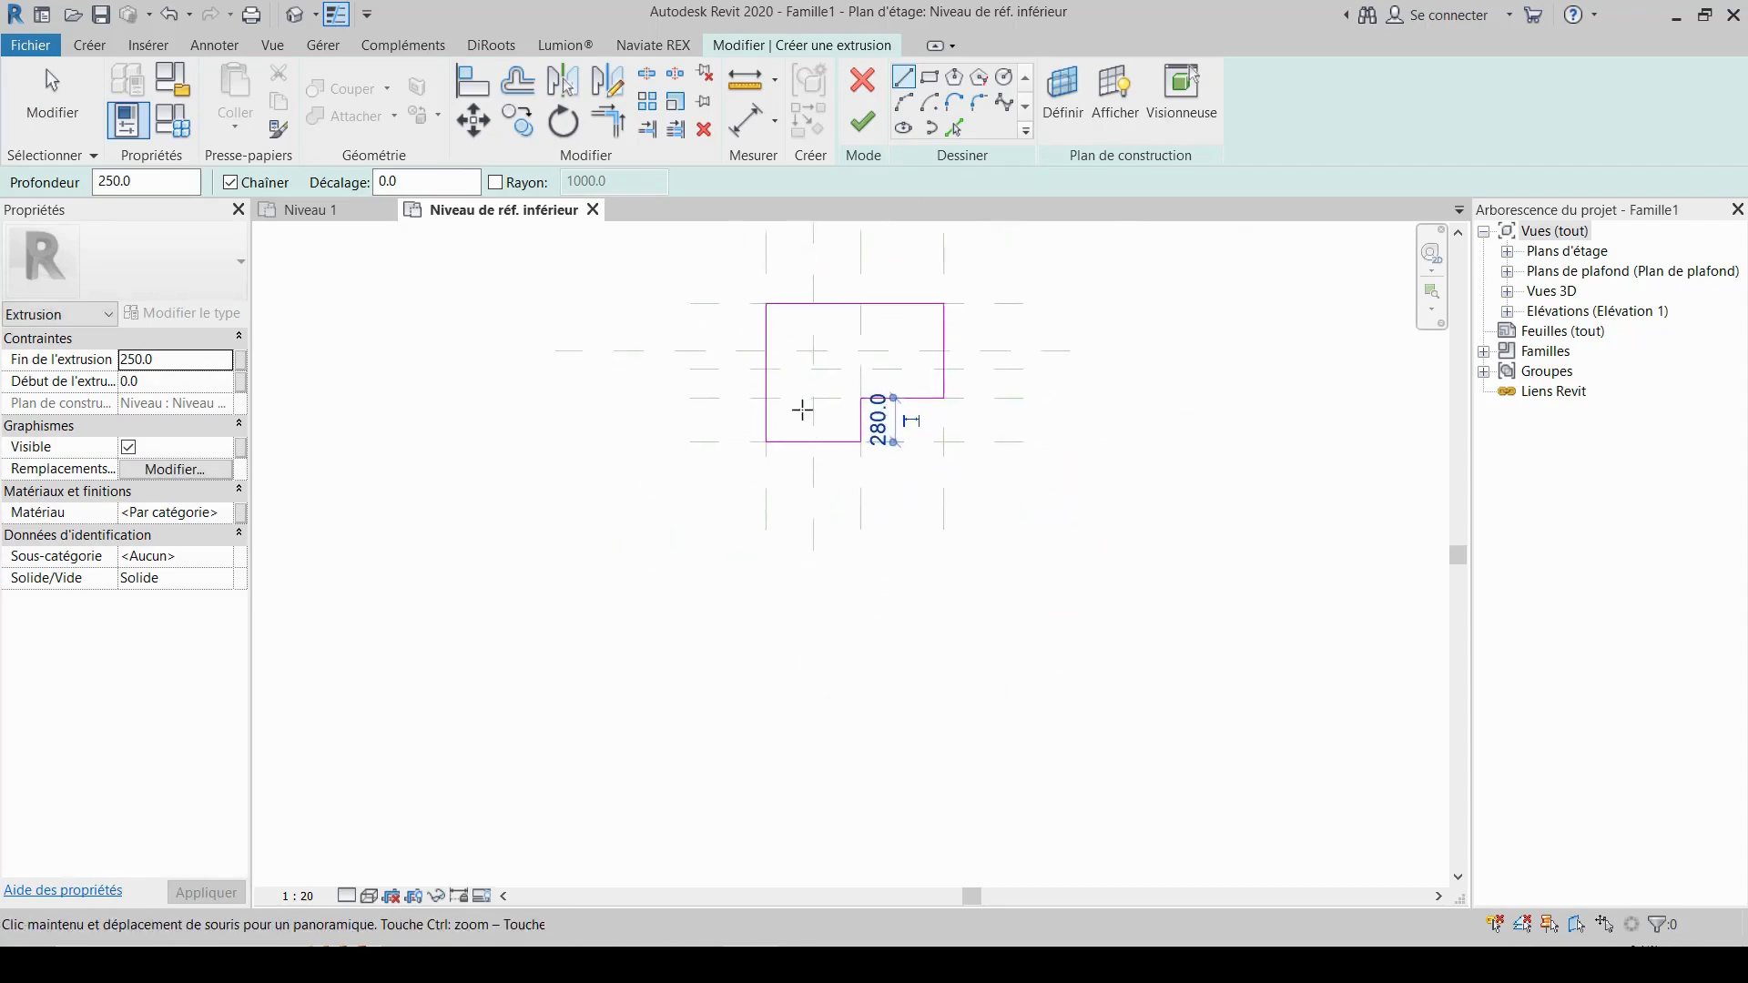
scroll(799, 410, up, 1)
key(Escape)
key(Escape)
middle_drag(824, 497, 828, 574)
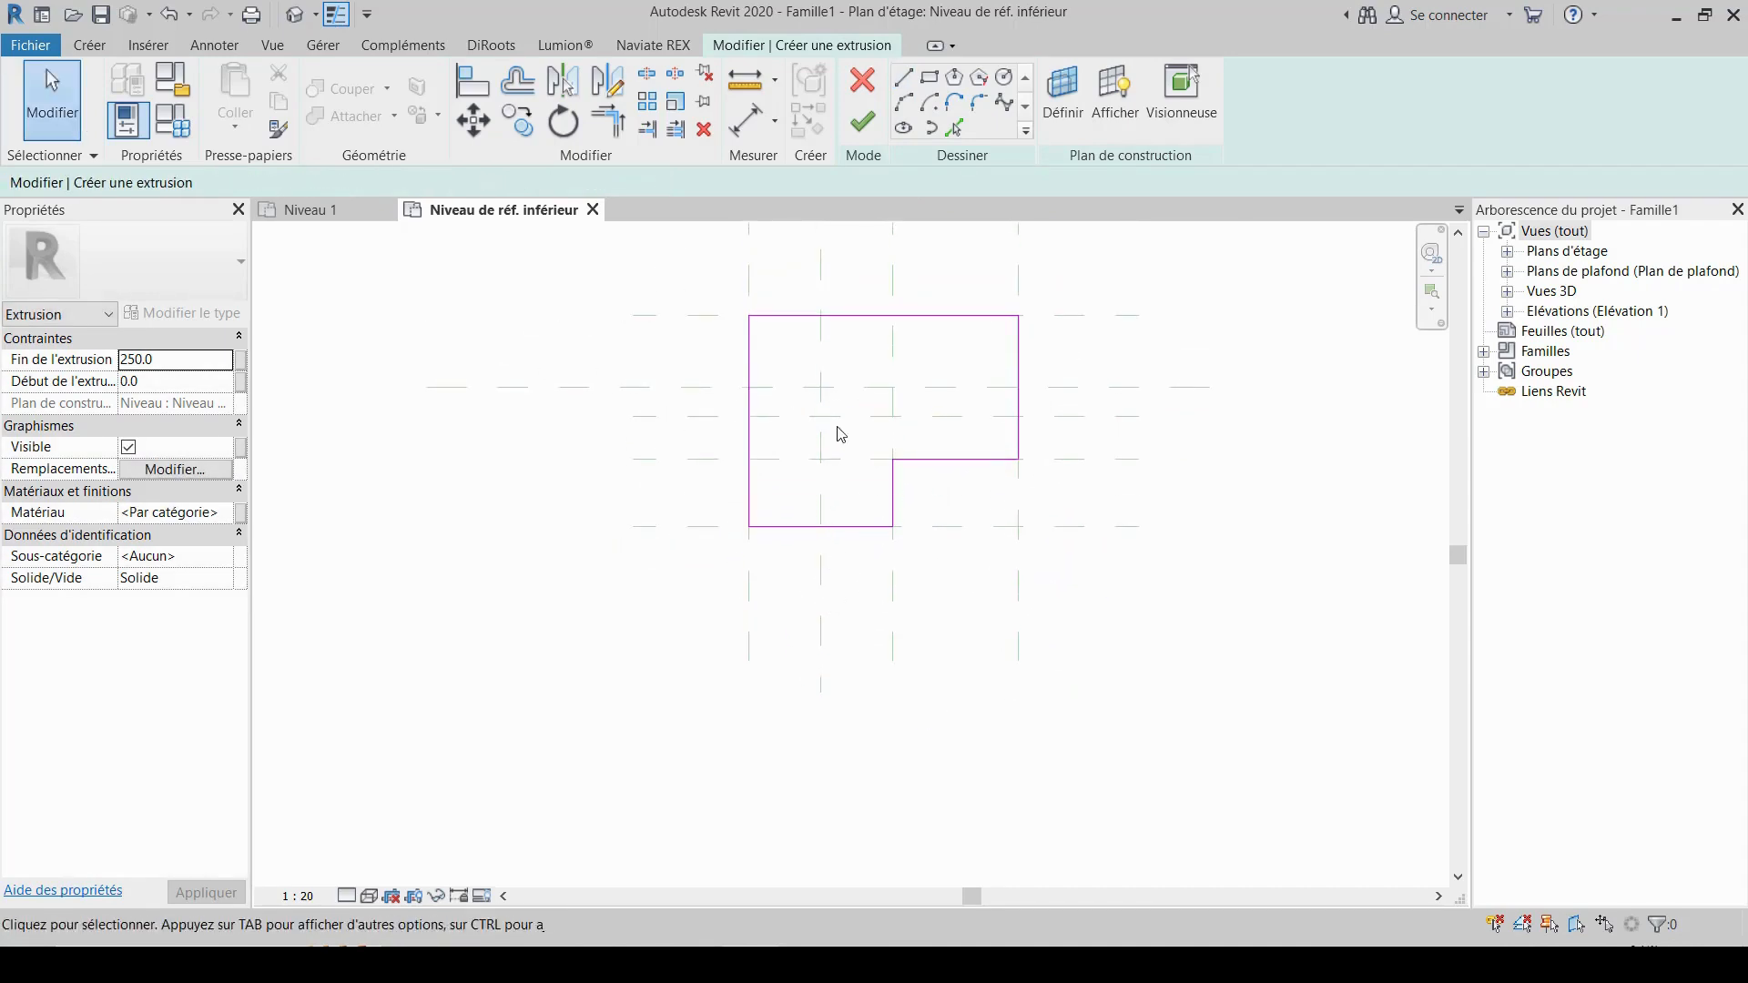
click(862, 121)
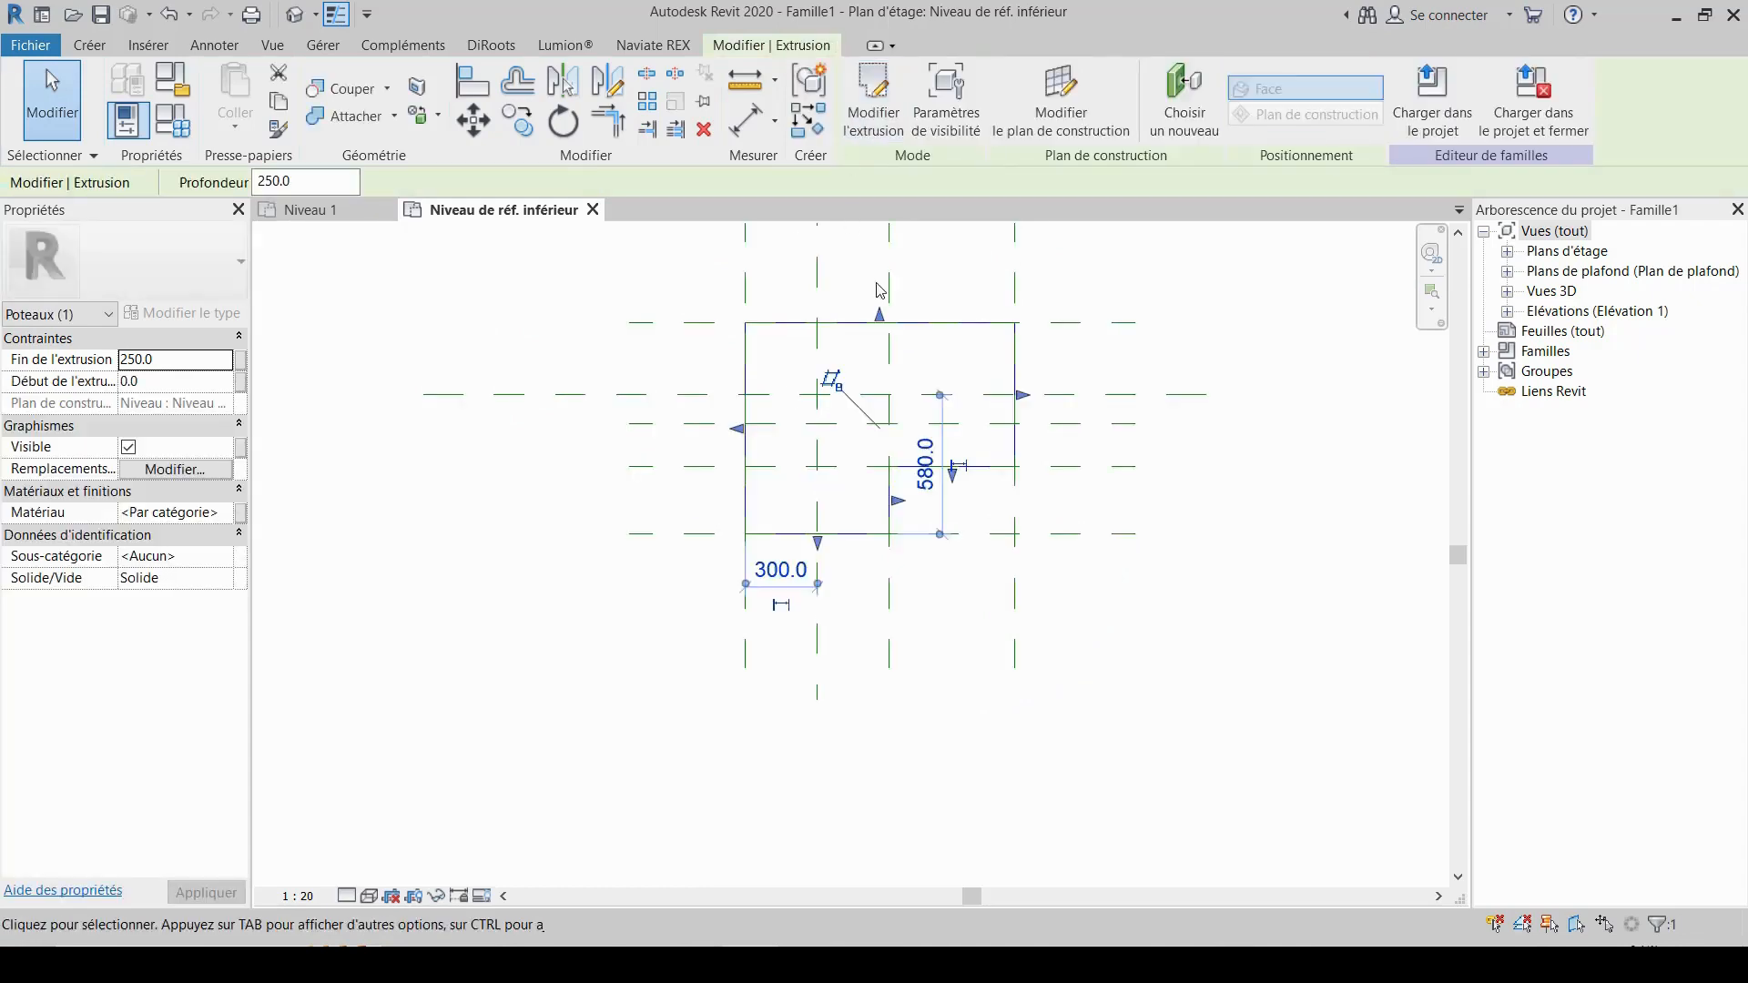
click(1197, 312)
- Add an aligned dimension for the column's overall width between the outermost vertical reference planes, placed above the profile
middle_drag(1197, 313, 1154, 503)
scroll(1171, 437, up, 1)
scroll(1163, 414, down, 1)
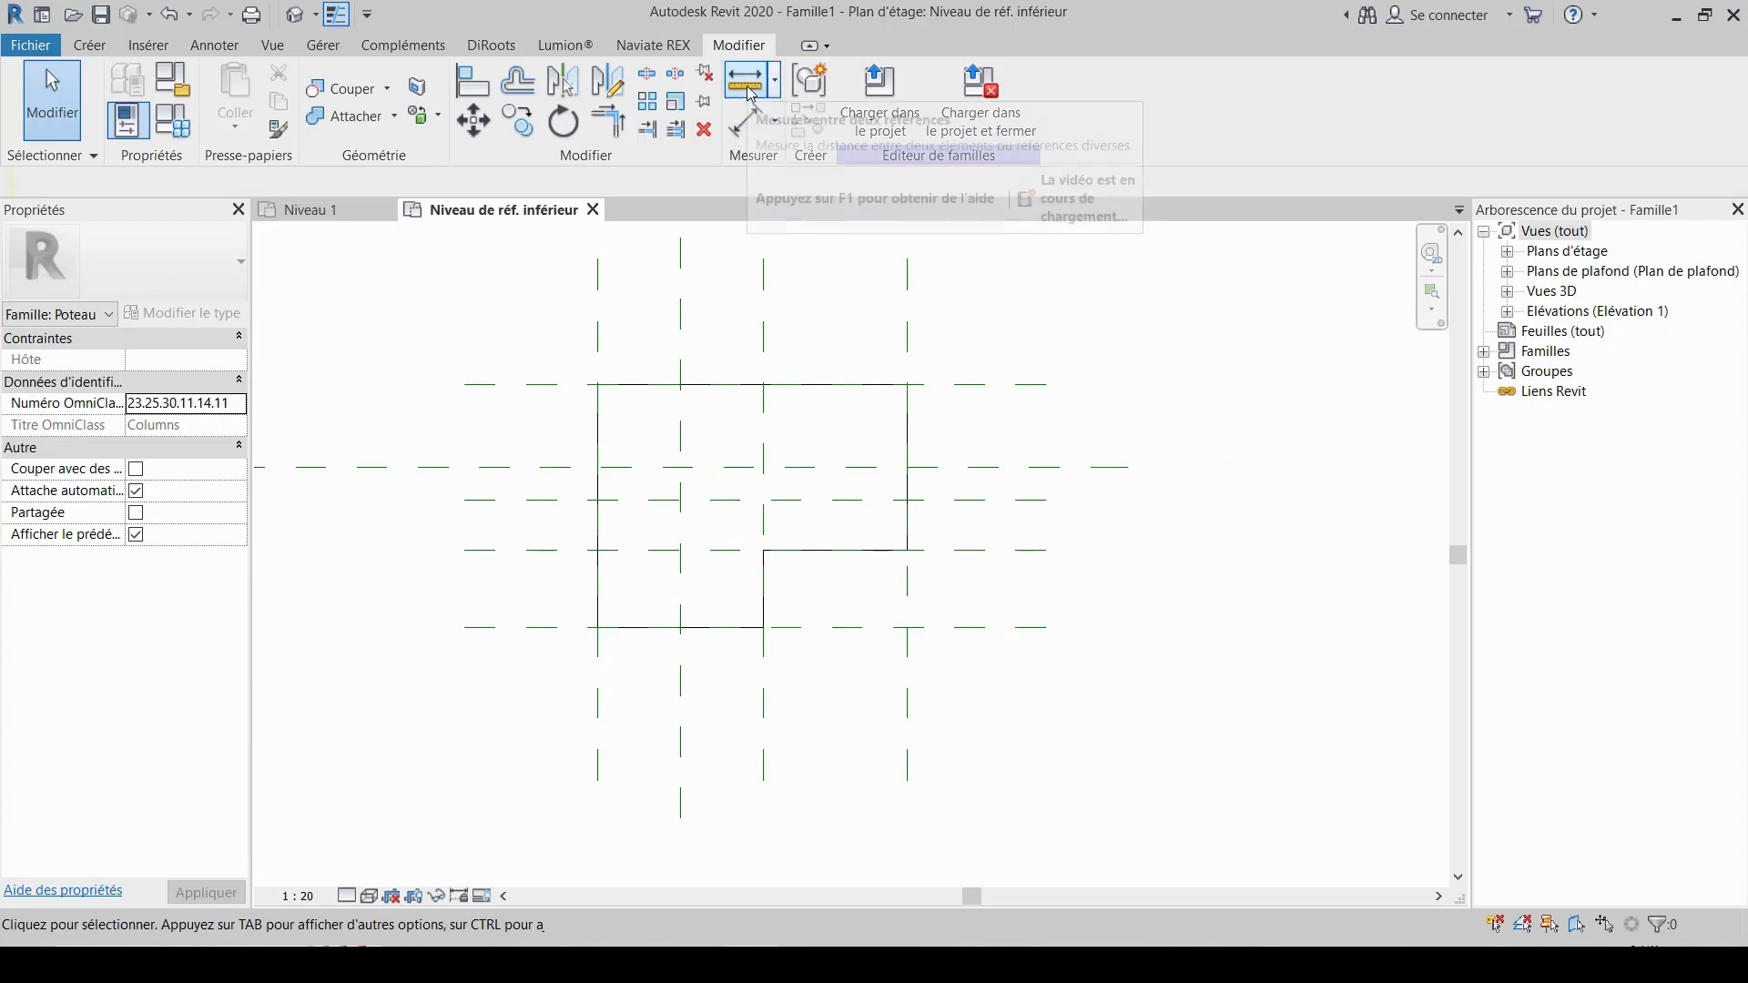
click(760, 116)
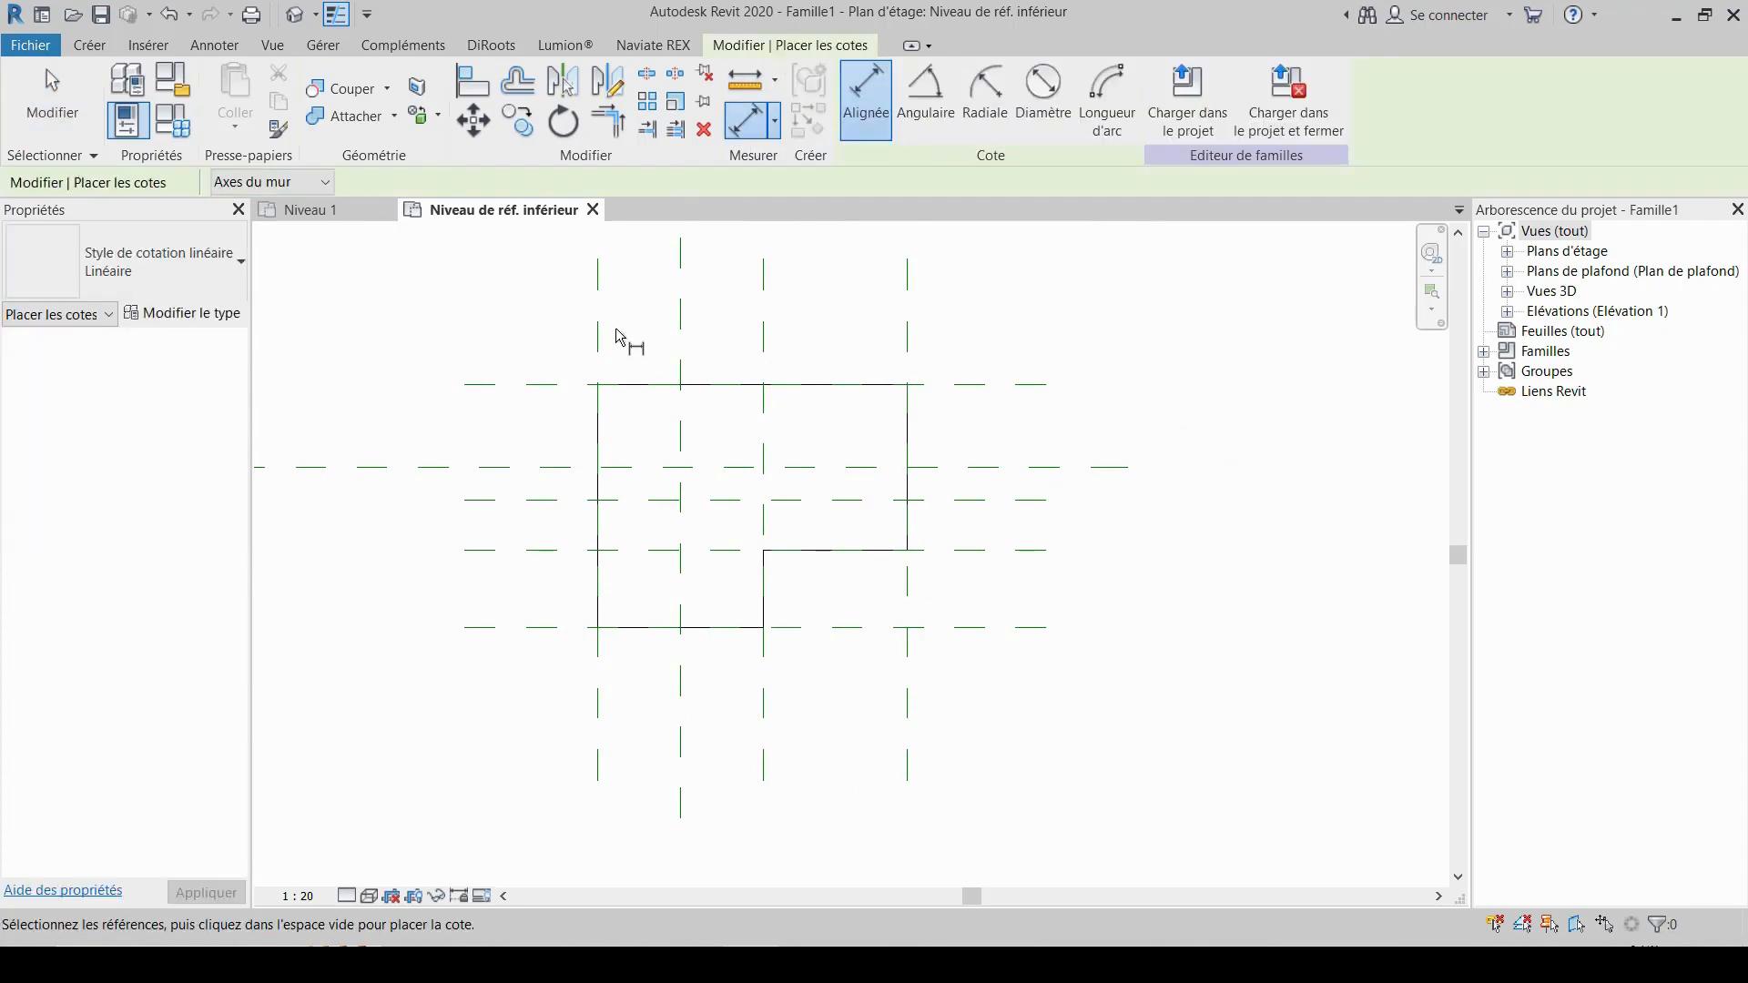
click(599, 352)
click(908, 352)
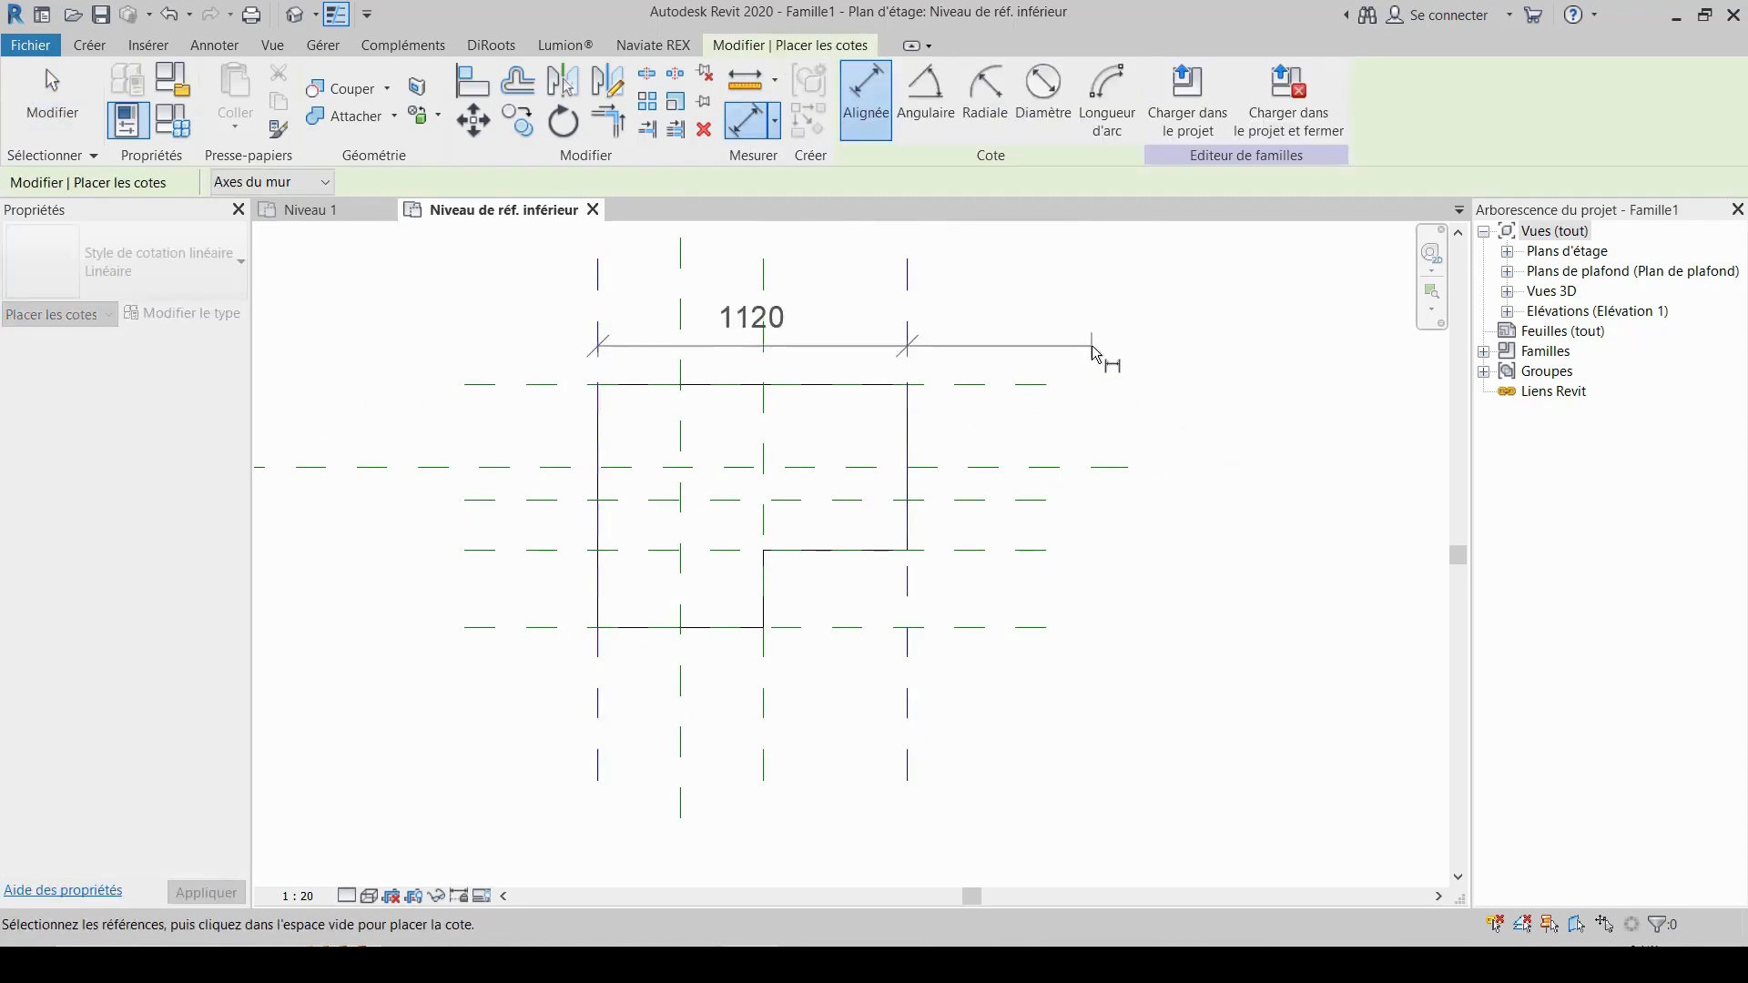
click(1095, 344)
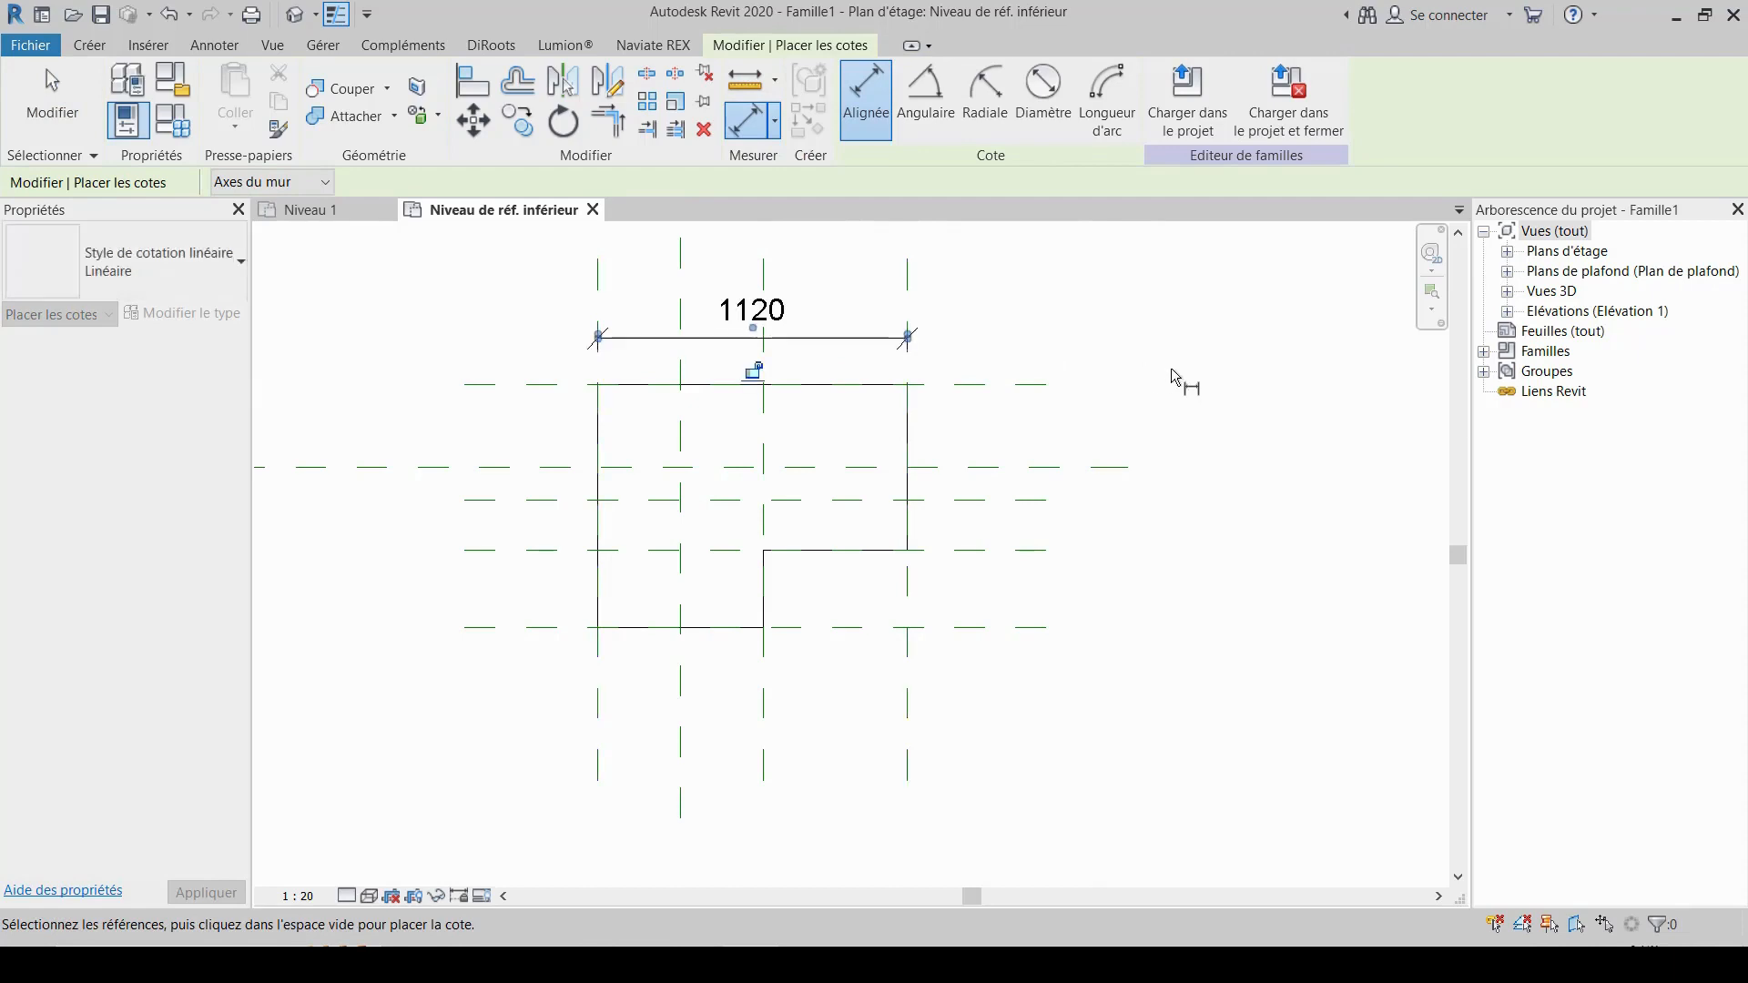
- Dimension the column's overall depth between the uppermost and lowest horizontal reference planes, left of the profile
middle_drag(855, 429, 1016, 378)
click(679, 336)
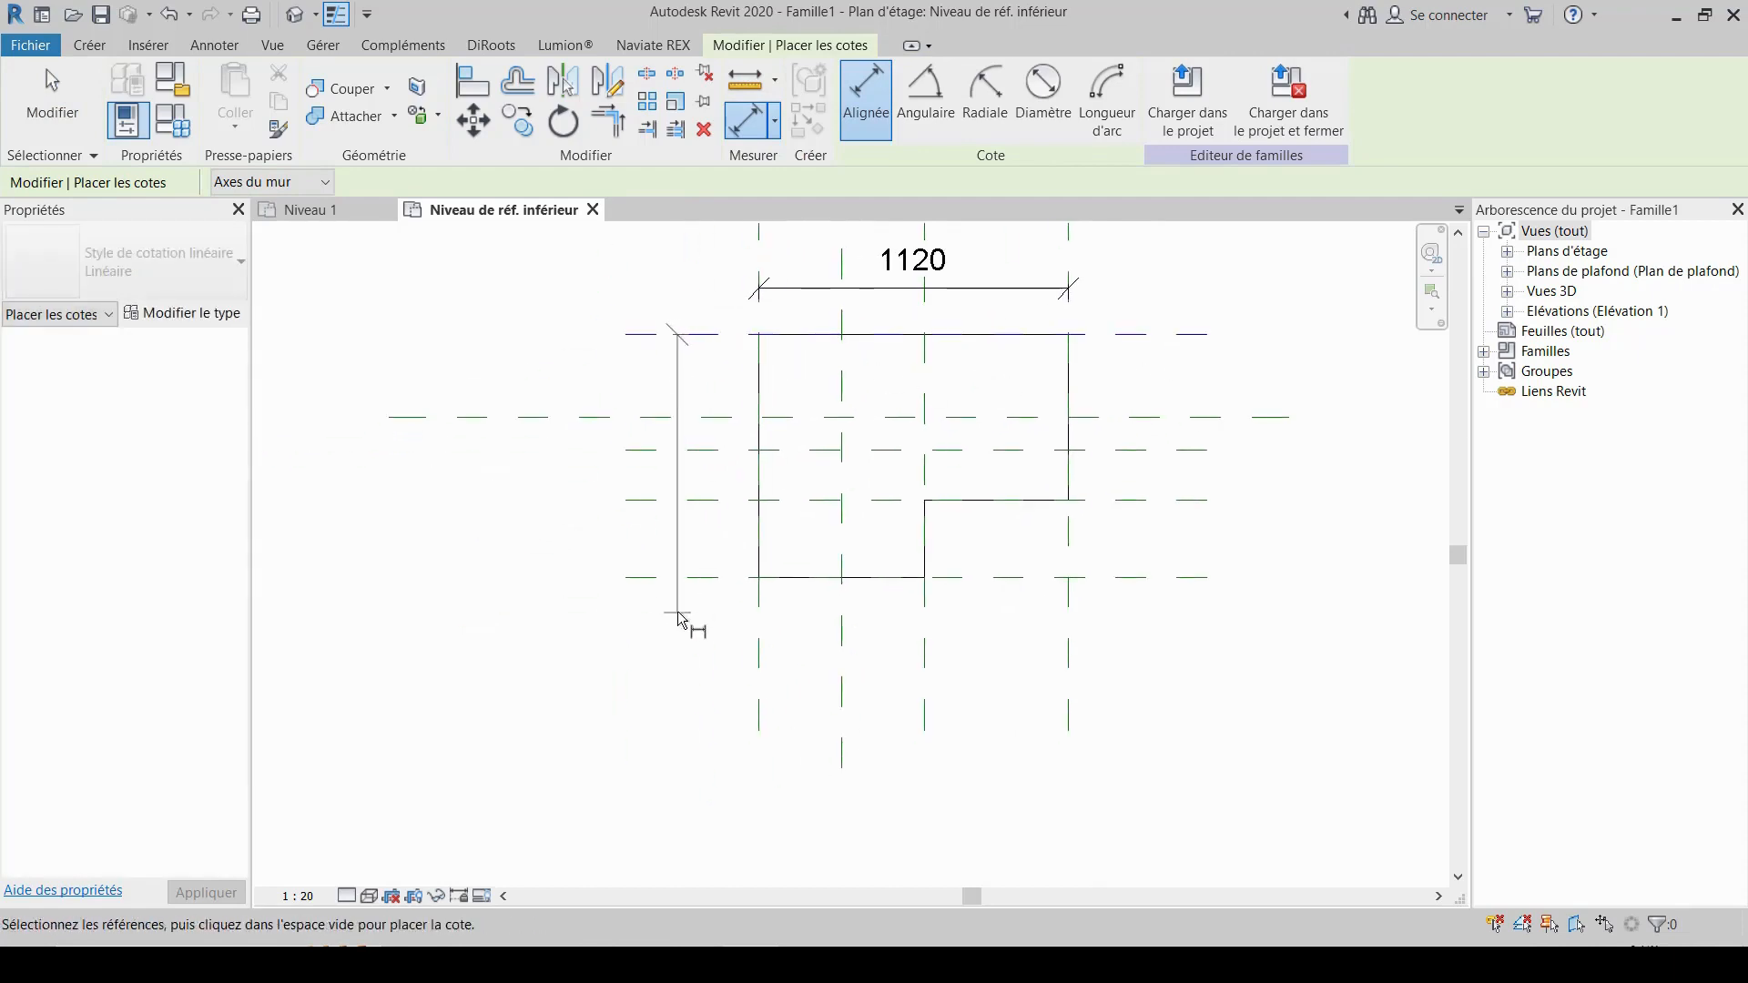
click(675, 579)
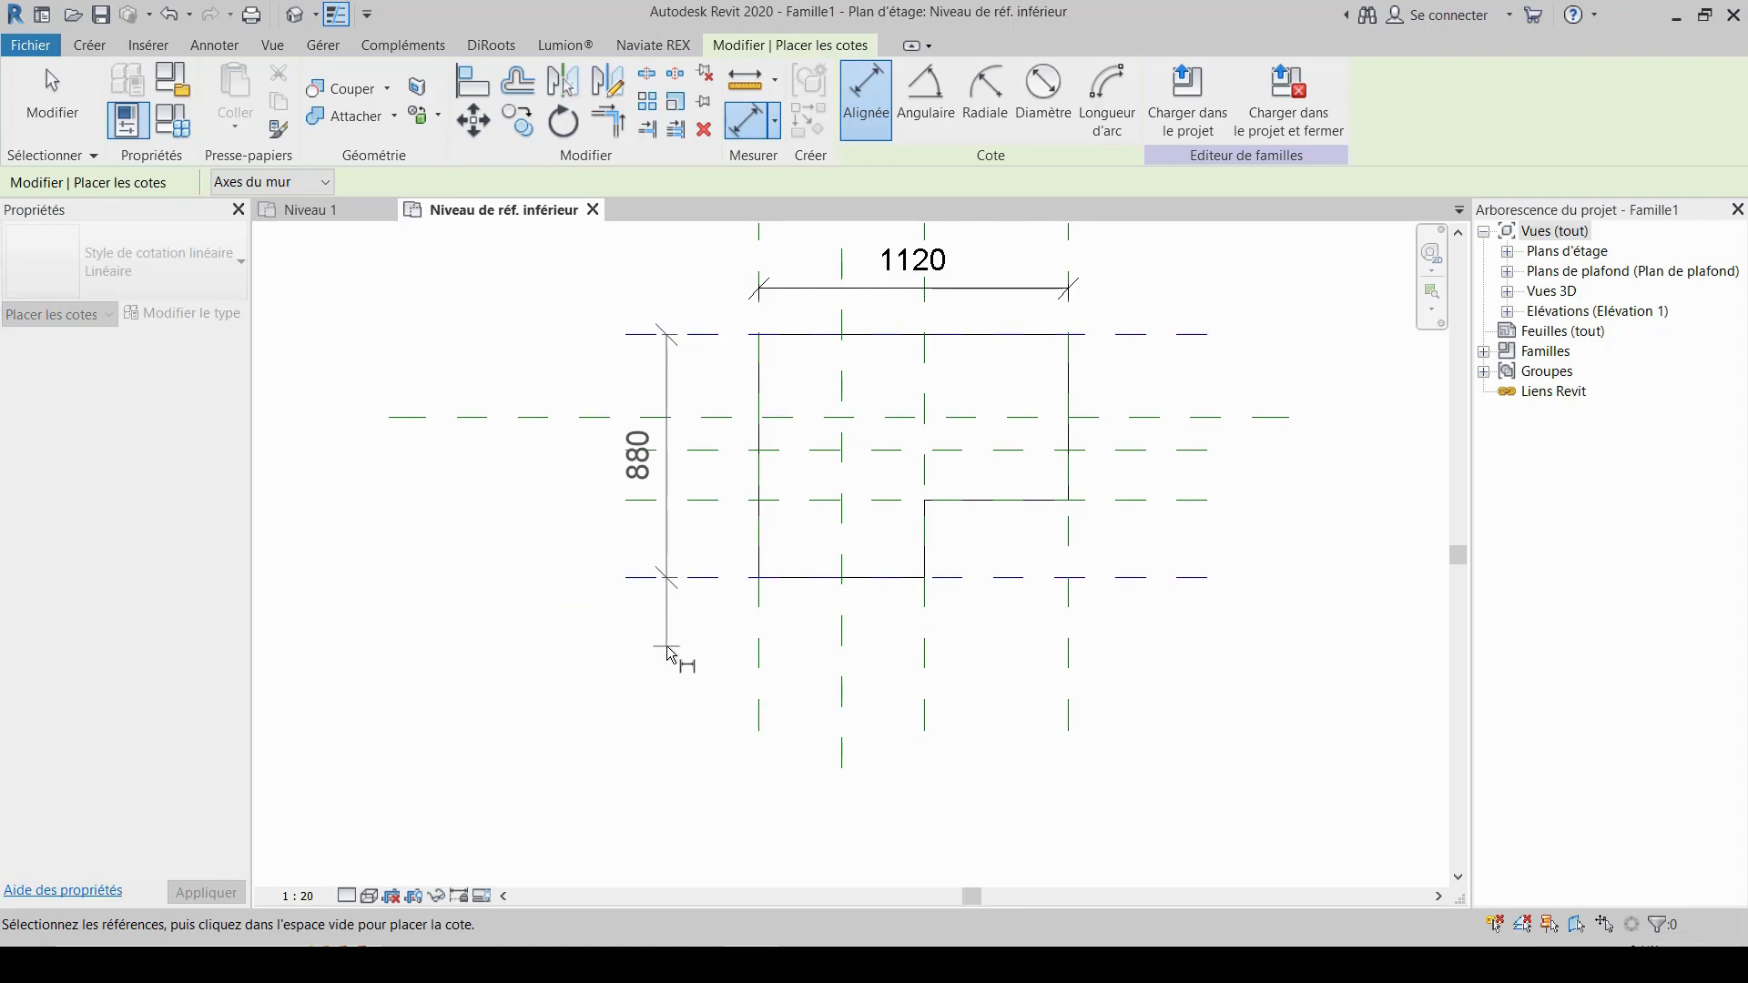
click(666, 648)
- Dimension the width of the L's lower leg between its two vertical reference planes, below the profile
scroll(669, 659, down, 1)
middle_drag(676, 667, 671, 511)
middle_drag(981, 649, 985, 742)
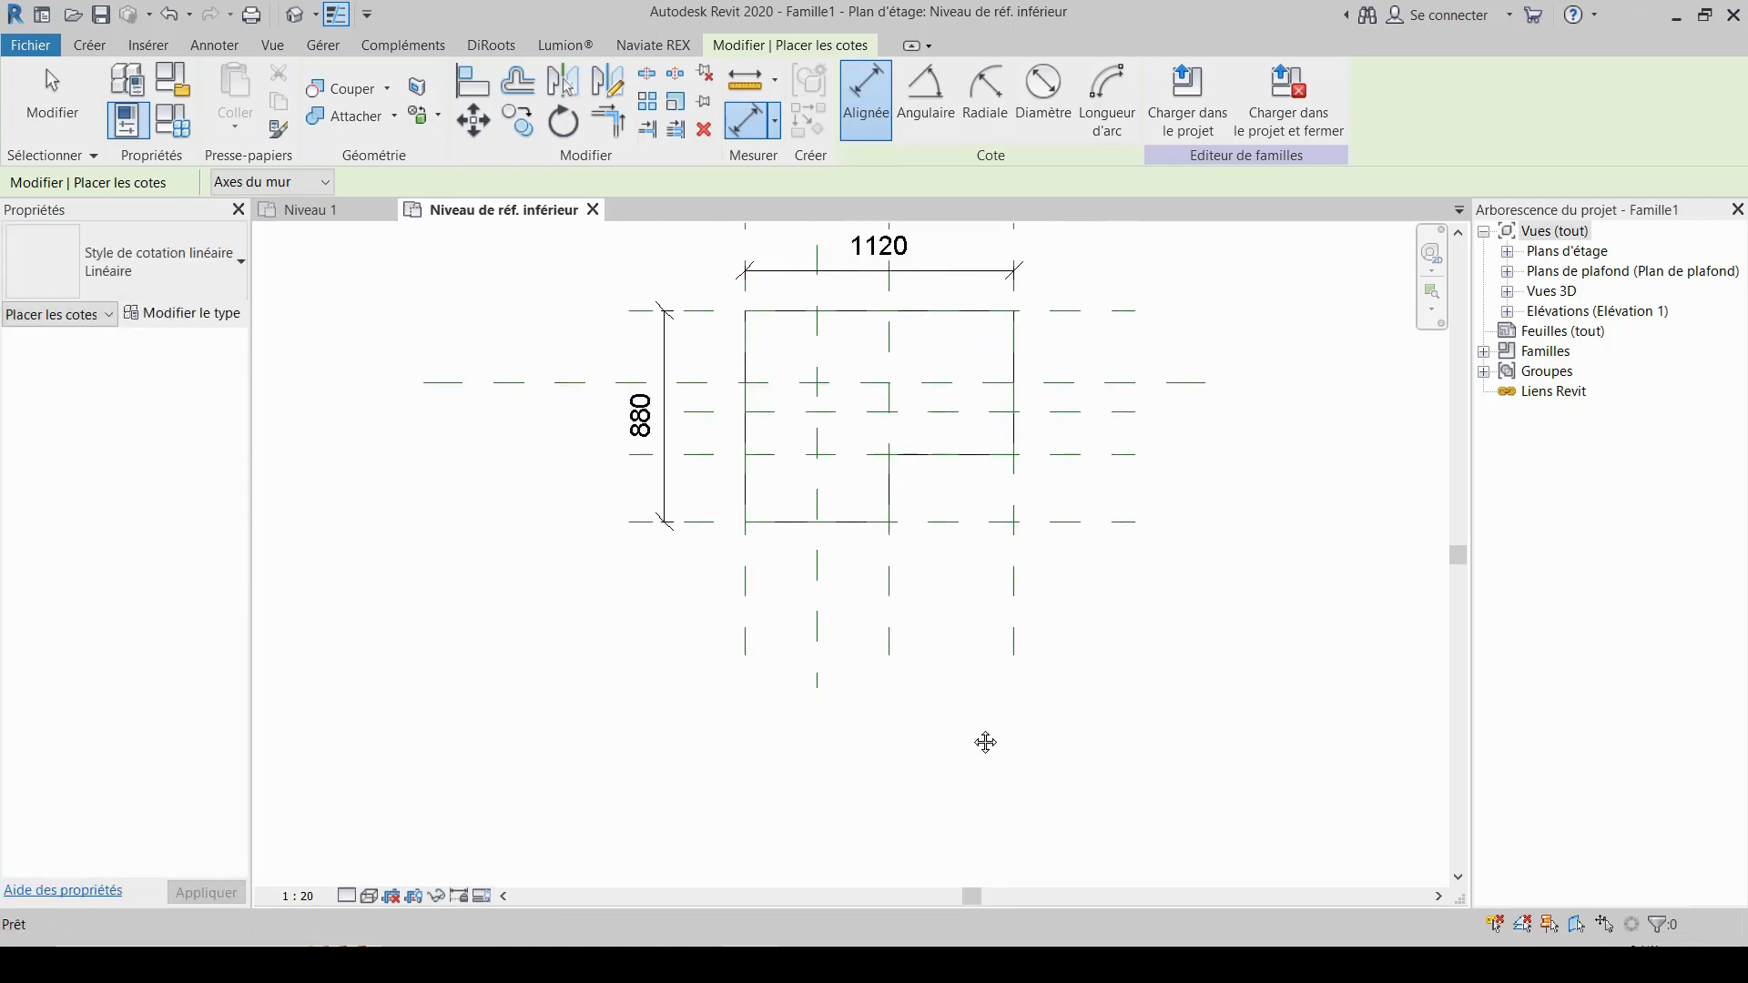
scroll(986, 742, up, 1)
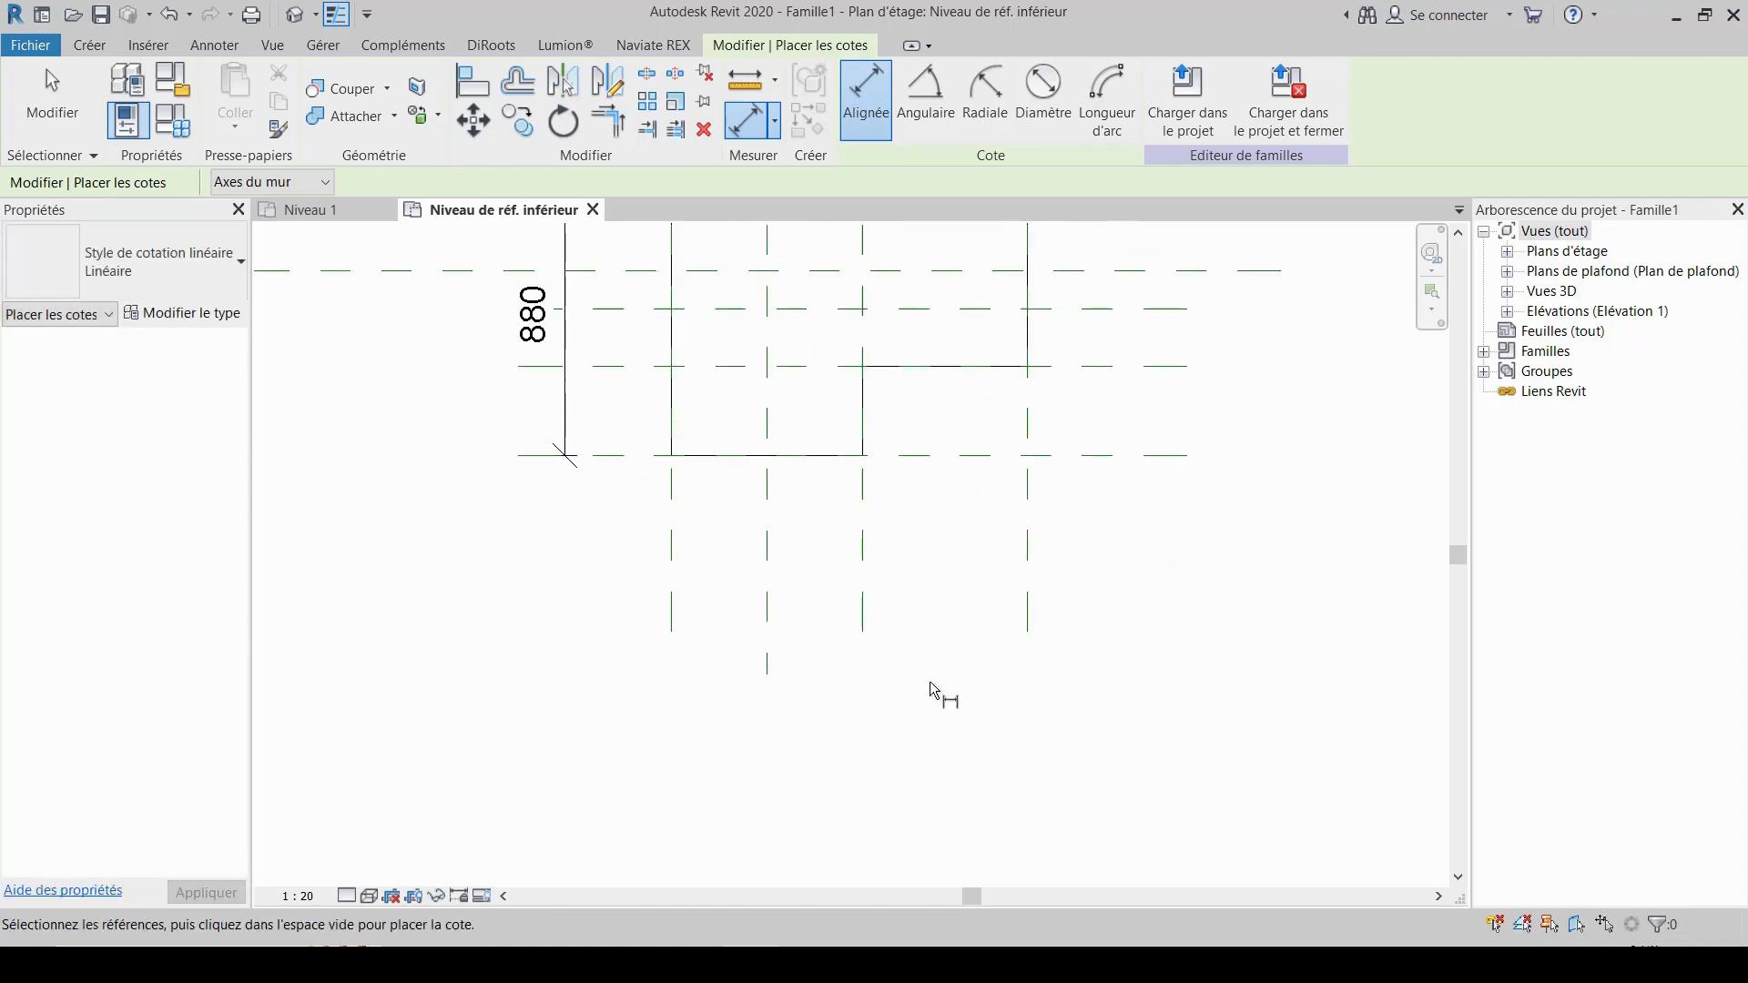
click(672, 550)
click(862, 561)
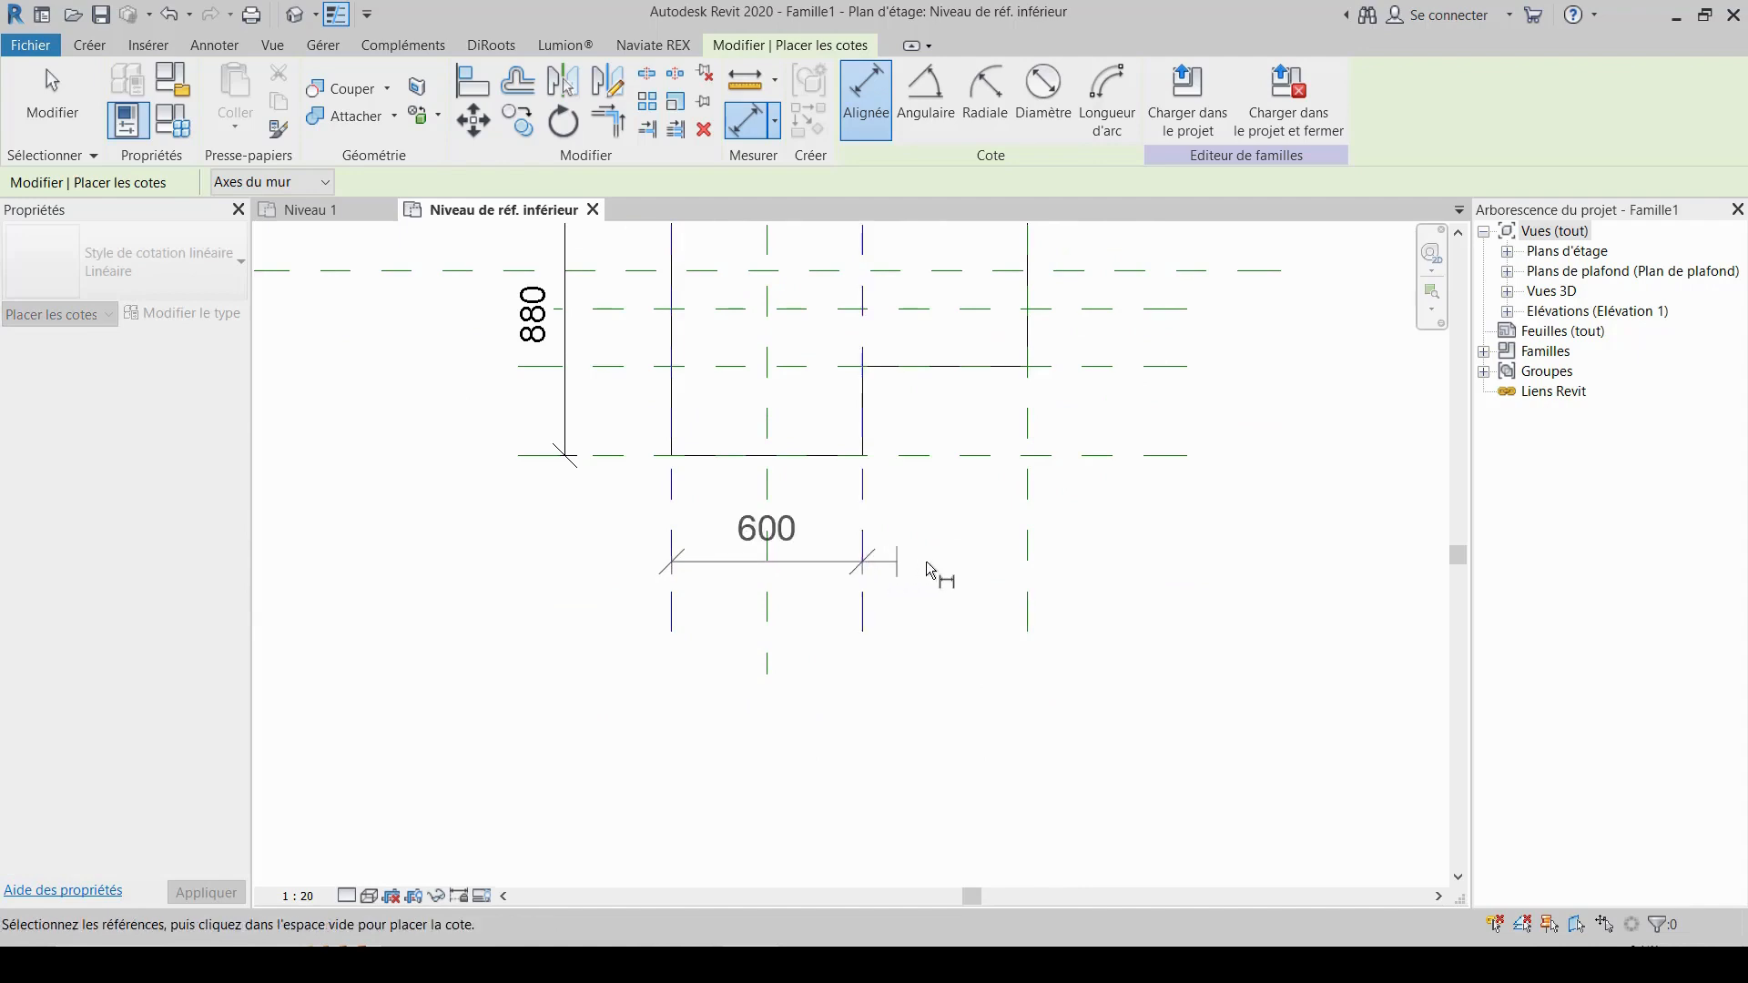
click(928, 561)
middle_drag(980, 599, 962, 685)
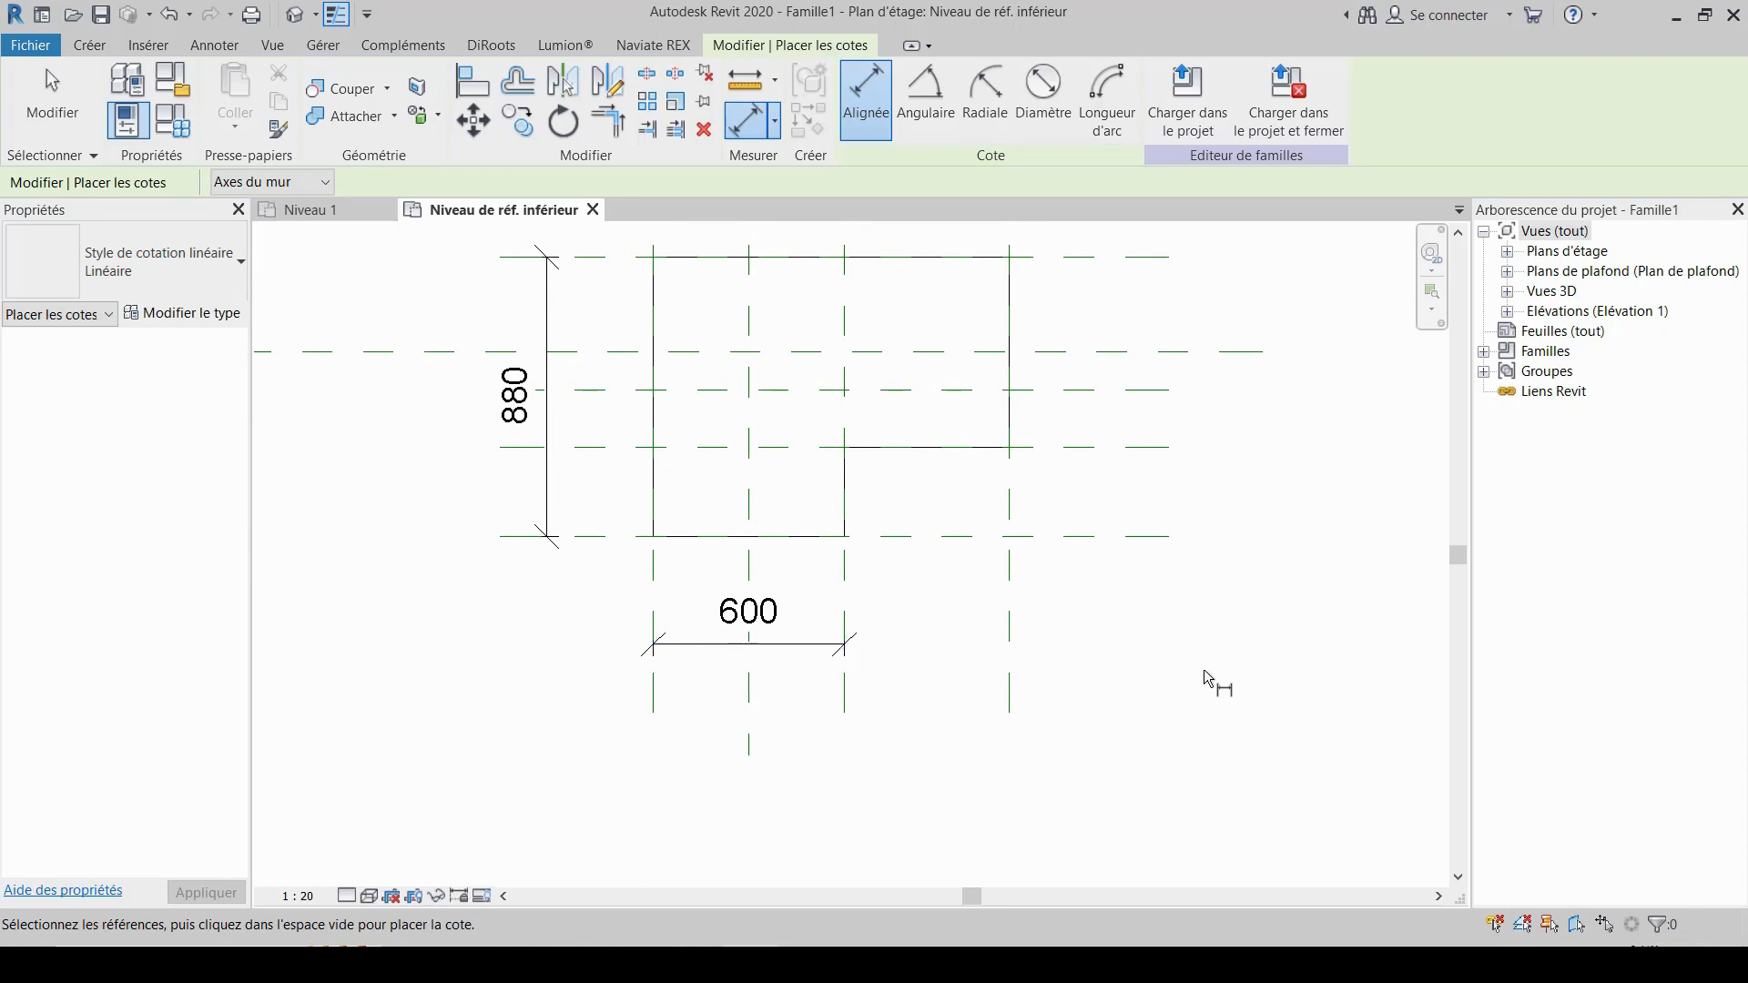
- Dimension the depth of the L's right arm between the Arrière and Avant reference planes, right of the profile
scroll(1209, 683, down, 2)
middle_drag(1074, 373, 1067, 411)
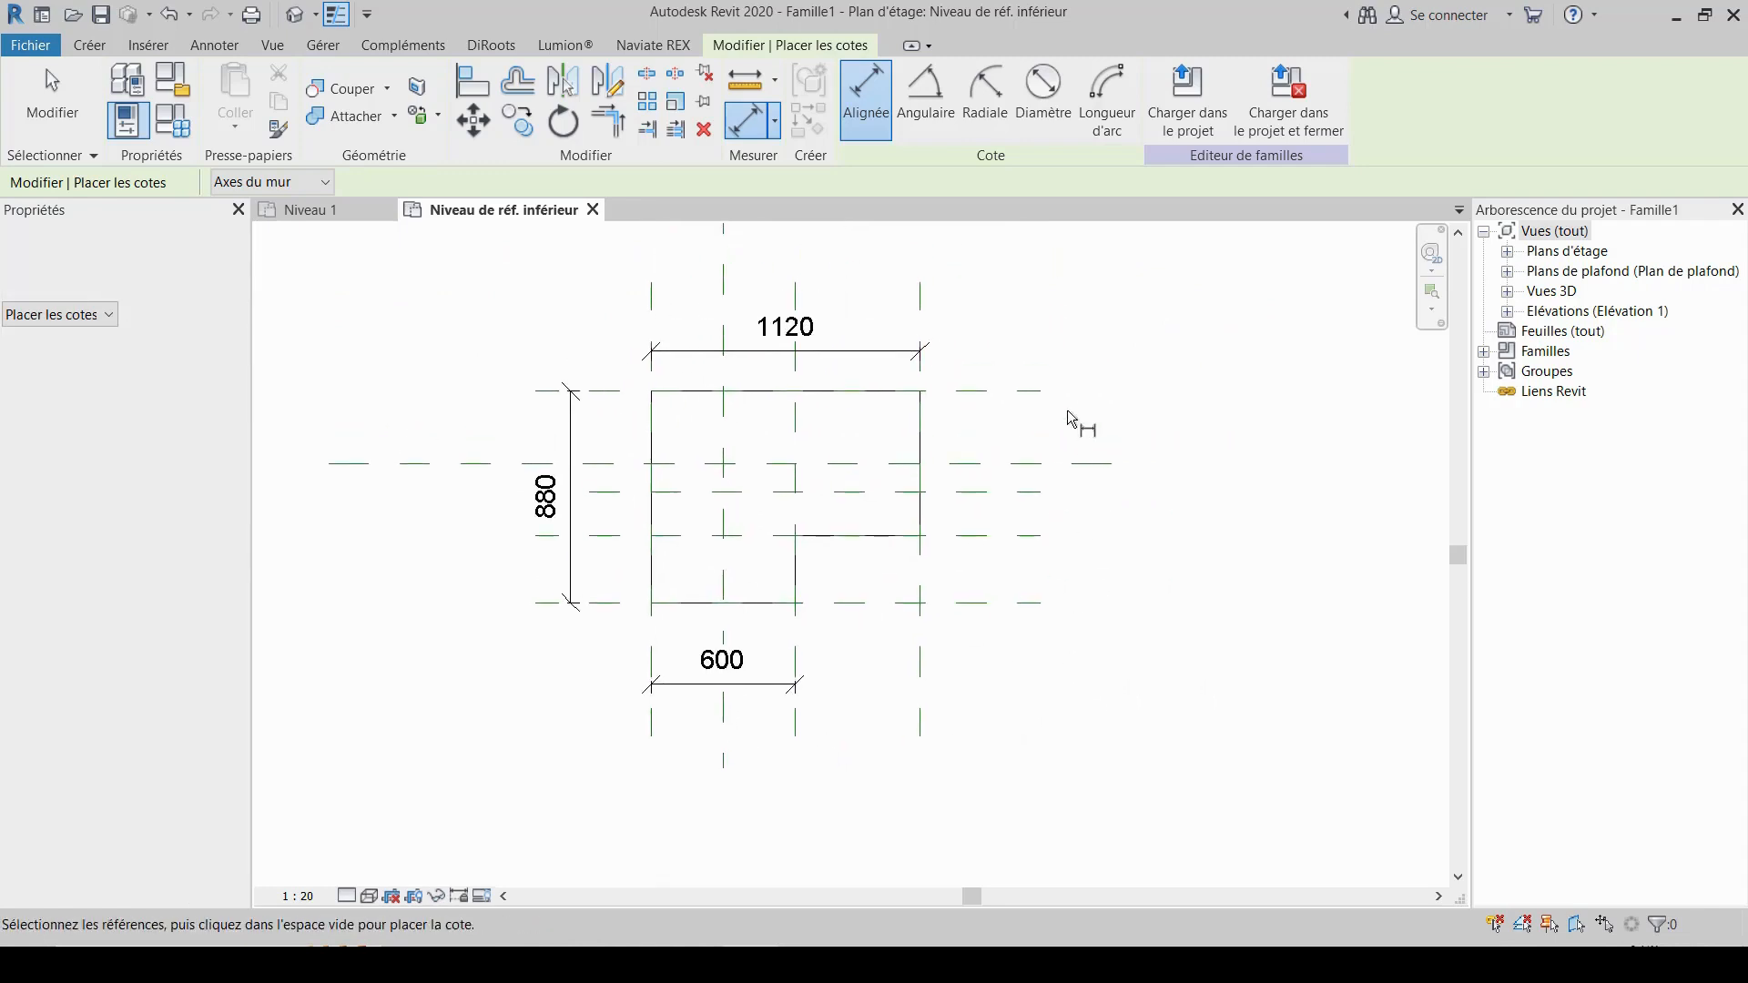
click(1023, 391)
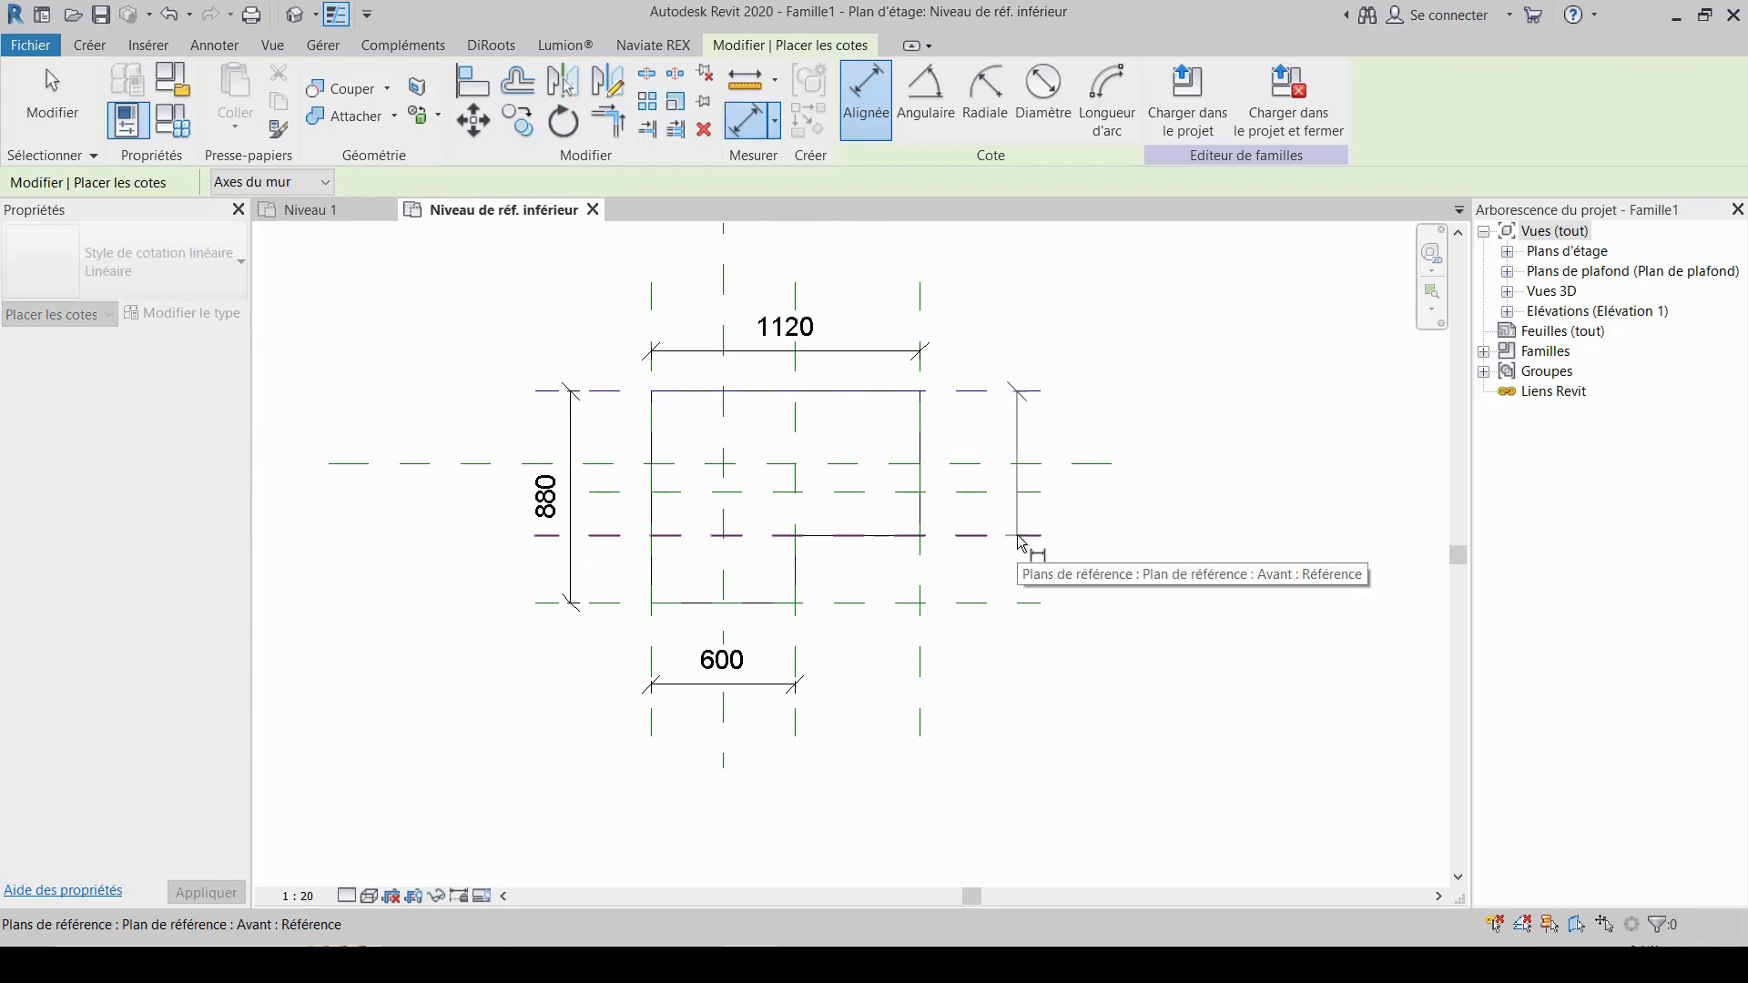
click(1024, 536)
click(1005, 671)
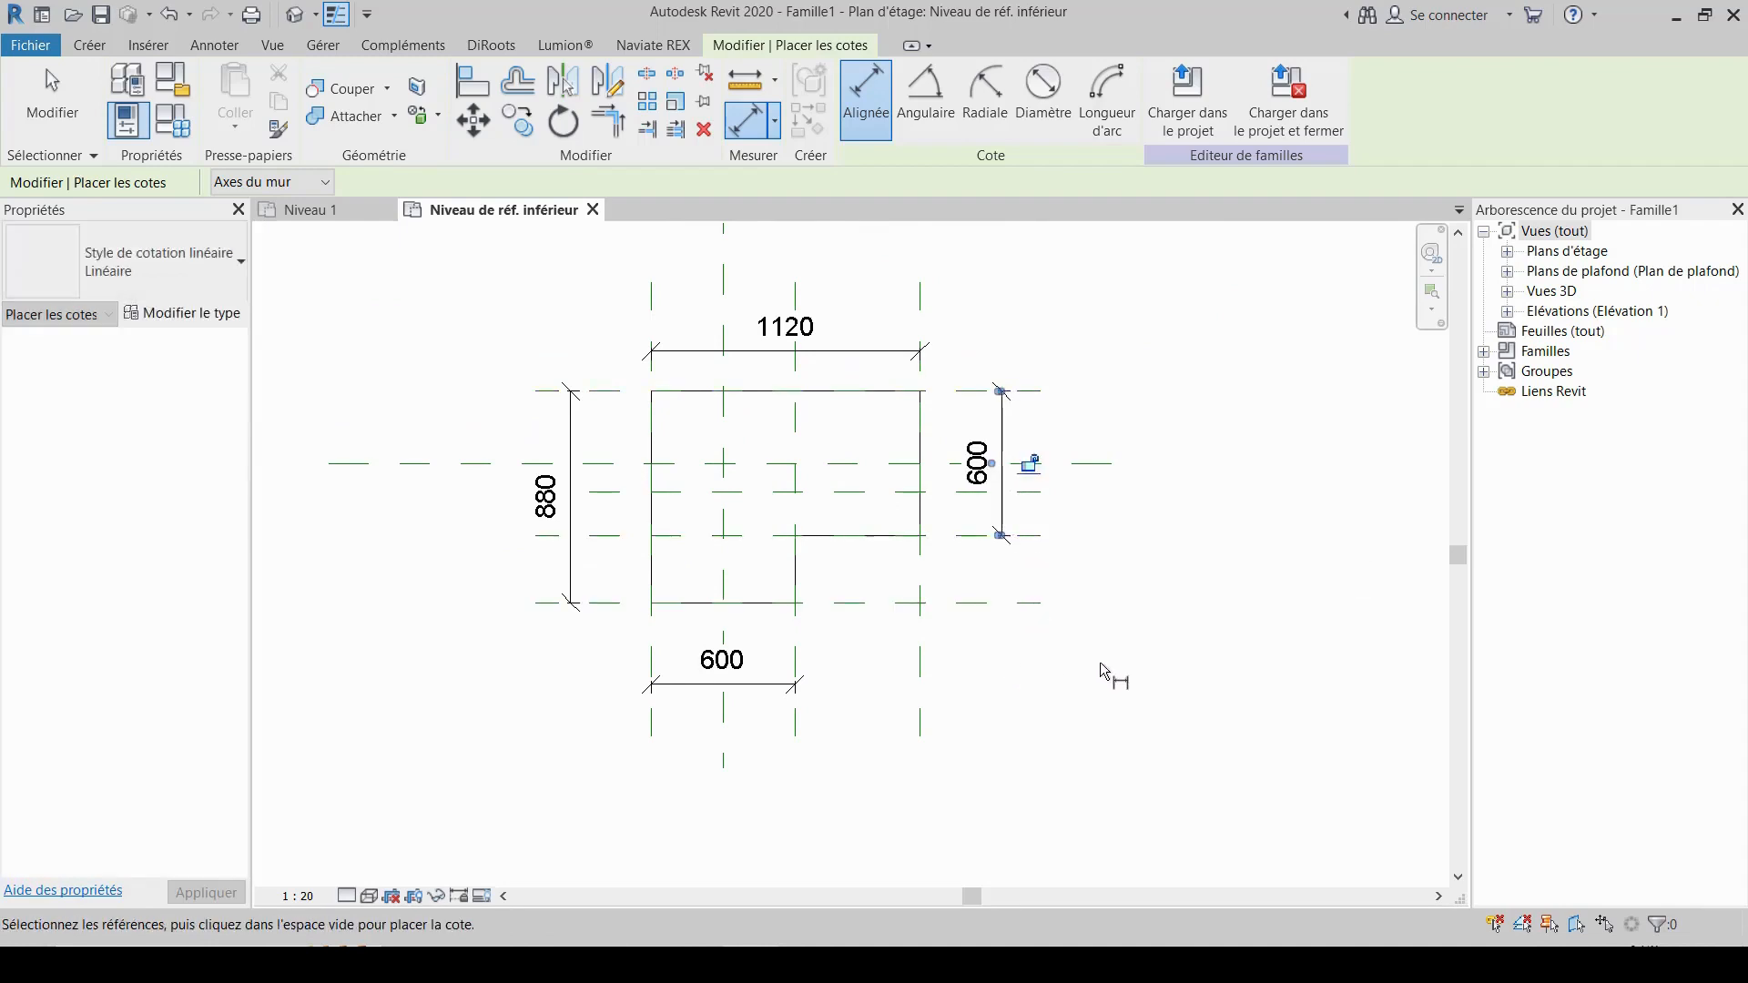
- Dimension the distance from the leftmost vertical reference plane to the Centre (gauche/droite) plane, just below the profile
middle_drag(1225, 570, 1240, 499)
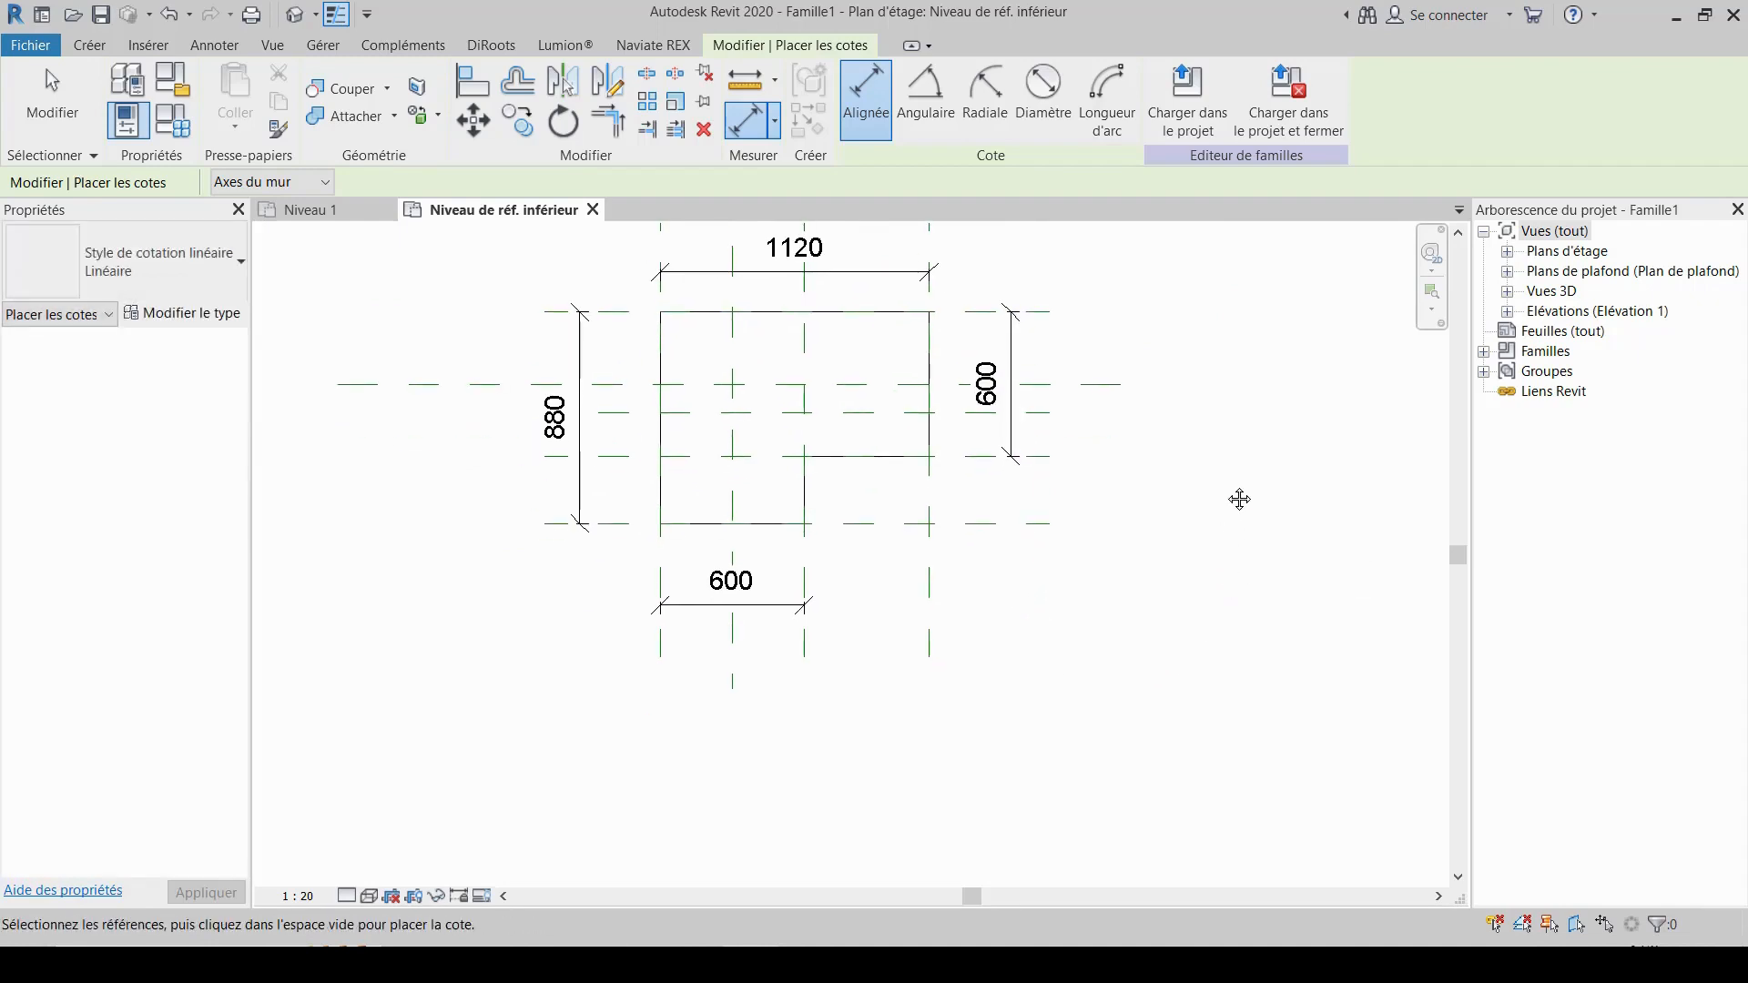
middle_drag(1203, 590, 1271, 442)
scroll(794, 545, up, 2)
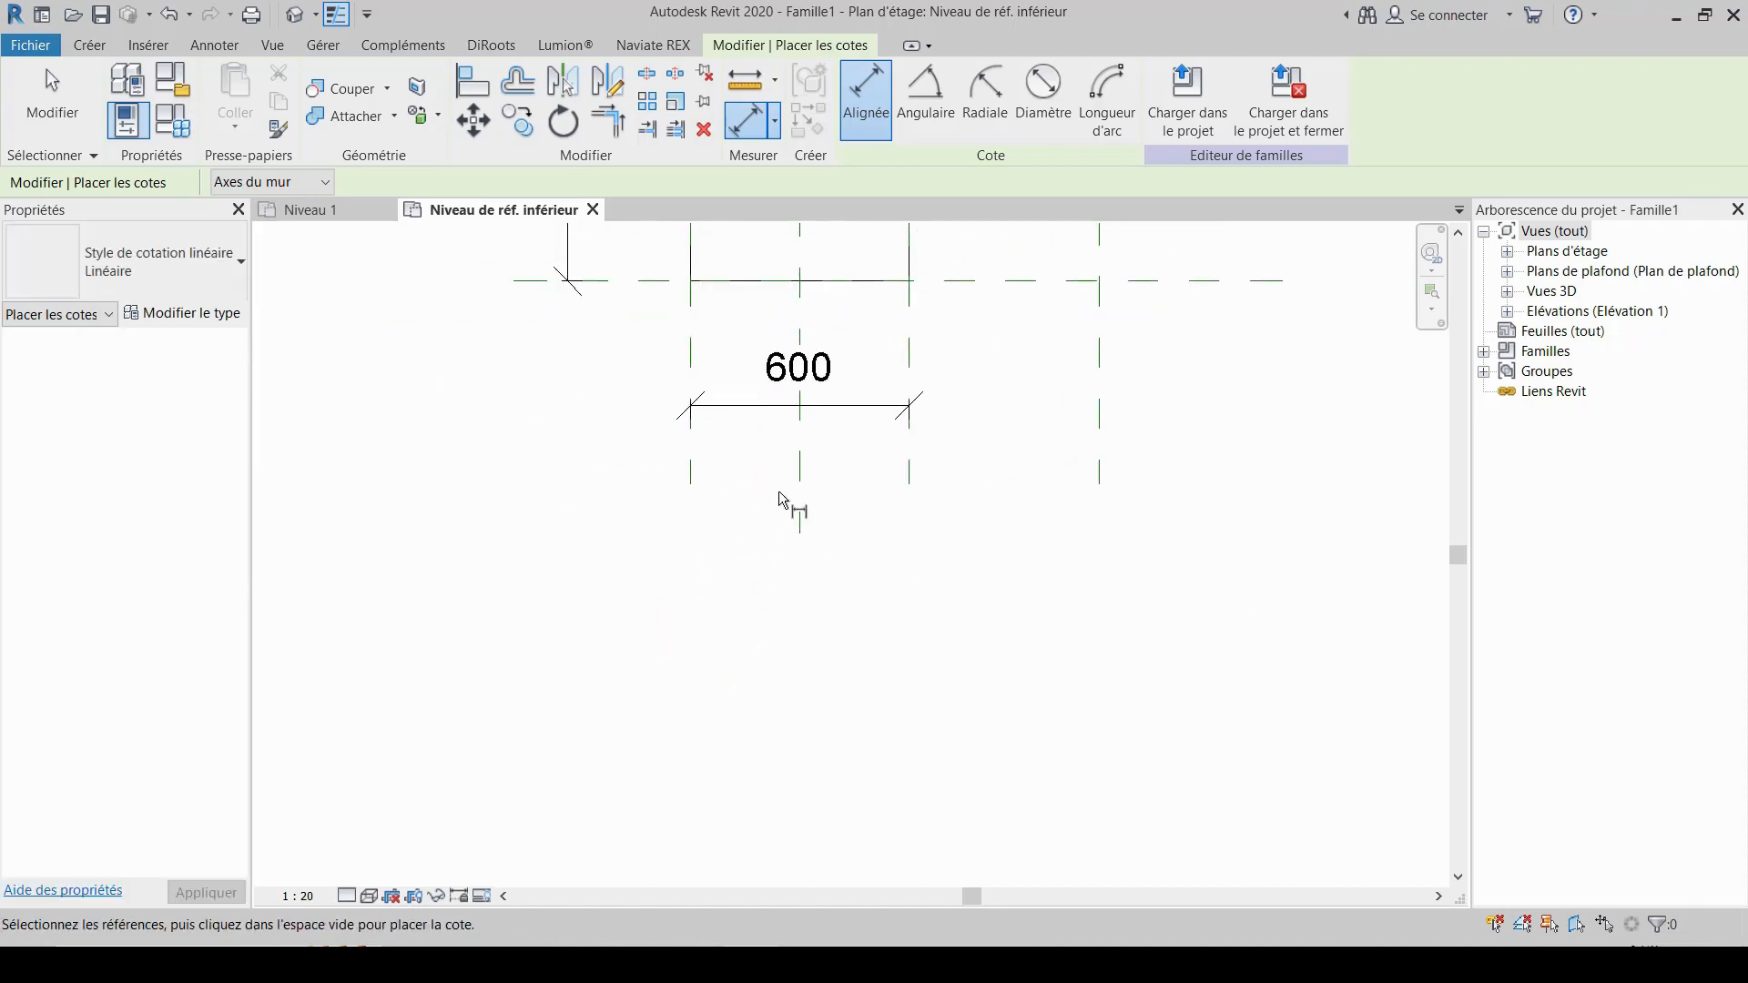
click(691, 334)
click(805, 339)
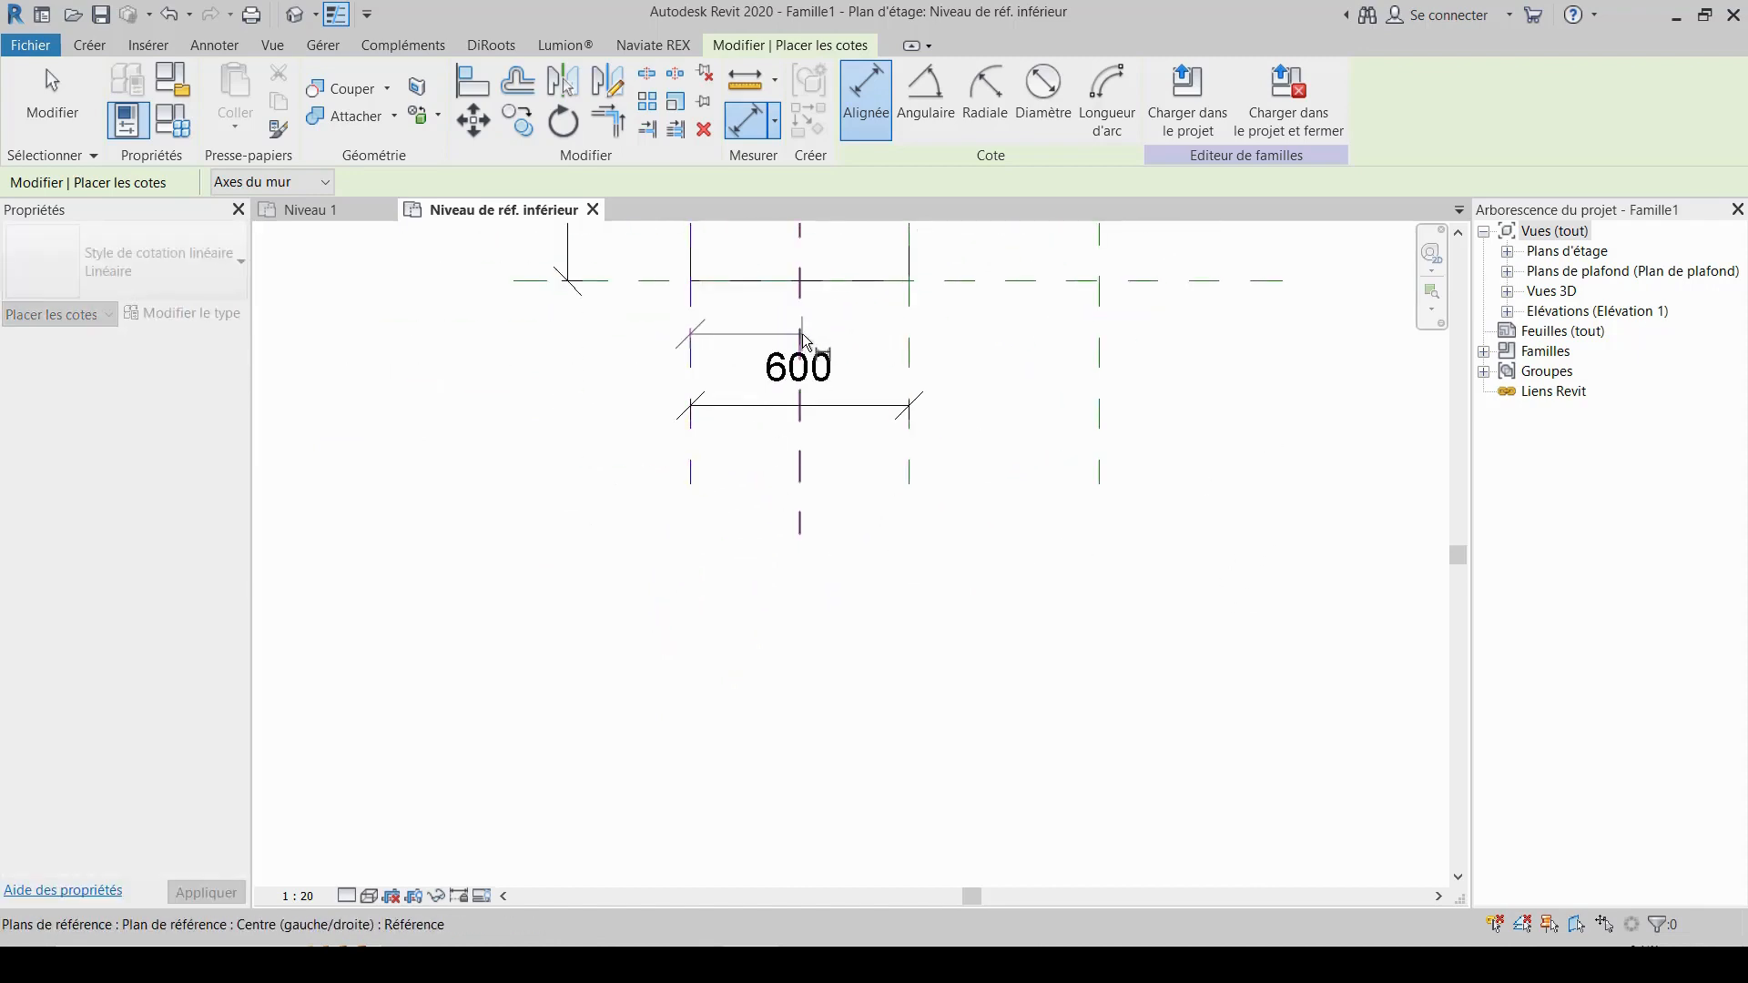
click(861, 338)
- Dimension the distance between the Arrière and Centre G/G reference planes, placed between the profile and the overall depth dimension
scroll(919, 605, down, 2)
middle_drag(922, 606, 950, 790)
scroll(878, 559, up, 1)
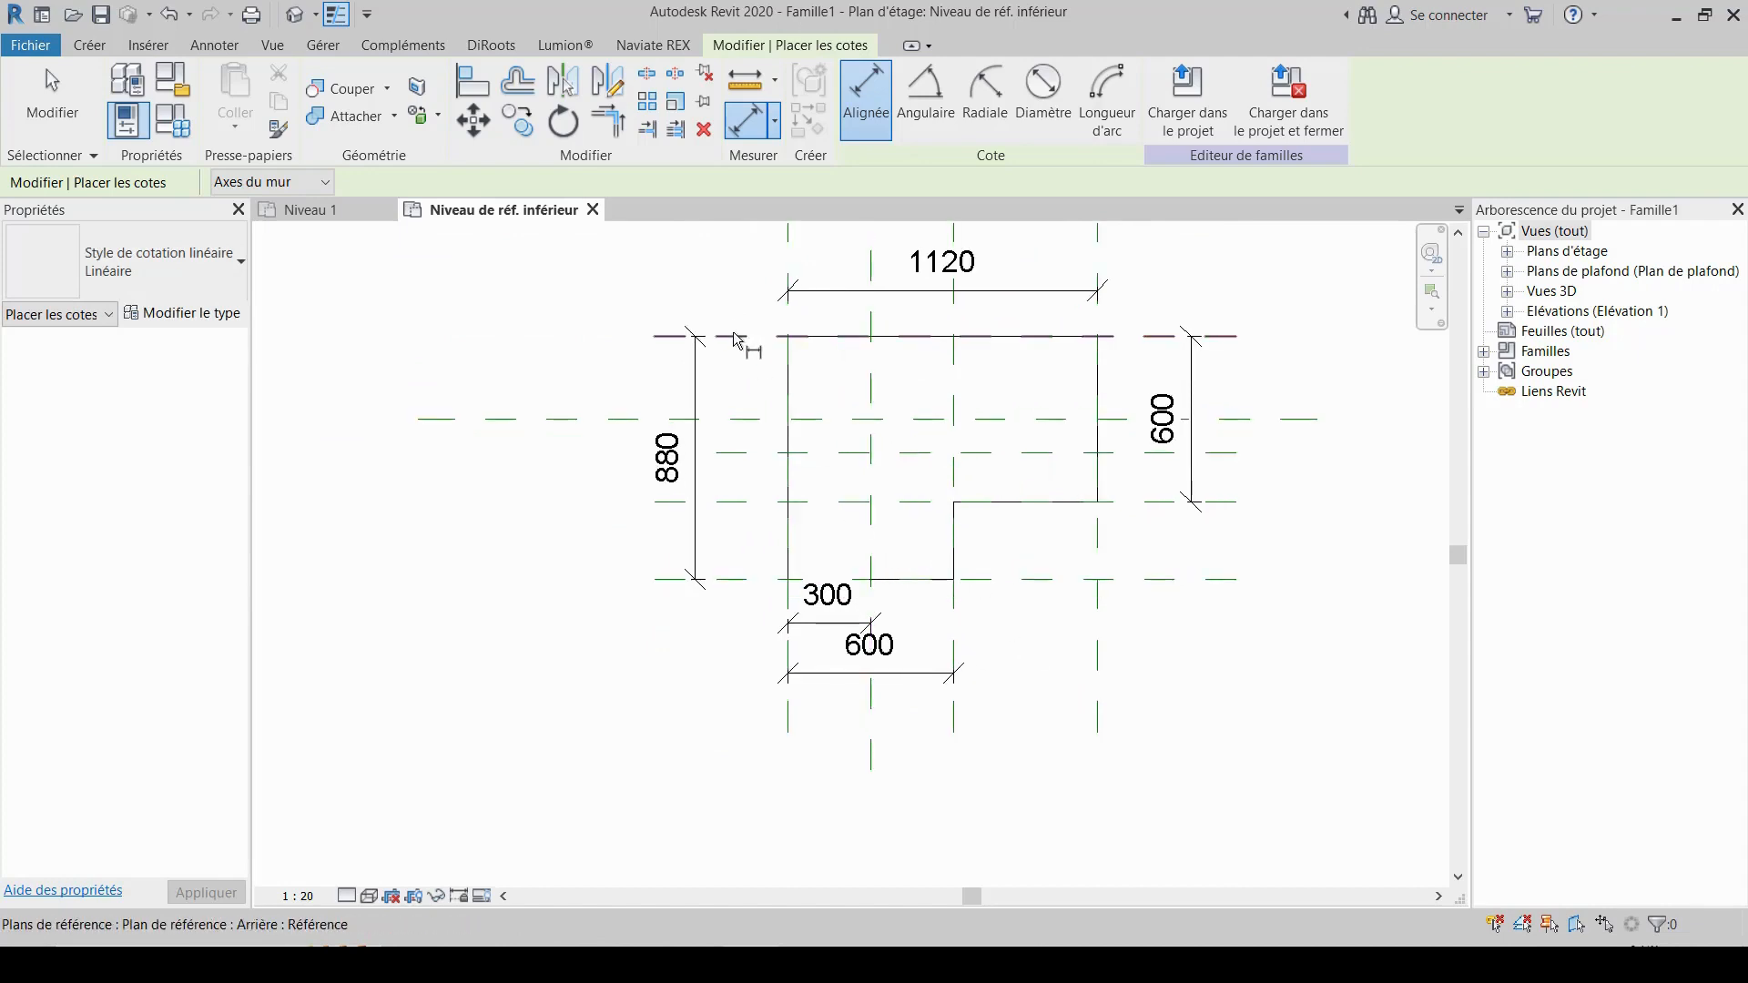
click(734, 391)
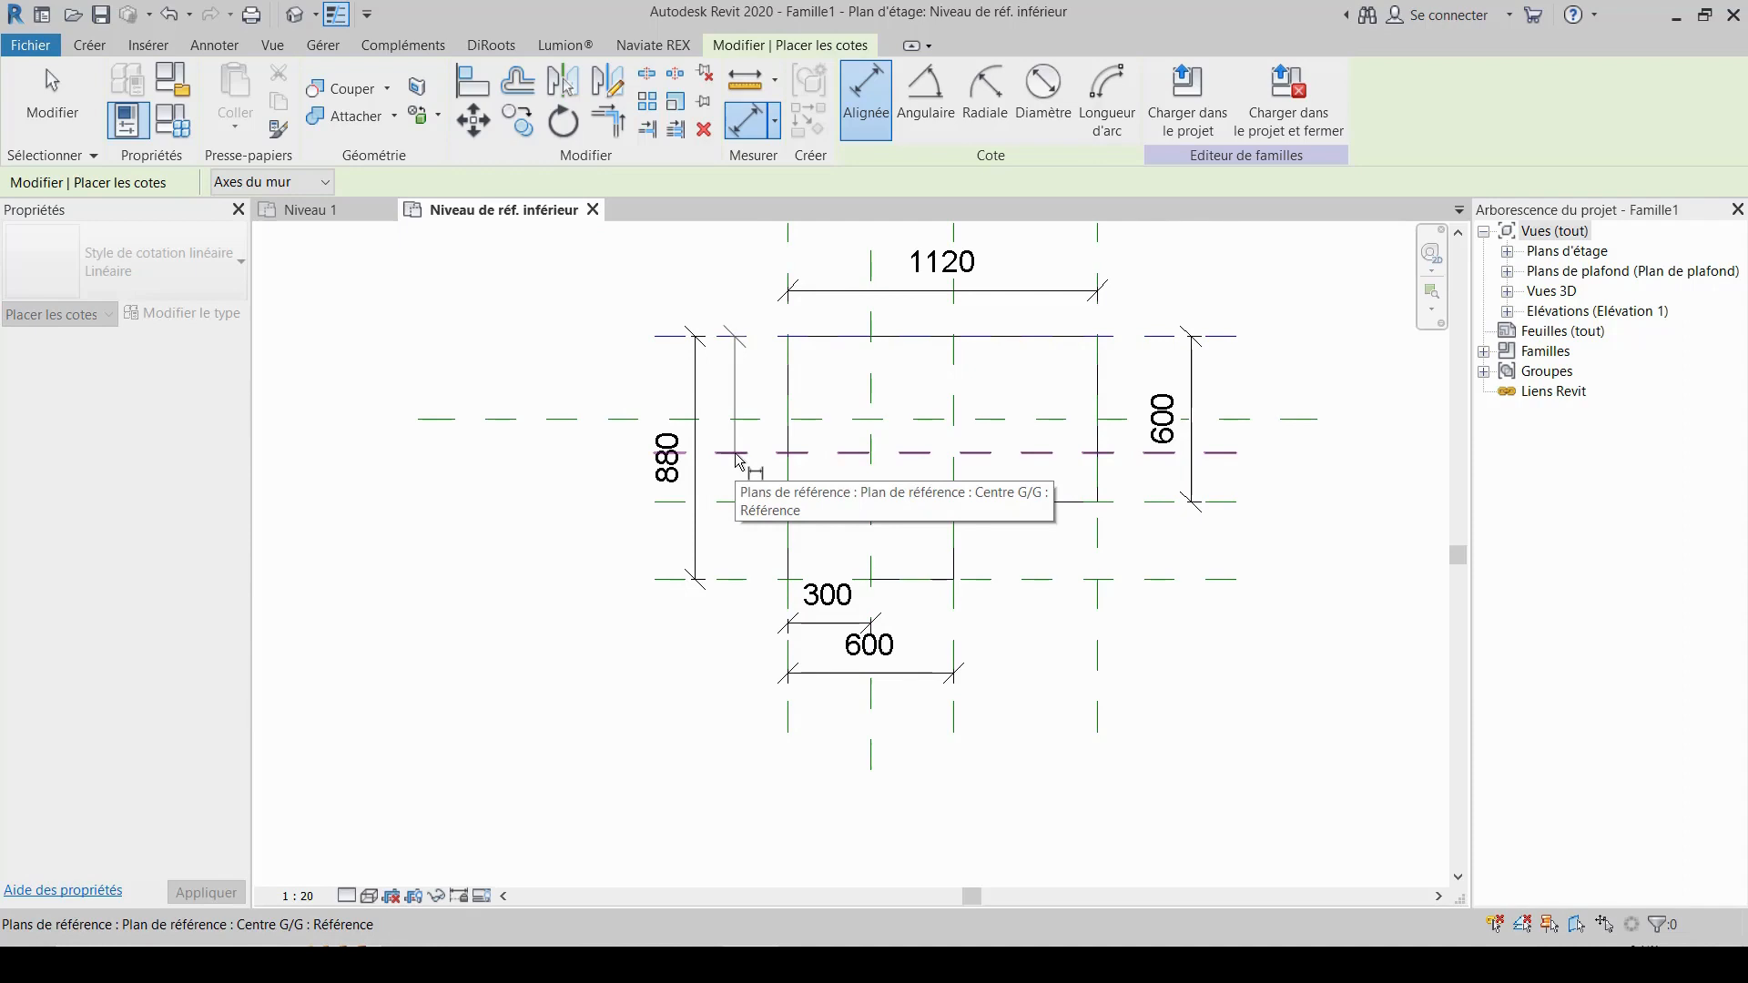
click(763, 338)
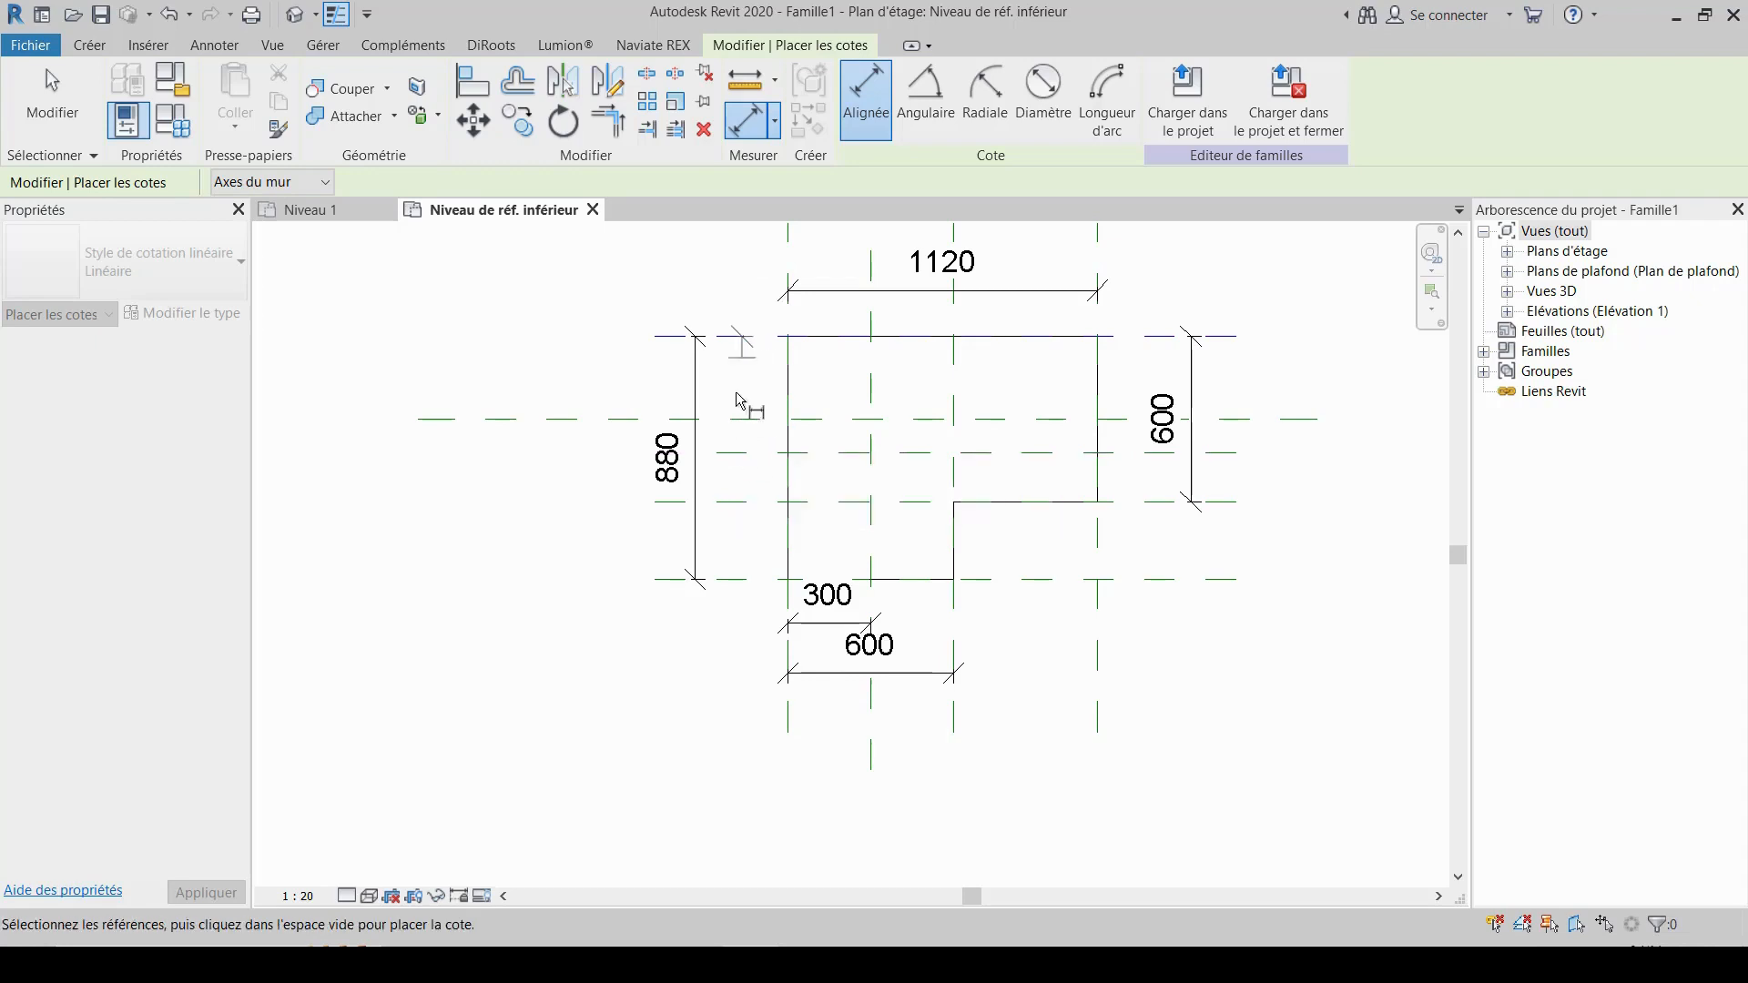
click(742, 453)
click(748, 544)
key(Escape)
key(Escape)
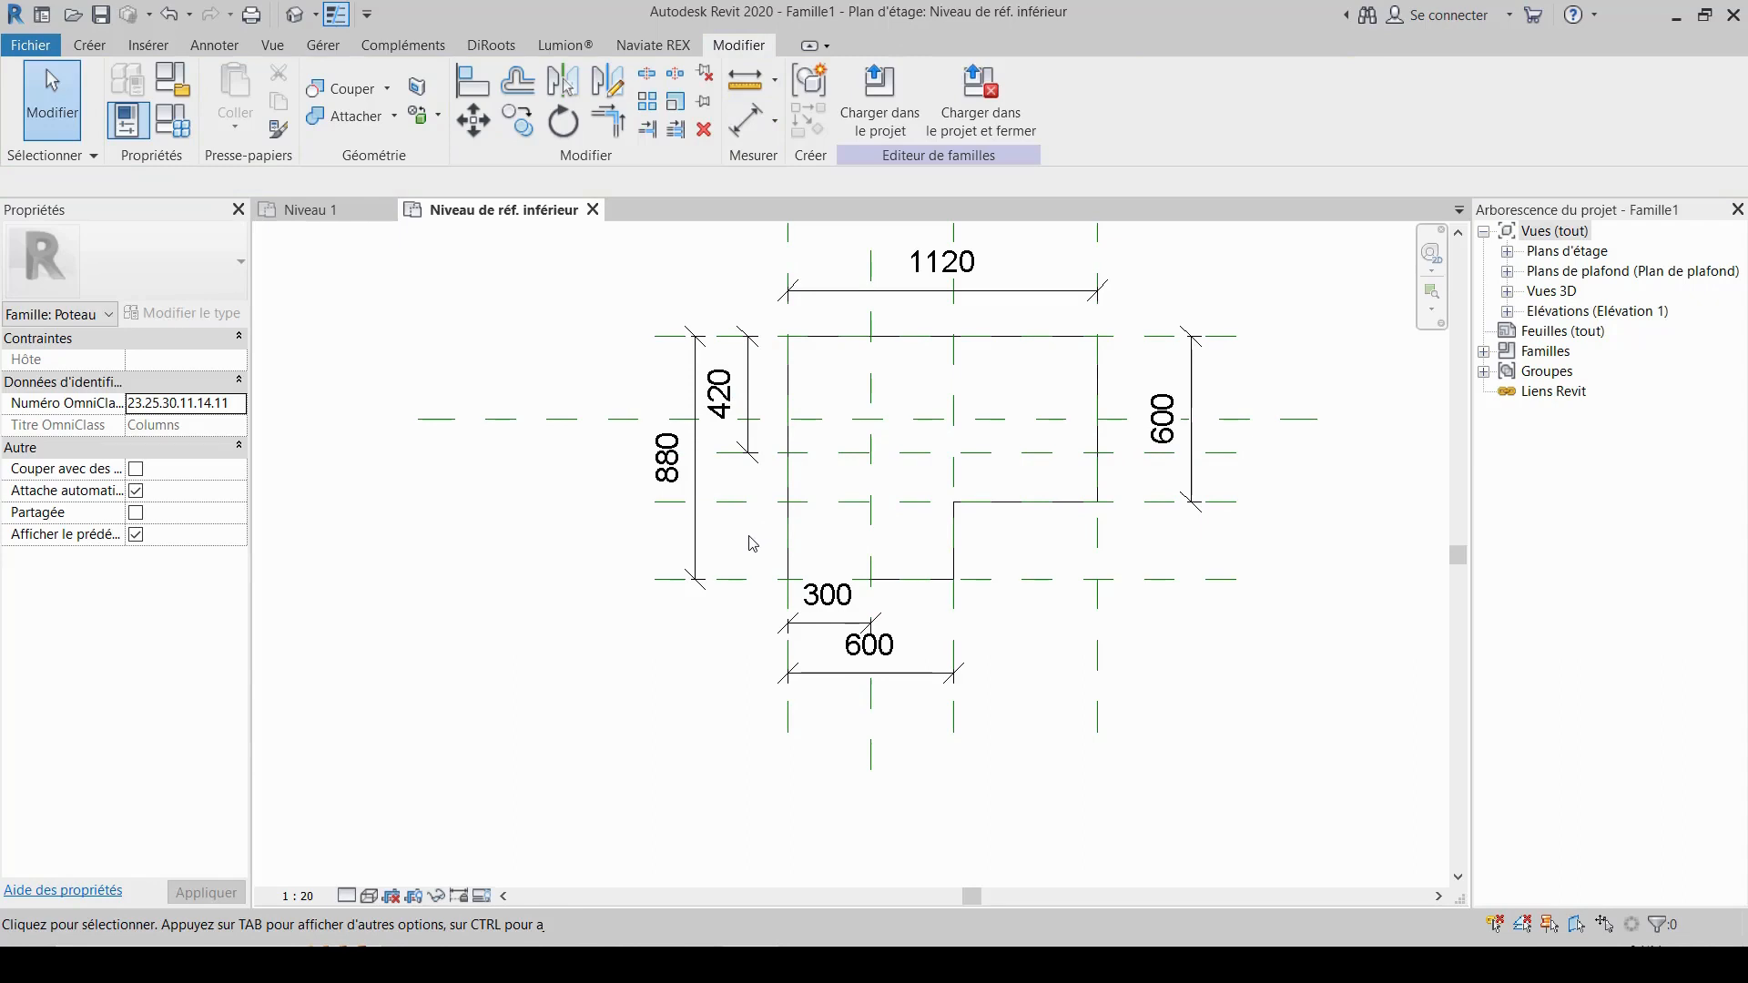
- Label the overall width dimension above the L profile with a new family type parameter named "Longueur (L)"
scroll(751, 539, down, 2)
middle_drag(1233, 447, 1232, 557)
scroll(1158, 440, up, 2)
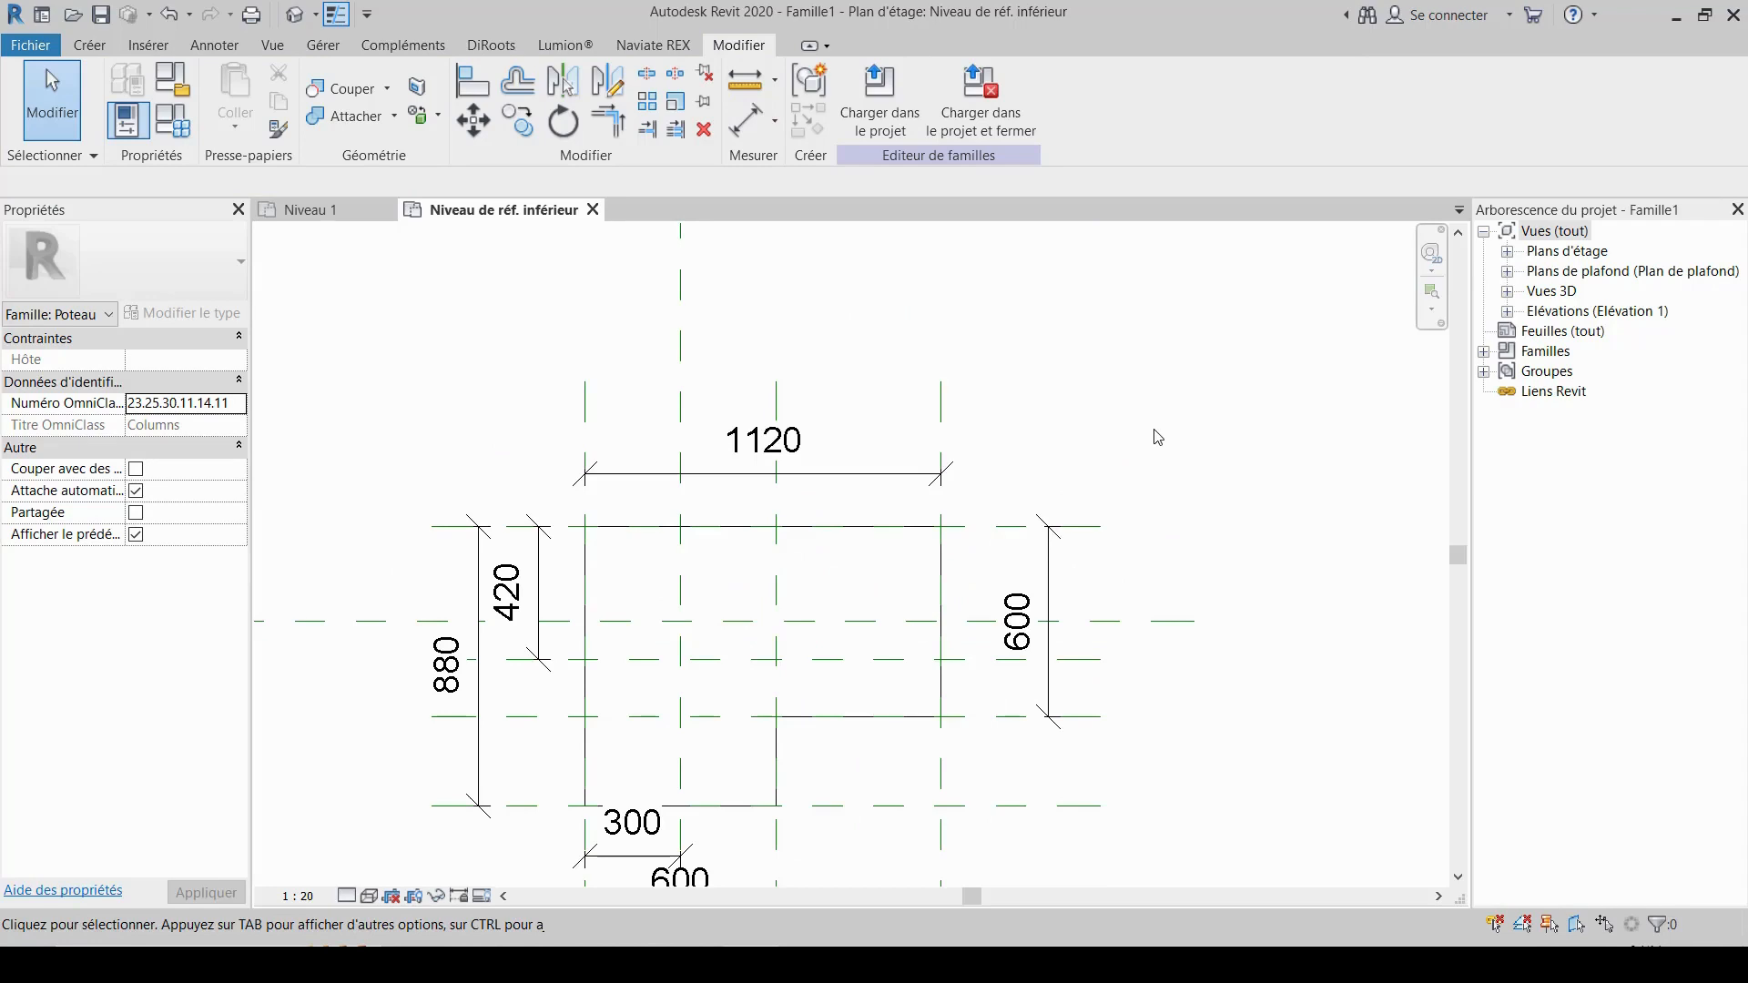
click(788, 444)
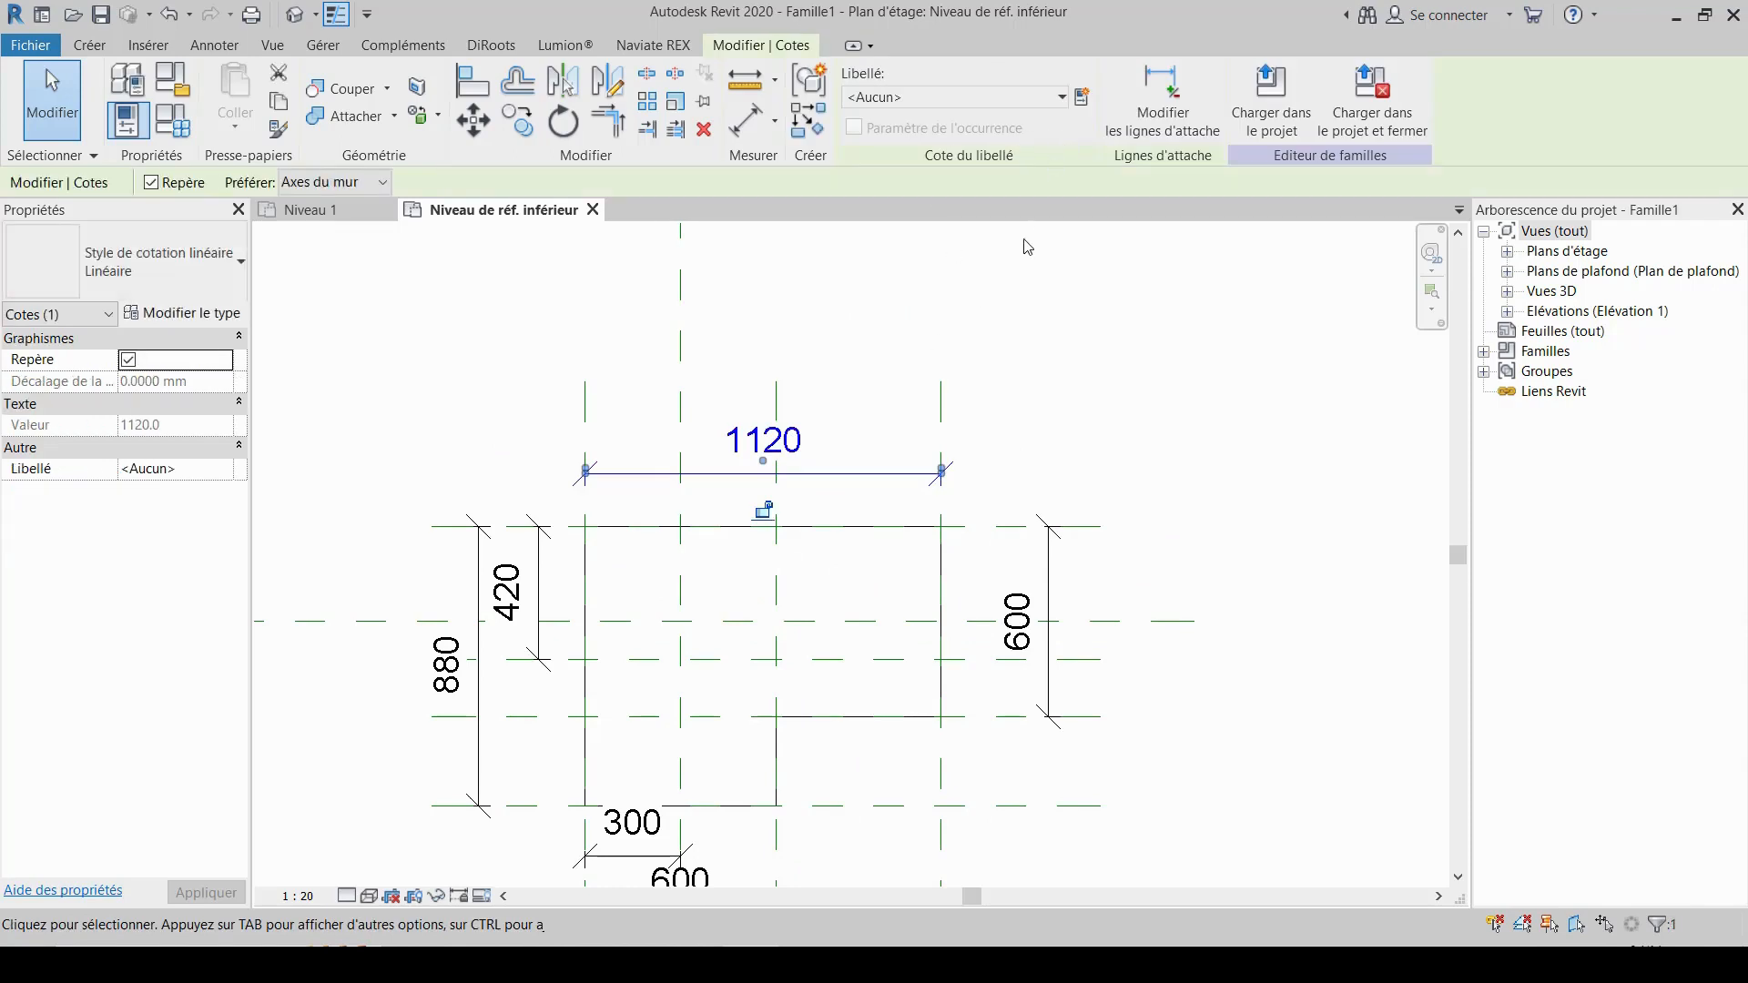
scroll(1138, 375, down, 3)
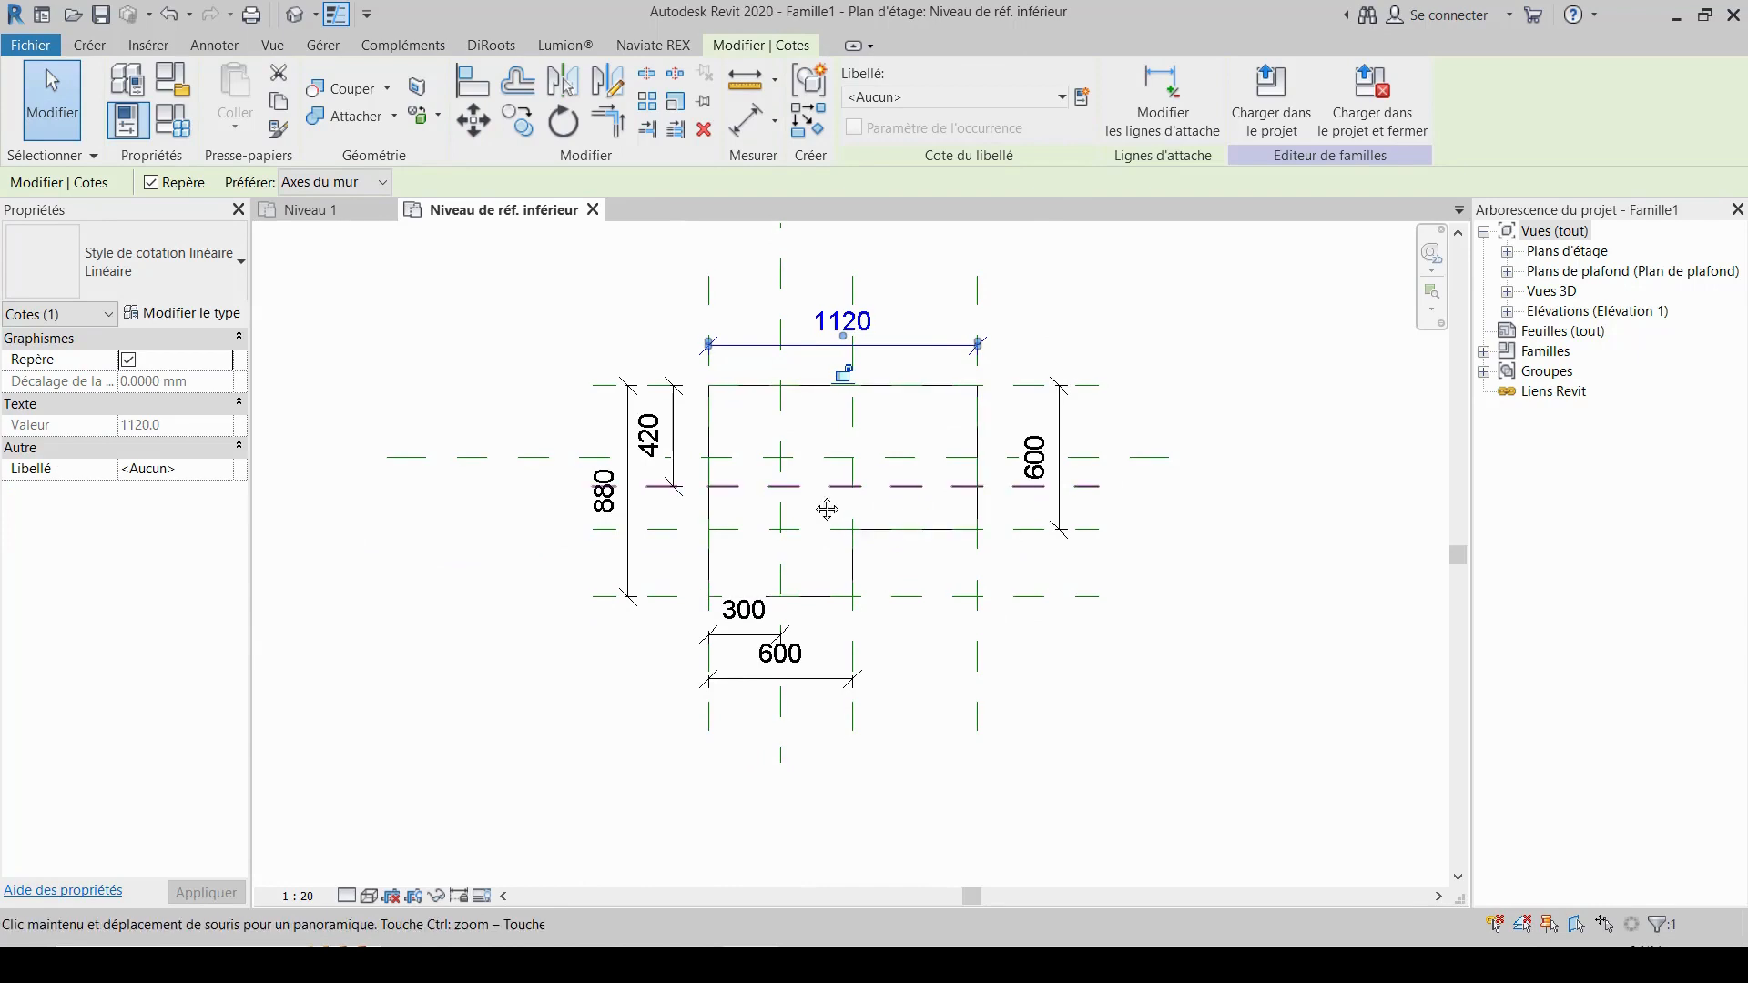
middle_drag(823, 507, 804, 556)
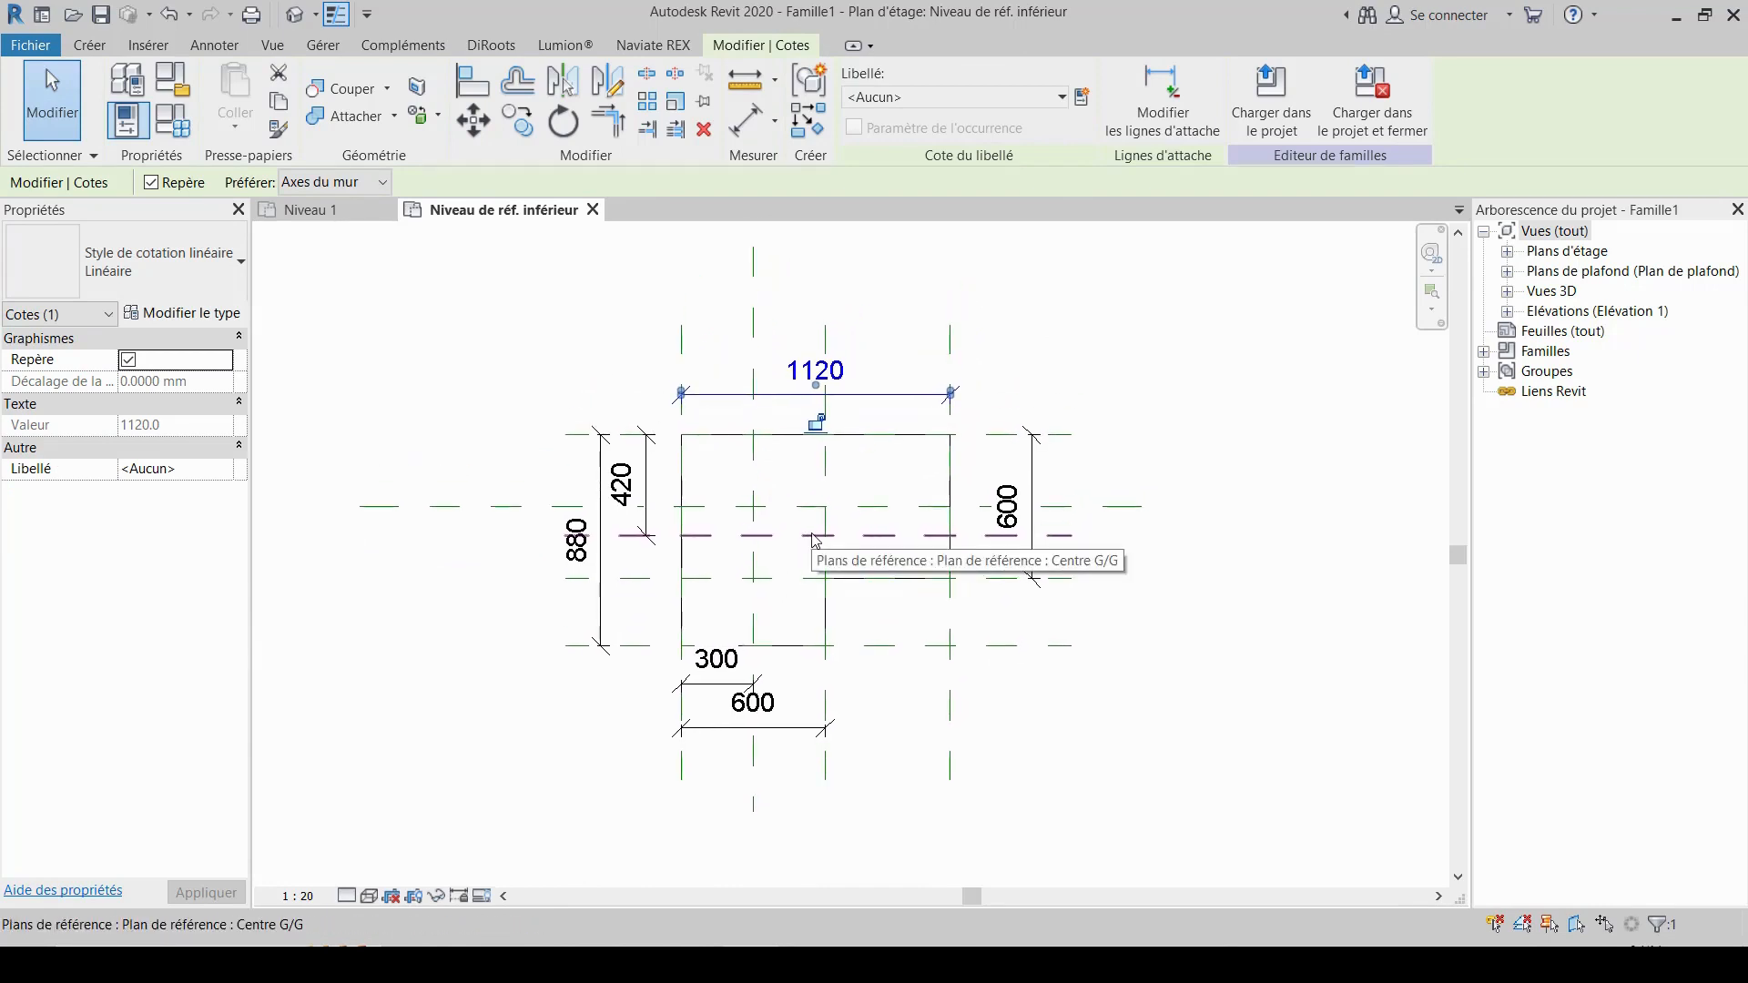
middle_drag(1100, 422, 1109, 487)
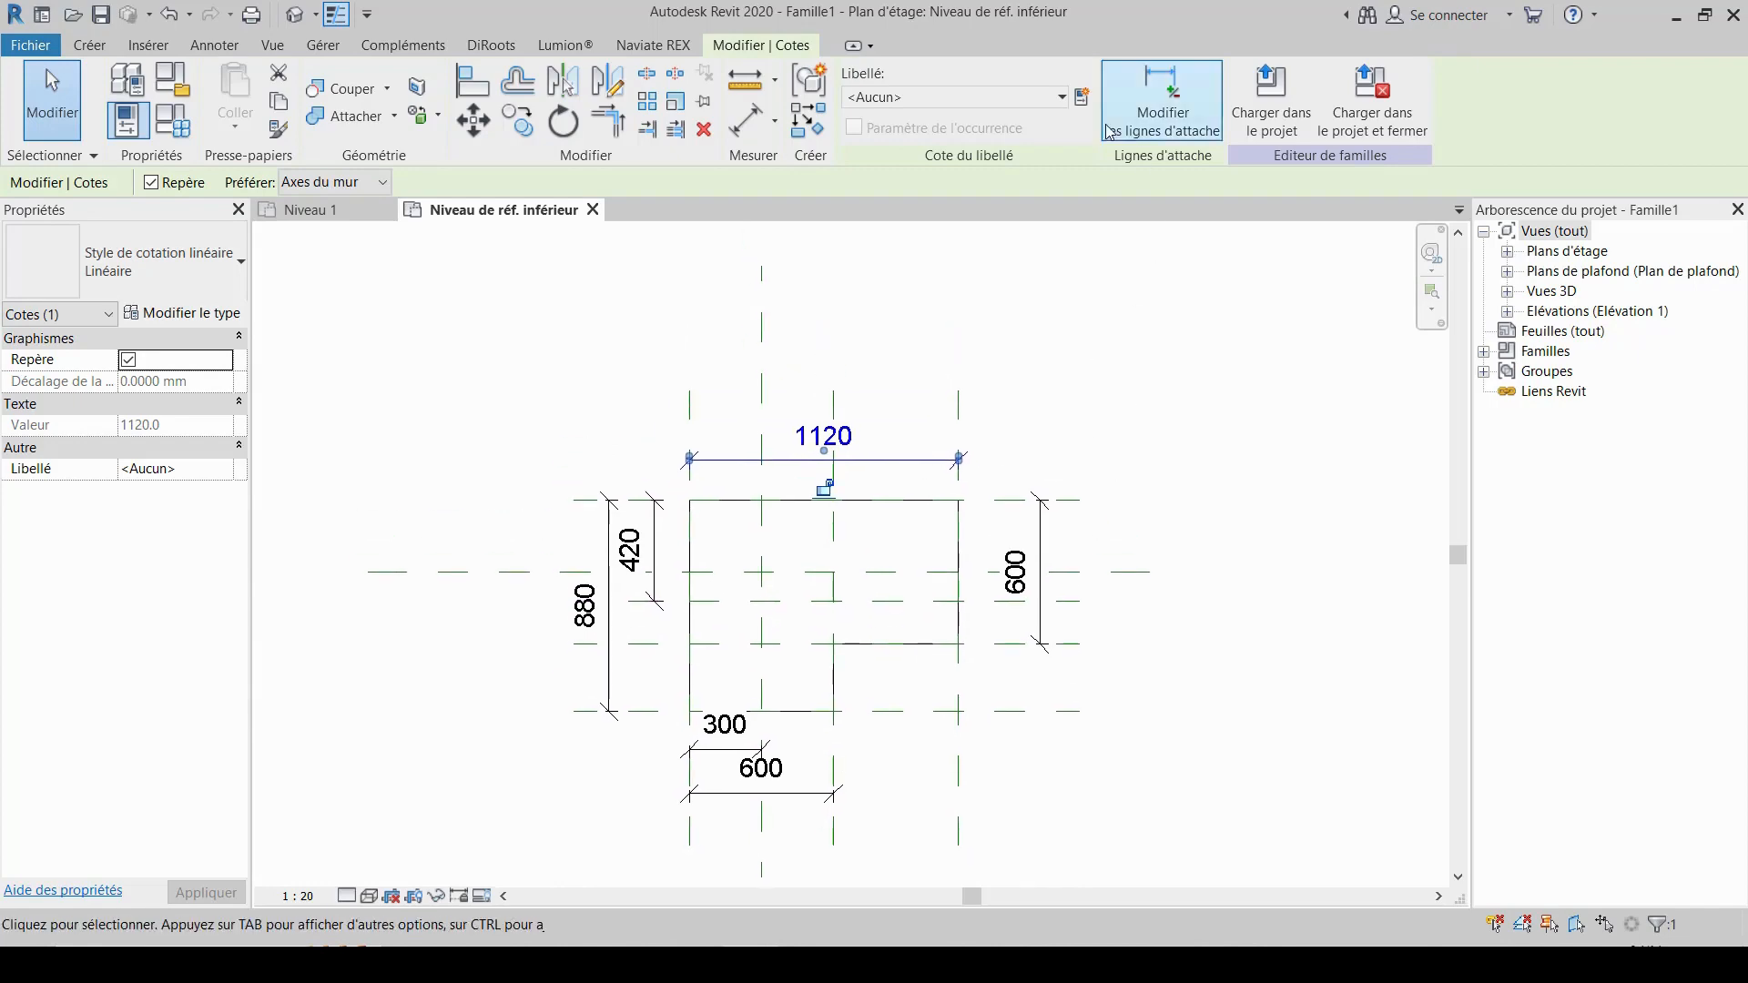
click(1083, 98)
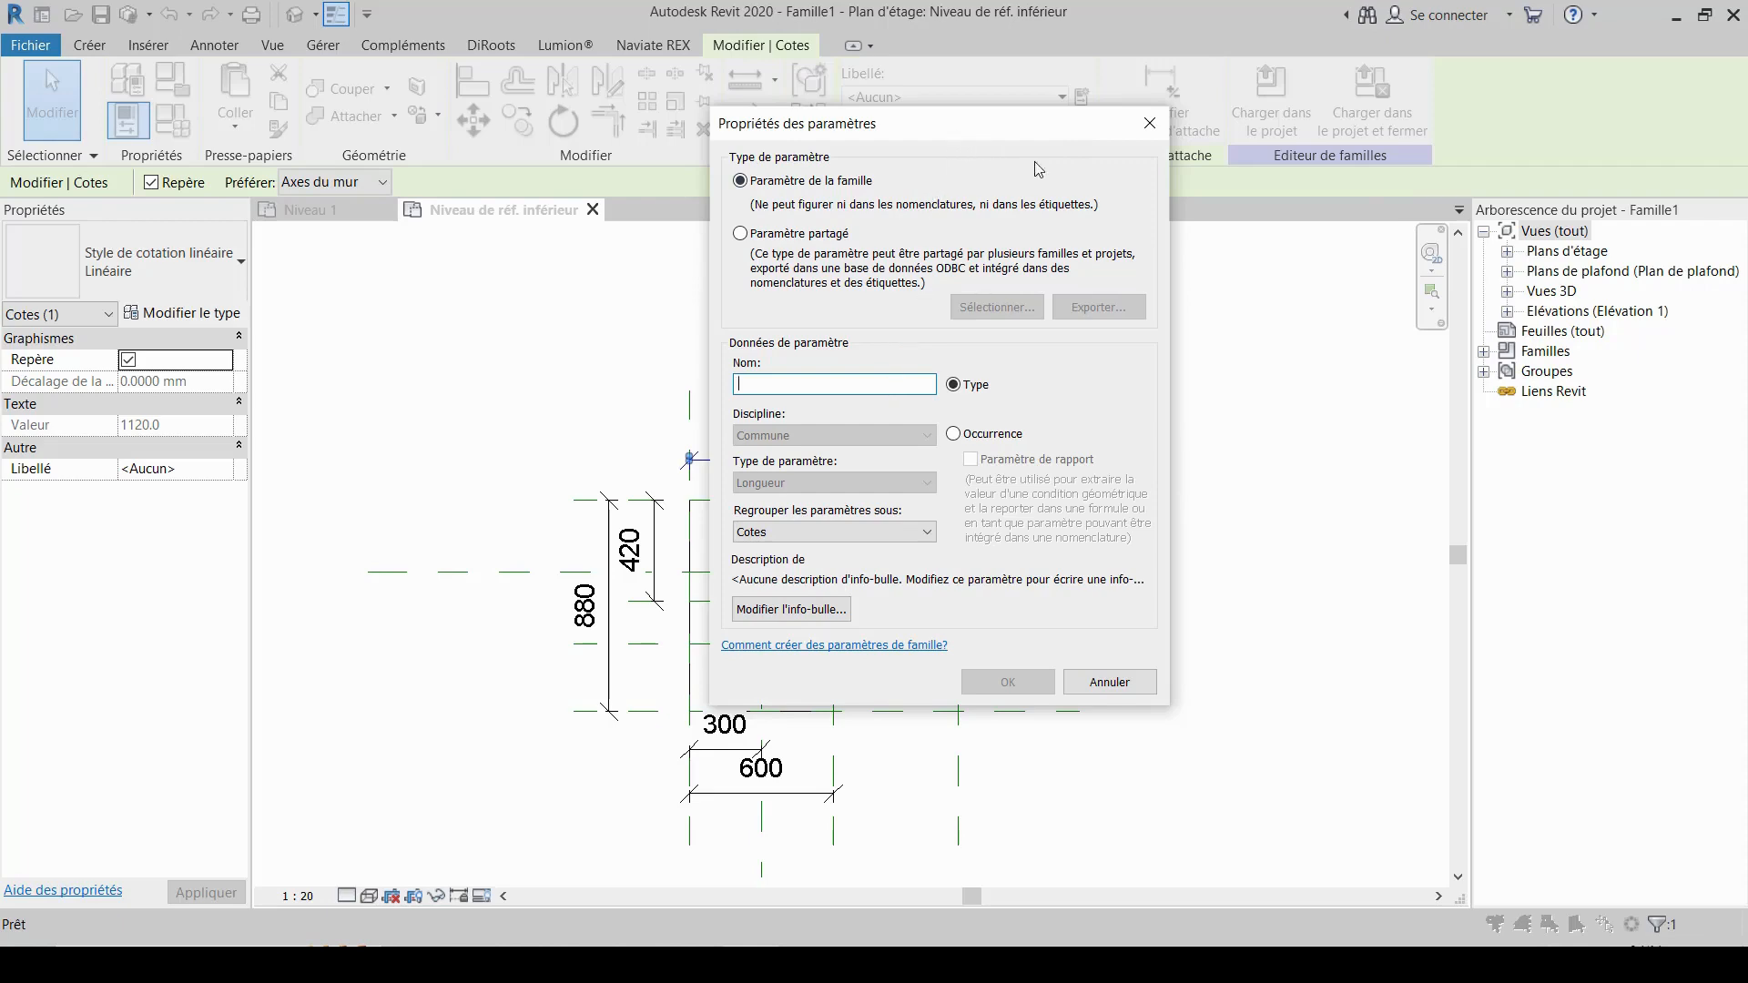
drag(956, 132, 1083, 31)
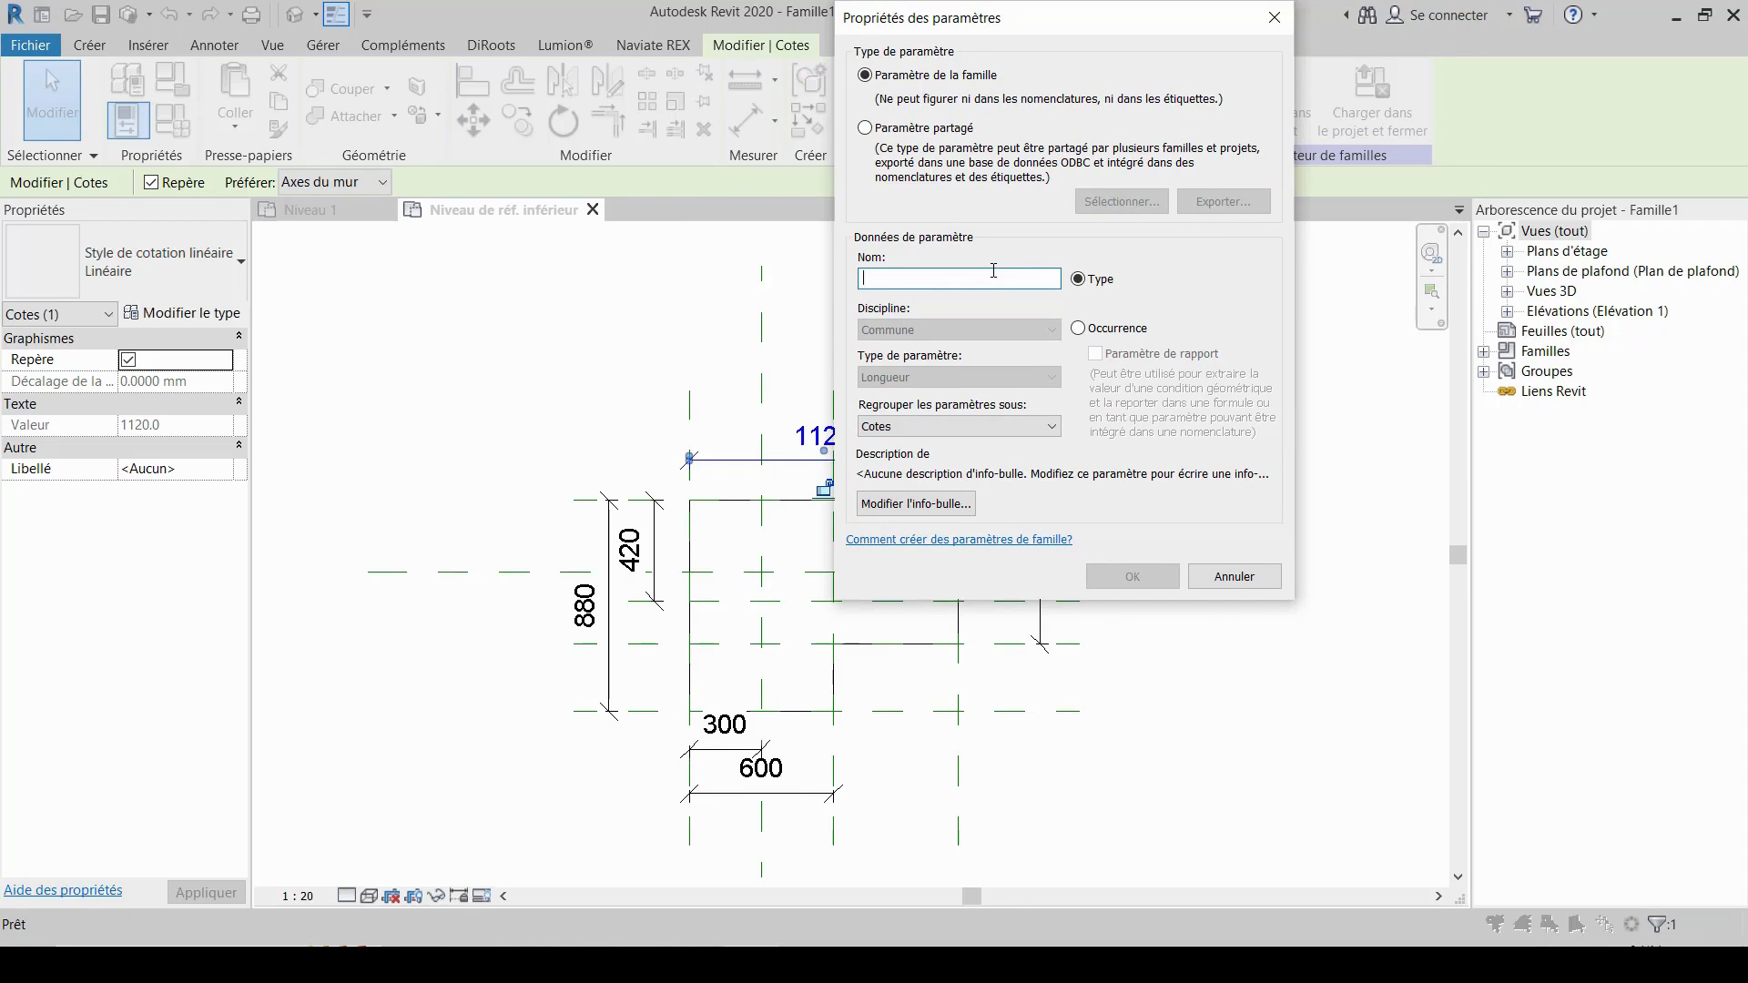
text(Long)
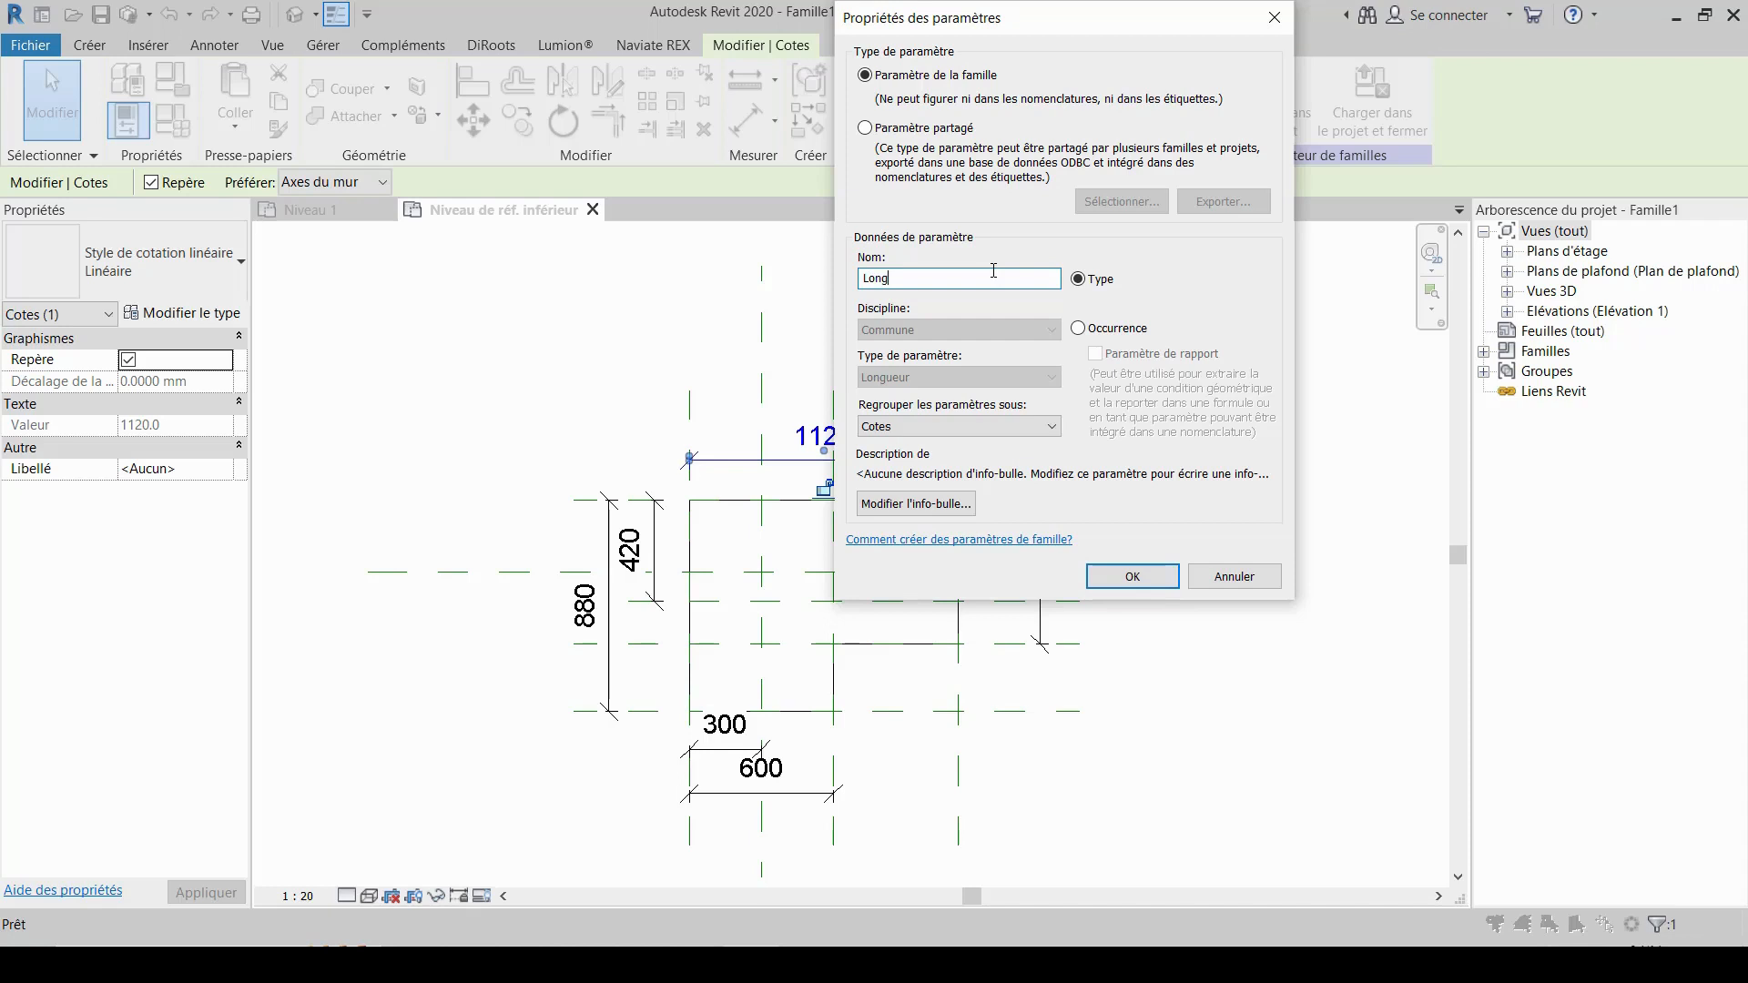
text(ueru)
key(BackSpace)
key(BackSpace)
text(ur)
click(1149, 580)
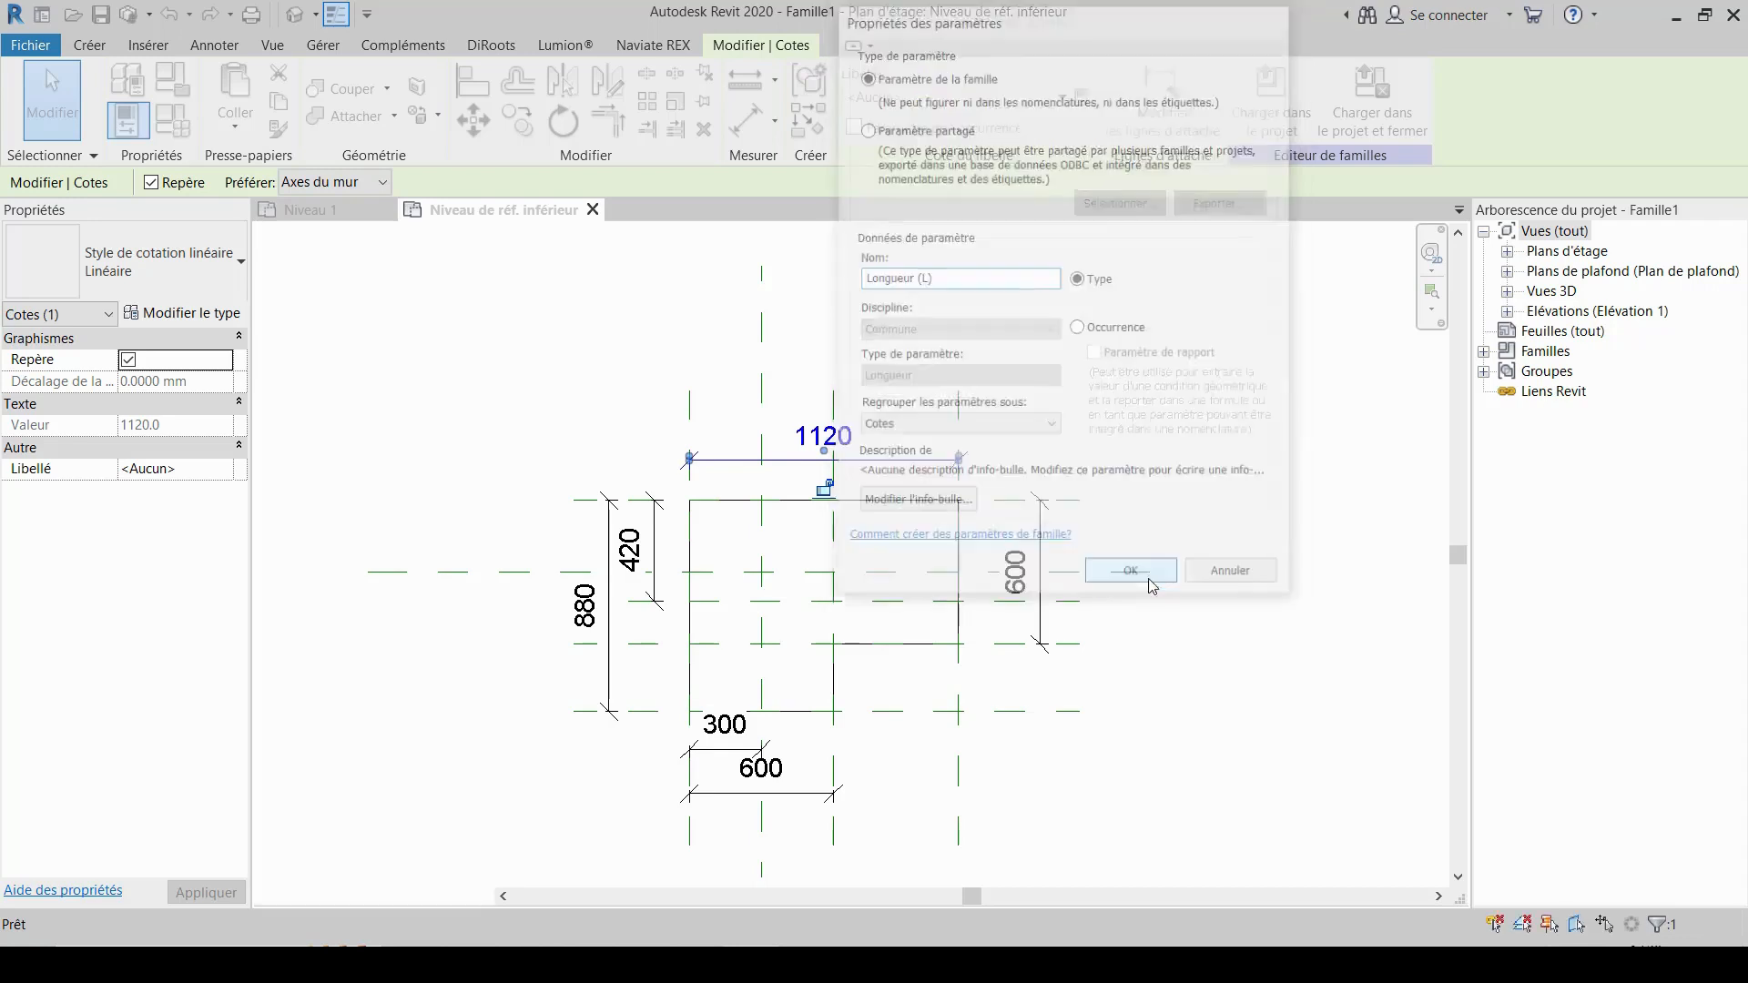
scroll(1092, 425, down, 1)
middle_drag(1073, 390, 1046, 325)
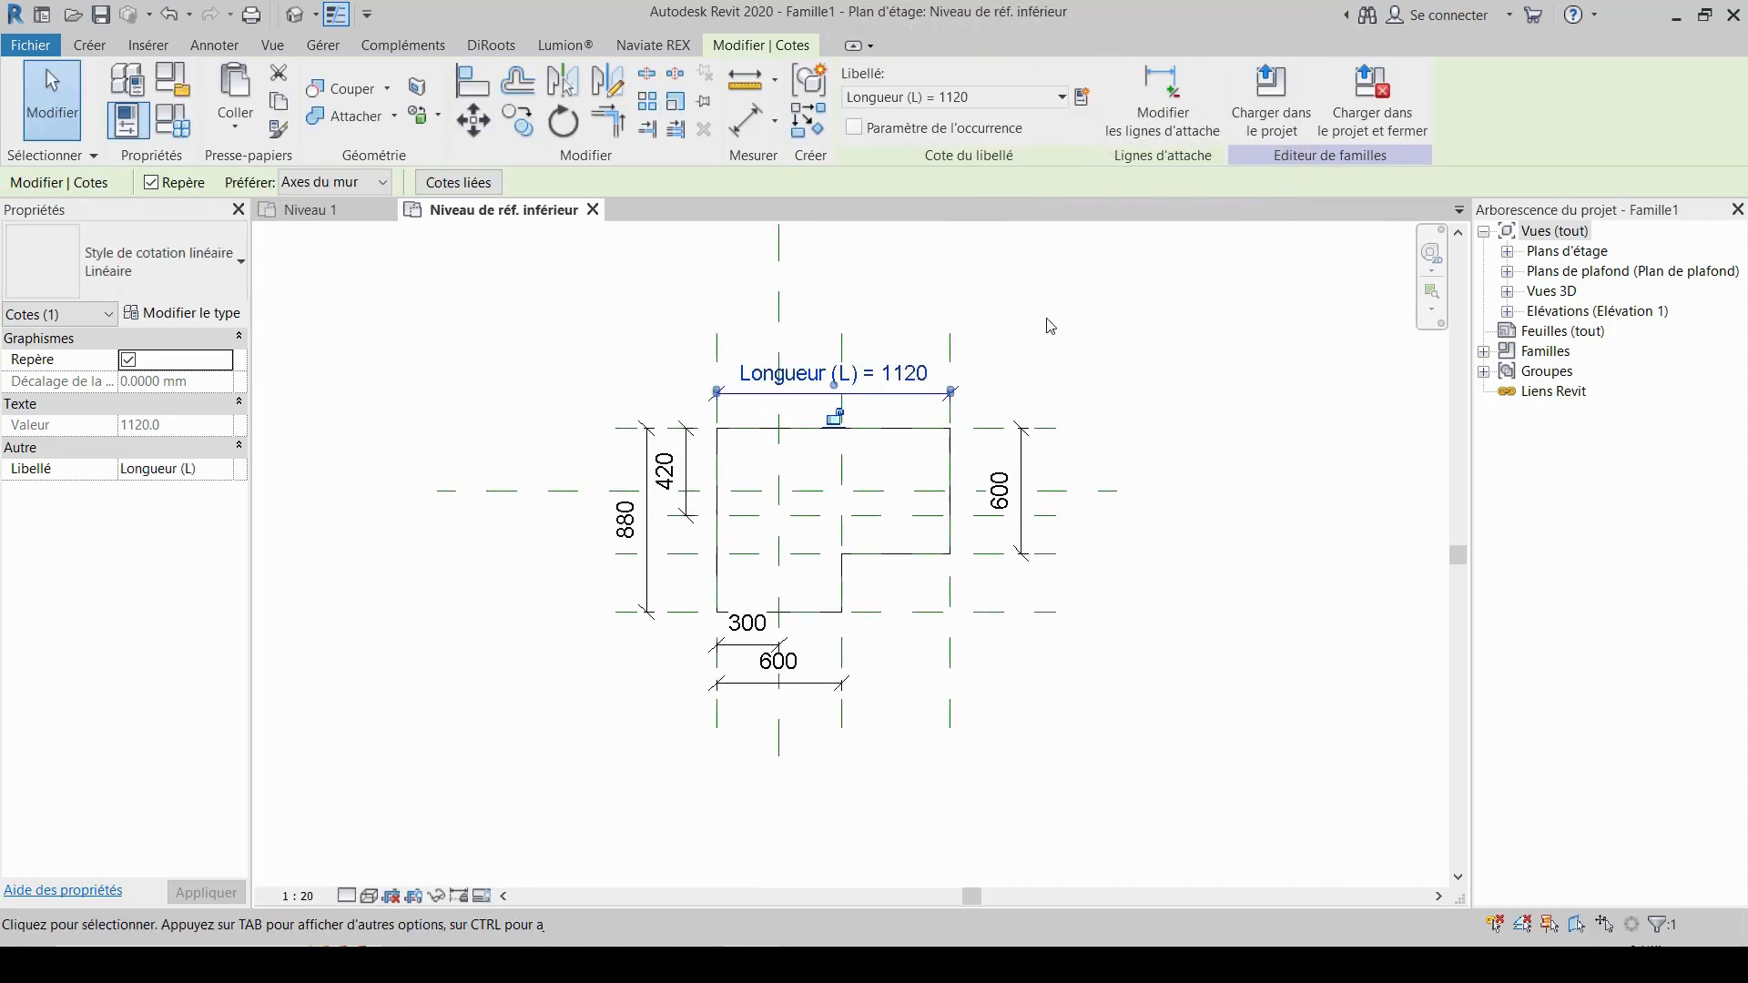
click(1223, 350)
- Label the overall depth dimension beside the L profile with a new family type parameter named "Hauteur (h)"
middle_drag(1187, 515, 1221, 457)
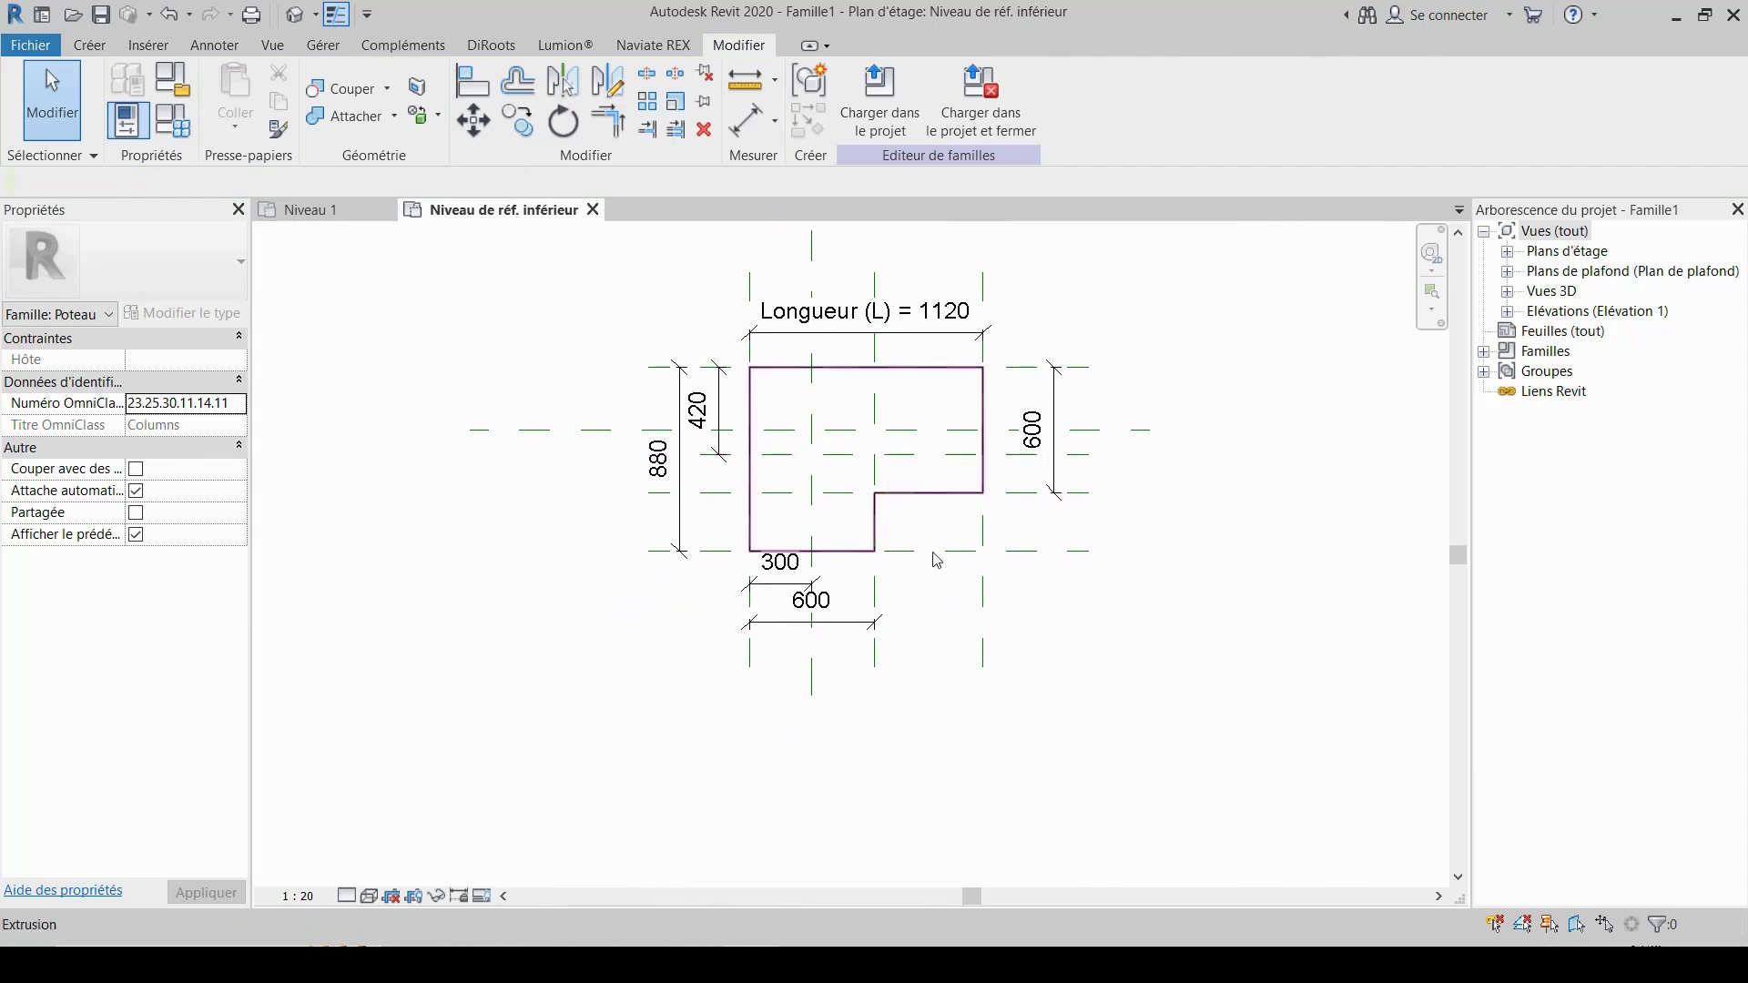
scroll(920, 541, up, 2)
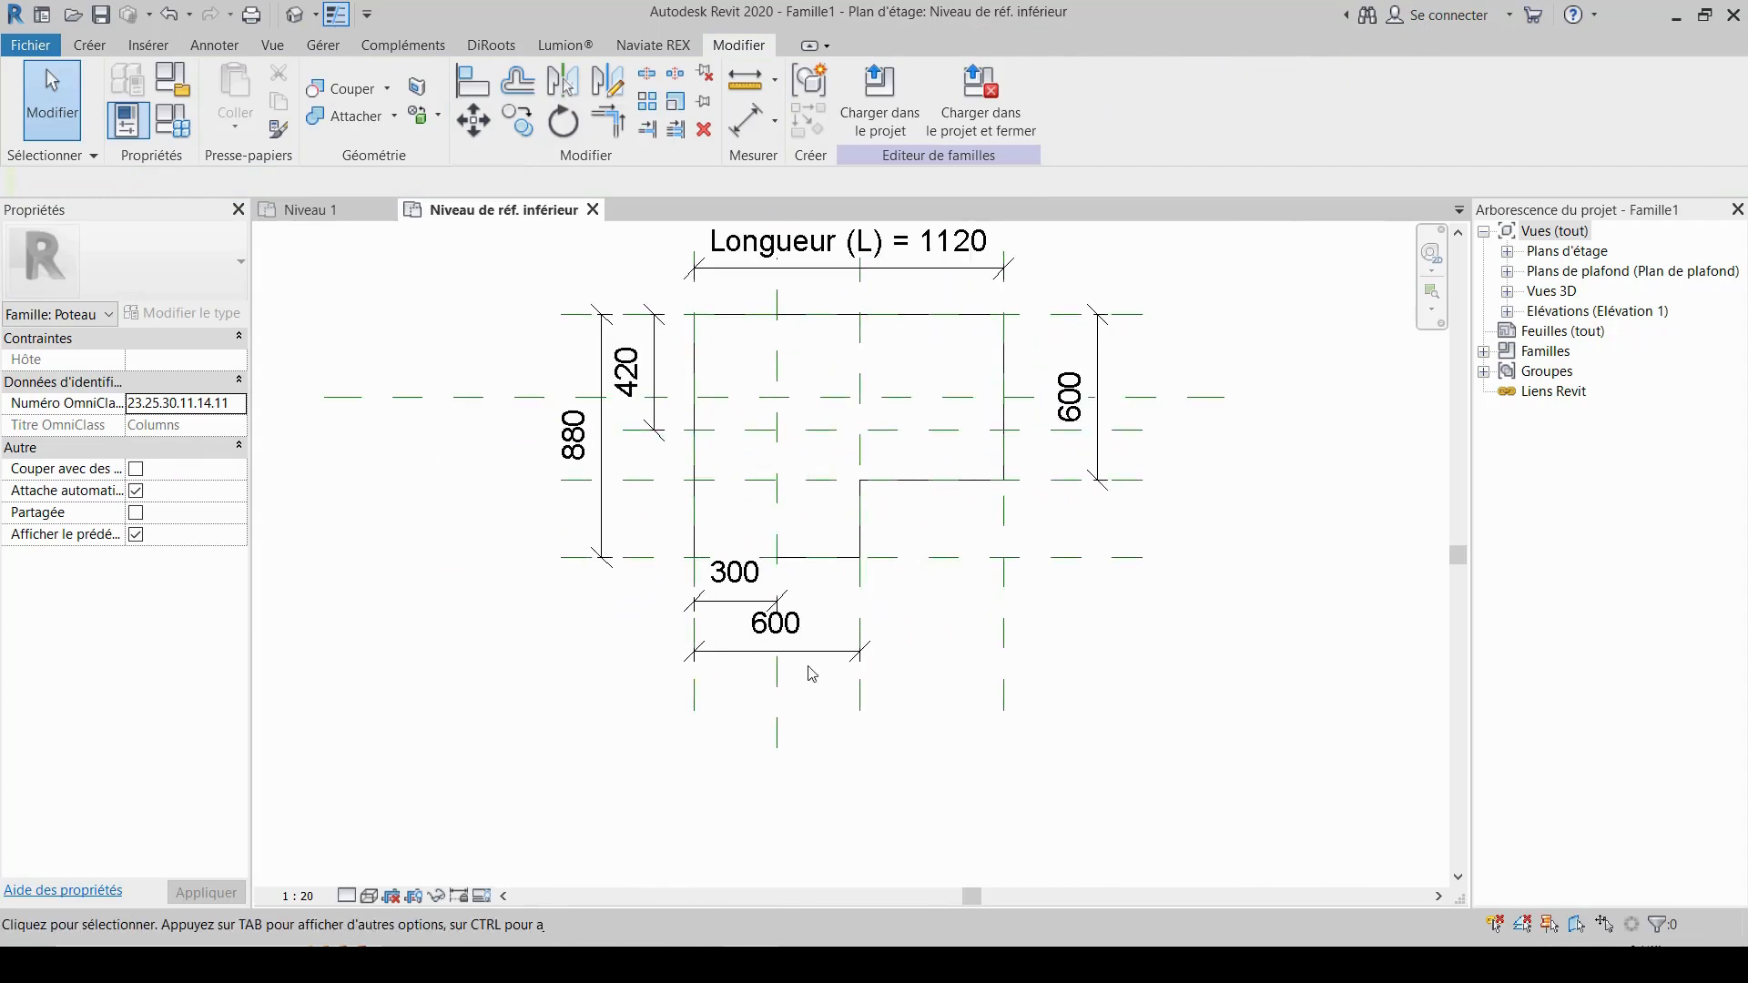
click(582, 440)
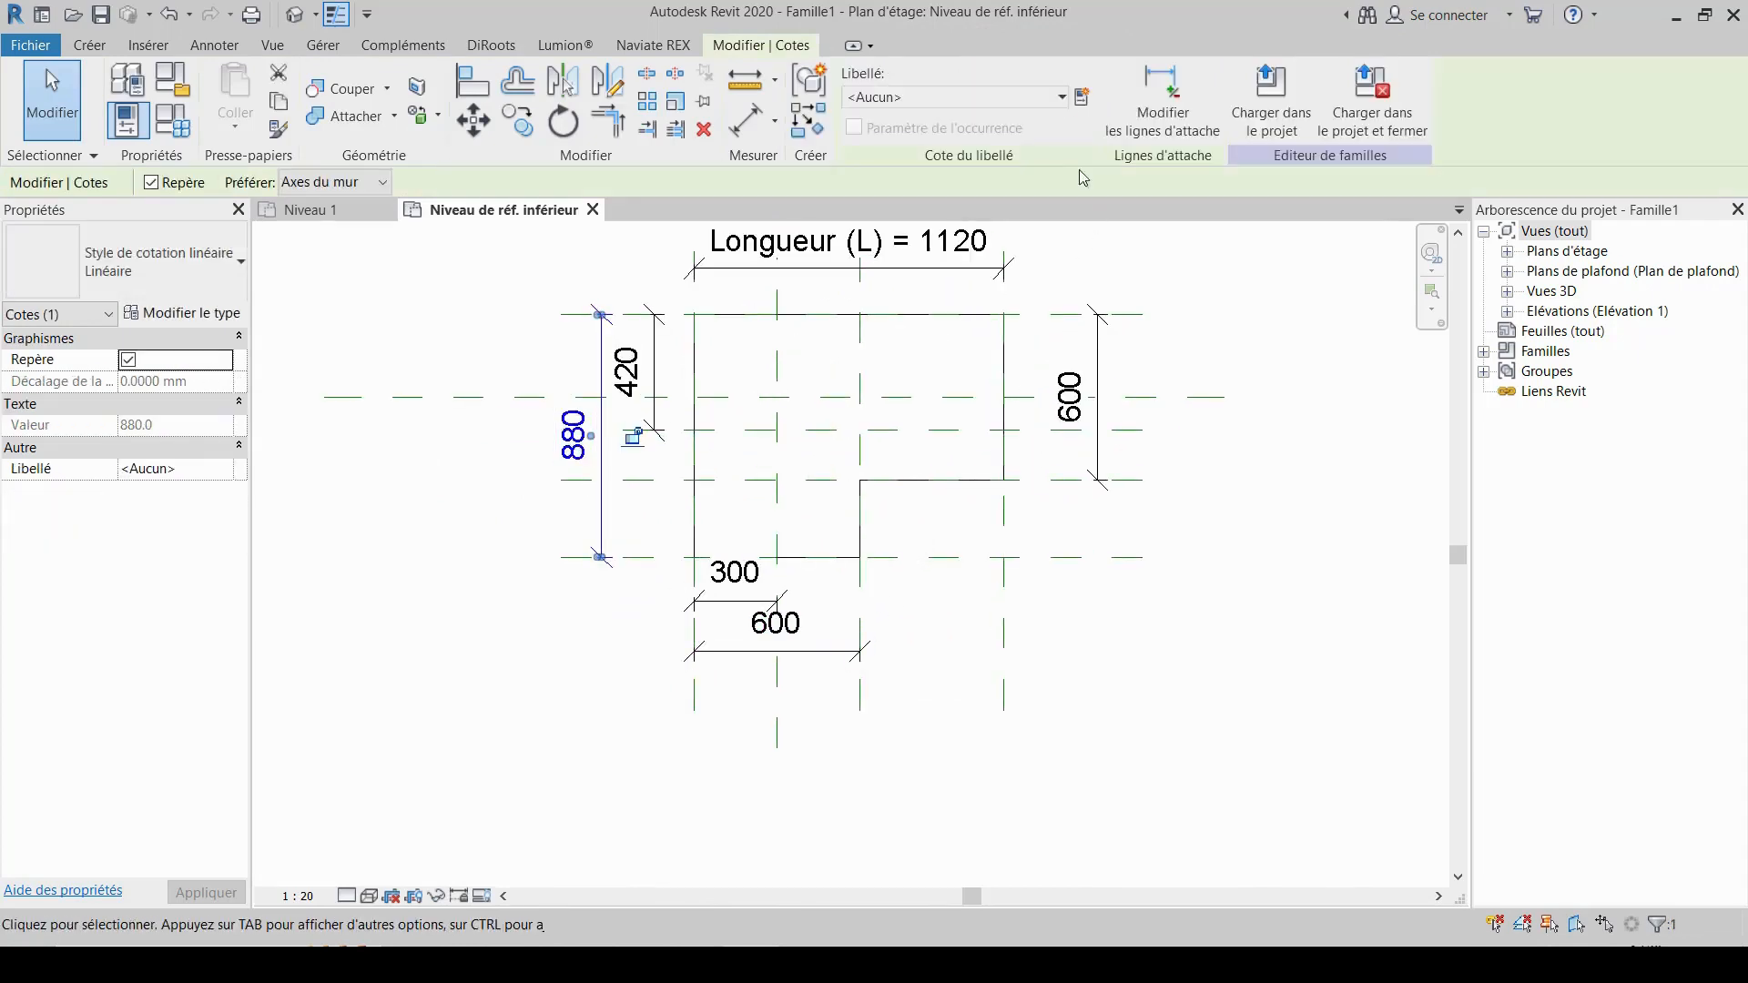
click(1081, 97)
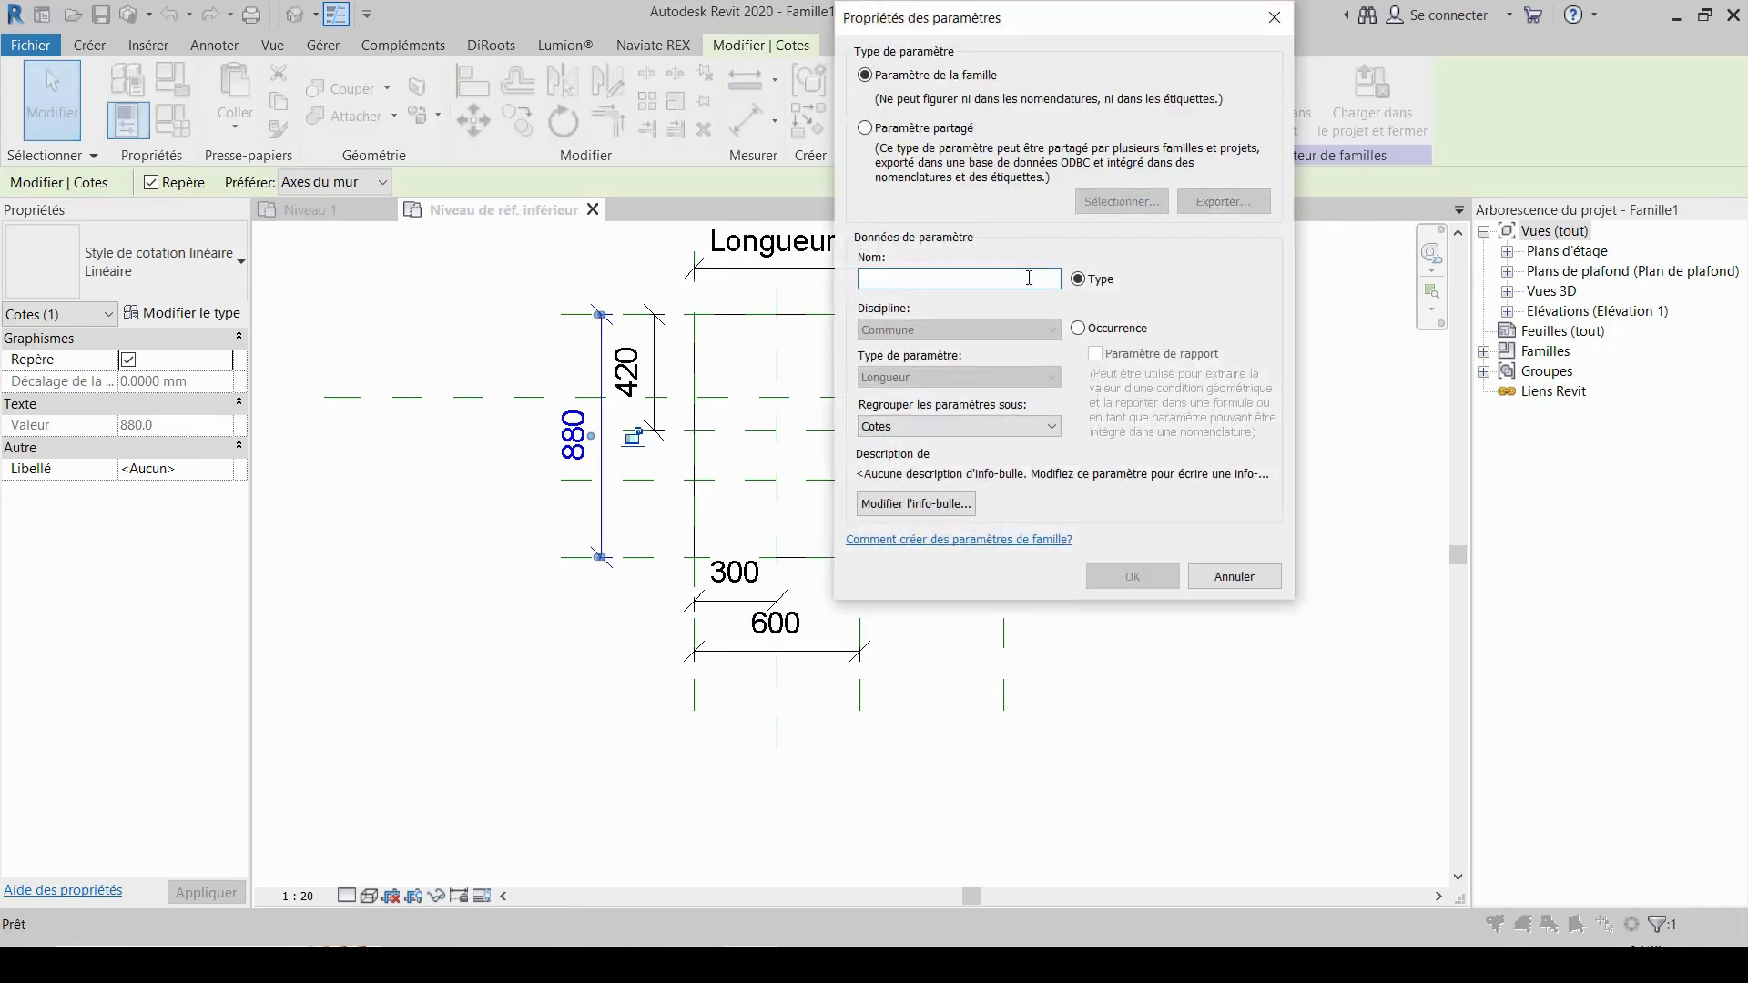
text(Haut)
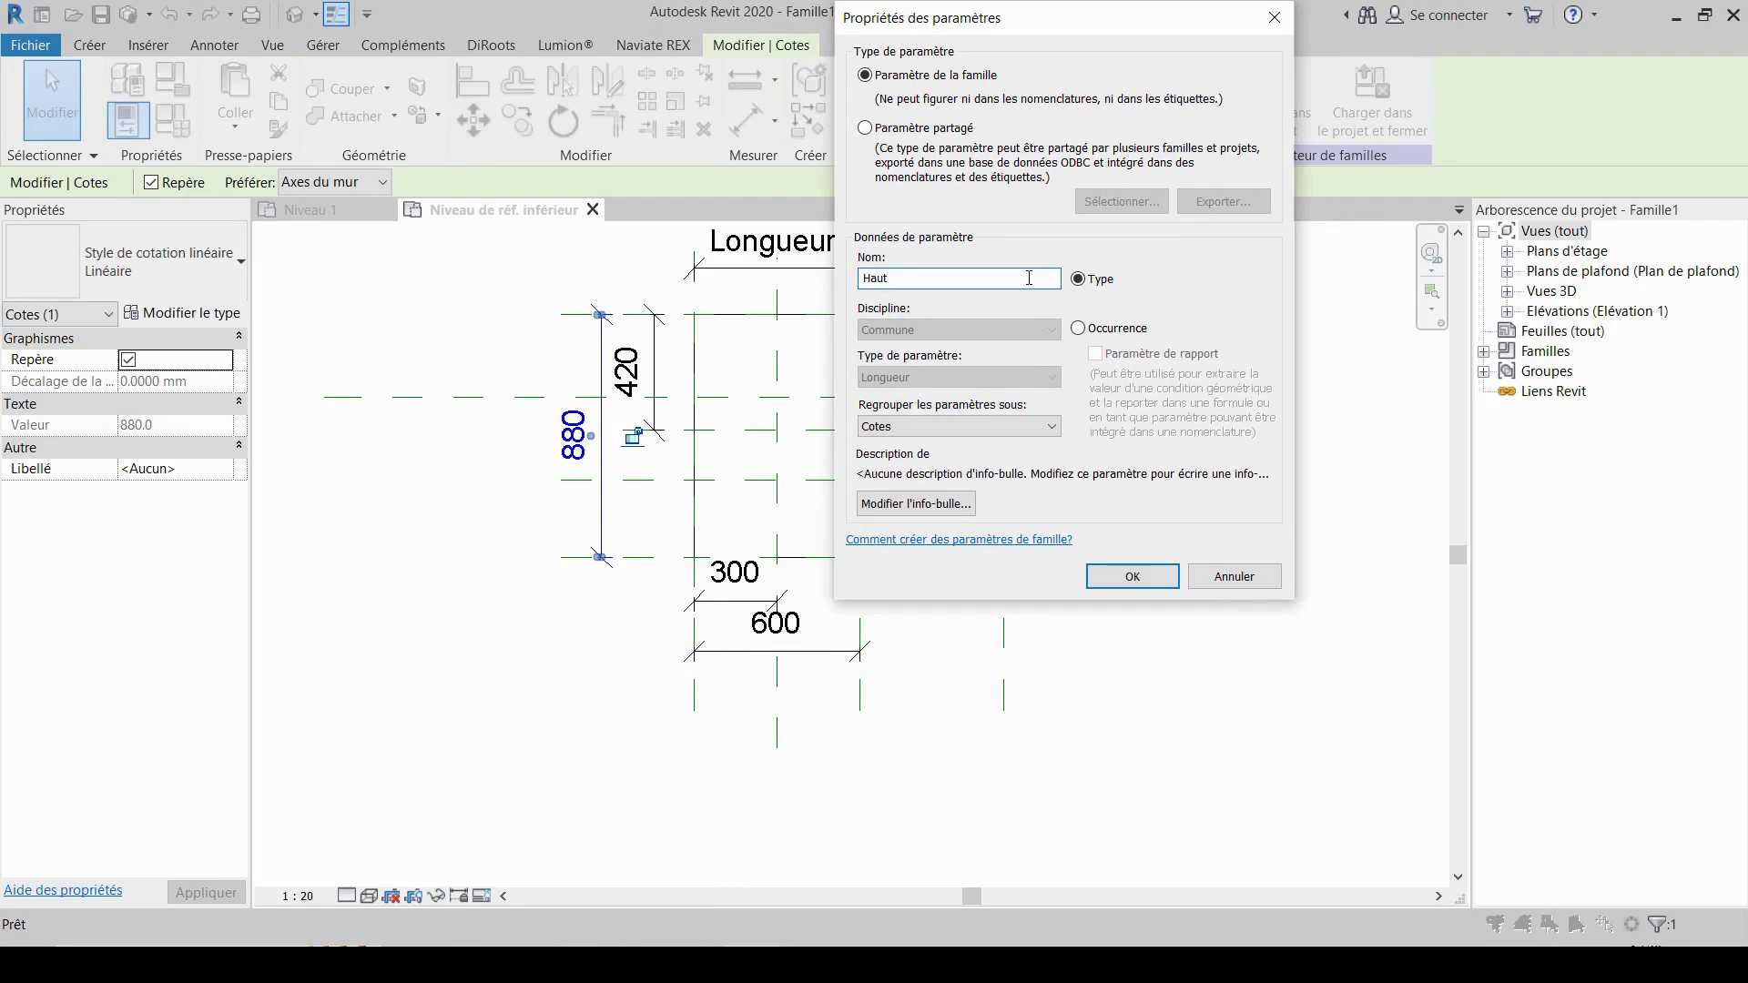
text(eu)
text(T)
key(BackSpace)
text((h))
click(1131, 576)
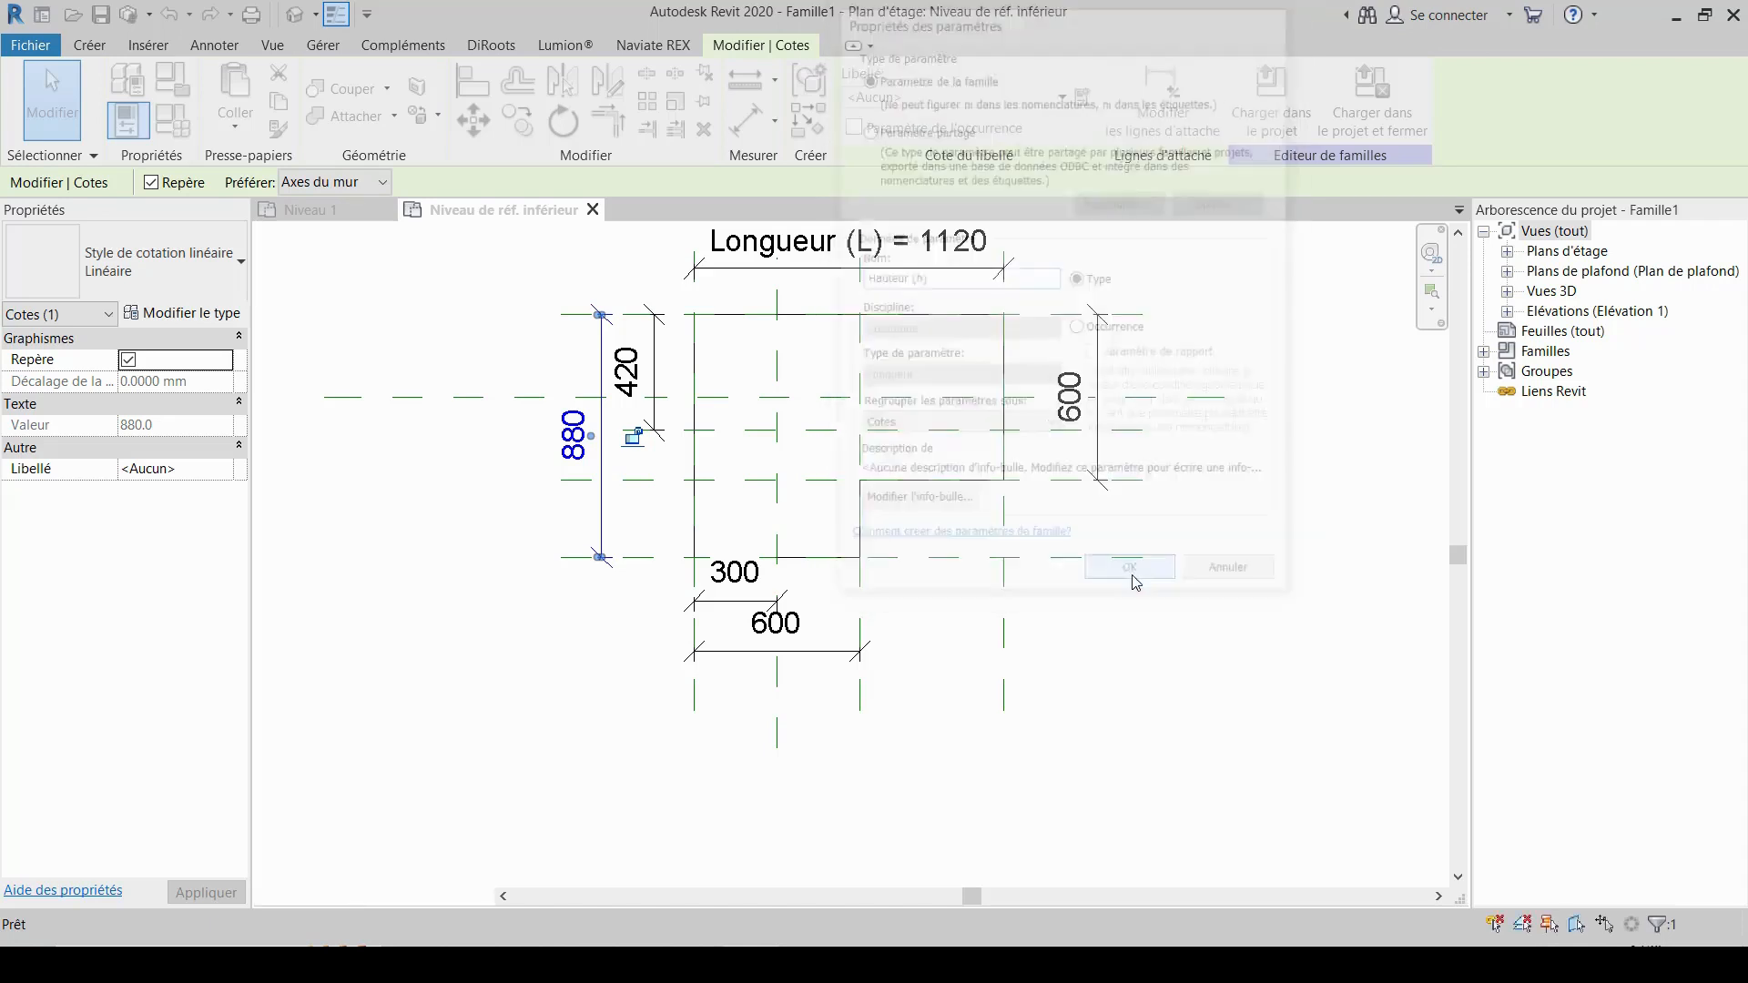
click(1279, 468)
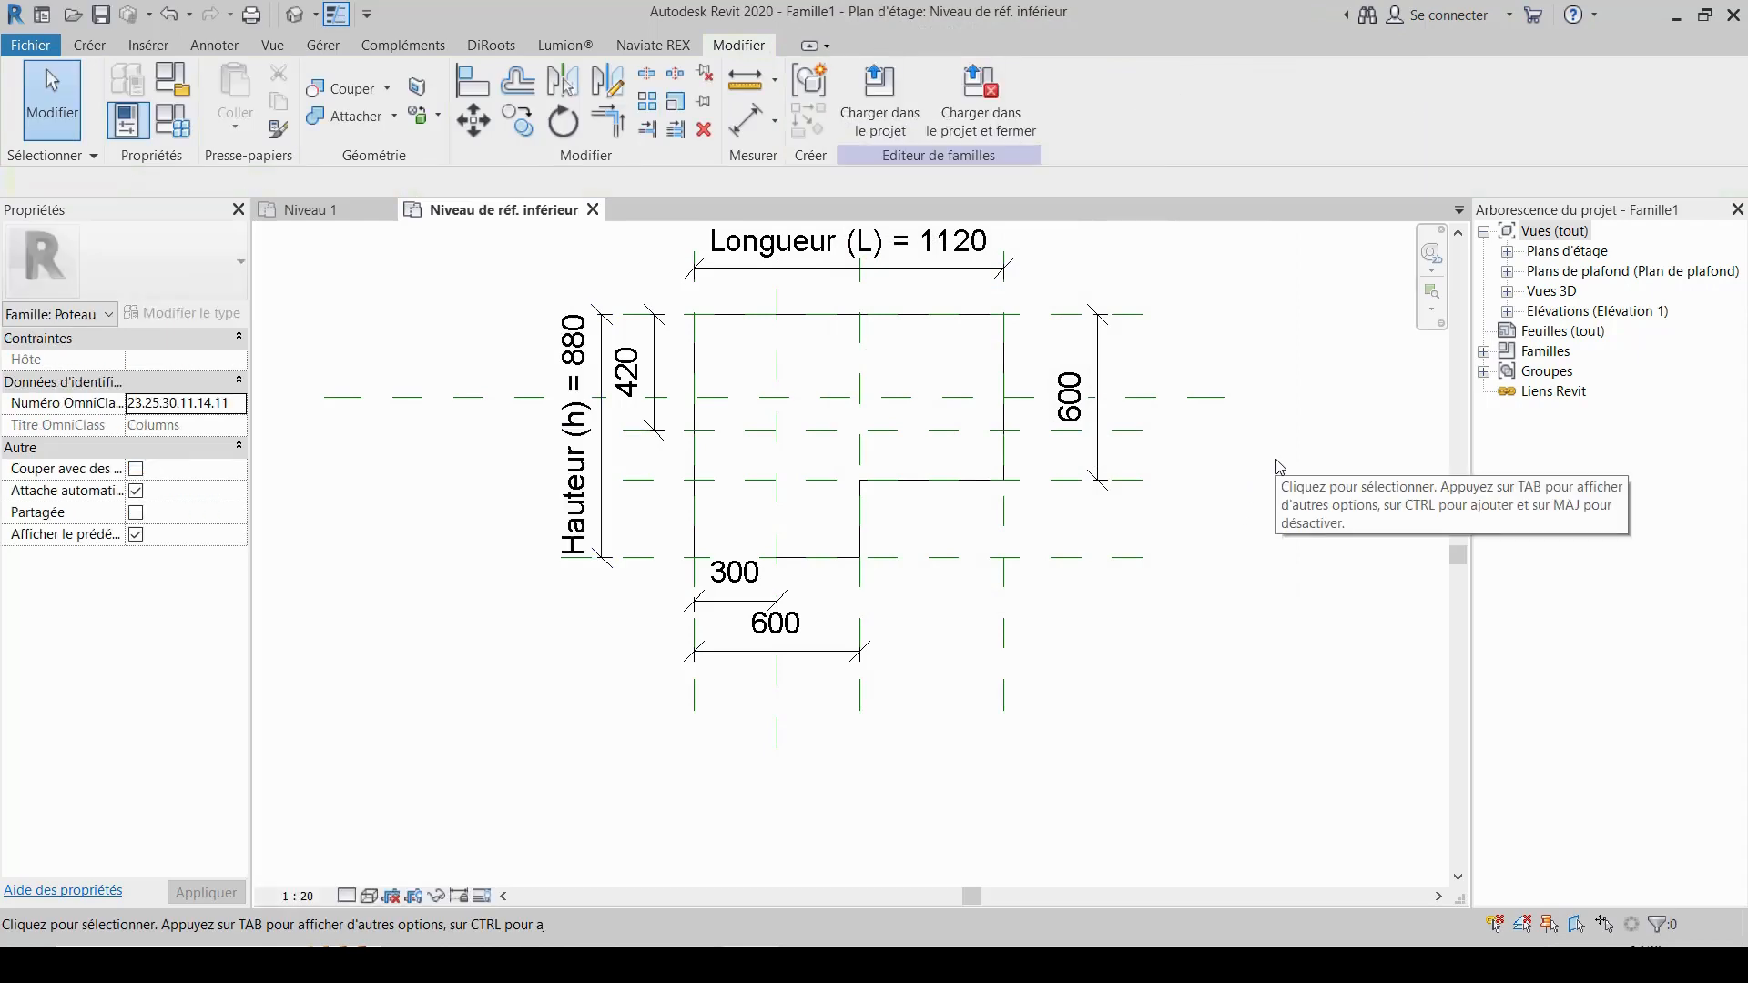
- Delete the overall depth dimension labelled "Hauteur (h)" from the plan view
scroll(1182, 503, down, 2)
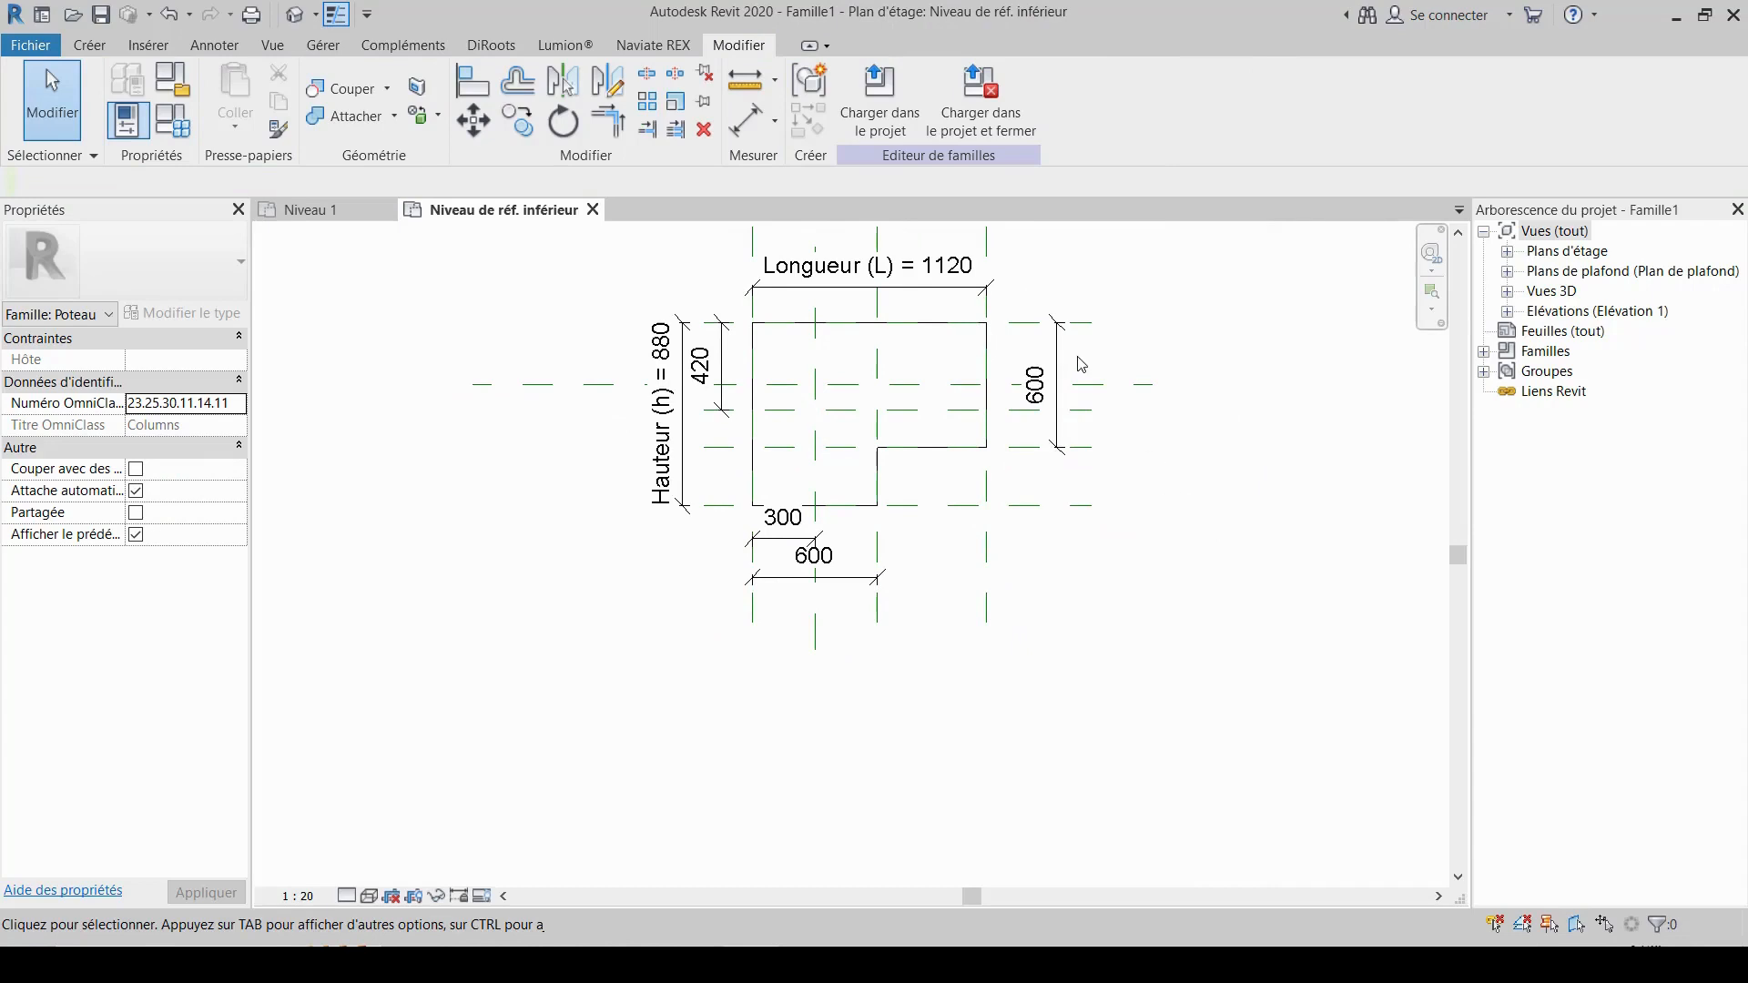
click(1060, 376)
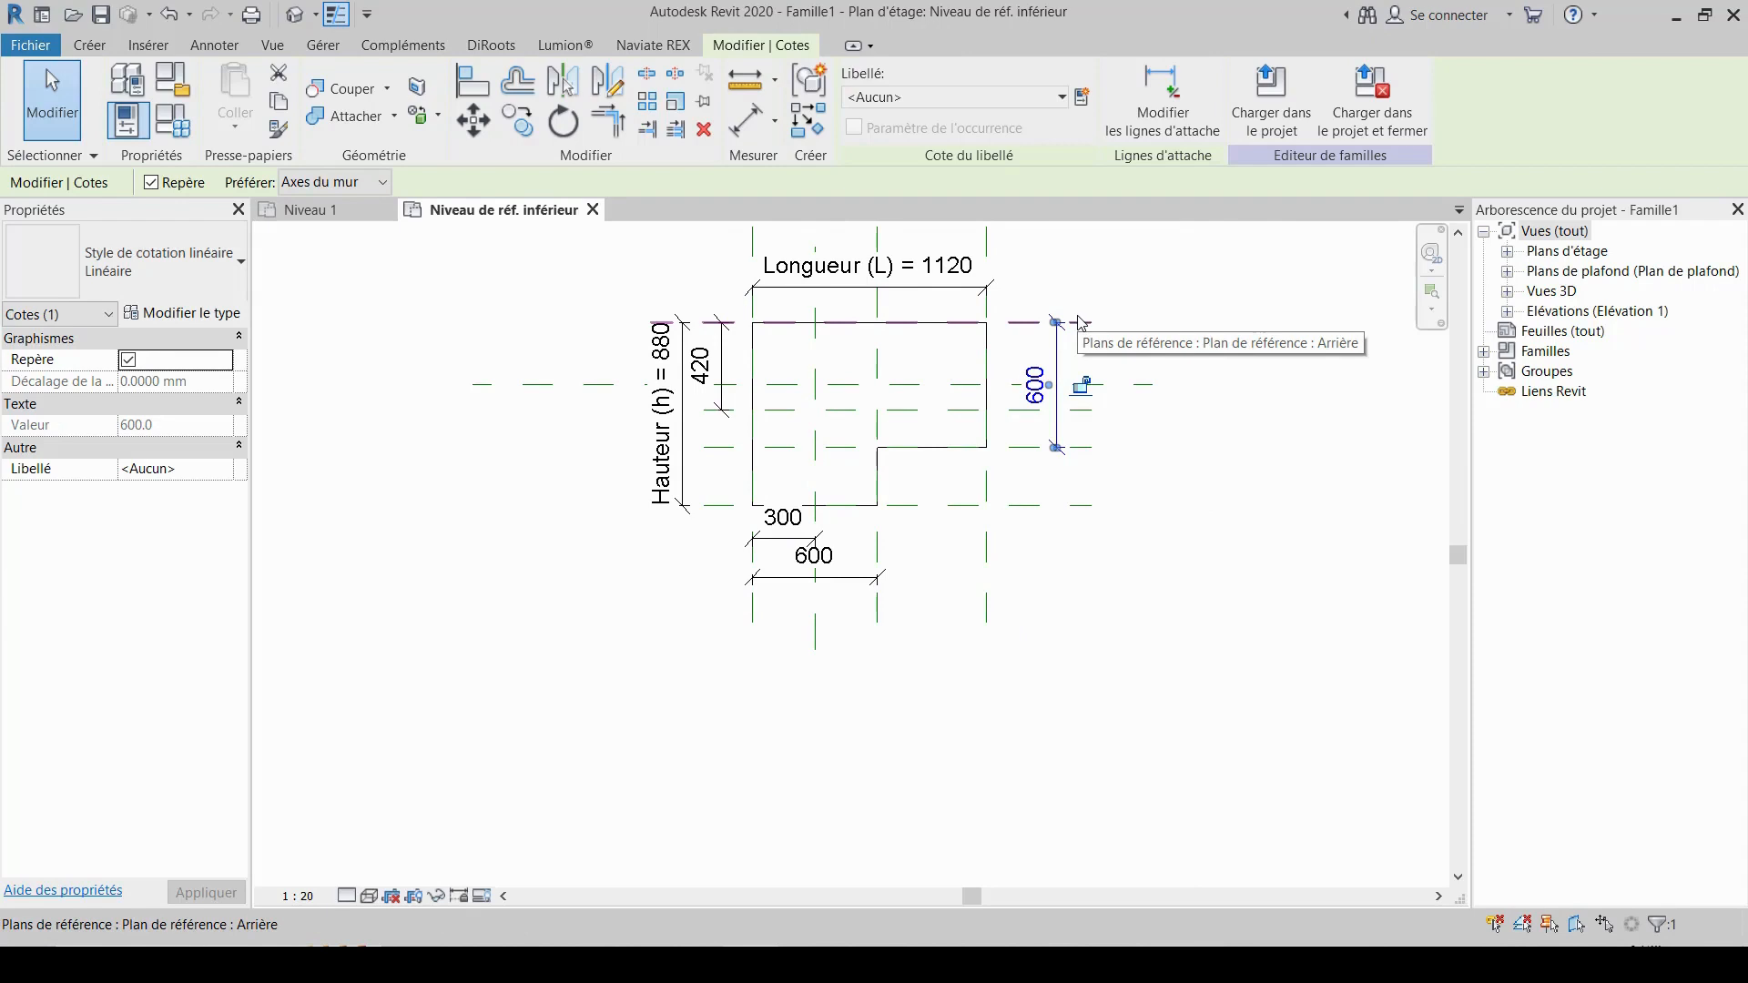
click(660, 410)
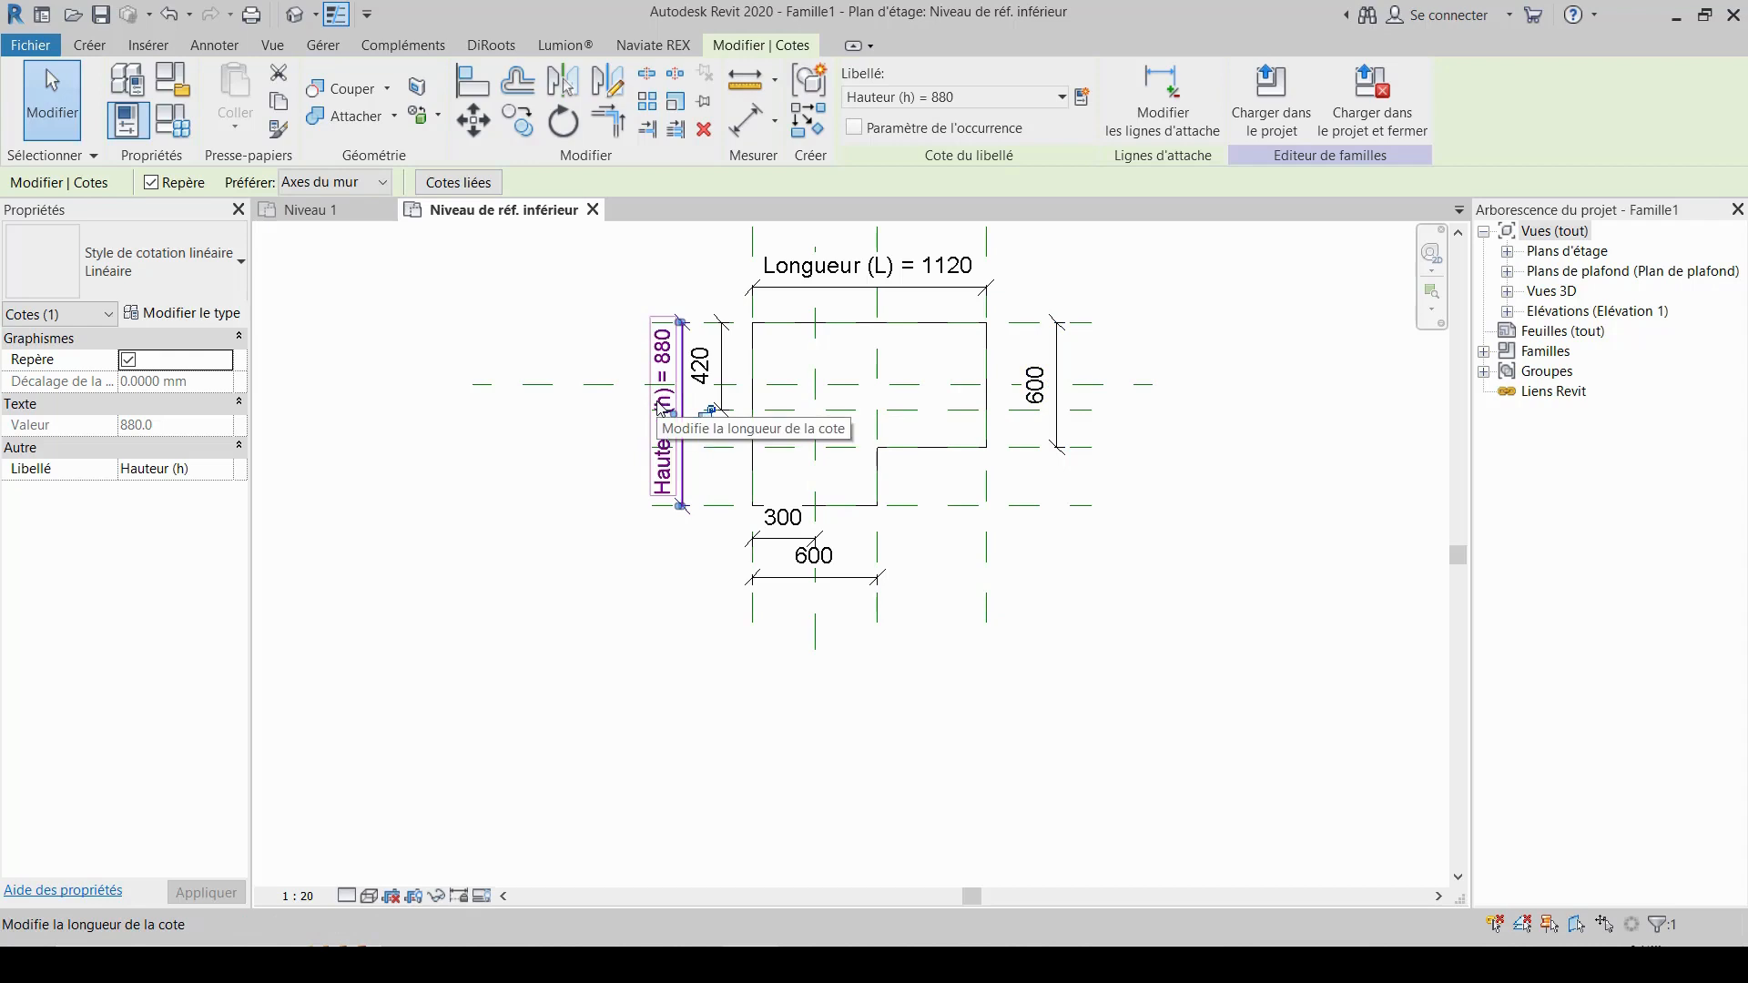
click(618, 426)
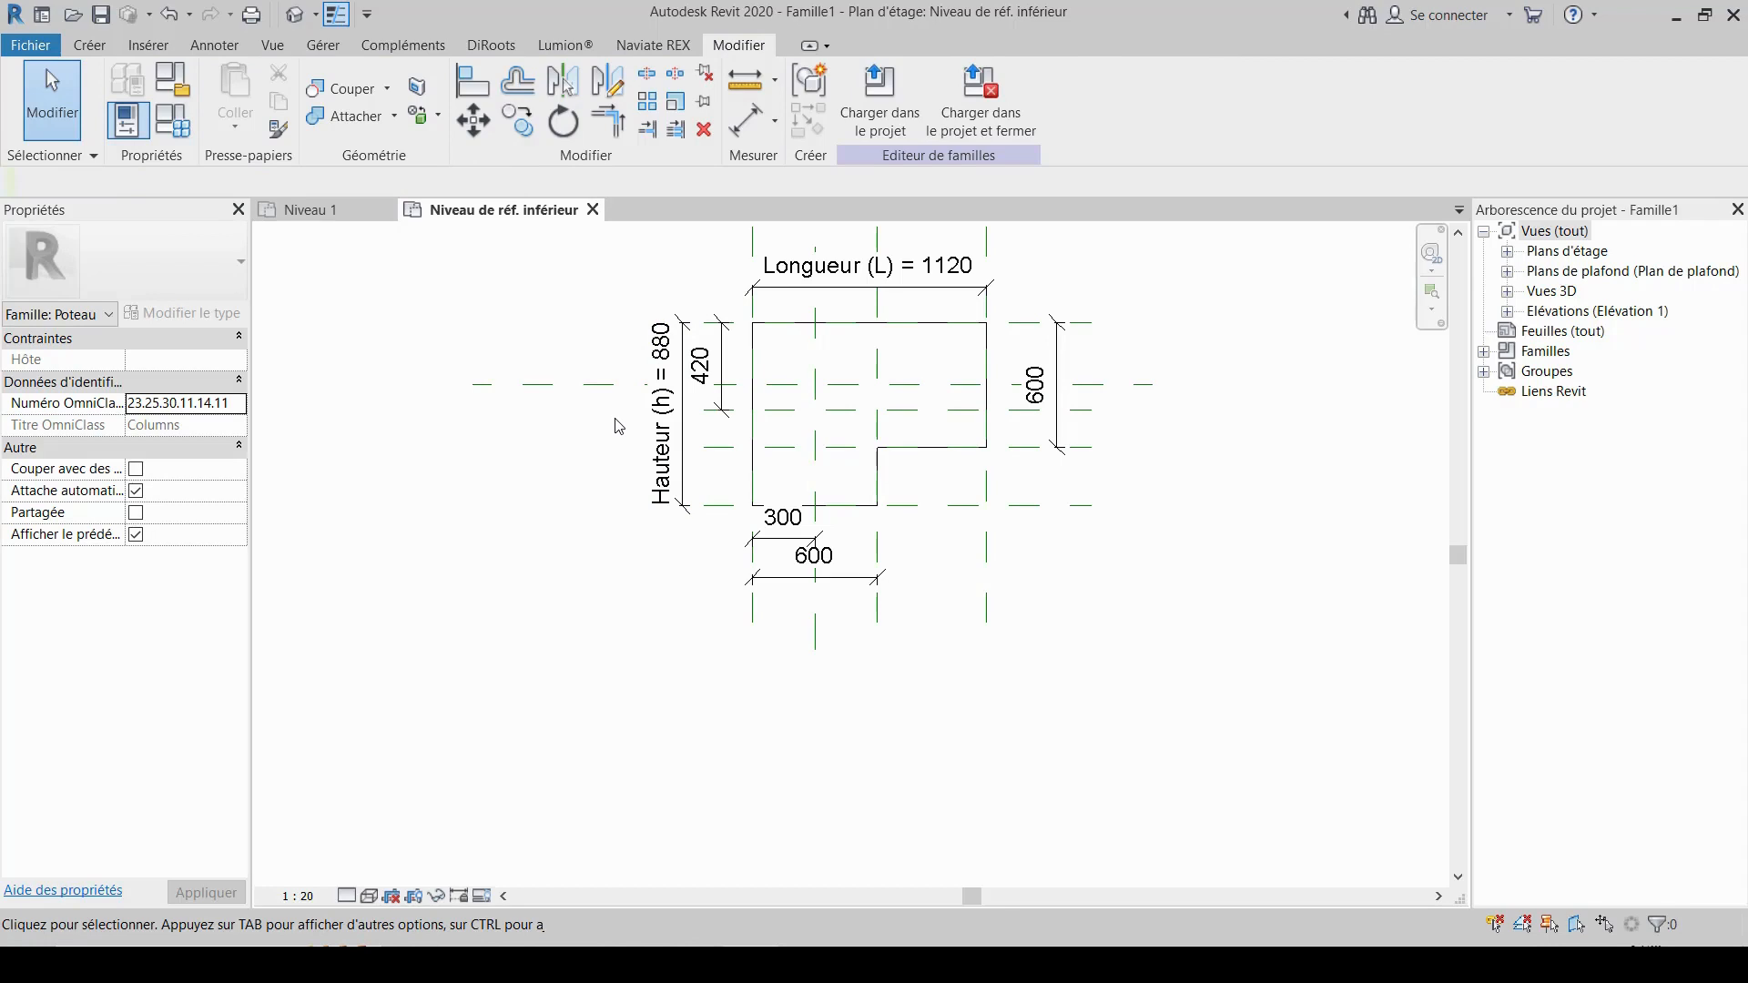
click(684, 446)
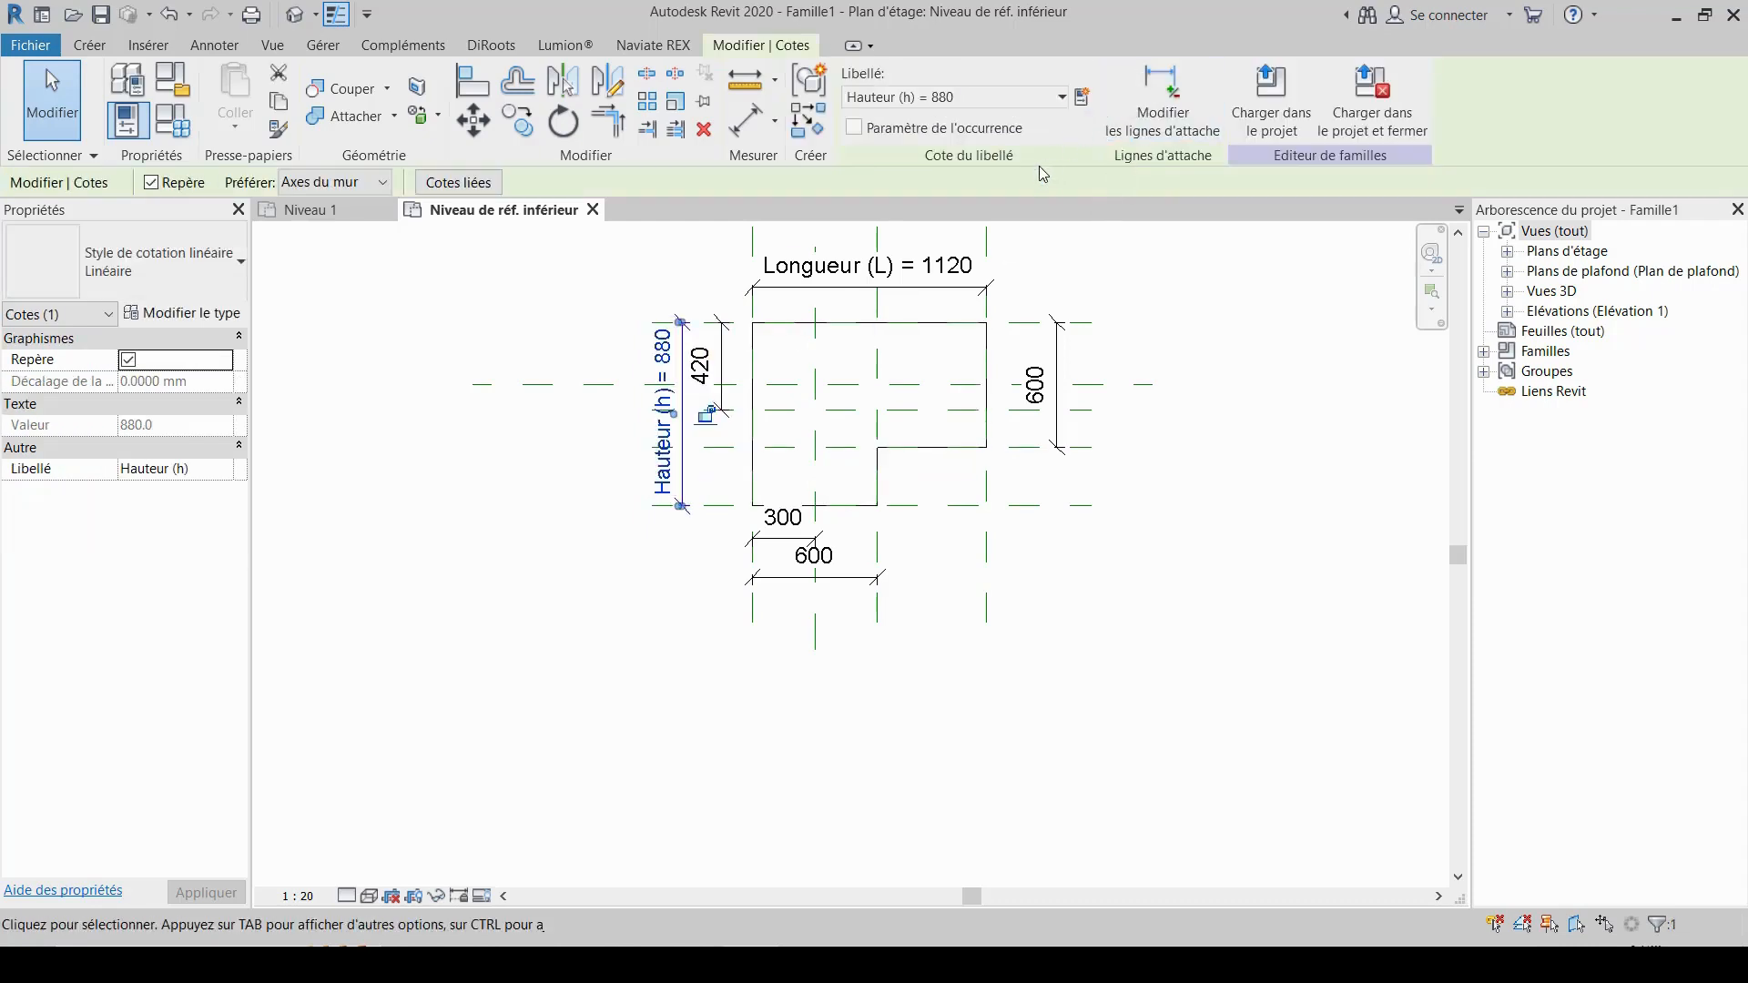
key(Escape)
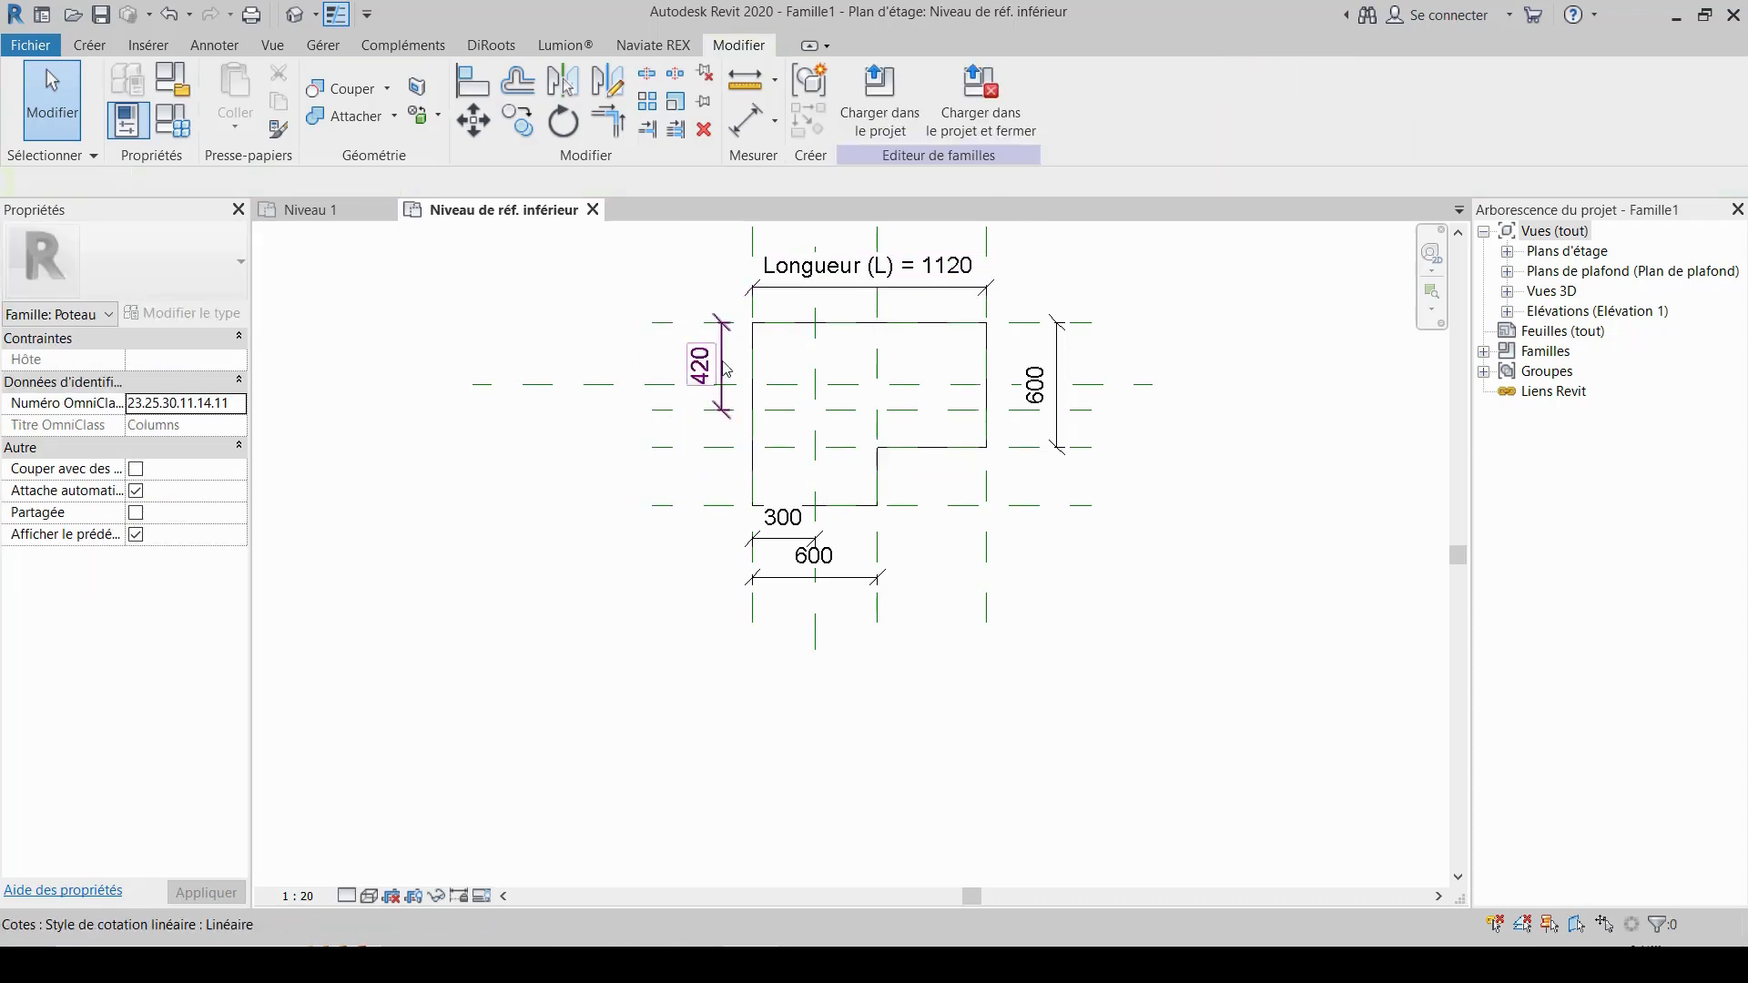
- Dimension the overall depth between the Arrière reference plane and the lowest horizontal reference plane, on the outer side of the 420 dimension
key(d)
key(i)
click(661, 342)
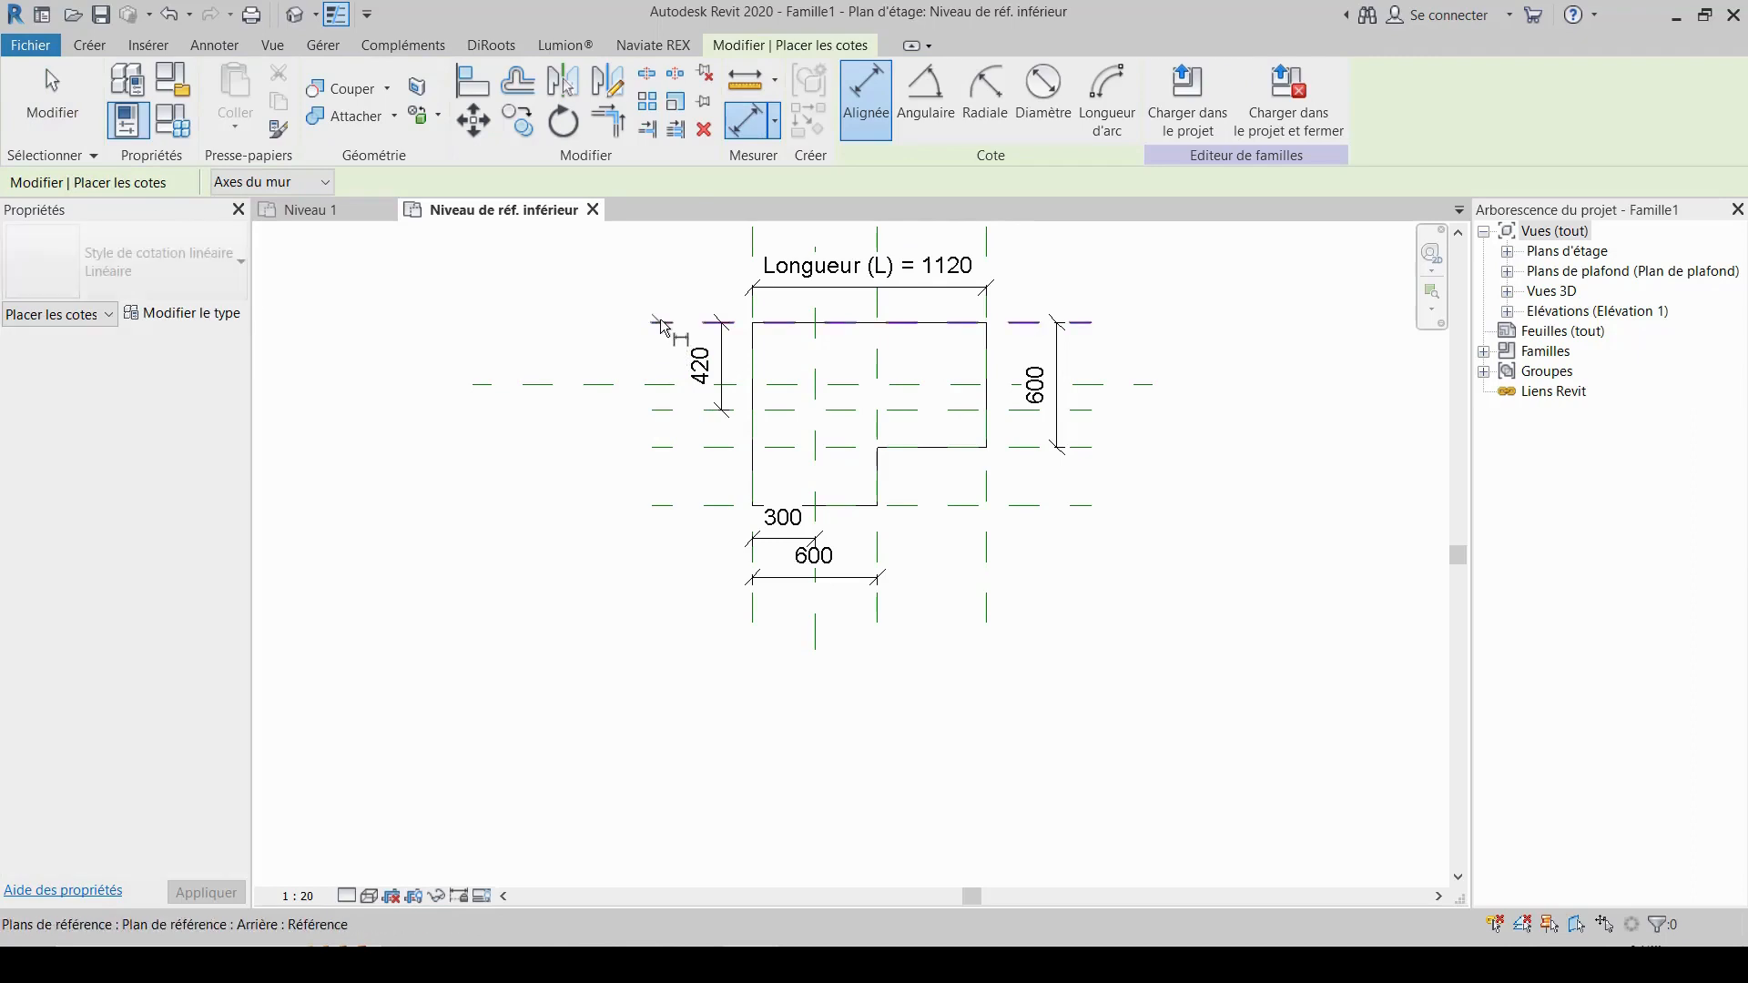
click(664, 505)
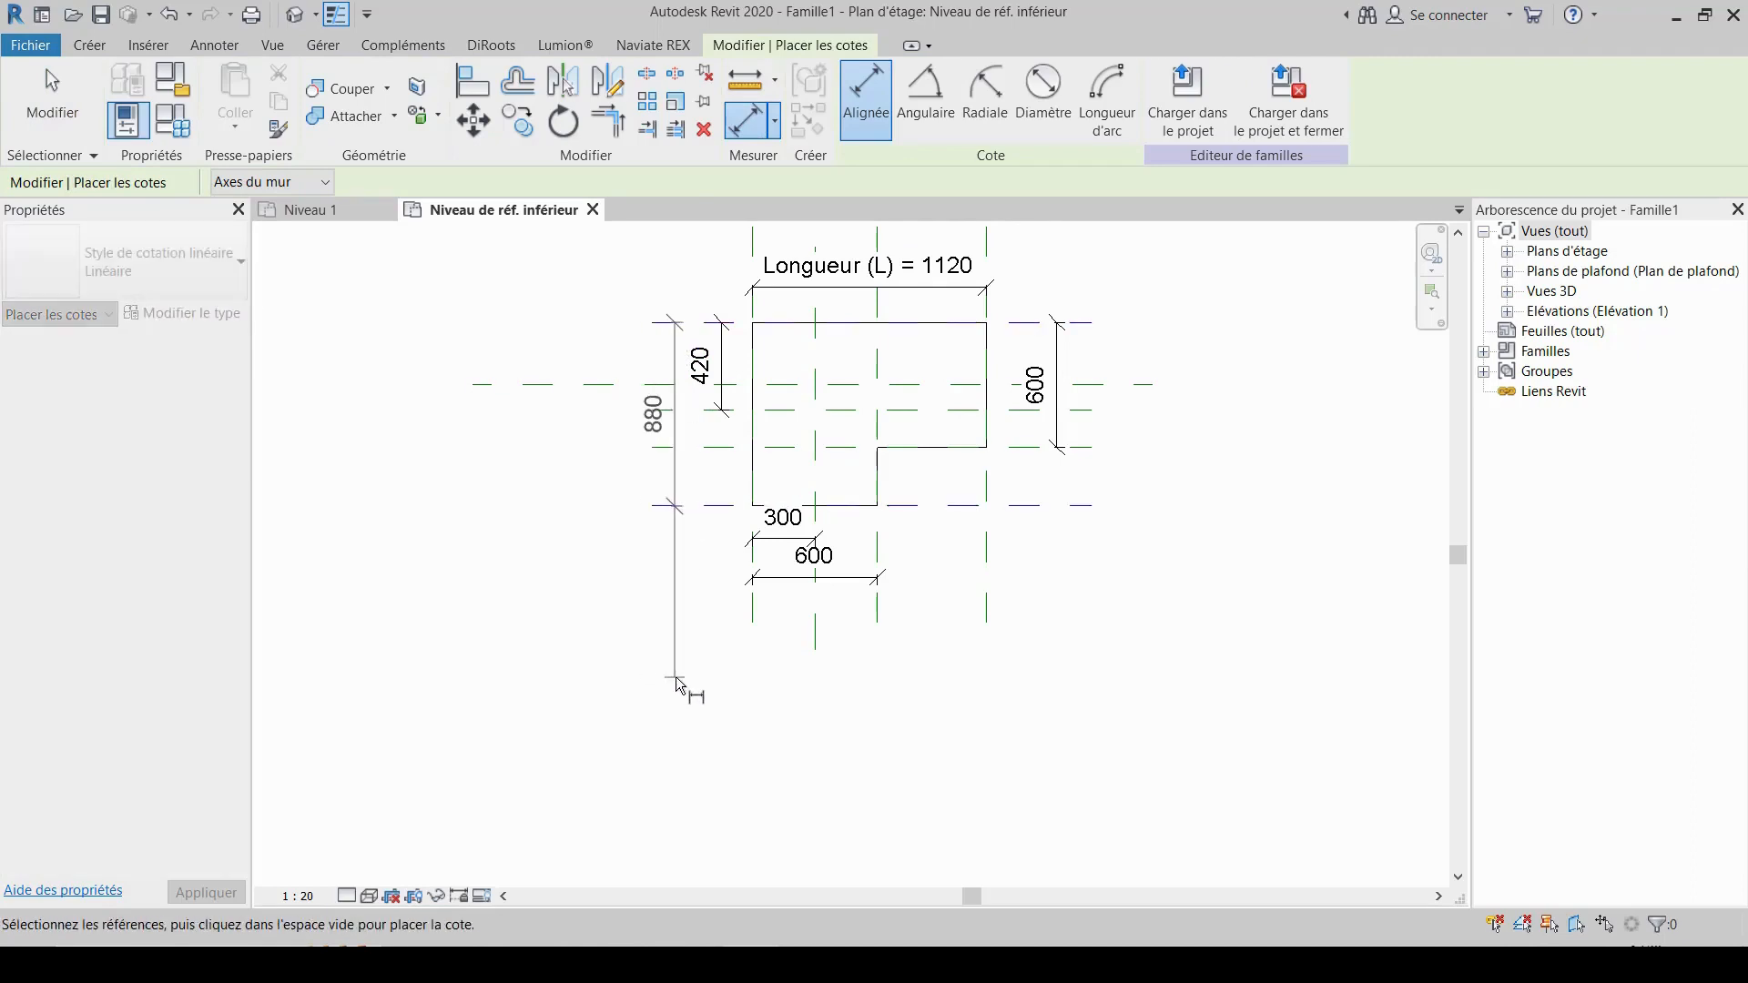
click(678, 678)
scroll(677, 674, up, 1)
key(Escape)
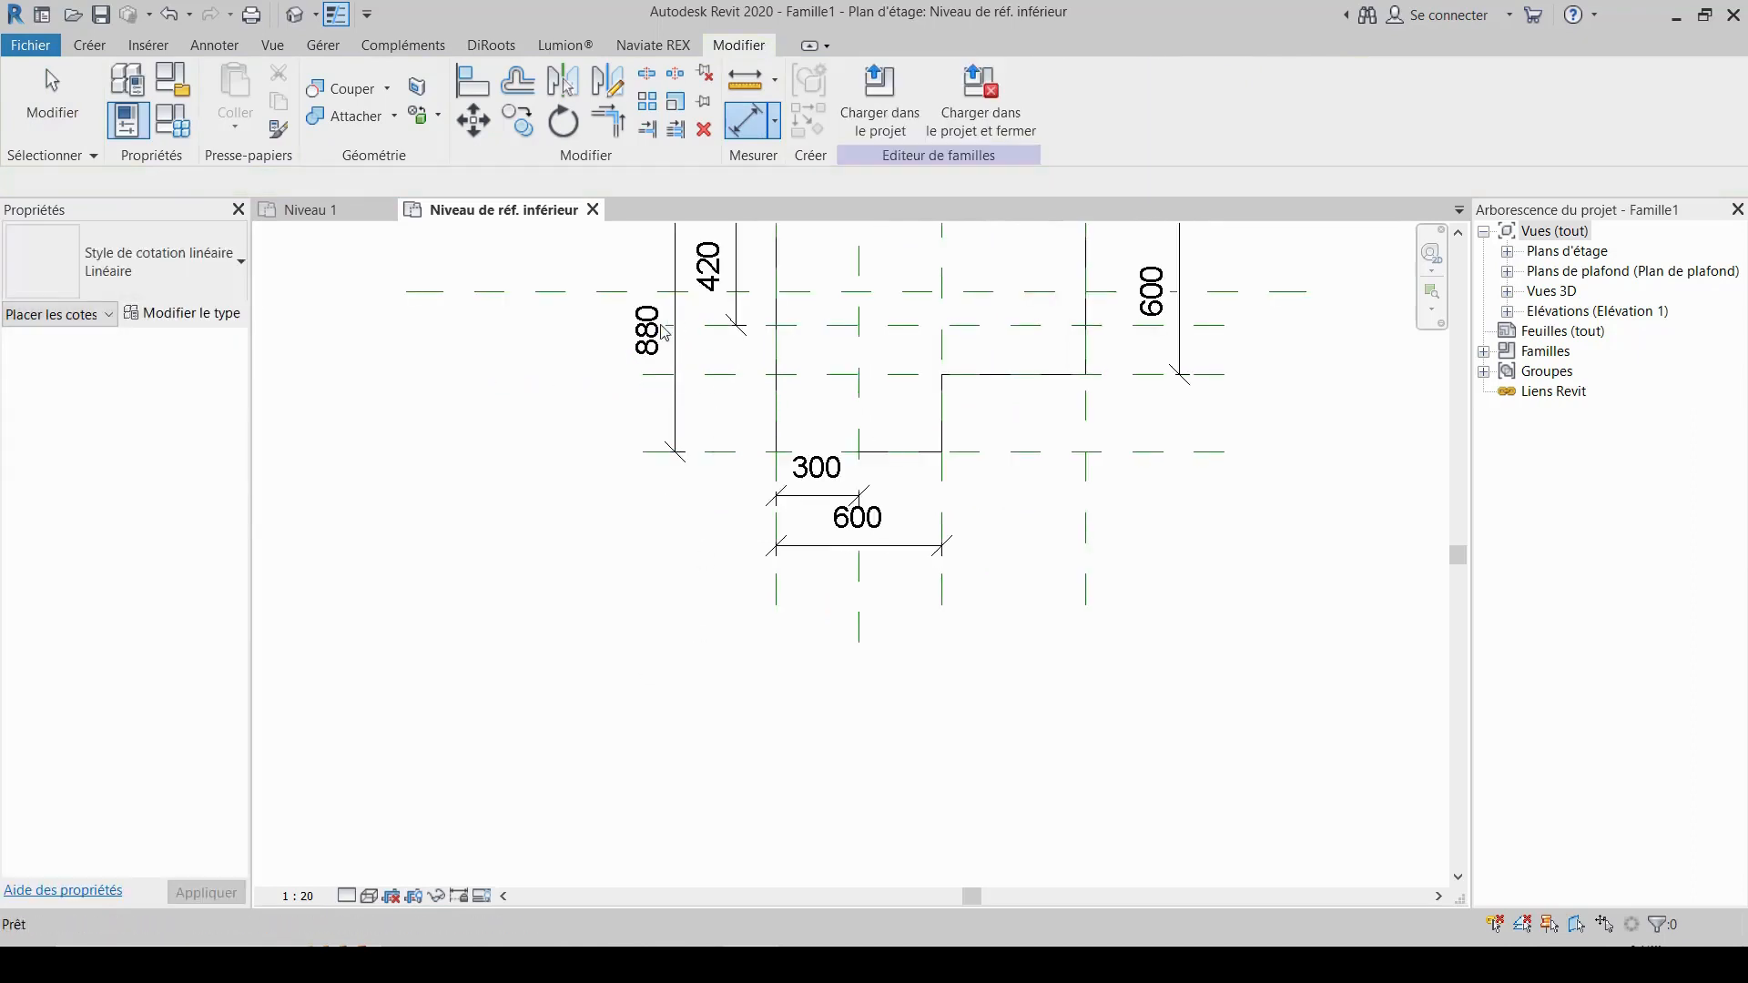
- Label the new overall depth dimension with a new family type parameter named "largeur (l)"
click(674, 401)
click(1088, 102)
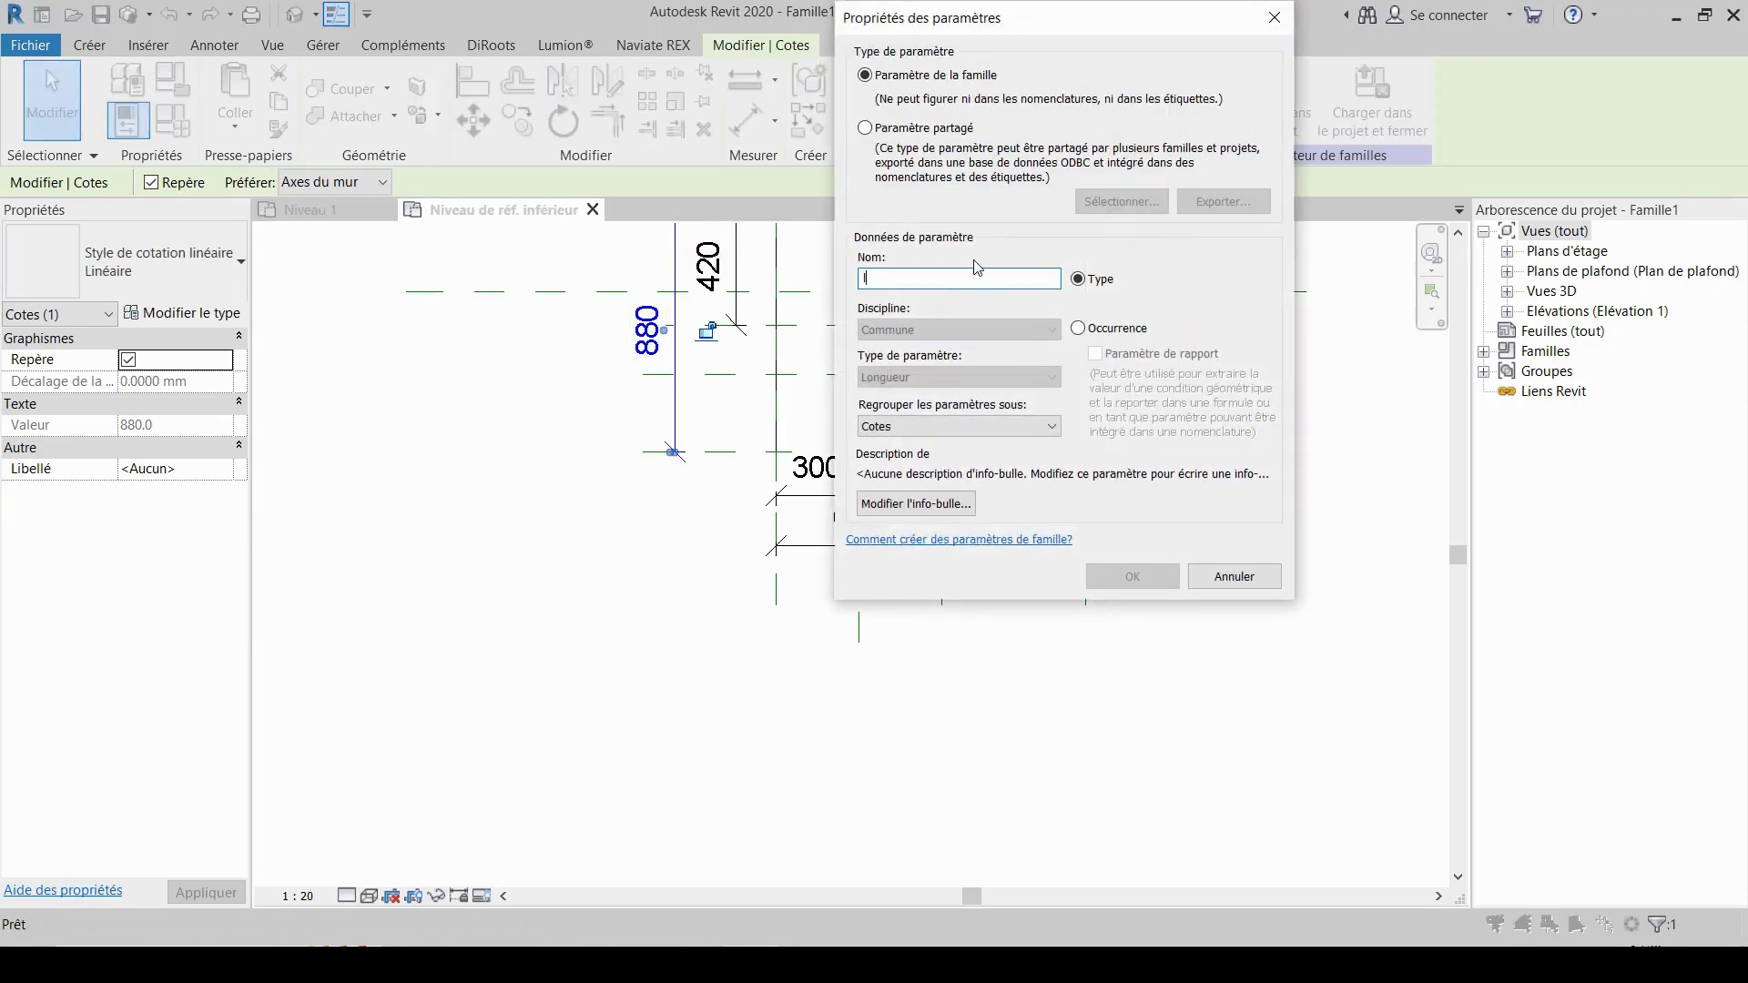
text(largz)
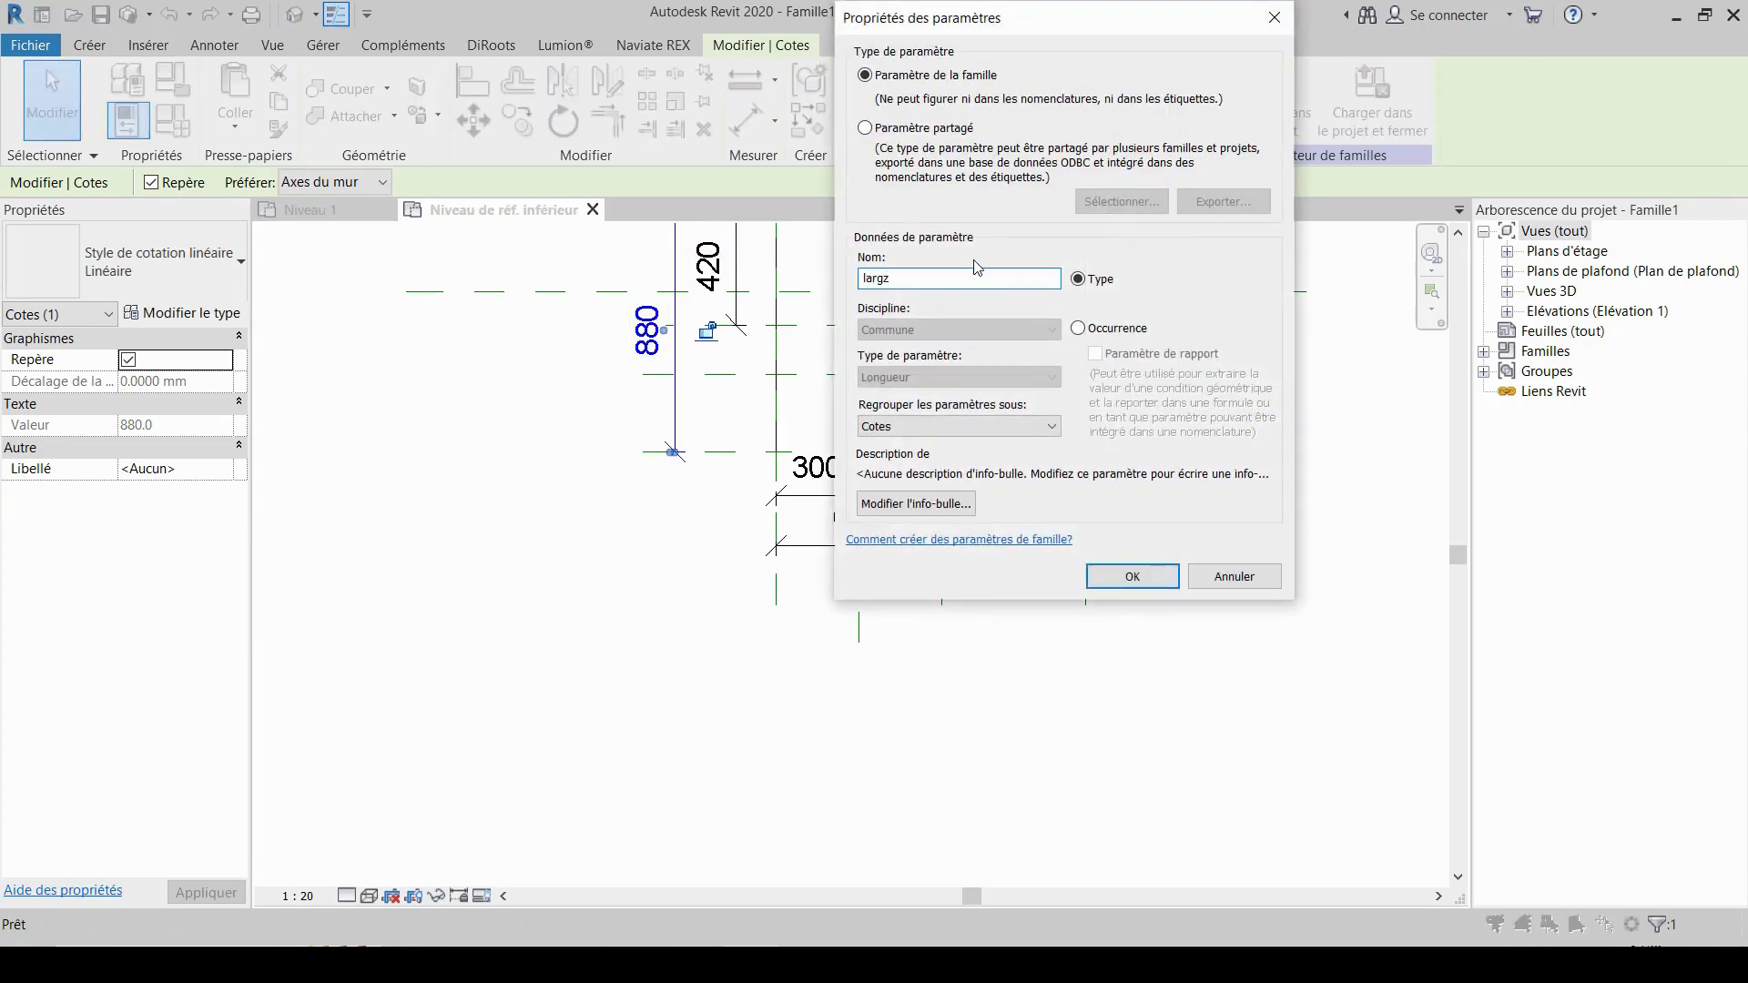
key(BackSpace)
text(eur)
text(L)
key(BackSpace)
text(l))
click(1144, 579)
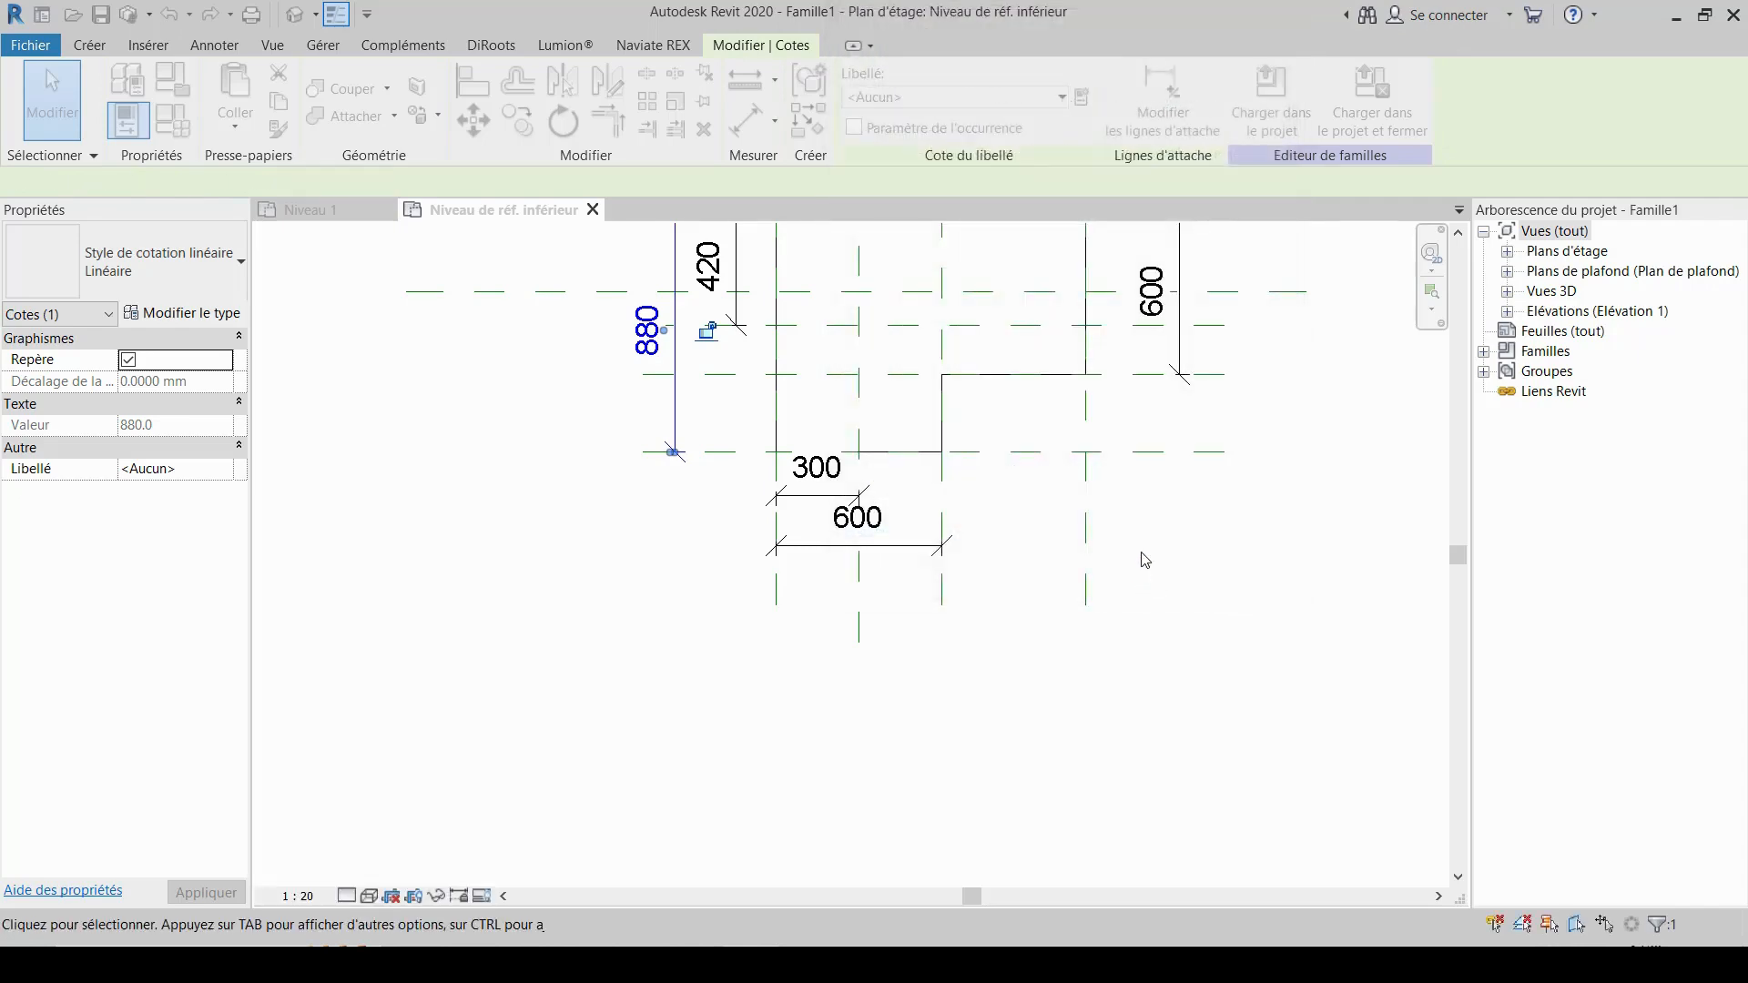
scroll(1137, 569, down, 3)
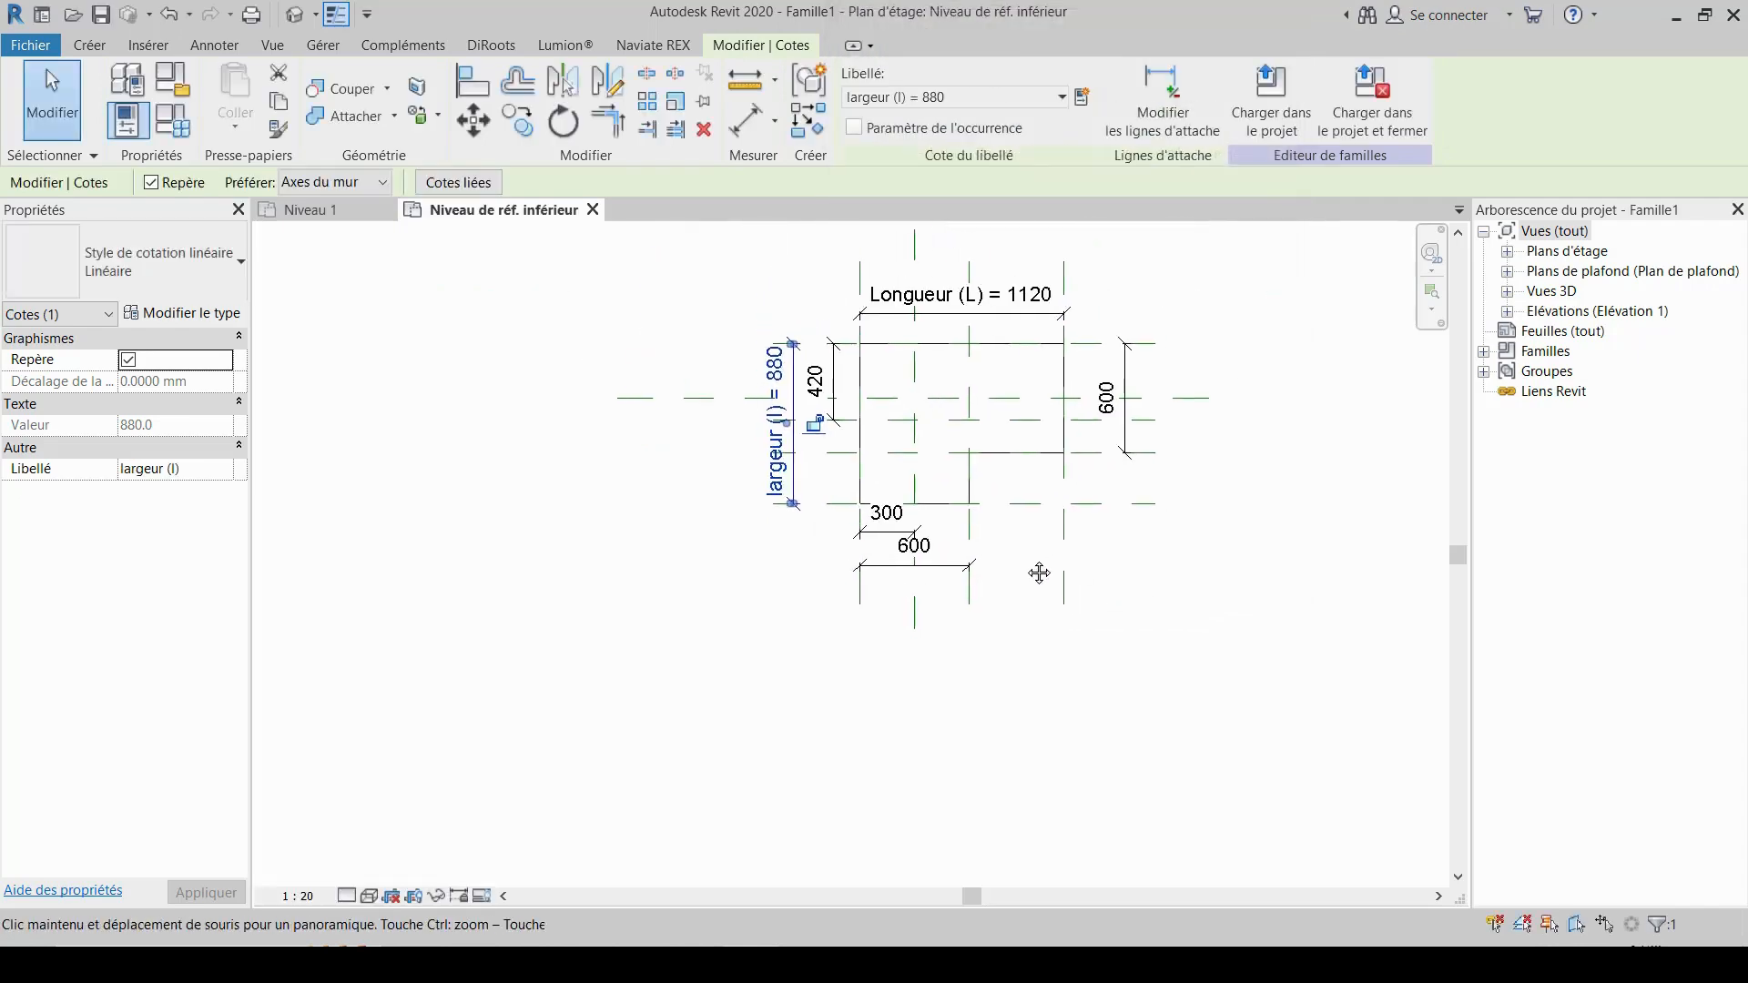
click(1183, 564)
scroll(1183, 550, up, 2)
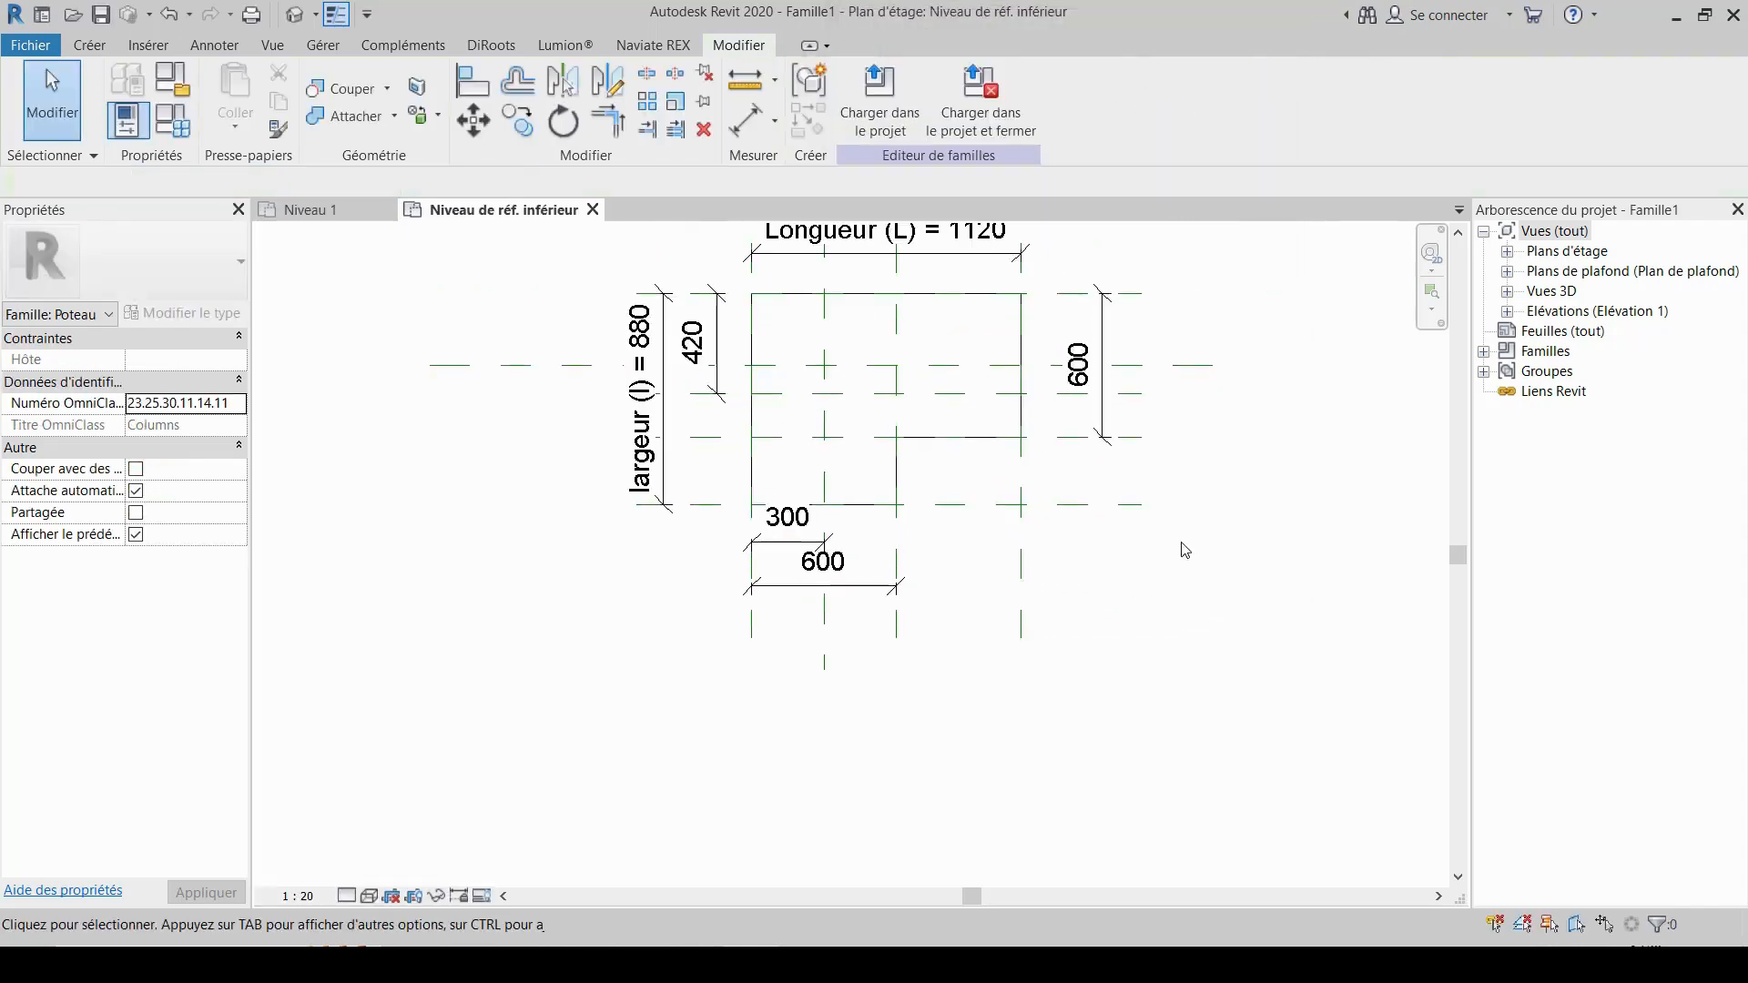
- Delete the unused family parameter "Hauteur (h)" from the family types list and apply the change
click(817, 572)
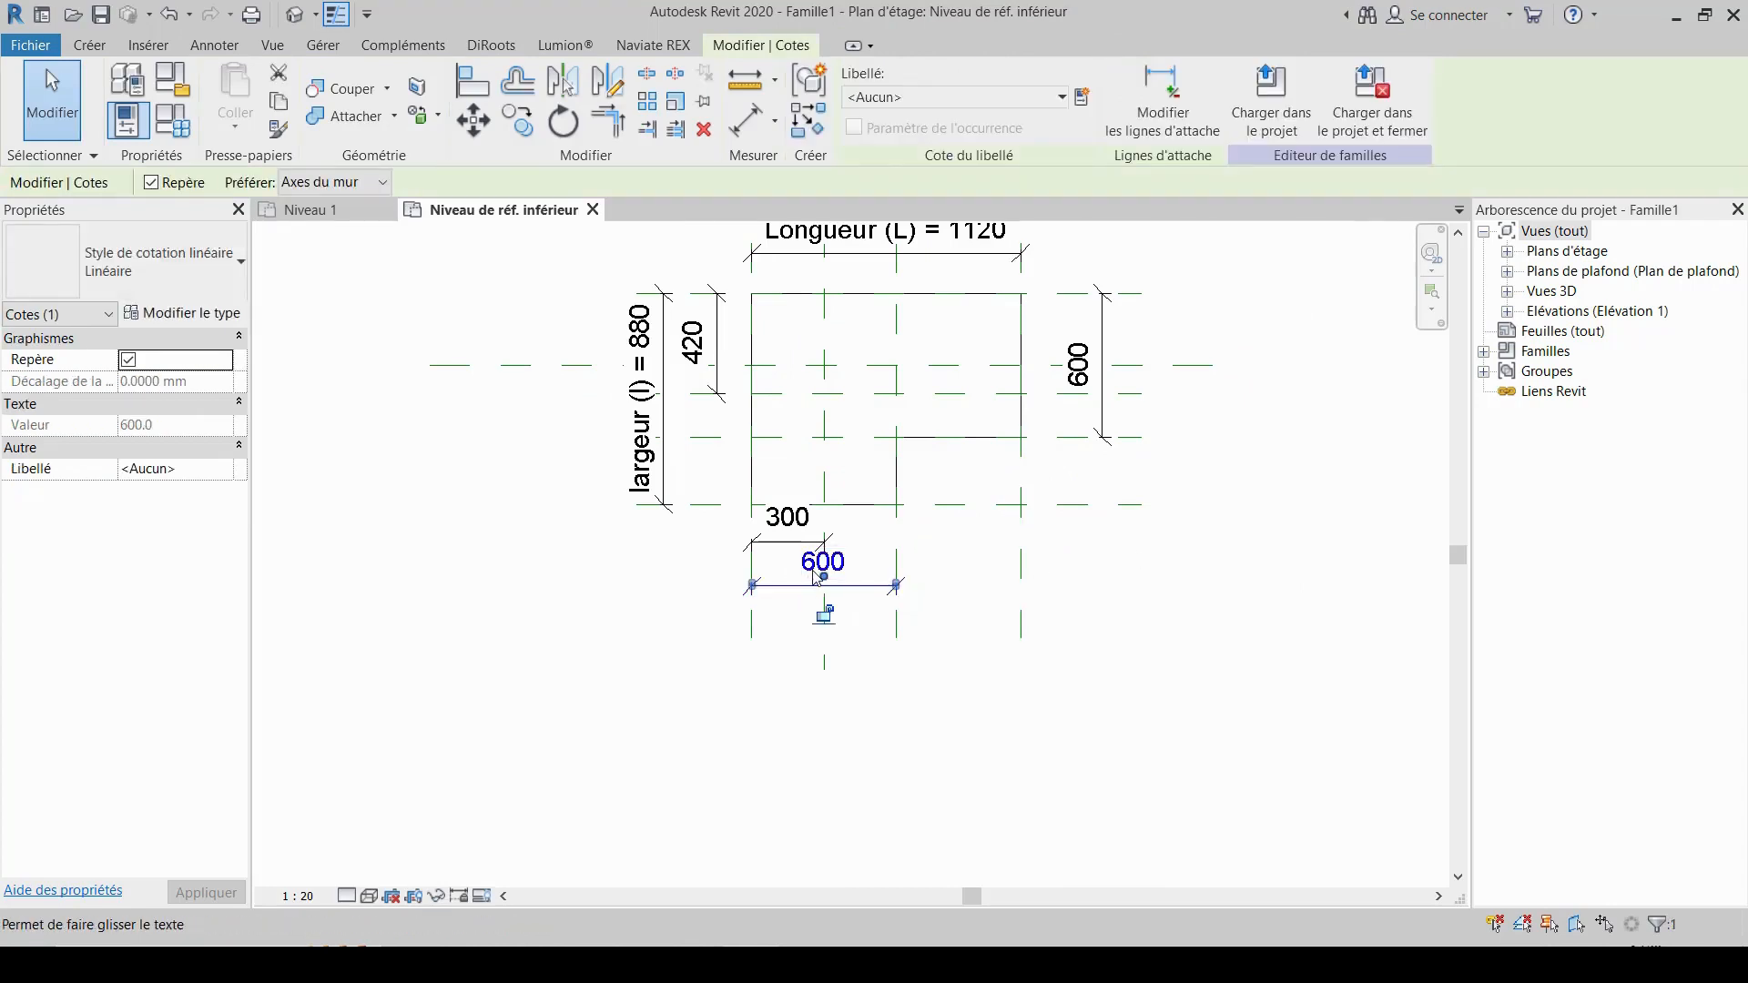
click(1217, 635)
scroll(1216, 634, down, 2)
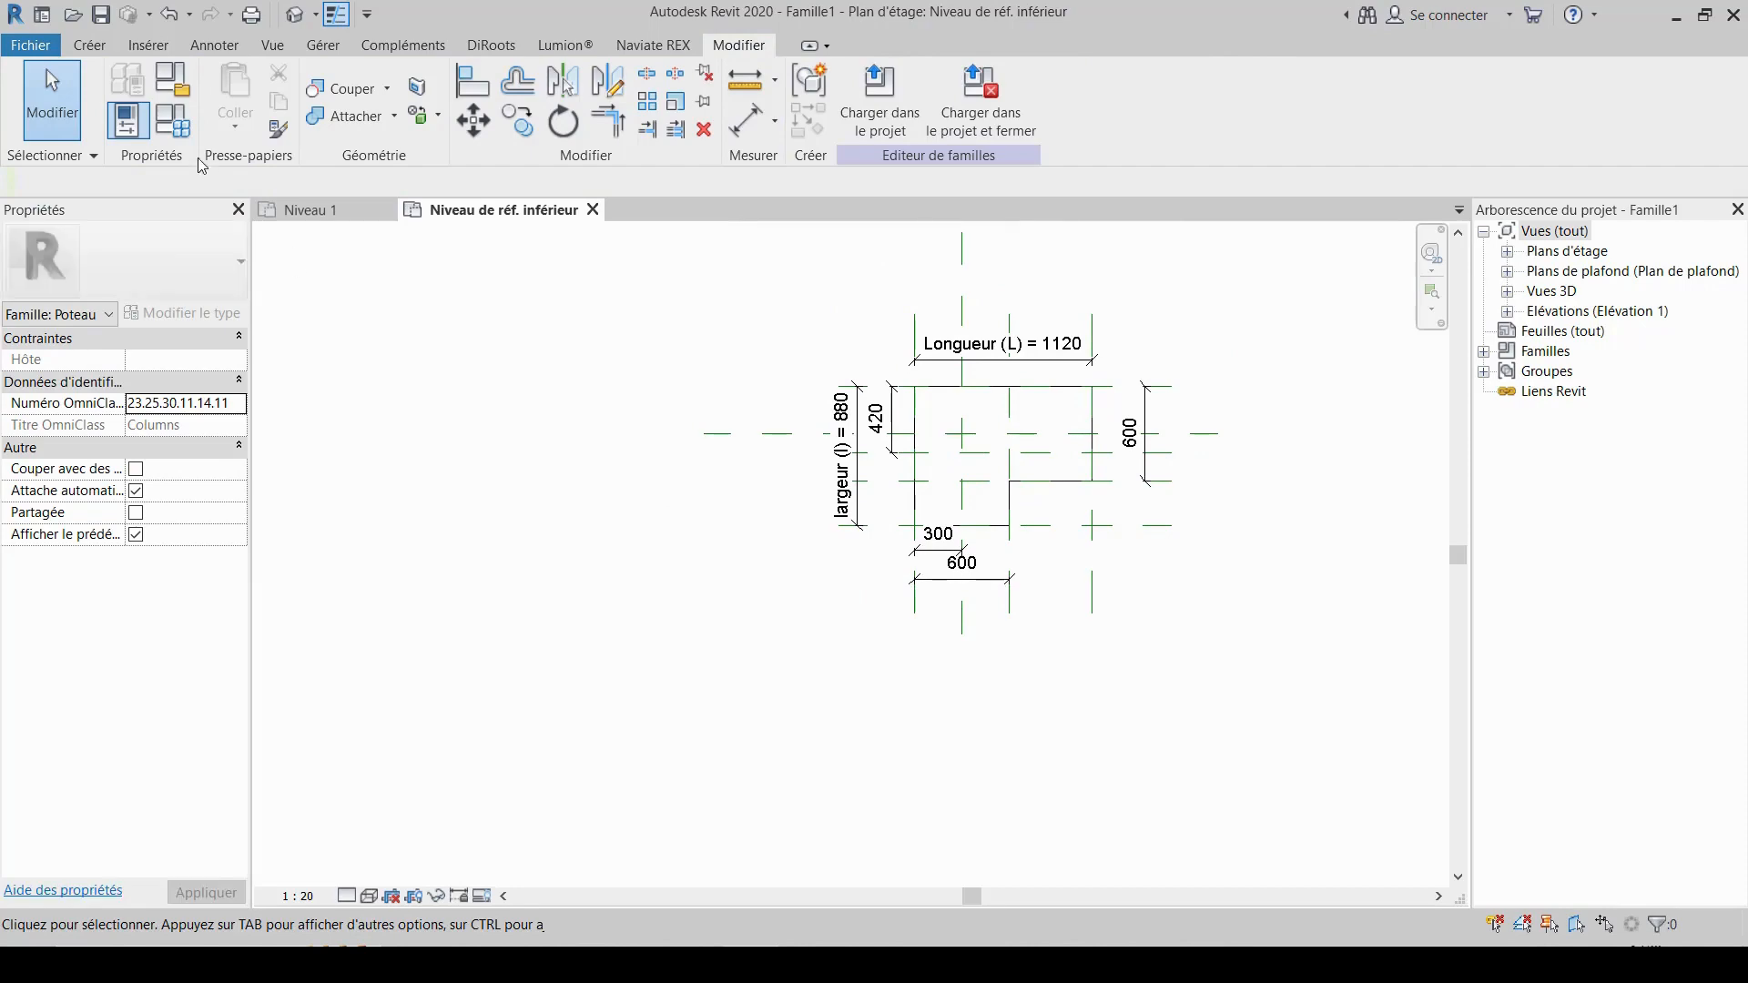
click(181, 133)
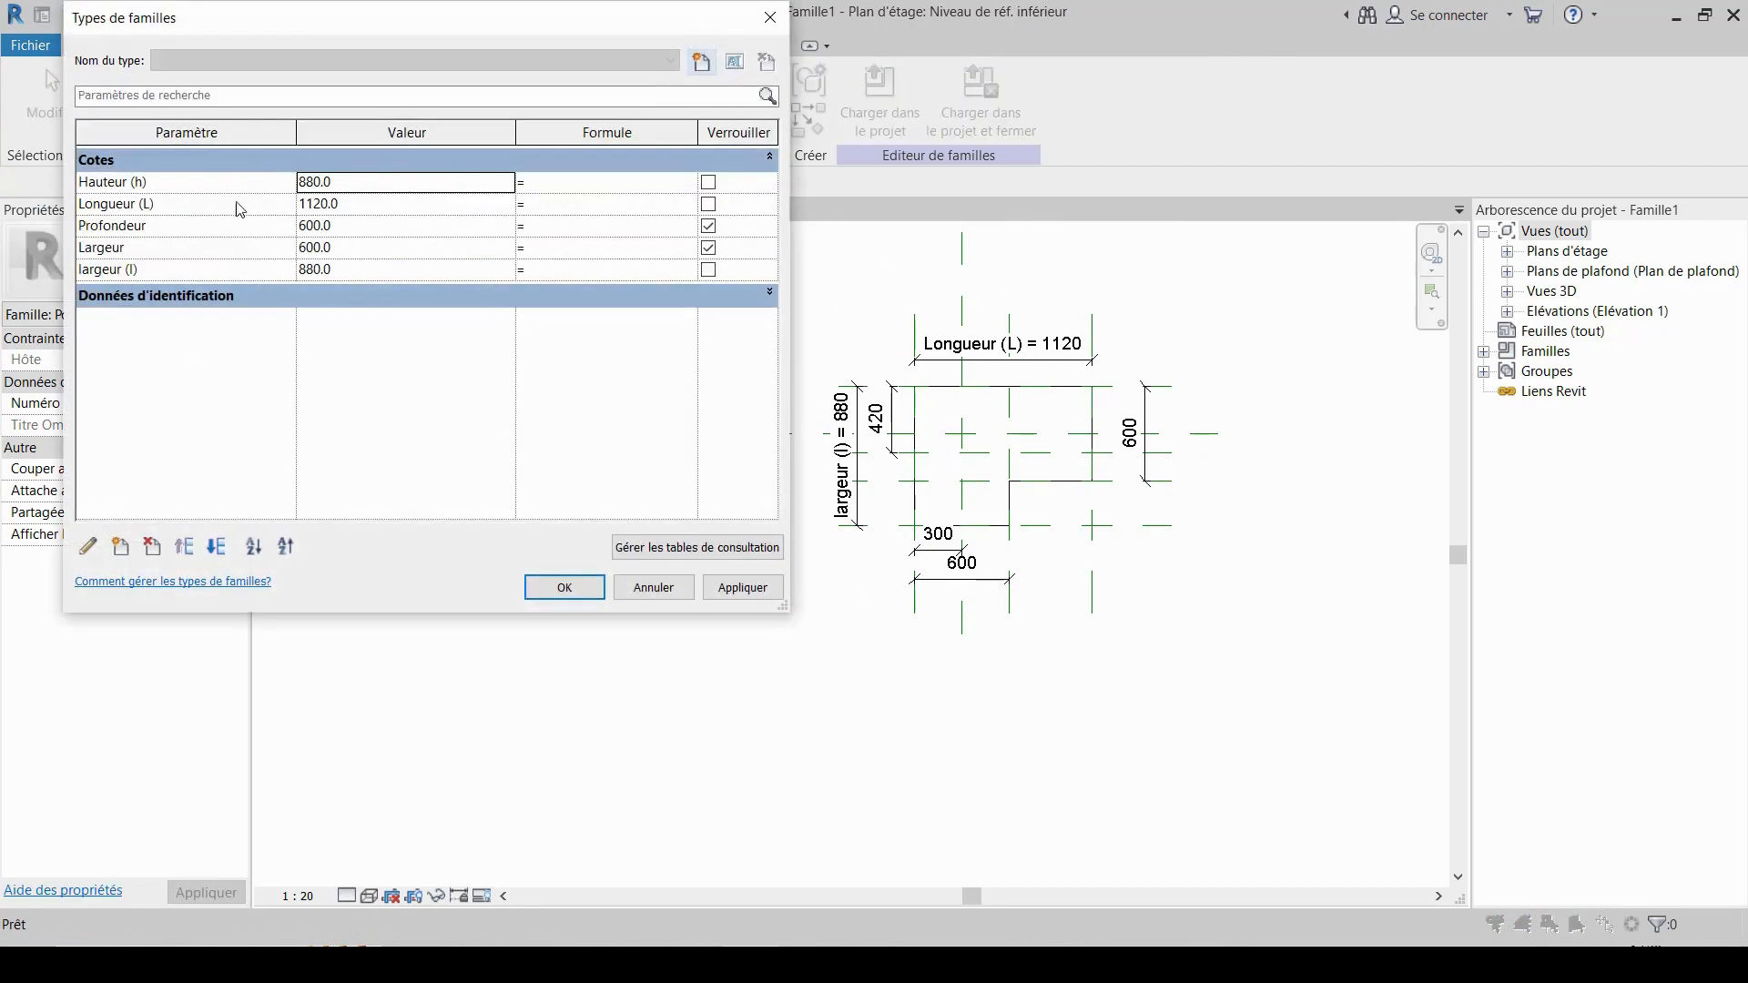
click(108, 183)
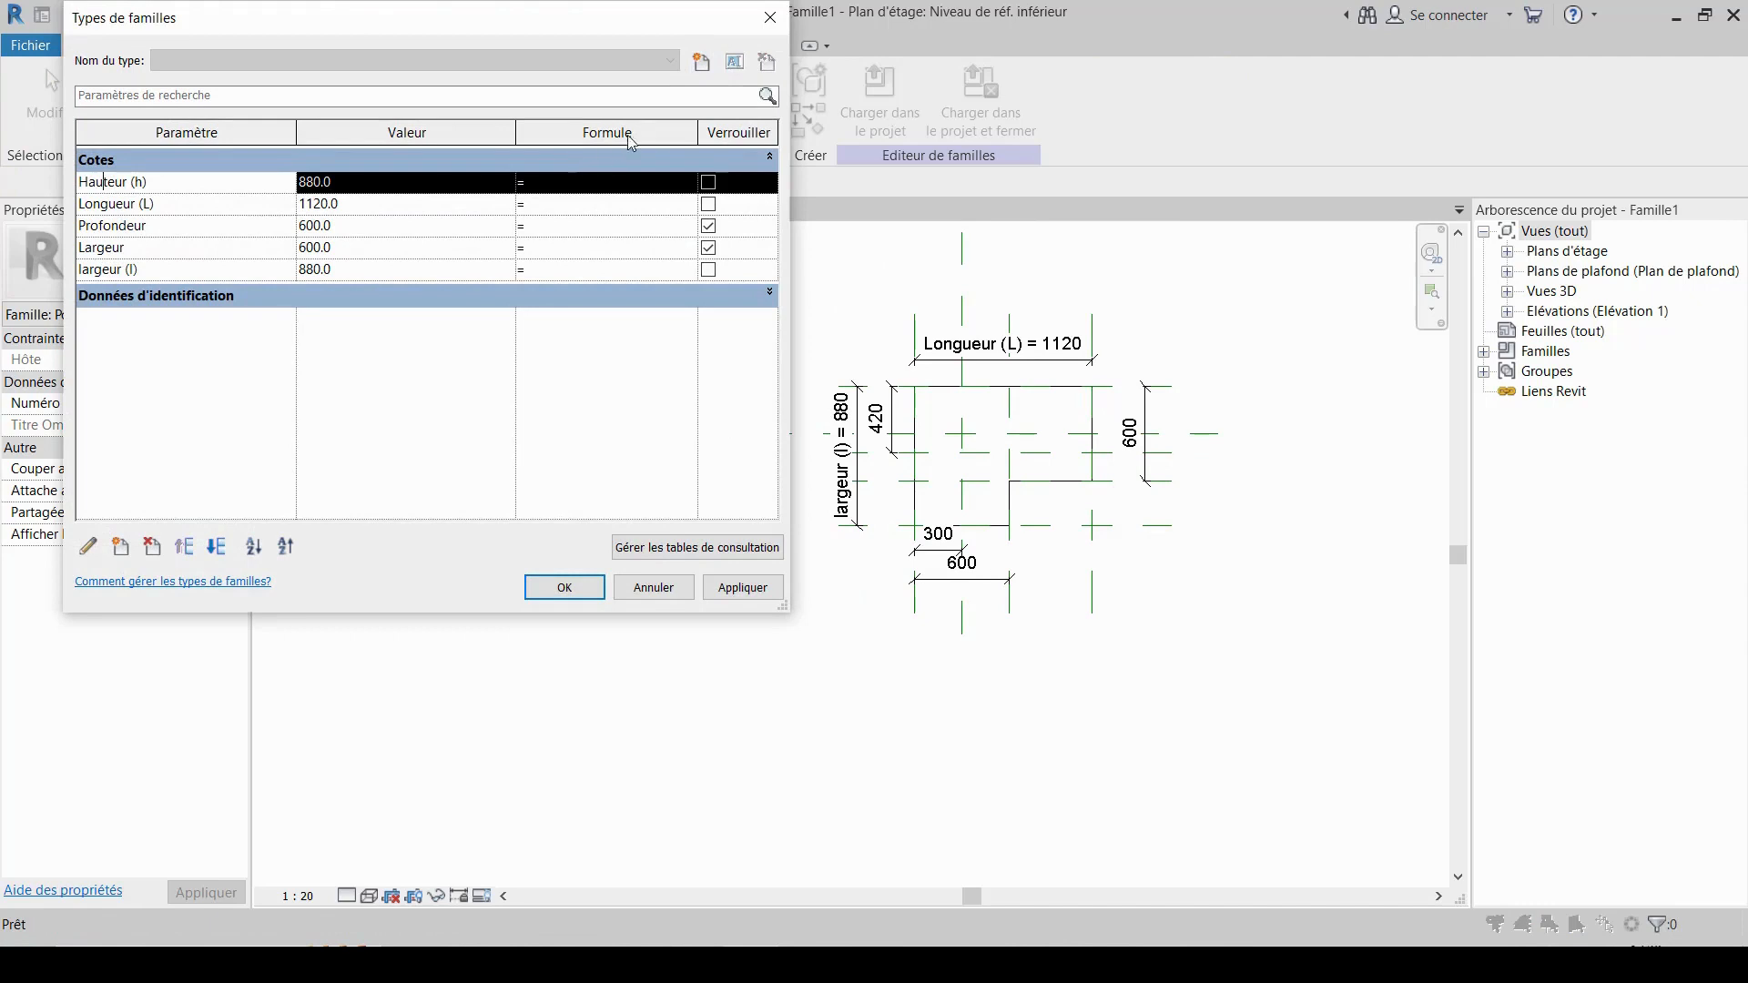
click(152, 548)
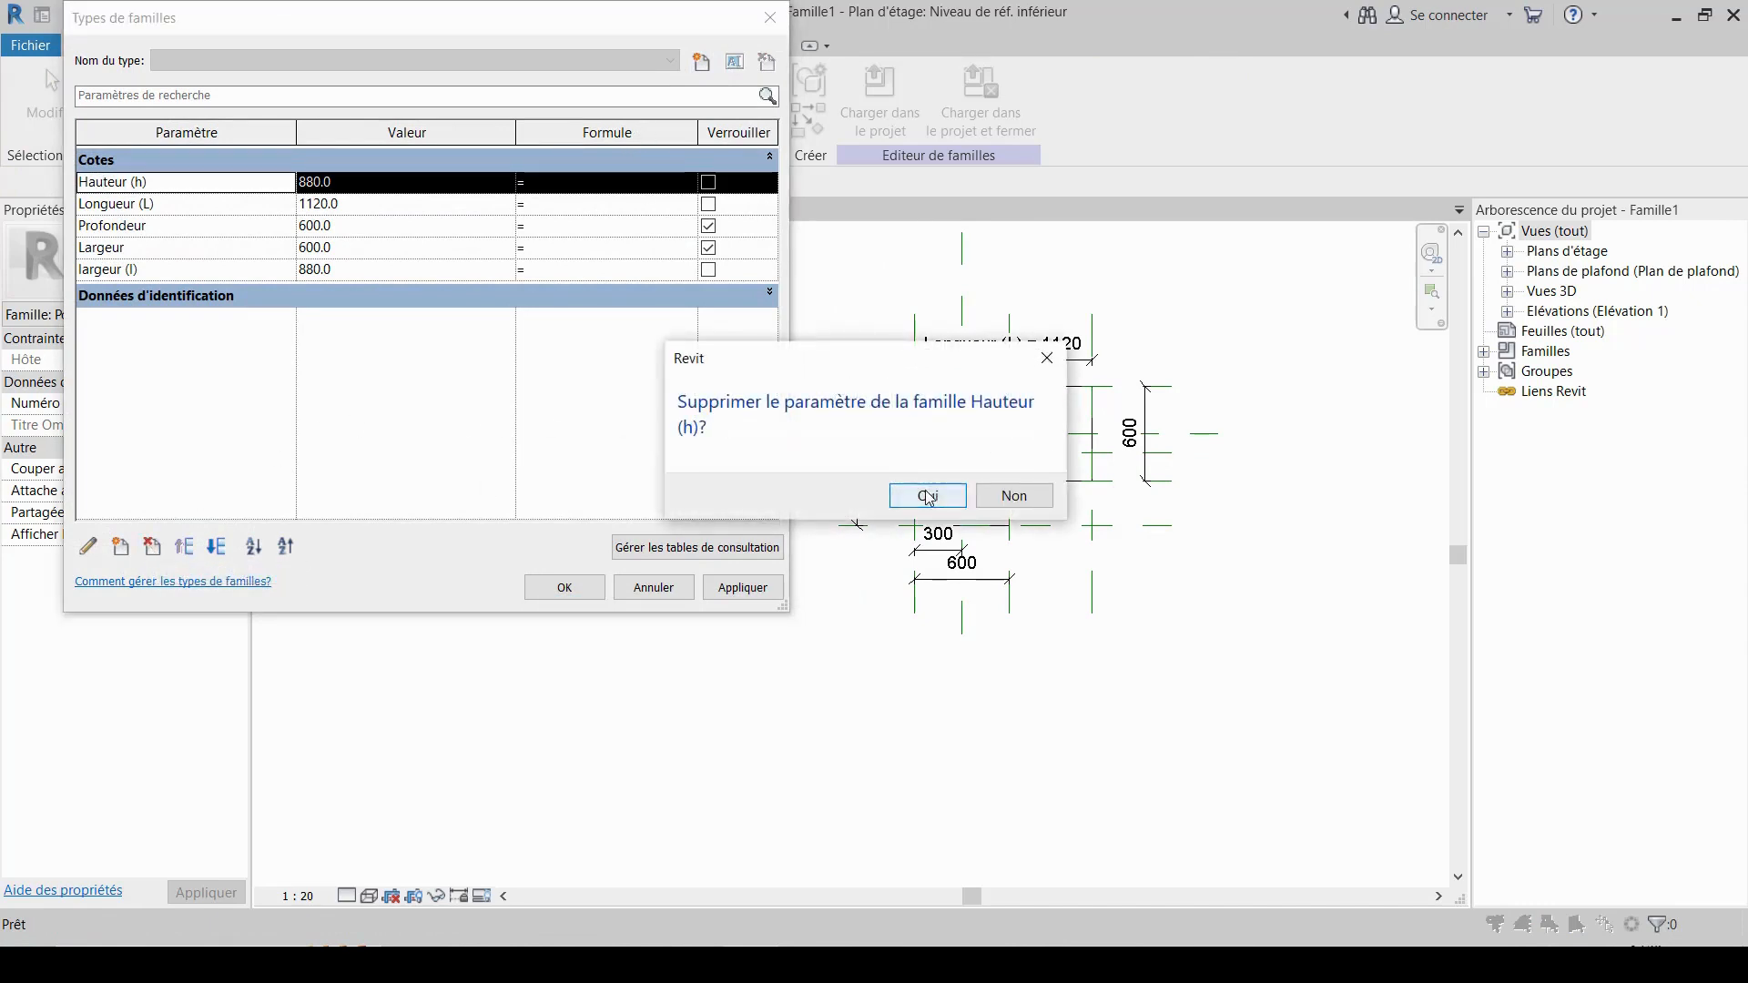
click(927, 495)
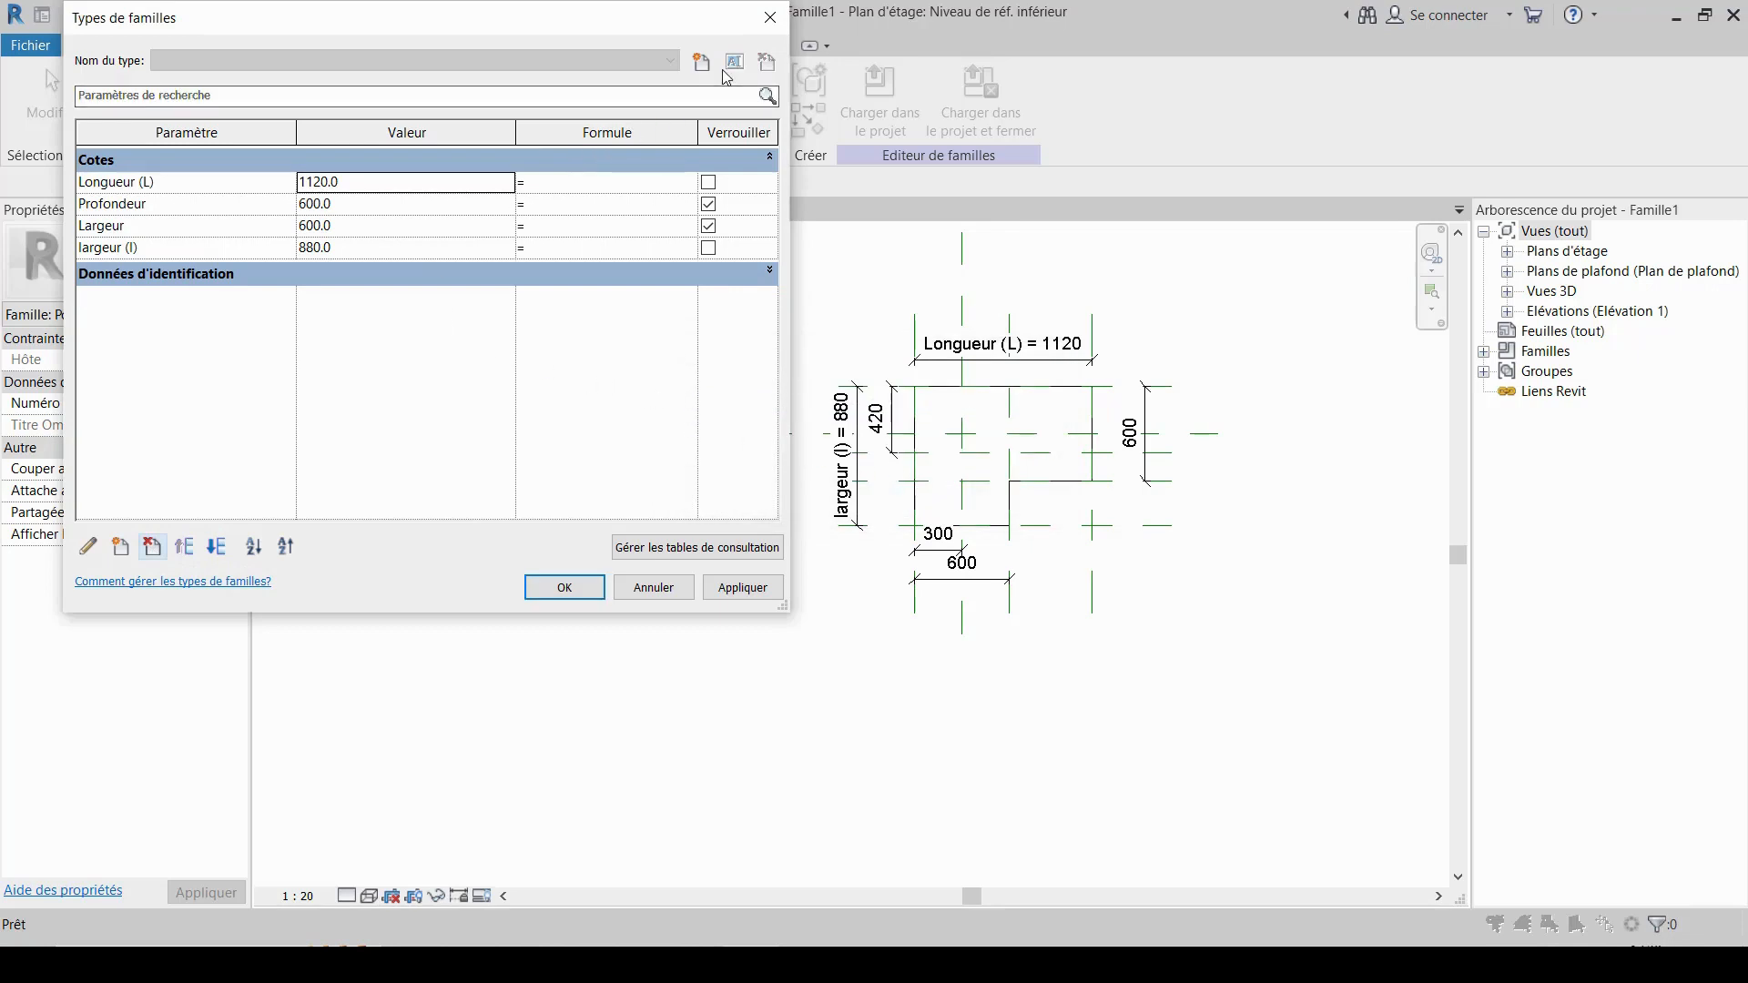
click(751, 598)
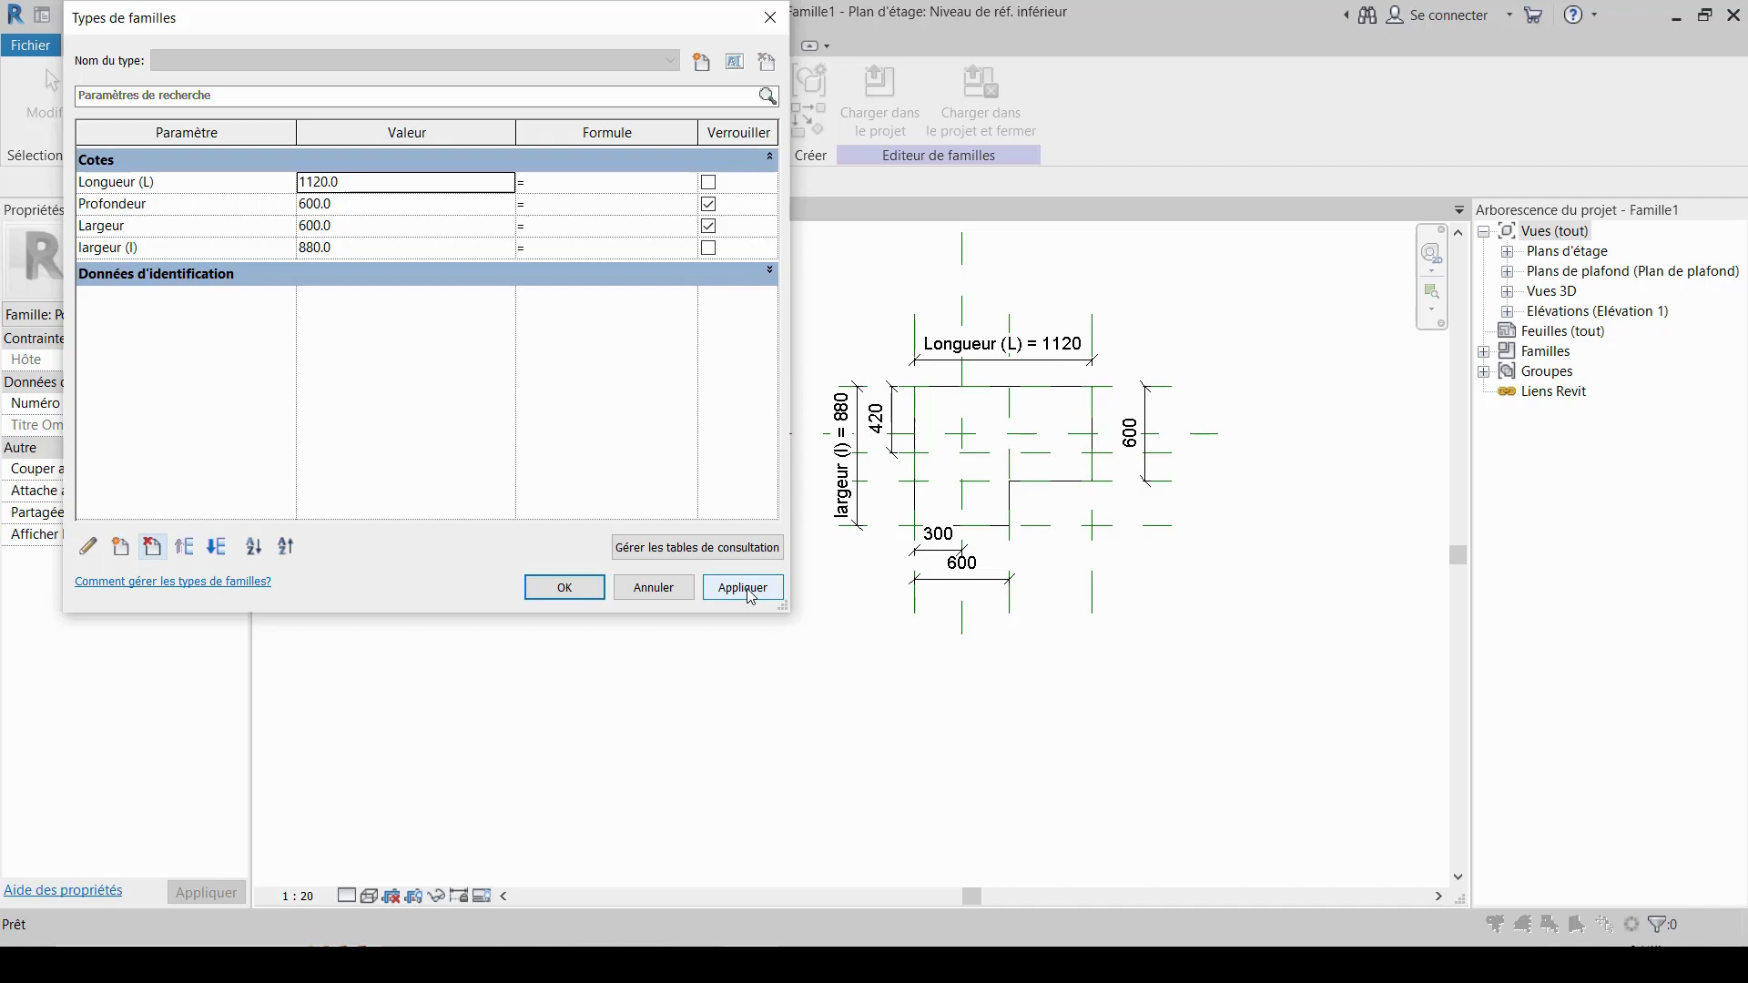
click(564, 587)
- Label the 420 dimension beside the L profile with a new family type parameter named "Centre (l)"
scroll(1001, 437, up, 3)
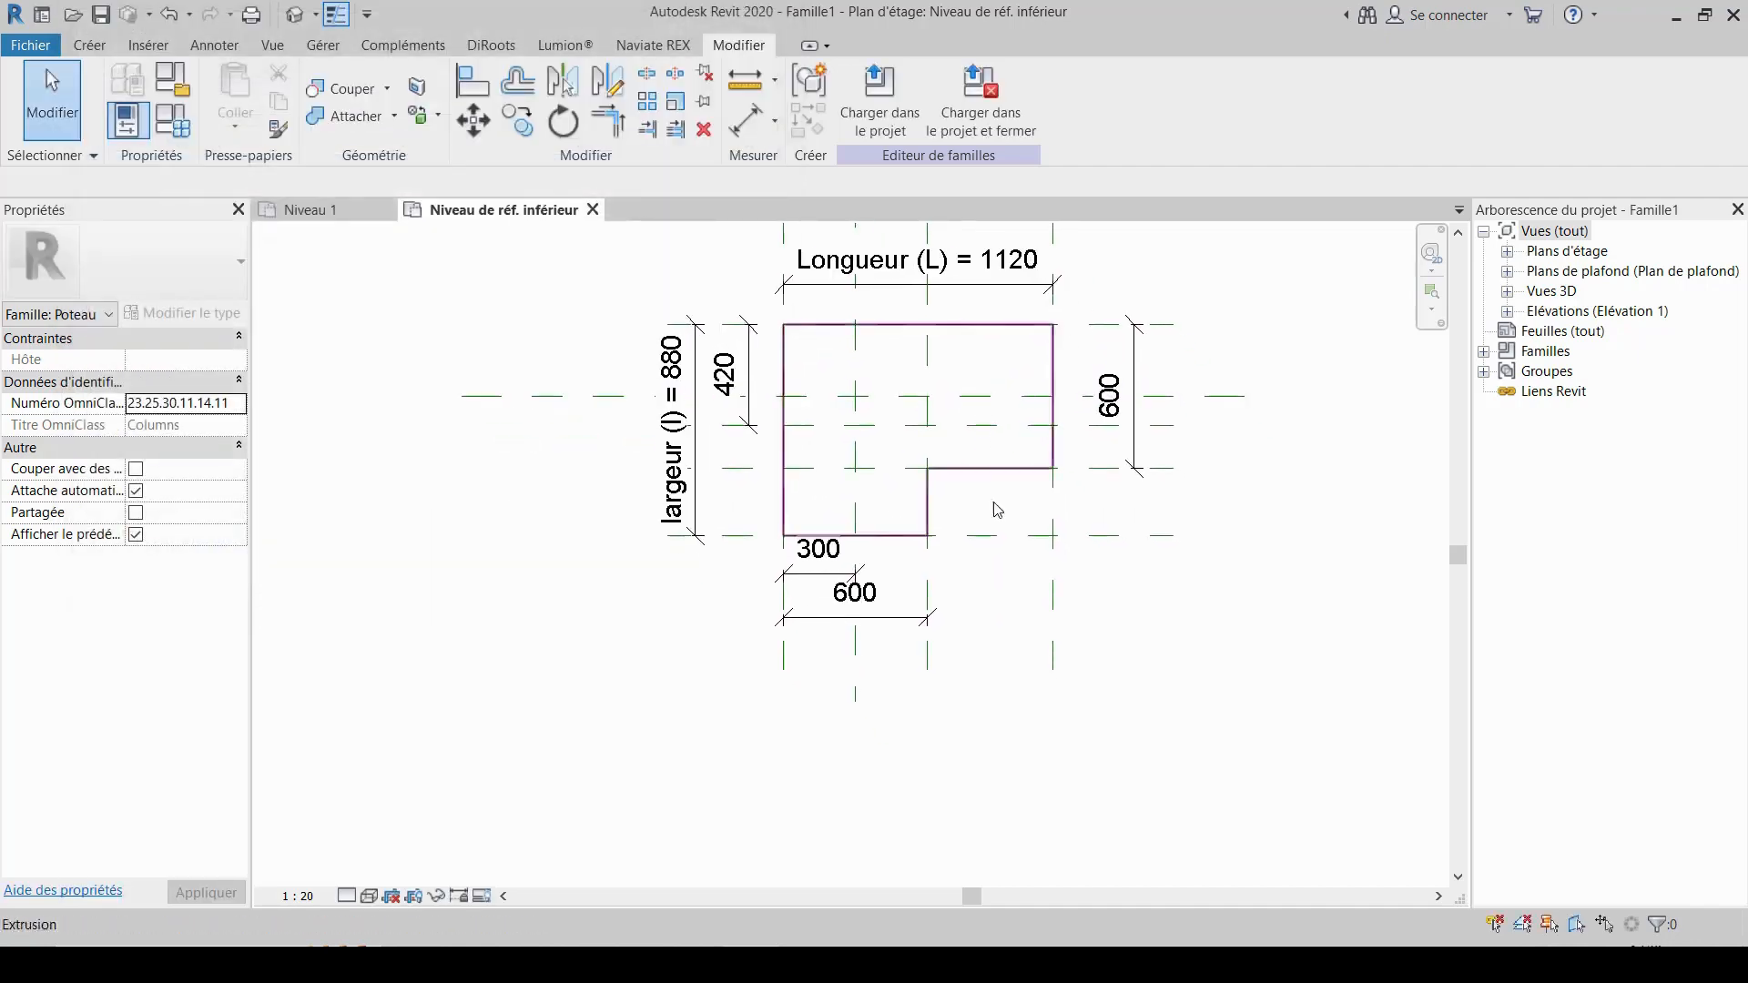
scroll(976, 577, up, 1)
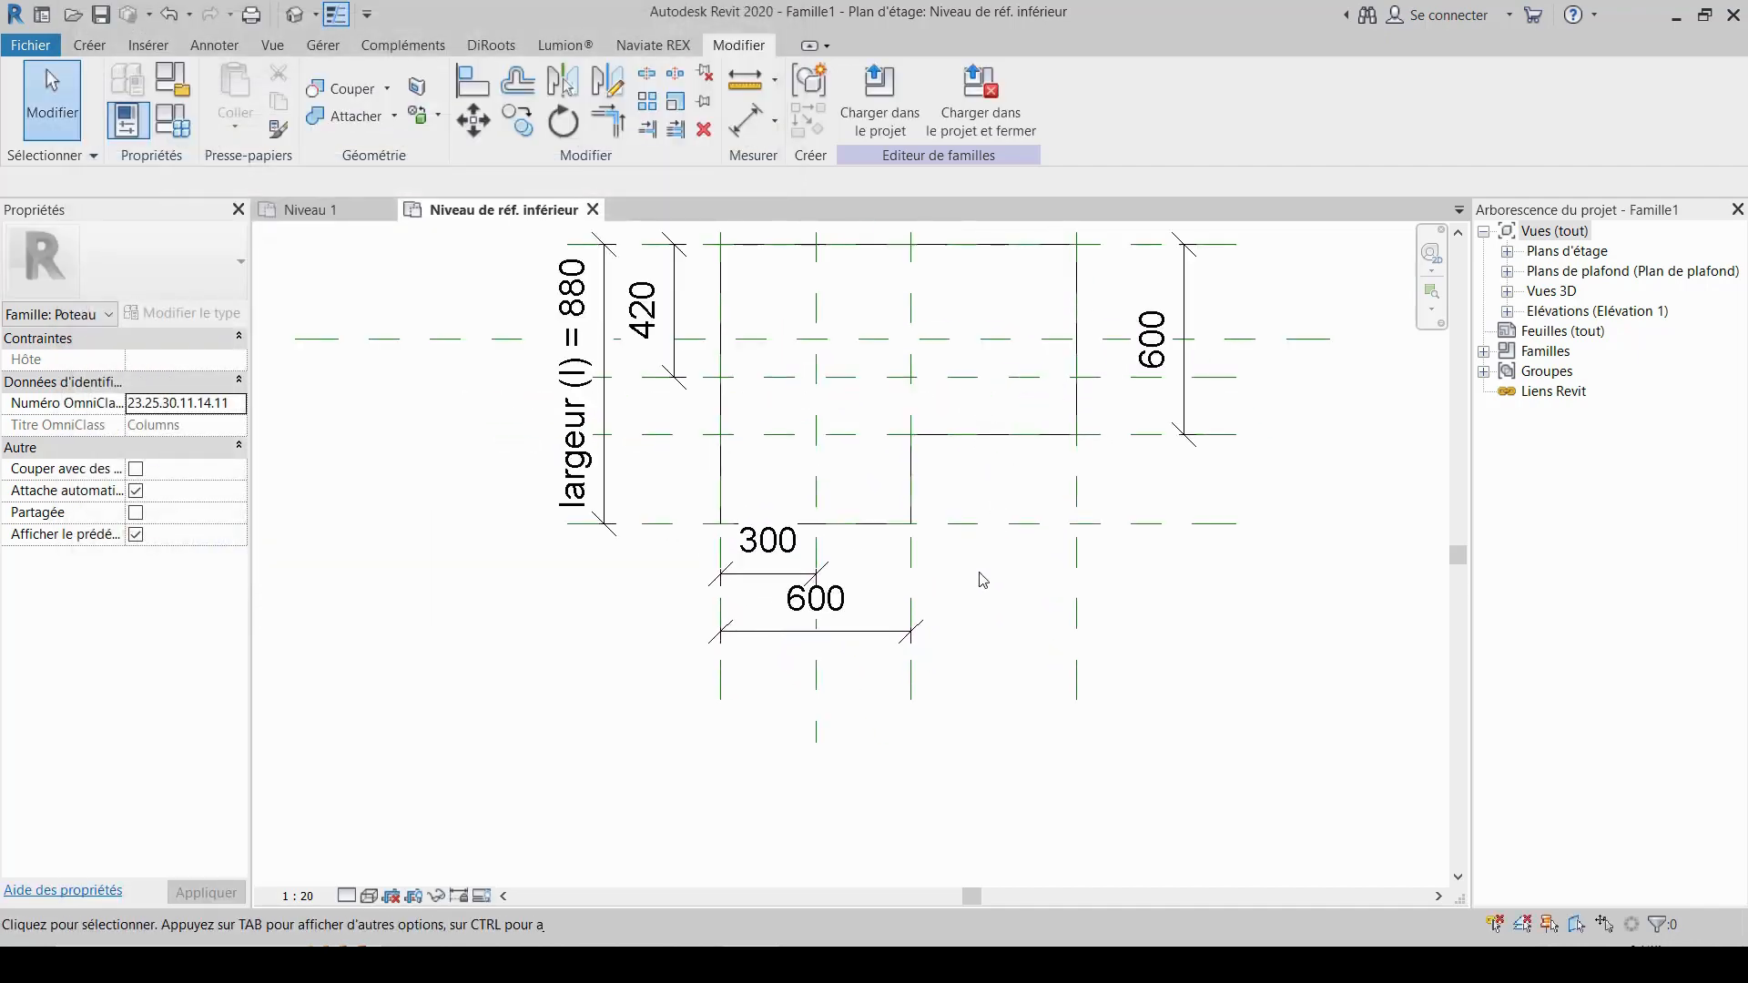
click(636, 293)
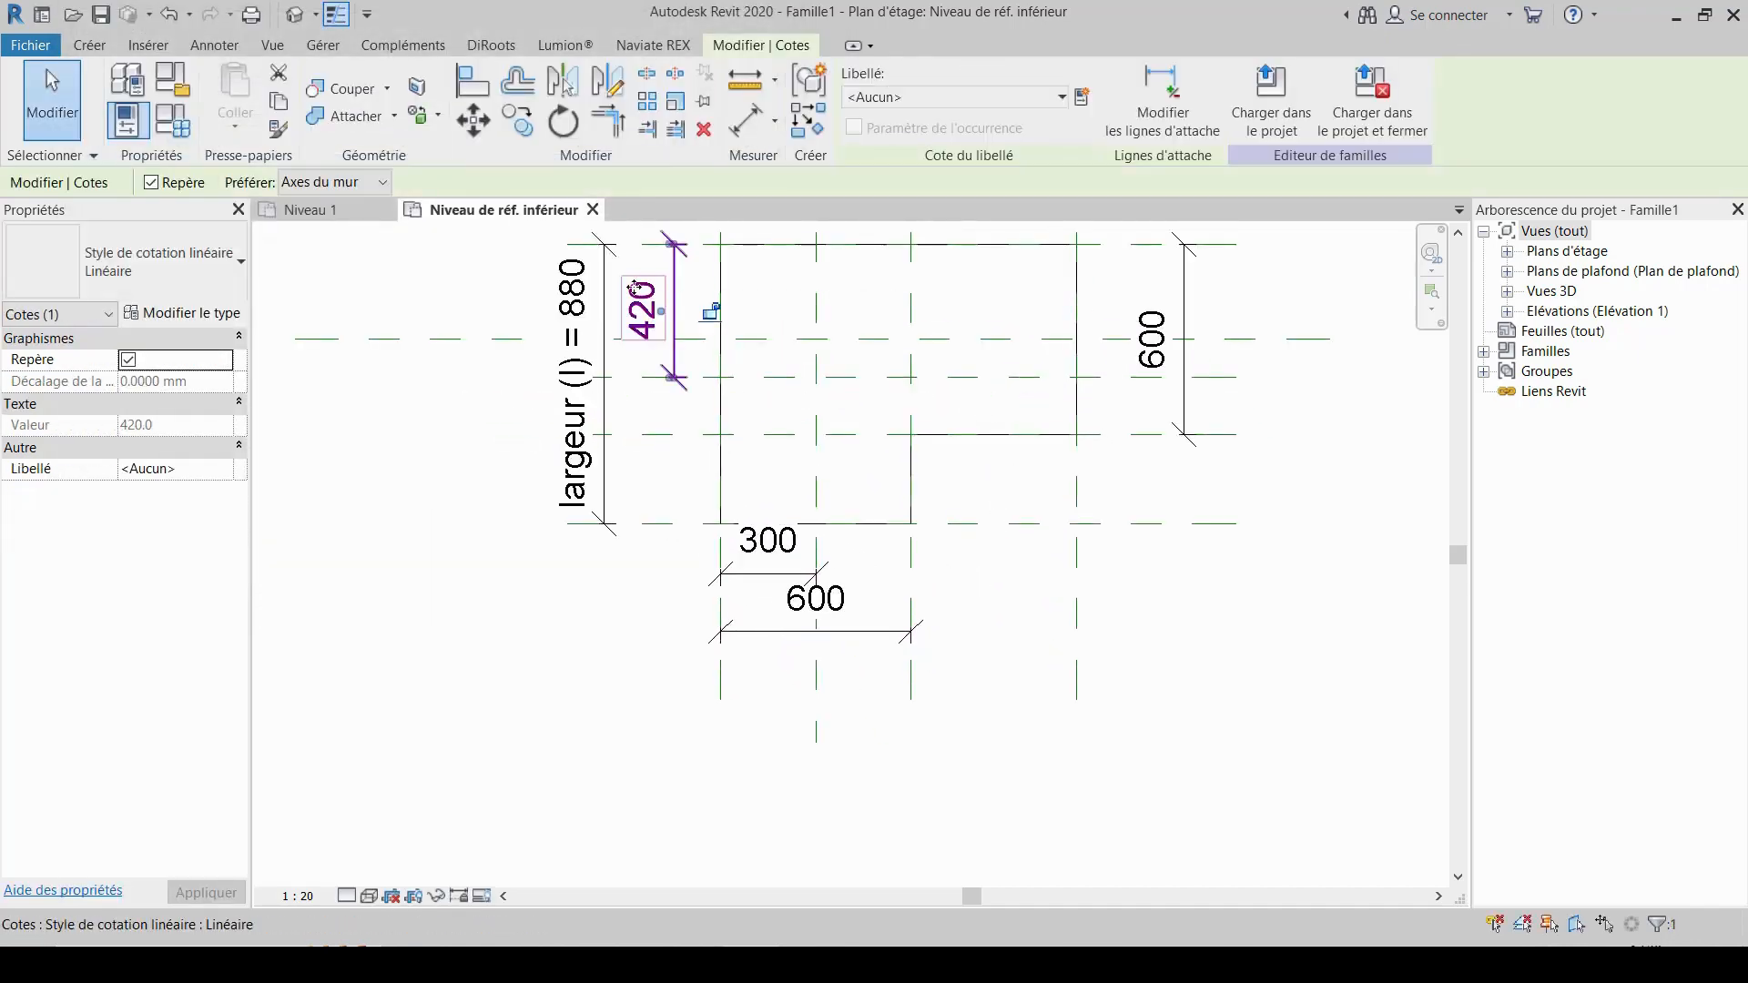
click(1083, 106)
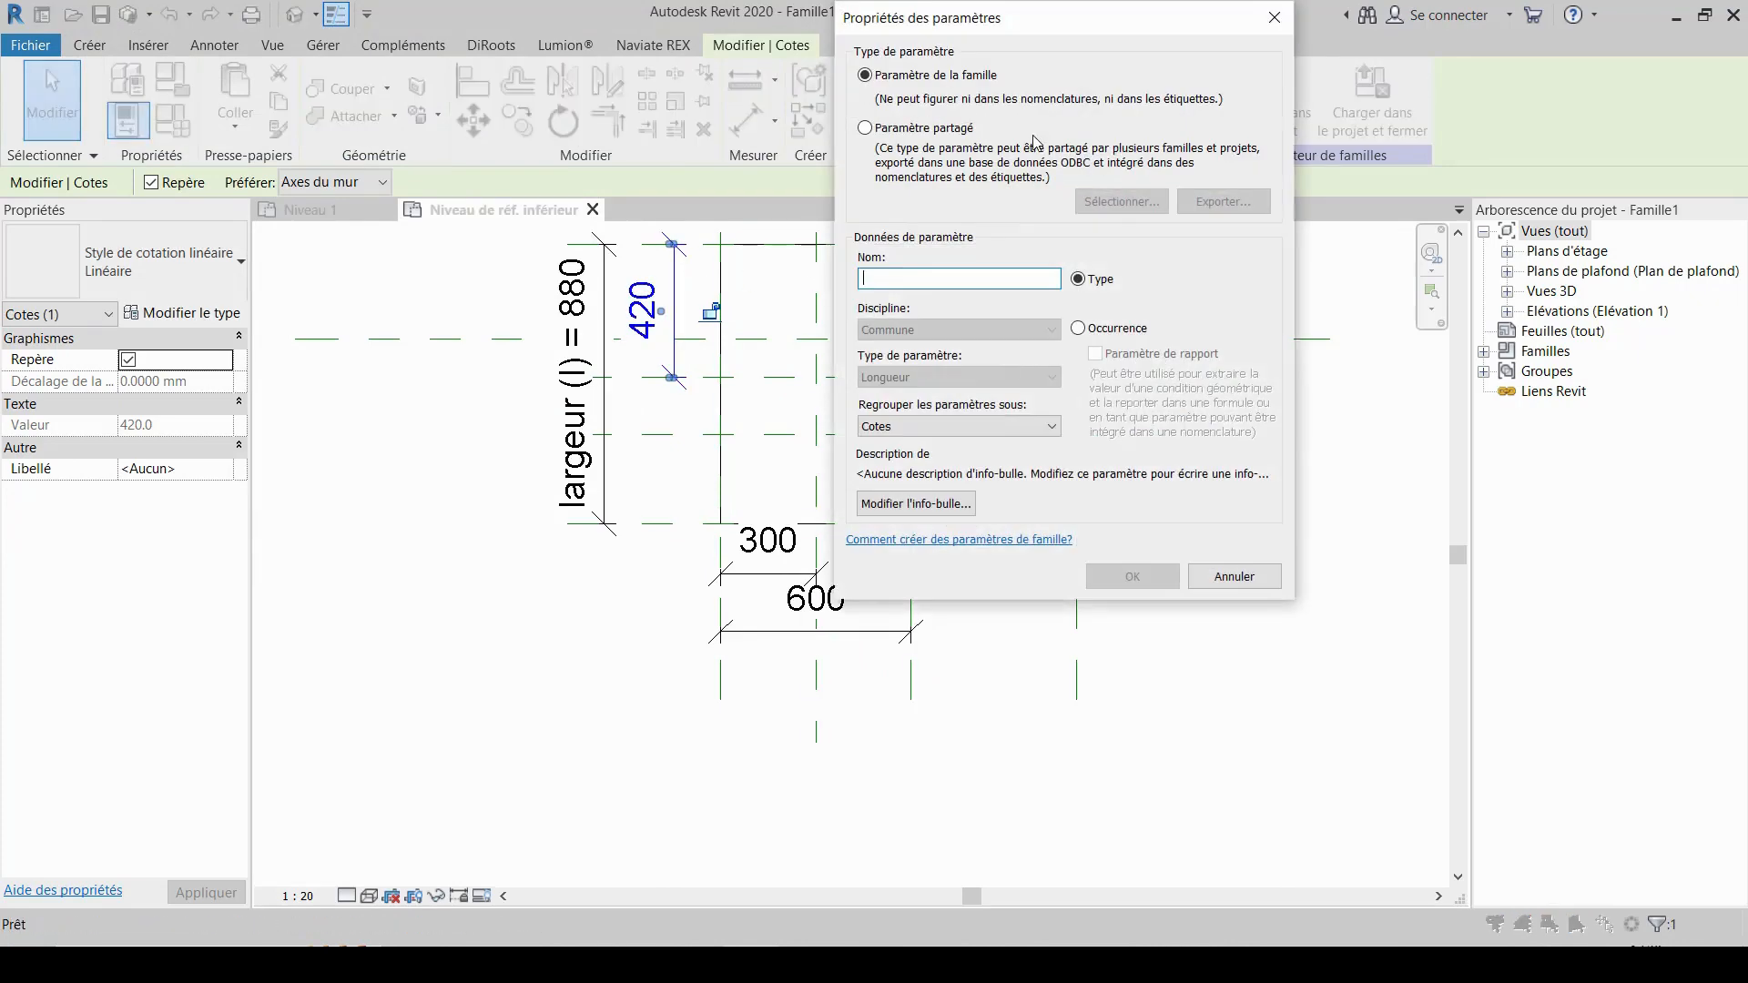
text(Centre)
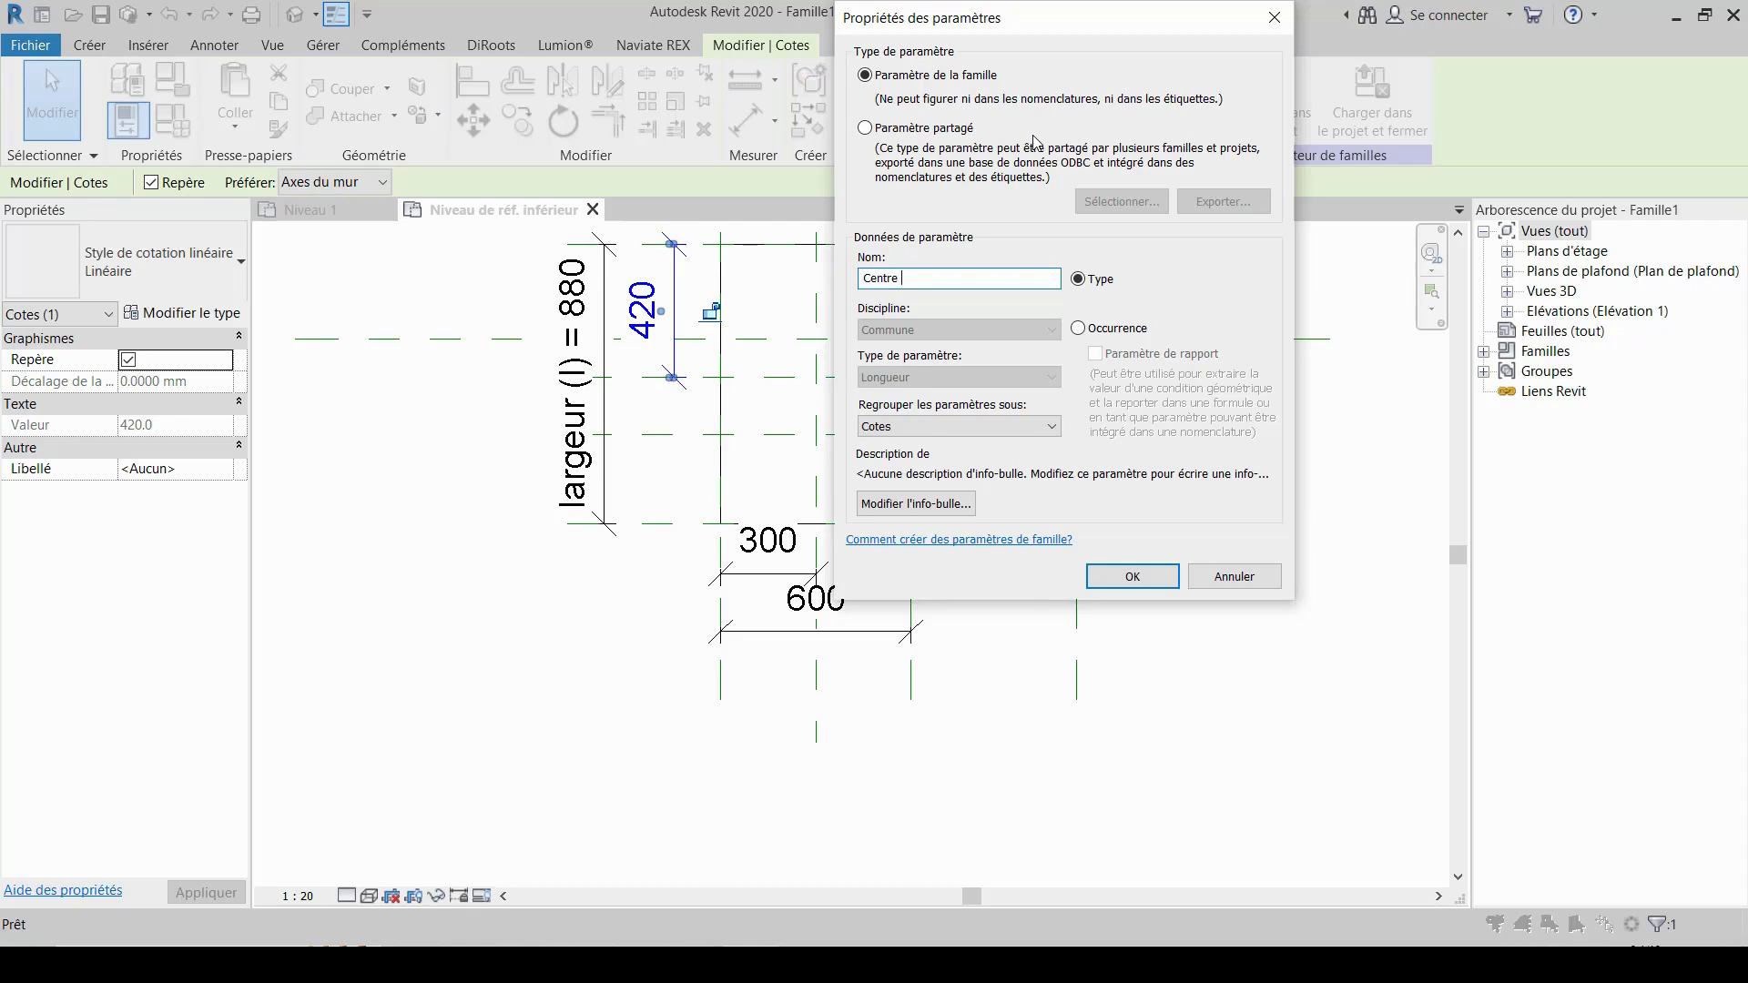
text())
click(1127, 577)
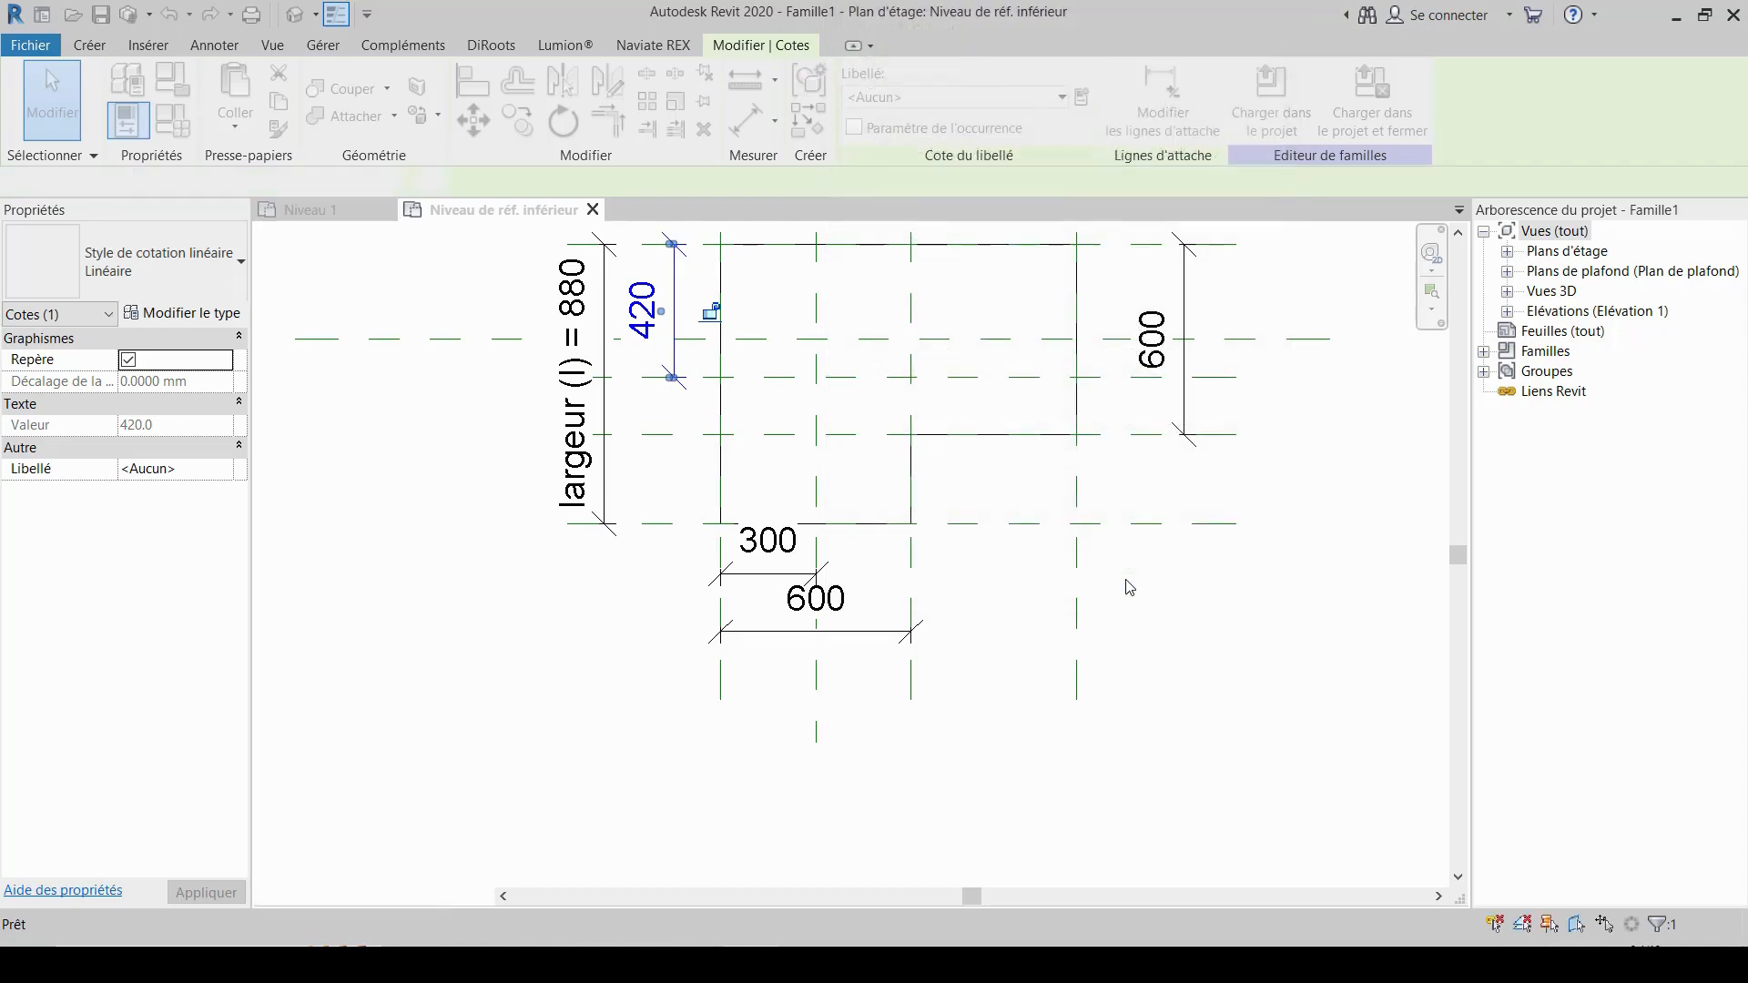
scroll(832, 425, down, 1)
click(1178, 603)
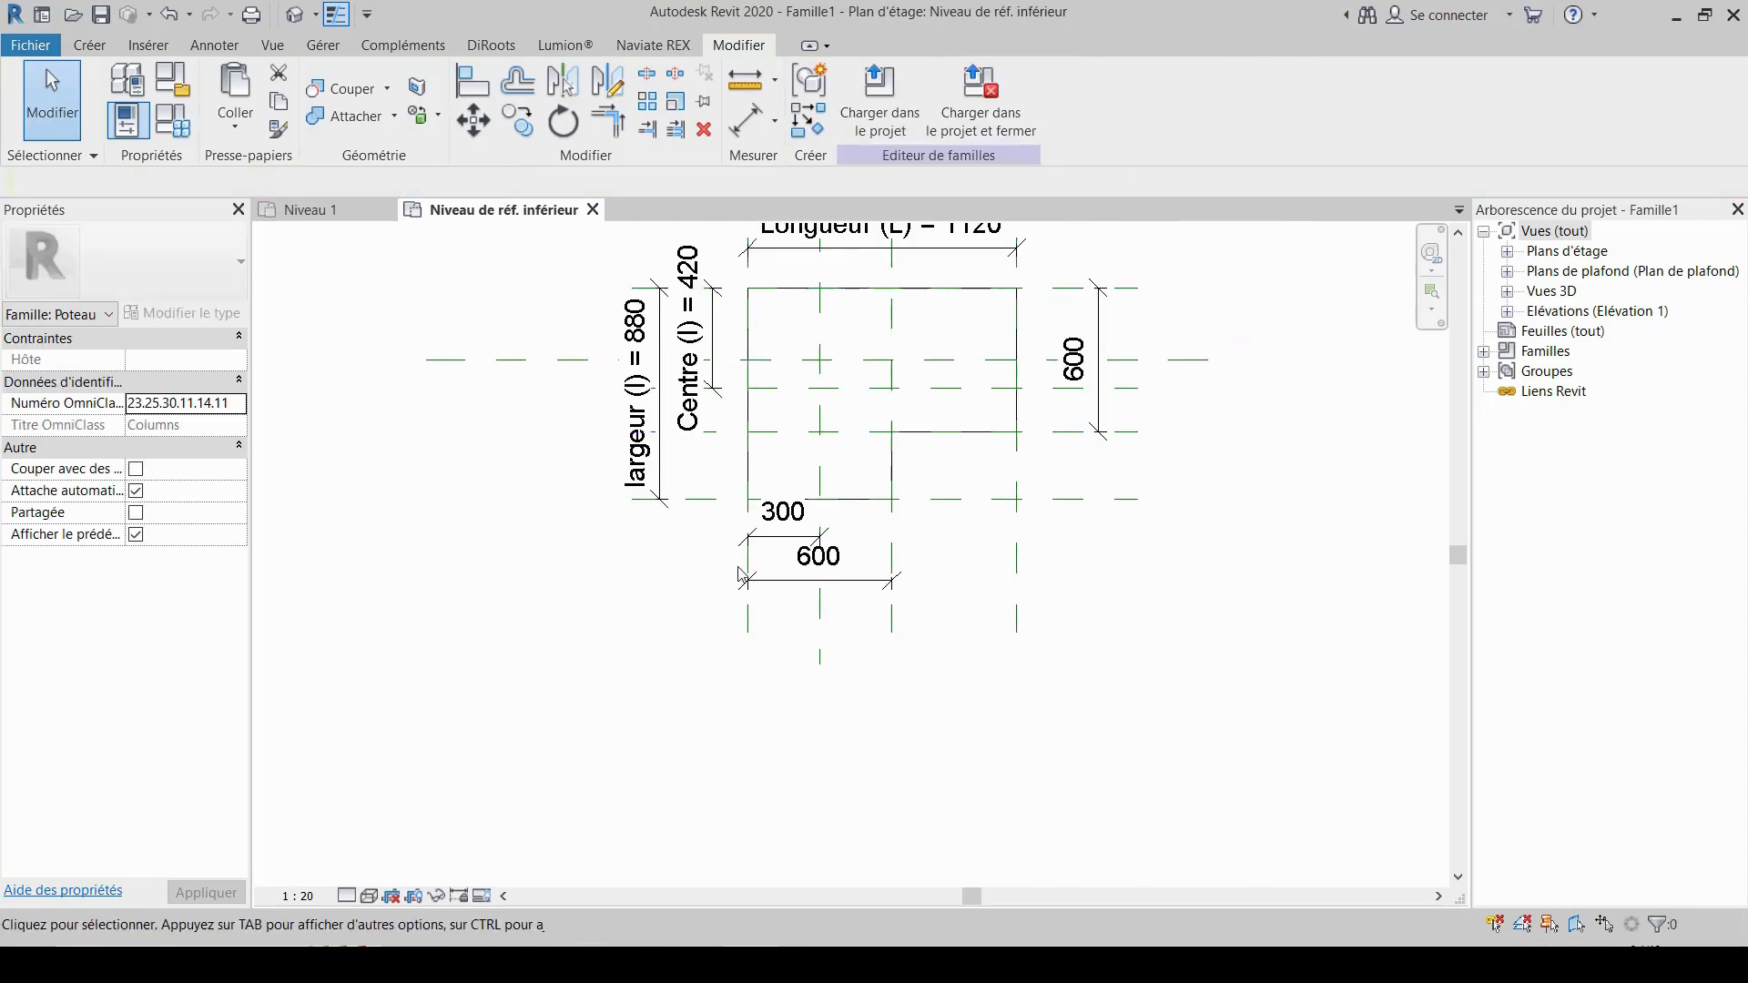
- Label the horizontal 600 dimension below the L profile with a new family type parameter named "Base(B)"
click(788, 579)
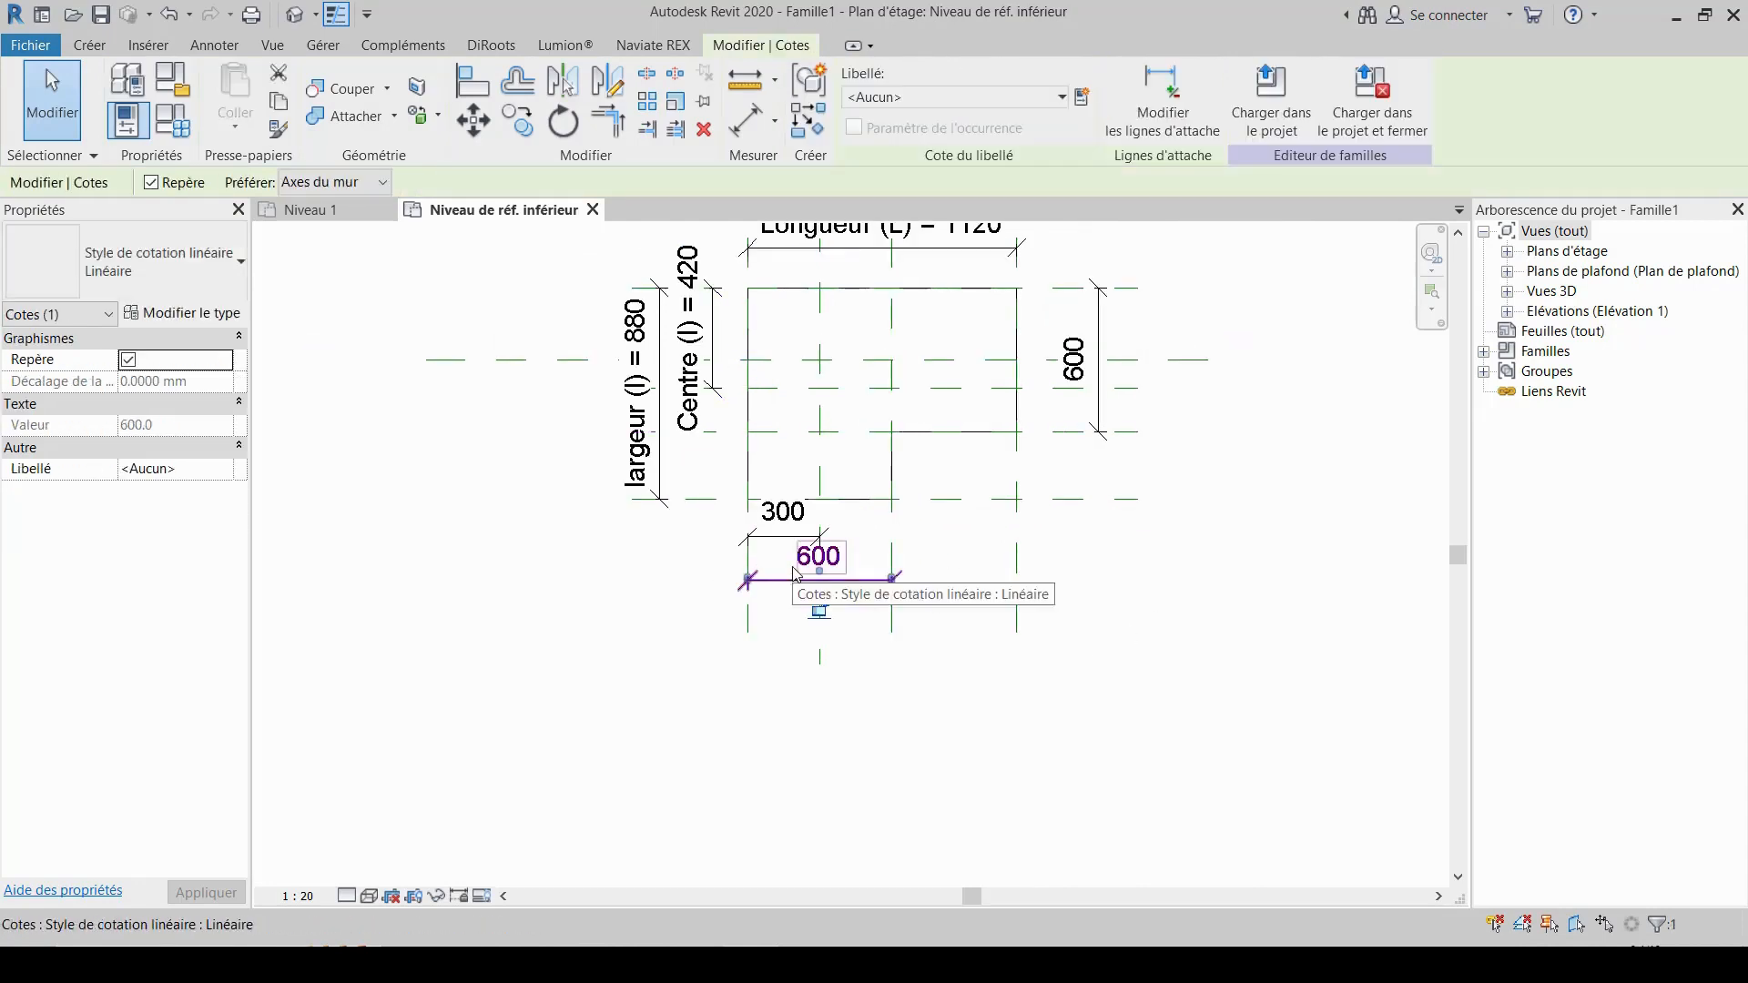
click(1089, 100)
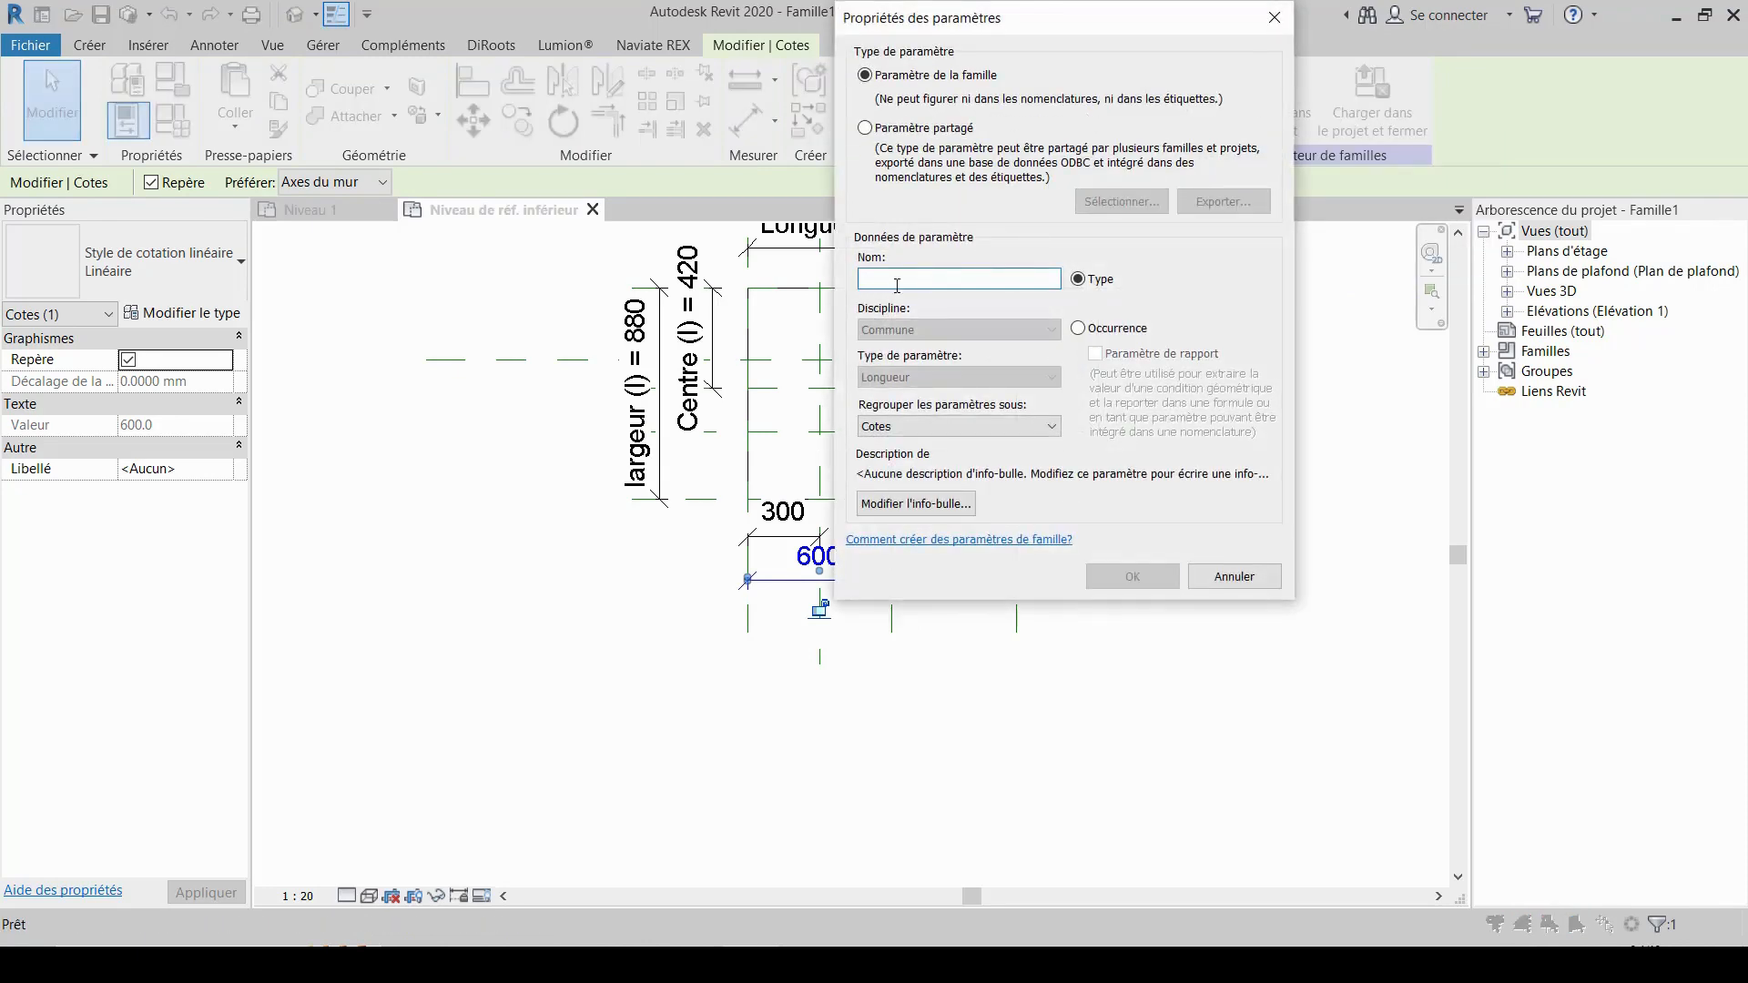
text(Base)
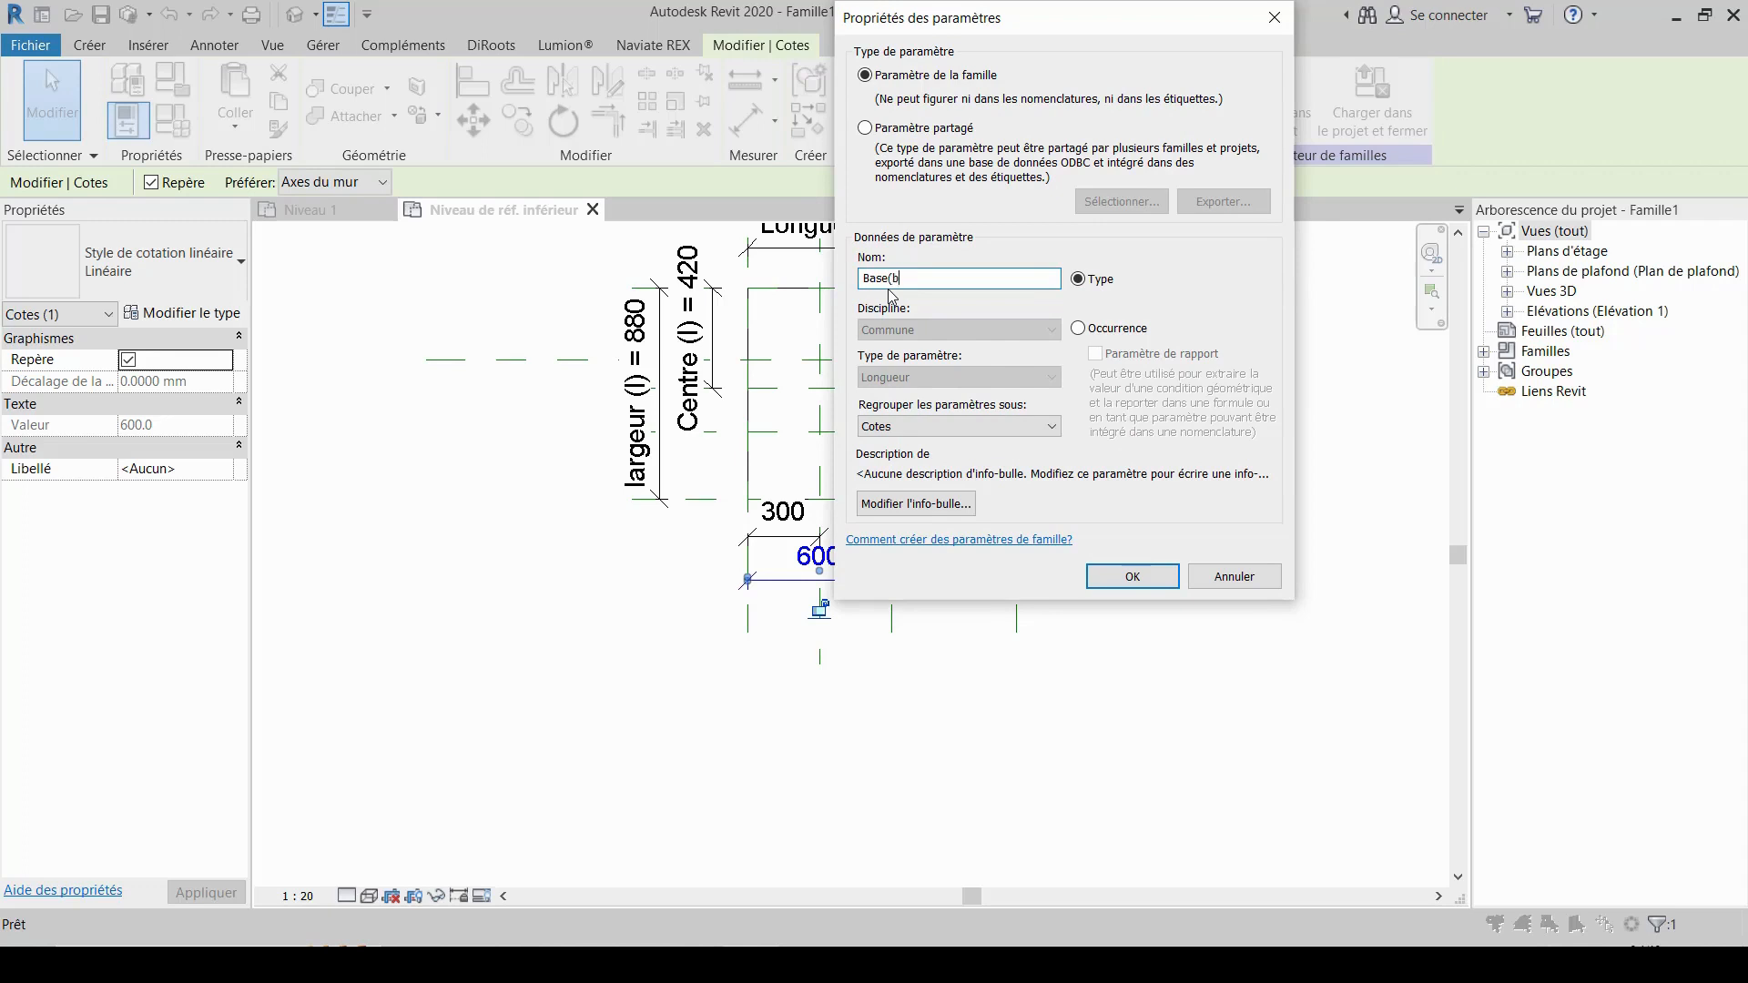
text(B)
click(1134, 576)
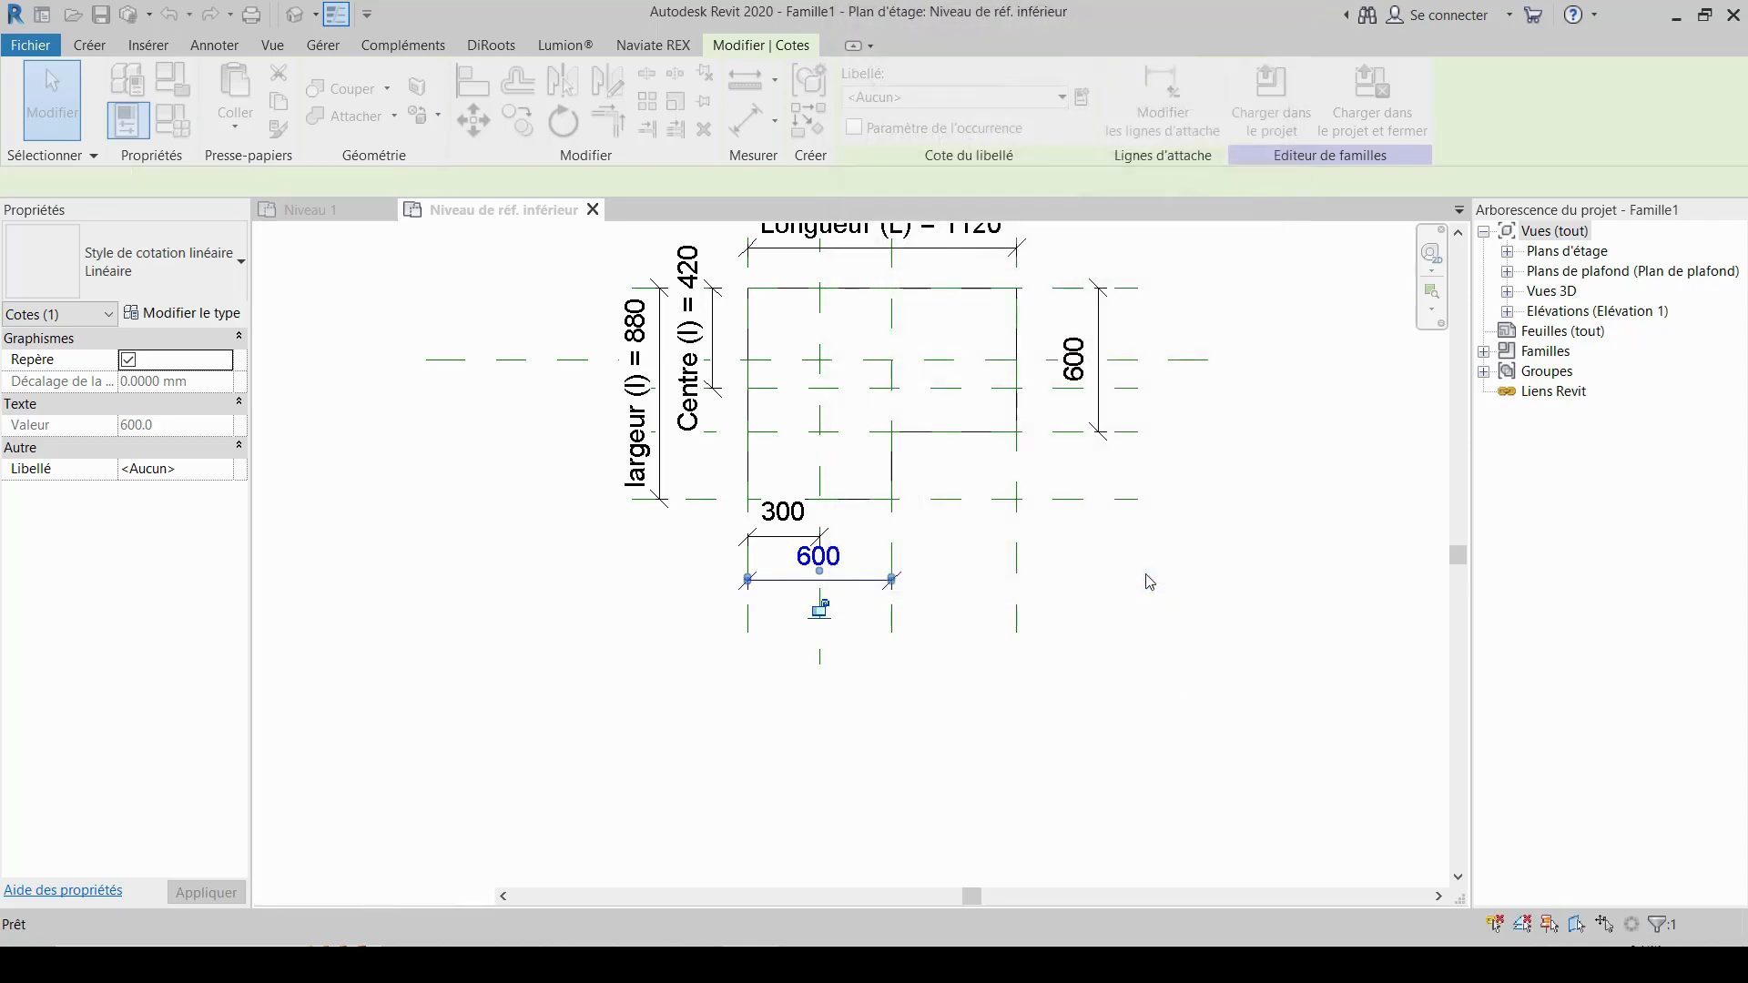
click(1004, 714)
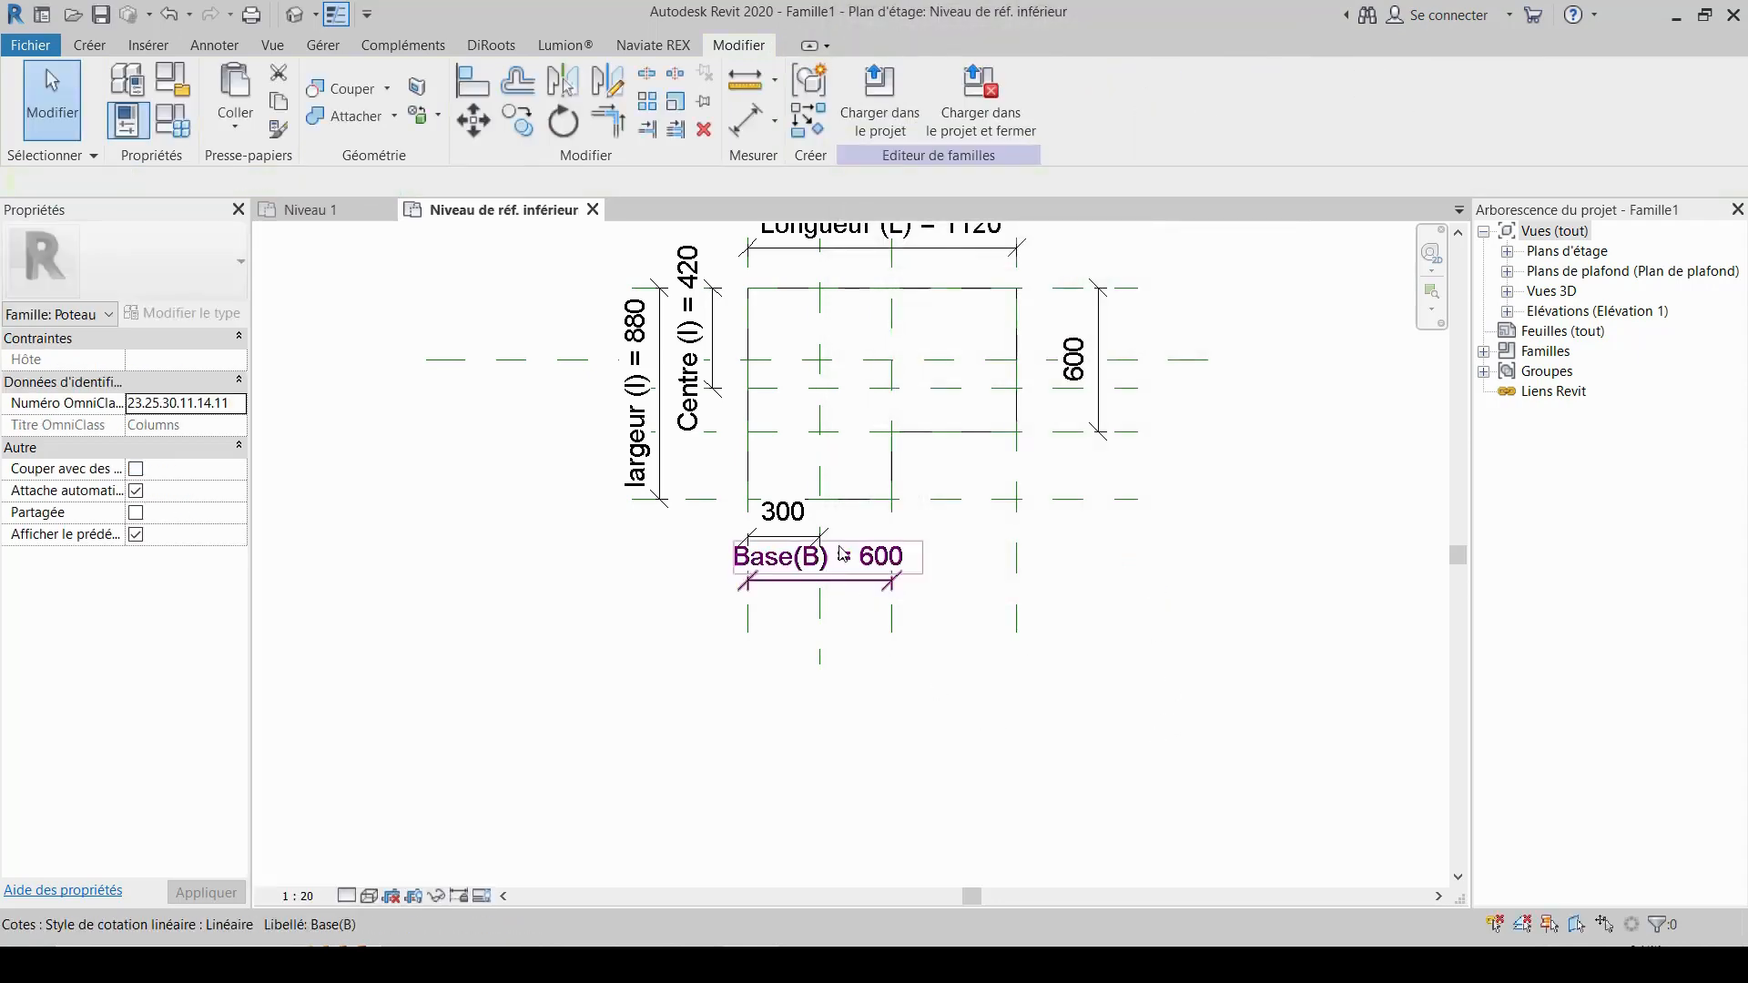
- Label the 300 dimension below the L profile with a new family type parameter named "Centre (B)"
click(783, 535)
click(1083, 97)
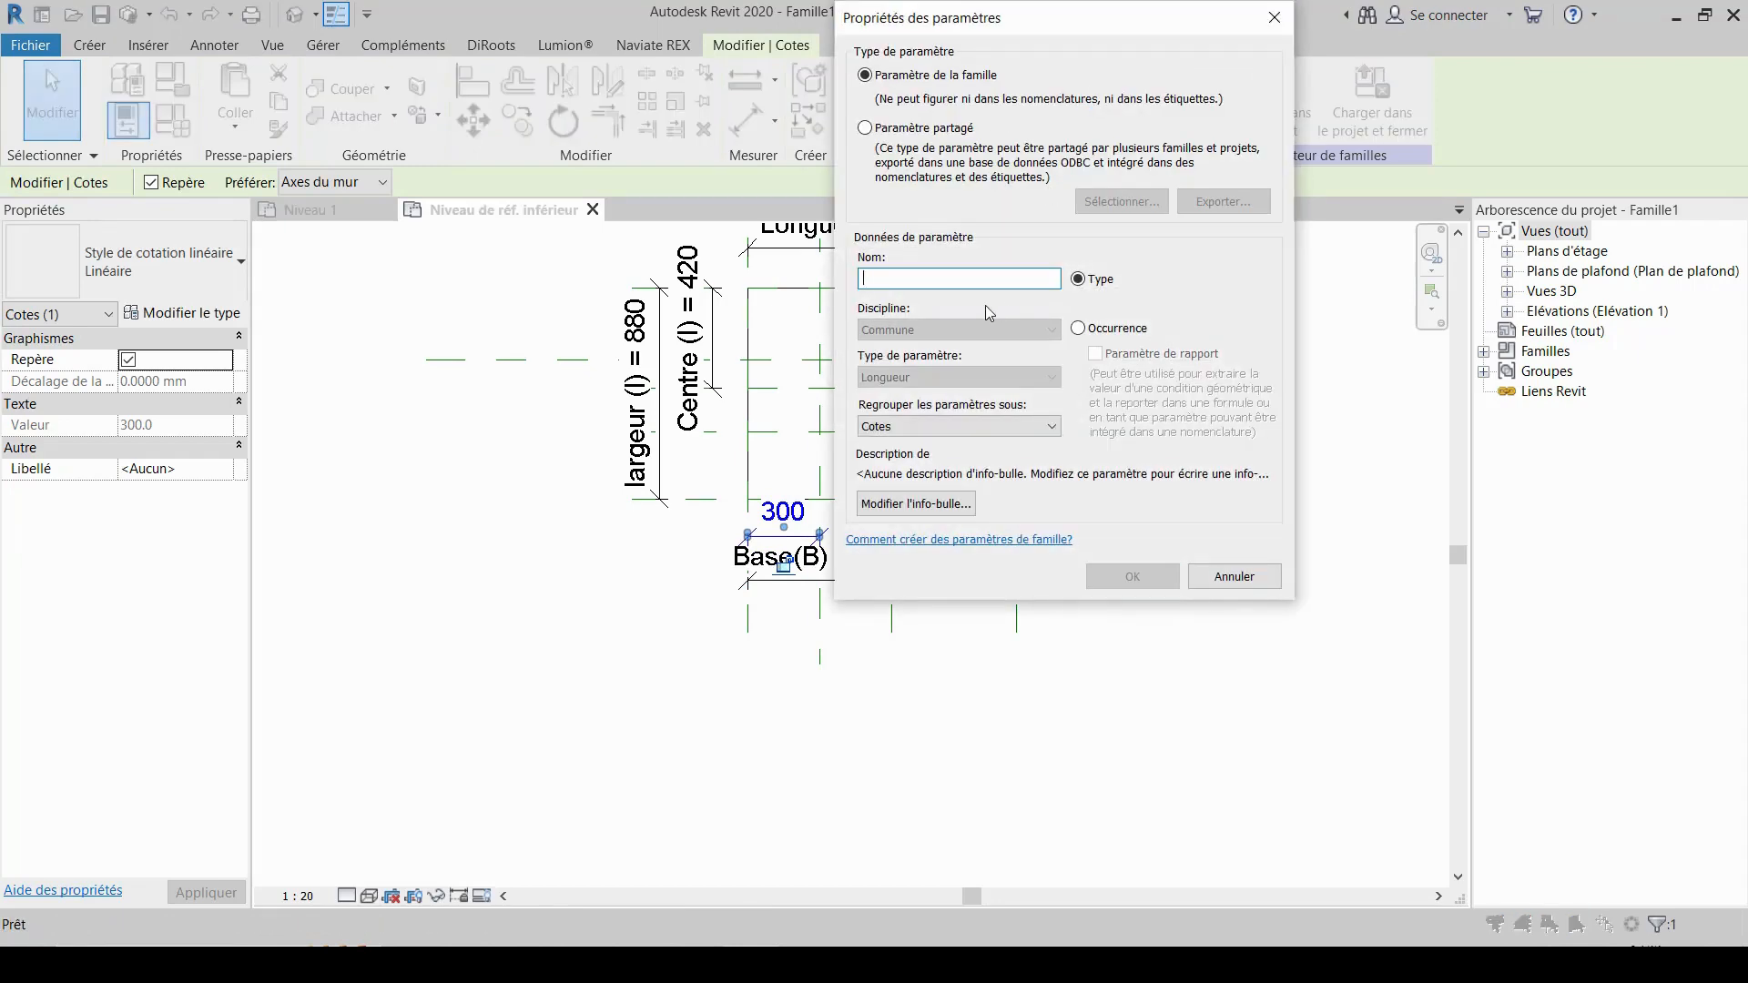
text(Centre)
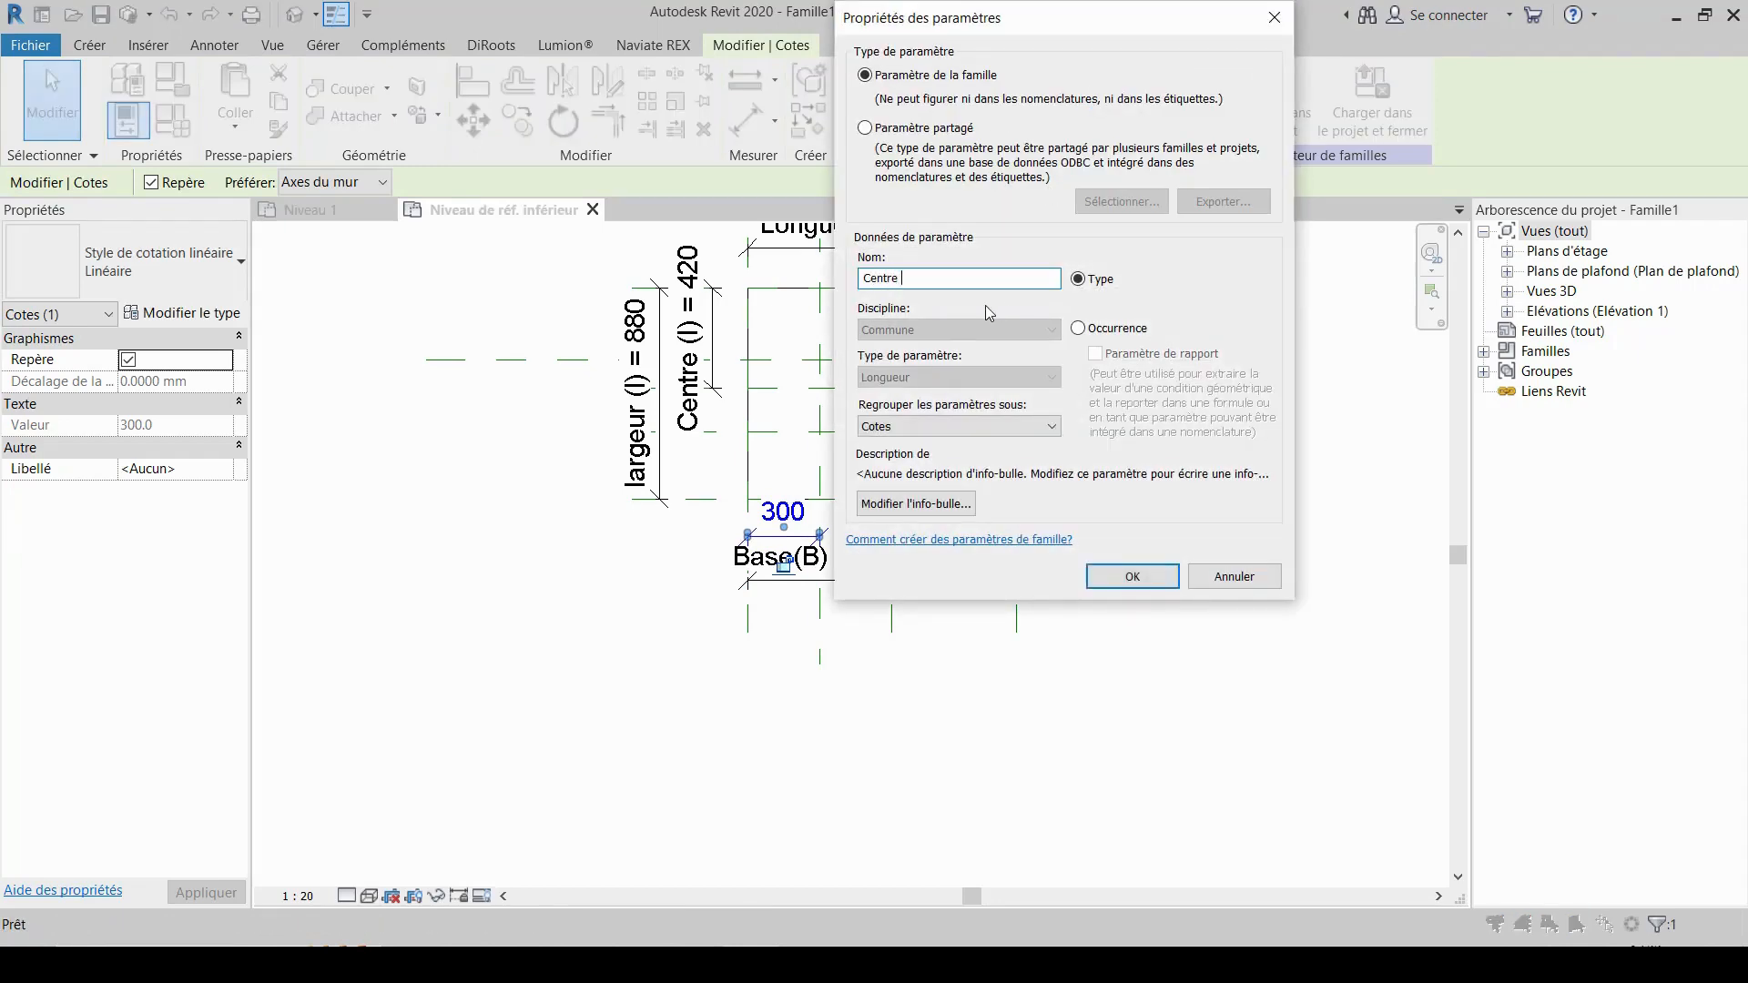
text( (B)
click(1132, 576)
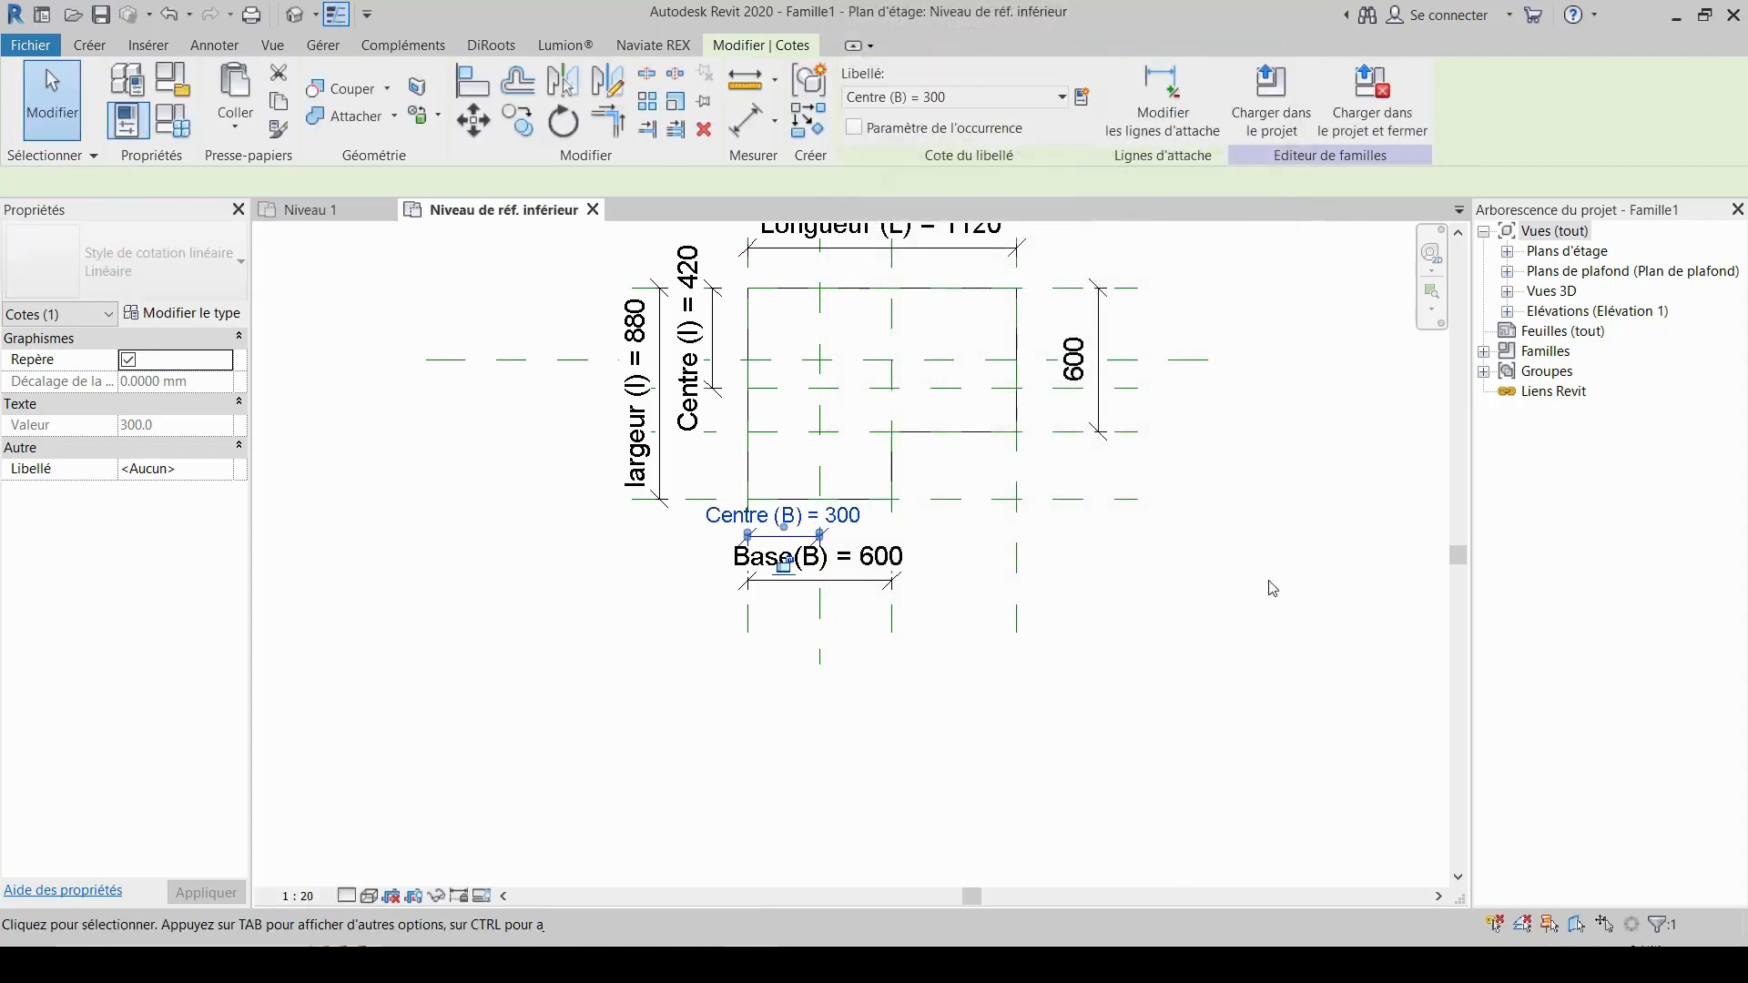
click(1265, 585)
- Label the vertical 600 dimension beside the L profile's wide arm with a new family type parameter named "Largeur (L)"
scroll(1266, 585, down, 2)
click(1136, 407)
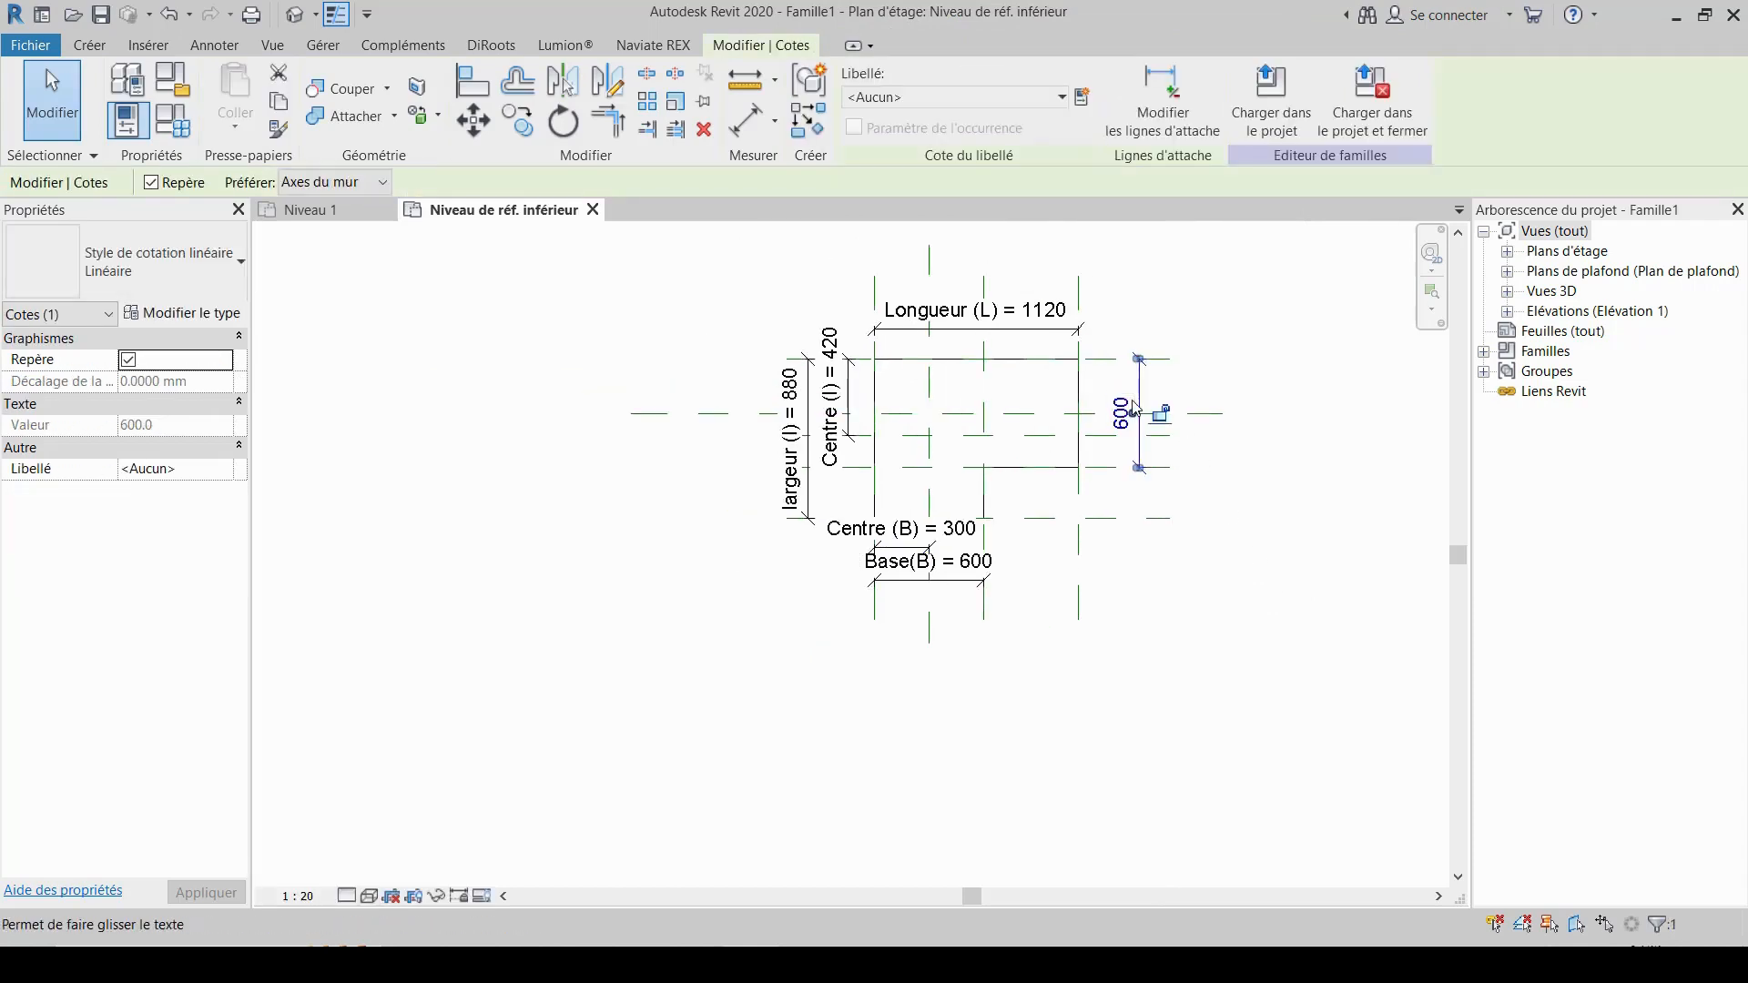
scroll(1136, 407, up, 2)
middle_drag(1344, 425, 1294, 447)
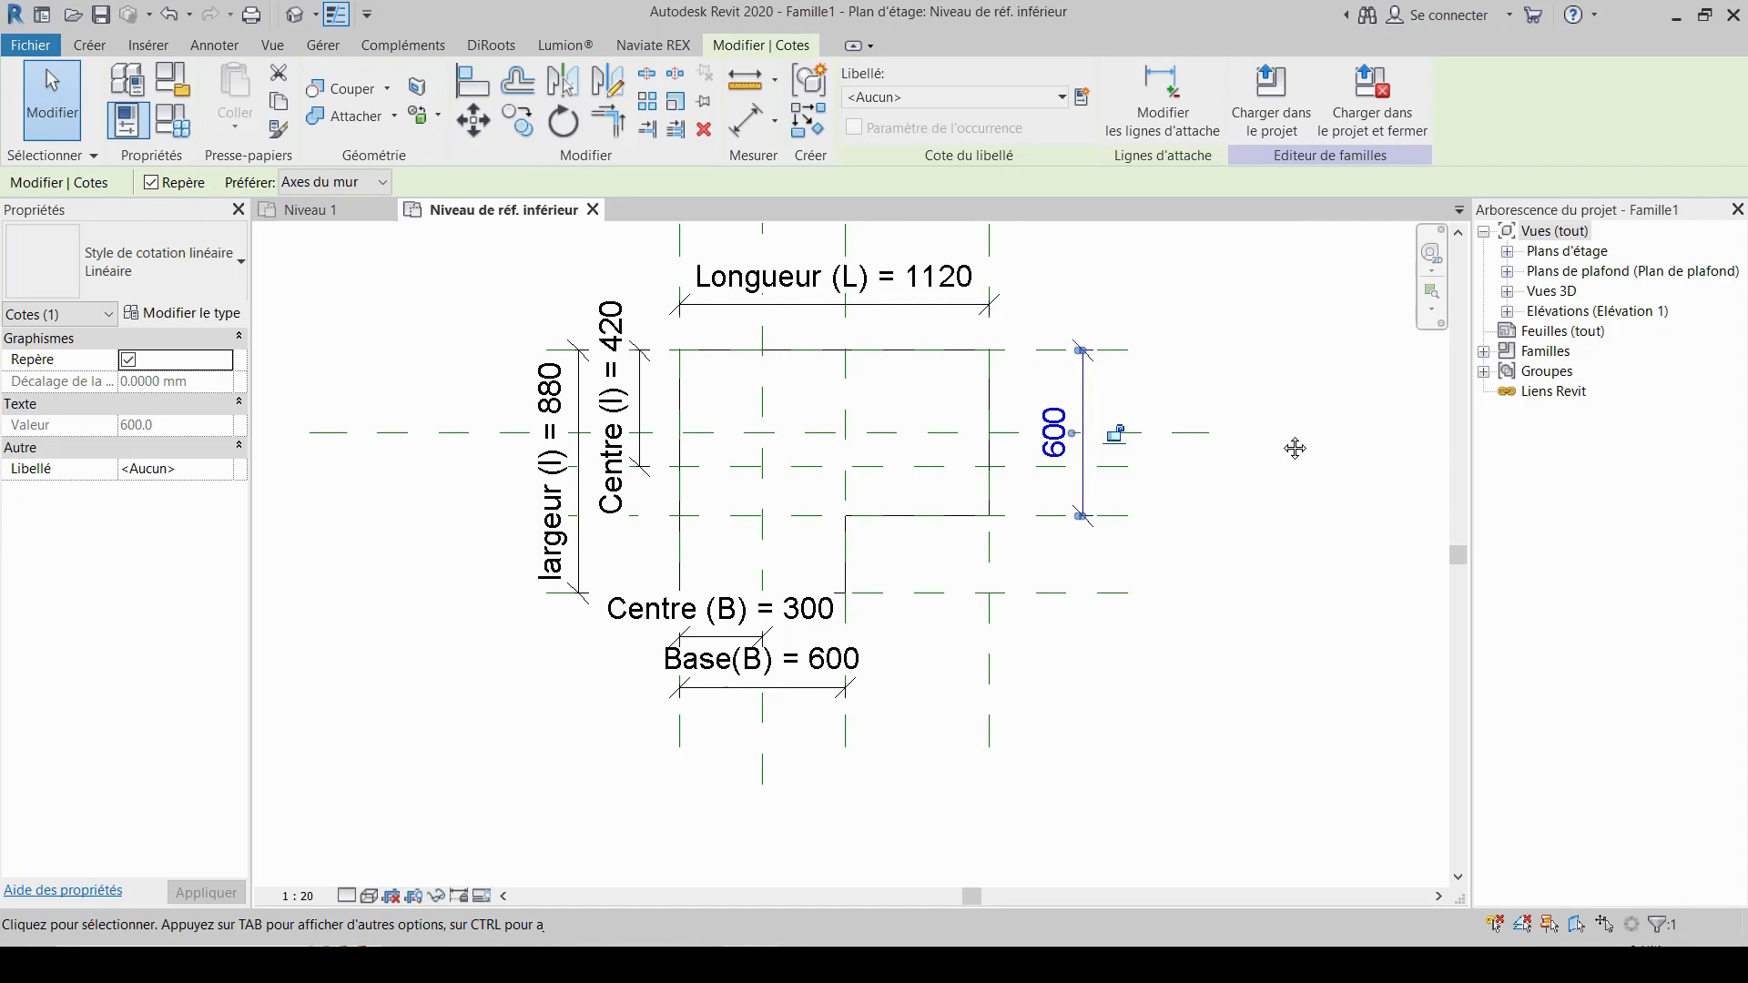
click(1091, 100)
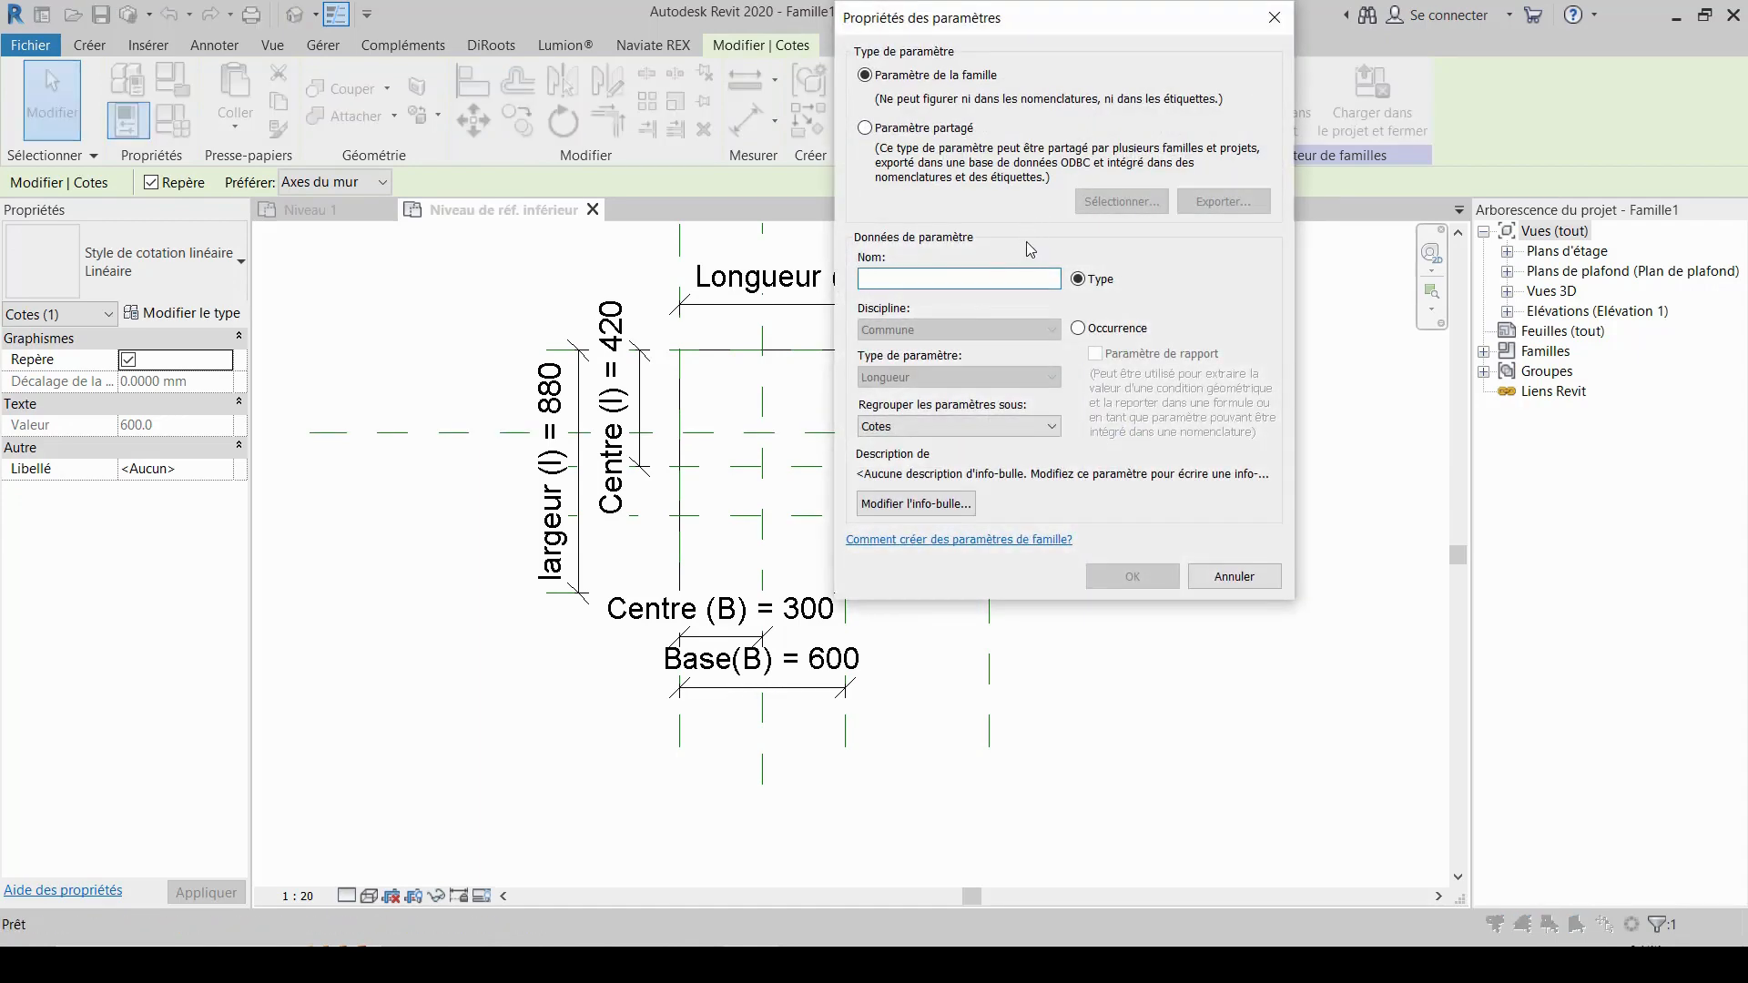
text(Large)
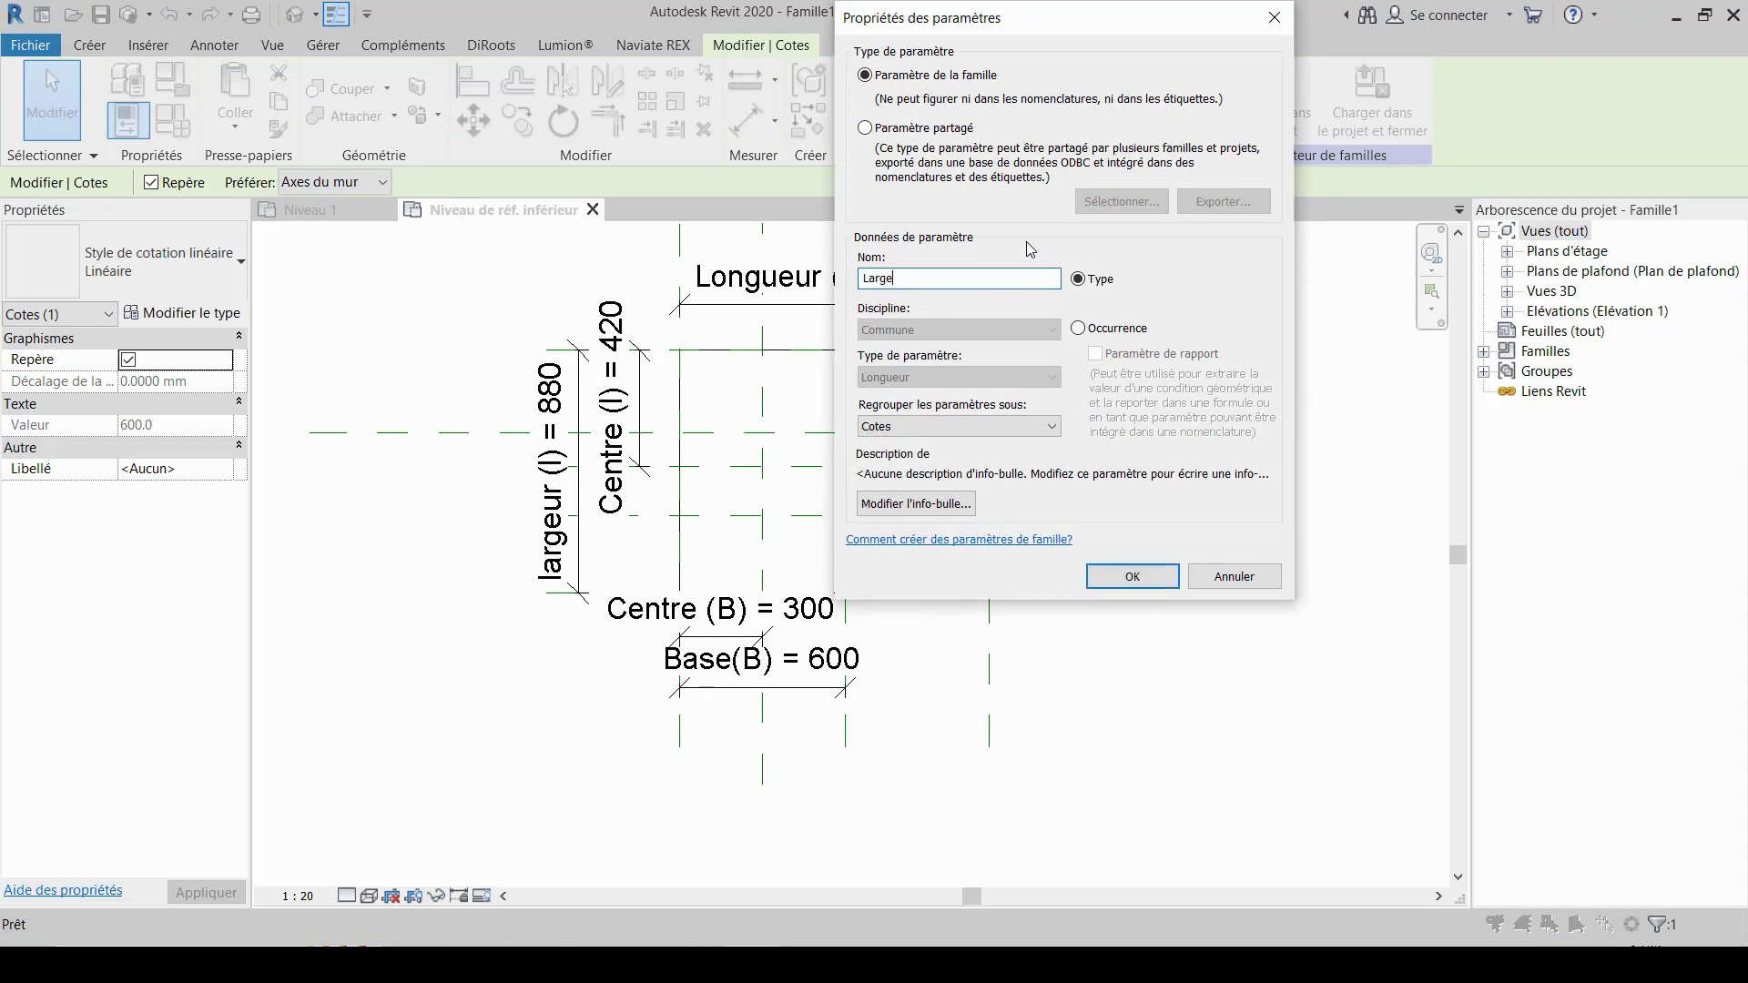
text(ur (L)
click(1129, 579)
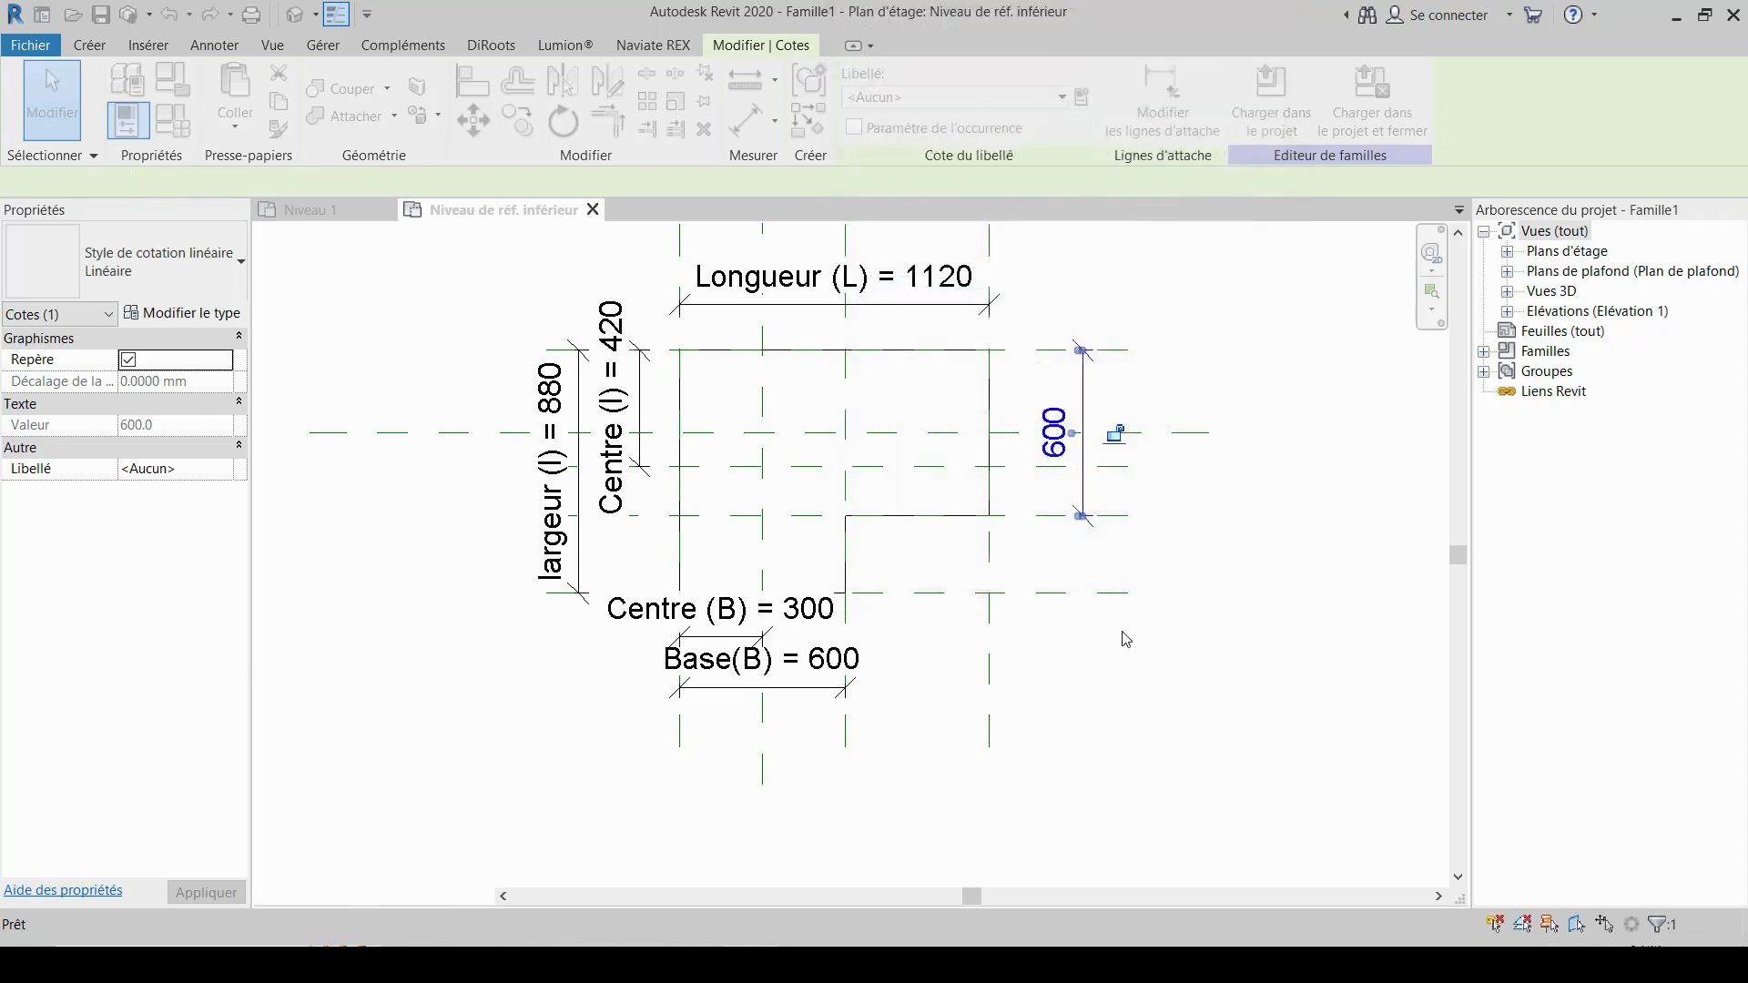
click(1126, 640)
scroll(1126, 640, down, 3)
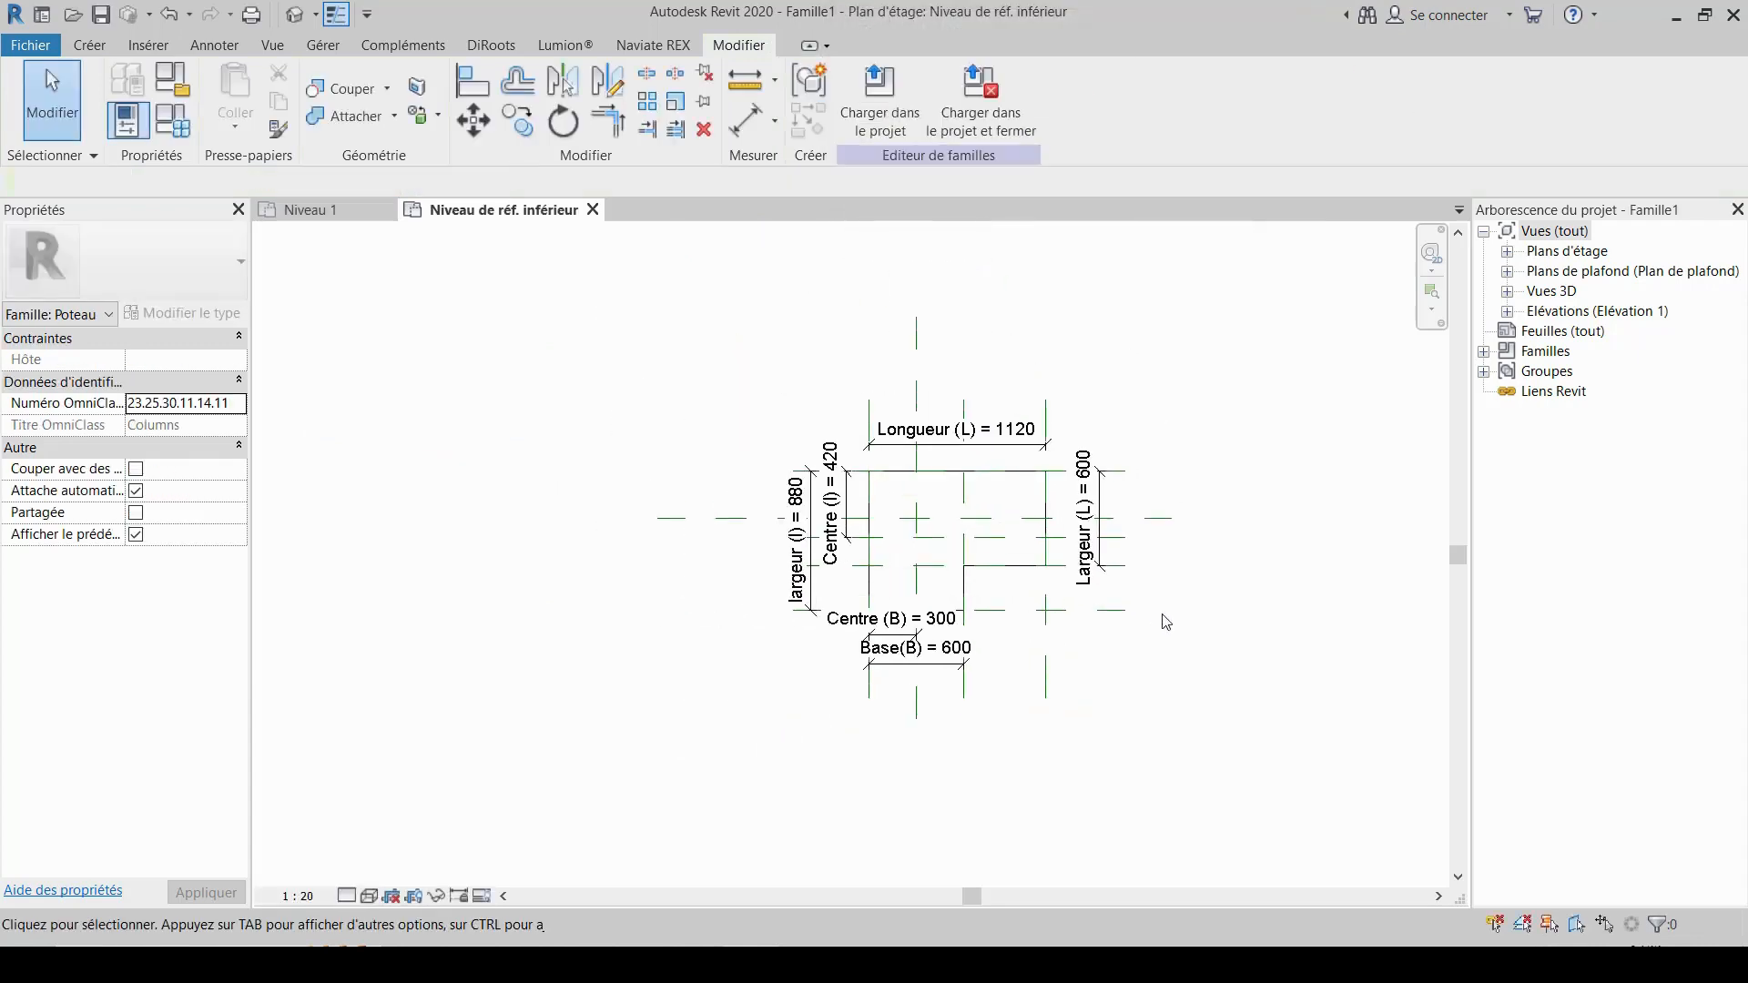
scroll(1158, 466, up, 3)
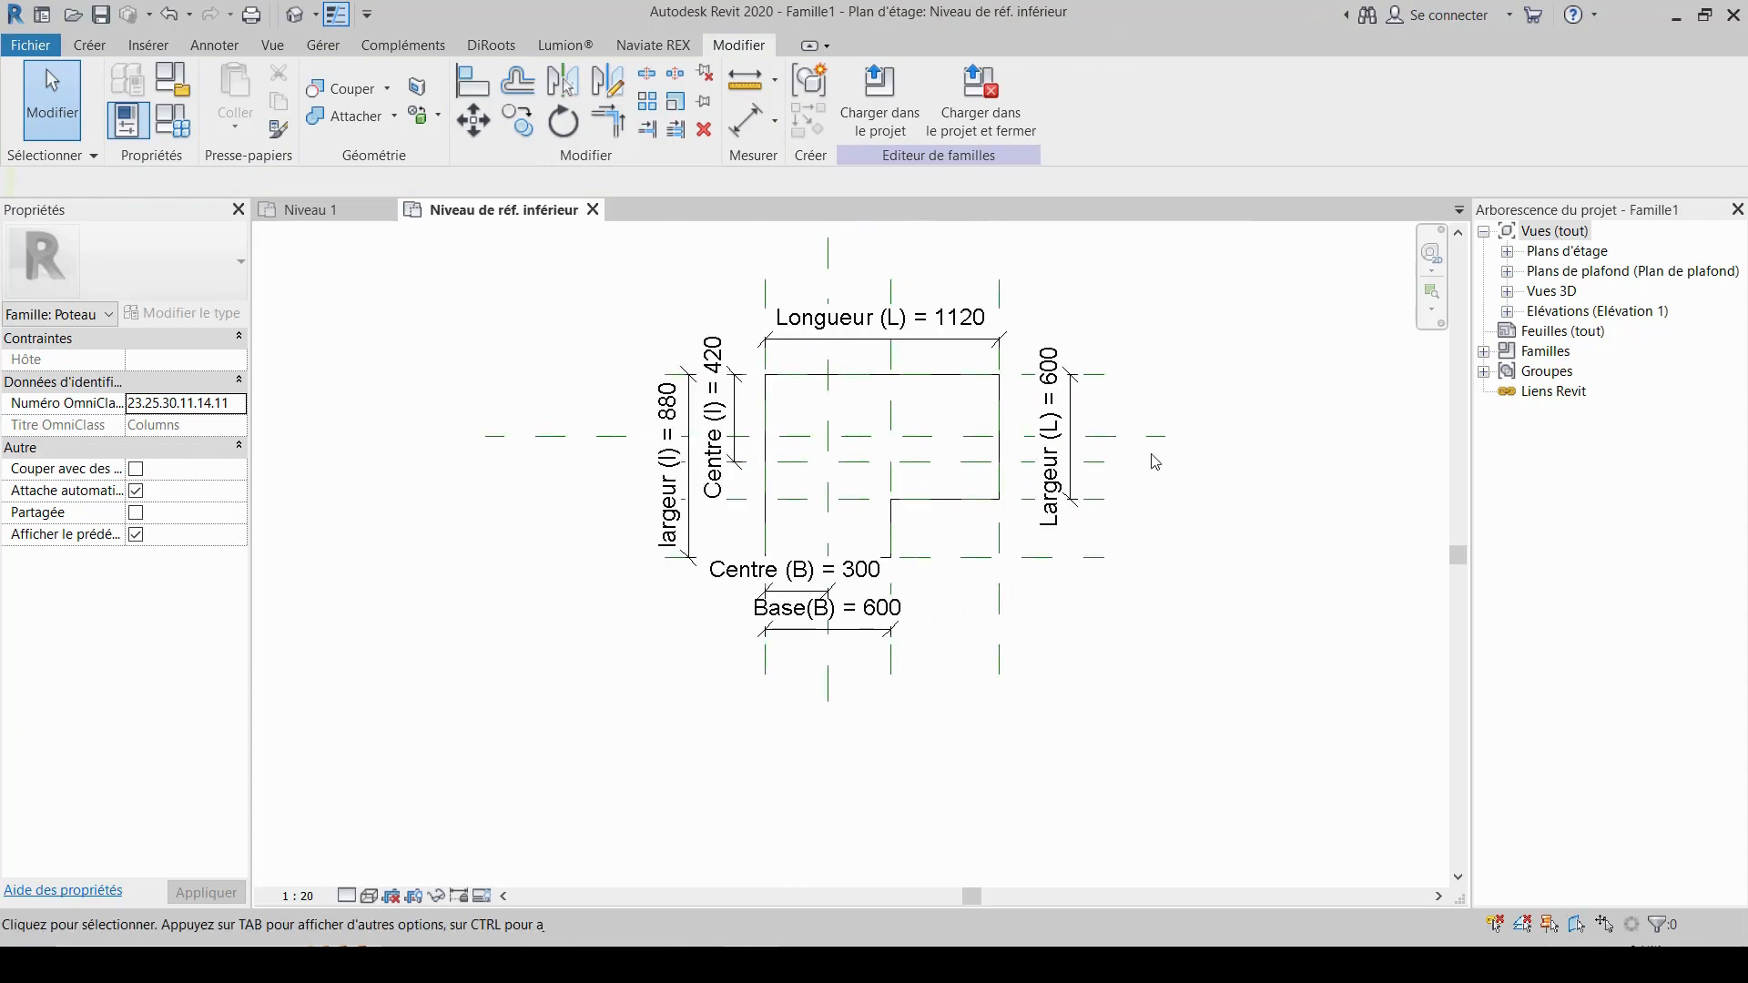
middle_drag(1154, 461, 1220, 539)
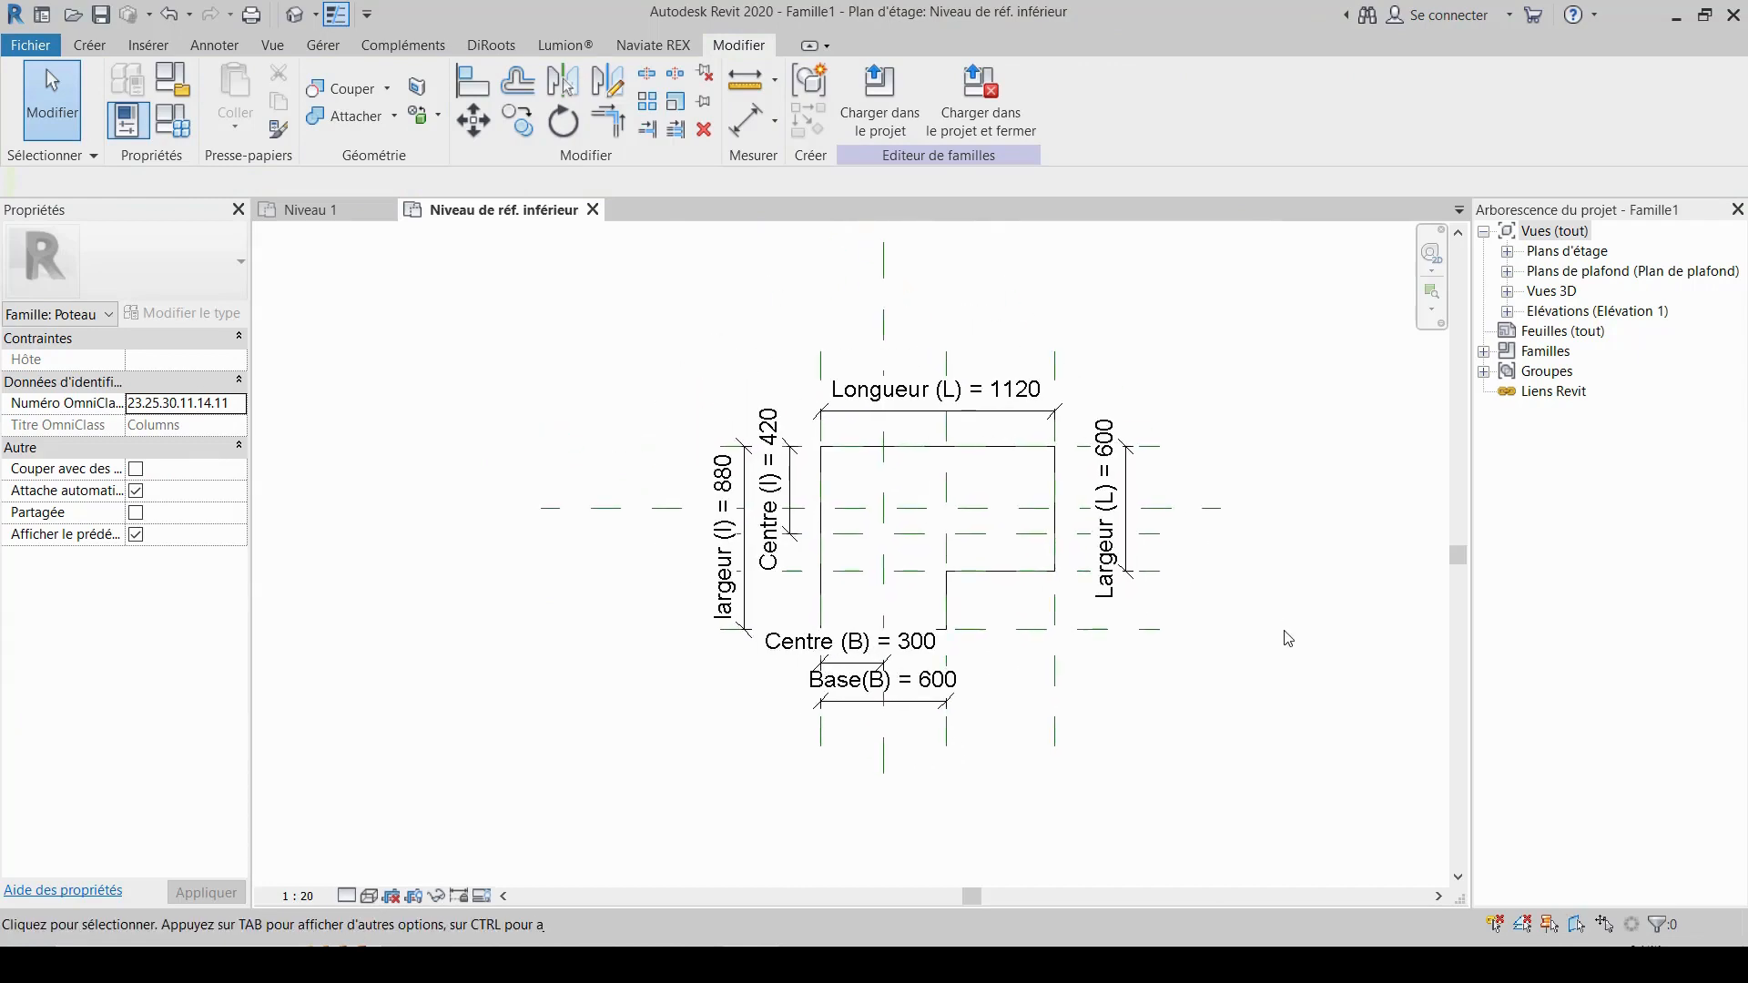
middle_drag(1287, 662, 1284, 550)
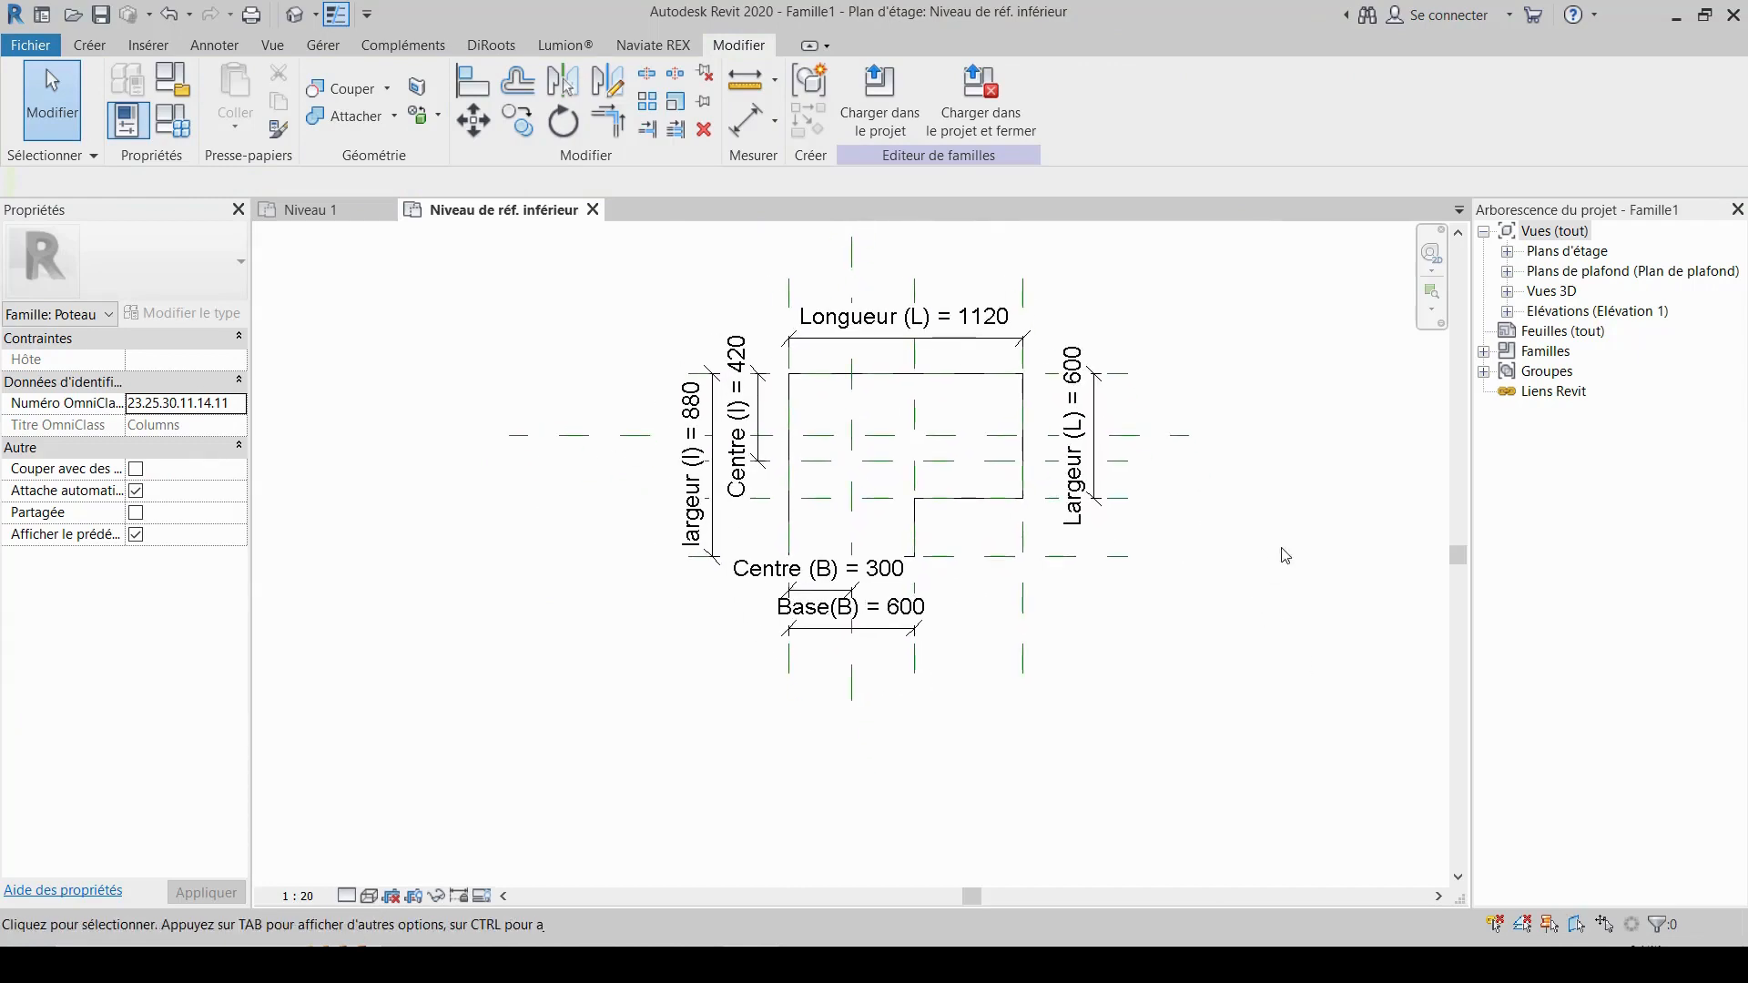
- Open the Avant elevation view and select the column extrusion at the lower reference level
click(1508, 311)
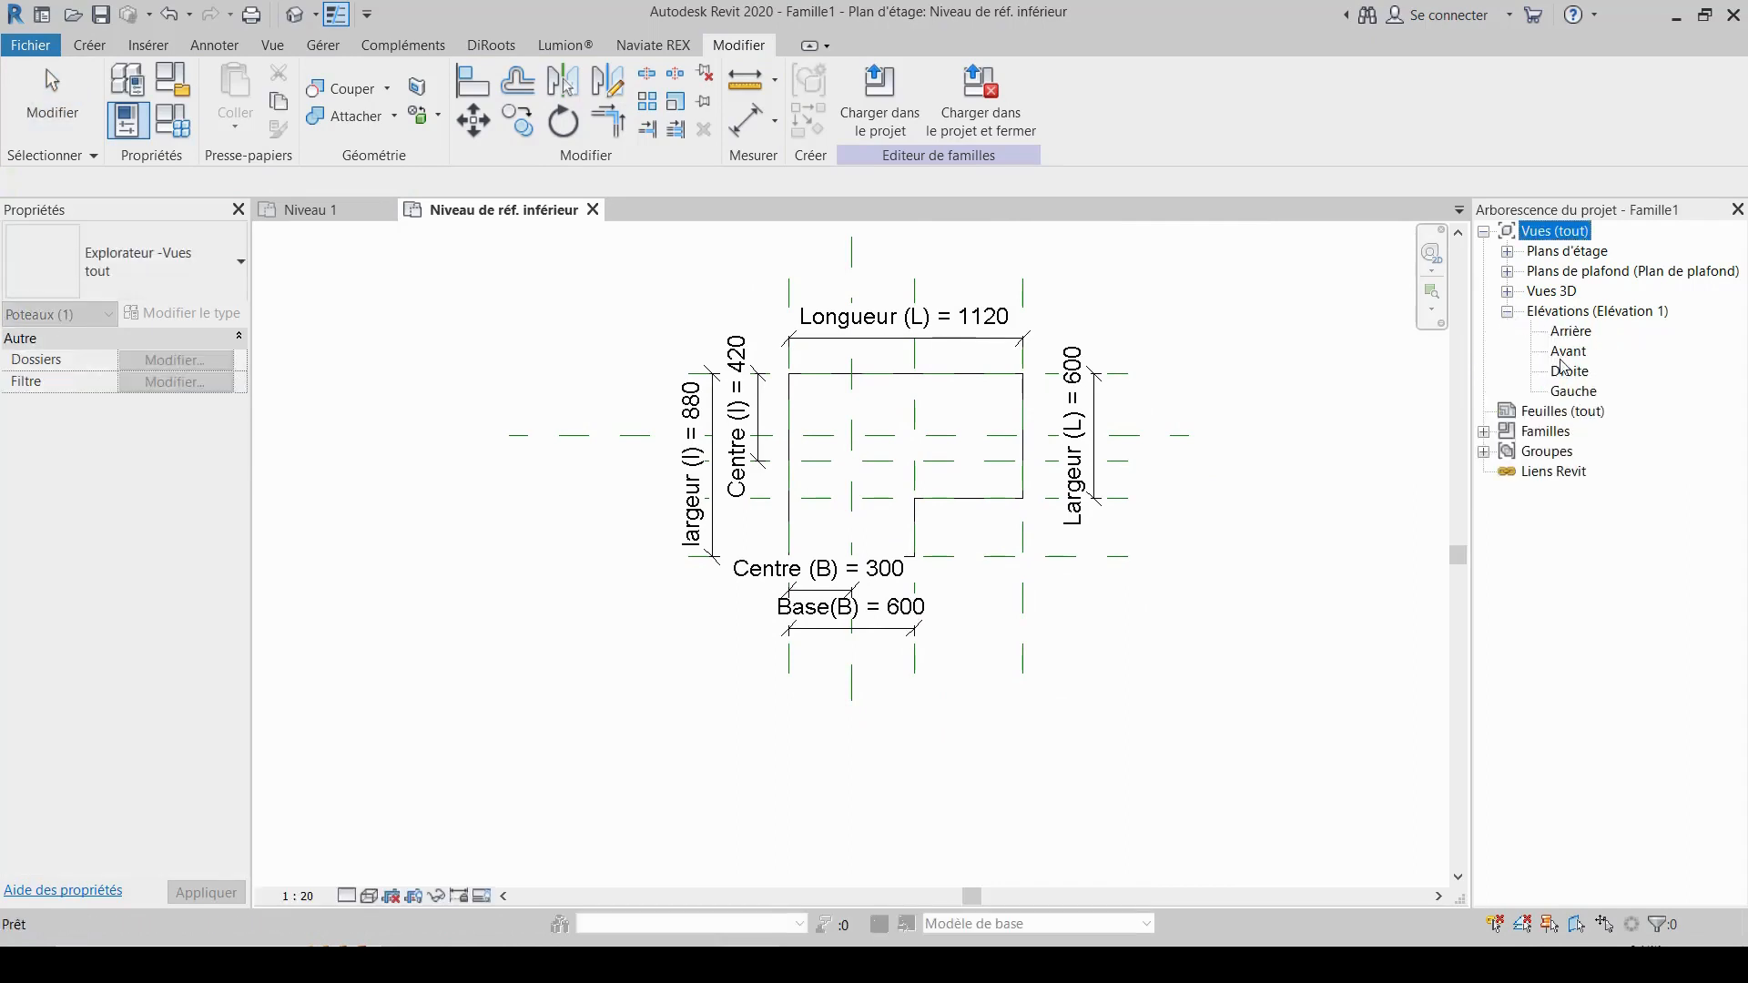
double_click(1566, 354)
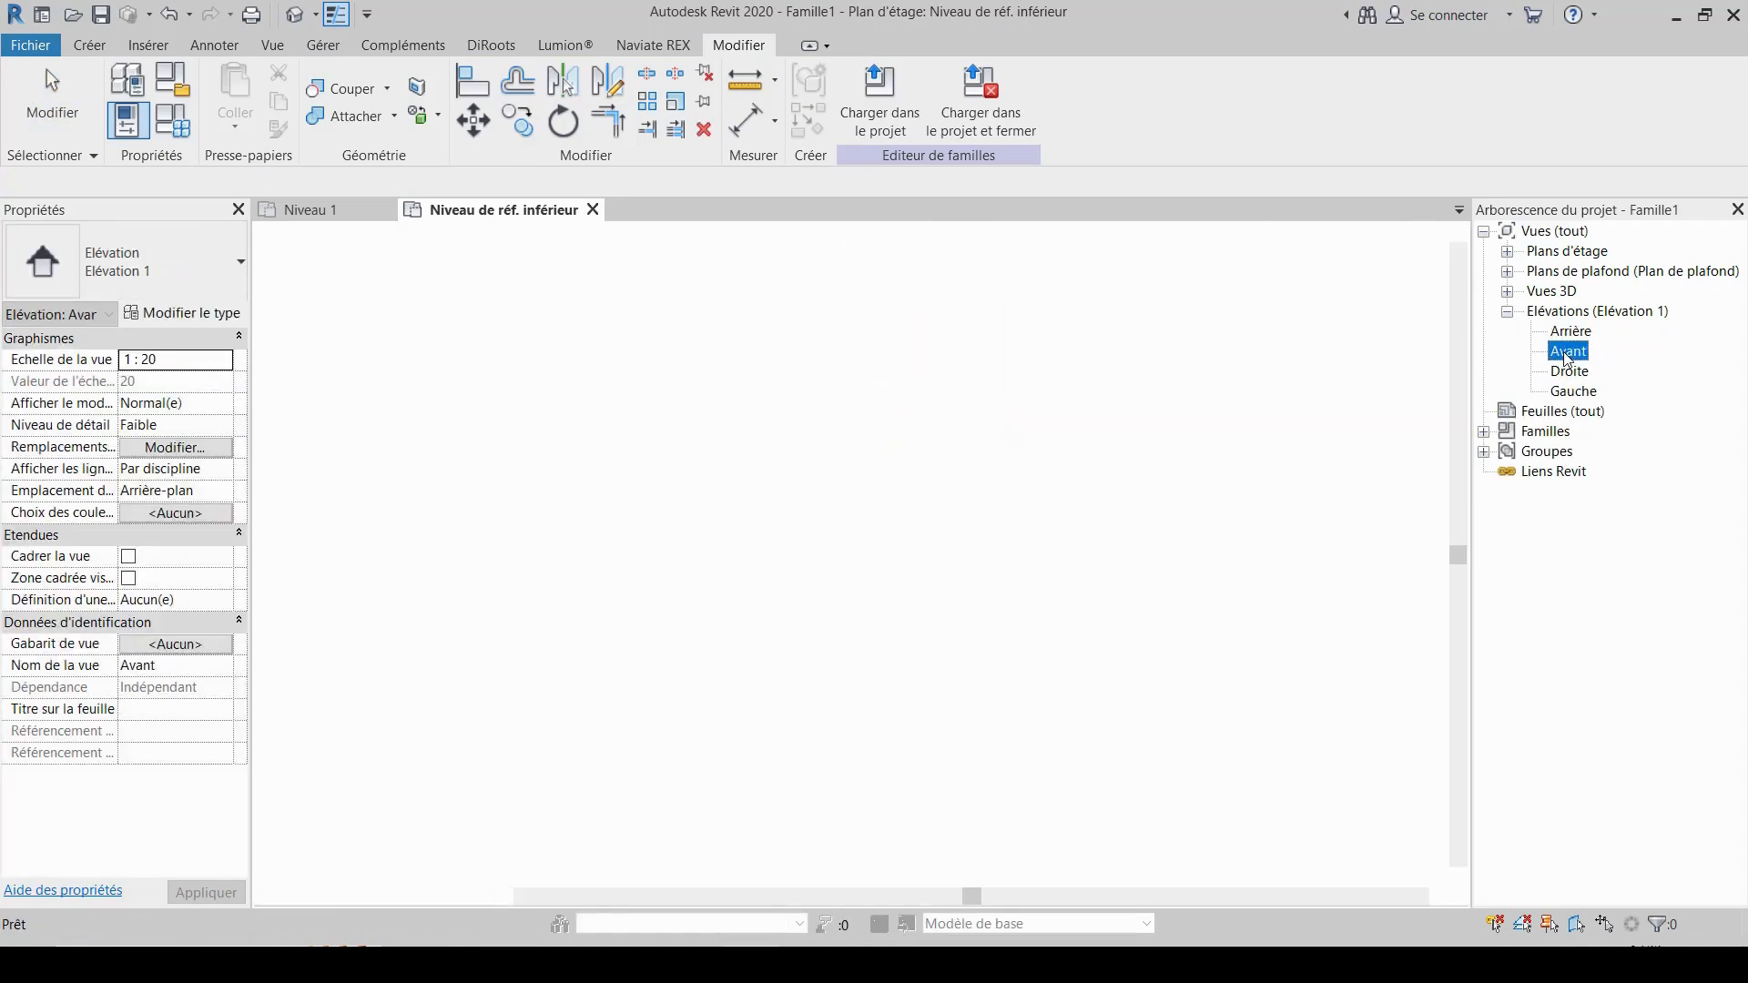
scroll(925, 440, down, 2)
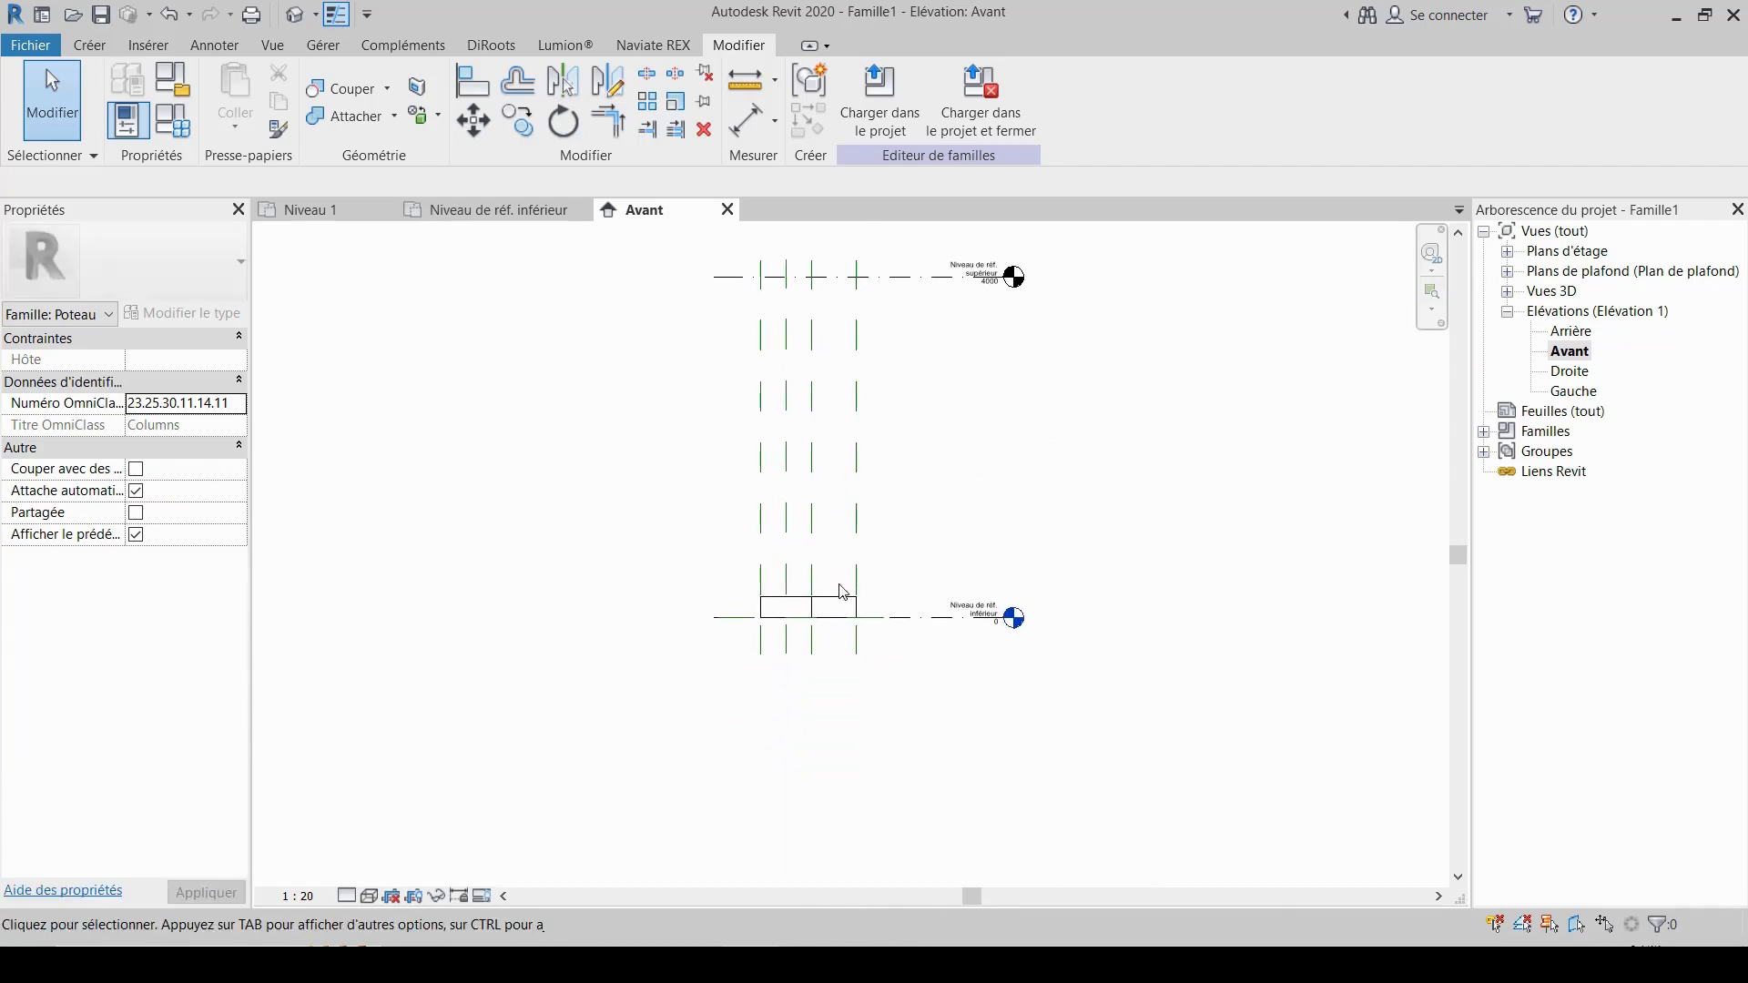
scroll(838, 596, up, 3)
click(837, 613)
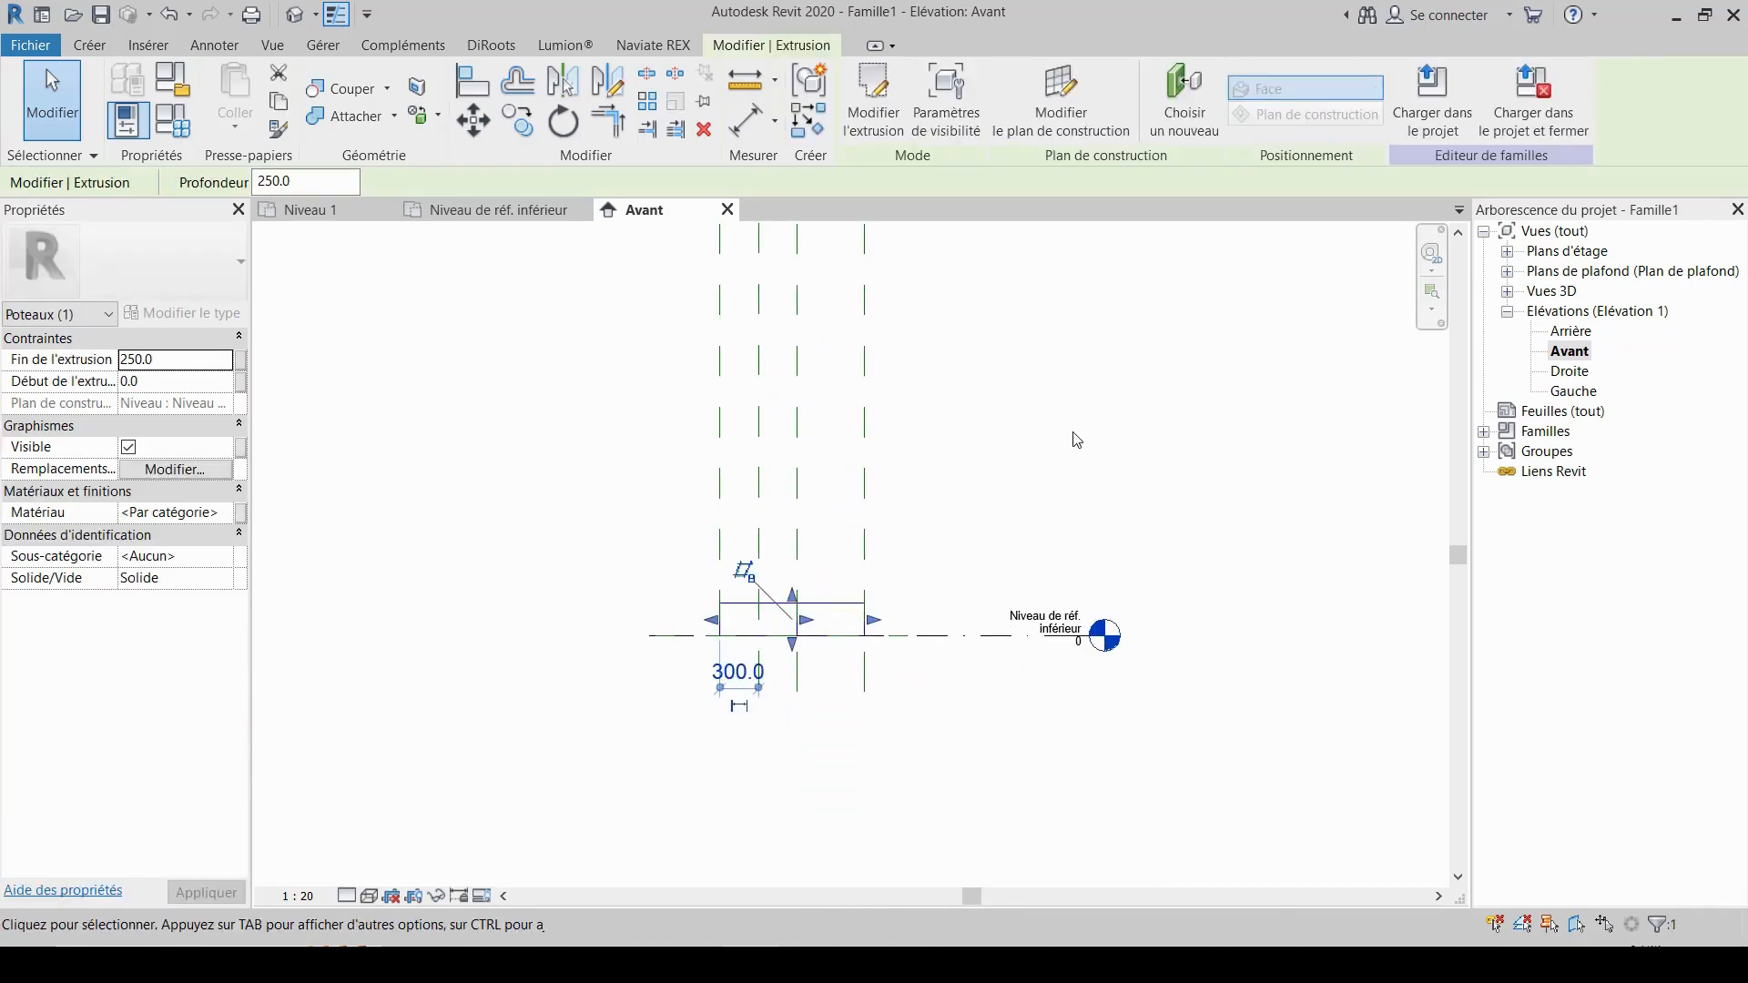
middle_drag(1078, 437, 1088, 502)
scroll(1089, 496, down, 3)
middle_drag(1103, 437, 1119, 543)
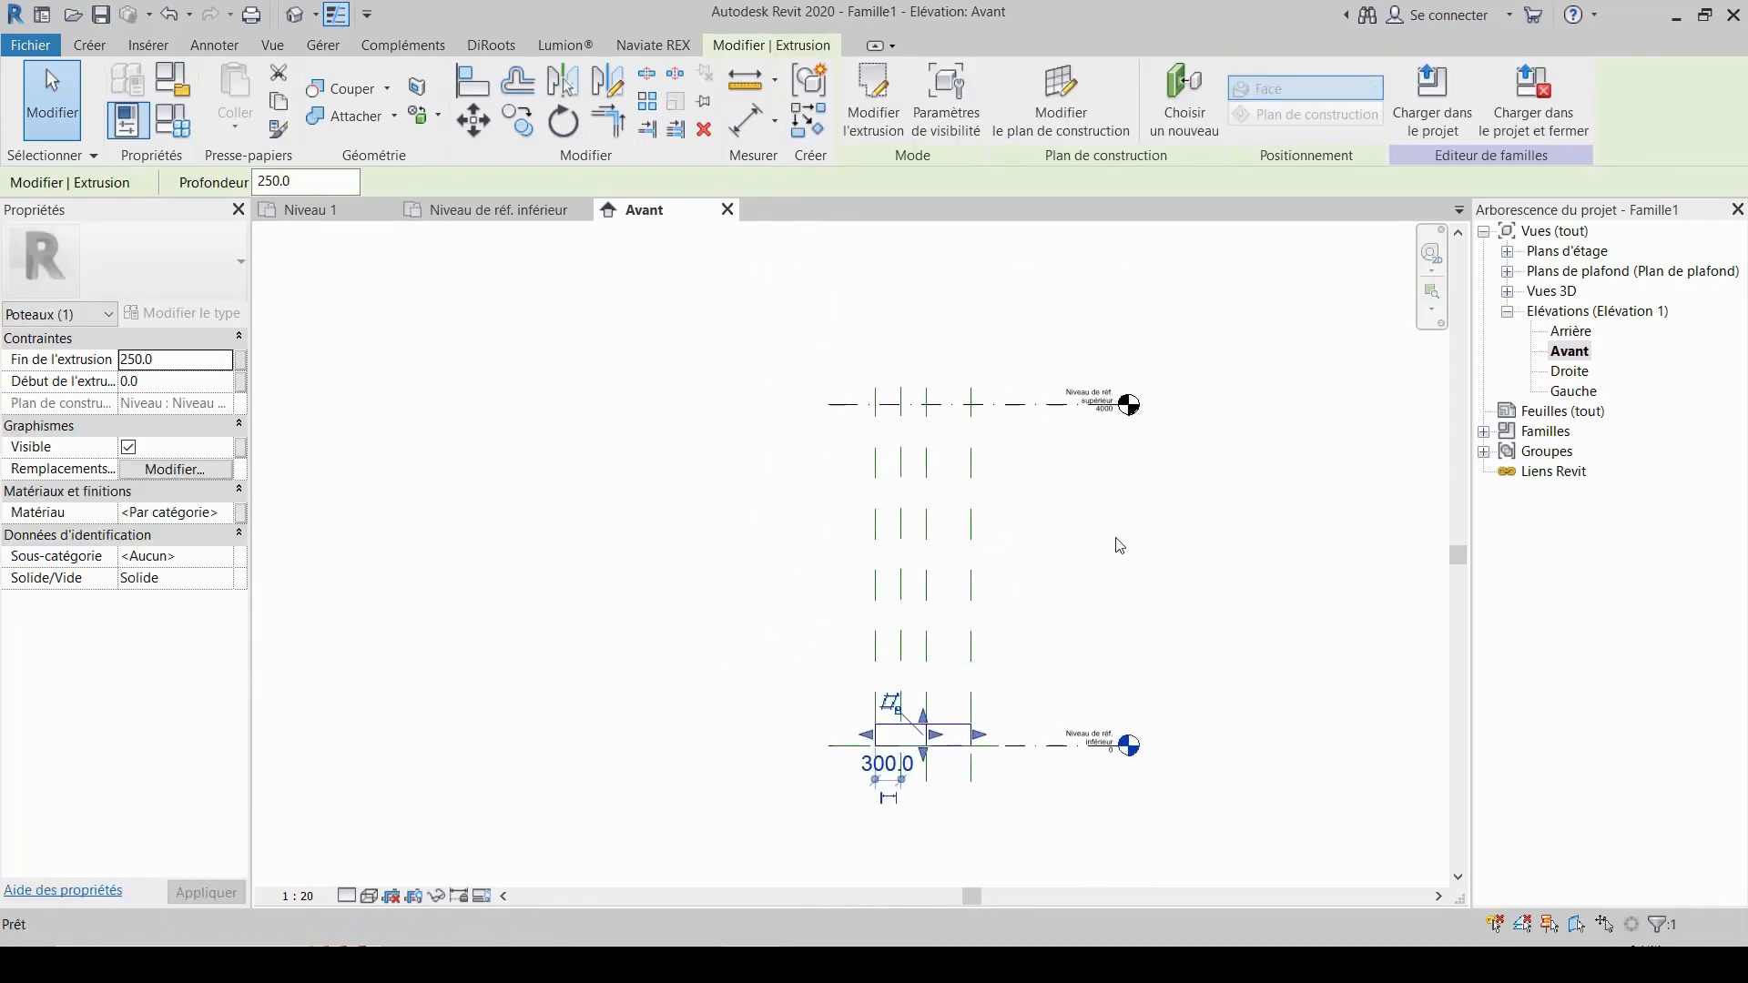
scroll(1100, 453, up, 4)
scroll(1074, 462, down, 2)
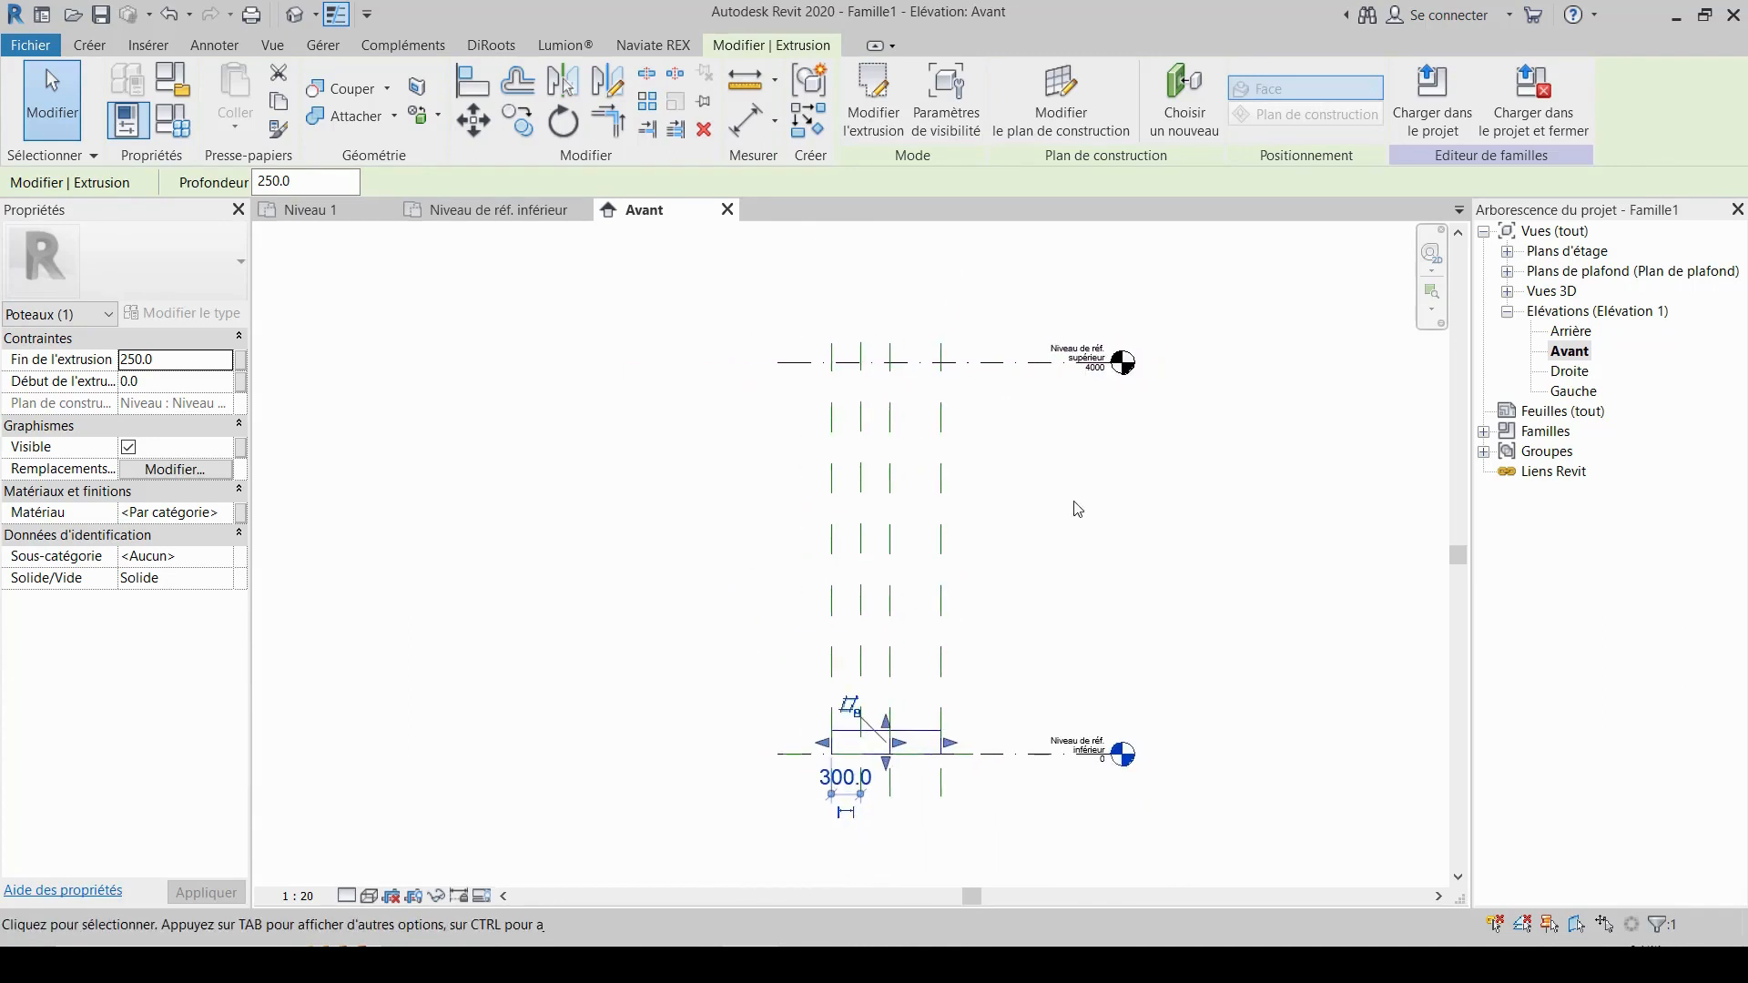
middle_drag(1078, 508, 1045, 467)
scroll(919, 316, up, 1)
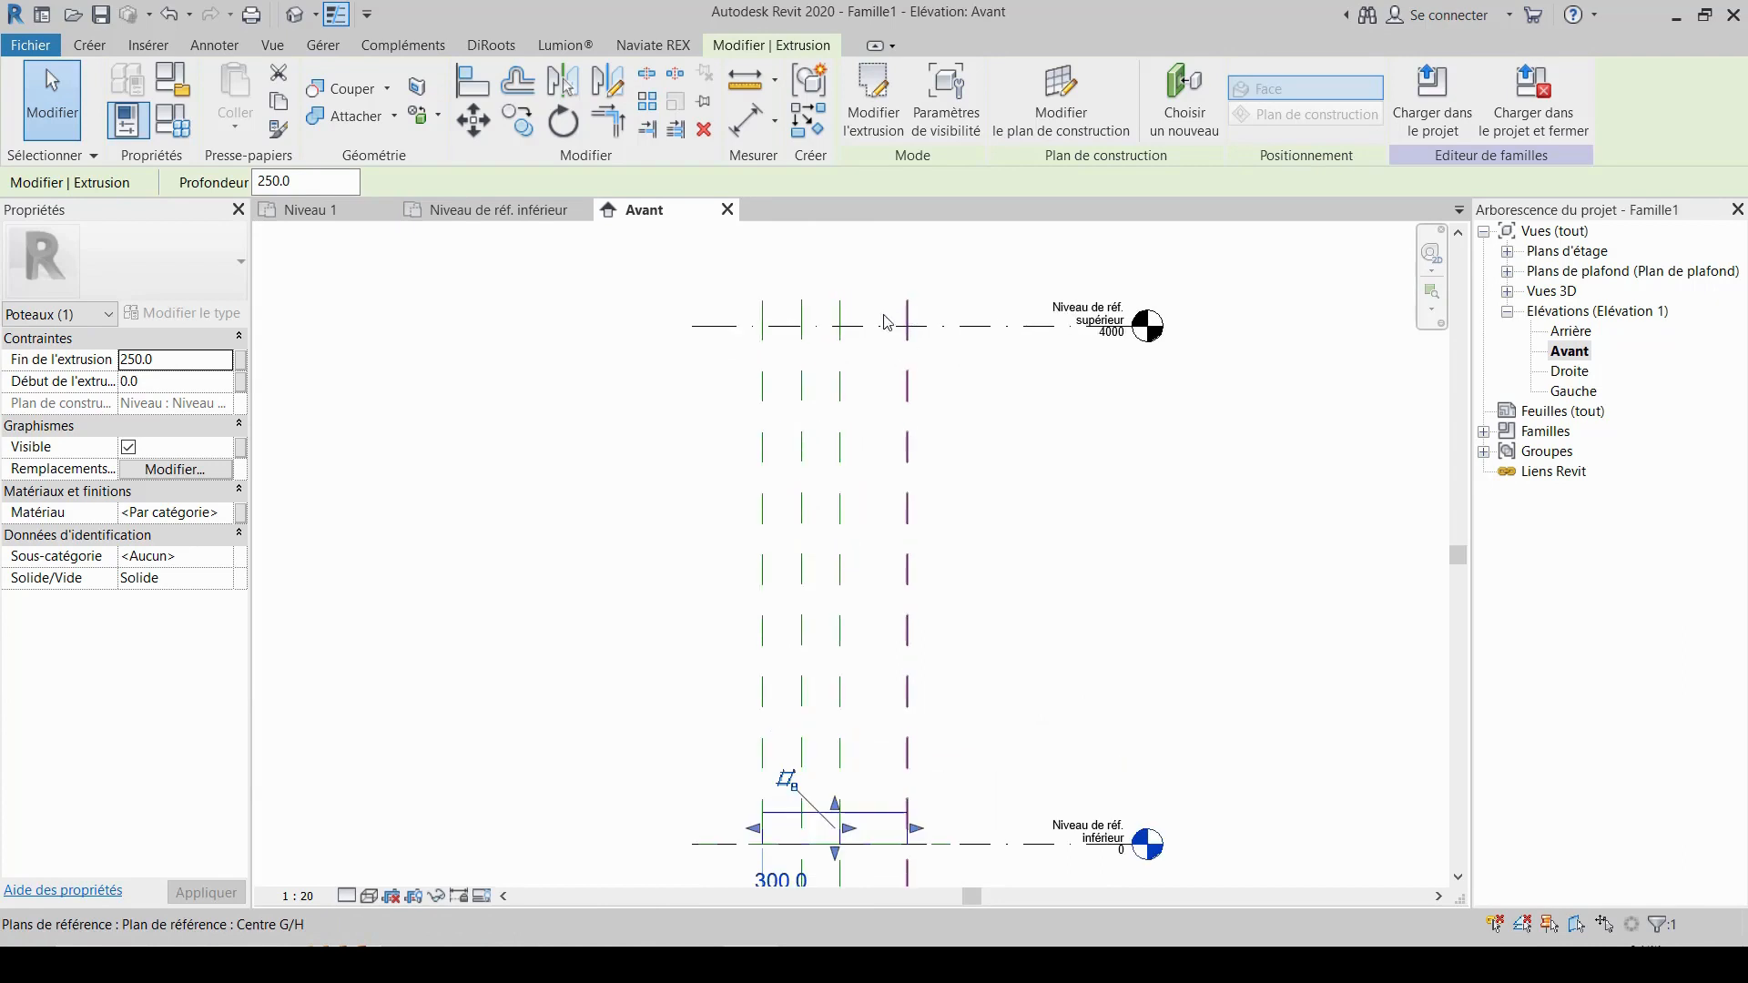
- Align the top face of the column extrusion with the upper reference level in the Avant elevation
click(483, 85)
middle_drag(905, 628, 889, 574)
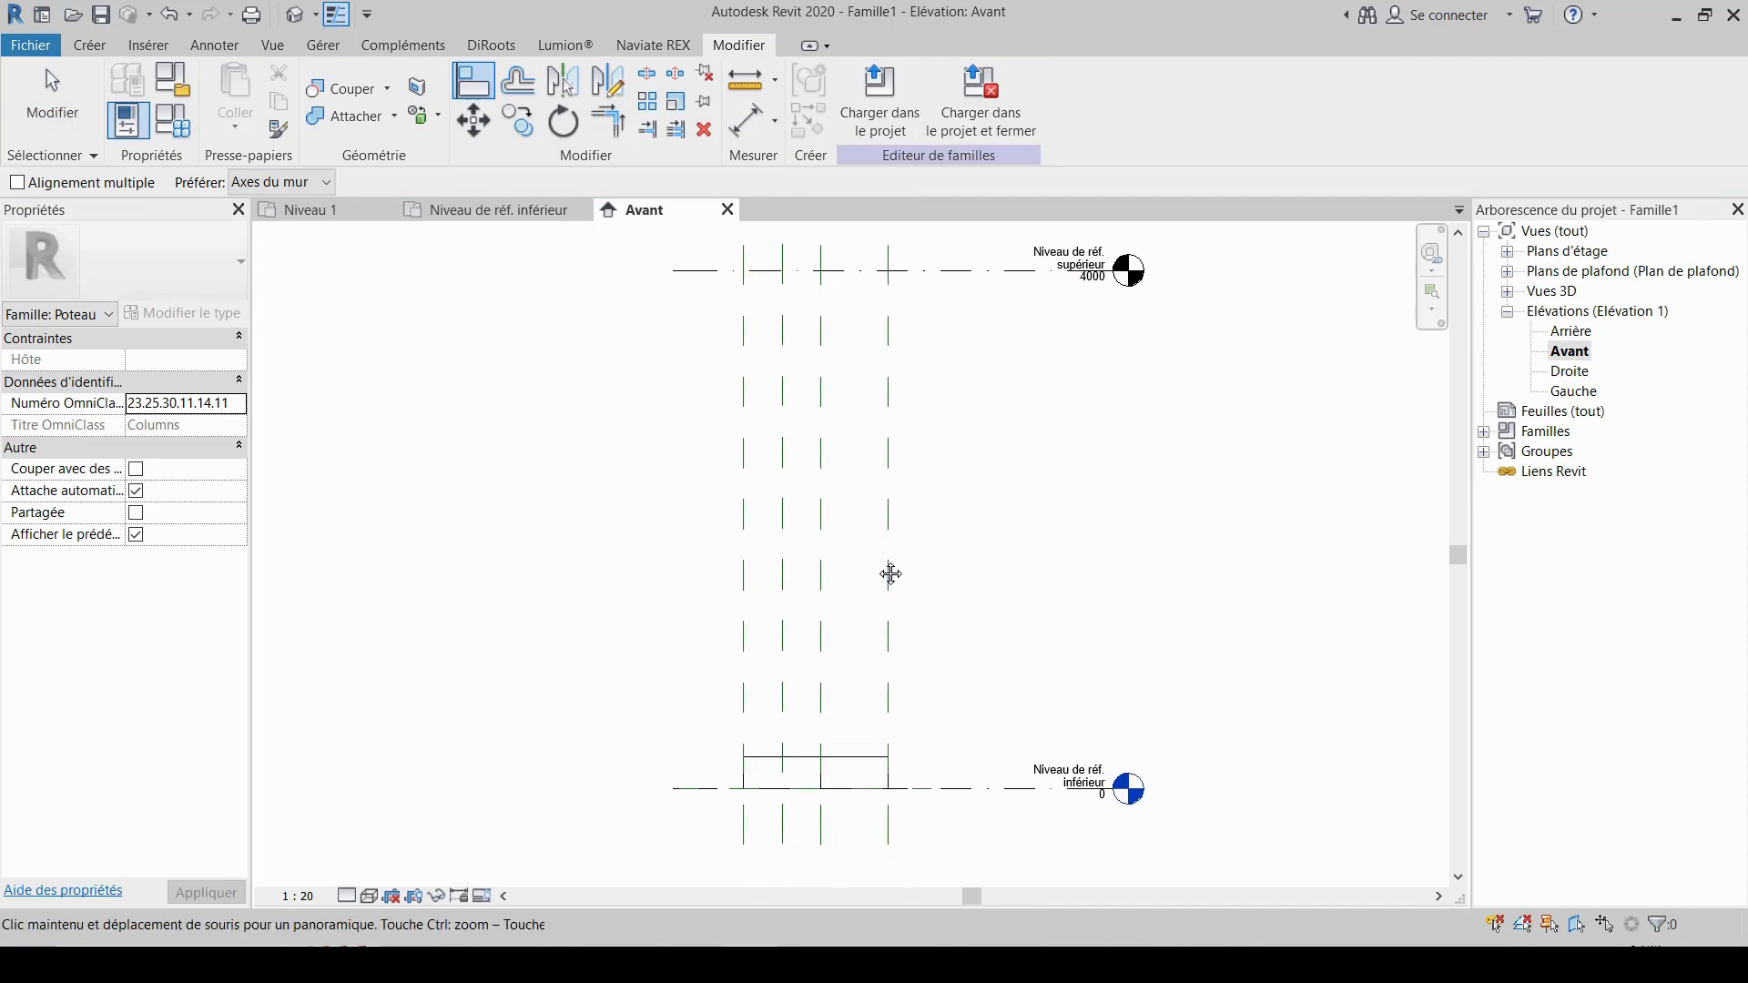
click(834, 270)
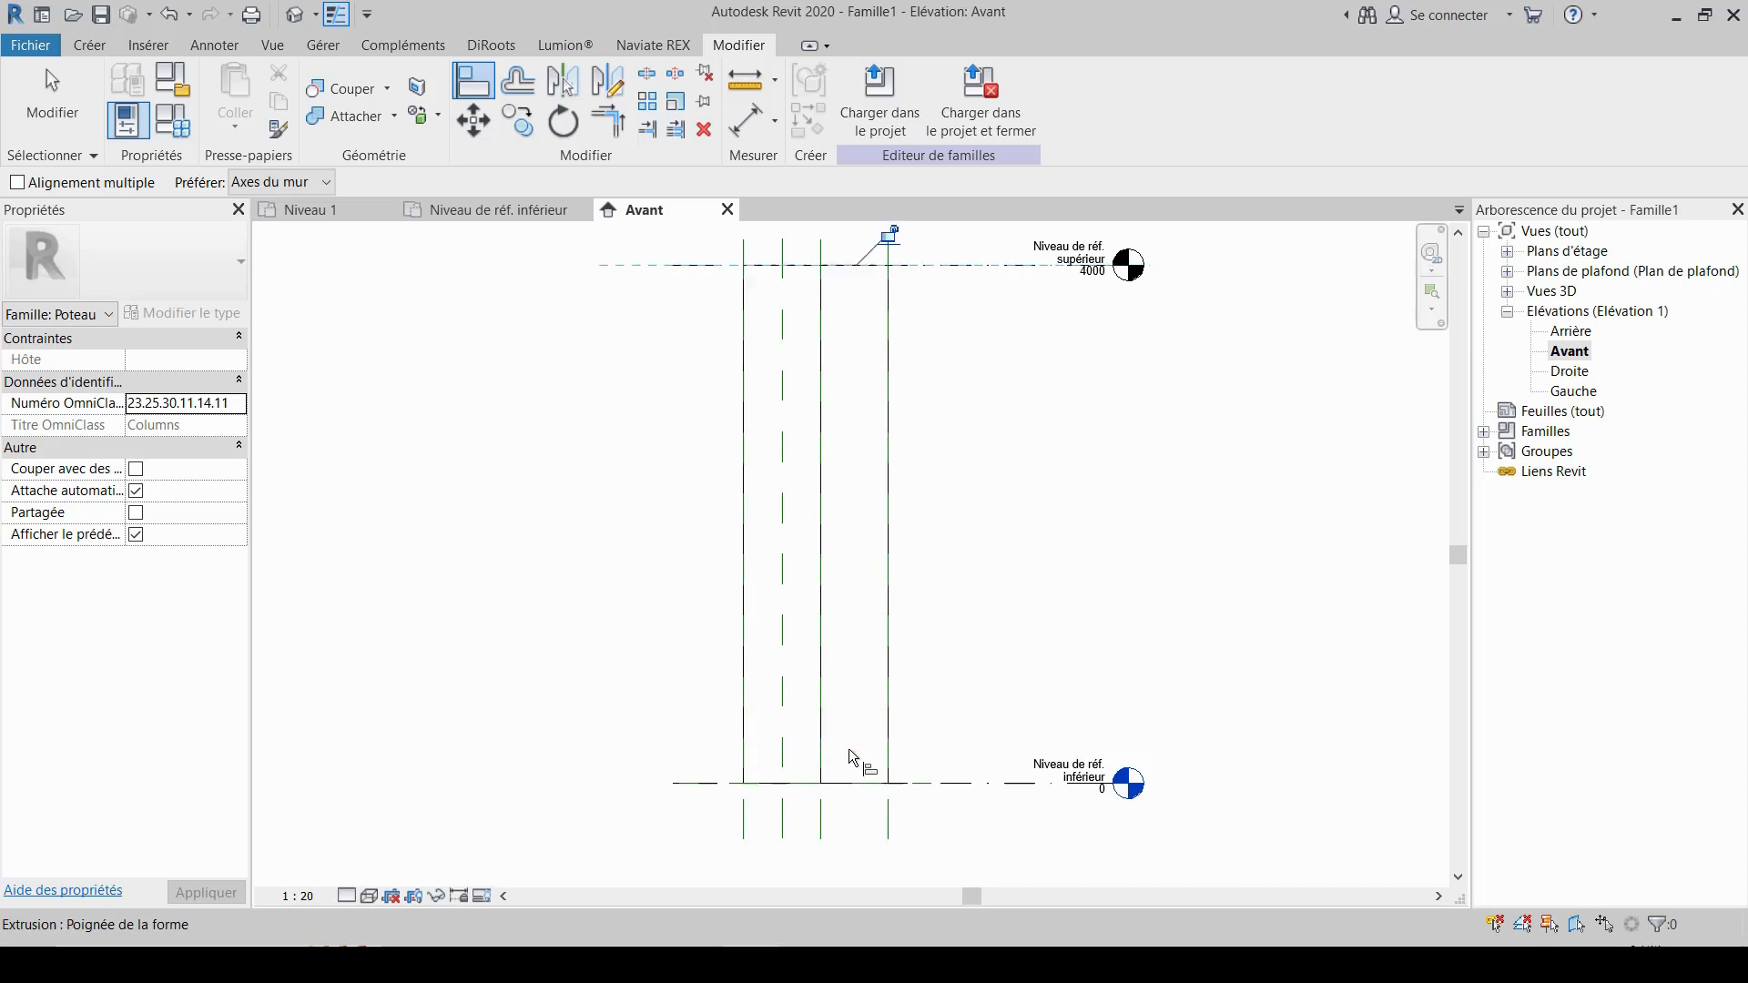
scroll(851, 409, down, 2)
middle_drag(858, 410, 879, 565)
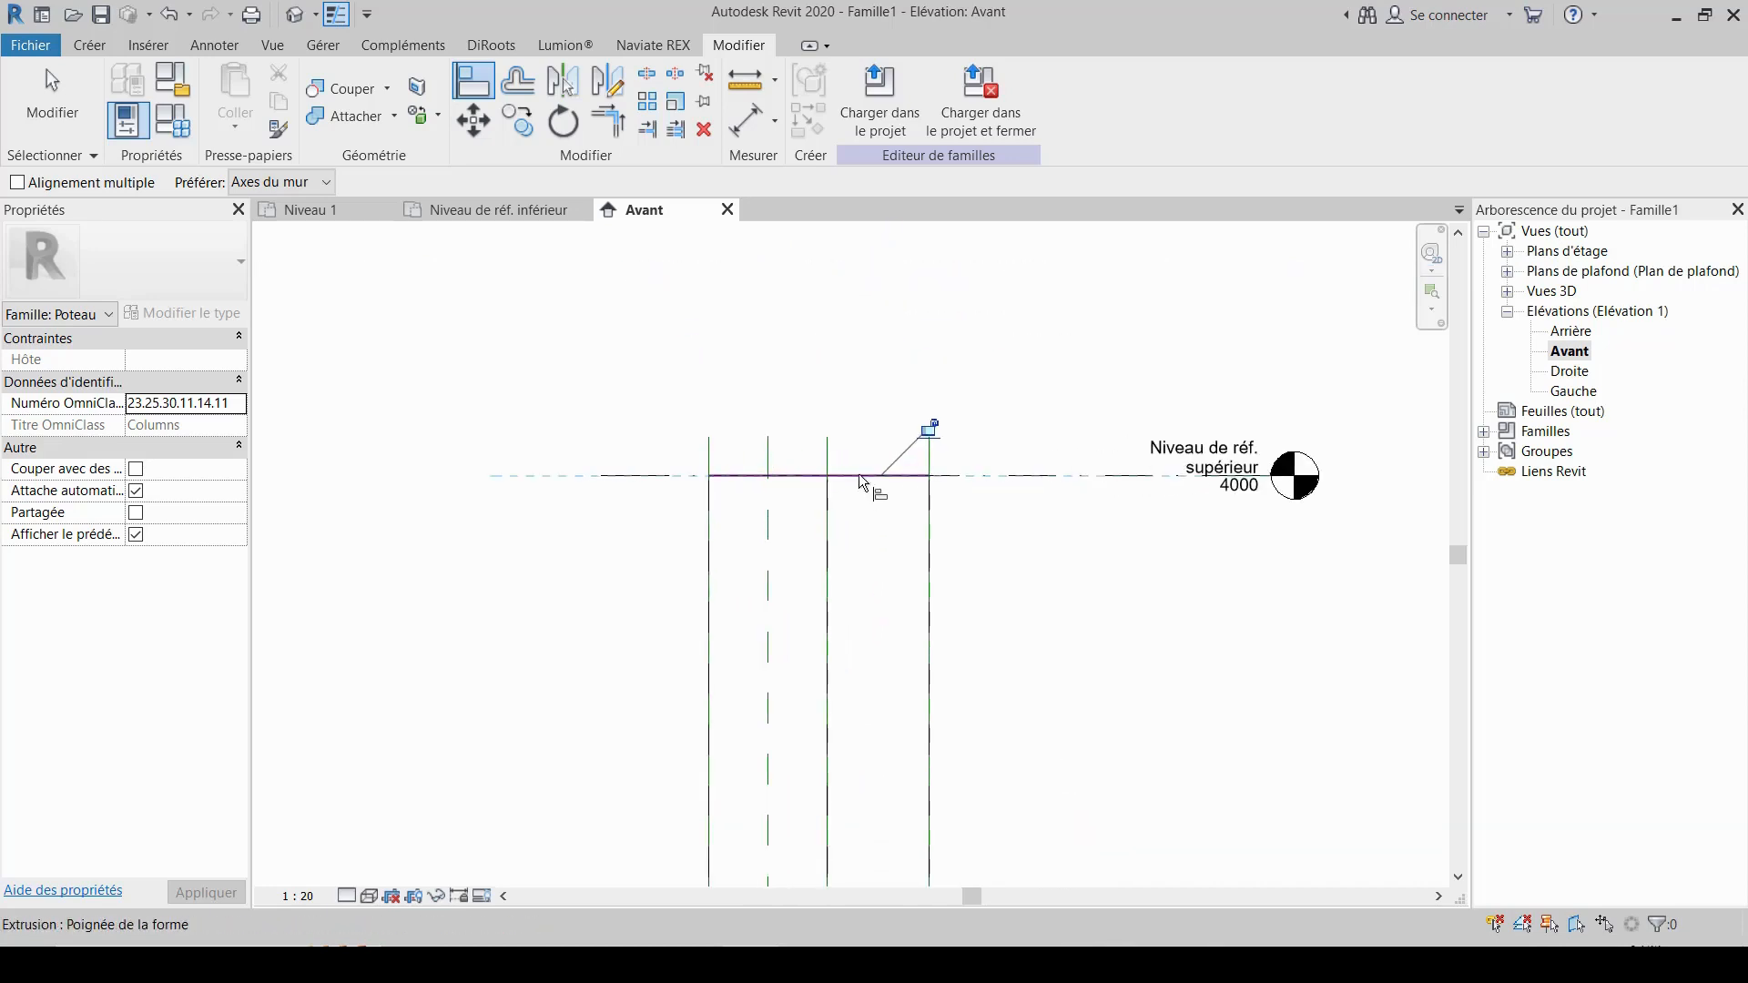
scroll(905, 625, up, 2)
middle_drag(905, 625, 929, 488)
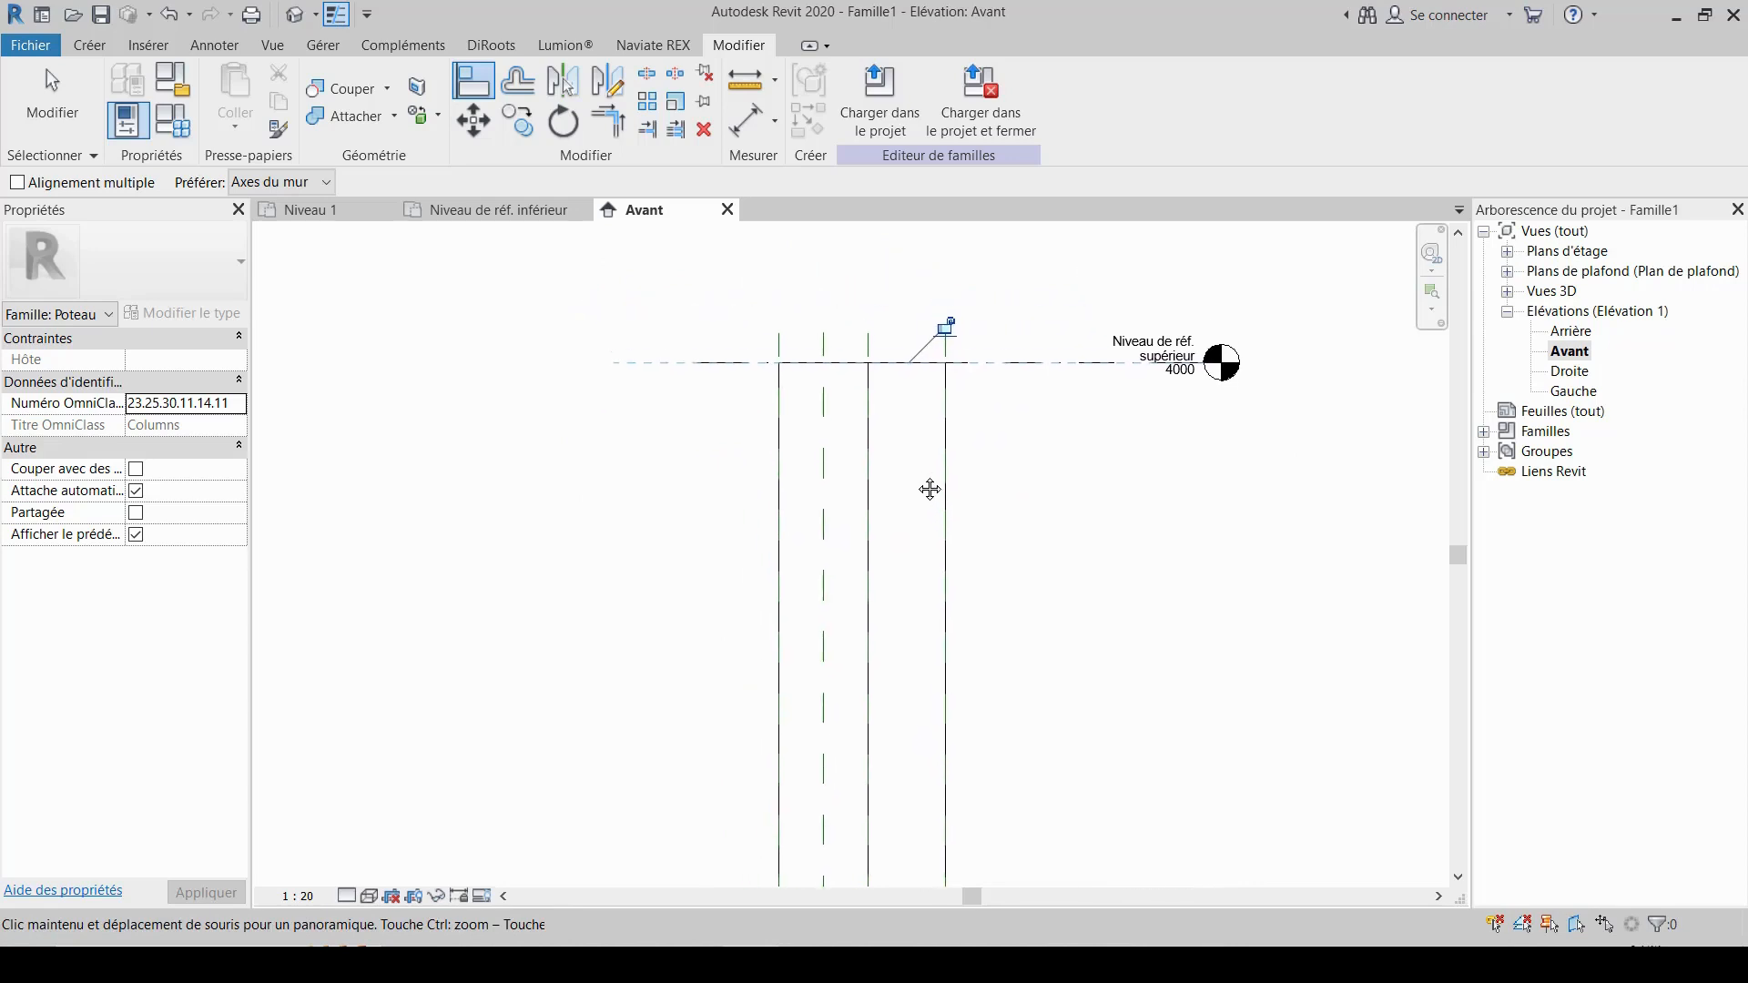
- Lock the alignment between the extrusion's top face and the upper reference level, and end the Align command
click(945, 329)
scroll(866, 332, down, 2)
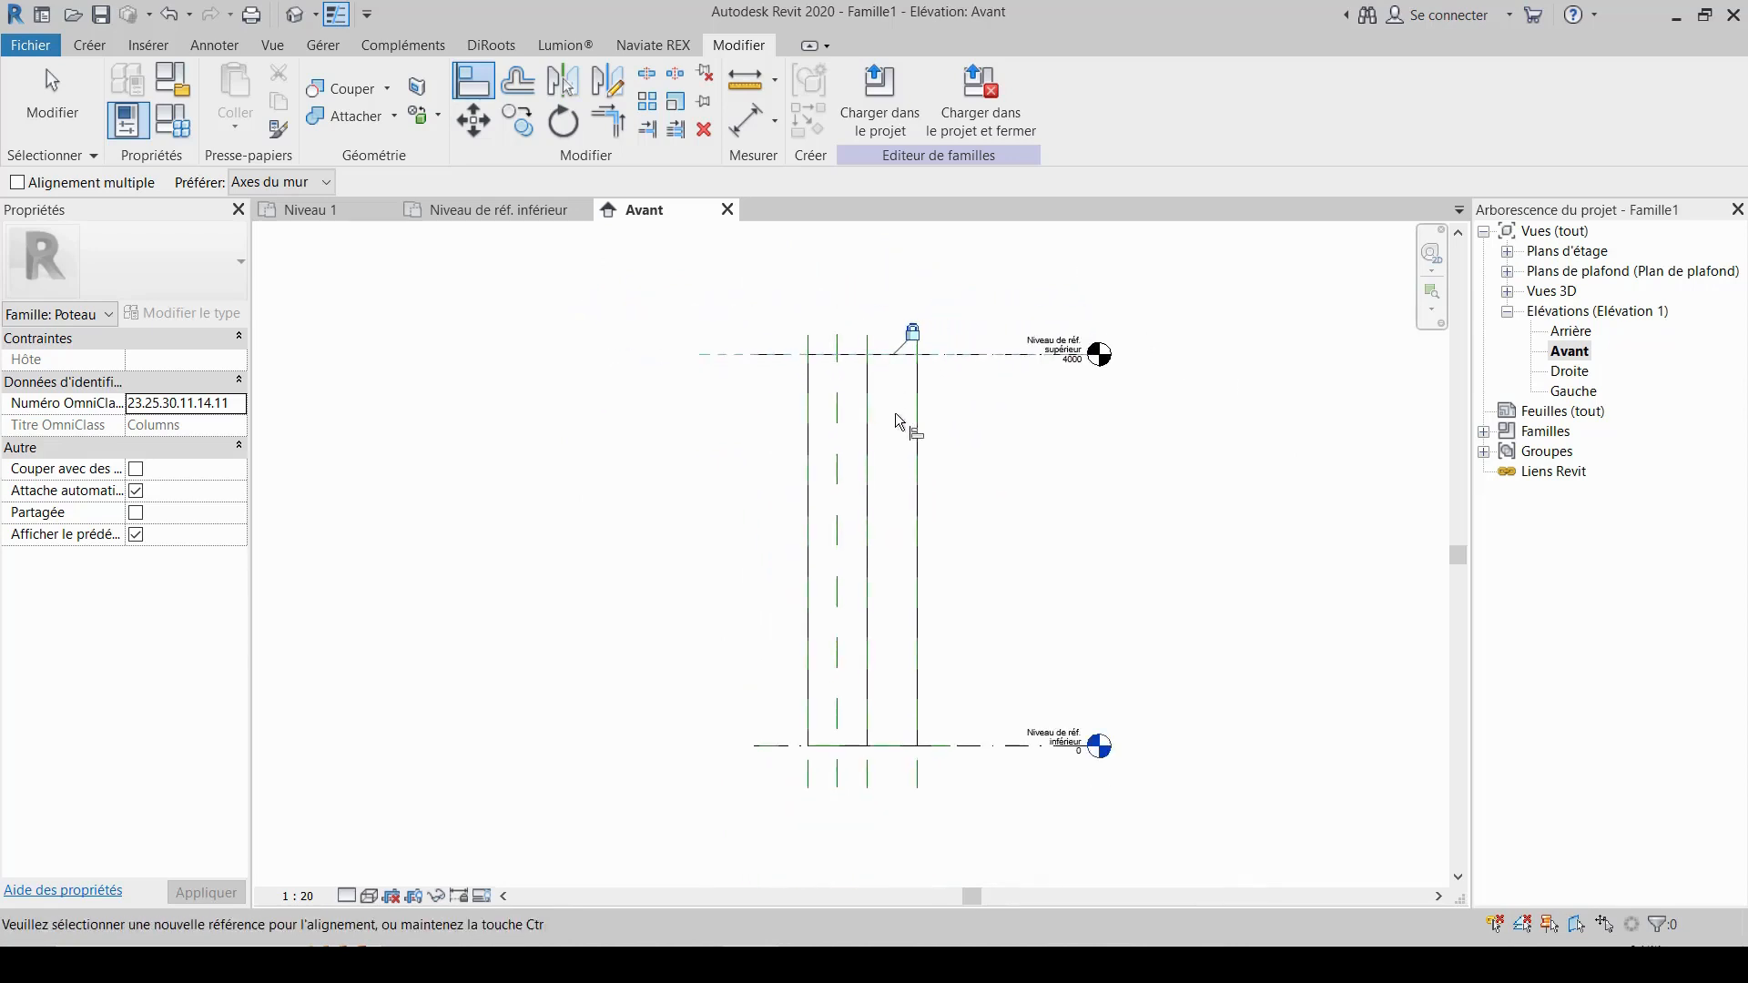
middle_drag(913, 426, 956, 443)
scroll(915, 320, up, 2)
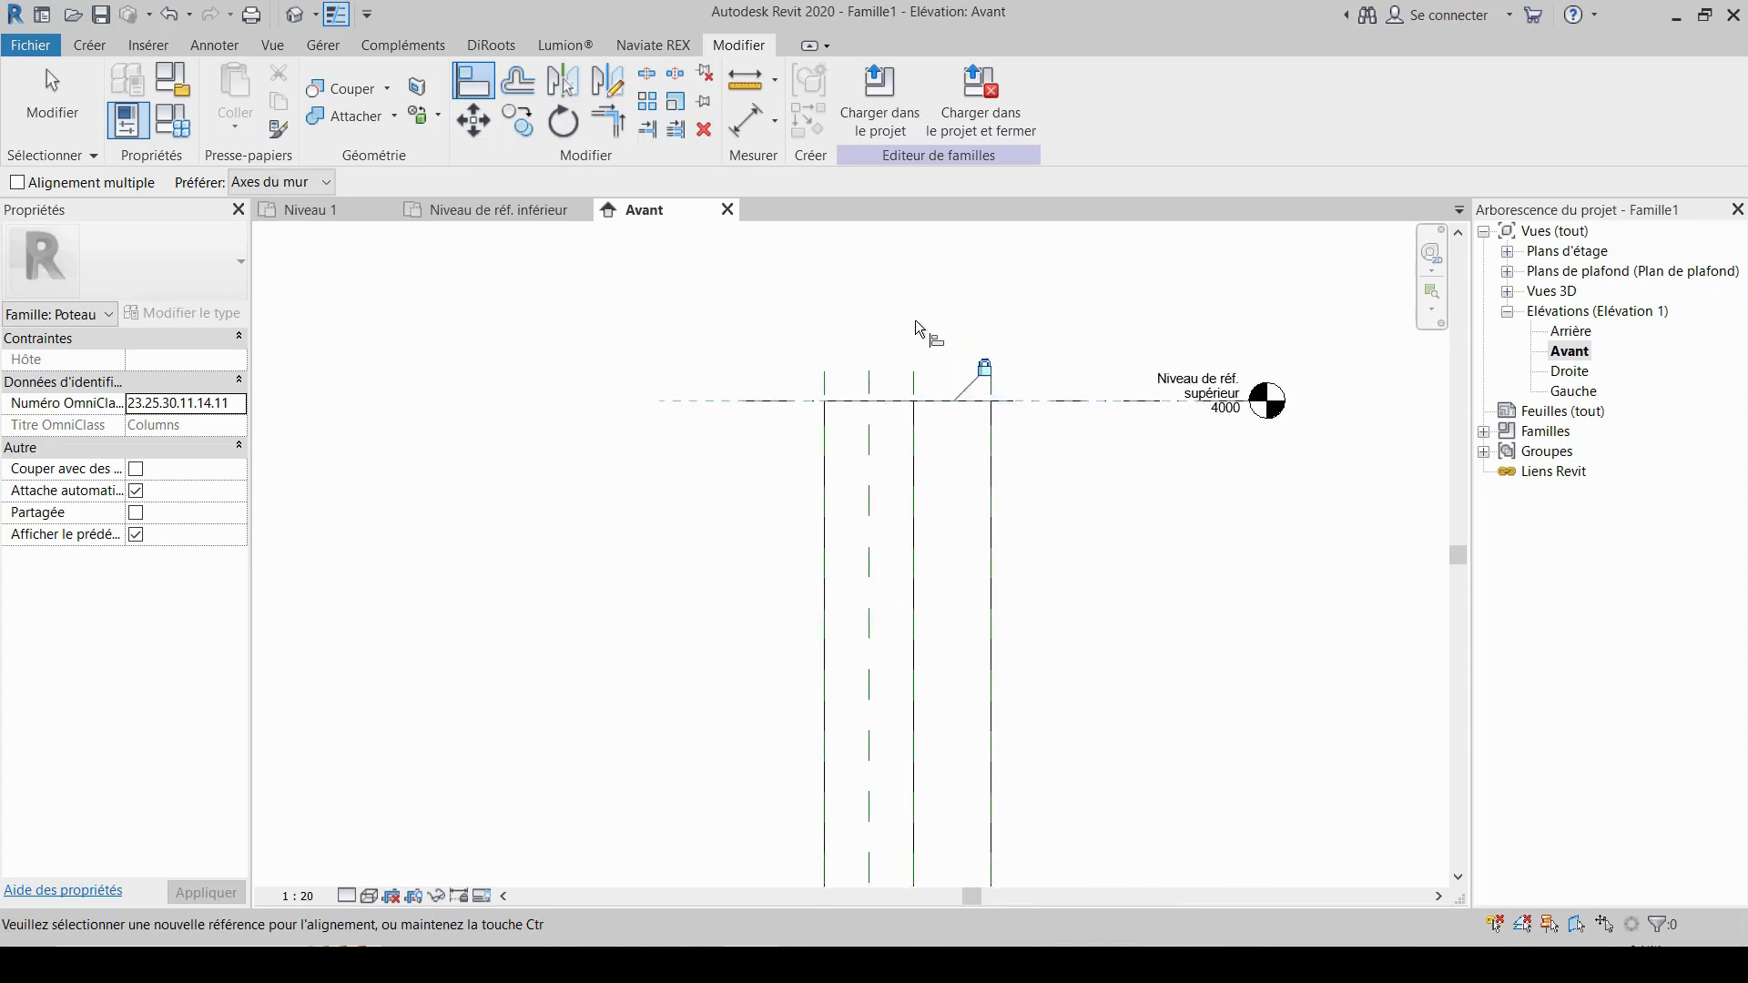
key(Escape)
key(Escape)
scroll(917, 330, down, 2)
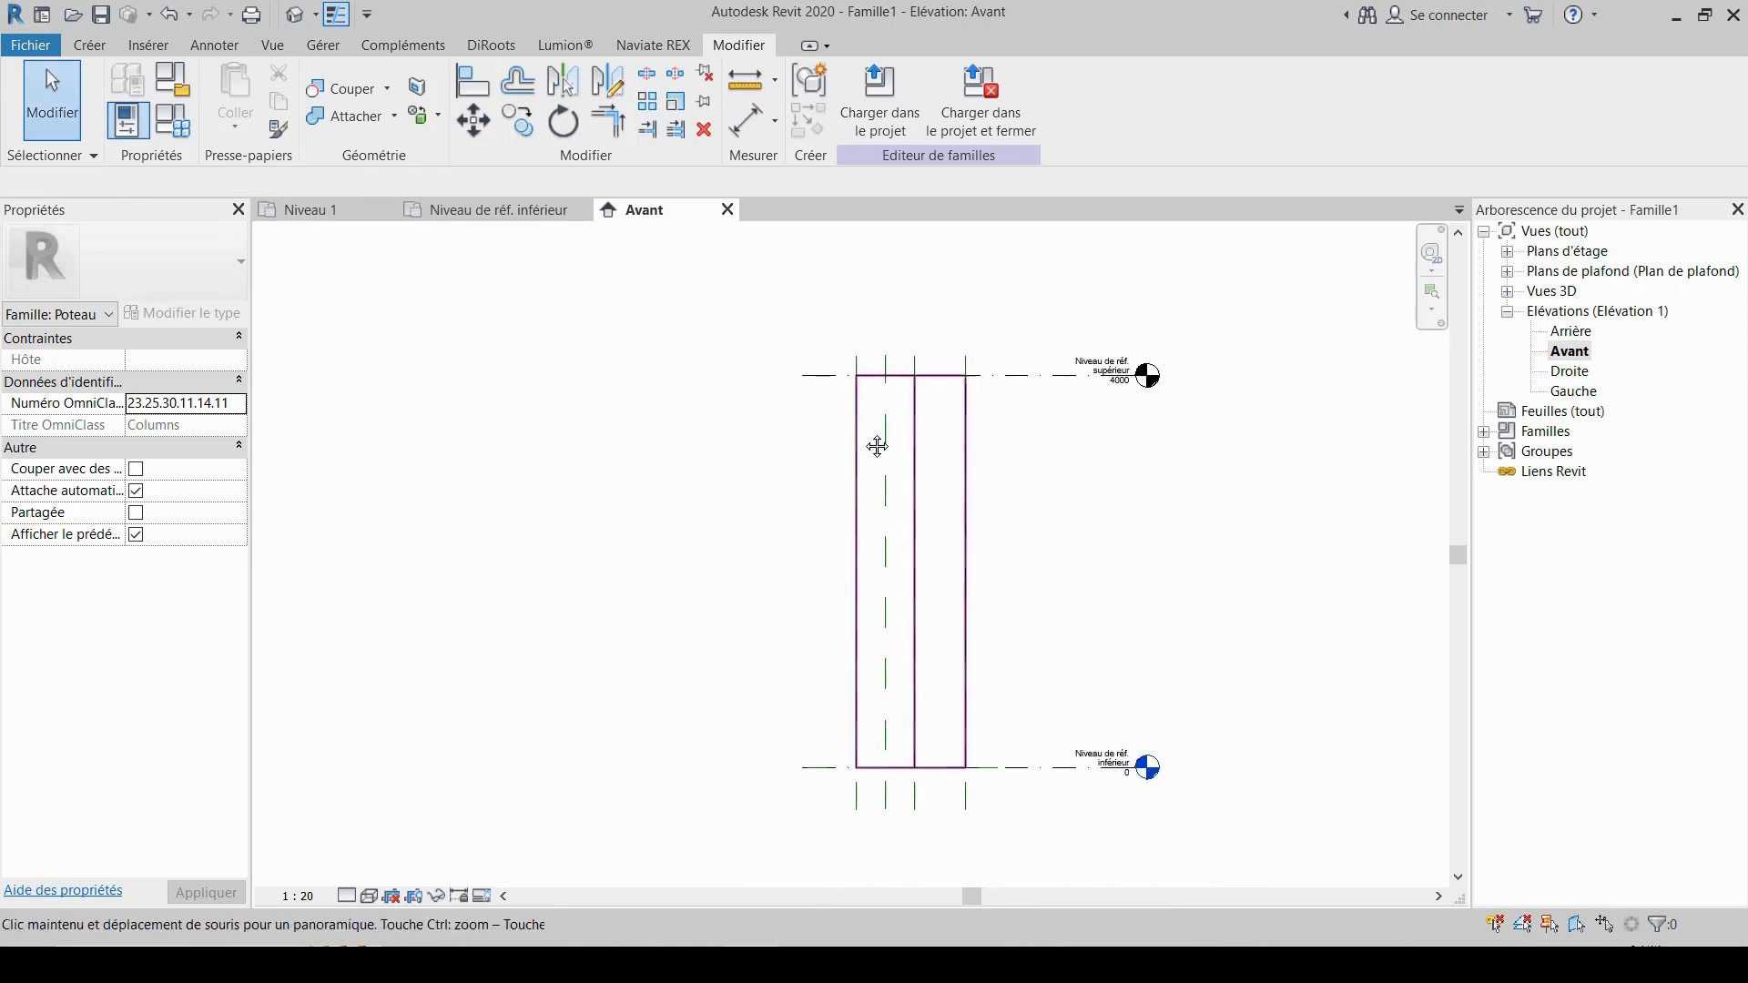
- Return to the Niveau de réf. inférieur plan and open the family types, keeping the L profile in view
click(456, 211)
scroll(796, 414, down, 1)
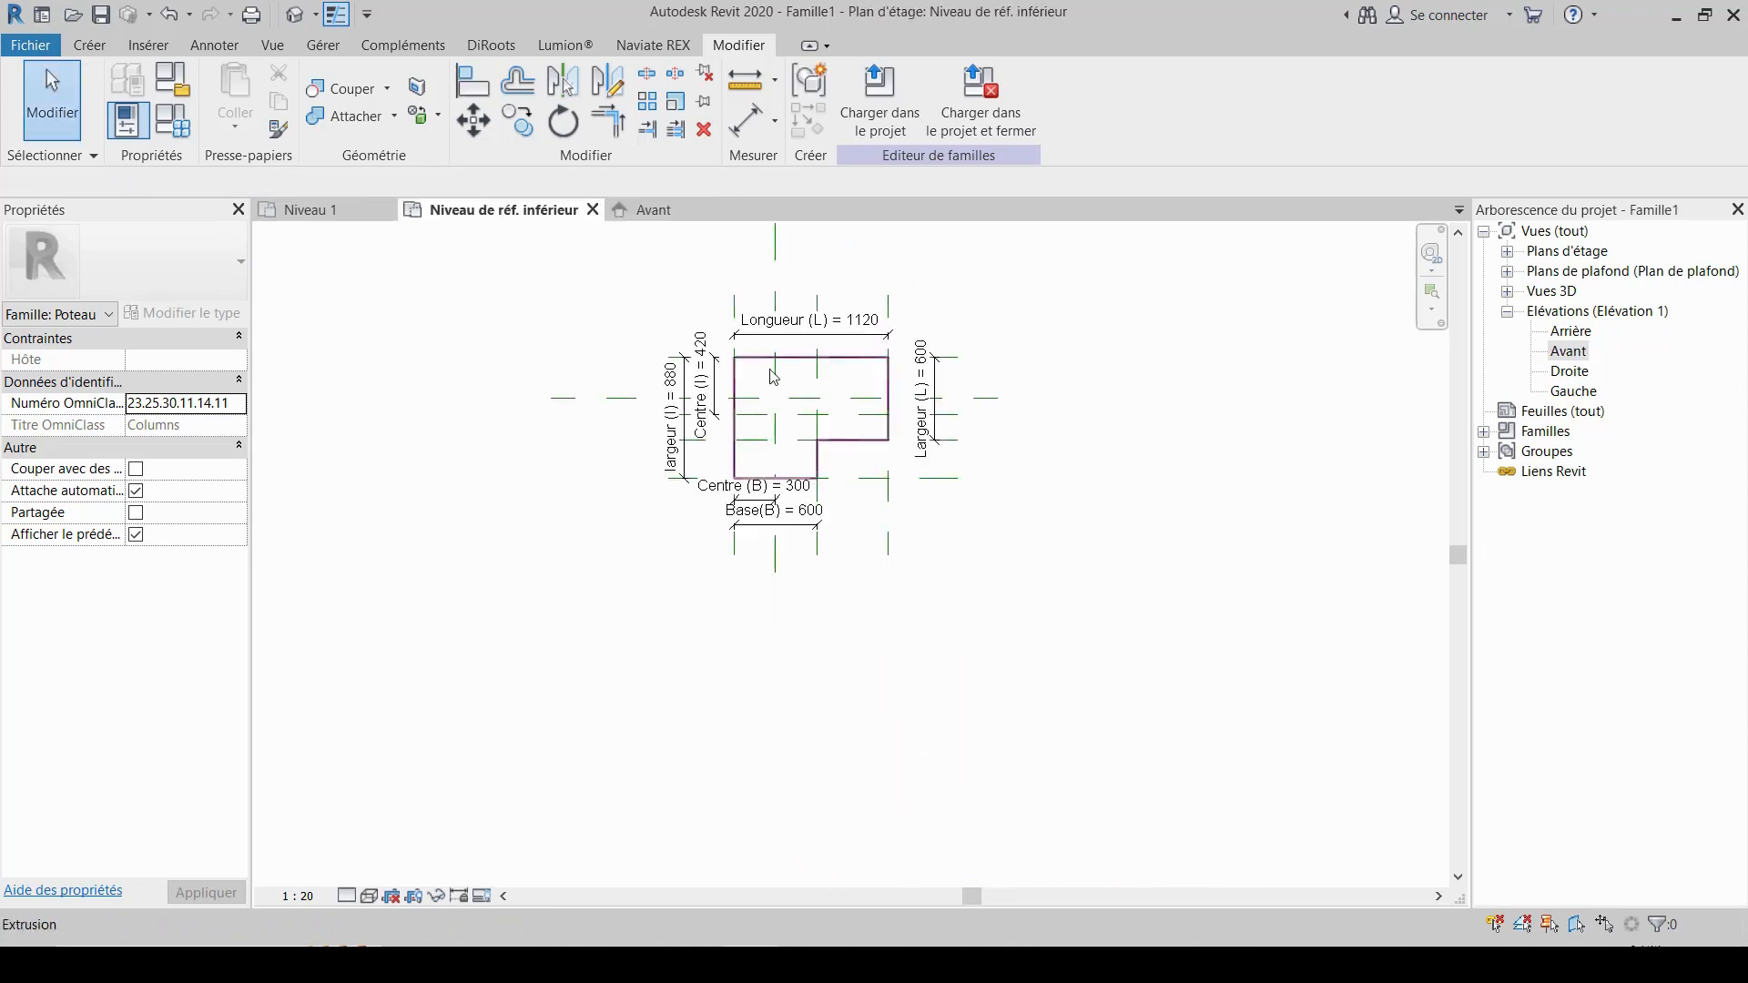
scroll(793, 410, up, 1)
middle_drag(794, 410, 800, 369)
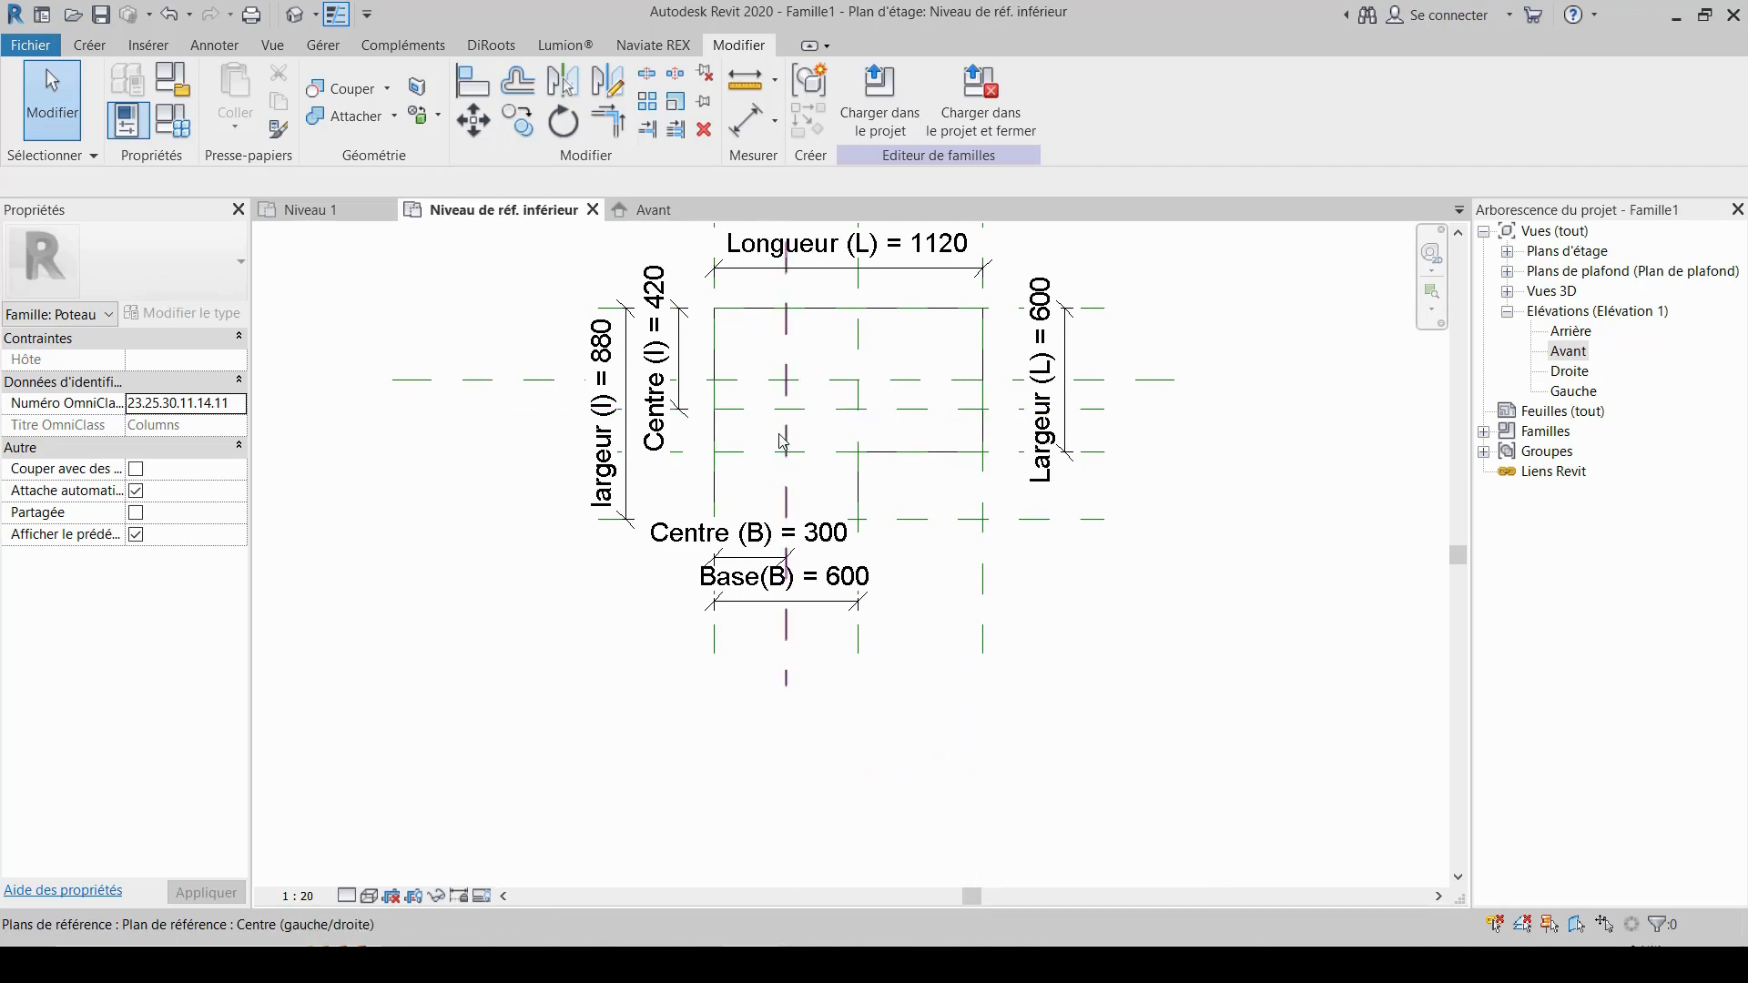
scroll(857, 499, up, 1)
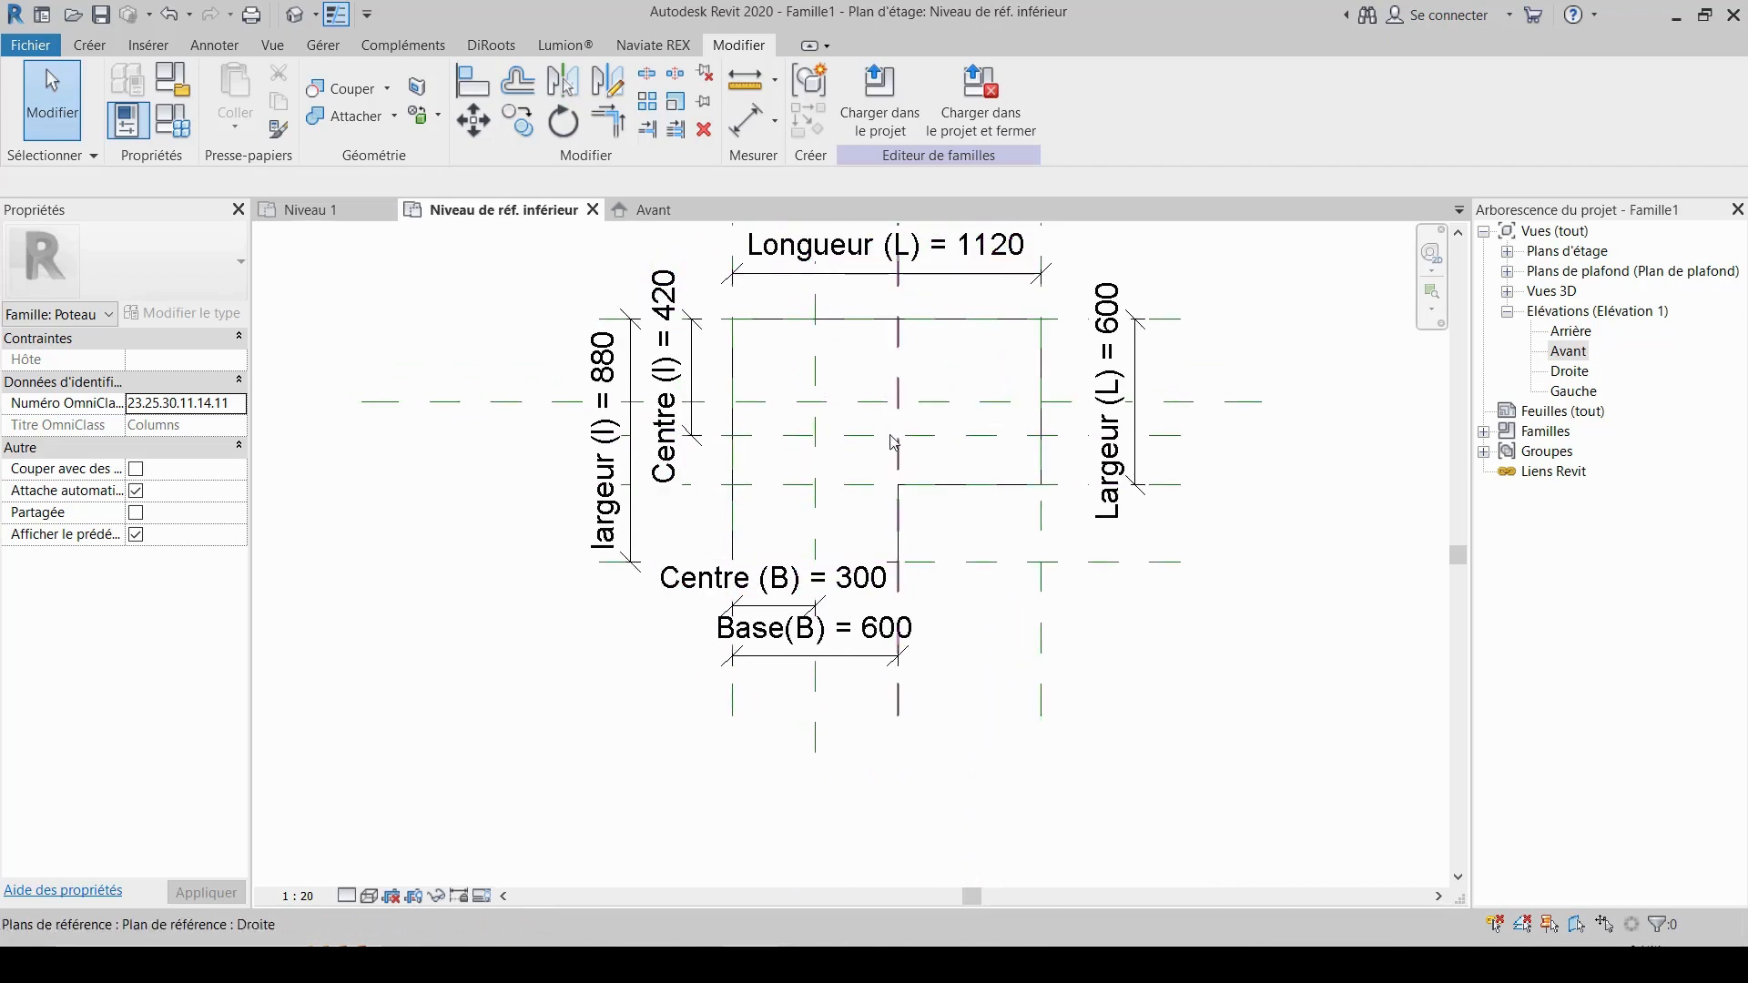
middle_drag(900, 447, 920, 515)
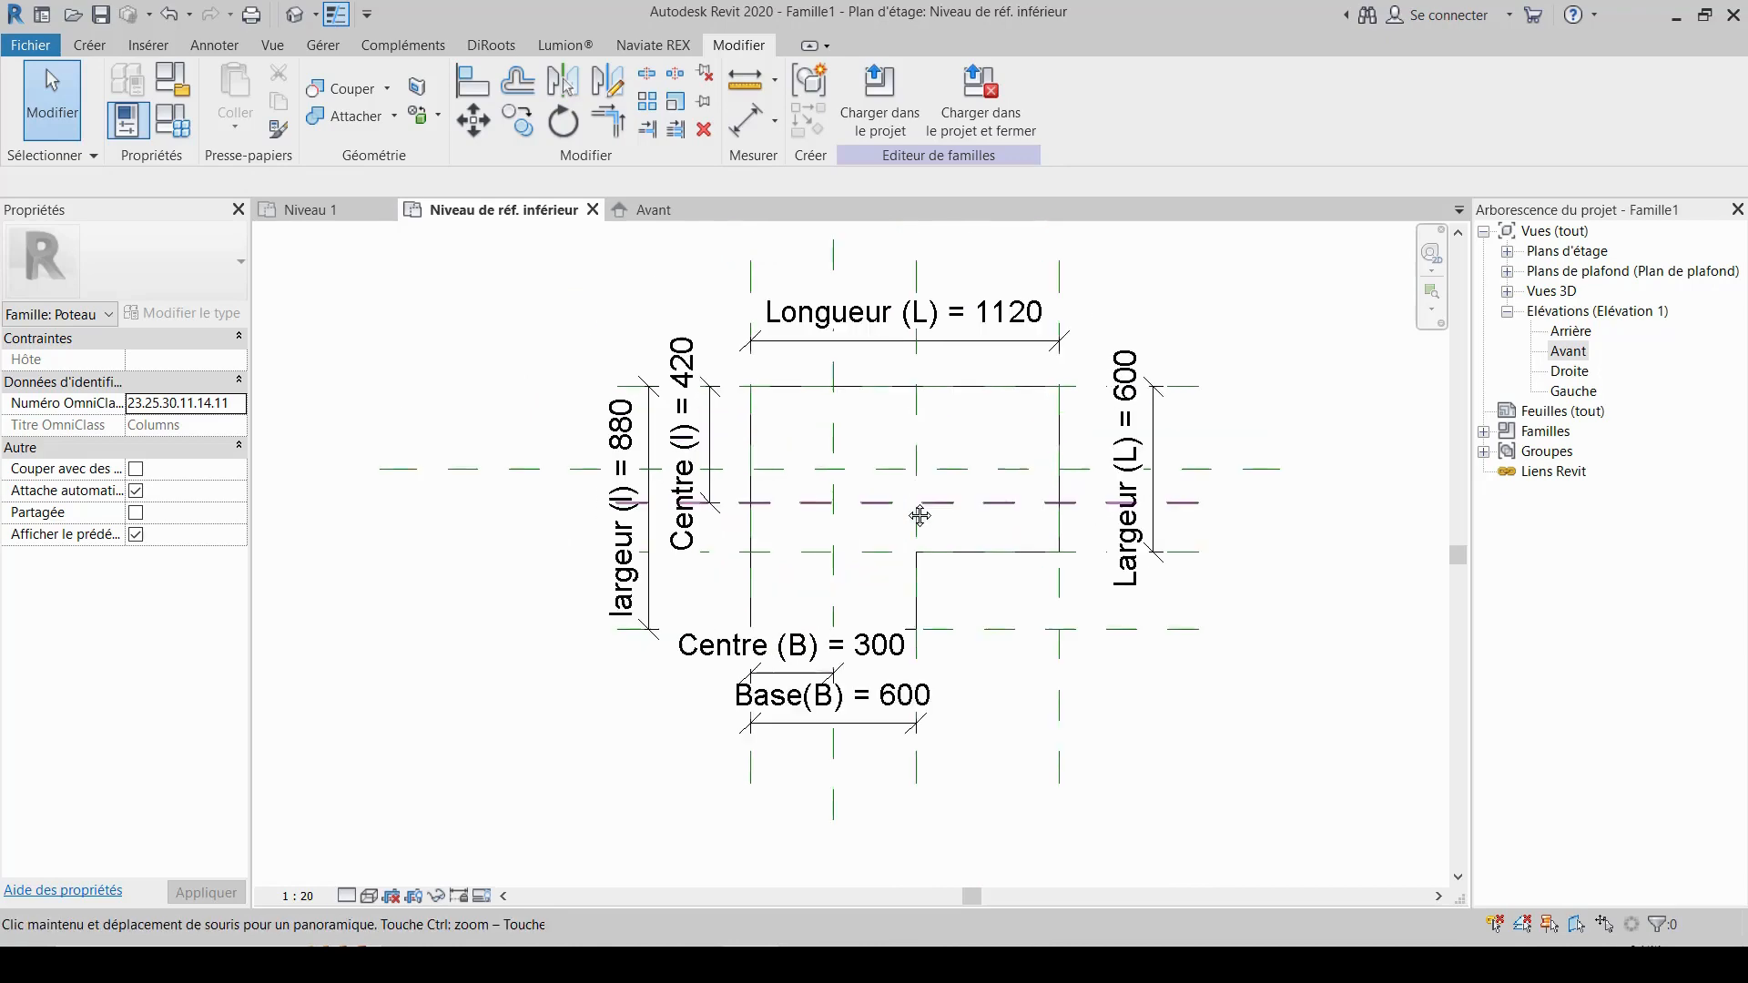
click(176, 129)
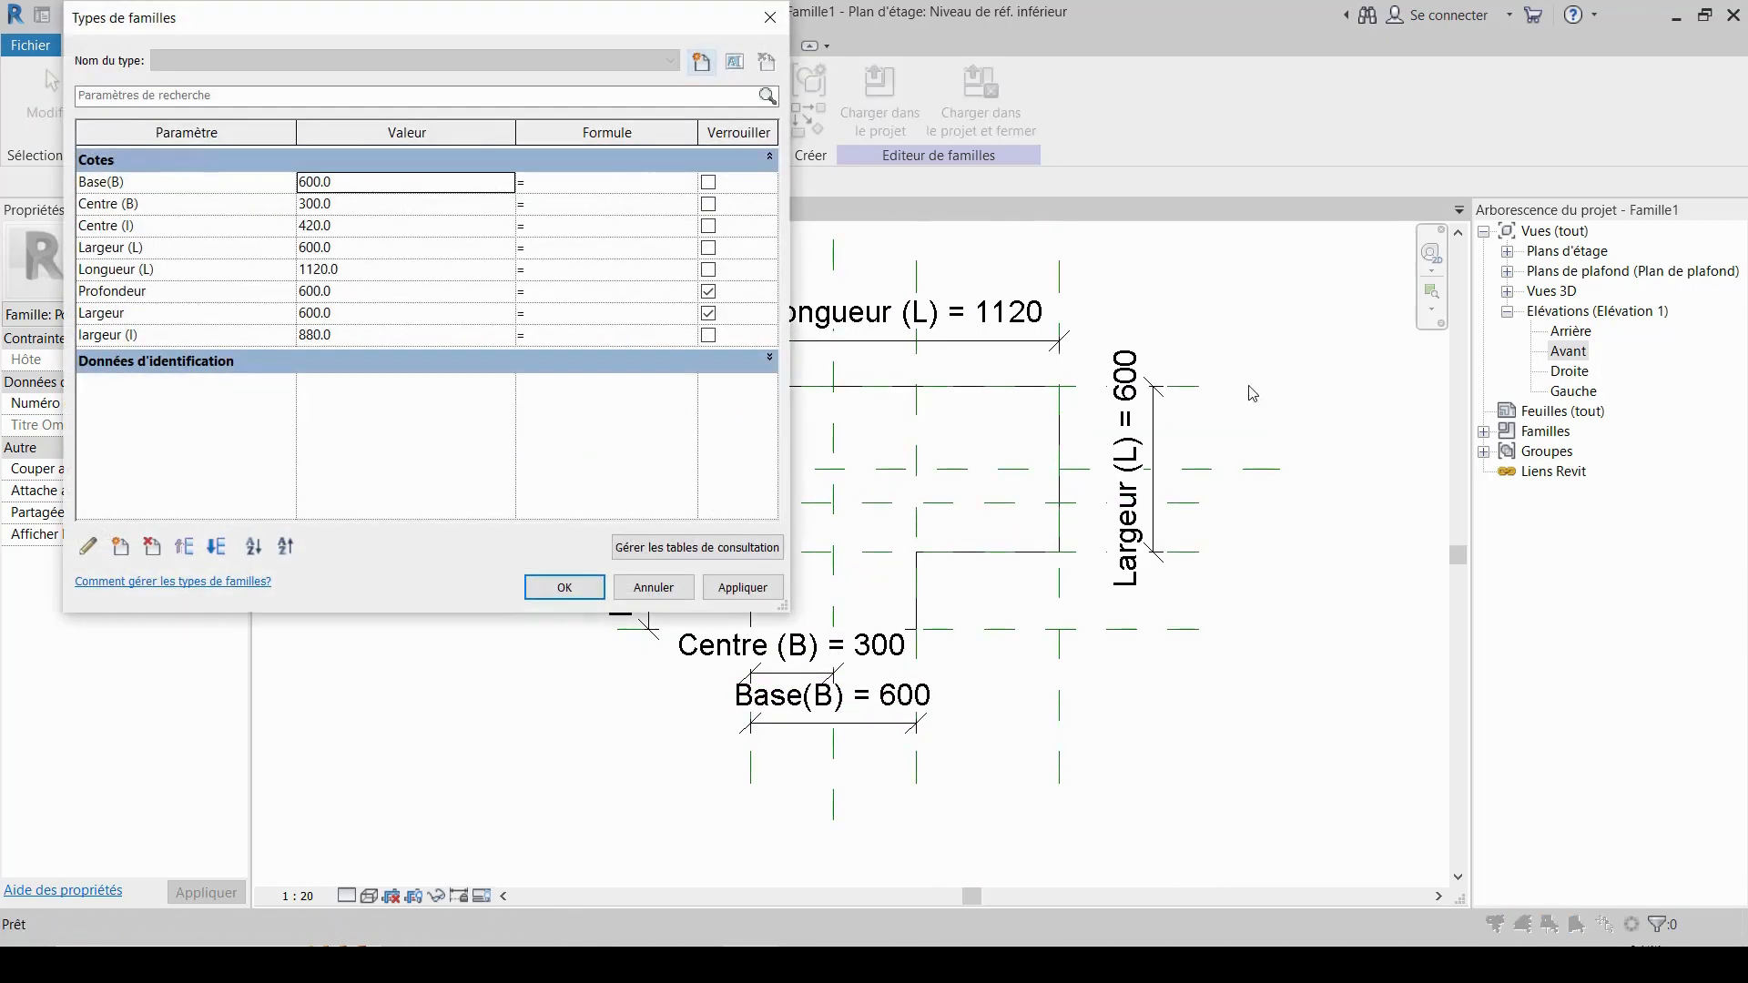
drag(512, 27, 443, 30)
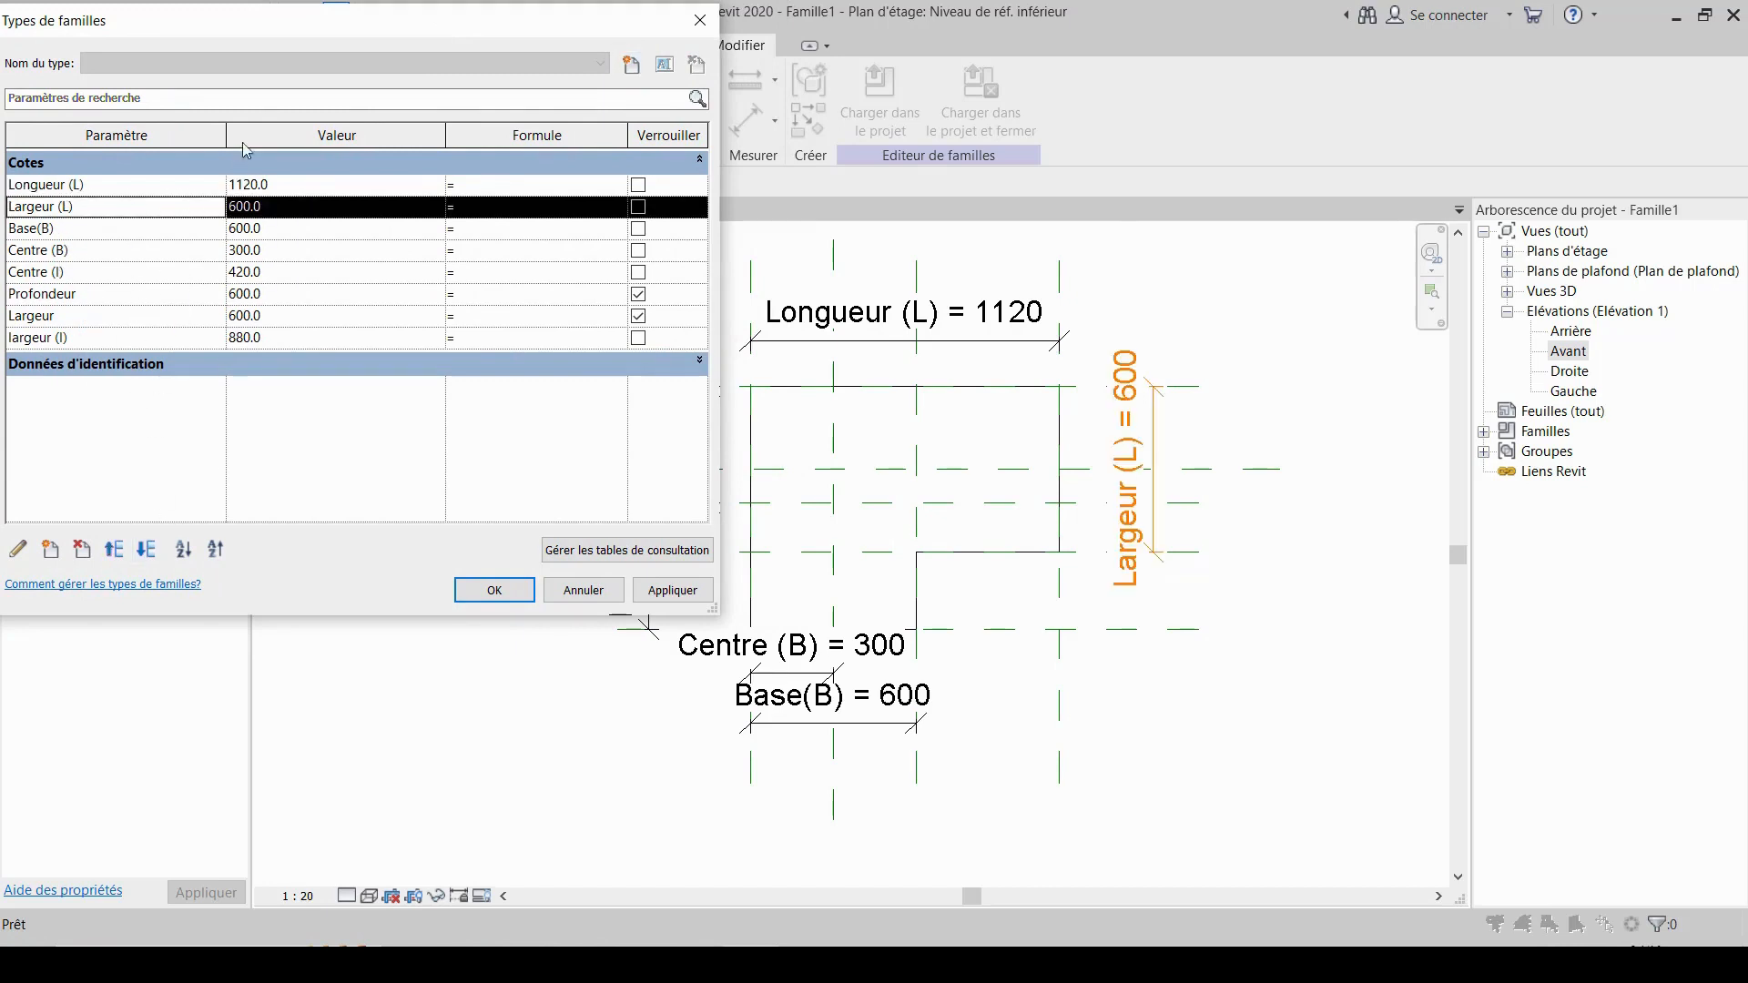
- Set the Longueur (L) parameter to 1000 and apply it to the L profile
click(271, 185)
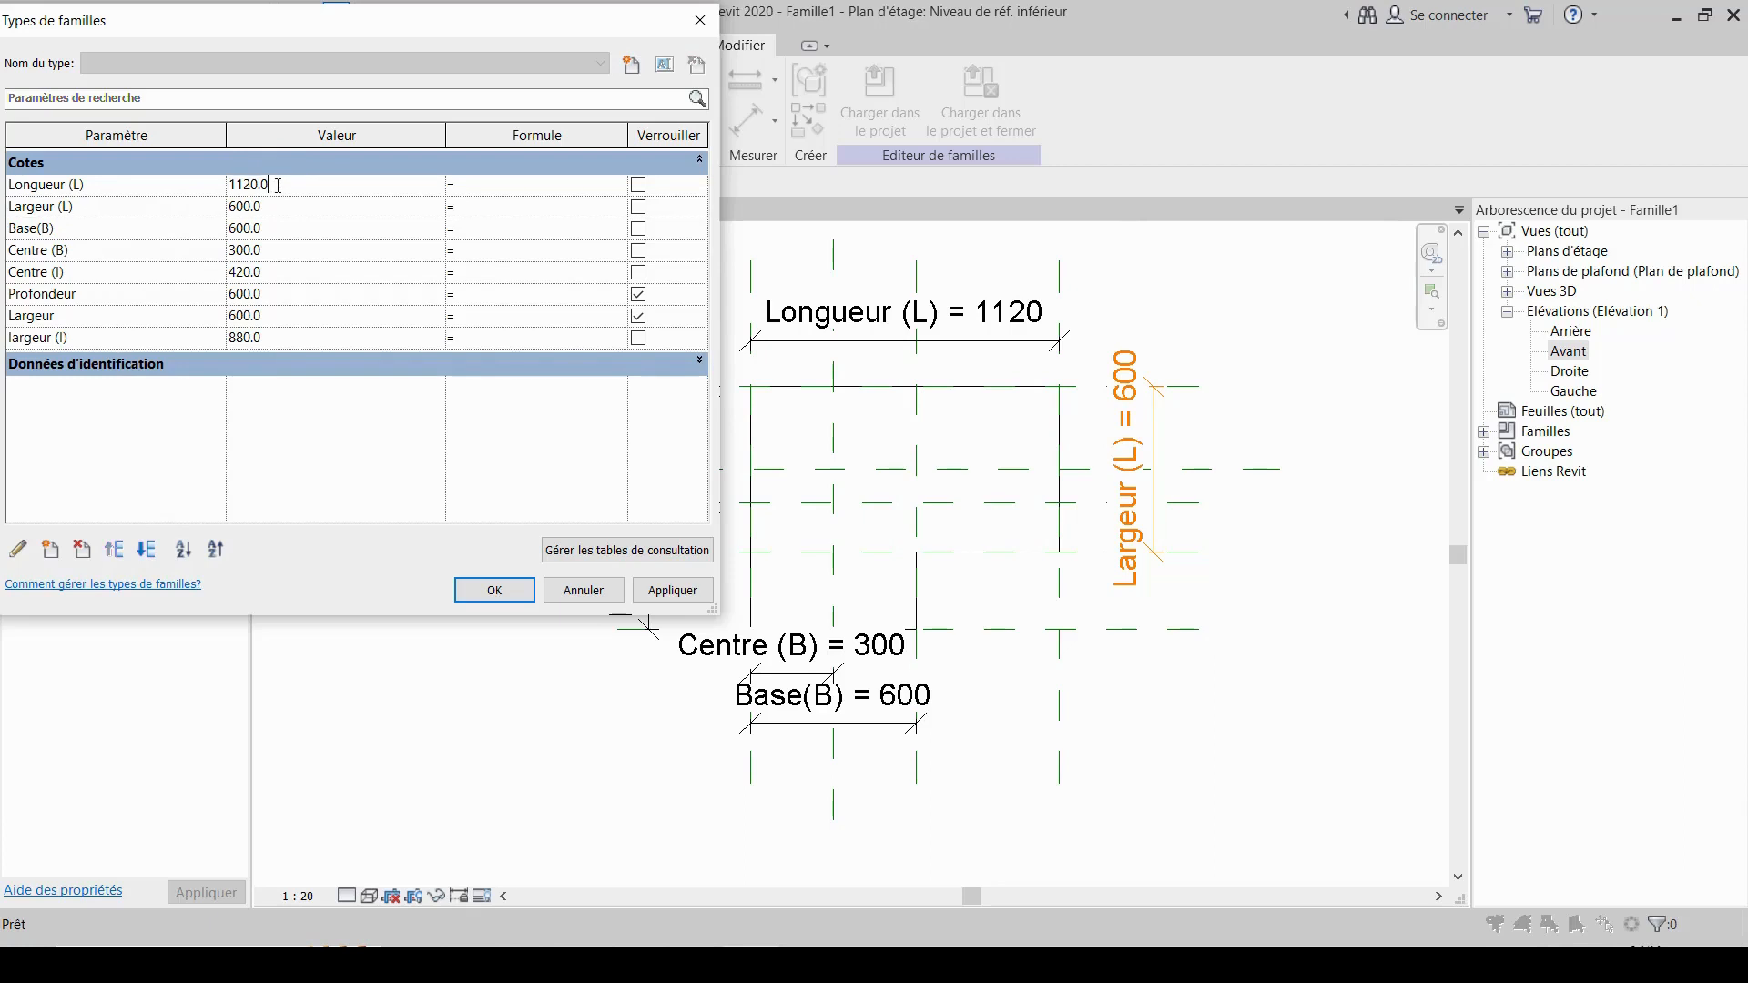
drag(297, 189, 151, 188)
text(1000)
click(675, 590)
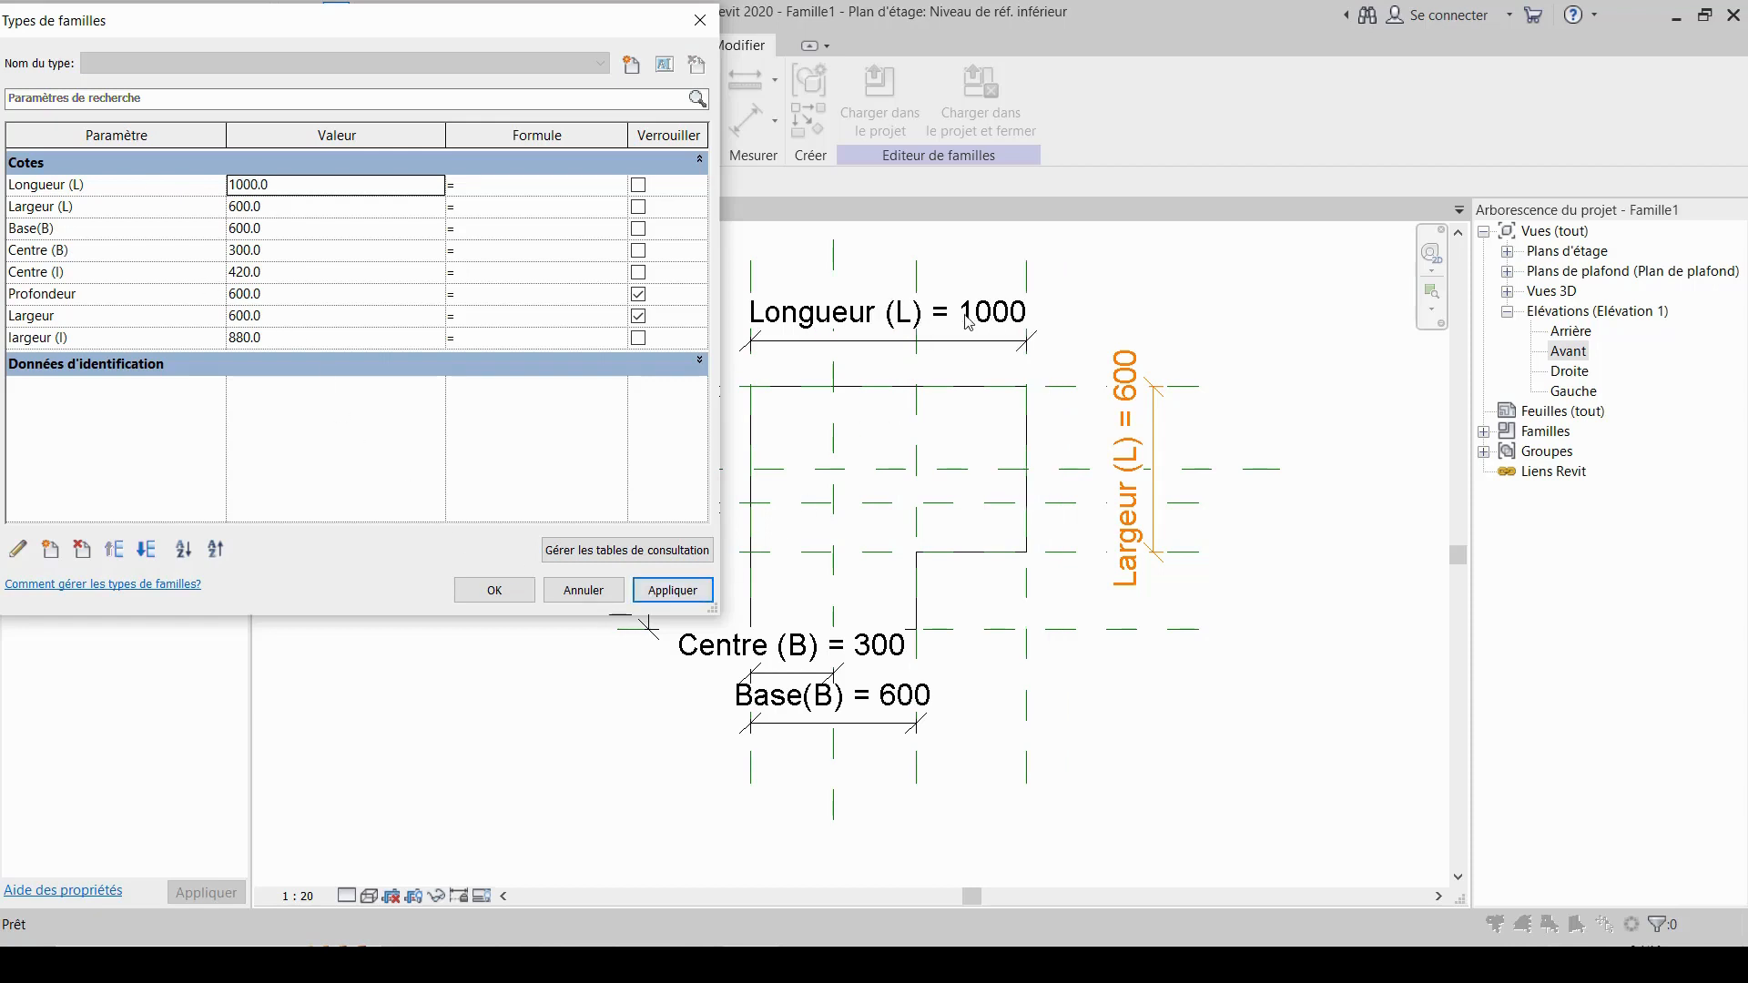
- Set the Longueur (L) parameter to 1200 and apply it to the L profile
click(284, 189)
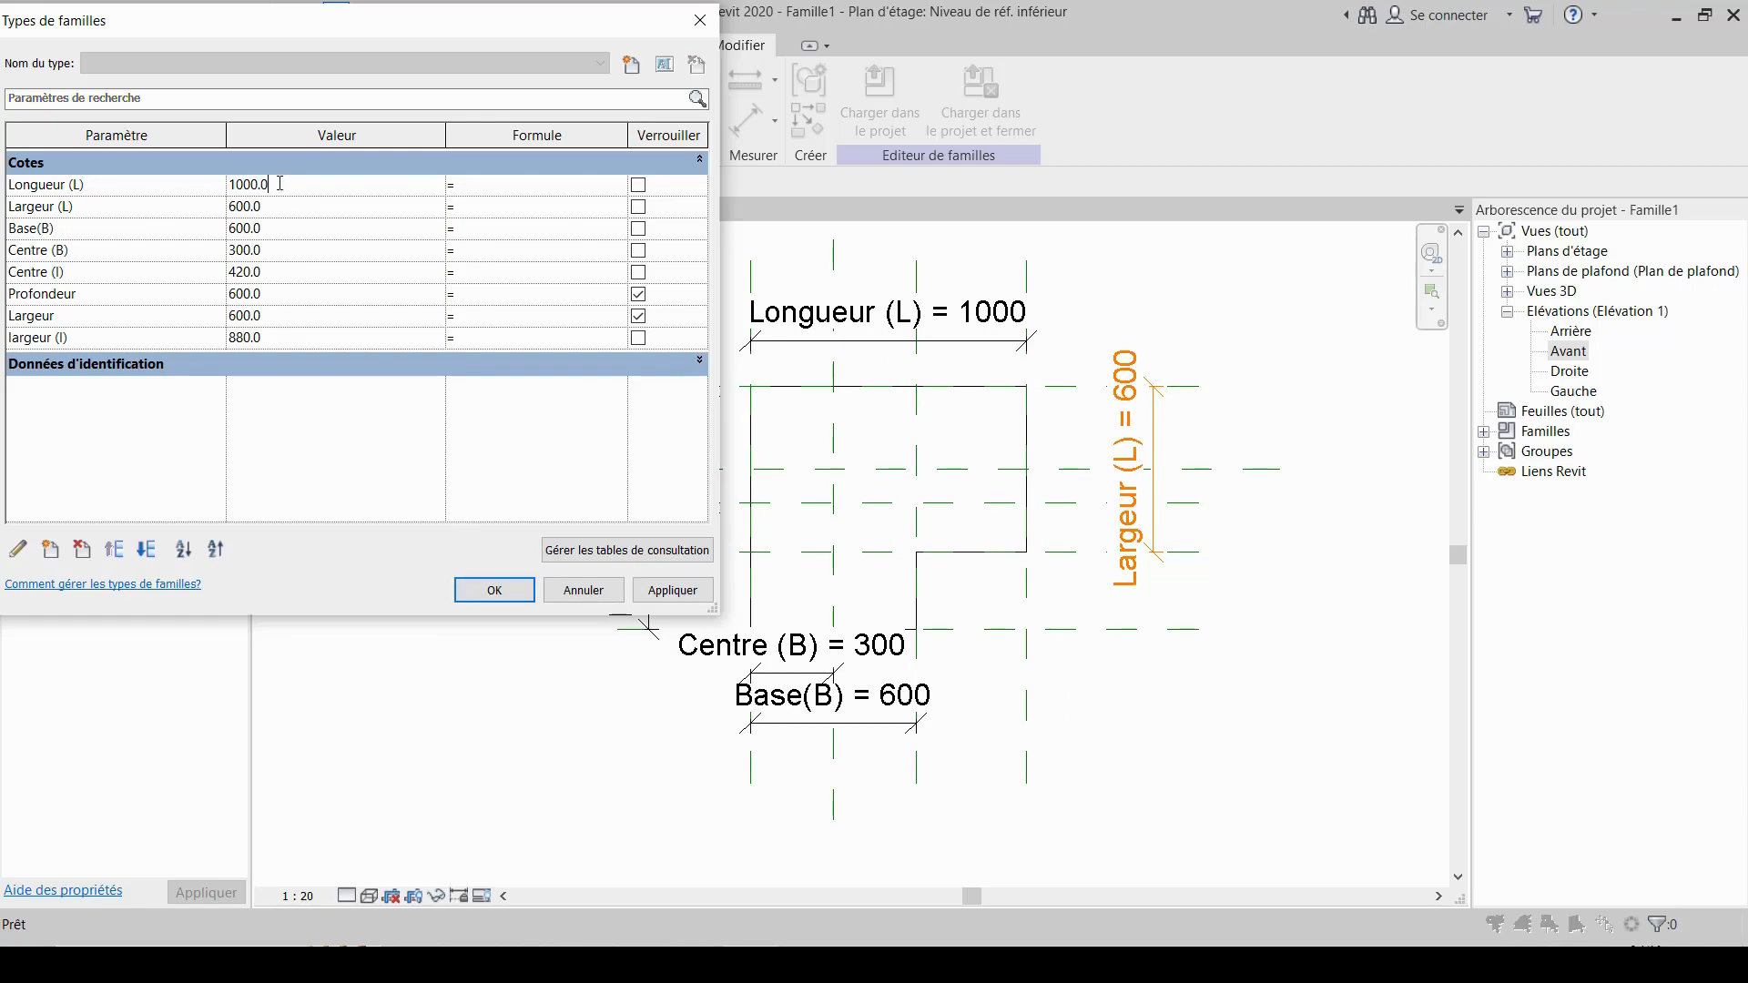
drag(281, 183, 231, 184)
text(1200)
click(663, 590)
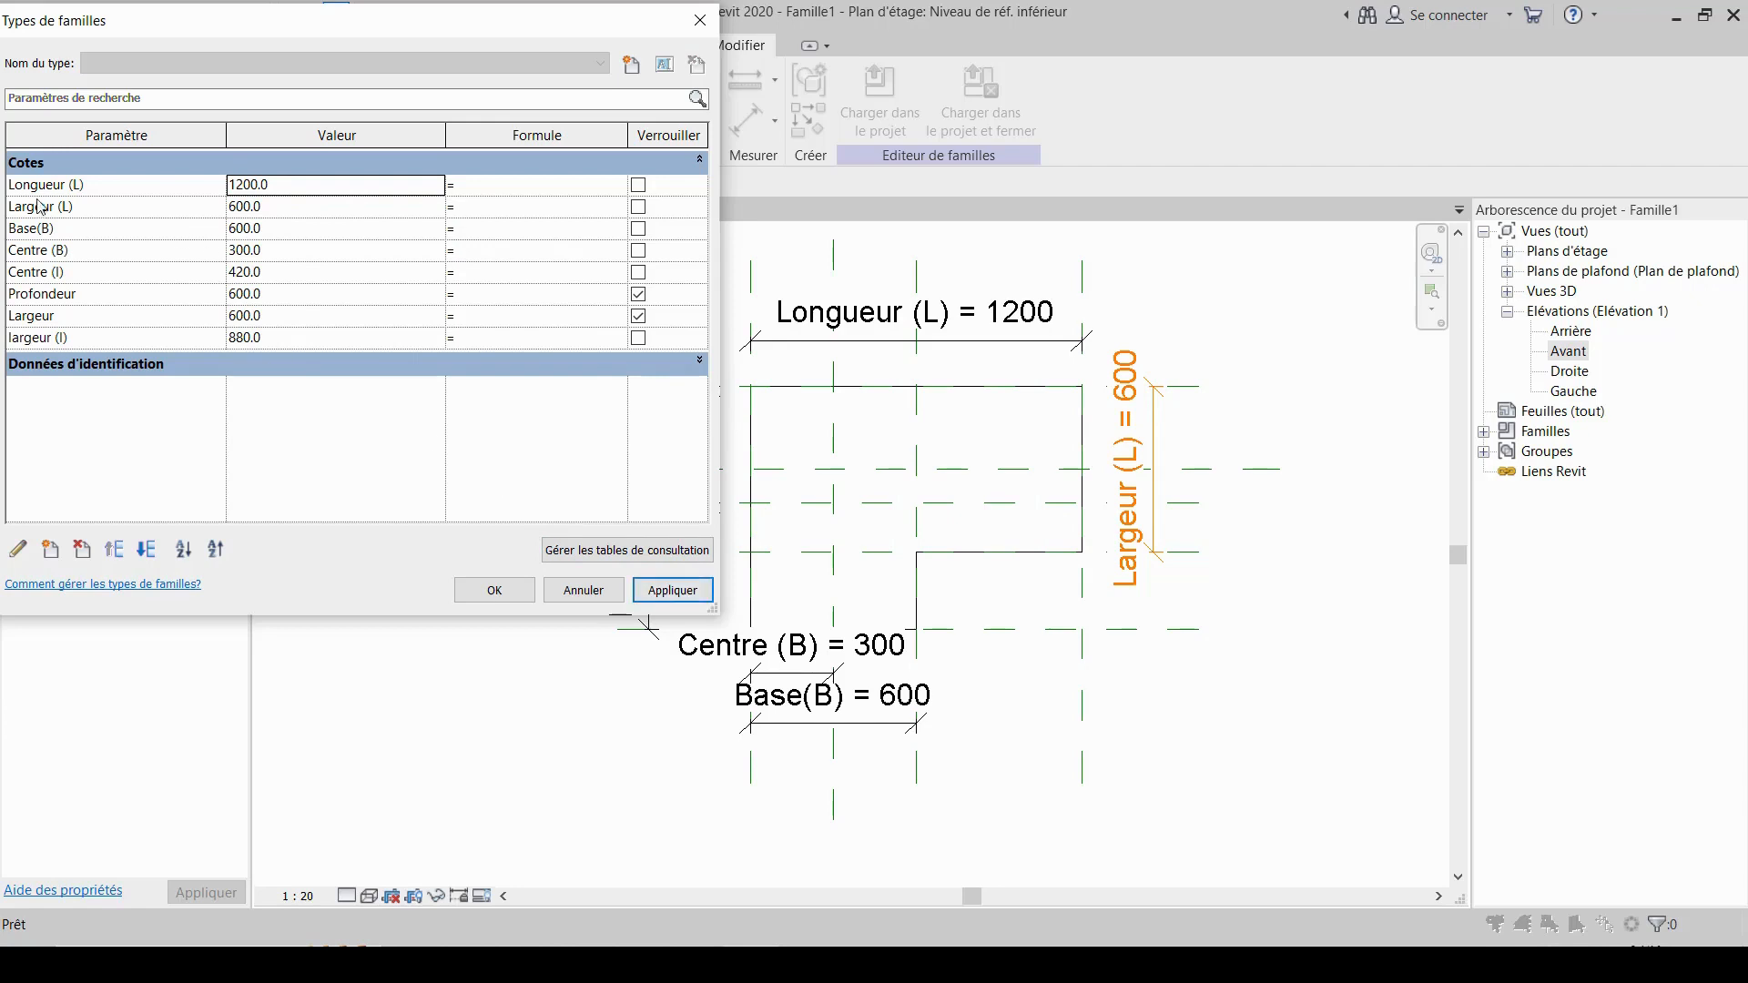
- Set the Largeur (L) and Base(B) parameters to 500 each, apply them and close the family types
click(224, 206)
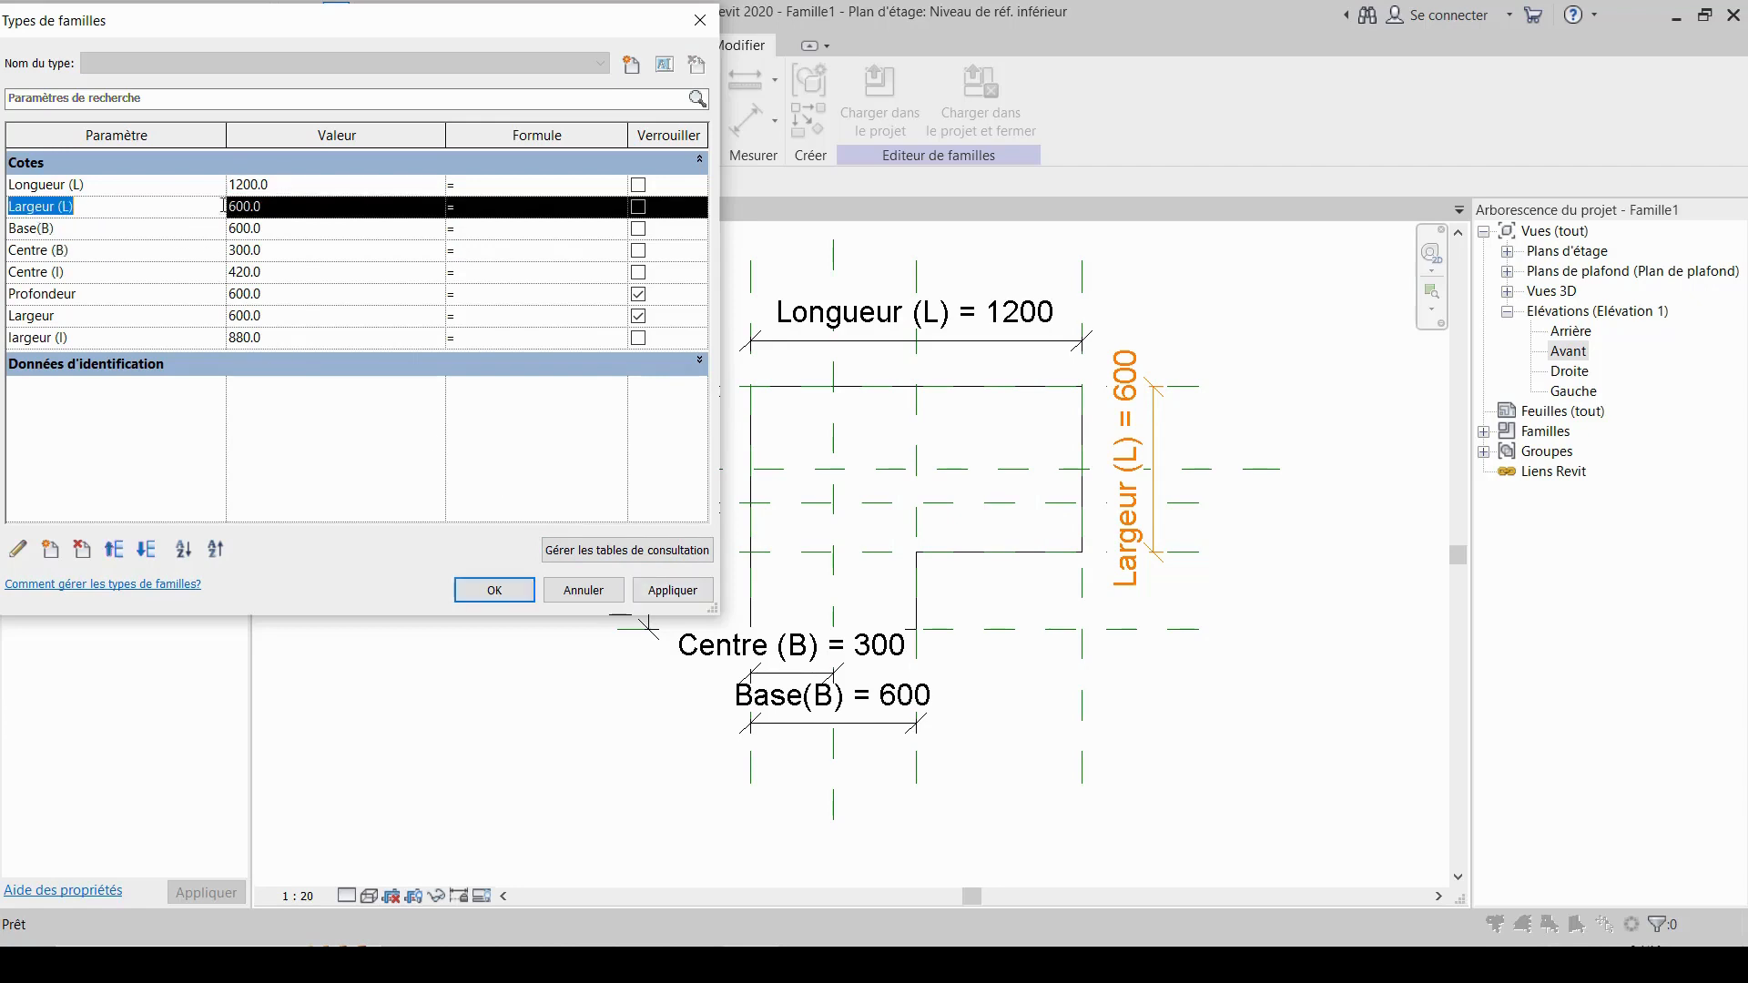
click(279, 209)
double_click(278, 206)
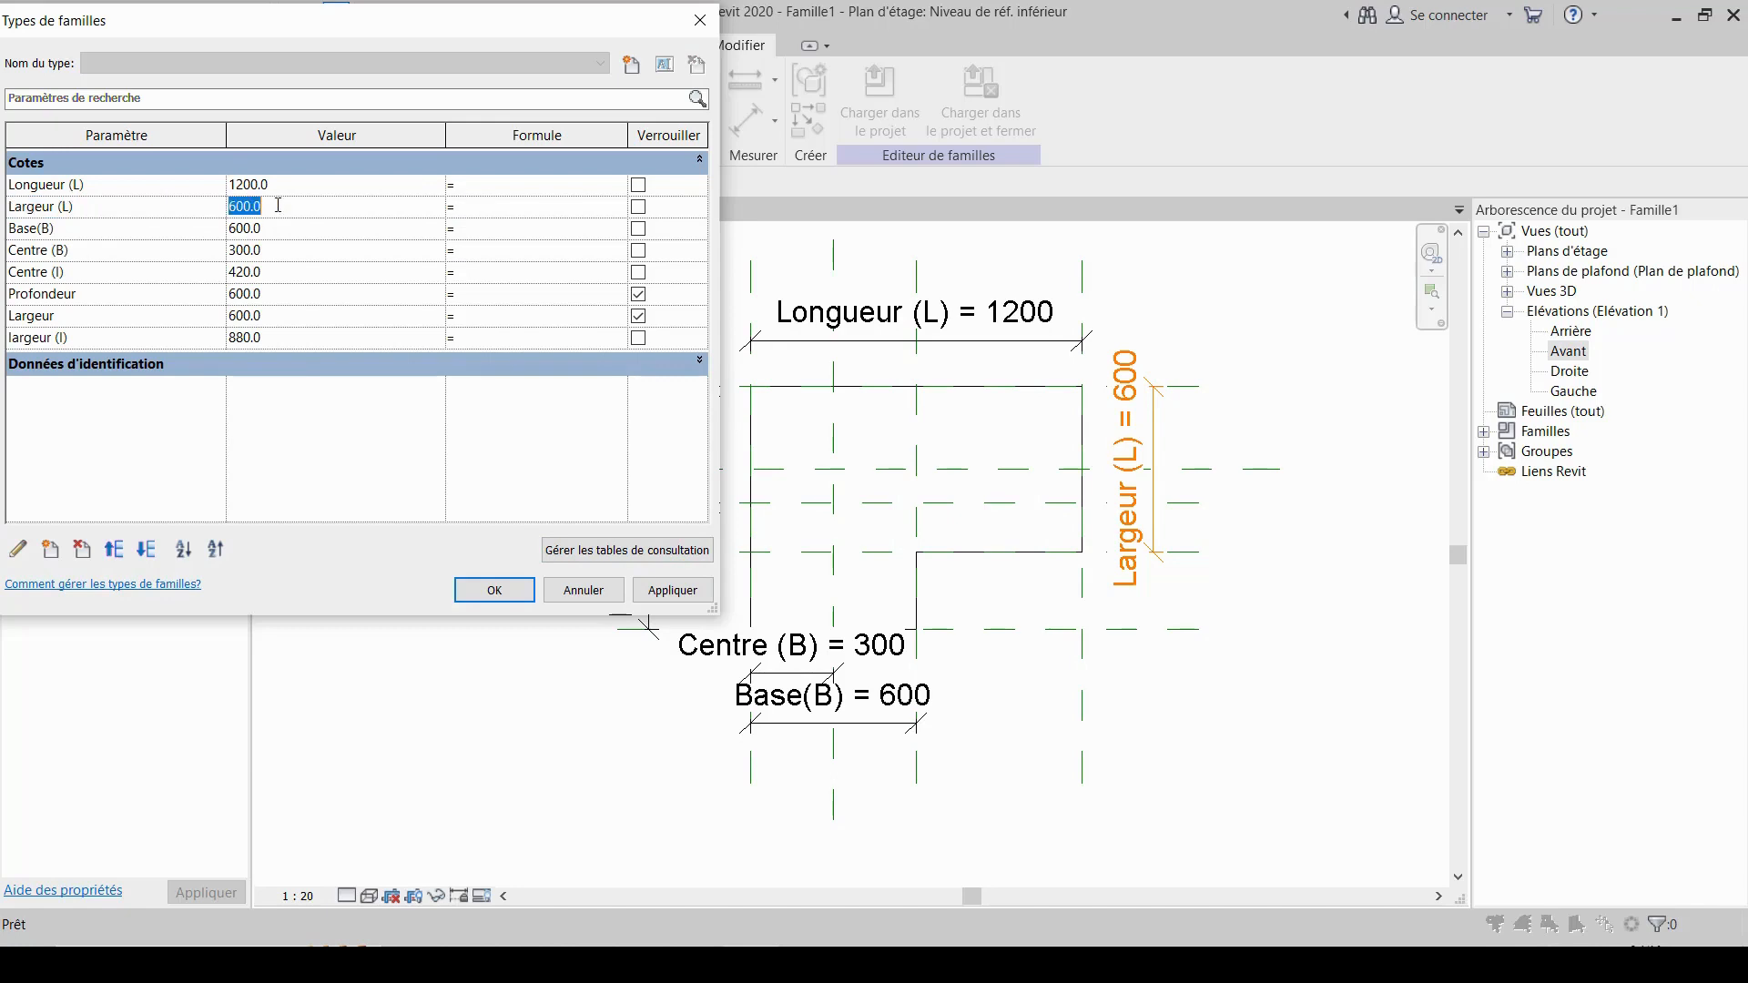
text(500)
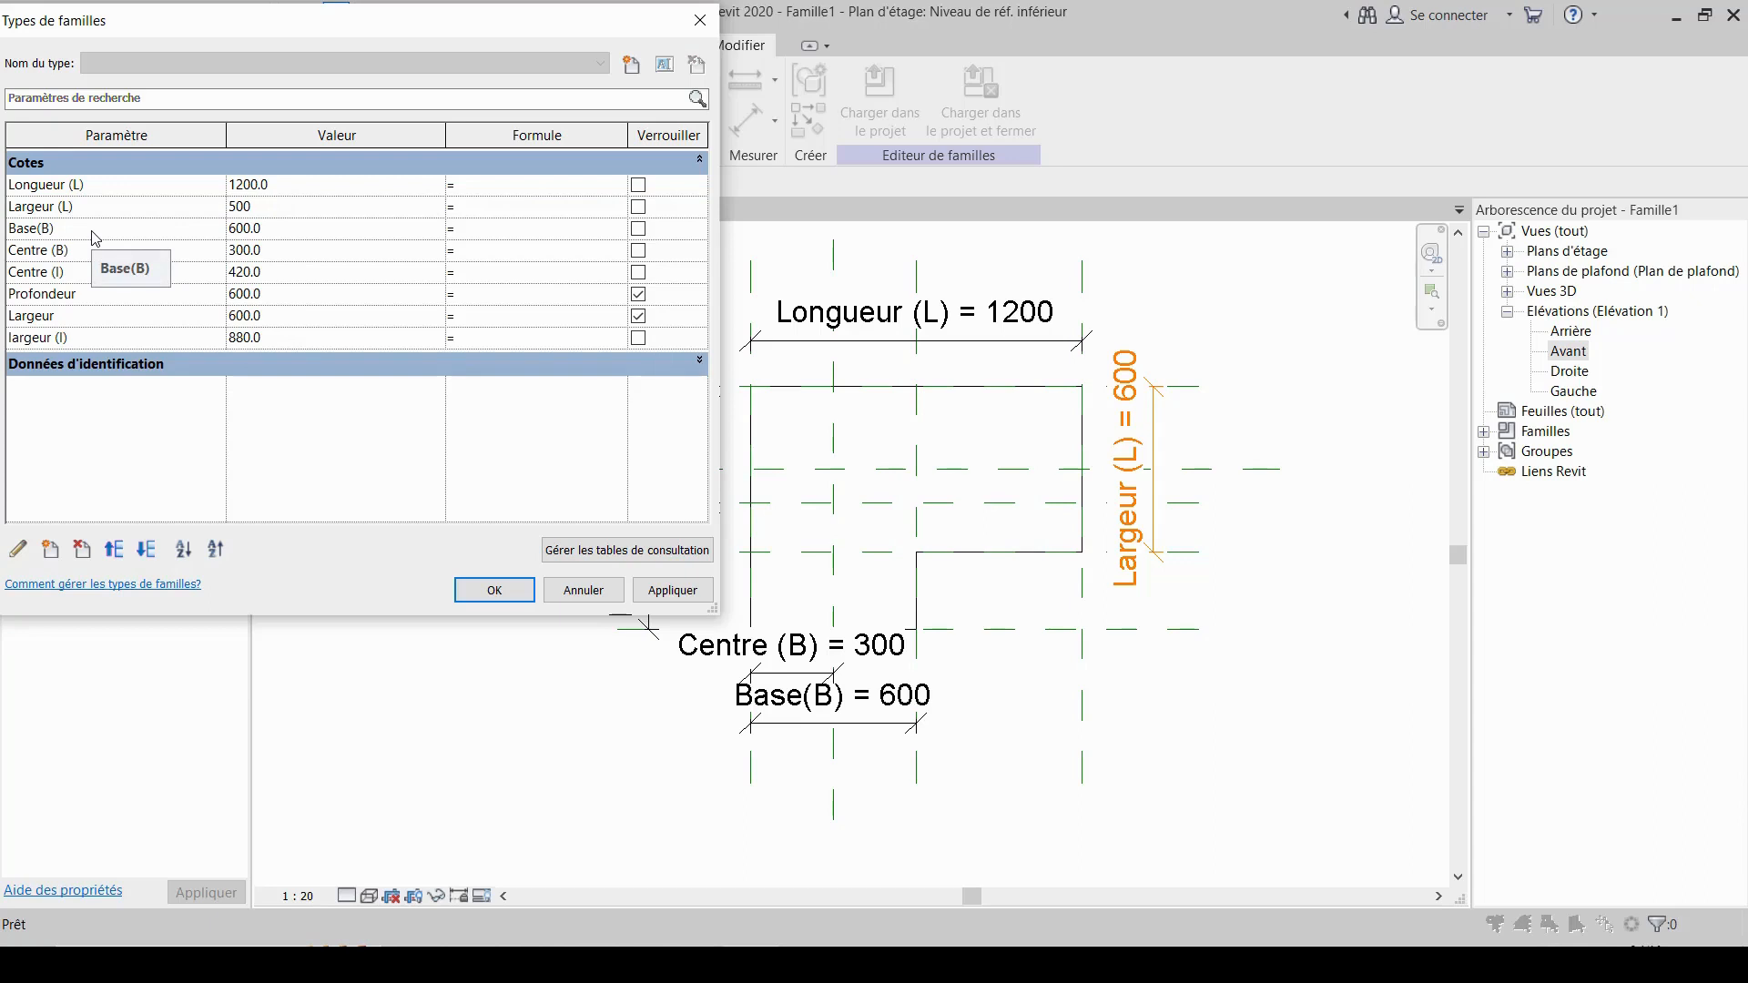
click(280, 235)
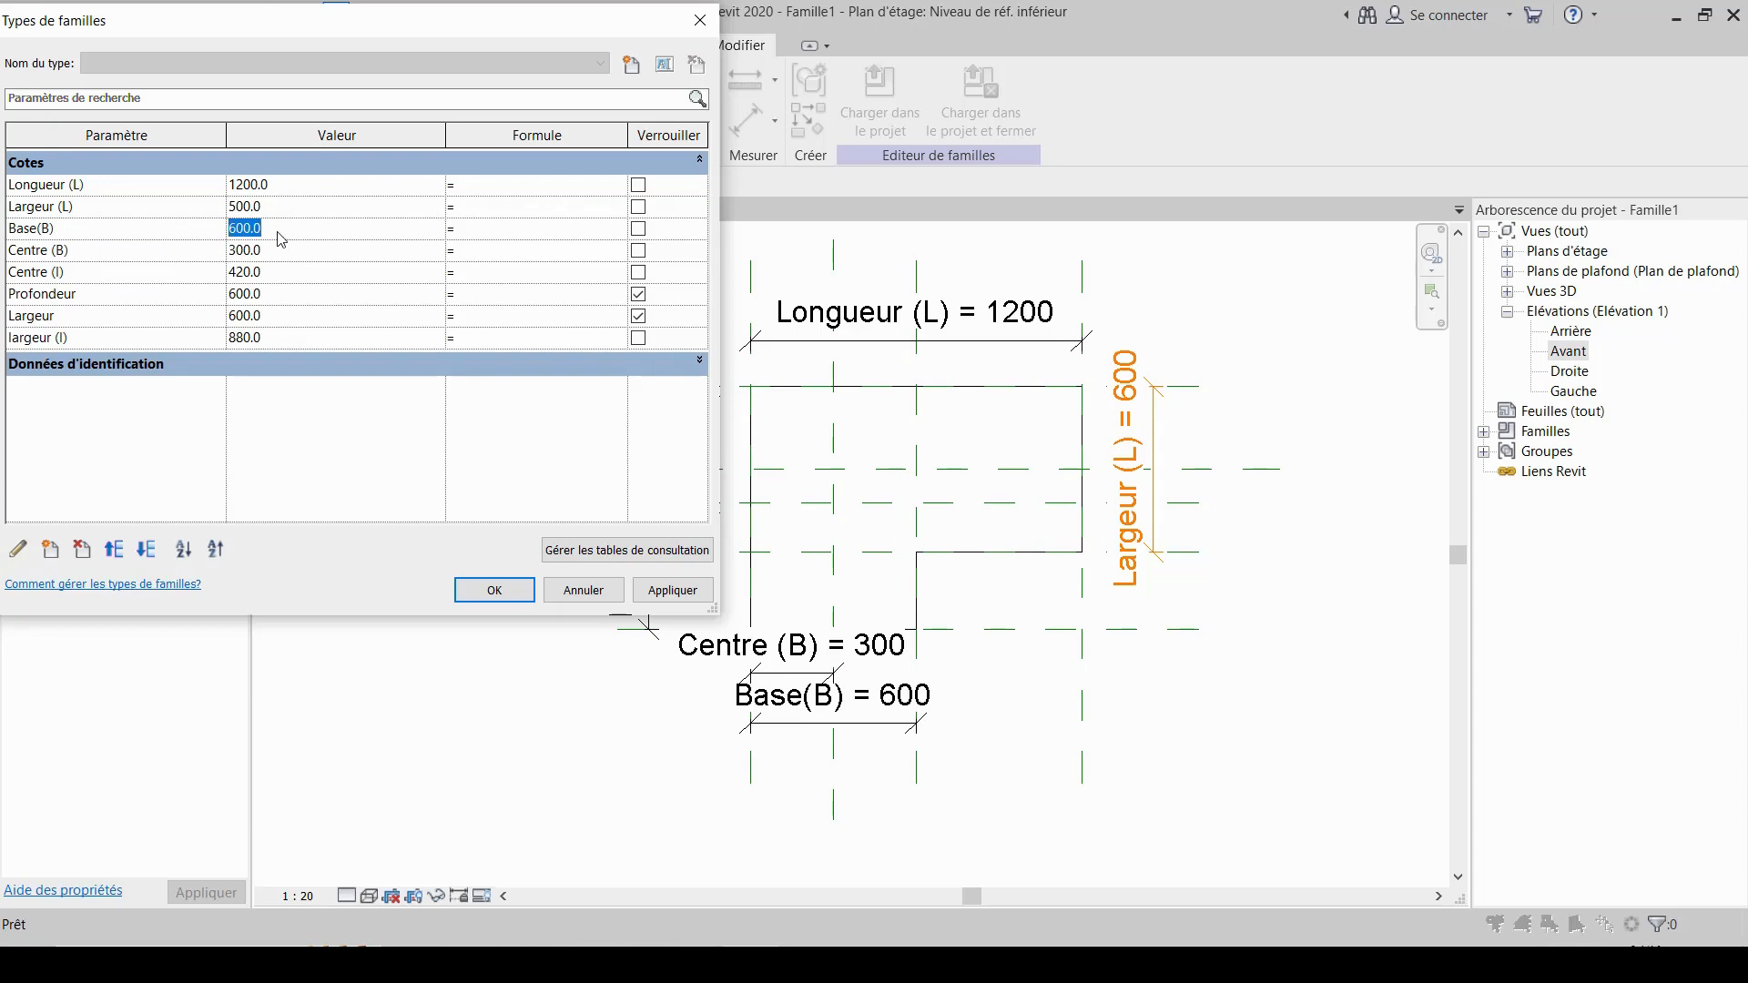
text(500)
click(662, 593)
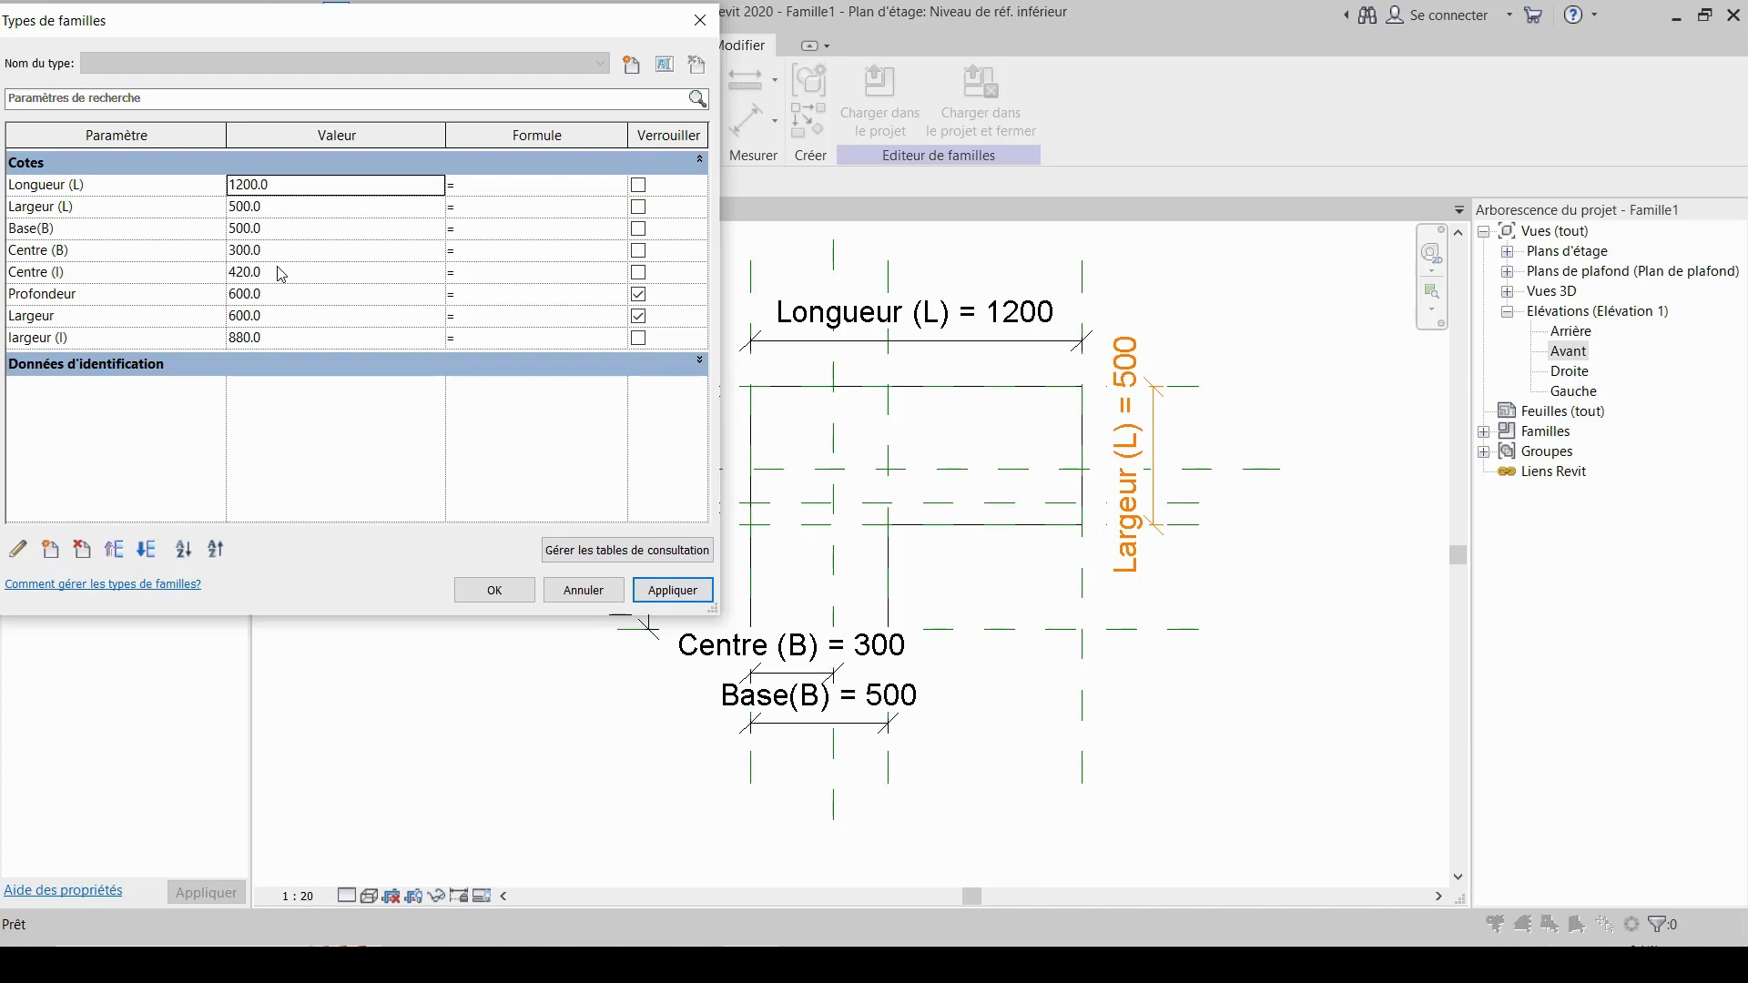
click(492, 594)
scroll(520, 640, down, 1)
middle_drag(520, 640, 621, 615)
scroll(612, 587, up, 2)
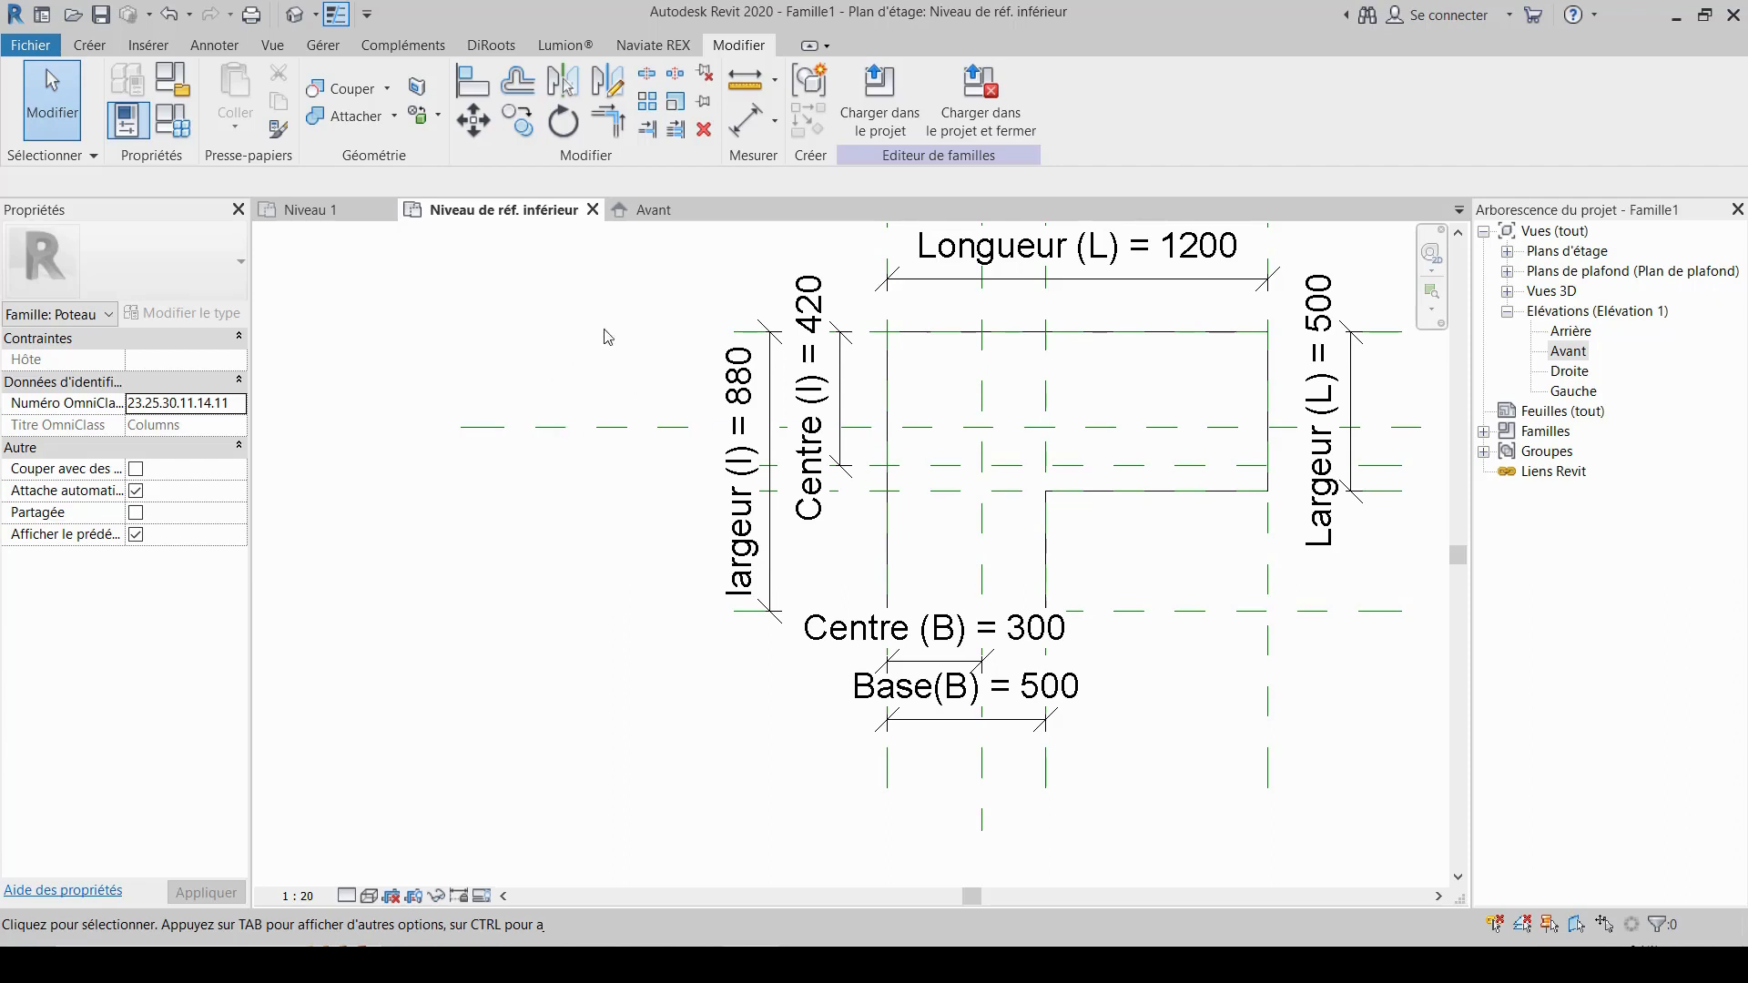
- Reopen the family types, set Centre (l) and Centre (B) to 250 each, and confirm the changes
click(172, 119)
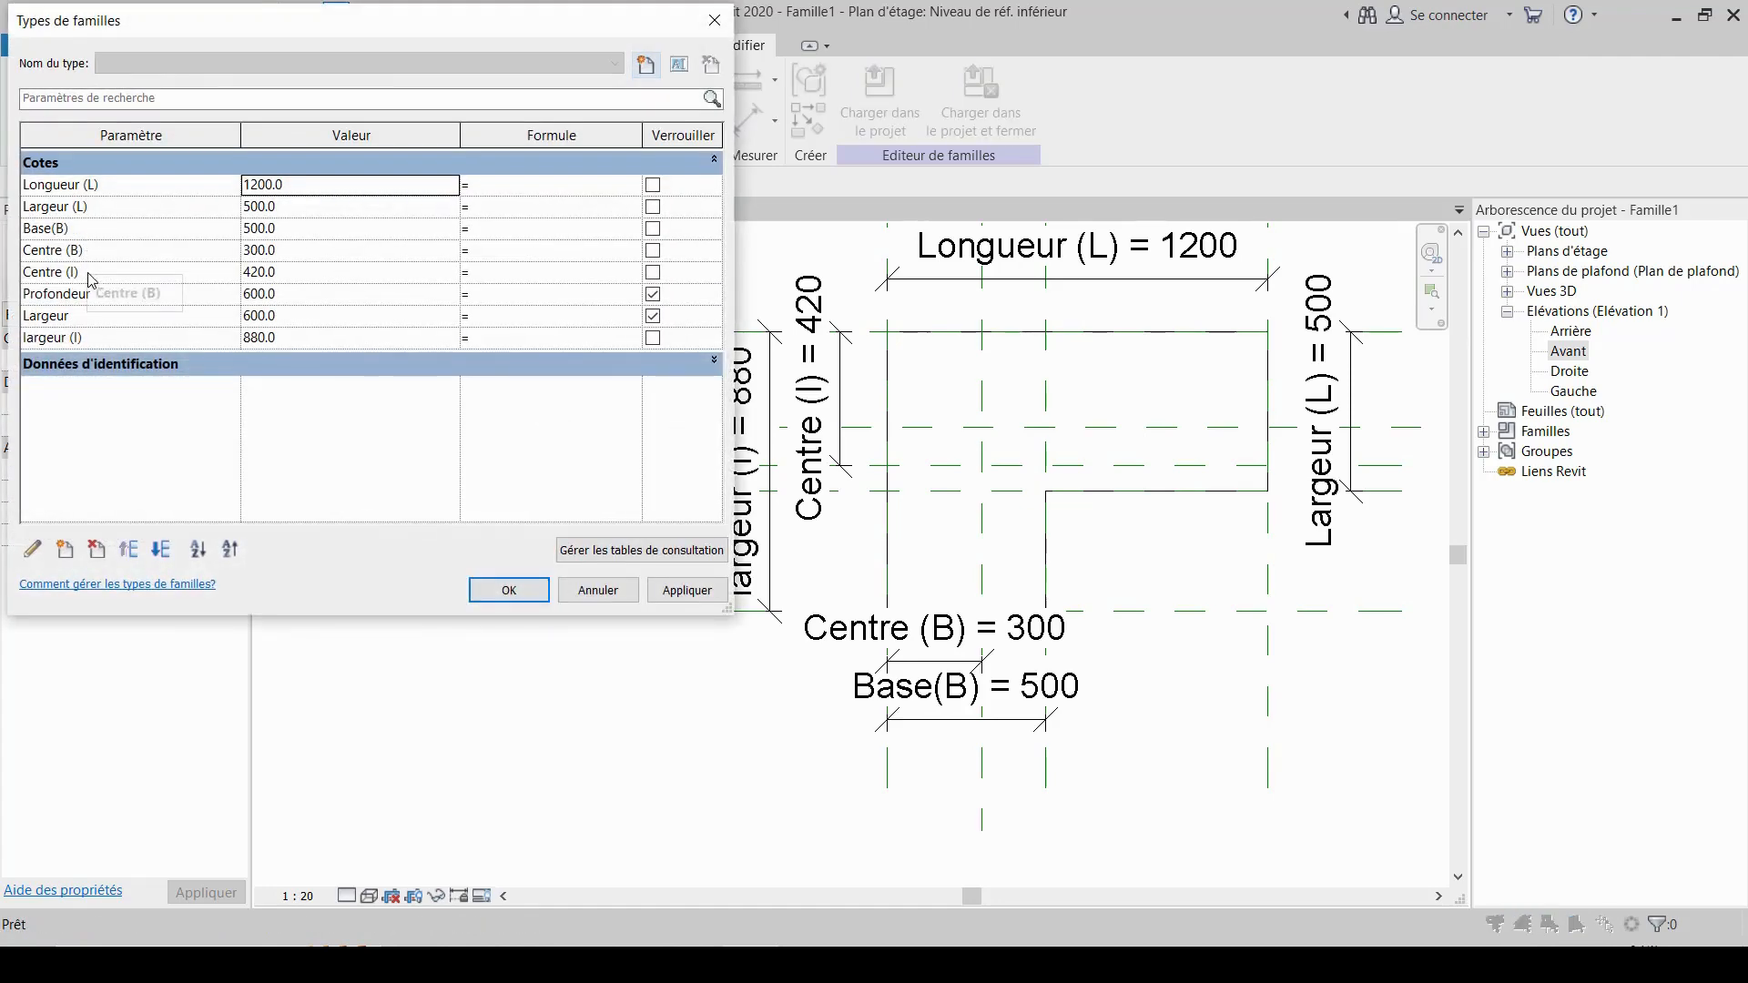
click(300, 276)
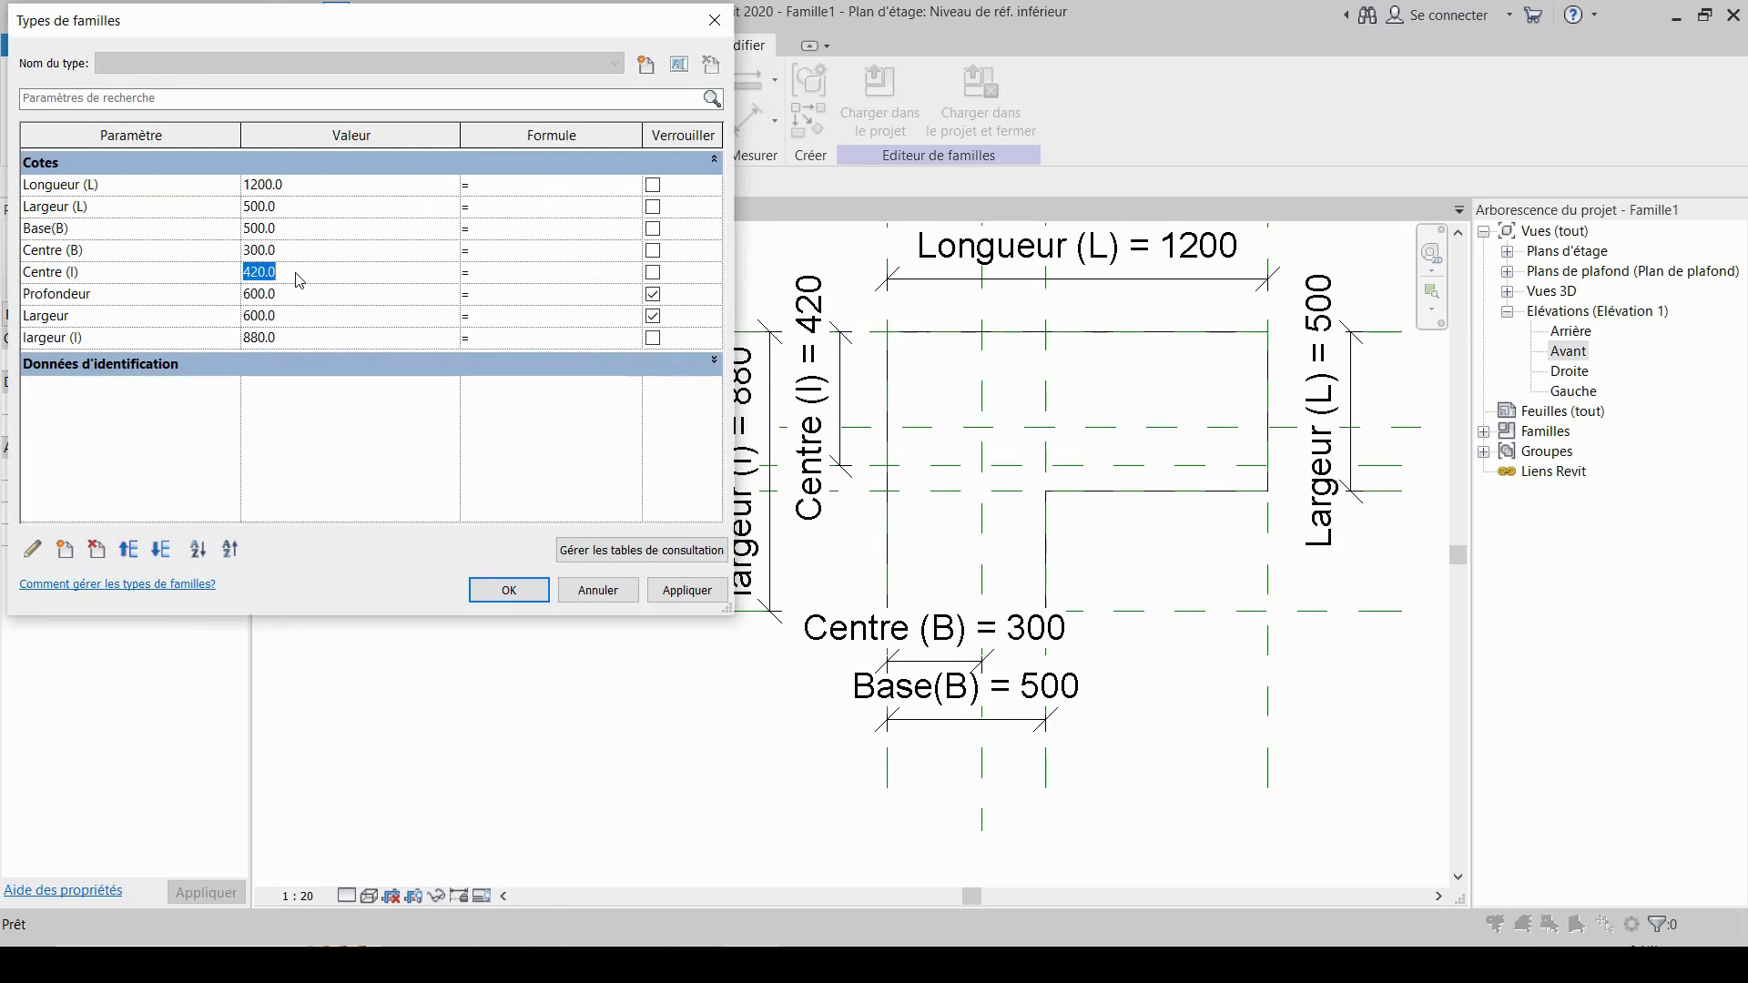
text(250)
click(285, 252)
text(25)
click(697, 590)
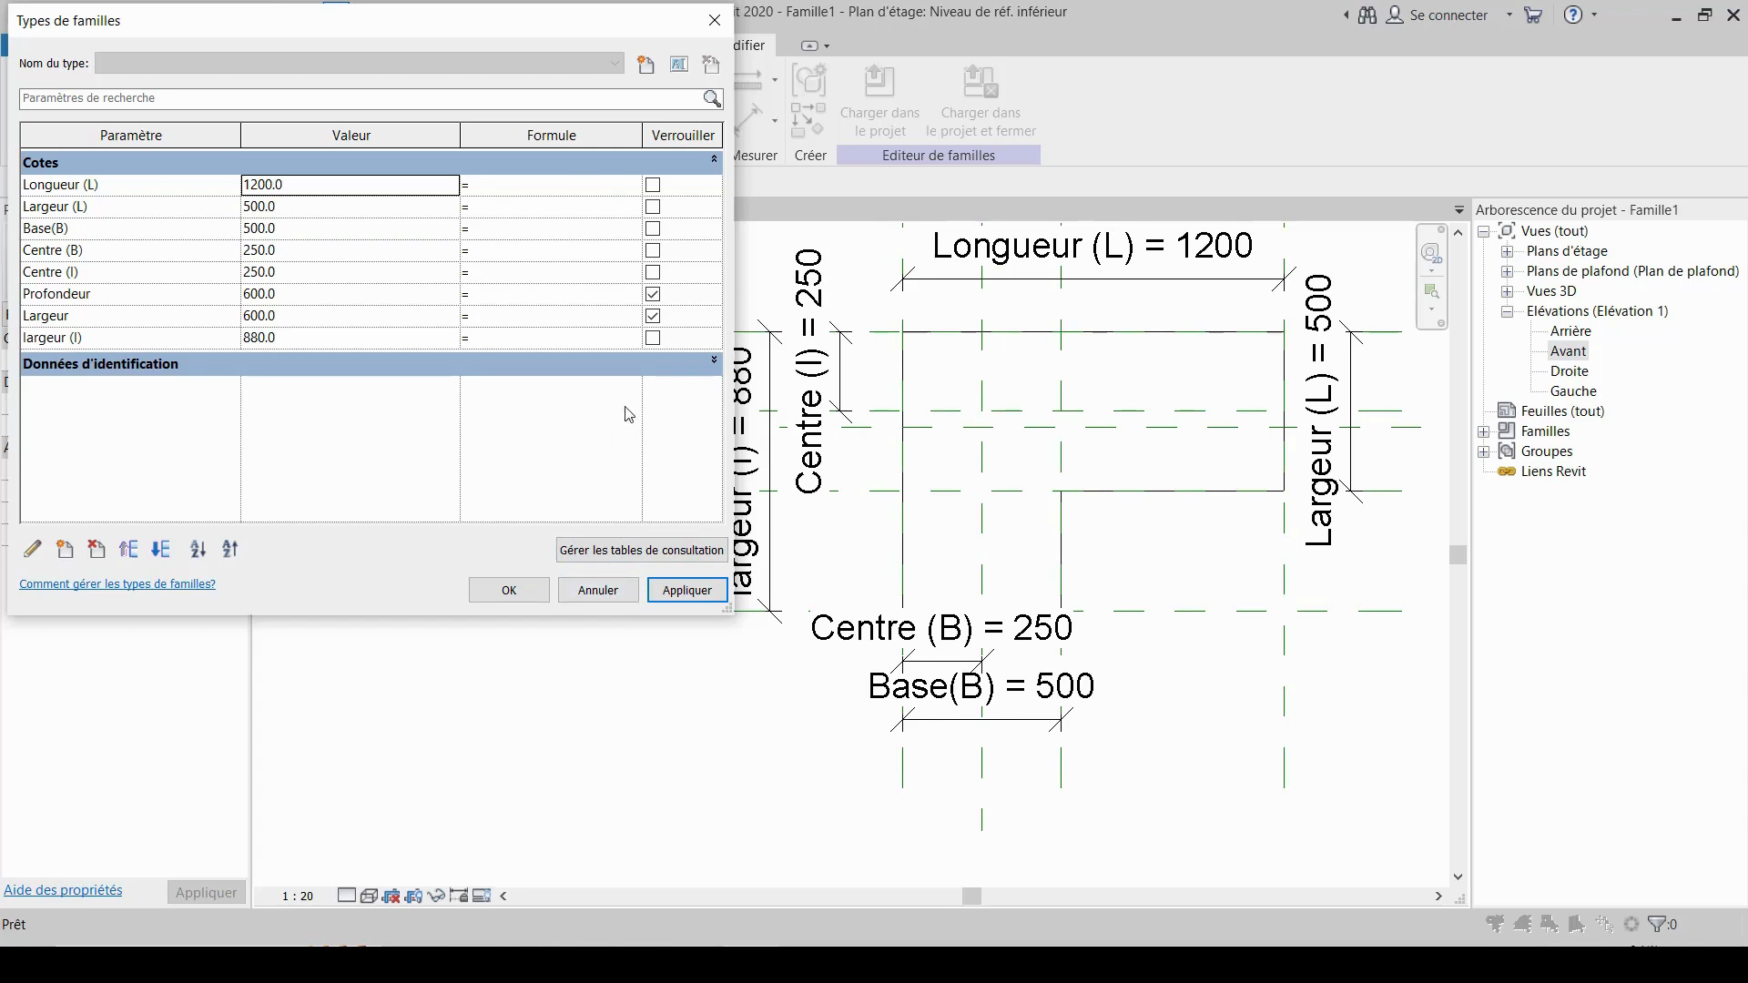
click(522, 593)
scroll(721, 698, down, 2)
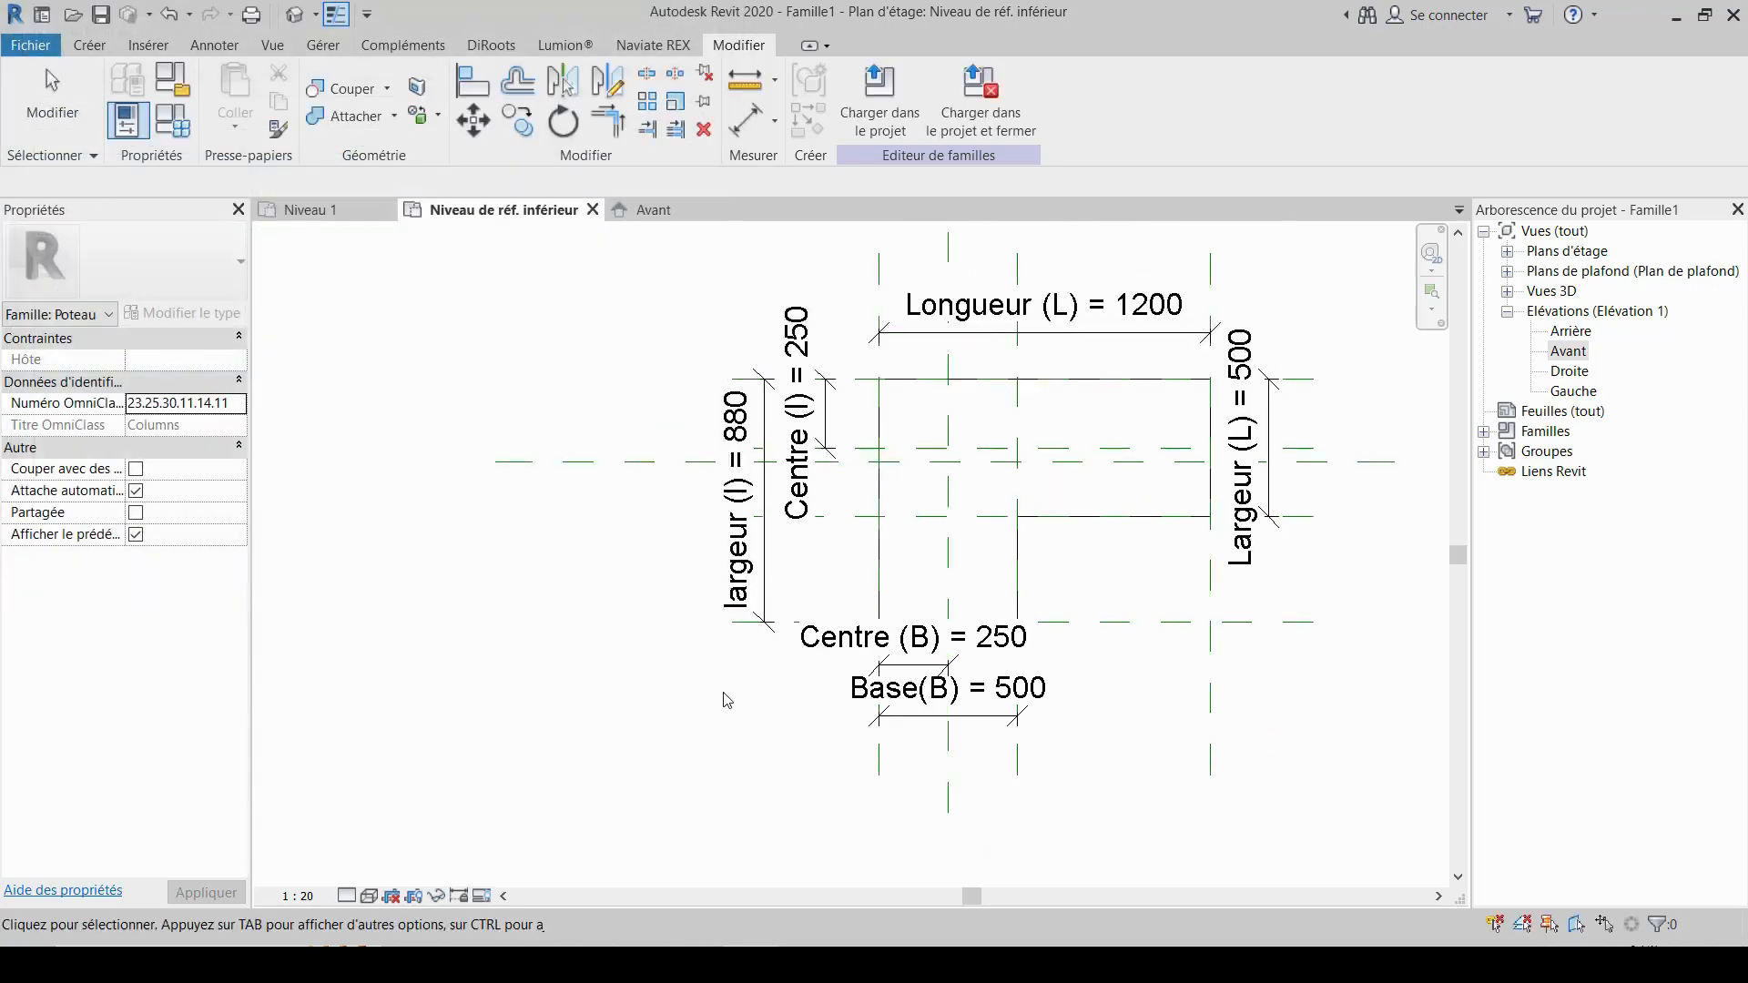
middle_drag(726, 698, 734, 642)
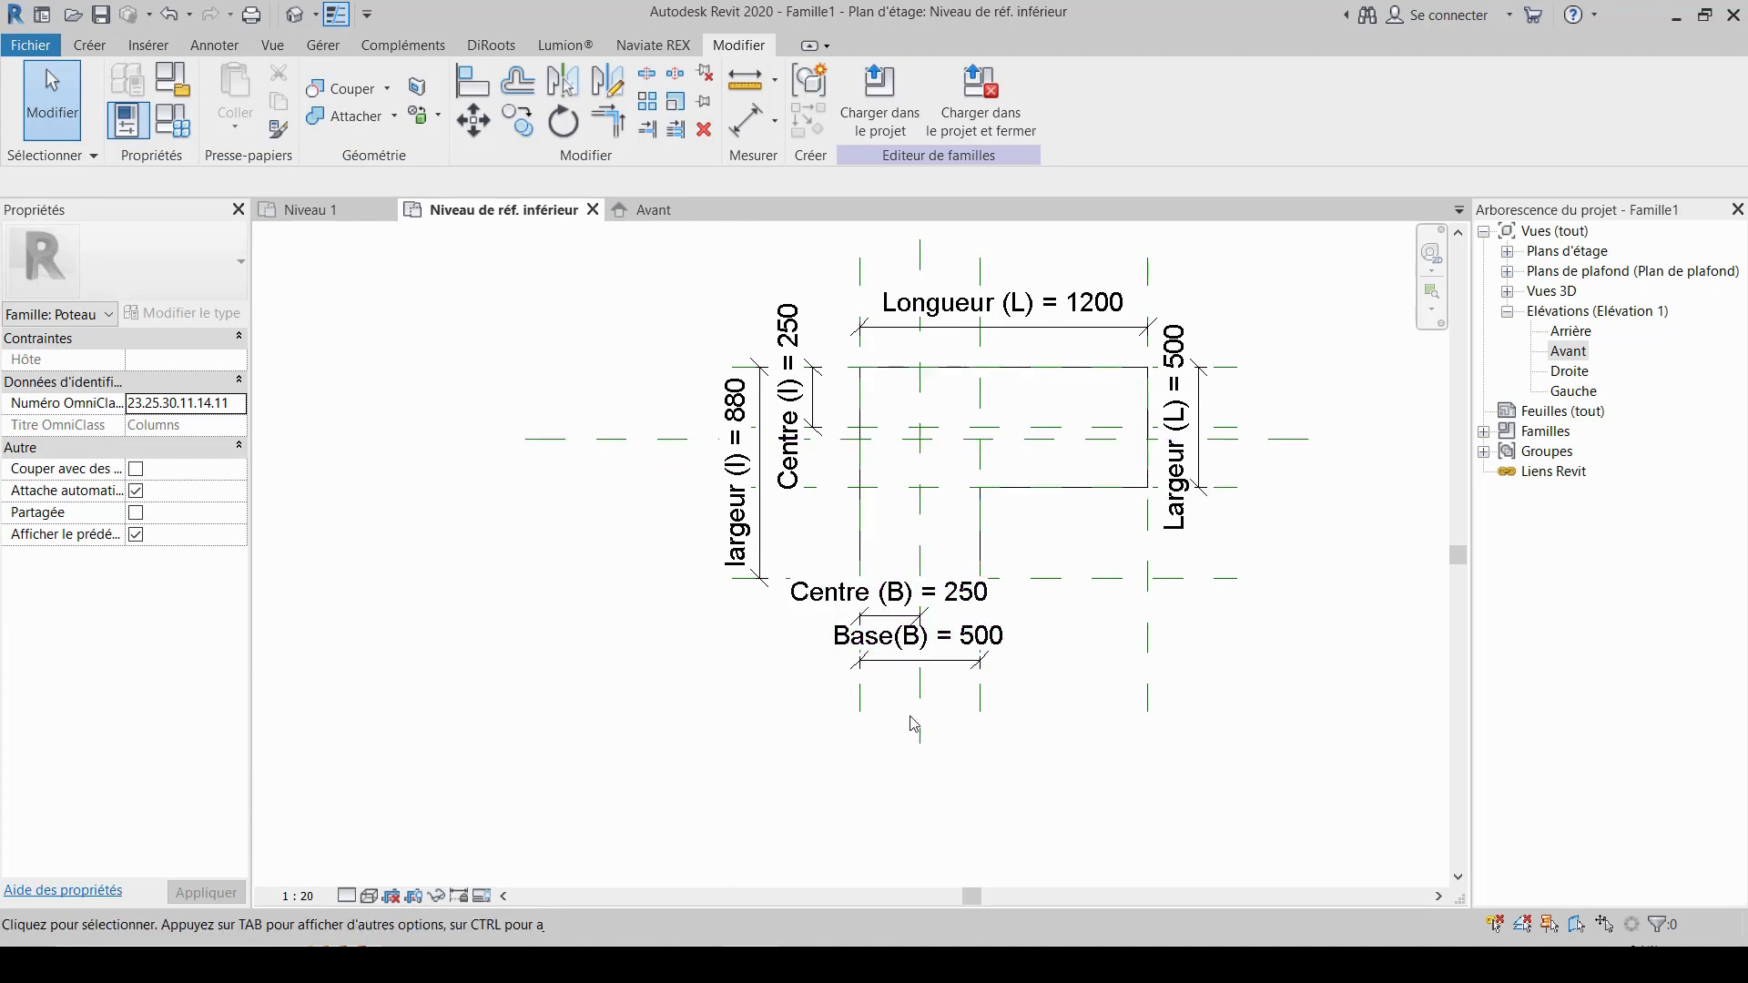
- Move the Base(B) dimension line farther below the L profile to leave room beneath the Centre (B) dimension
scroll(1016, 547, down, 3)
scroll(1020, 592, up, 4)
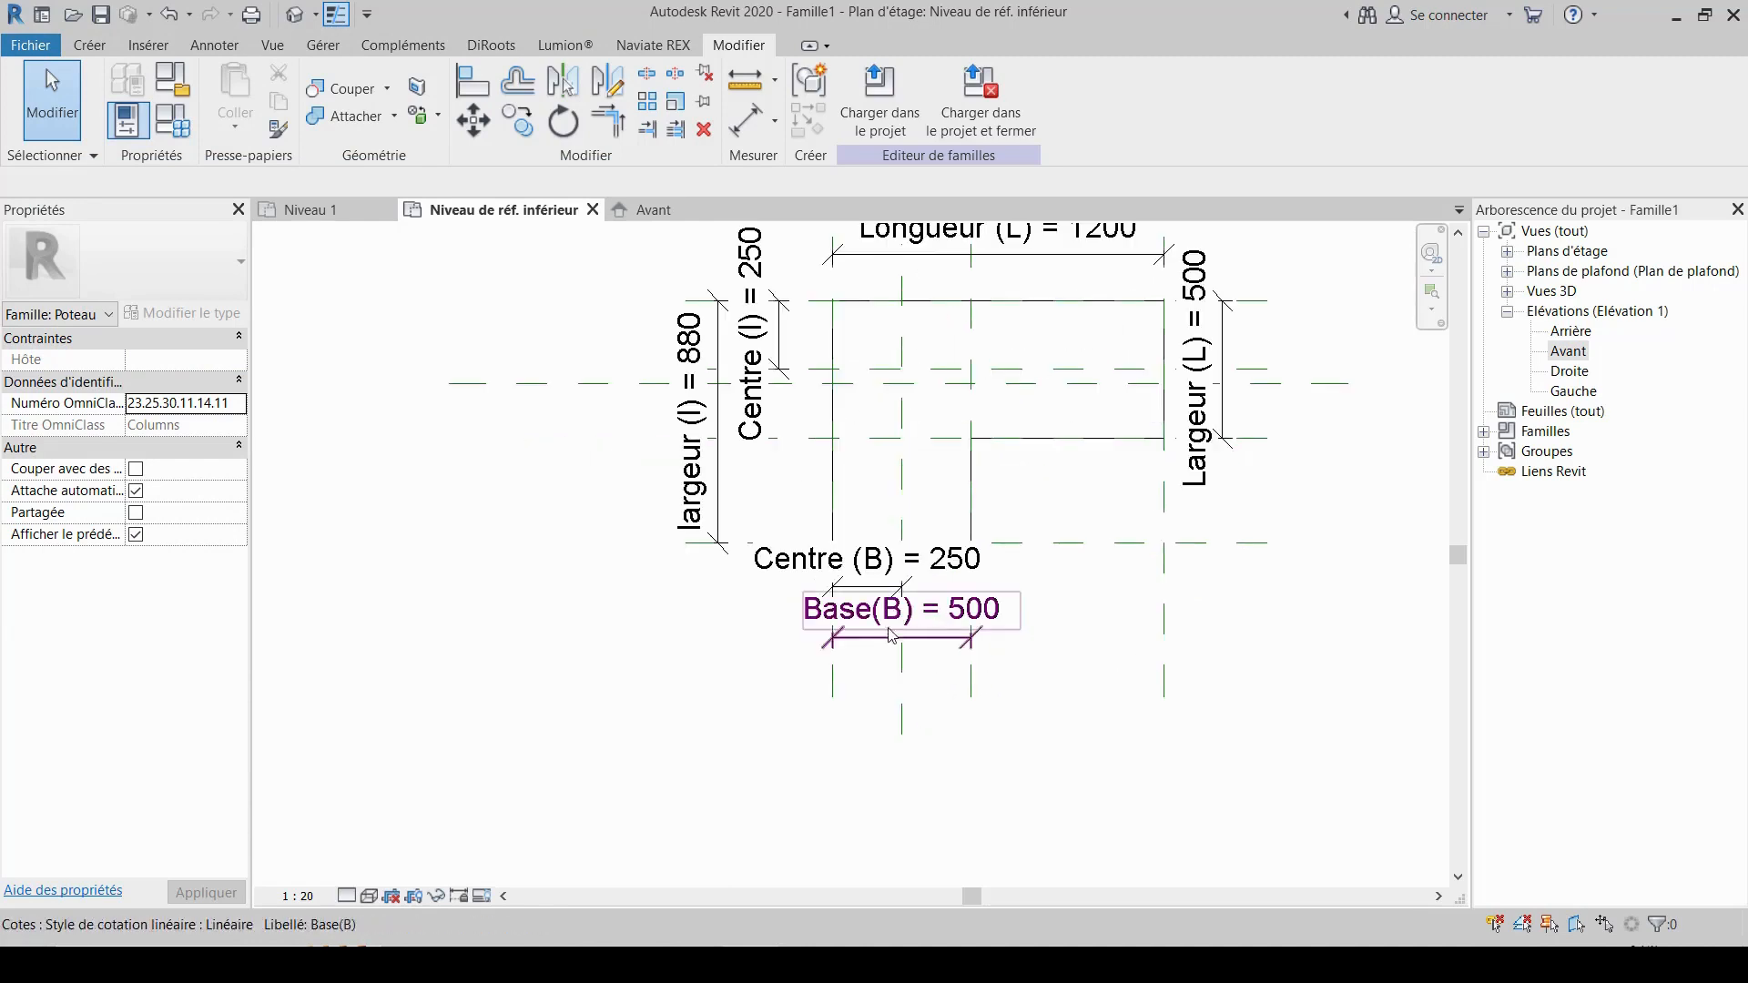
middle_drag(980, 833, 978, 728)
click(958, 535)
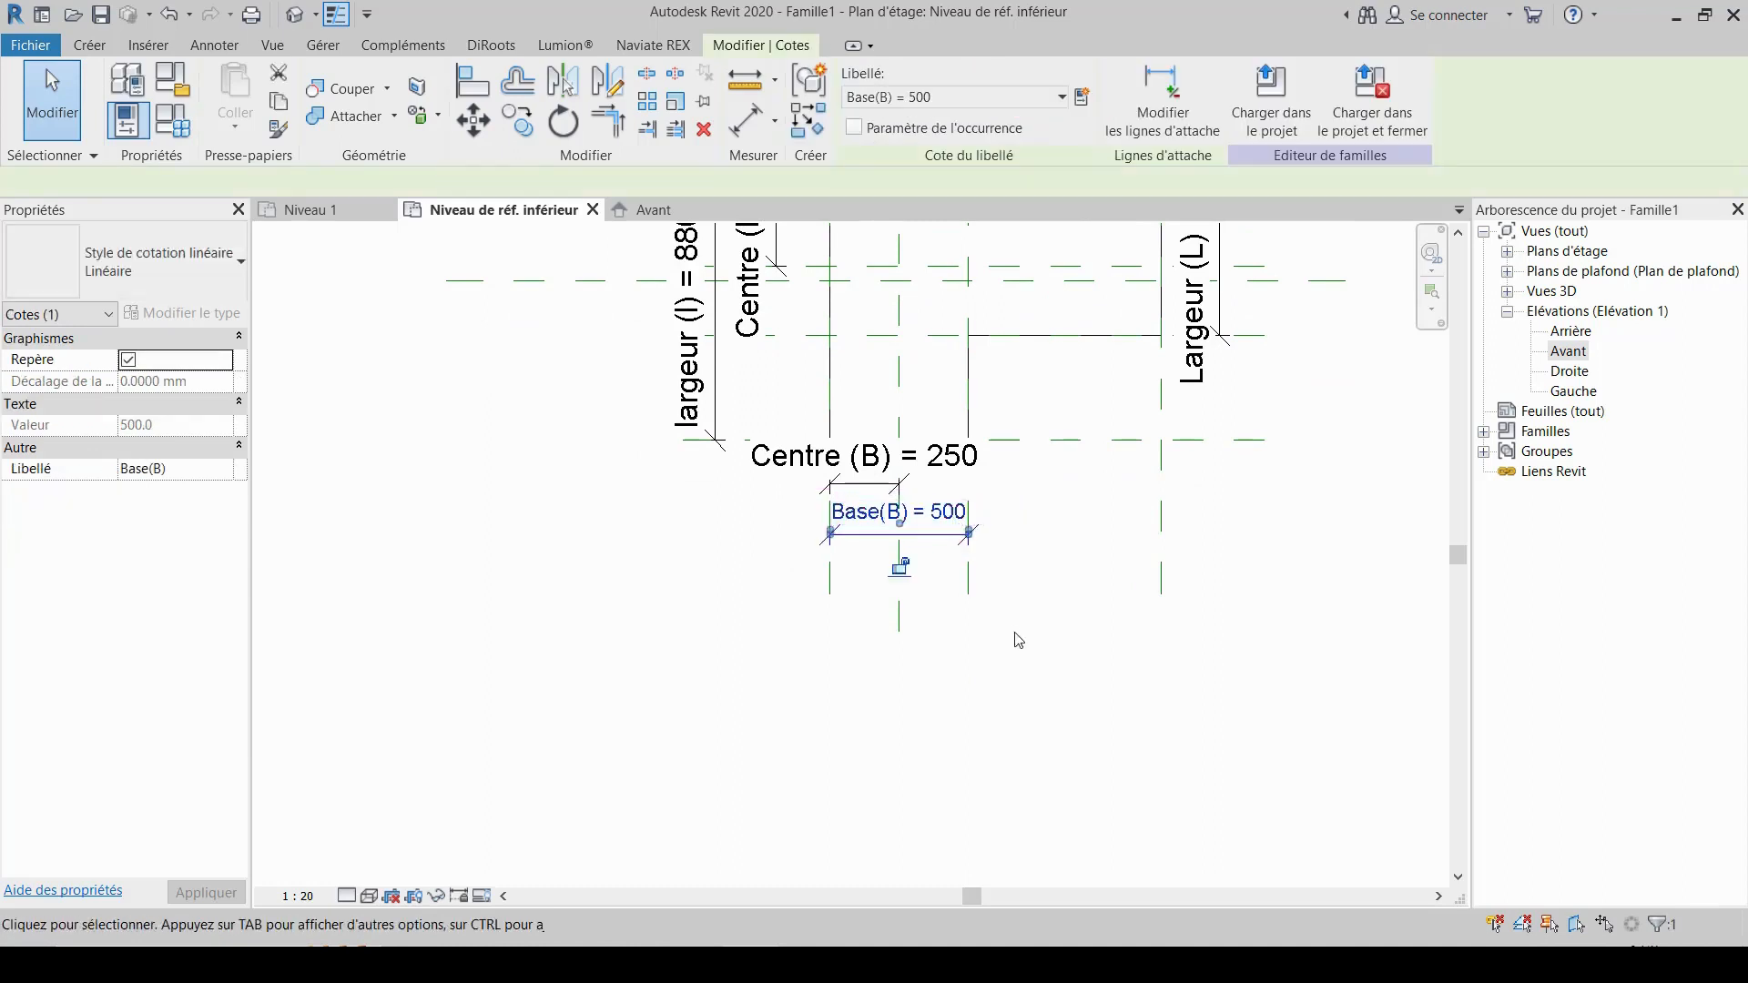
scroll(1014, 636, up, 2)
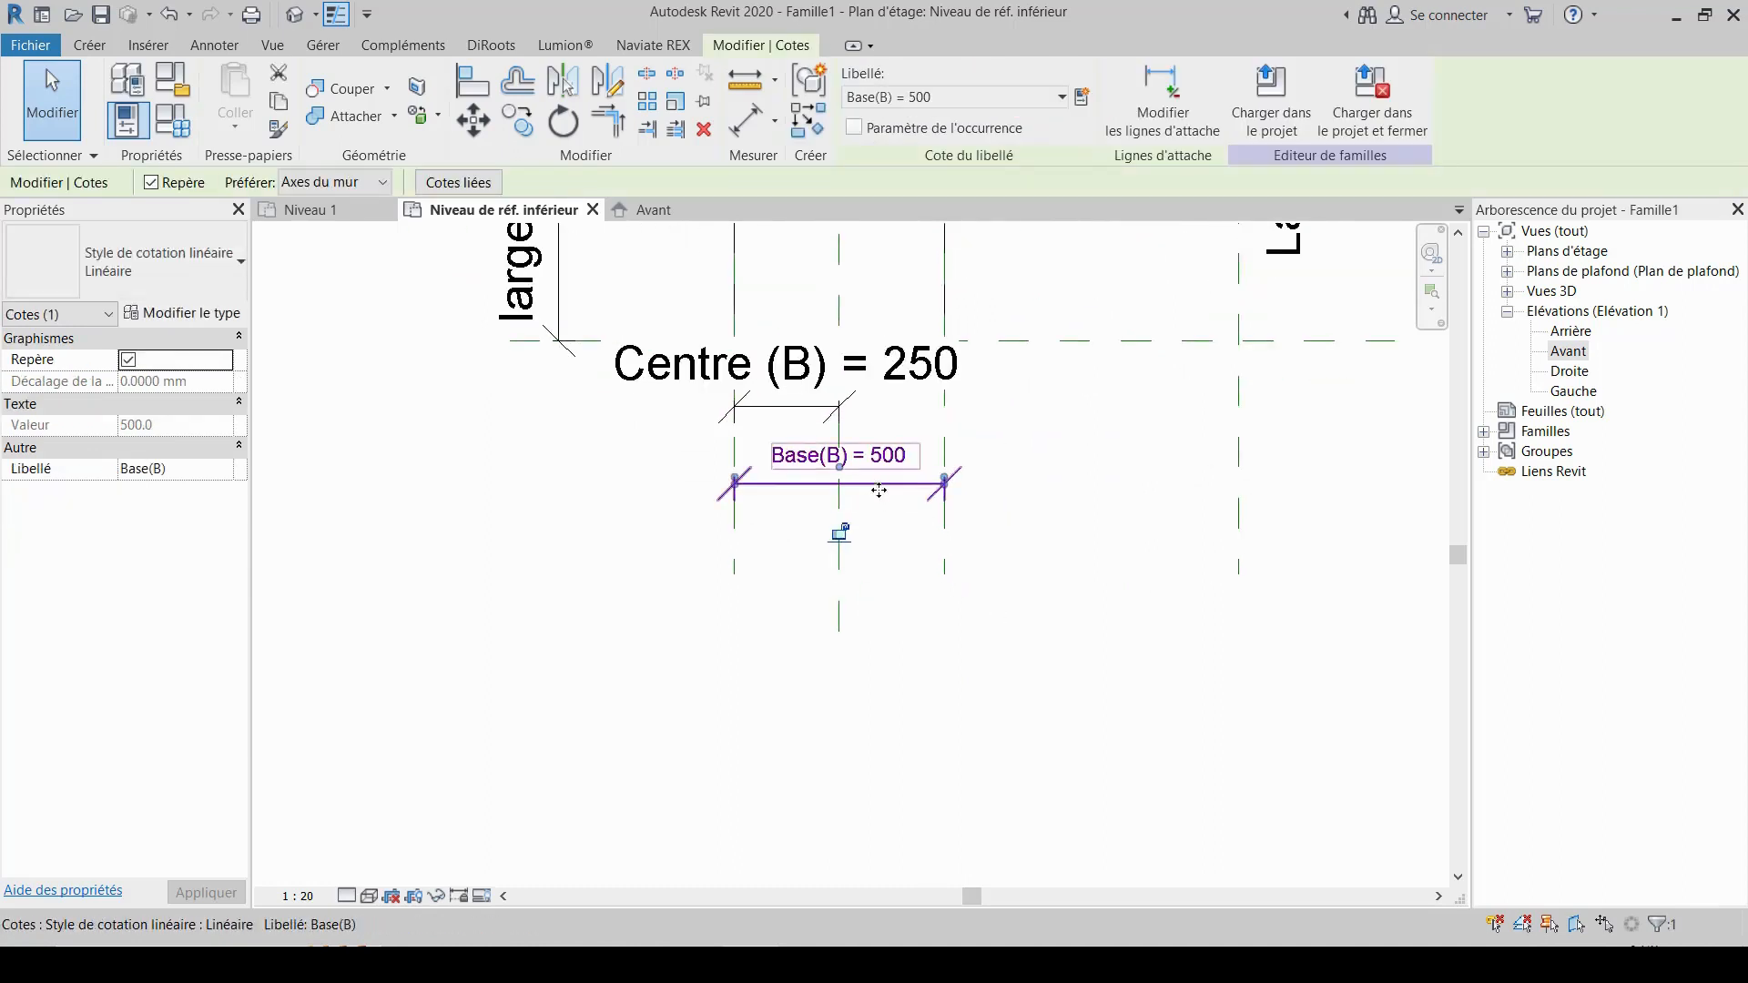
drag(878, 485, 929, 562)
key(Escape)
- Move the Centre (B) dimension line down so its text sits clear between the profile's lower edge and the Base(B) dimension
scroll(927, 558, down, 2)
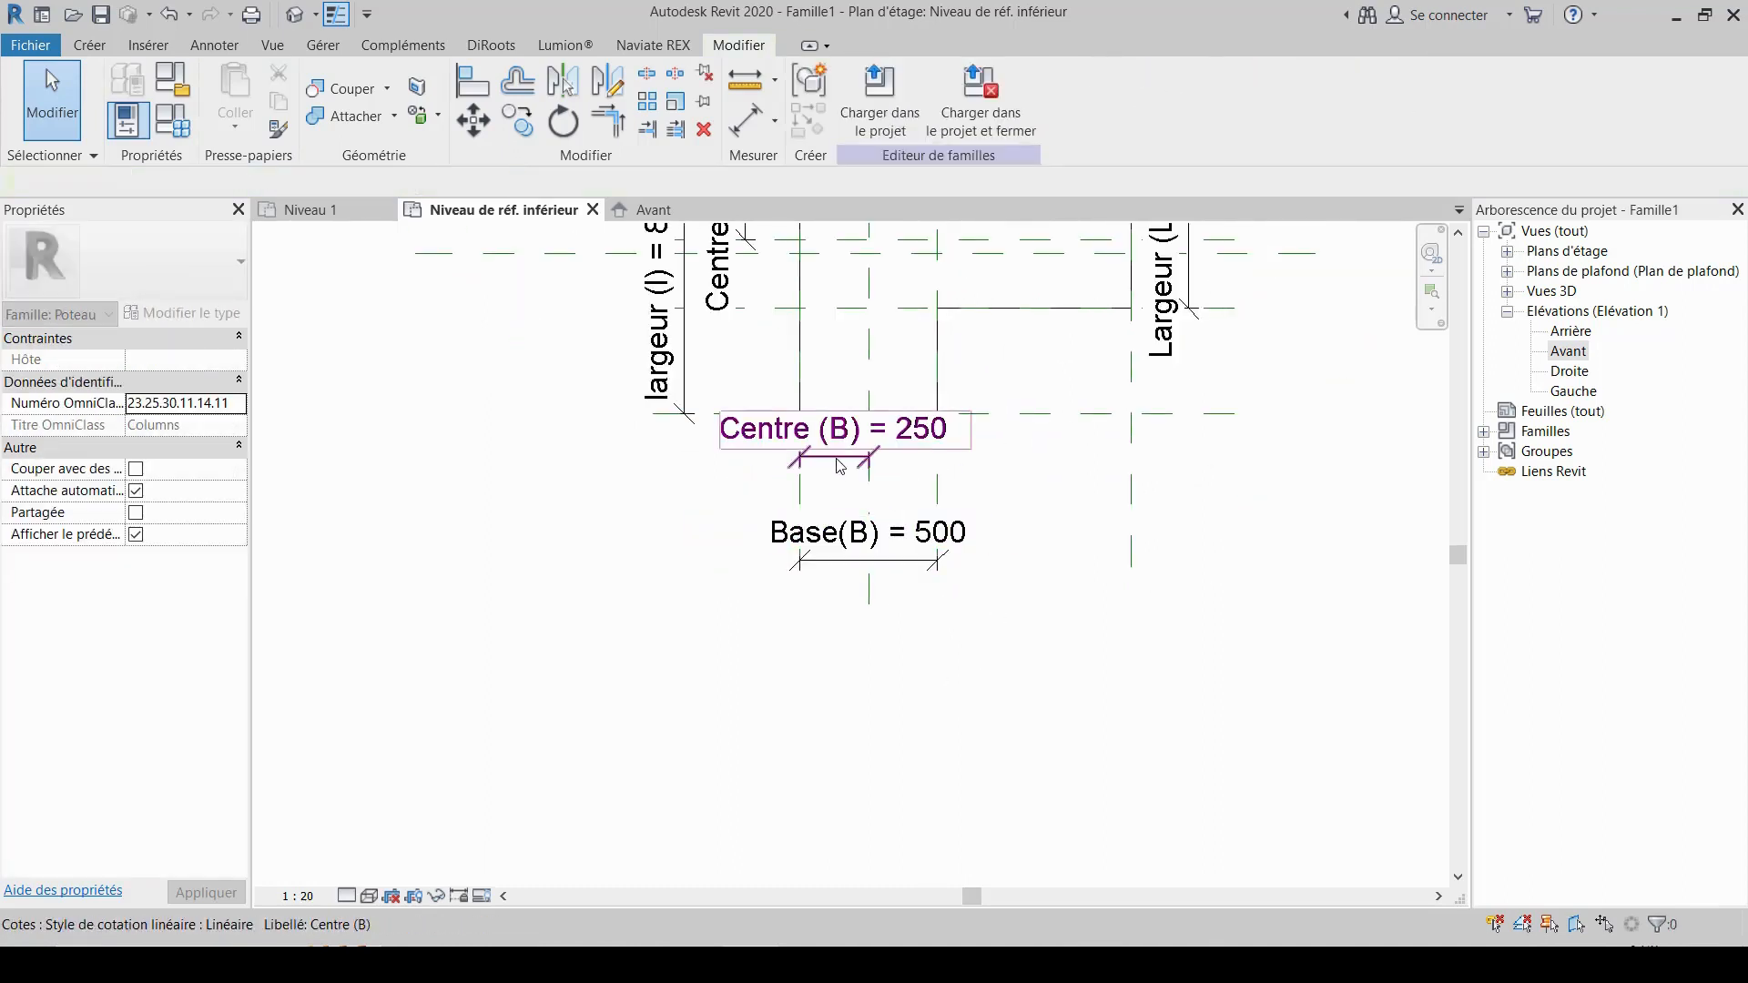
click(833, 433)
key(Escape)
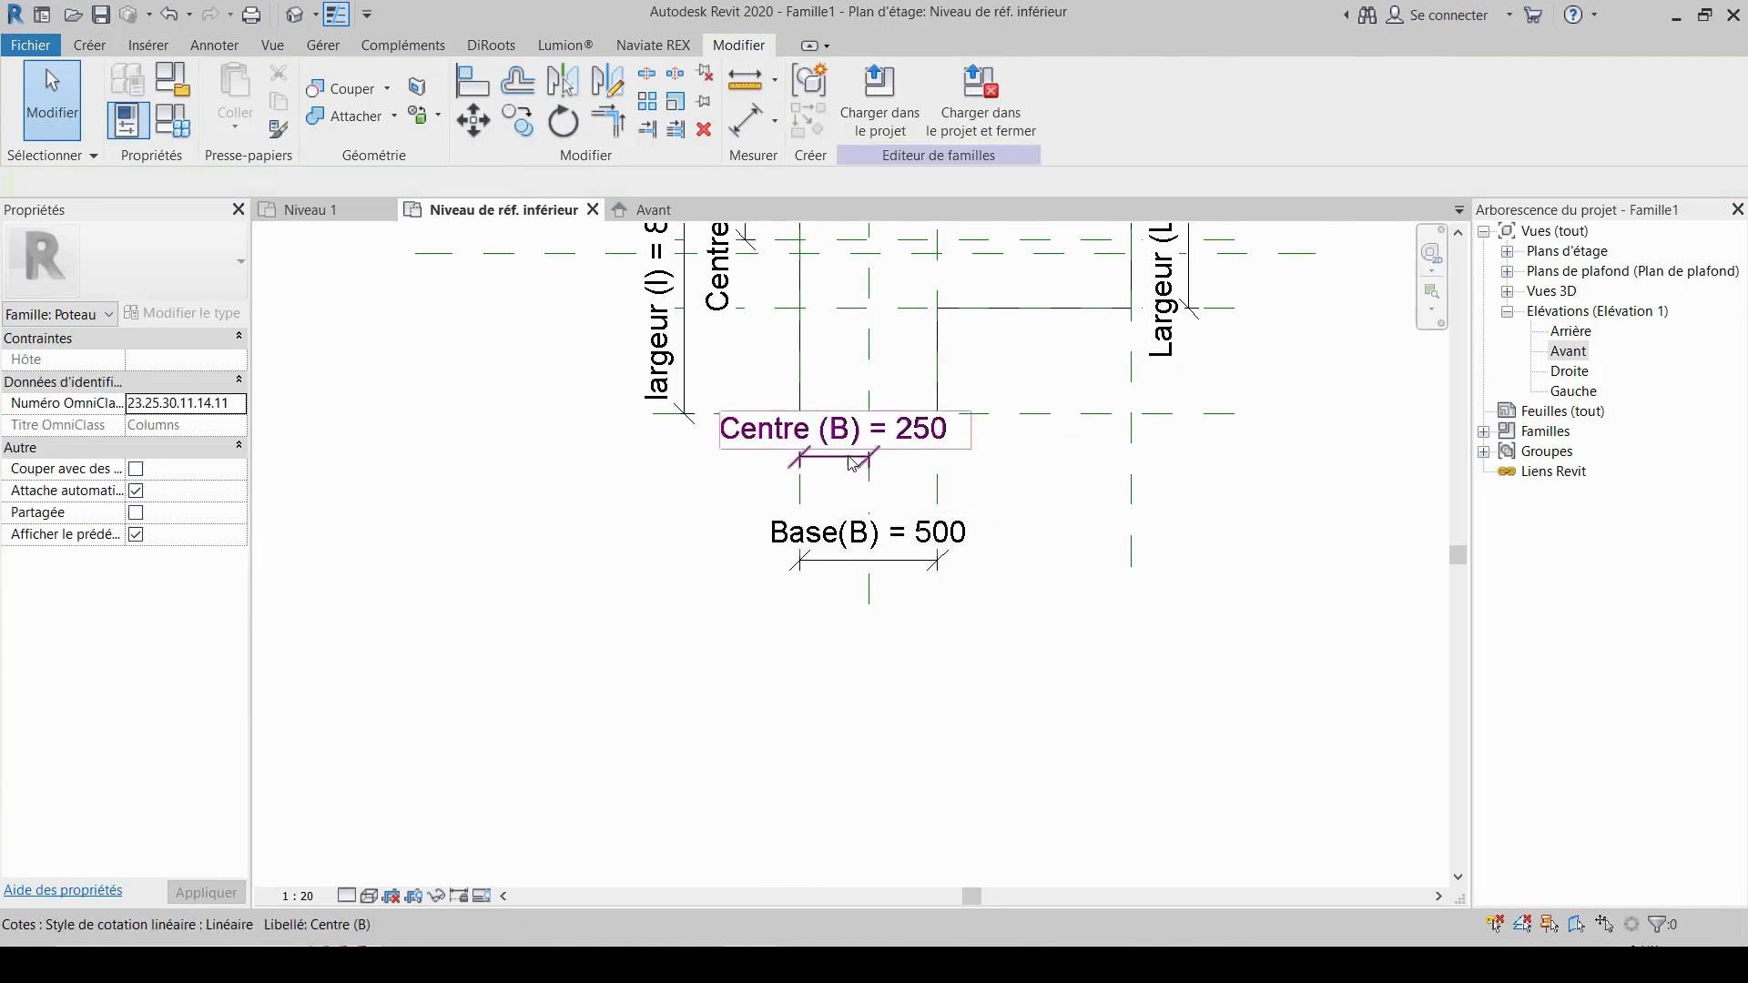
scroll(844, 466, up, 2)
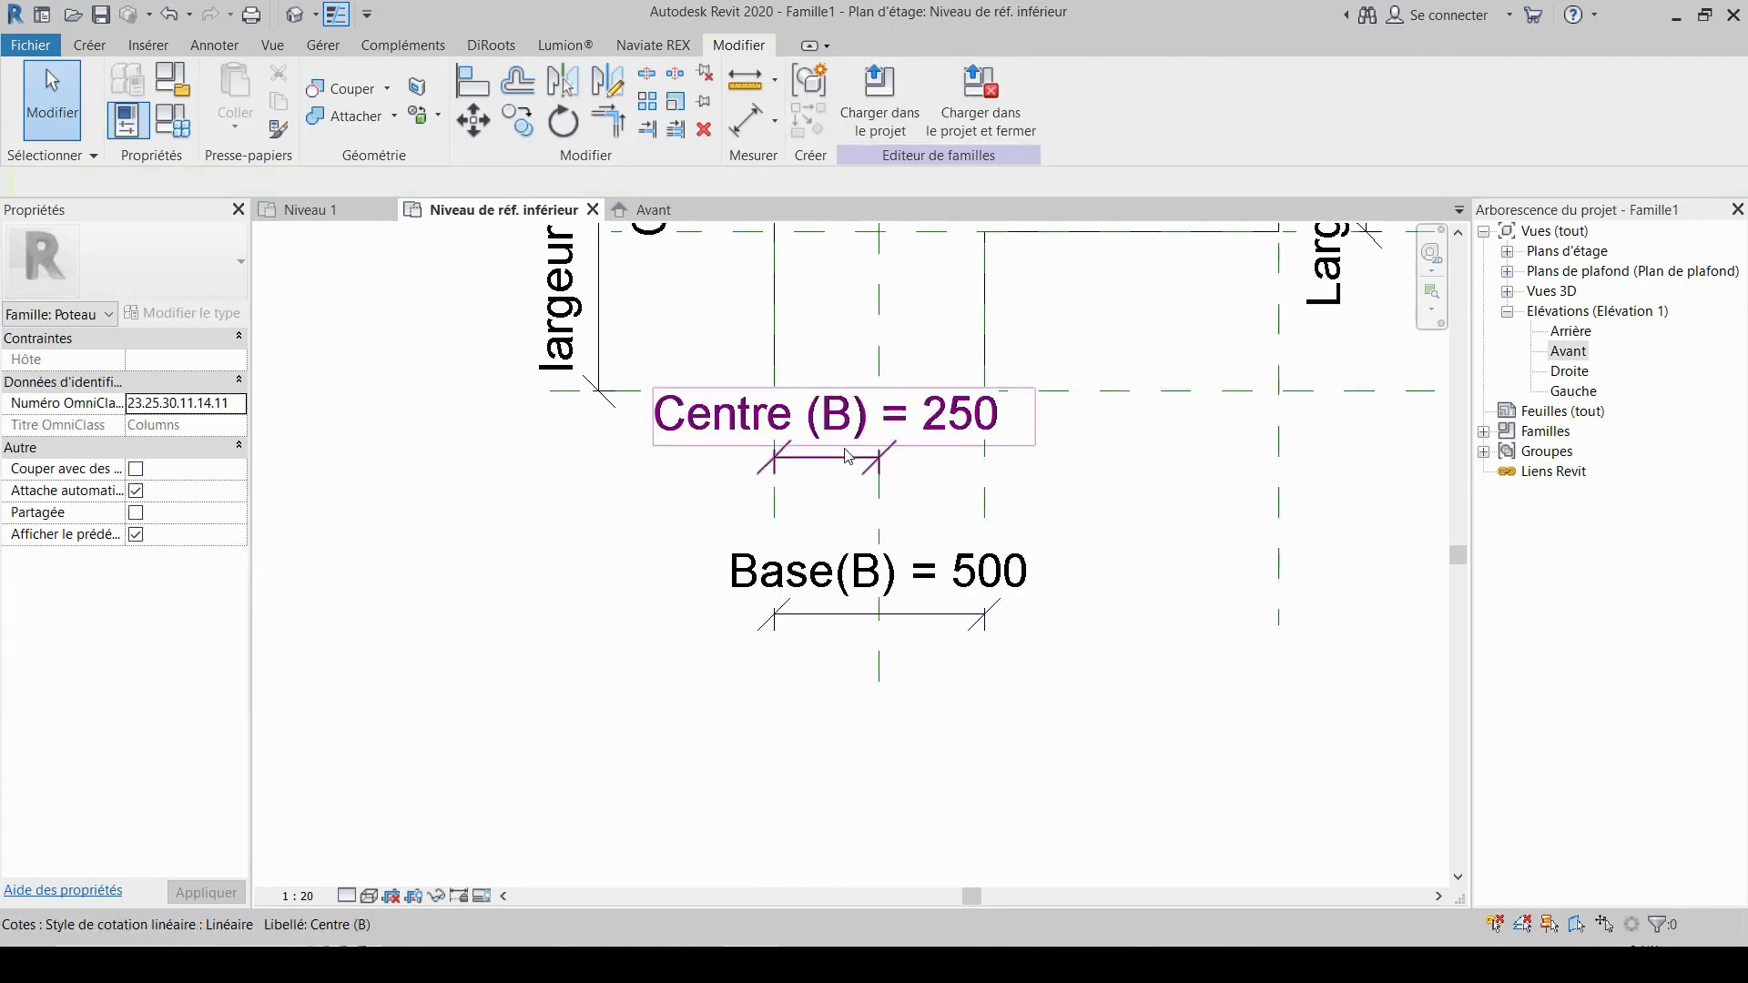
click(845, 474)
drag(844, 474, 852, 505)
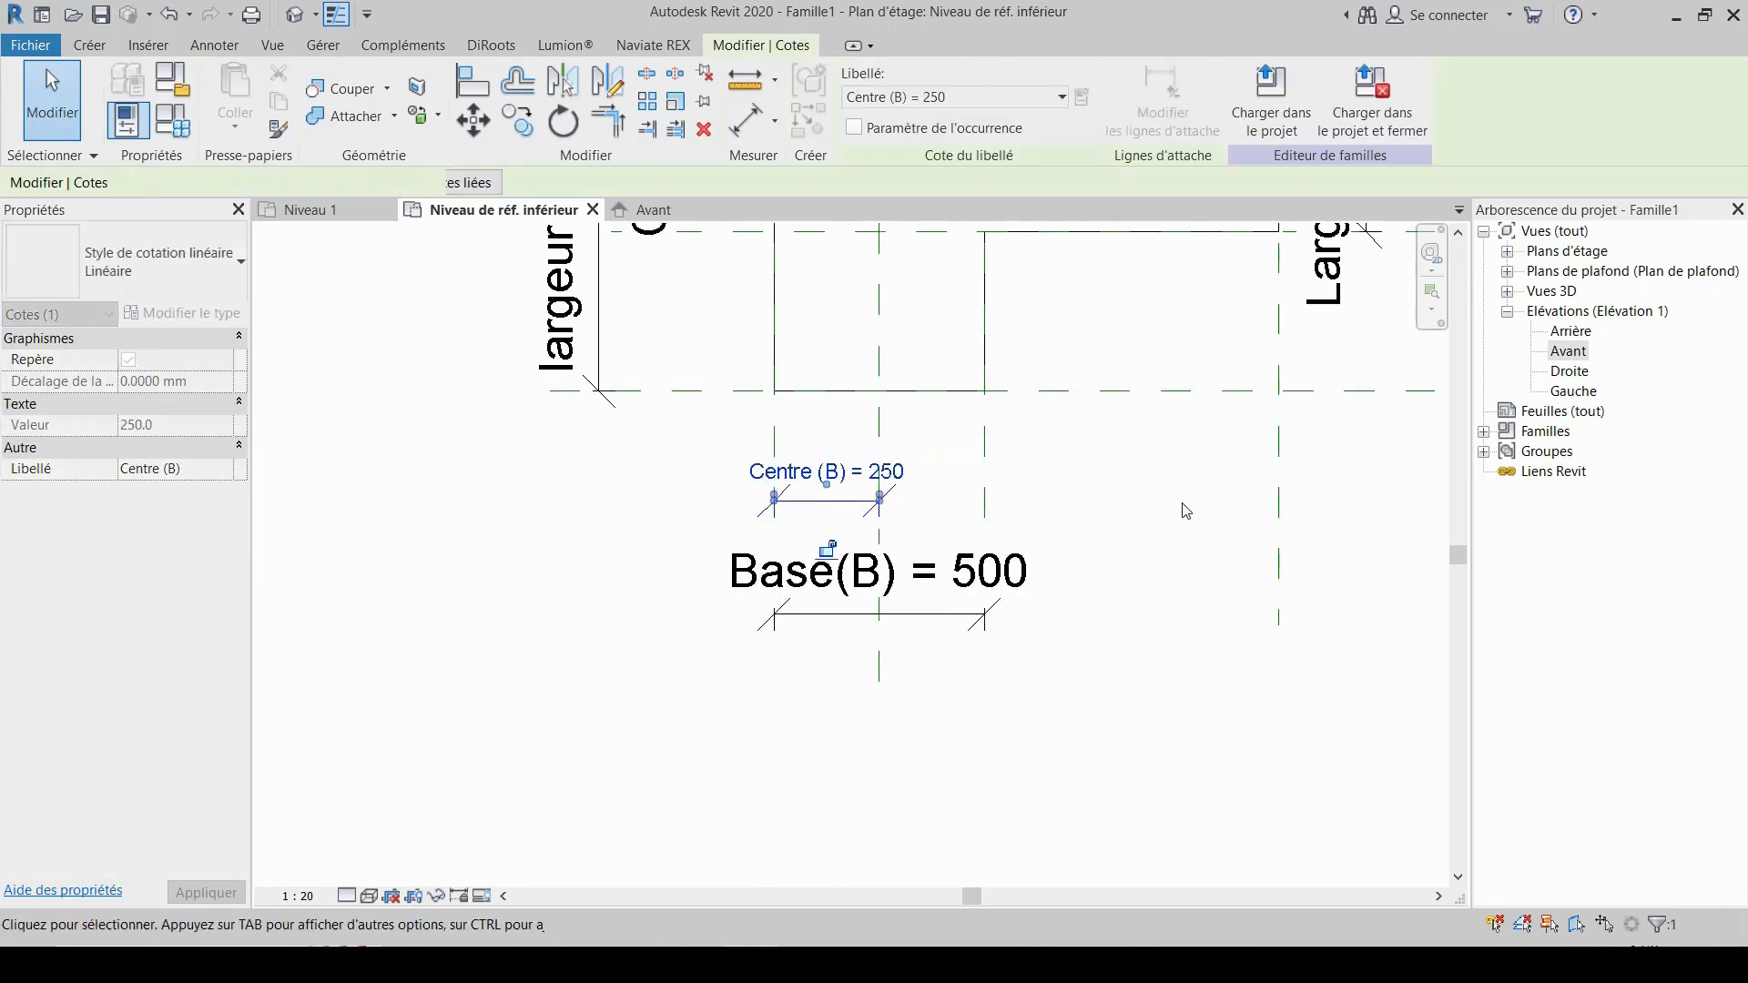
click(1187, 511)
- Move the overall largeur (l) dimension line farther outward from the L profile, clear of the Centre (l) text
scroll(1186, 512, down, 2)
middle_drag(1195, 521, 1193, 680)
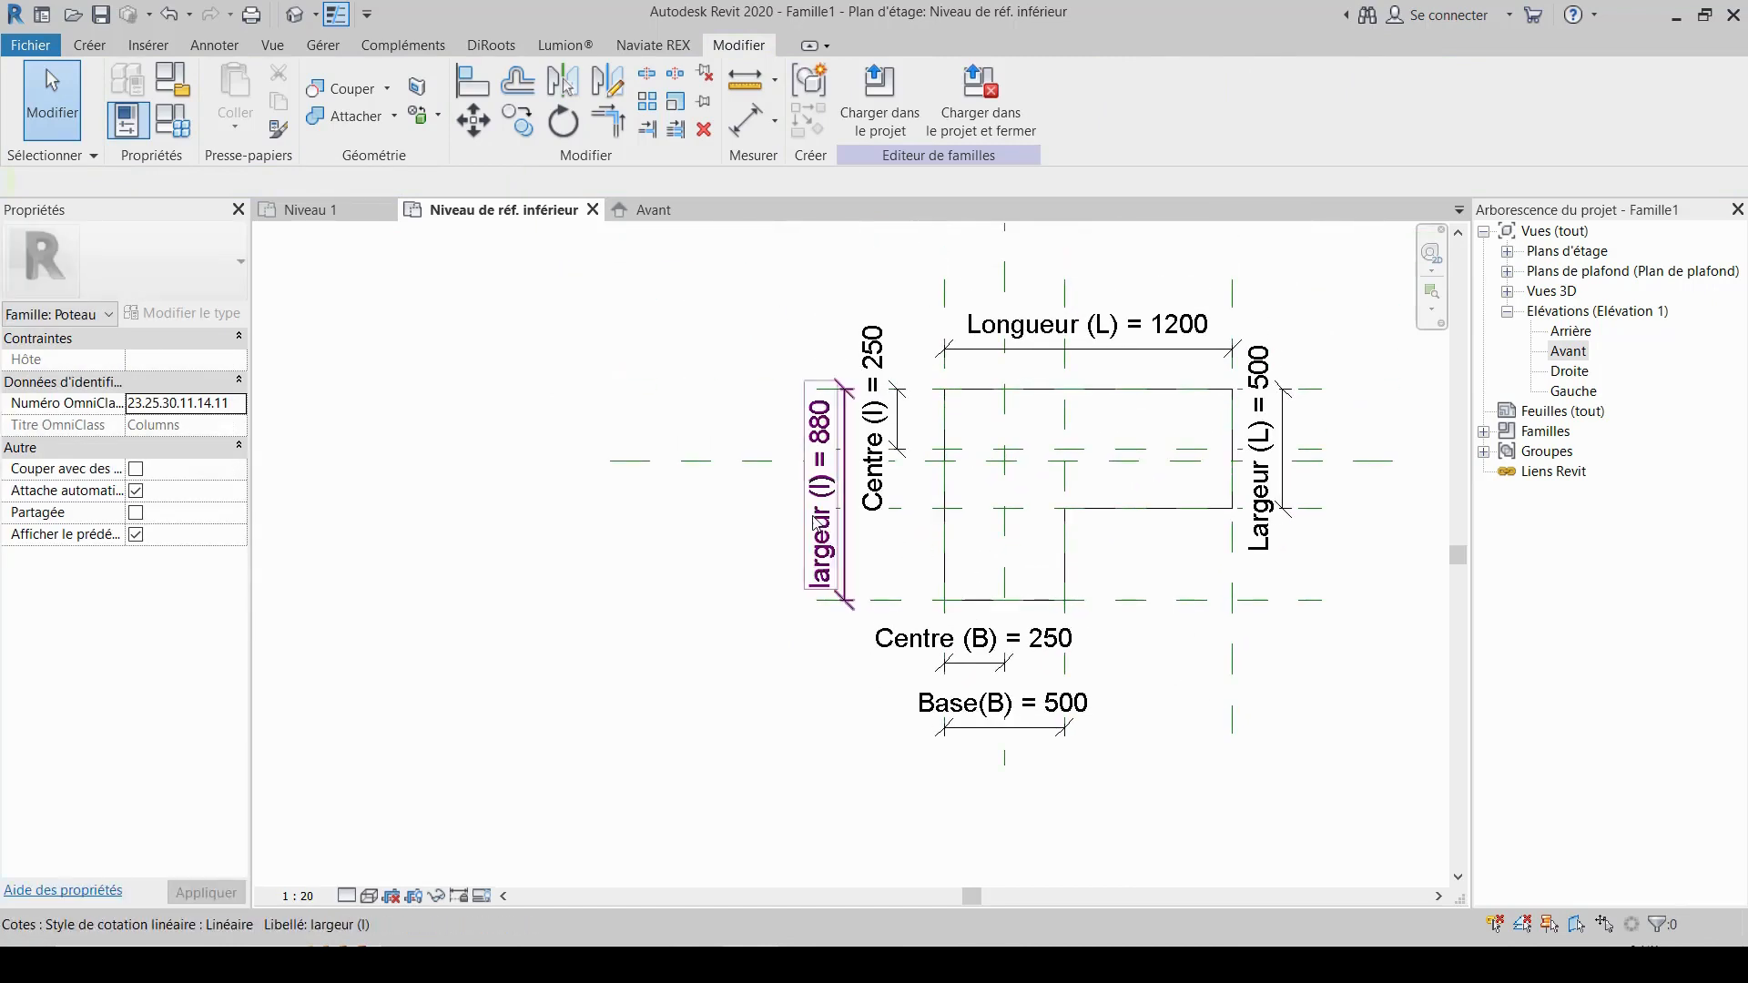
click(845, 492)
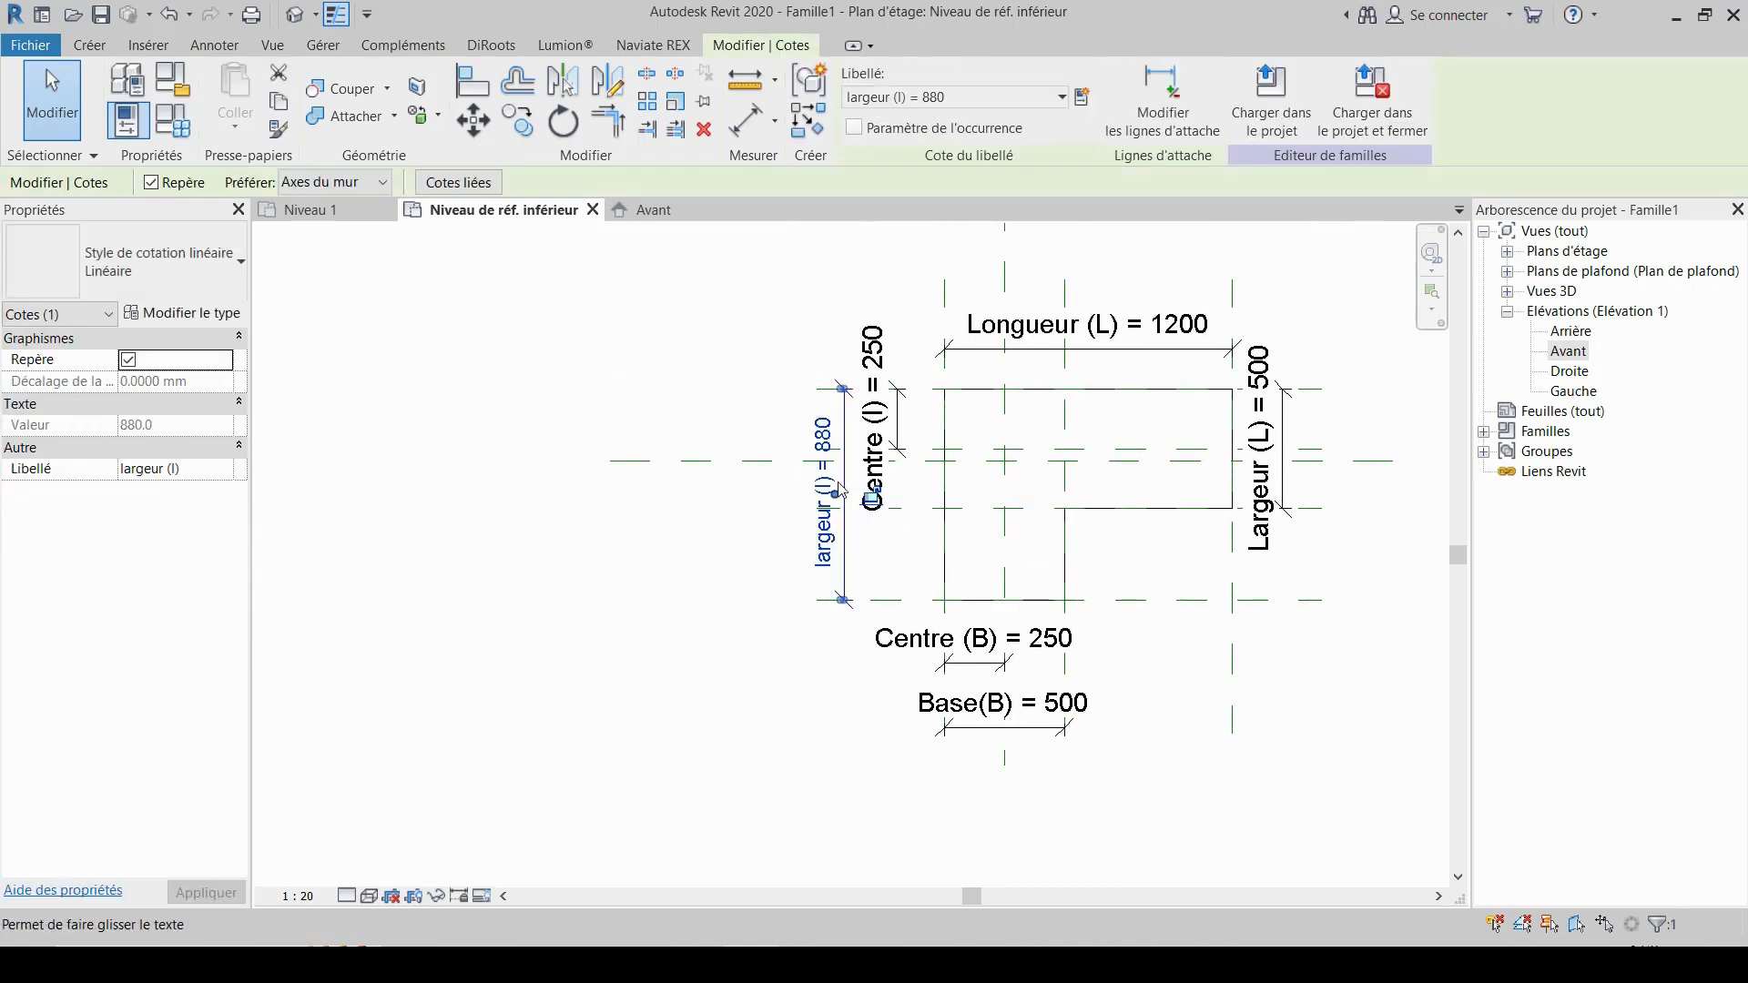
click(750, 531)
click(847, 558)
scroll(848, 558, up, 2)
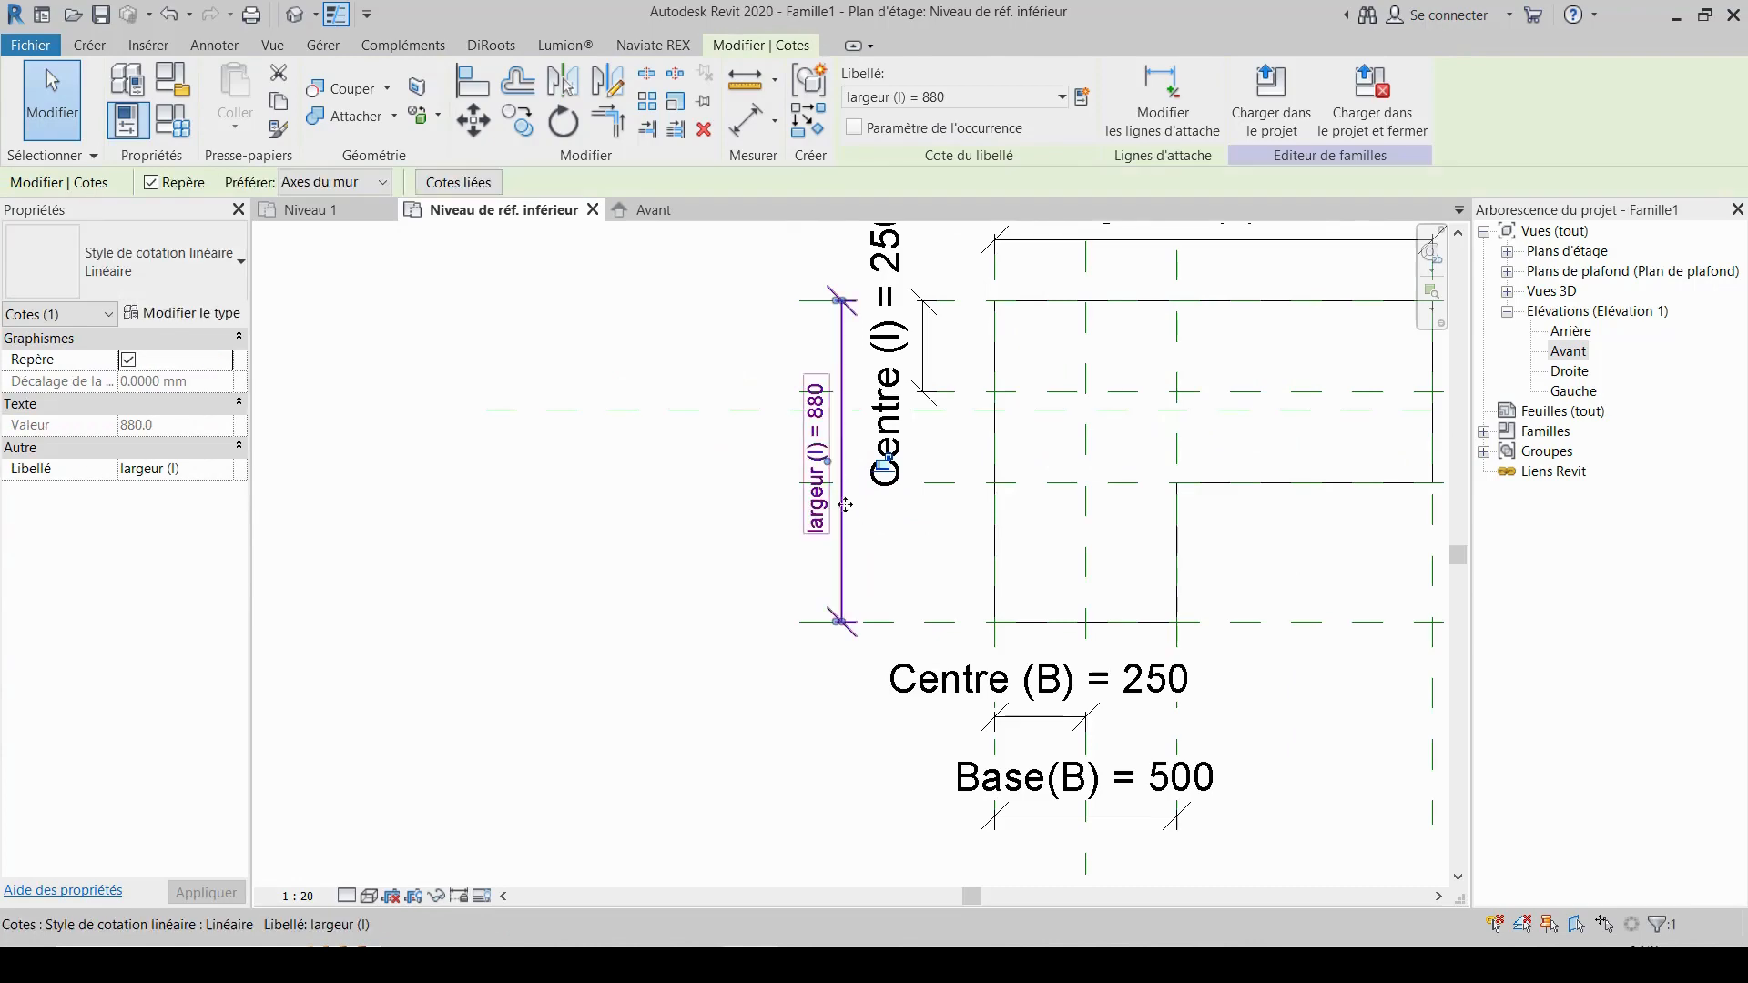
click(913, 592)
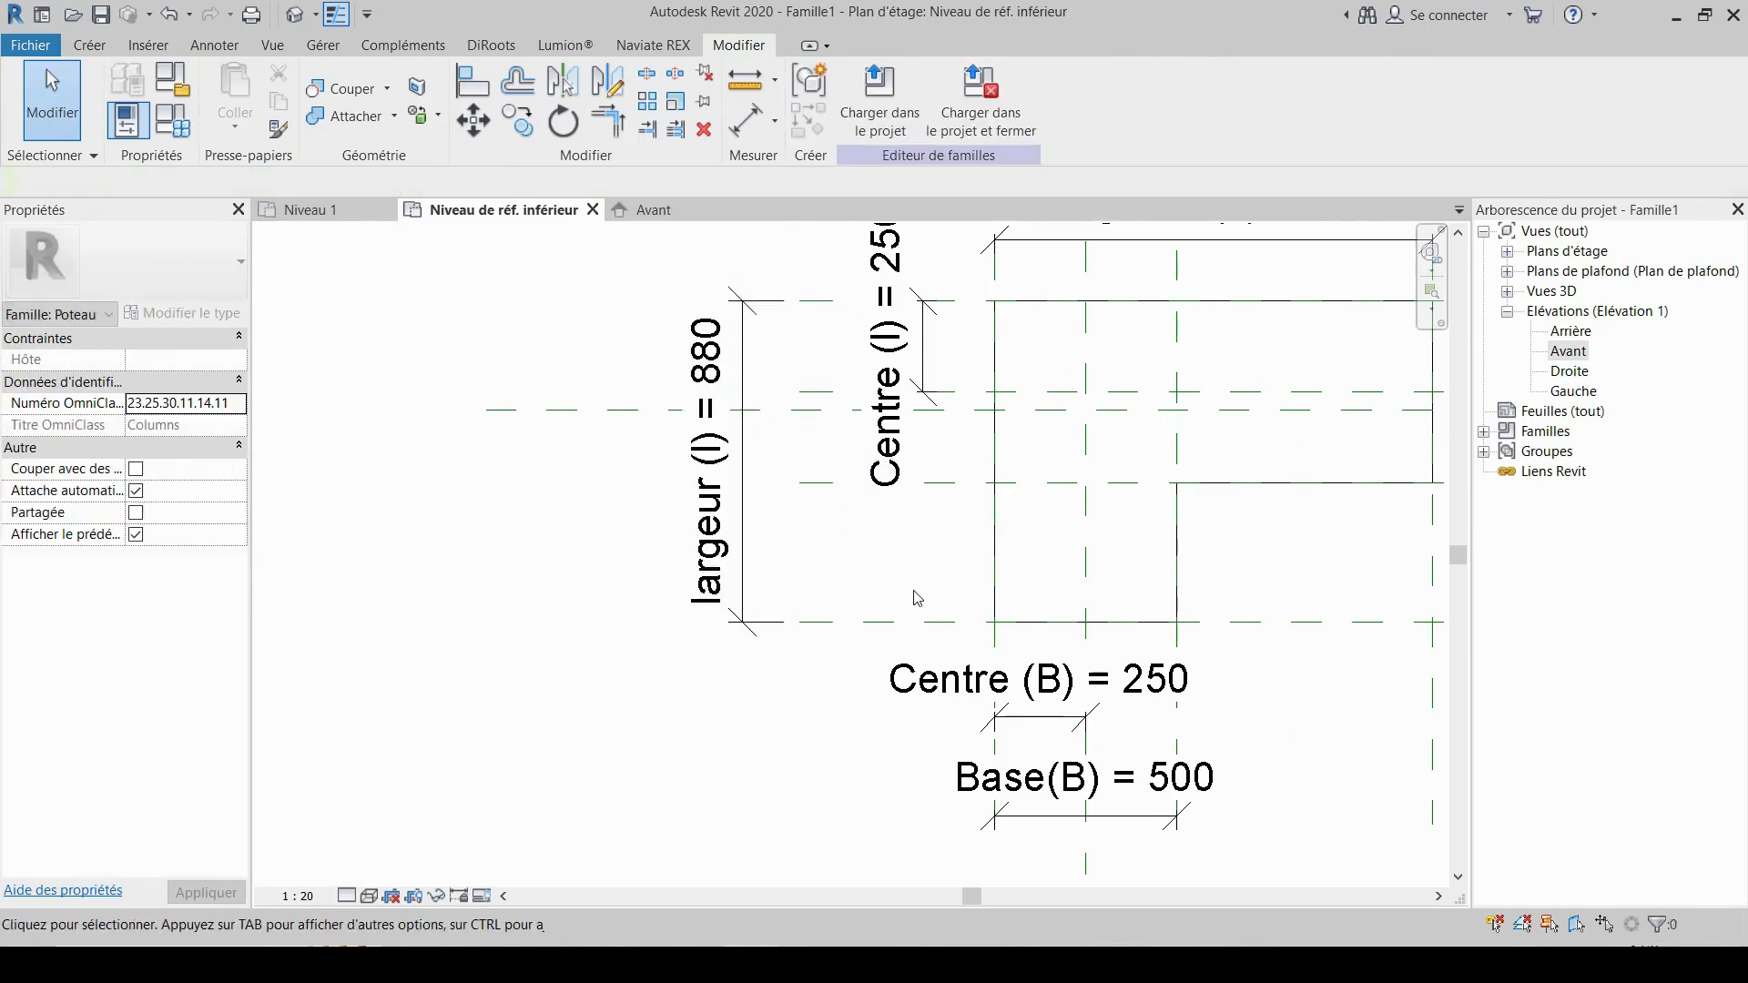
- Move the Centre (l) dimension line outward from the profile, keeping it between the profile and the largeur (l) dimension
scroll(924, 625, up, 2)
click(924, 499)
scroll(930, 492, up, 2)
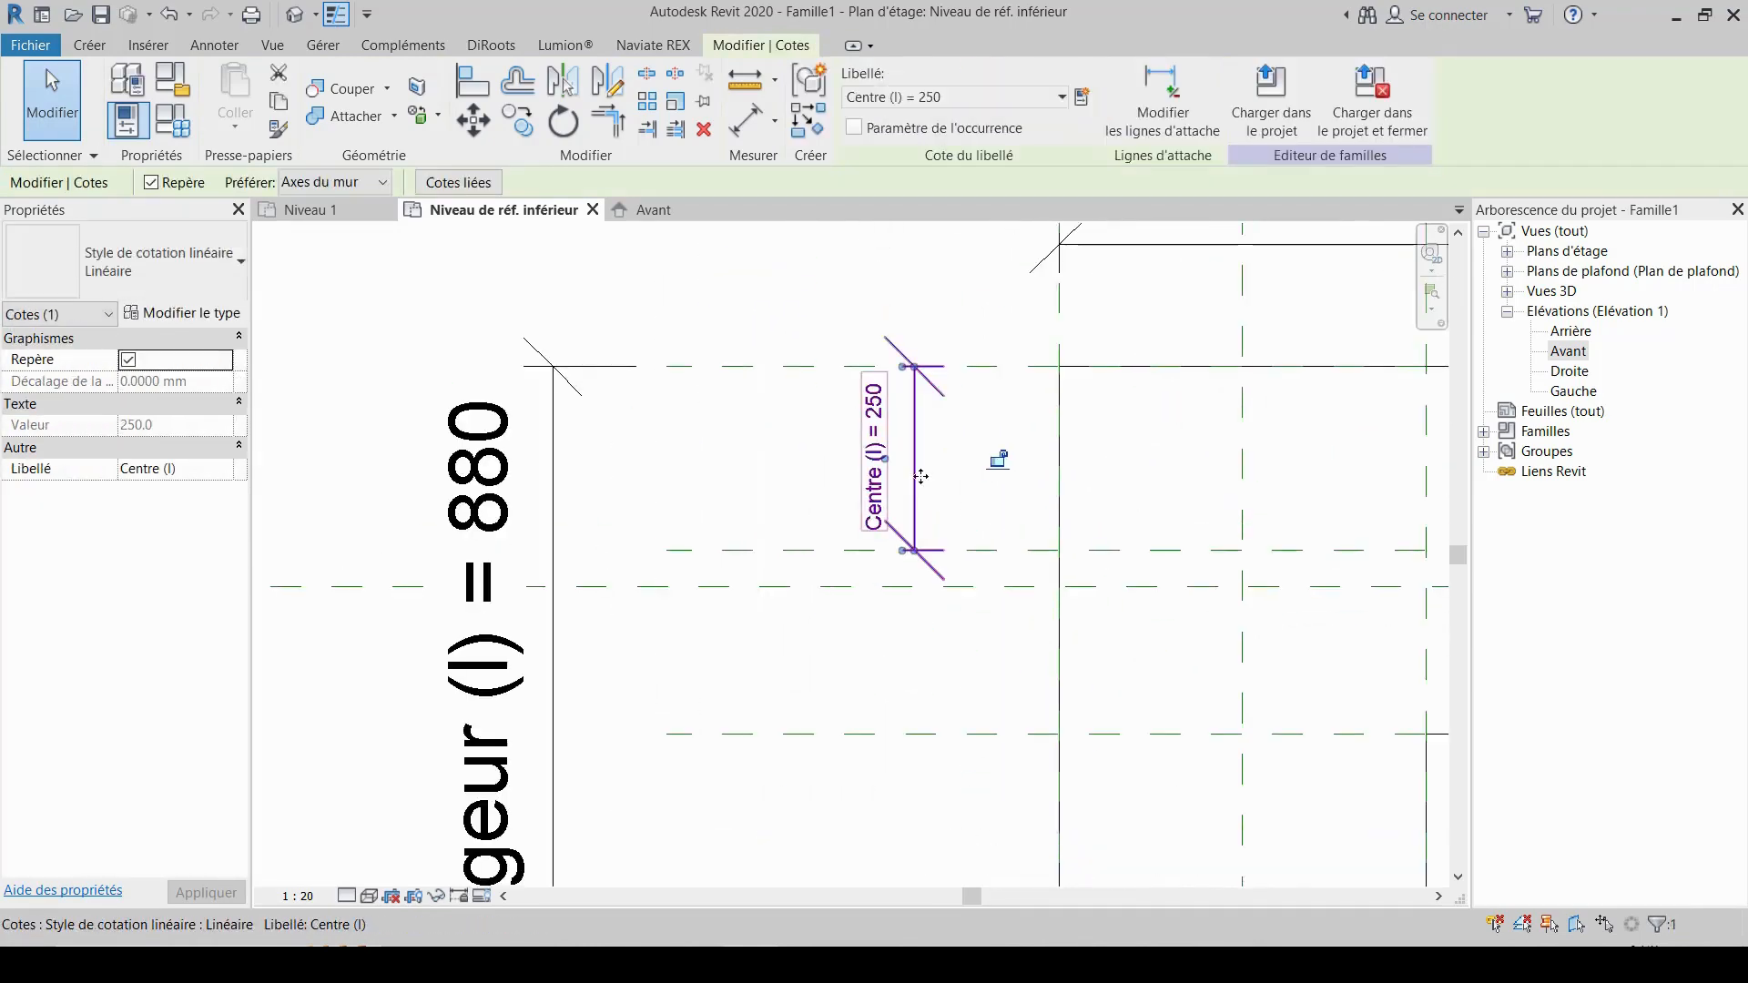
drag(916, 476, 778, 460)
click(809, 289)
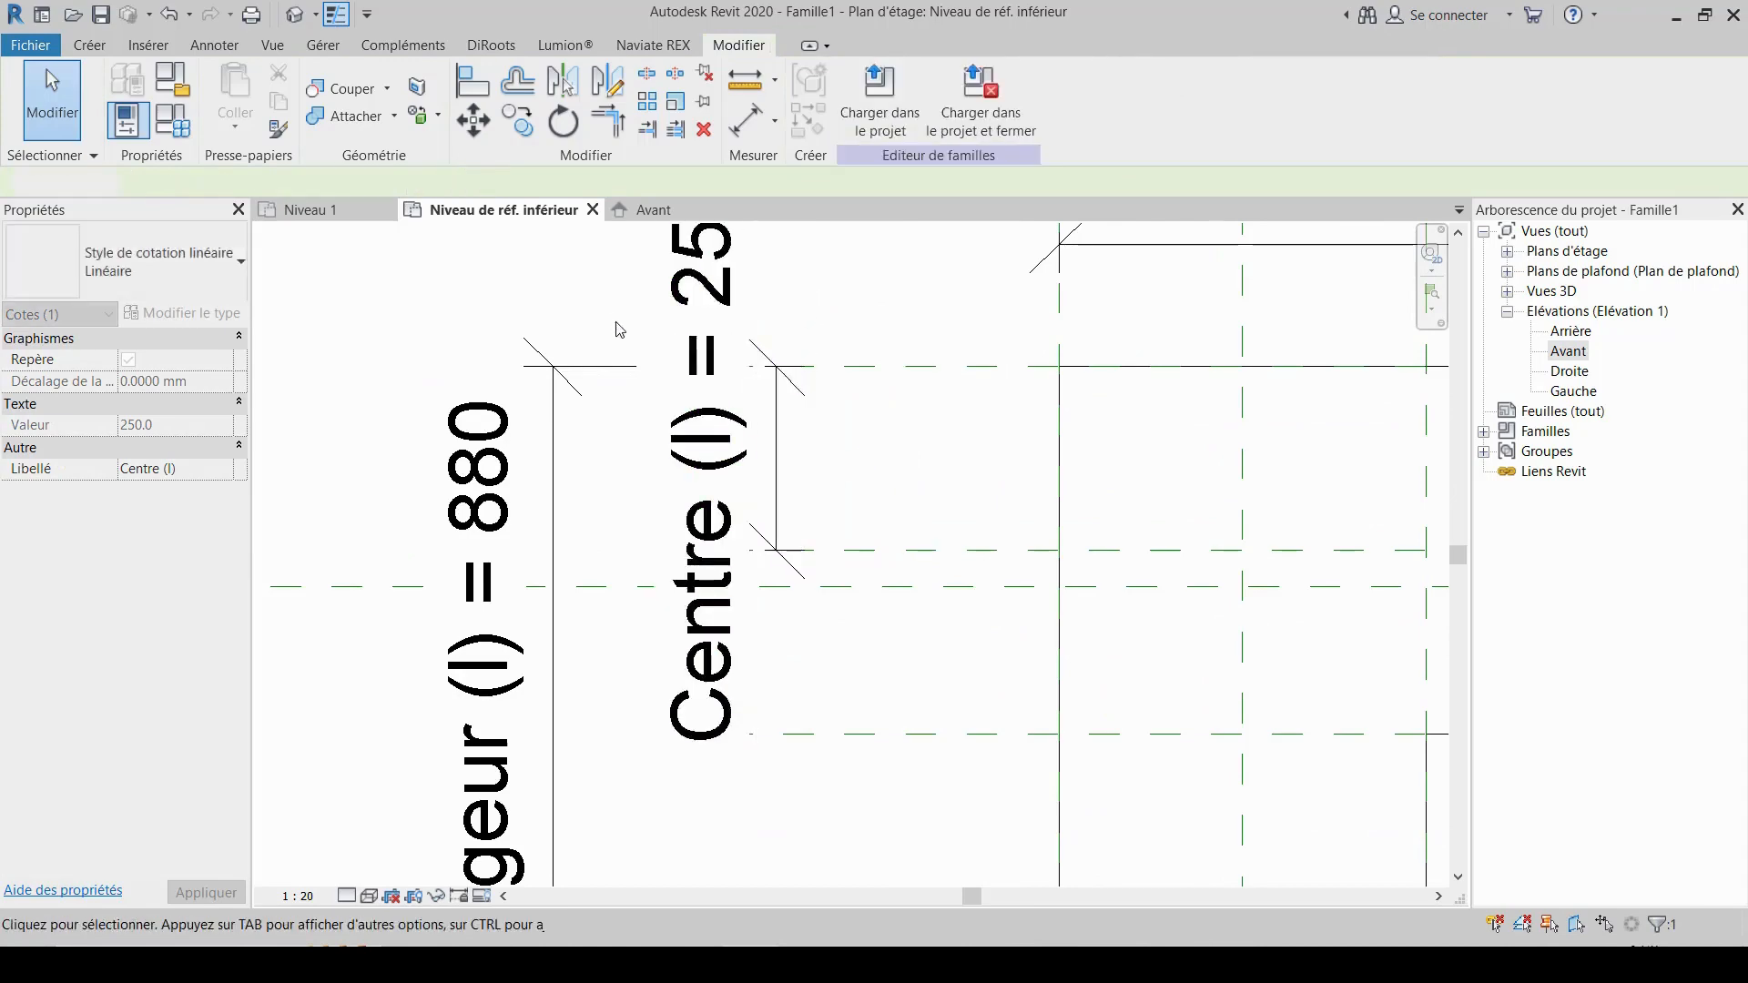
- Move the Largeur (L) dimension line farther outward from the end of the profile's horizontal arm
scroll(667, 377, down, 4)
scroll(1016, 571, up, 3)
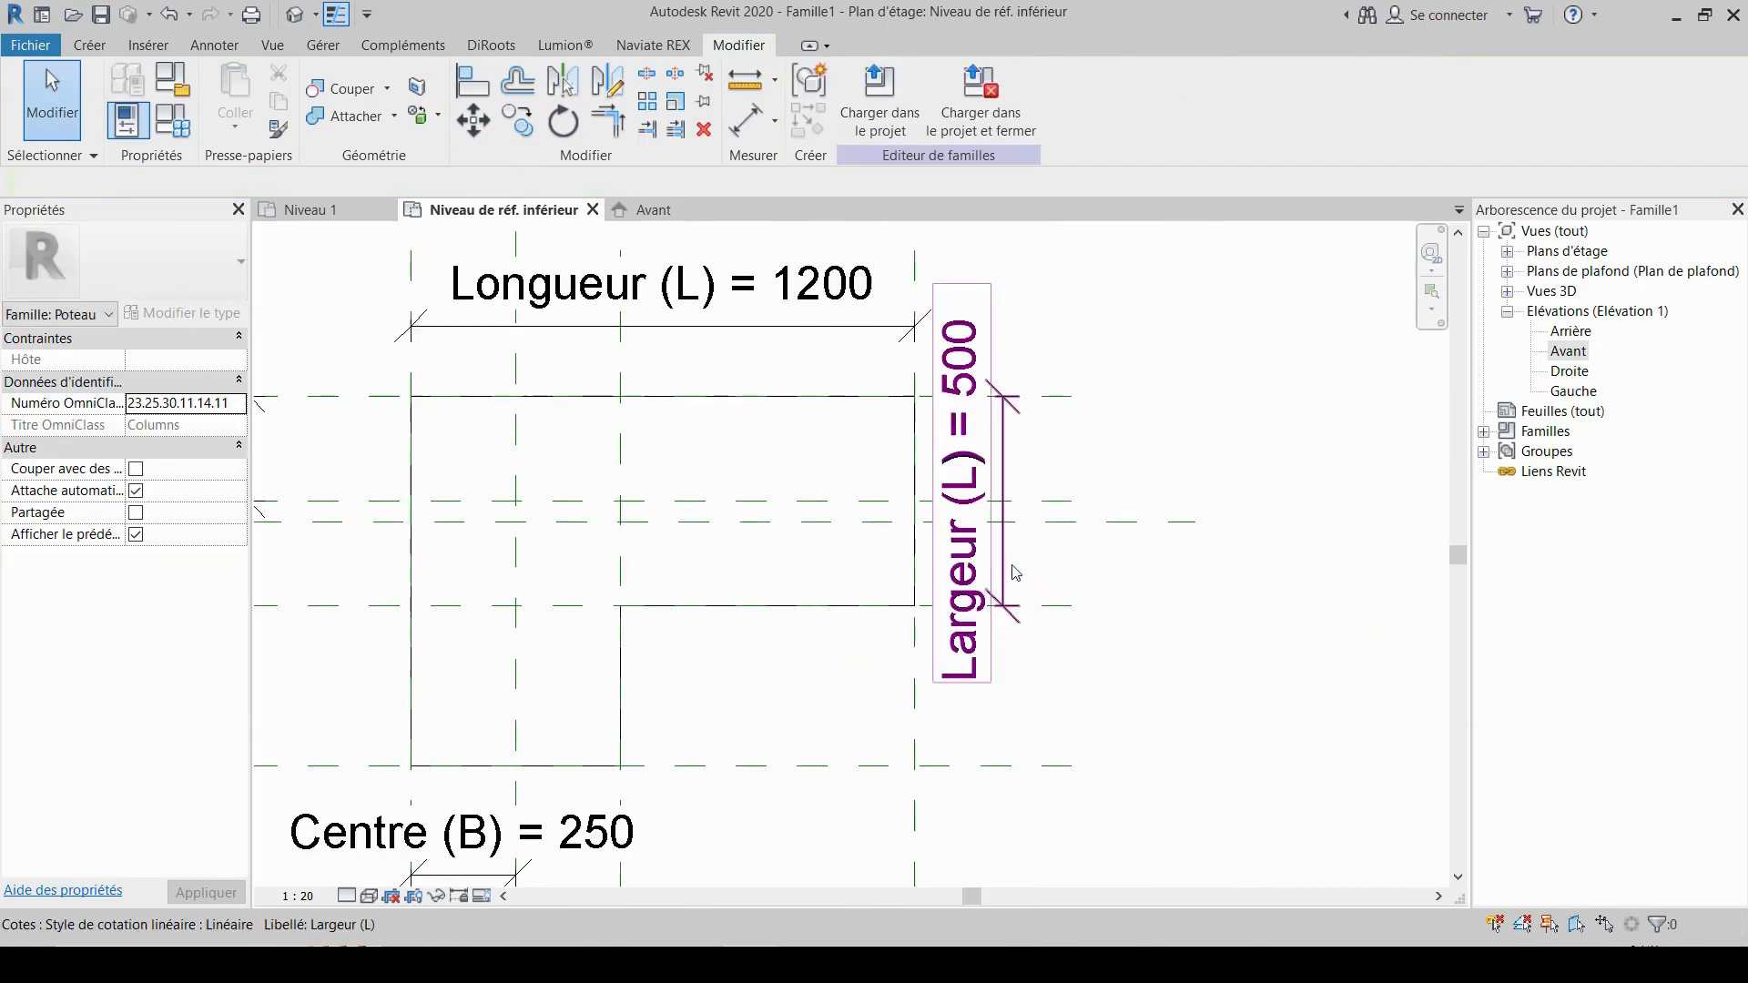
click(1002, 465)
scroll(1045, 454, up, 2)
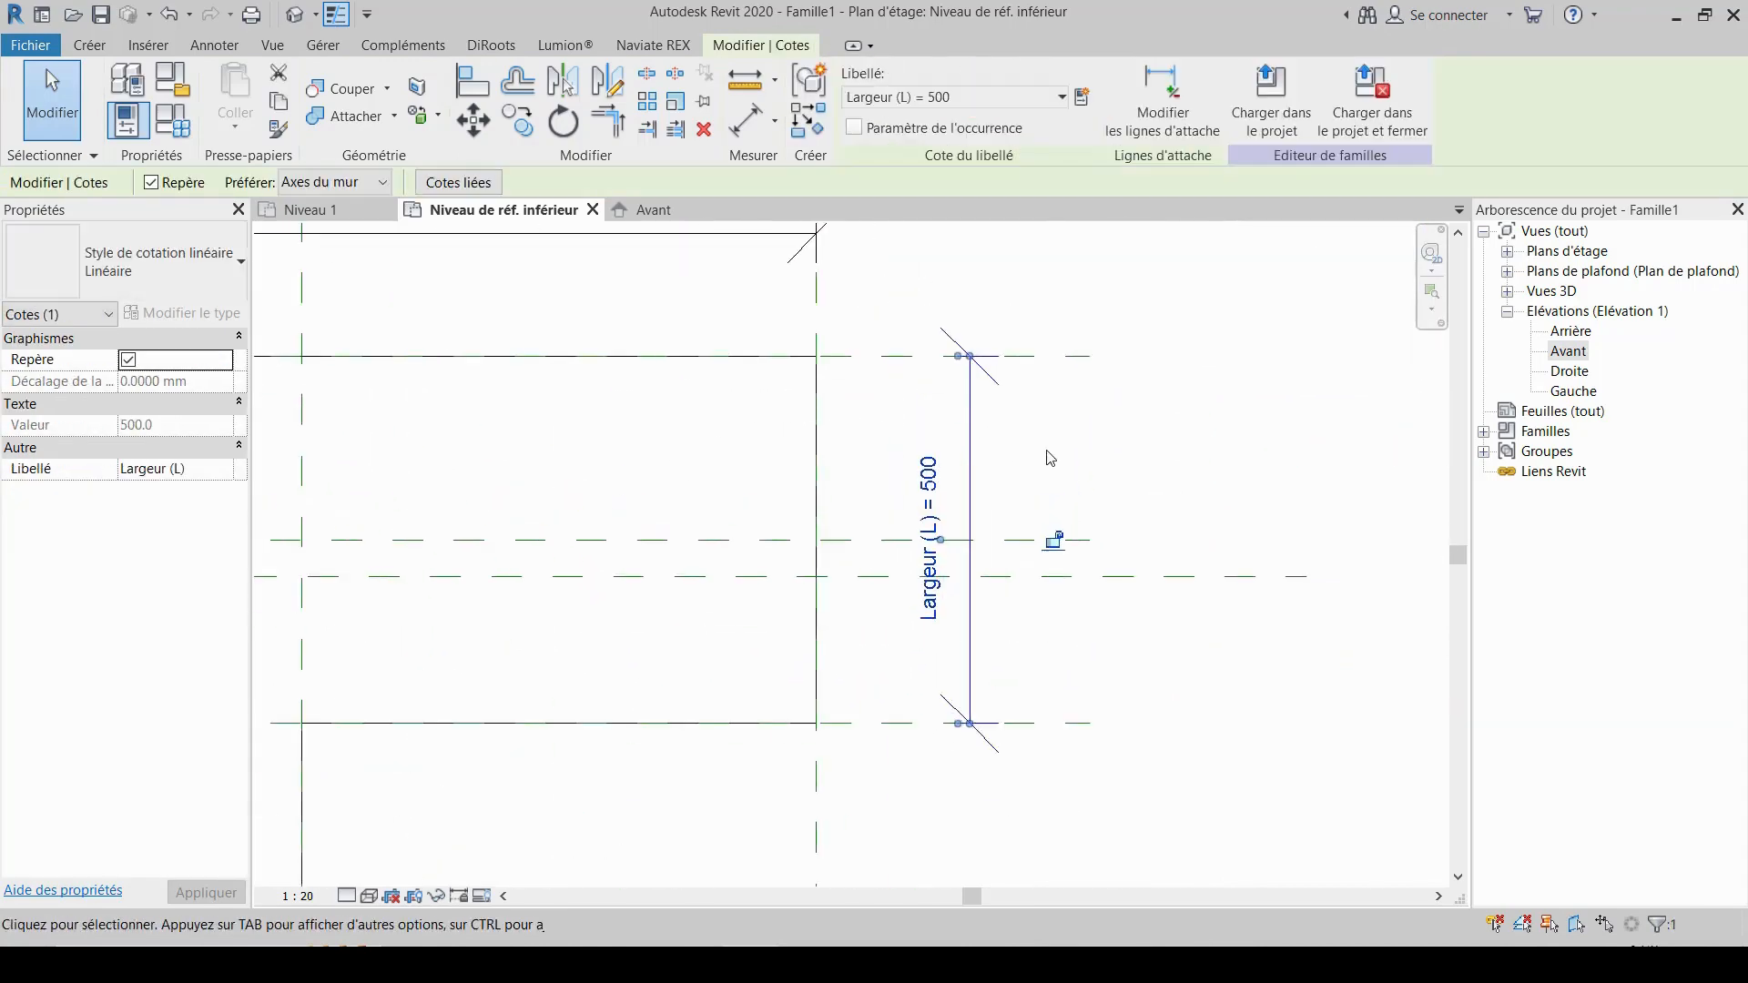
drag(967, 450, 1052, 451)
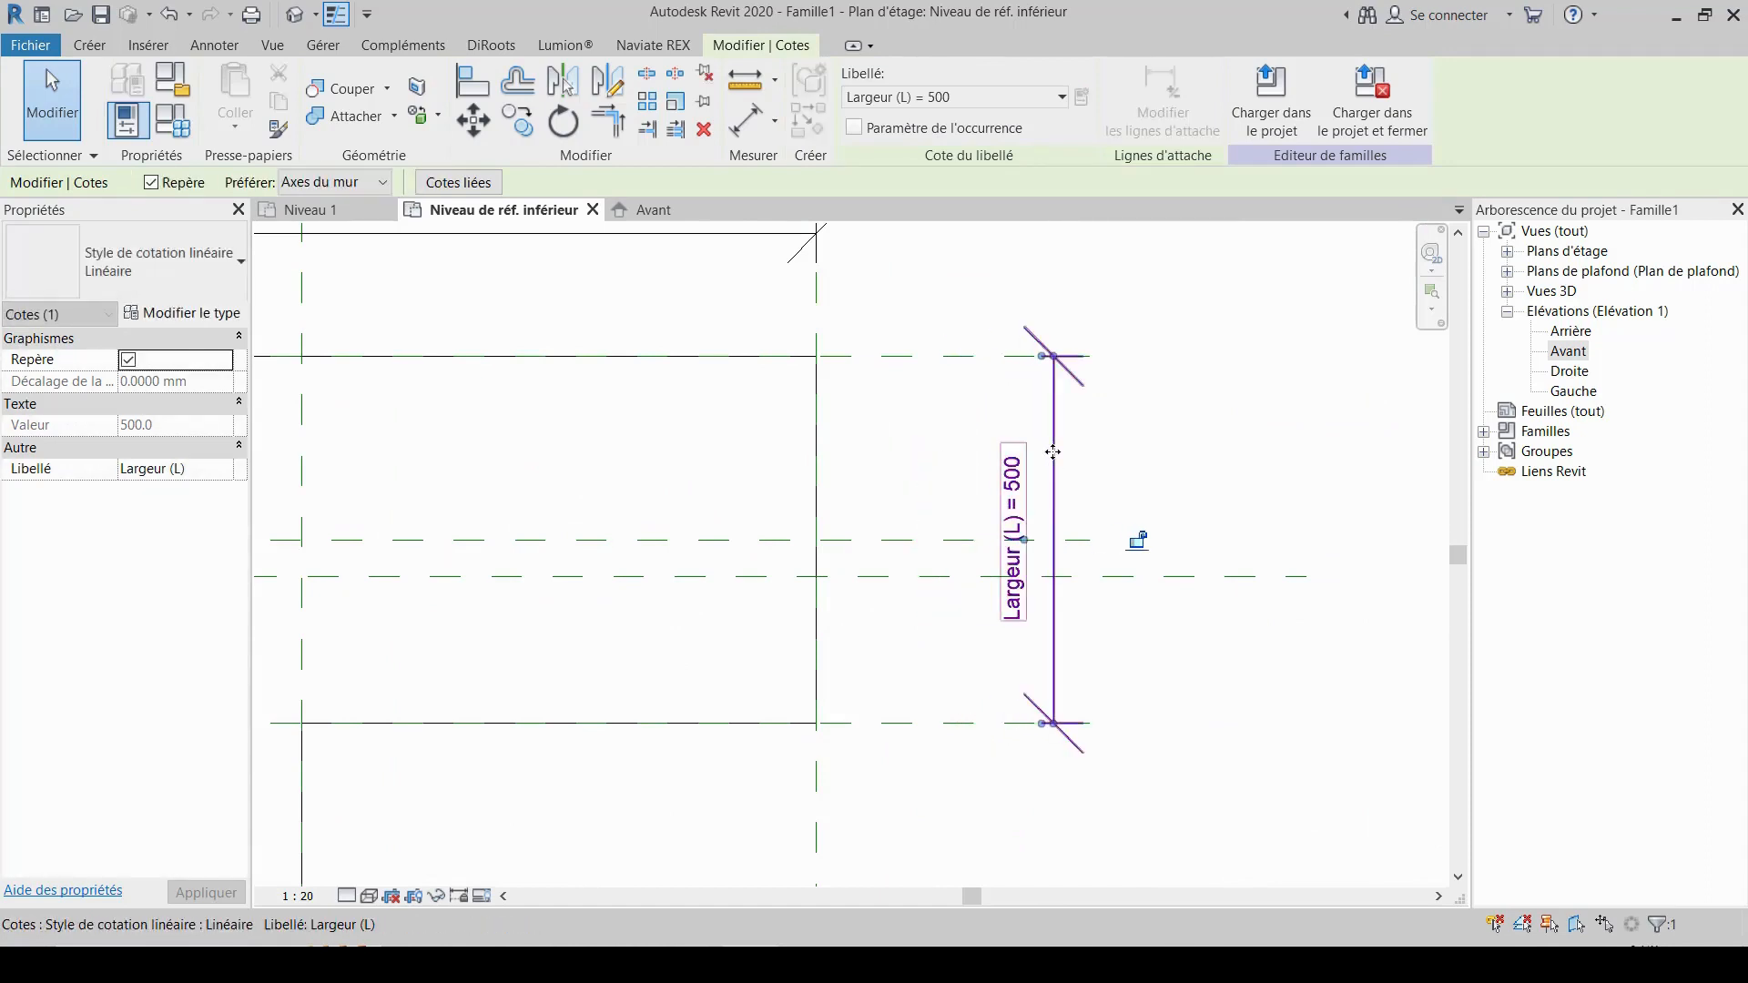
- Move the Longueur (L) dimension farther above the L-shaped column outline
scroll(1052, 448, down, 2)
click(1183, 683)
scroll(1187, 683, down, 2)
middle_drag(1191, 691, 1252, 849)
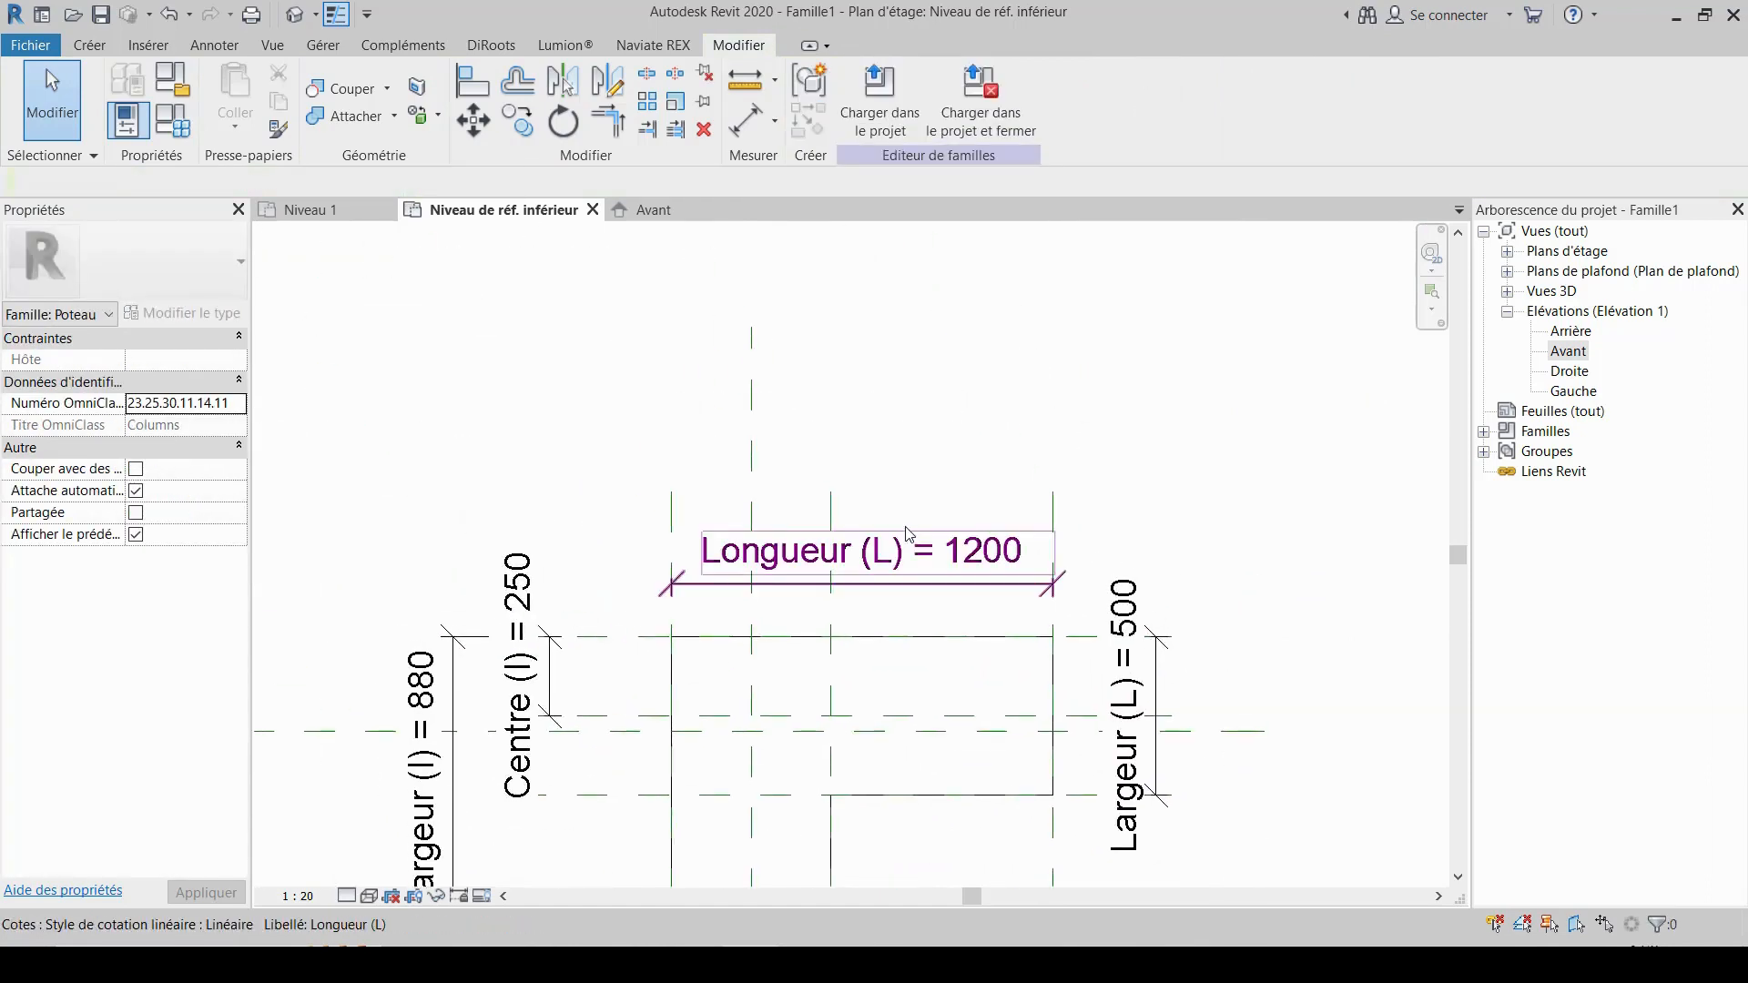
click(906, 533)
scroll(906, 534, up, 3)
drag(897, 628, 897, 478)
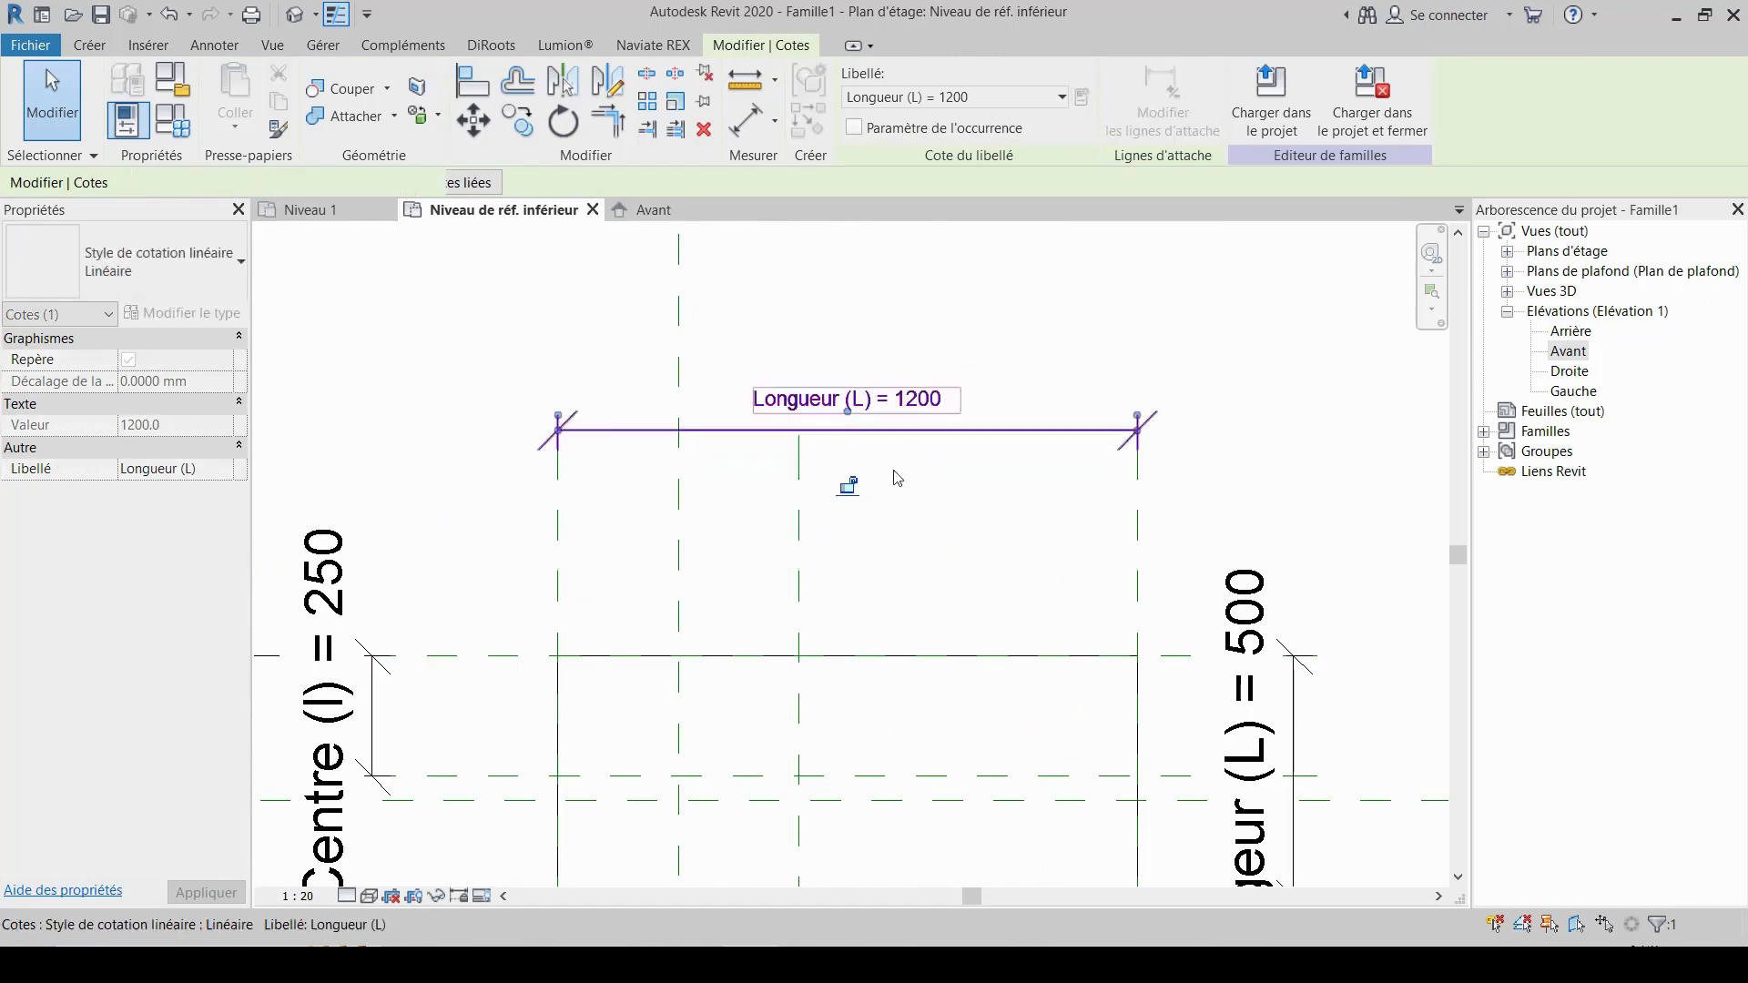
click(897, 477)
scroll(894, 496, down, 5)
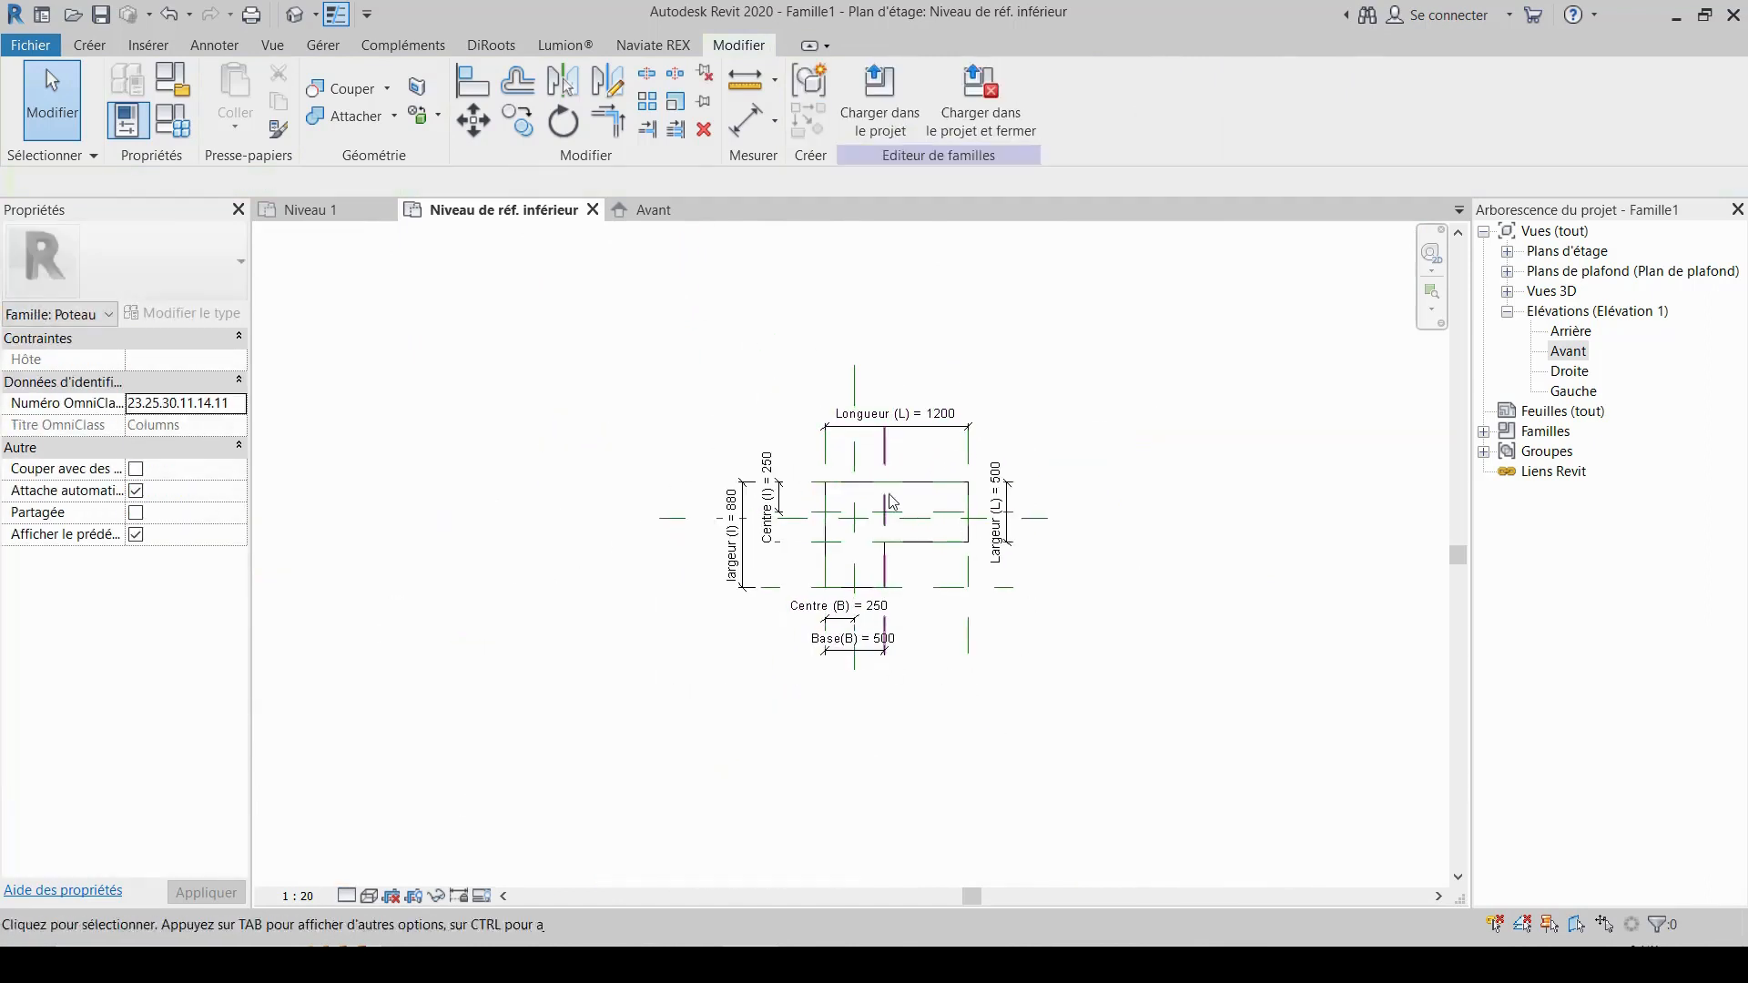
scroll(891, 502, up, 2)
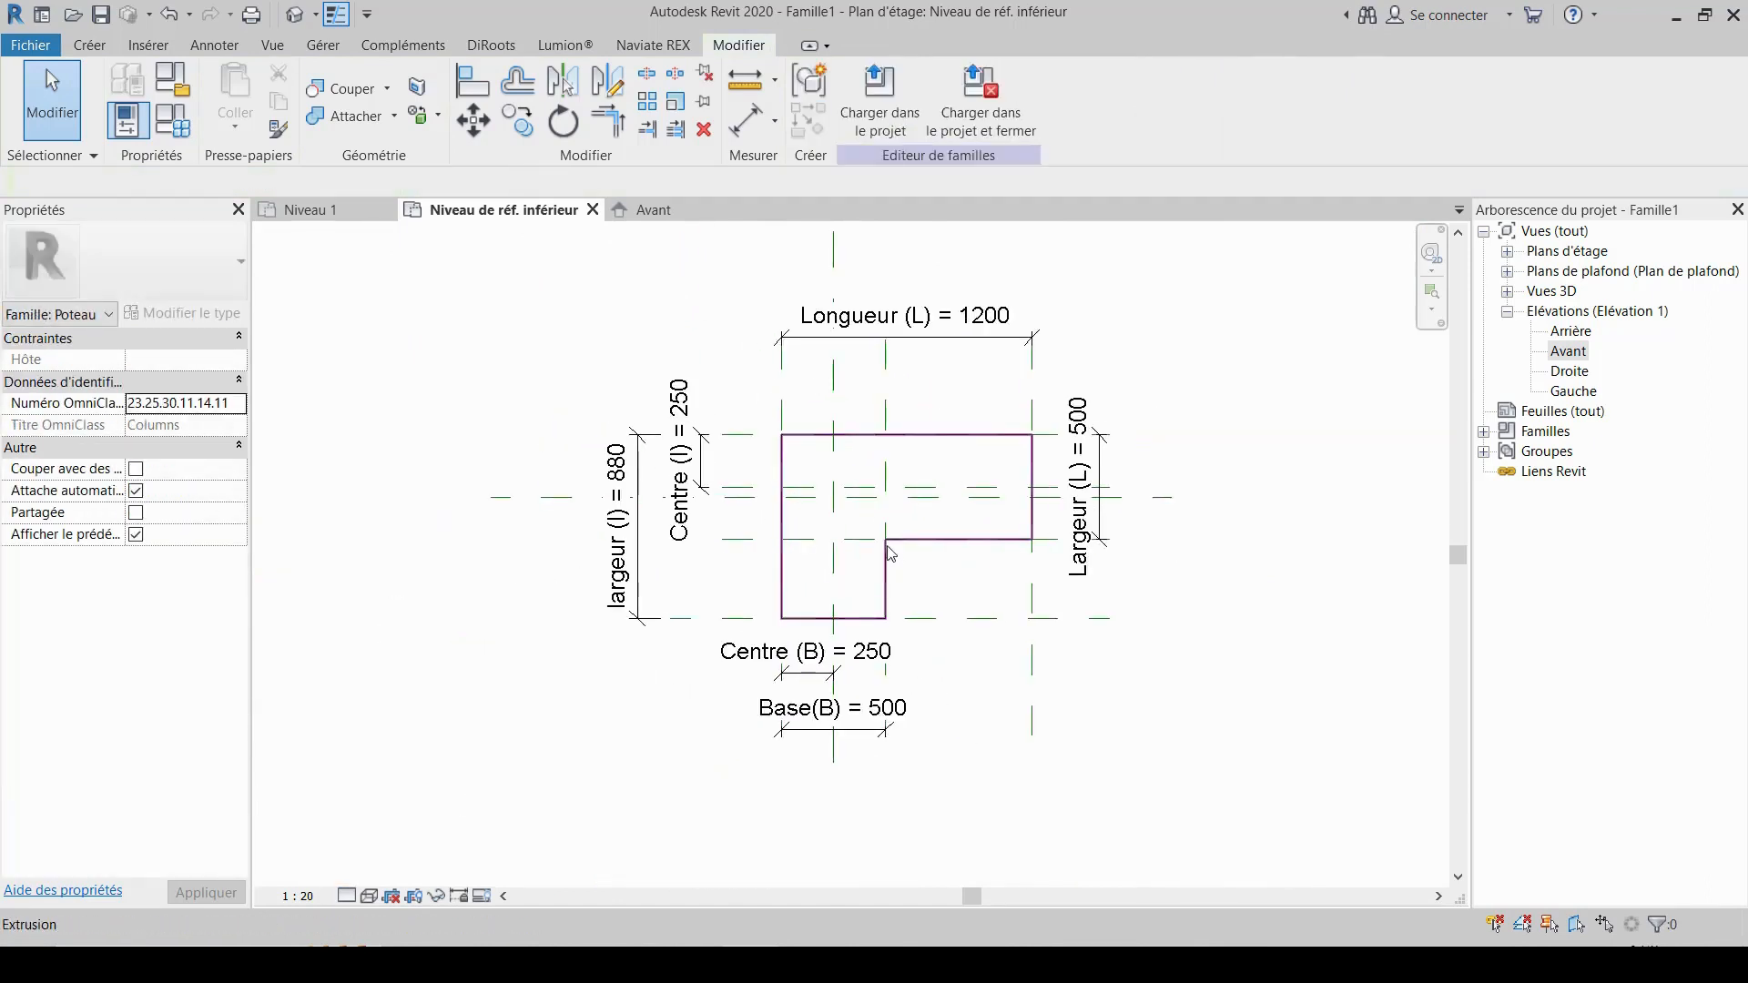
- Compare the P3 column location in the Niveau 1 plan with the family's L-shaped outline and its centre reference planes
click(335, 213)
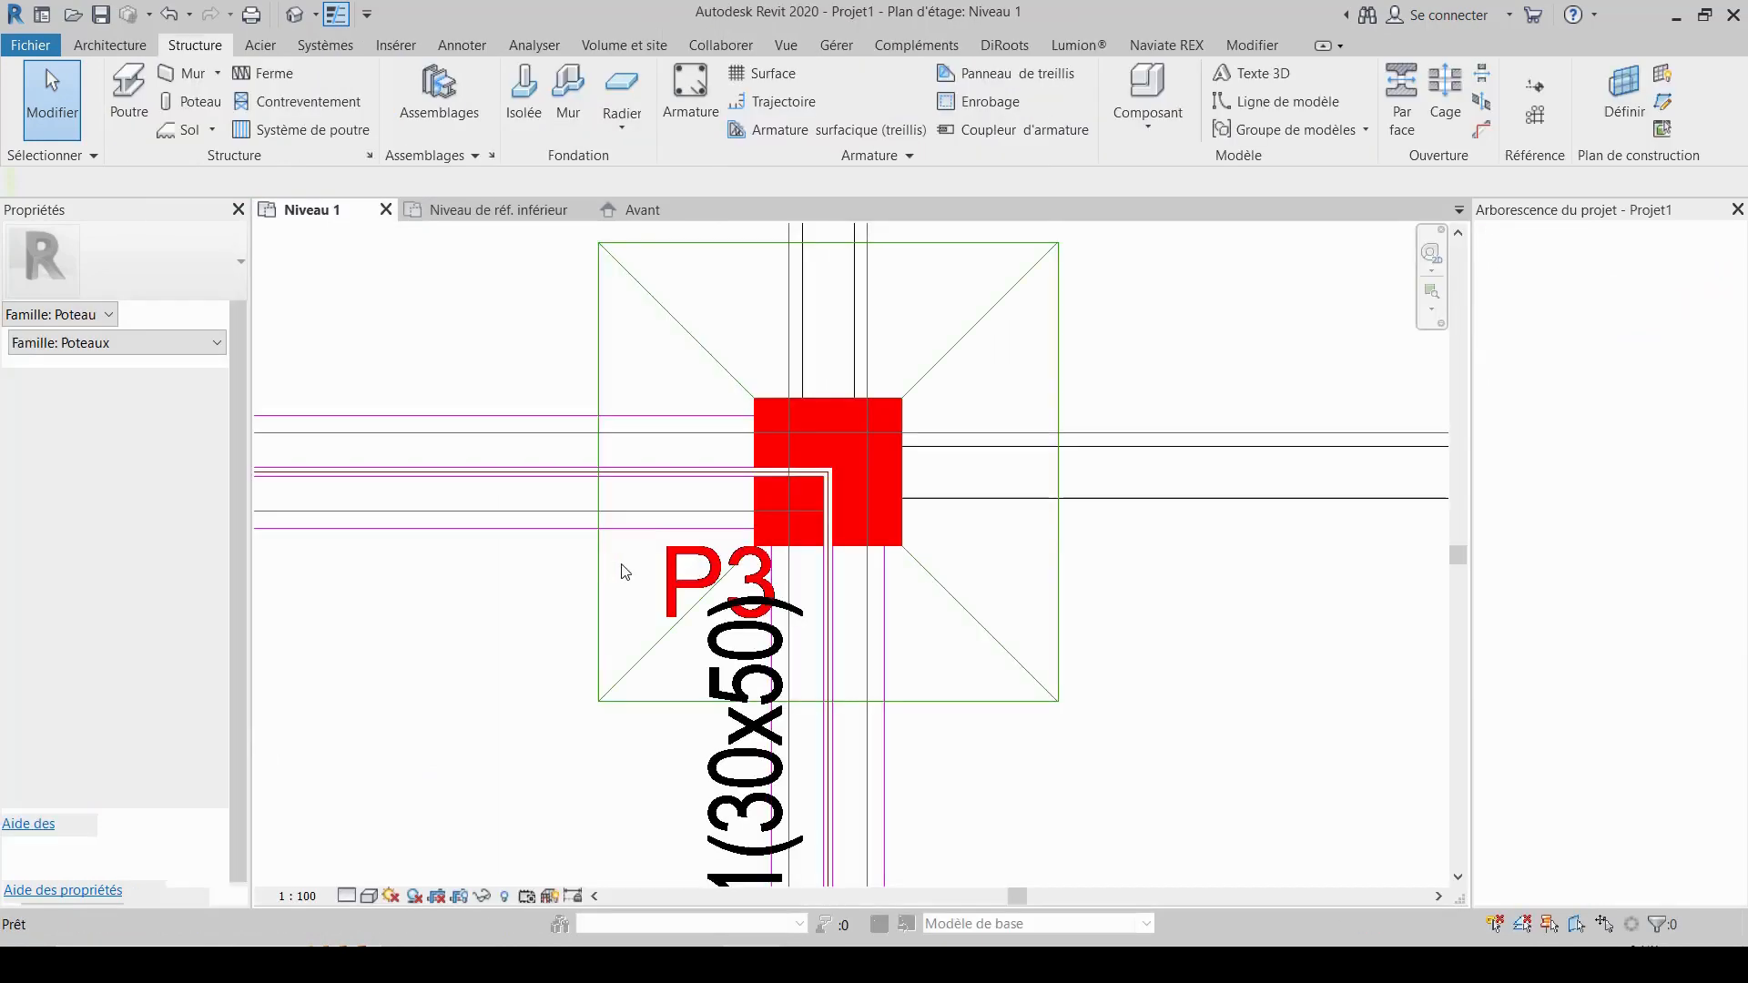
scroll(725, 578, down, 6)
scroll(774, 501, up, 5)
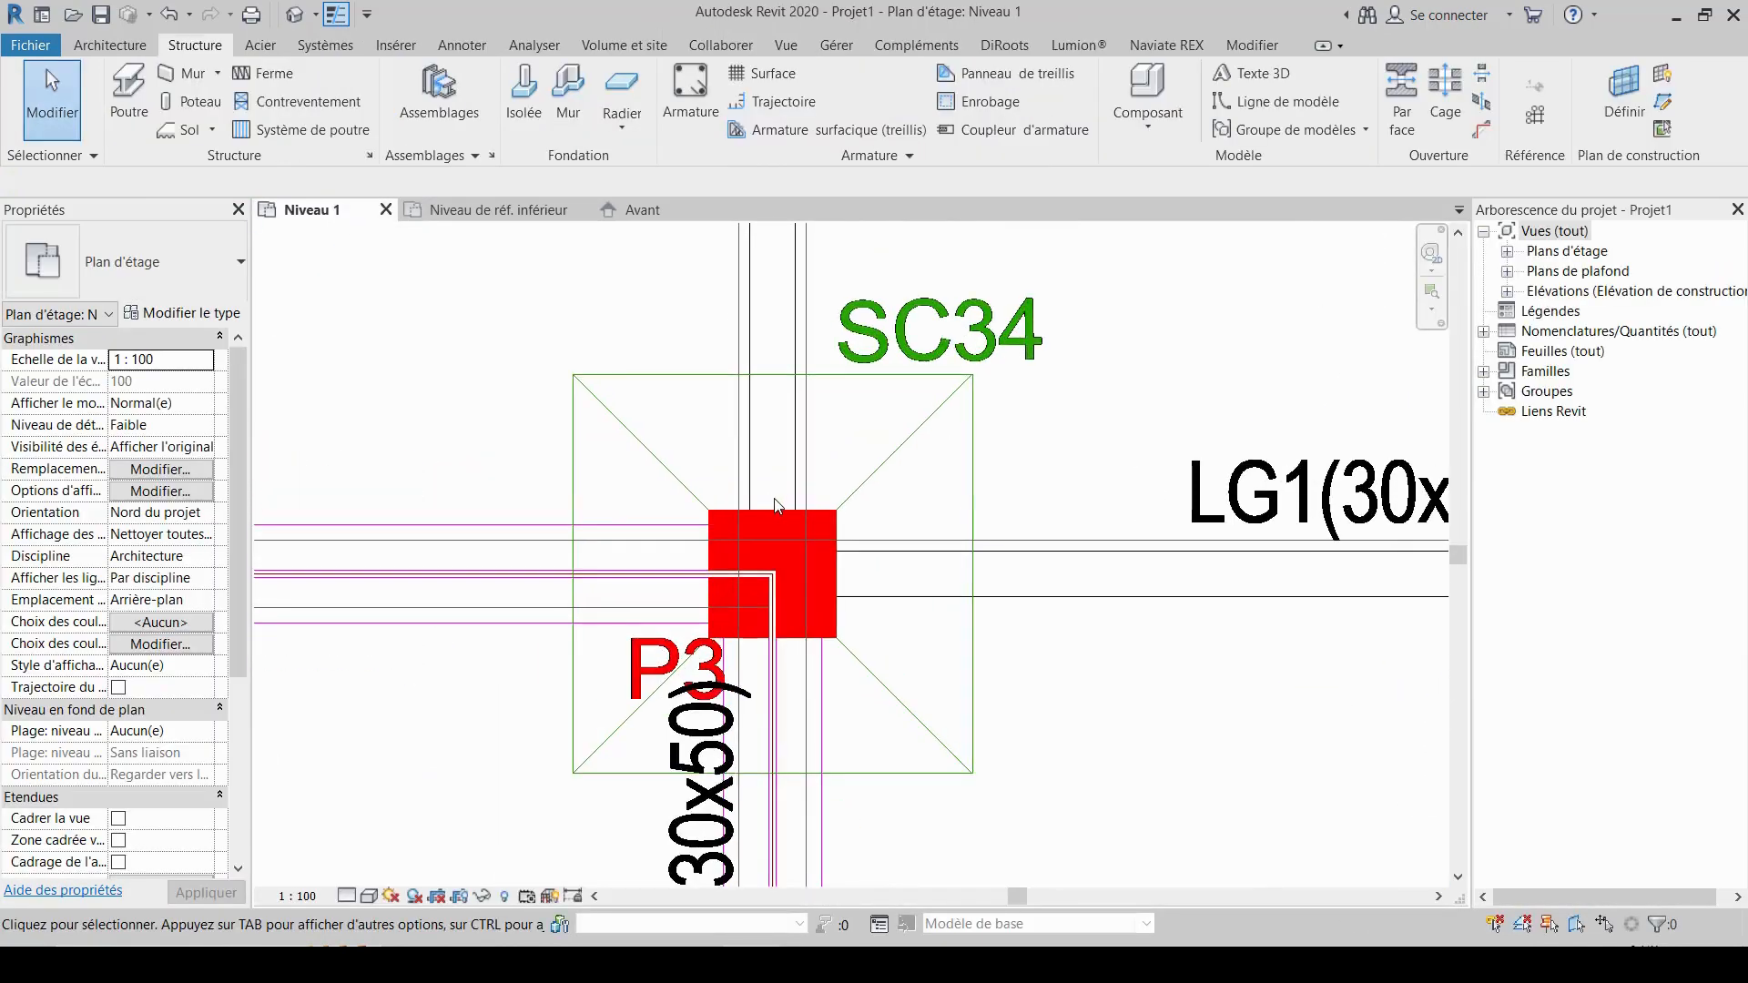
scroll(781, 505, down, 2)
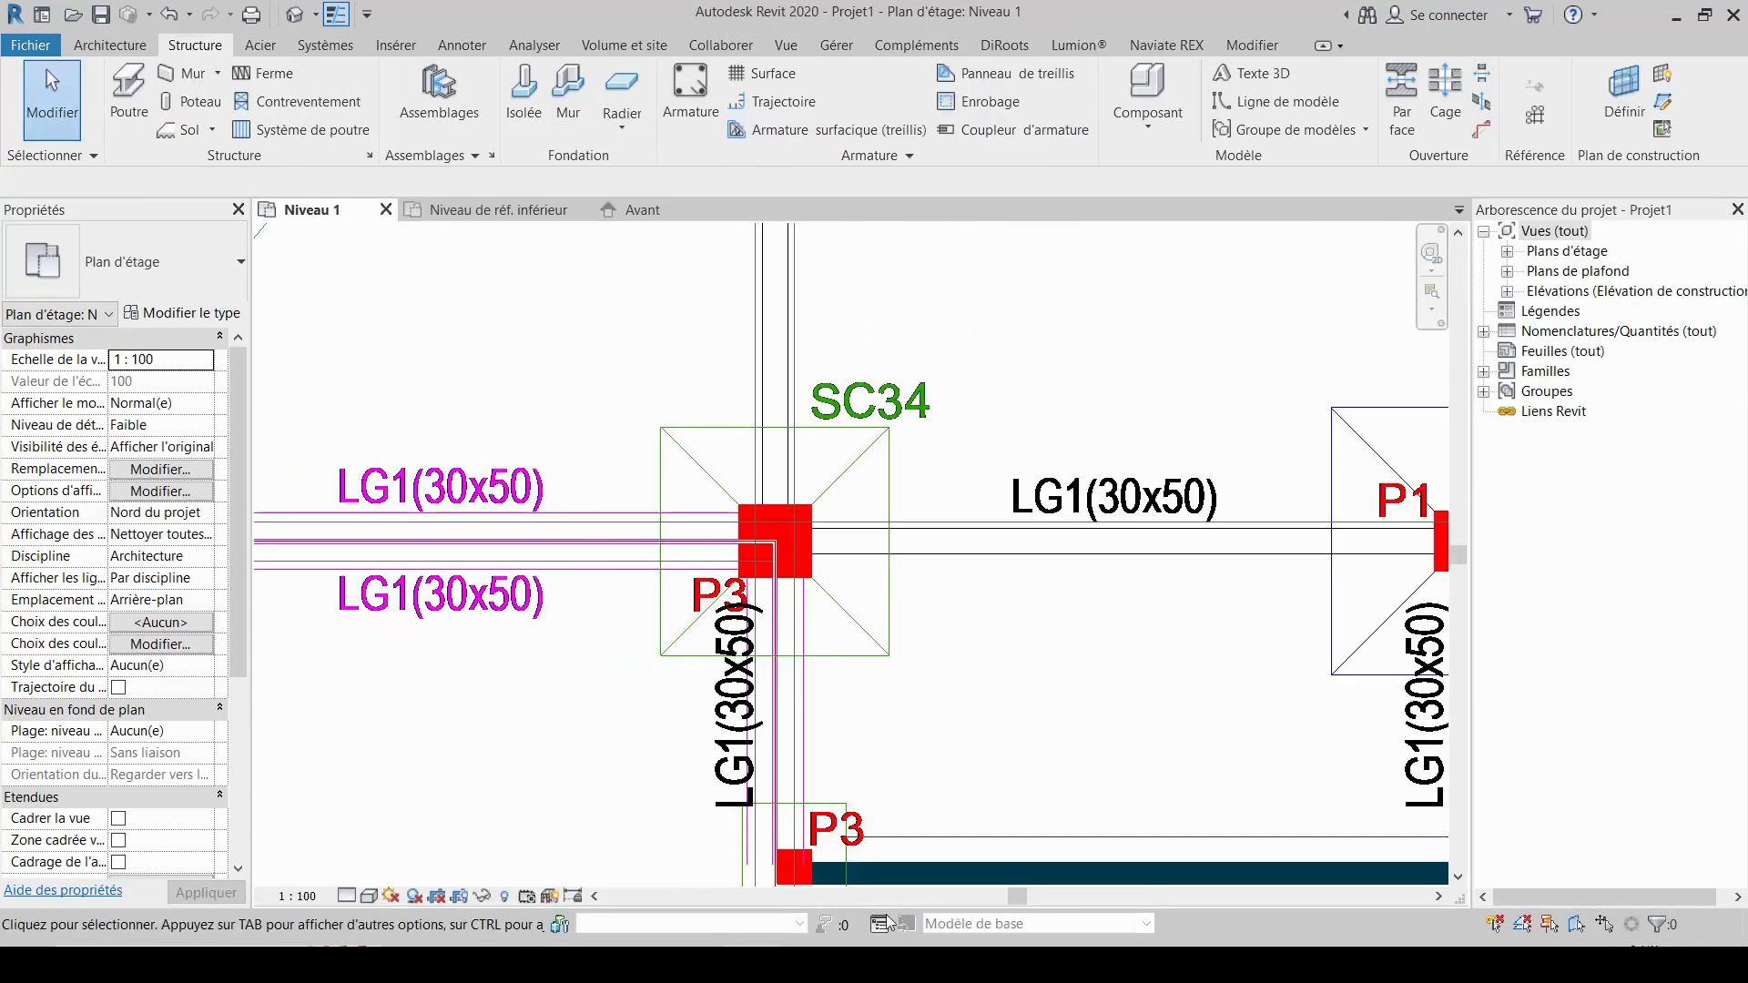
click(498, 210)
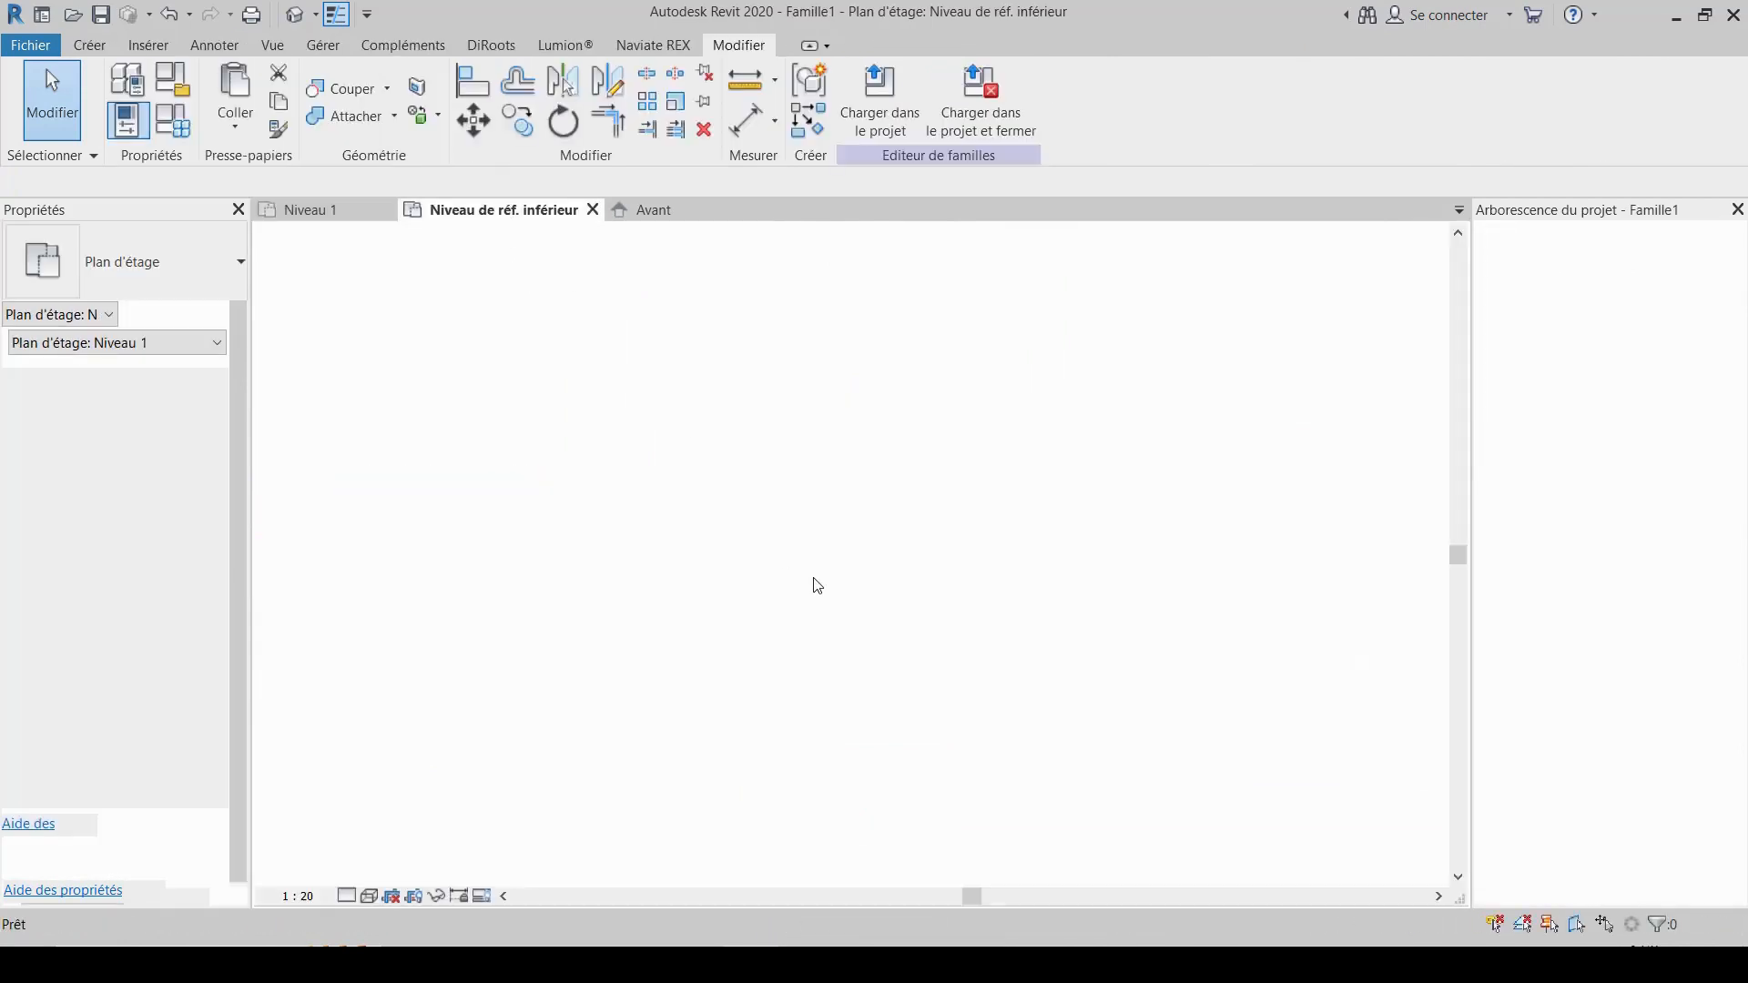
scroll(965, 546, up, 4)
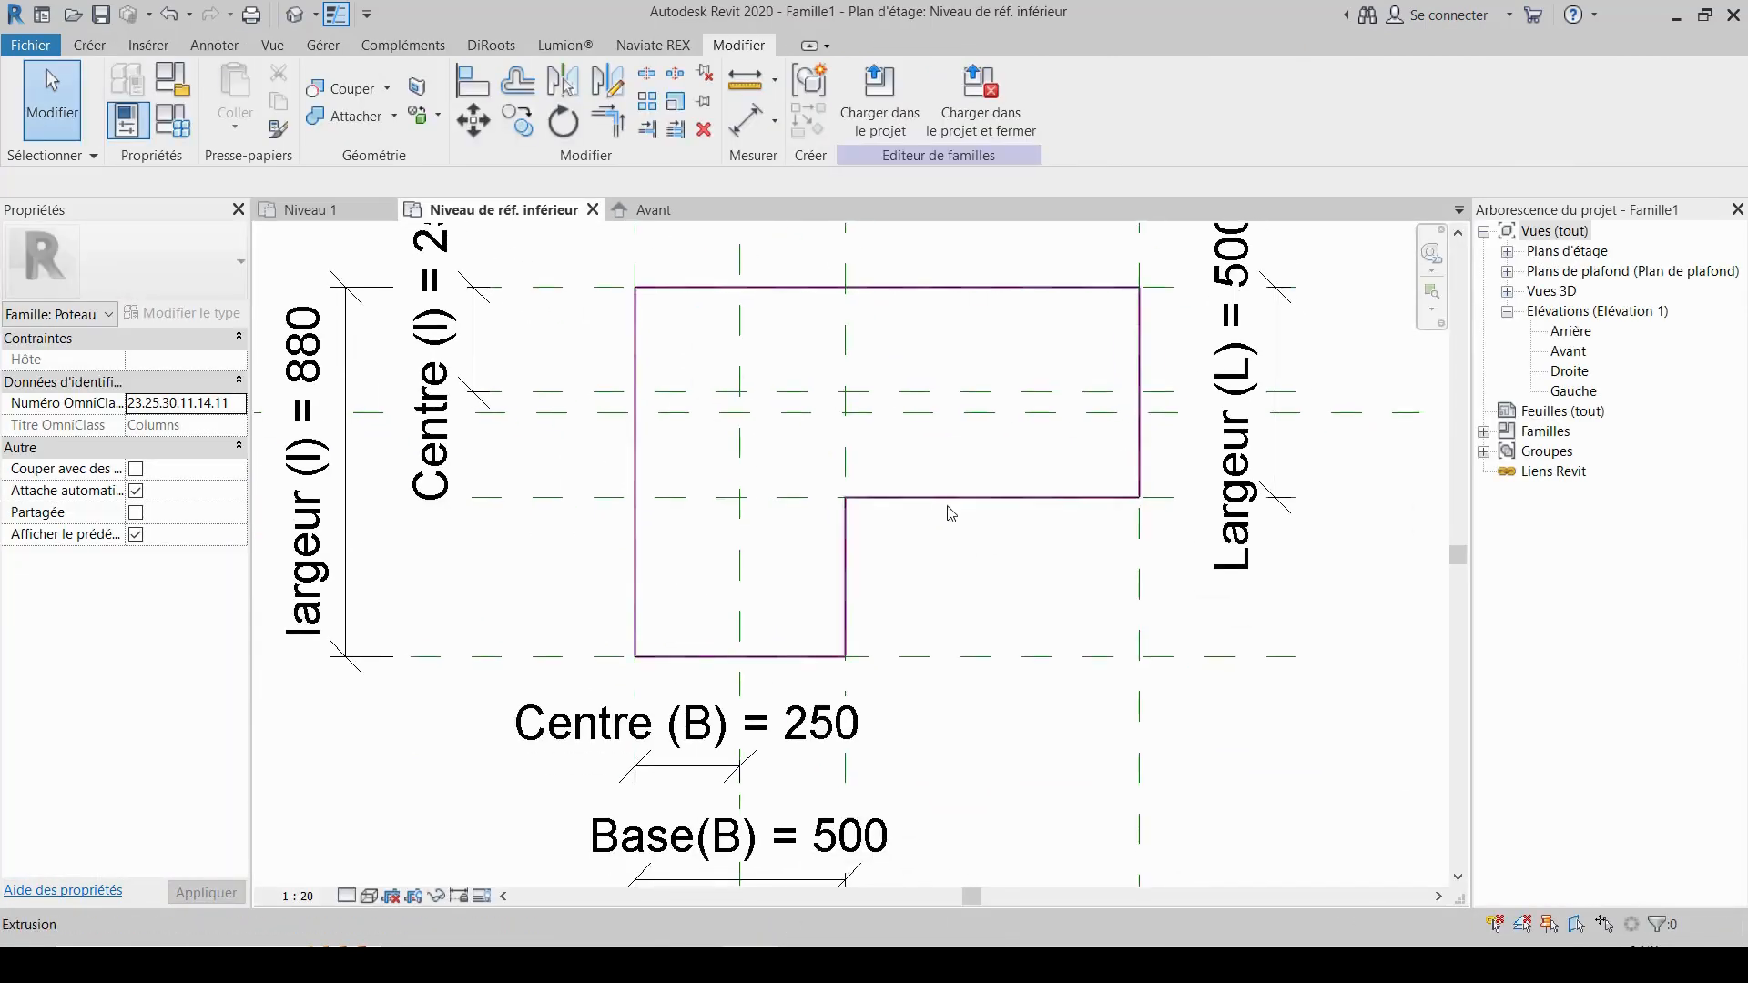
scroll(963, 518, down, 2)
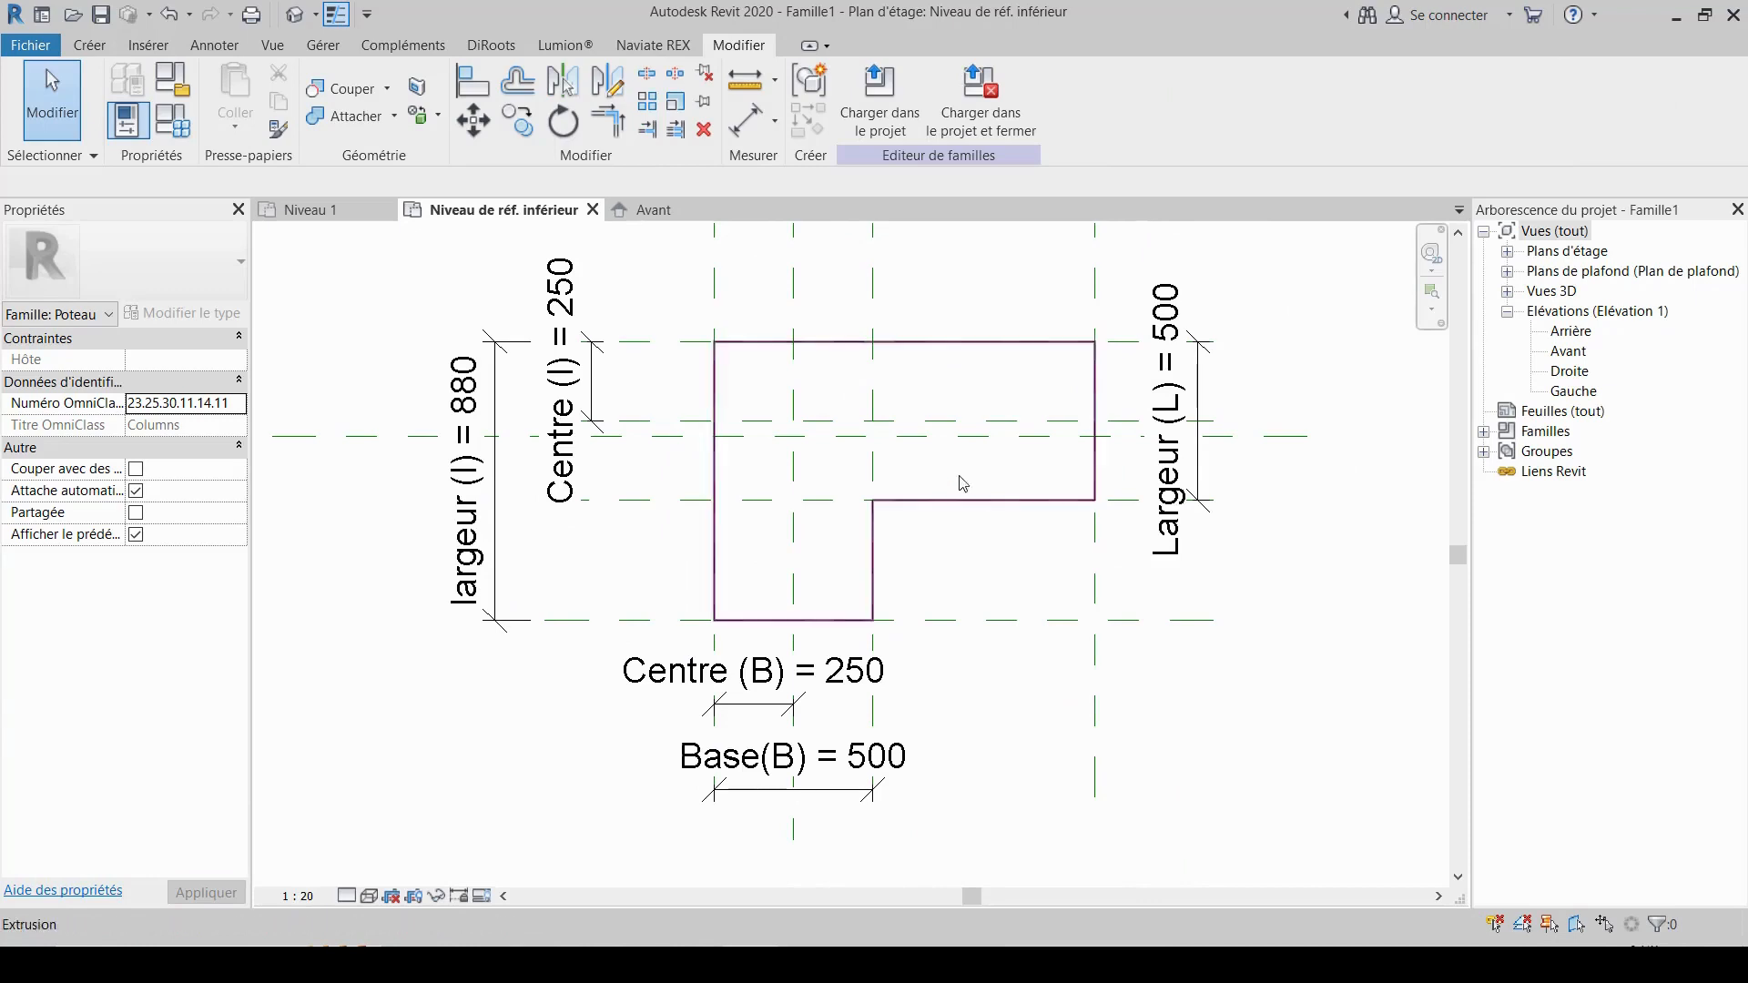
click(1038, 420)
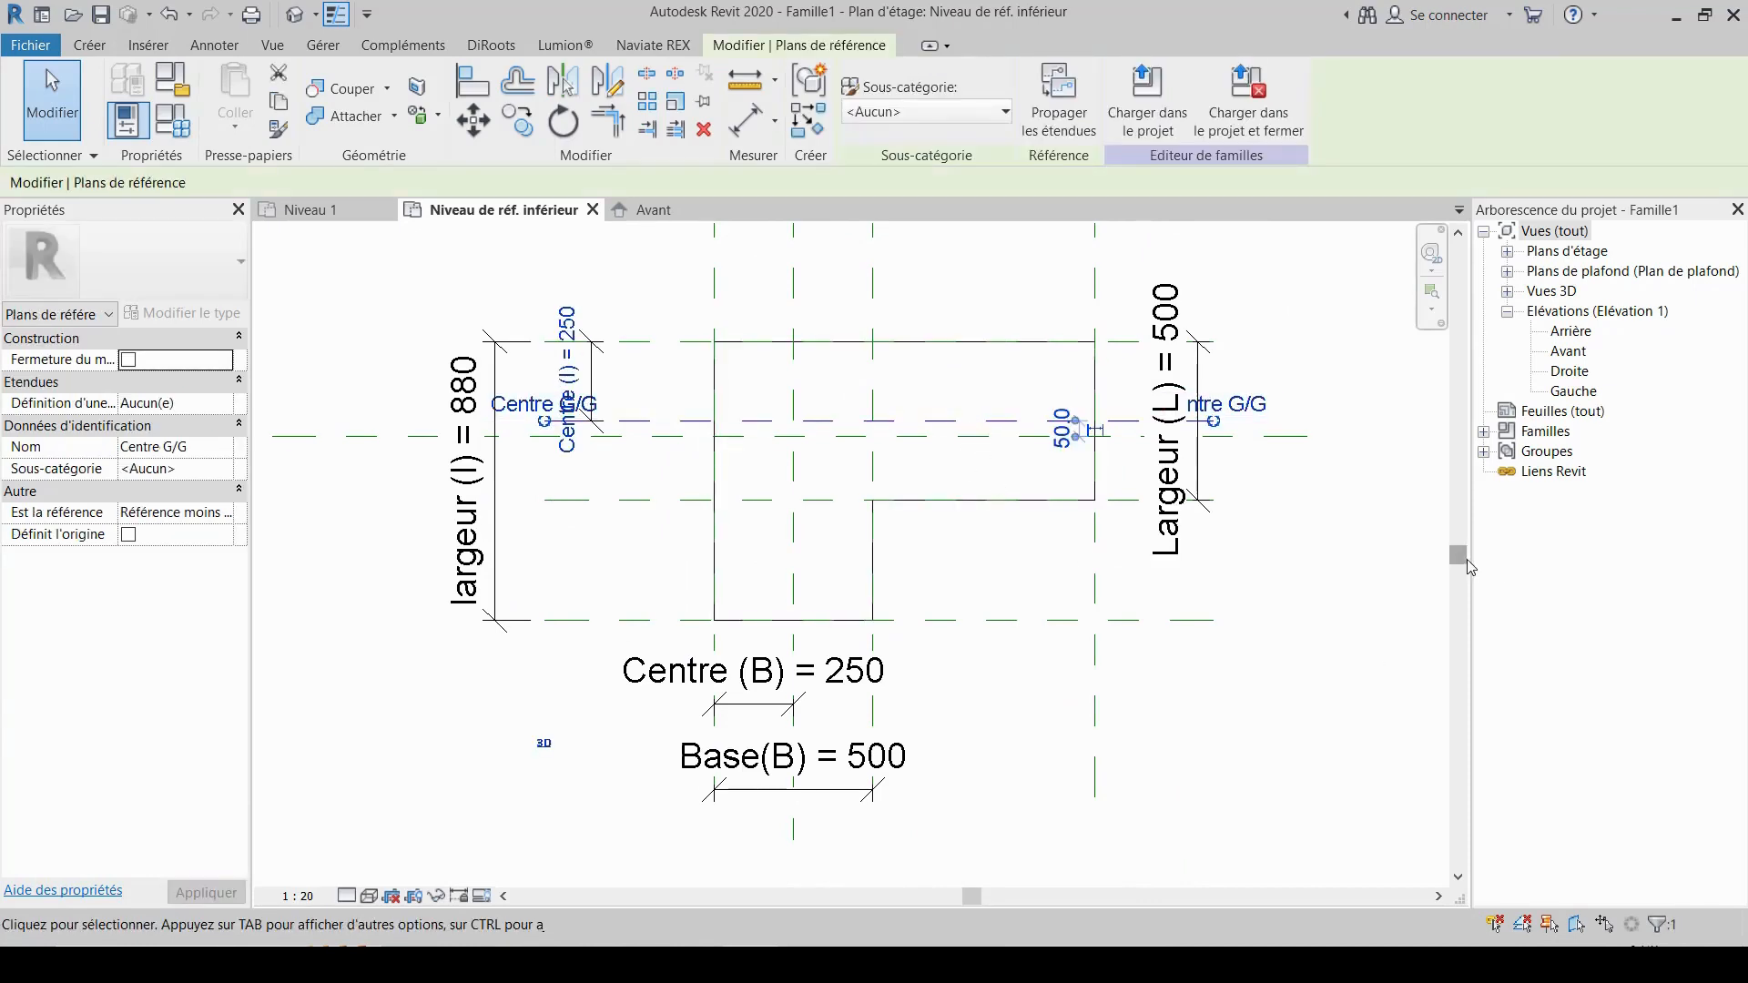
click(1418, 566)
scroll(1059, 494, down, 2)
middle_drag(999, 560, 951, 568)
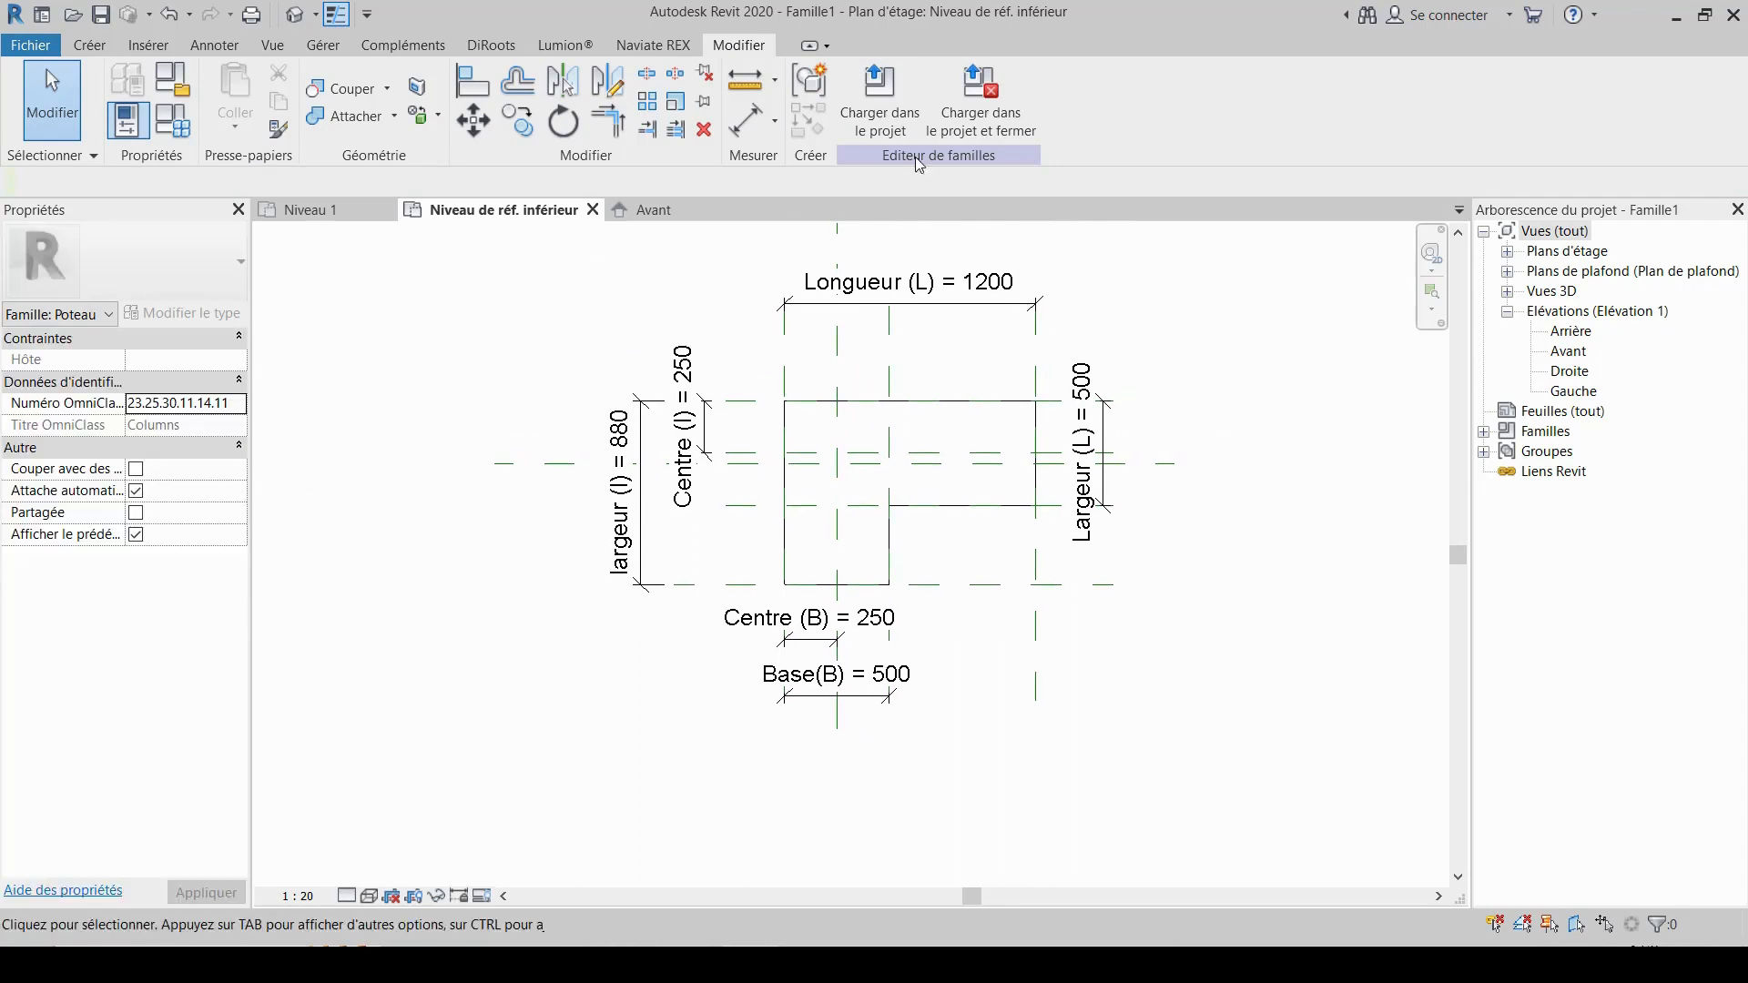
- Open the family's 3D view and display the column at the finest detail level in the Réaliste visual style
click(297, 14)
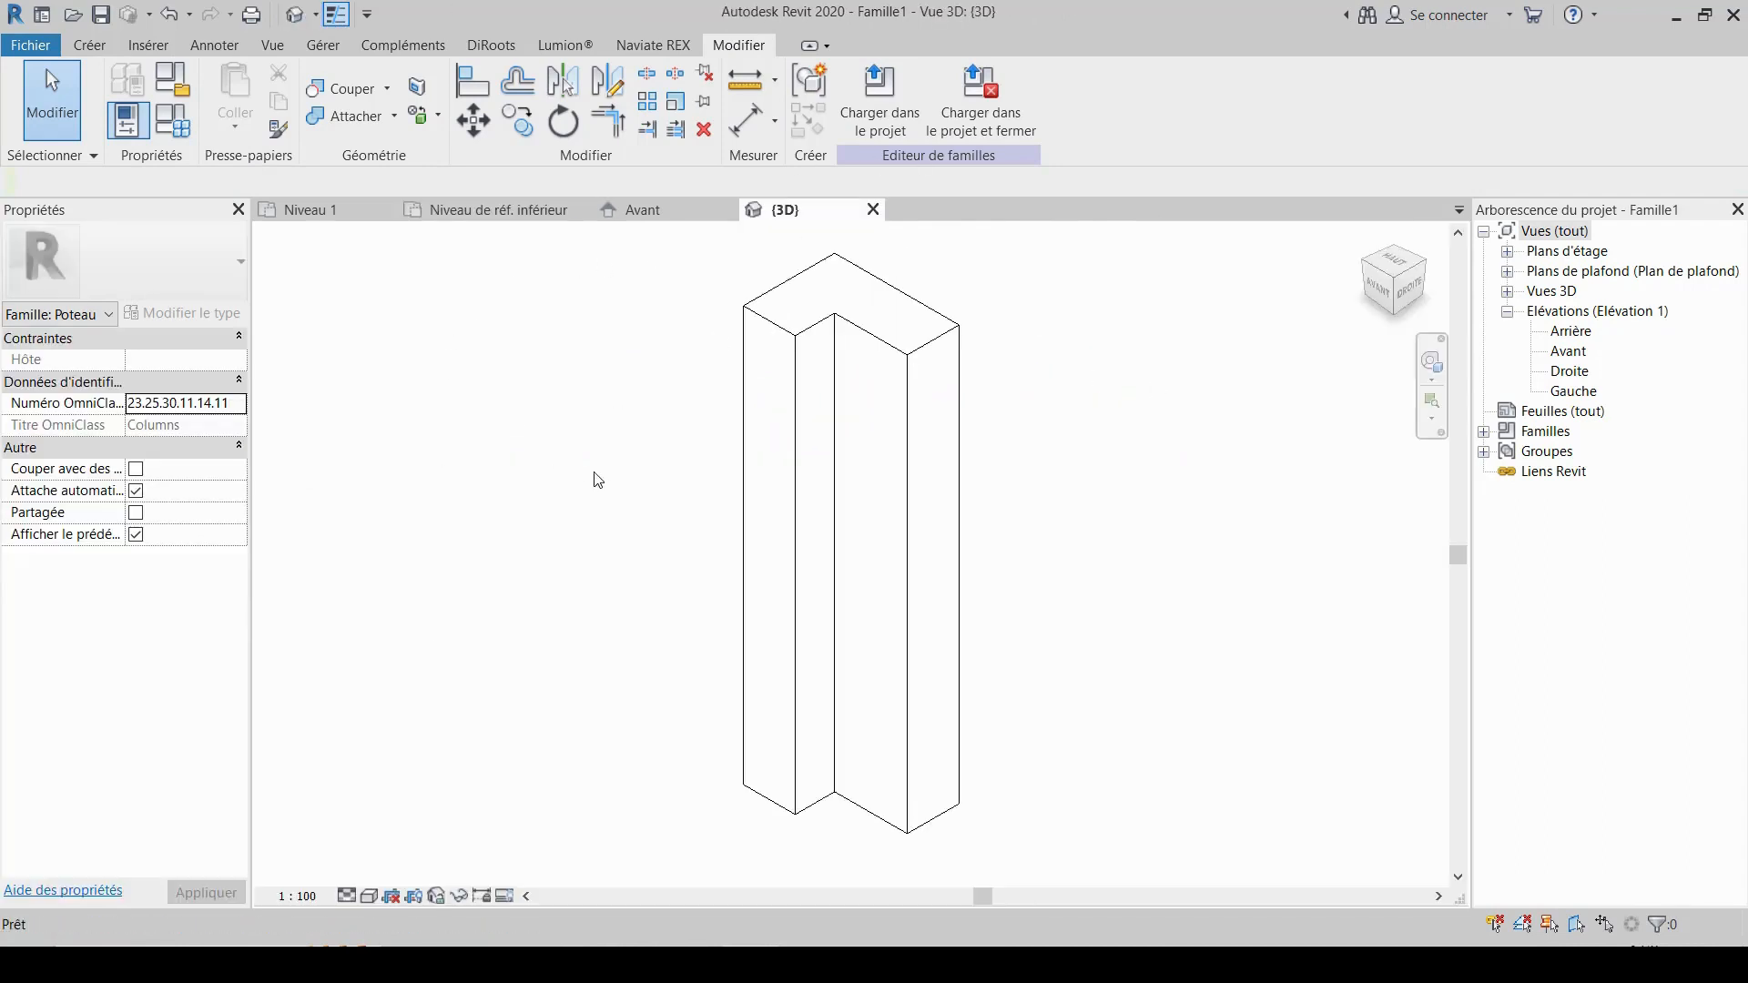
shift+middle_drag(594, 479, 967, 741)
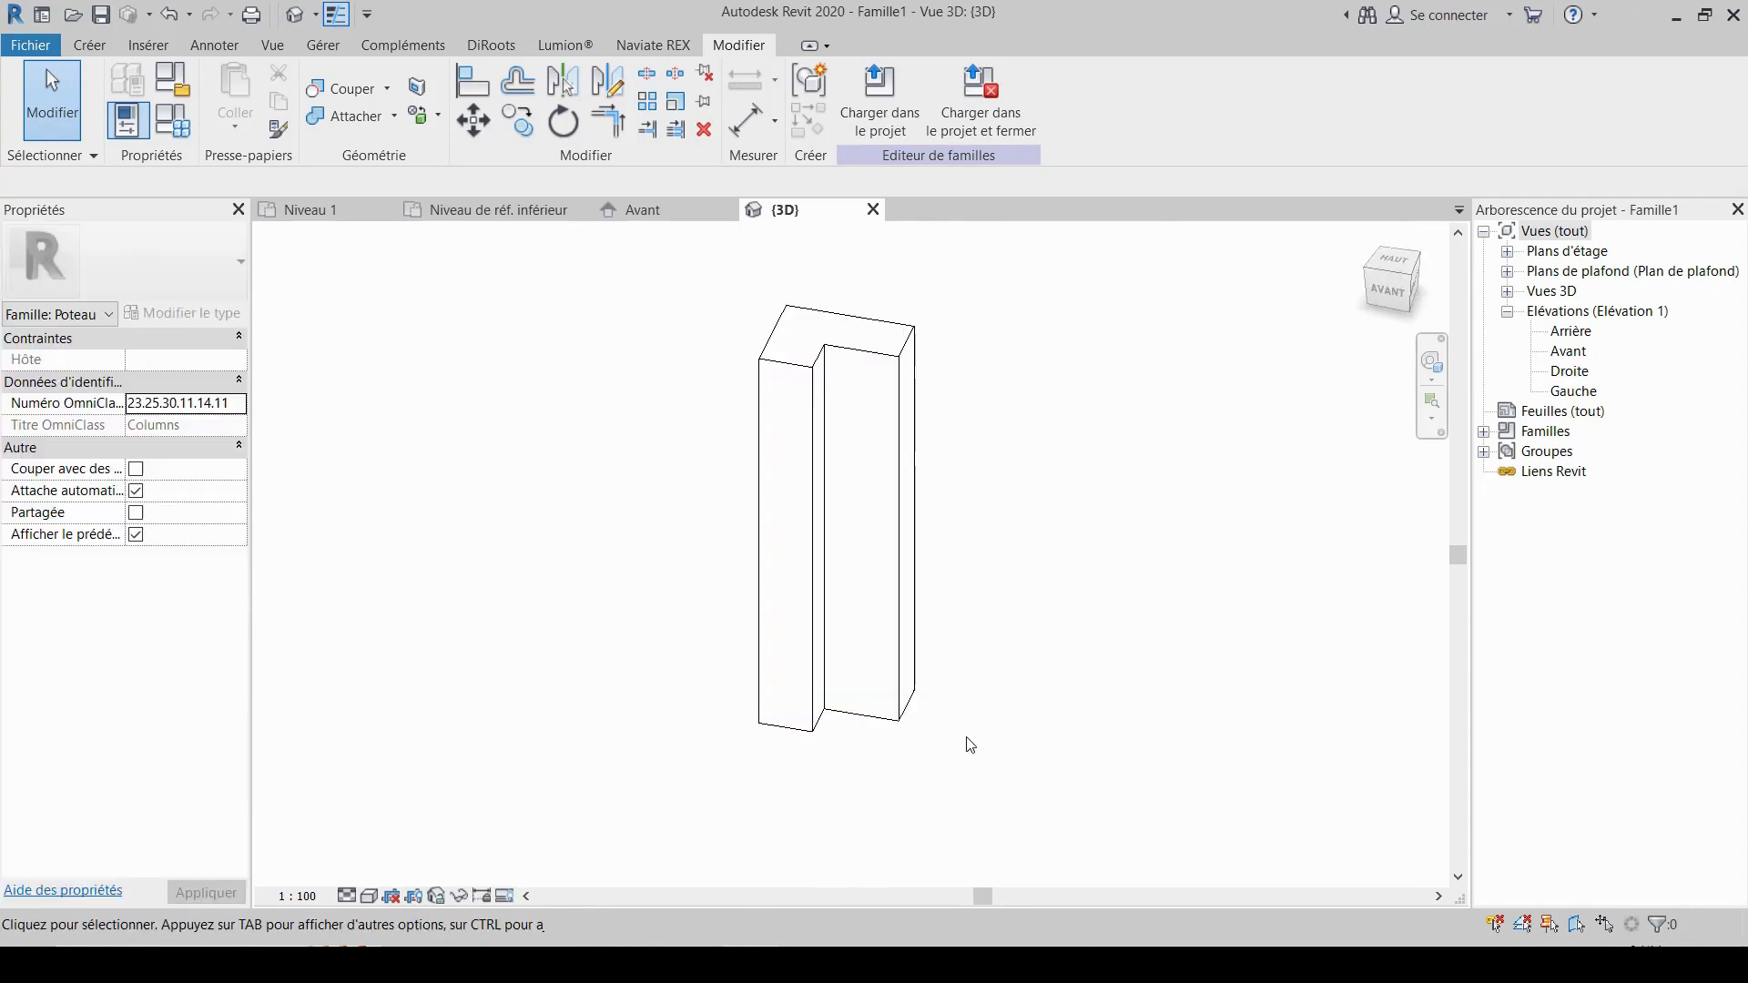
click(346, 897)
click(375, 871)
click(372, 896)
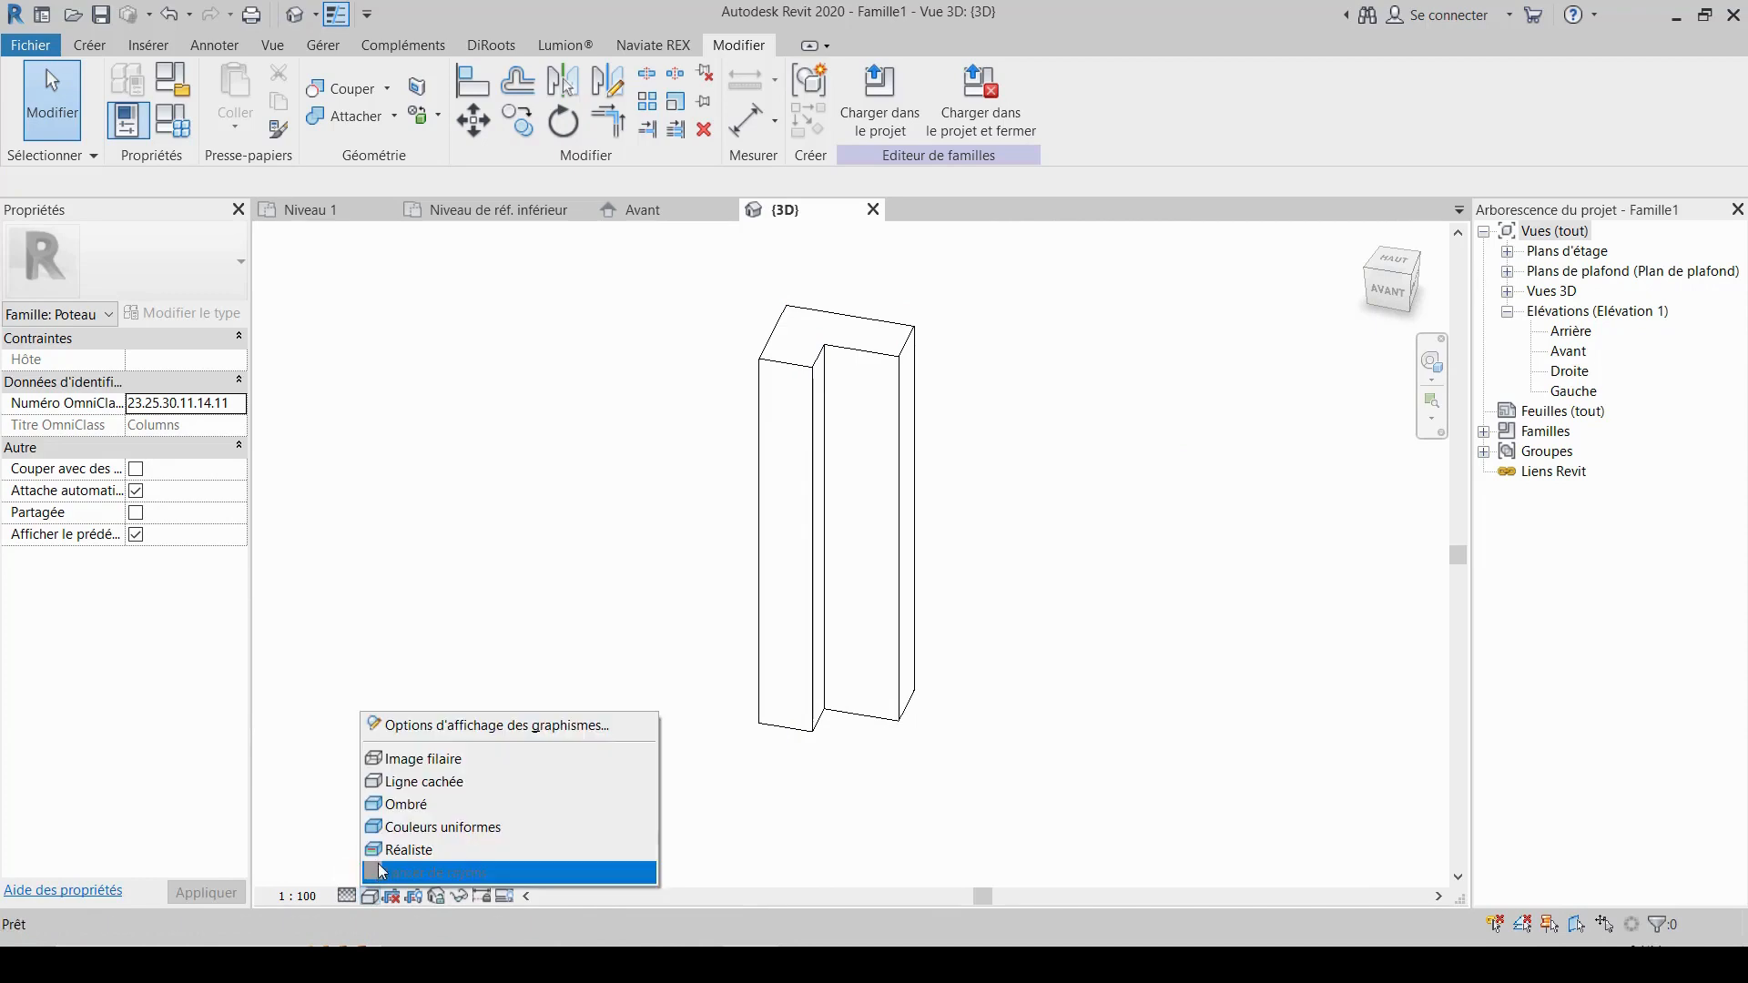
click(388, 846)
middle_drag(685, 708, 843, 522)
scroll(657, 482, up, 2)
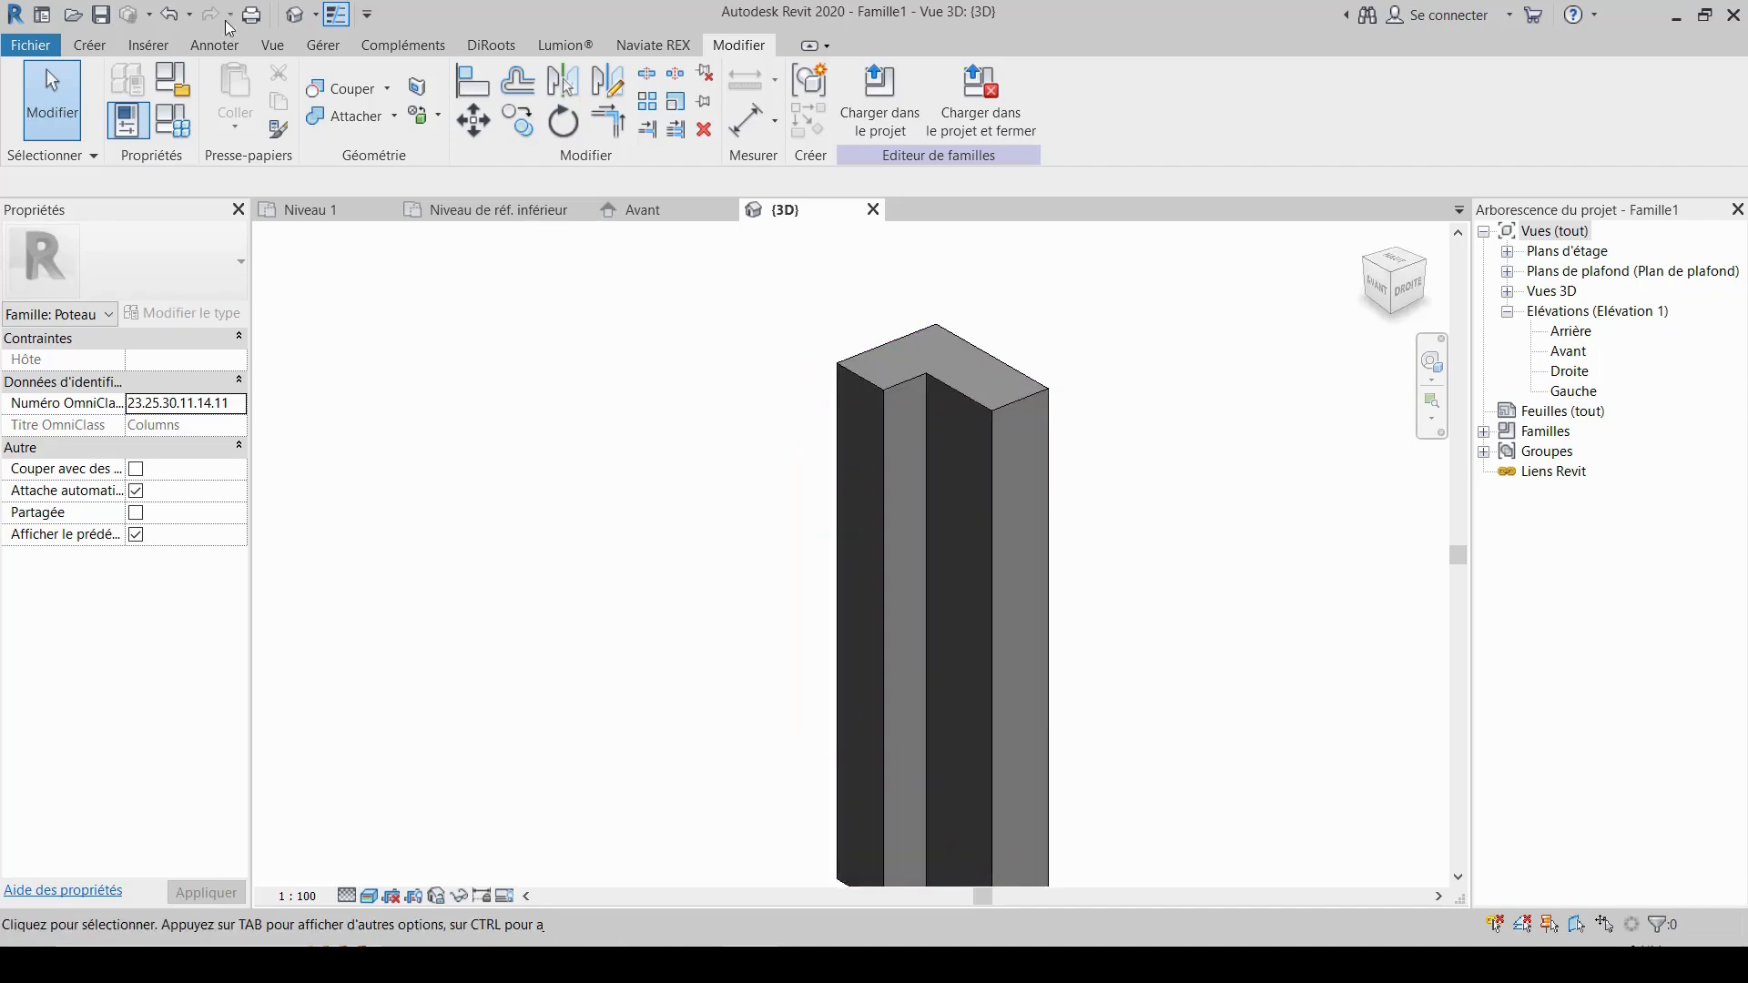
- Set the Longueur (L) parameter to 1500 in the family types and apply it to the column
click(173, 119)
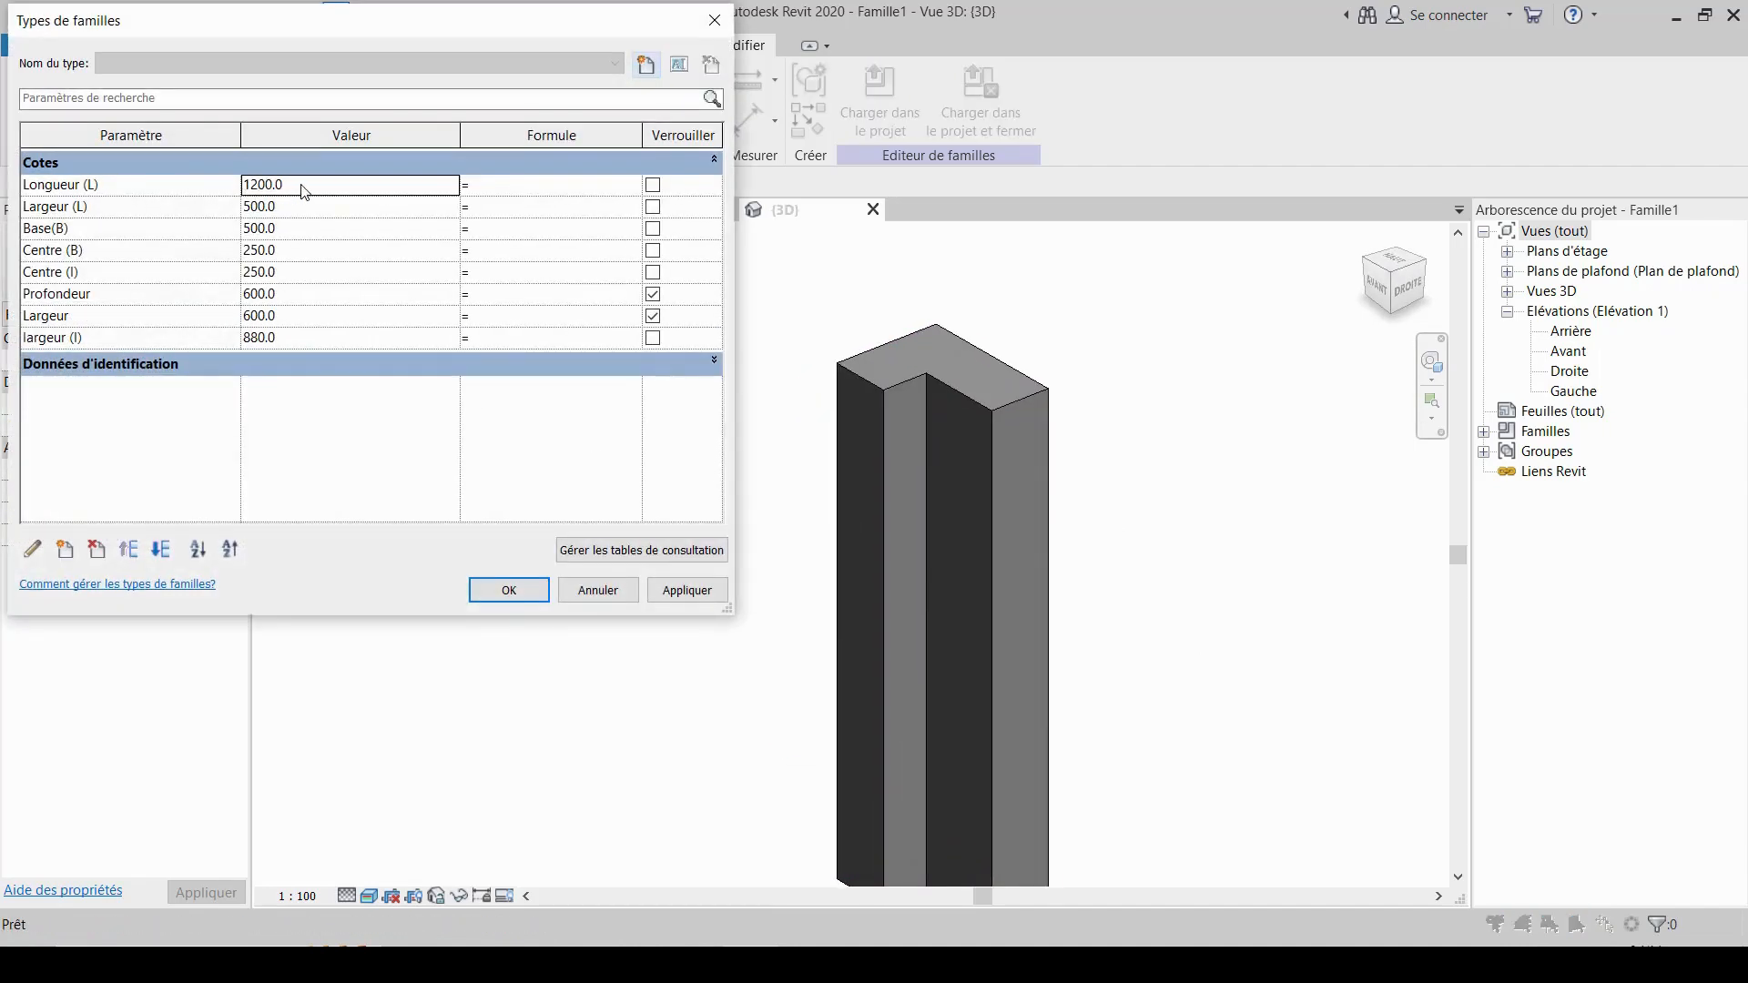
click(305, 191)
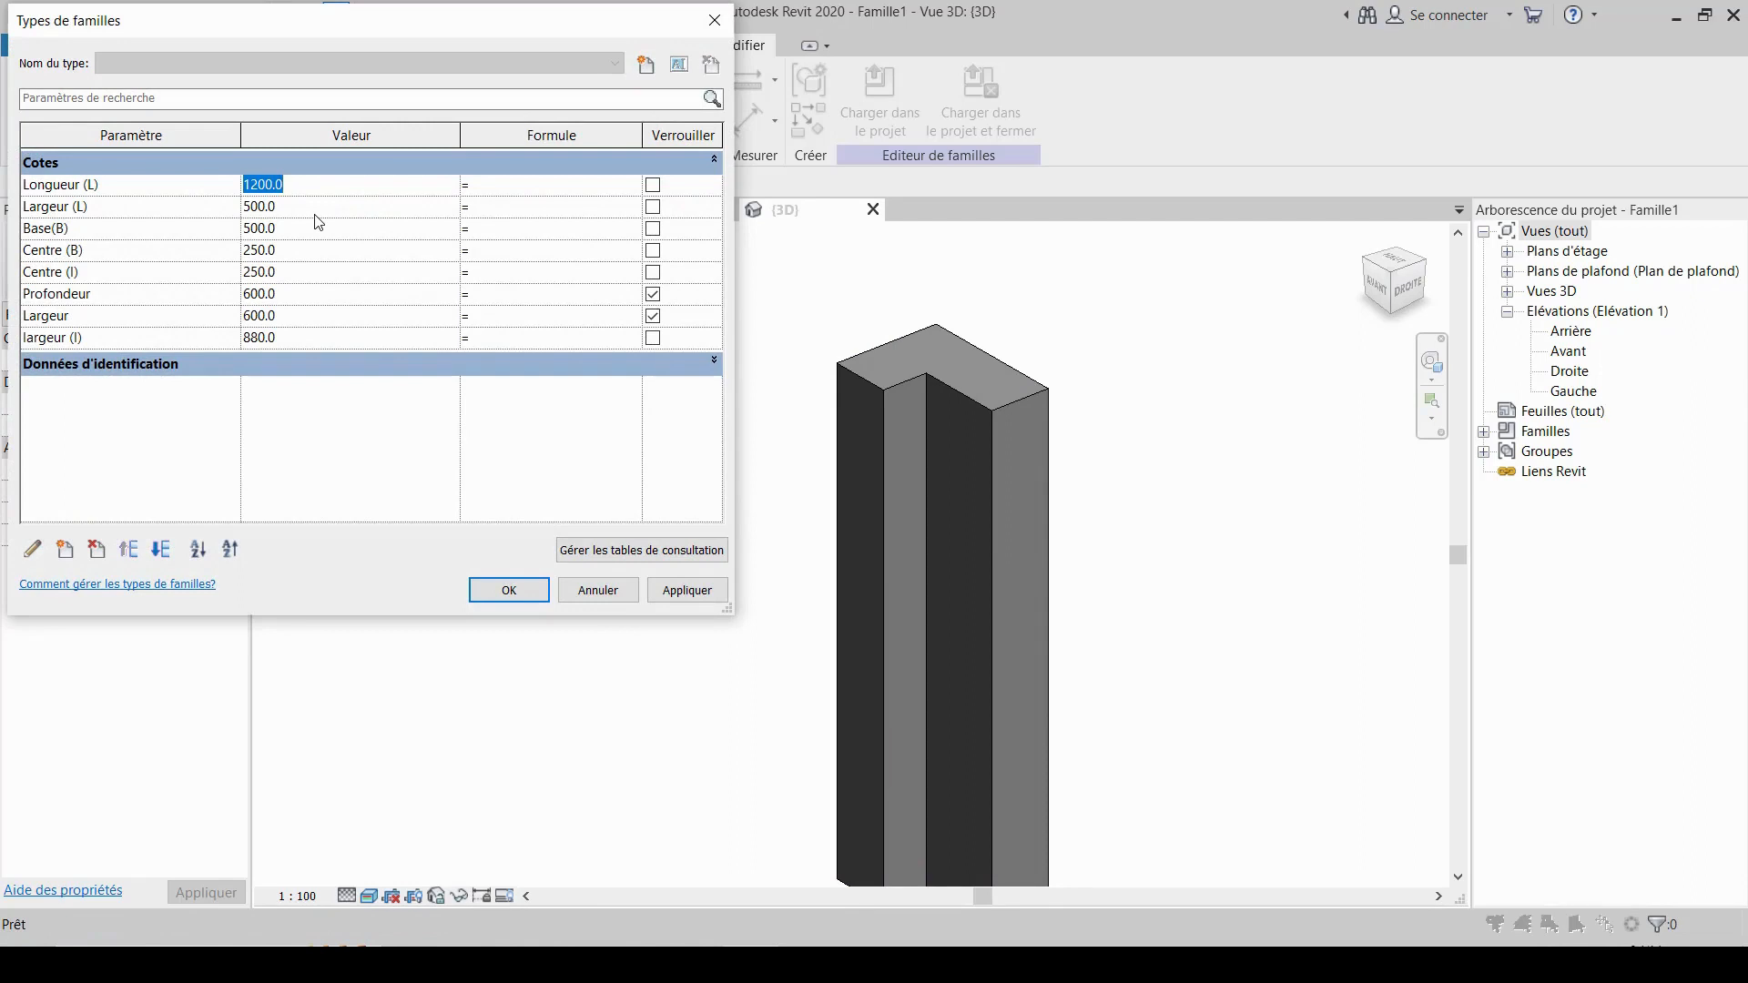
text(15)
key(Tab)
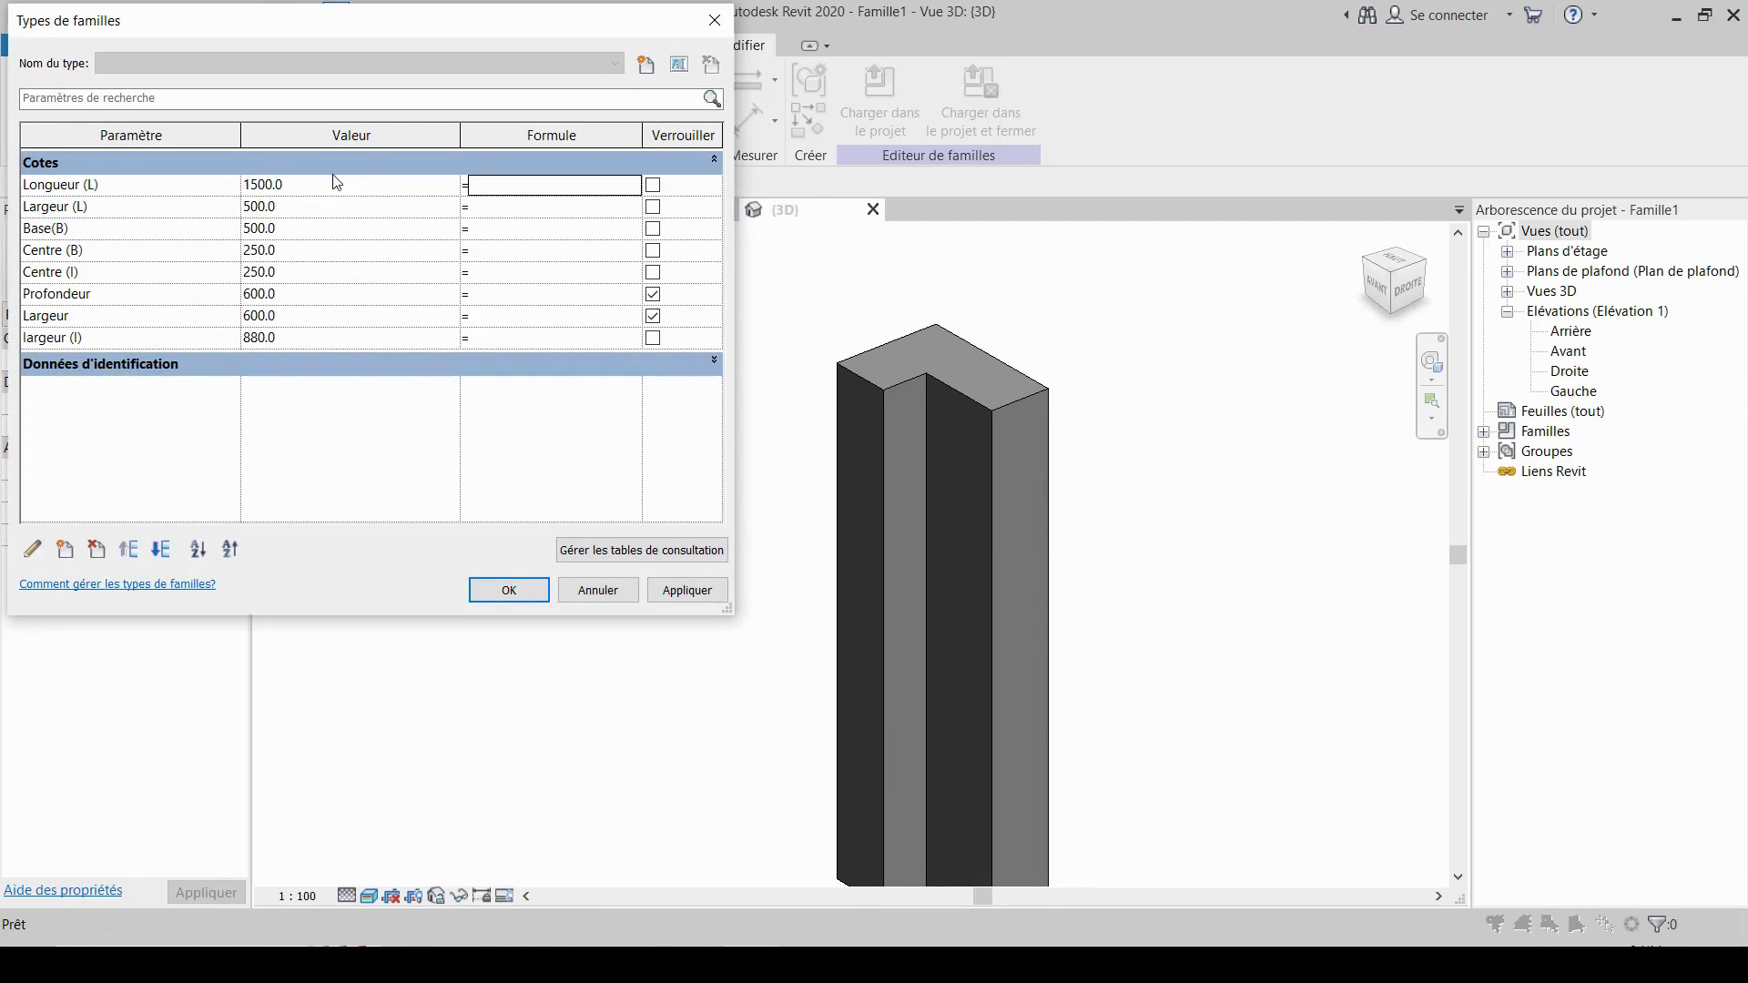
click(337, 182)
click(680, 589)
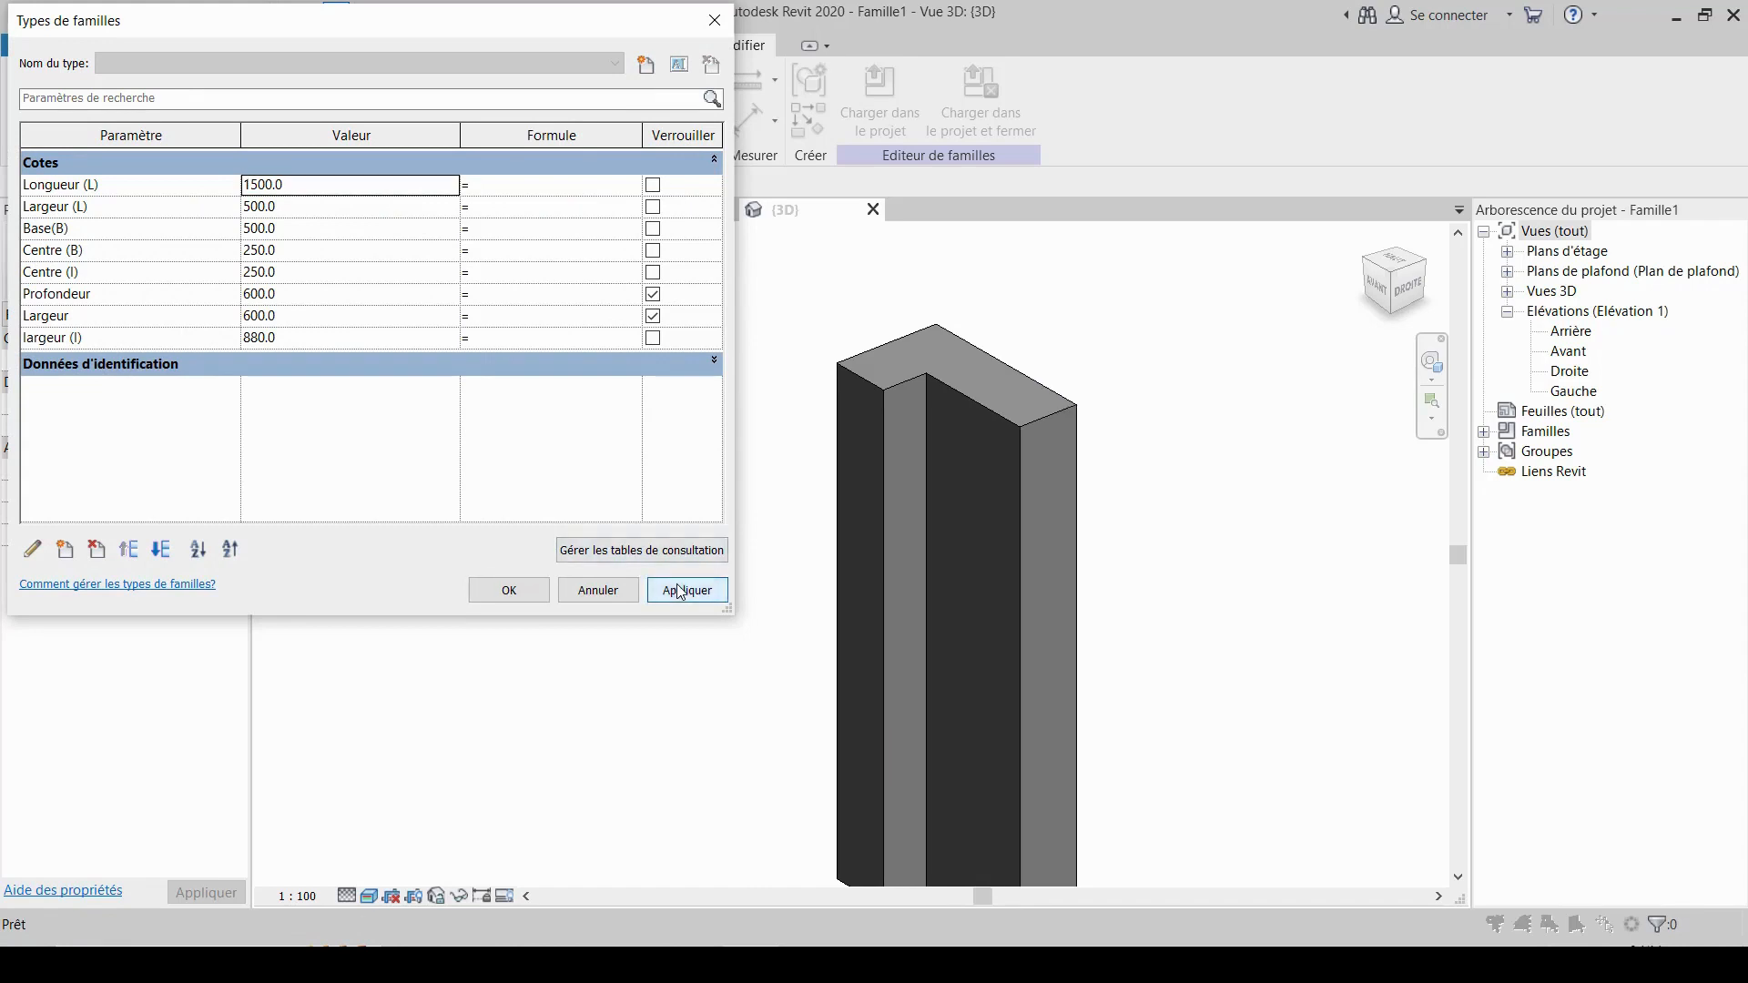
- Set the Base(B) parameter to 600 and apply it to the column
click(309, 235)
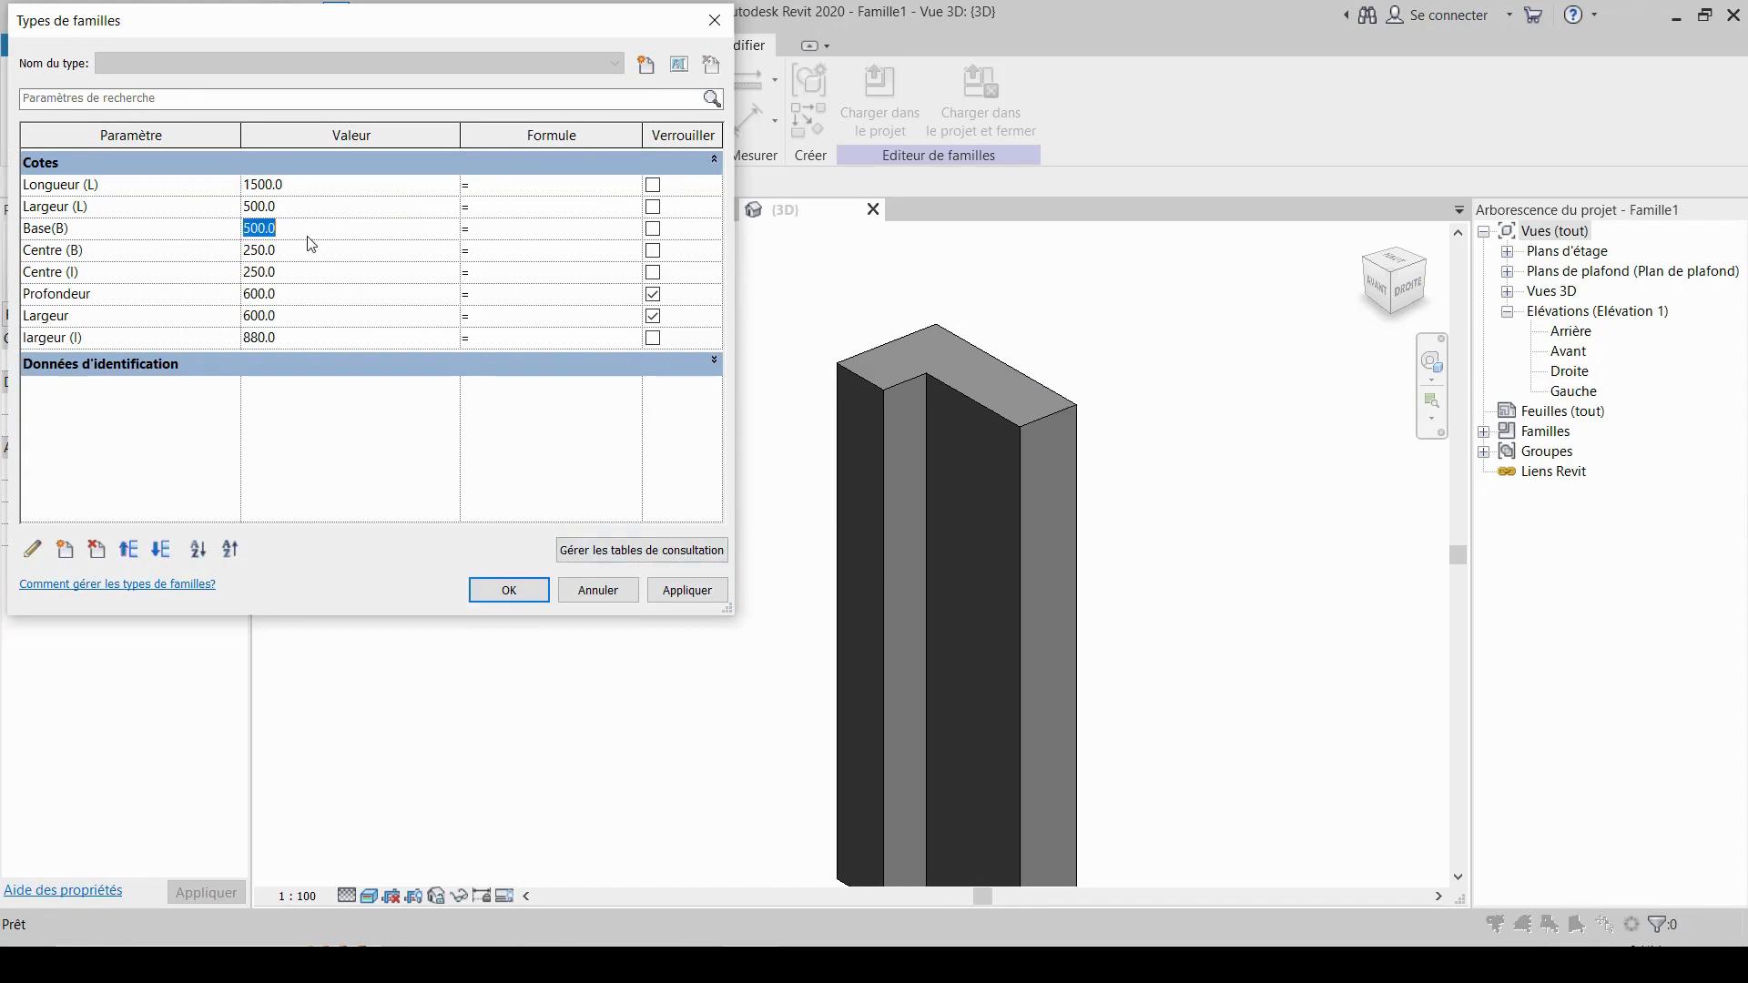
text(600)
click(673, 591)
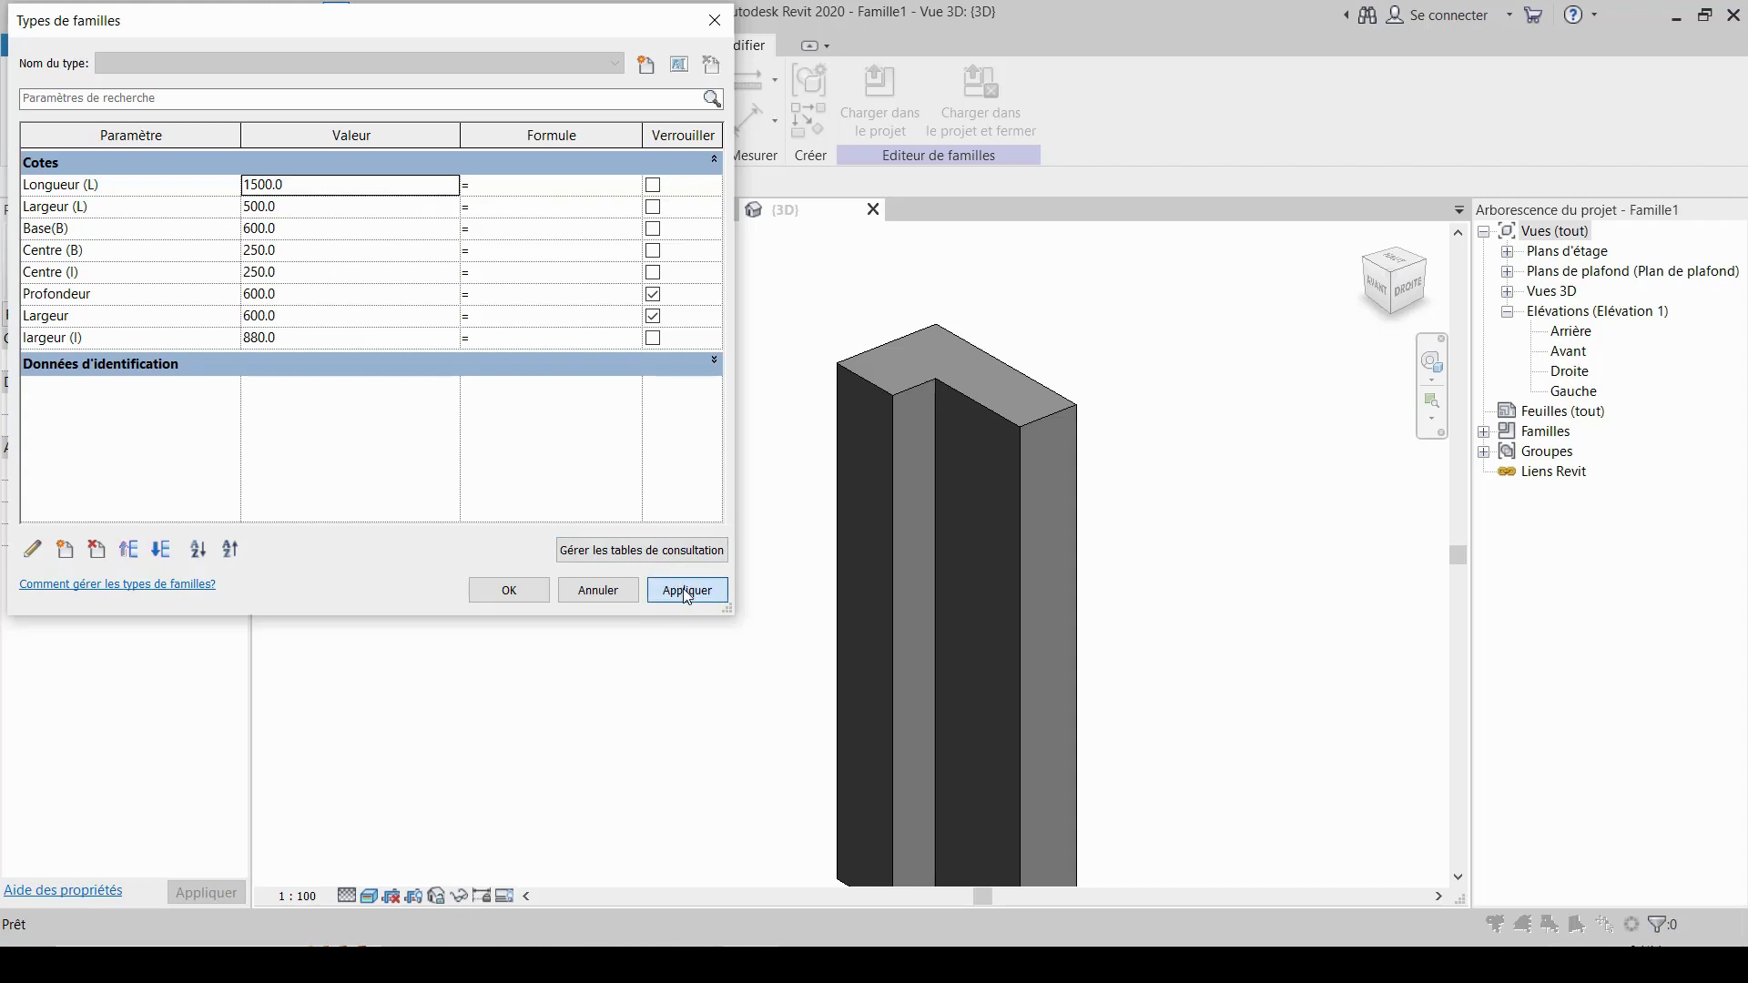
- Set both the Centre (B) and Centre (l) parameters to 300 and apply them
click(295, 255)
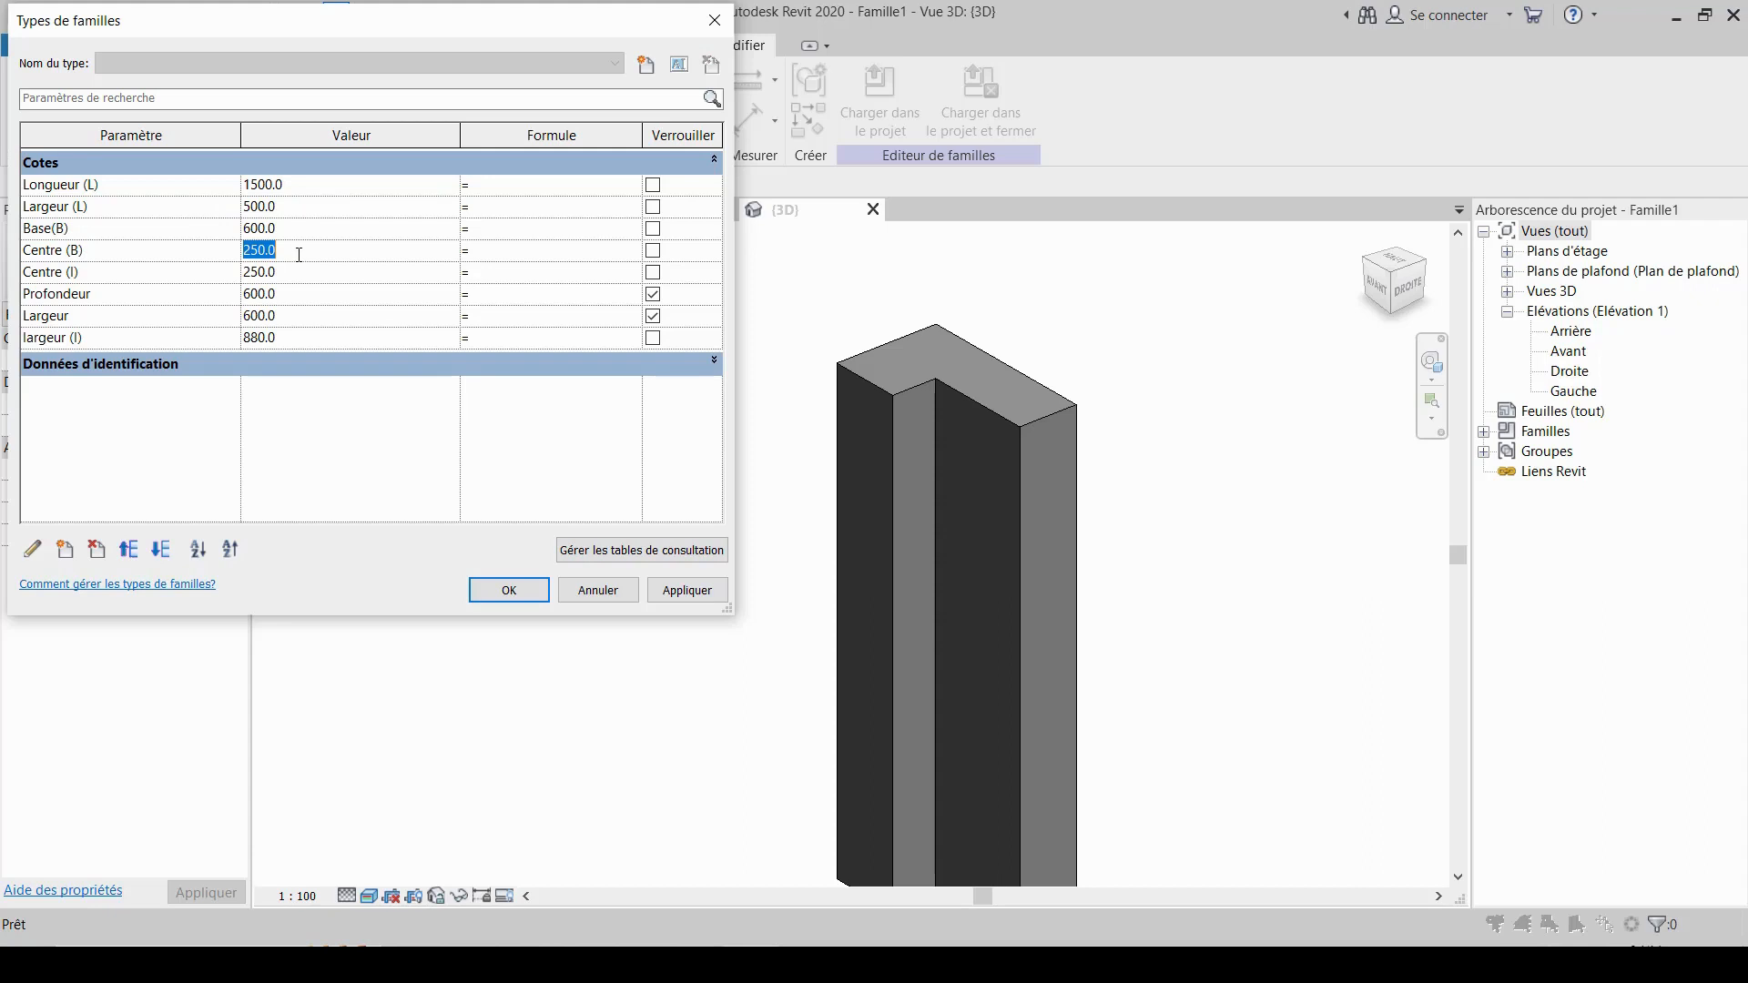
text(300)
click(295, 273)
text(3)
click(672, 590)
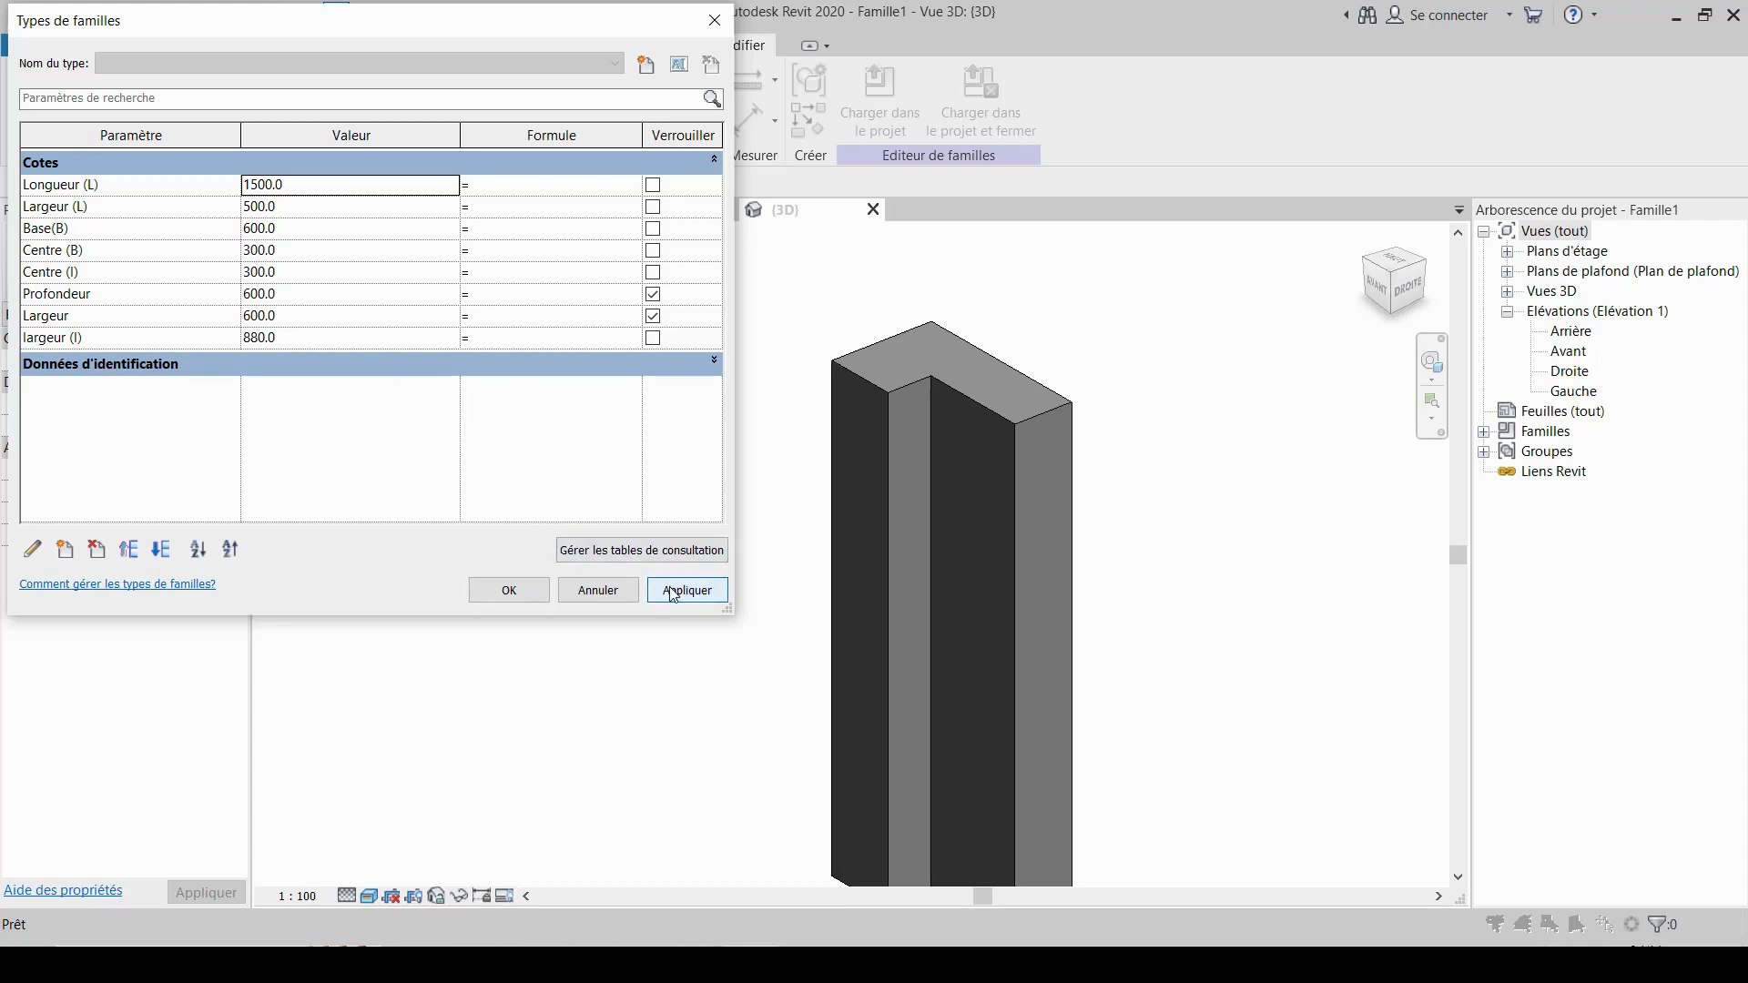
- Set the Largeur (L) parameter to 600 and apply it to the column
click(316, 214)
text(6)
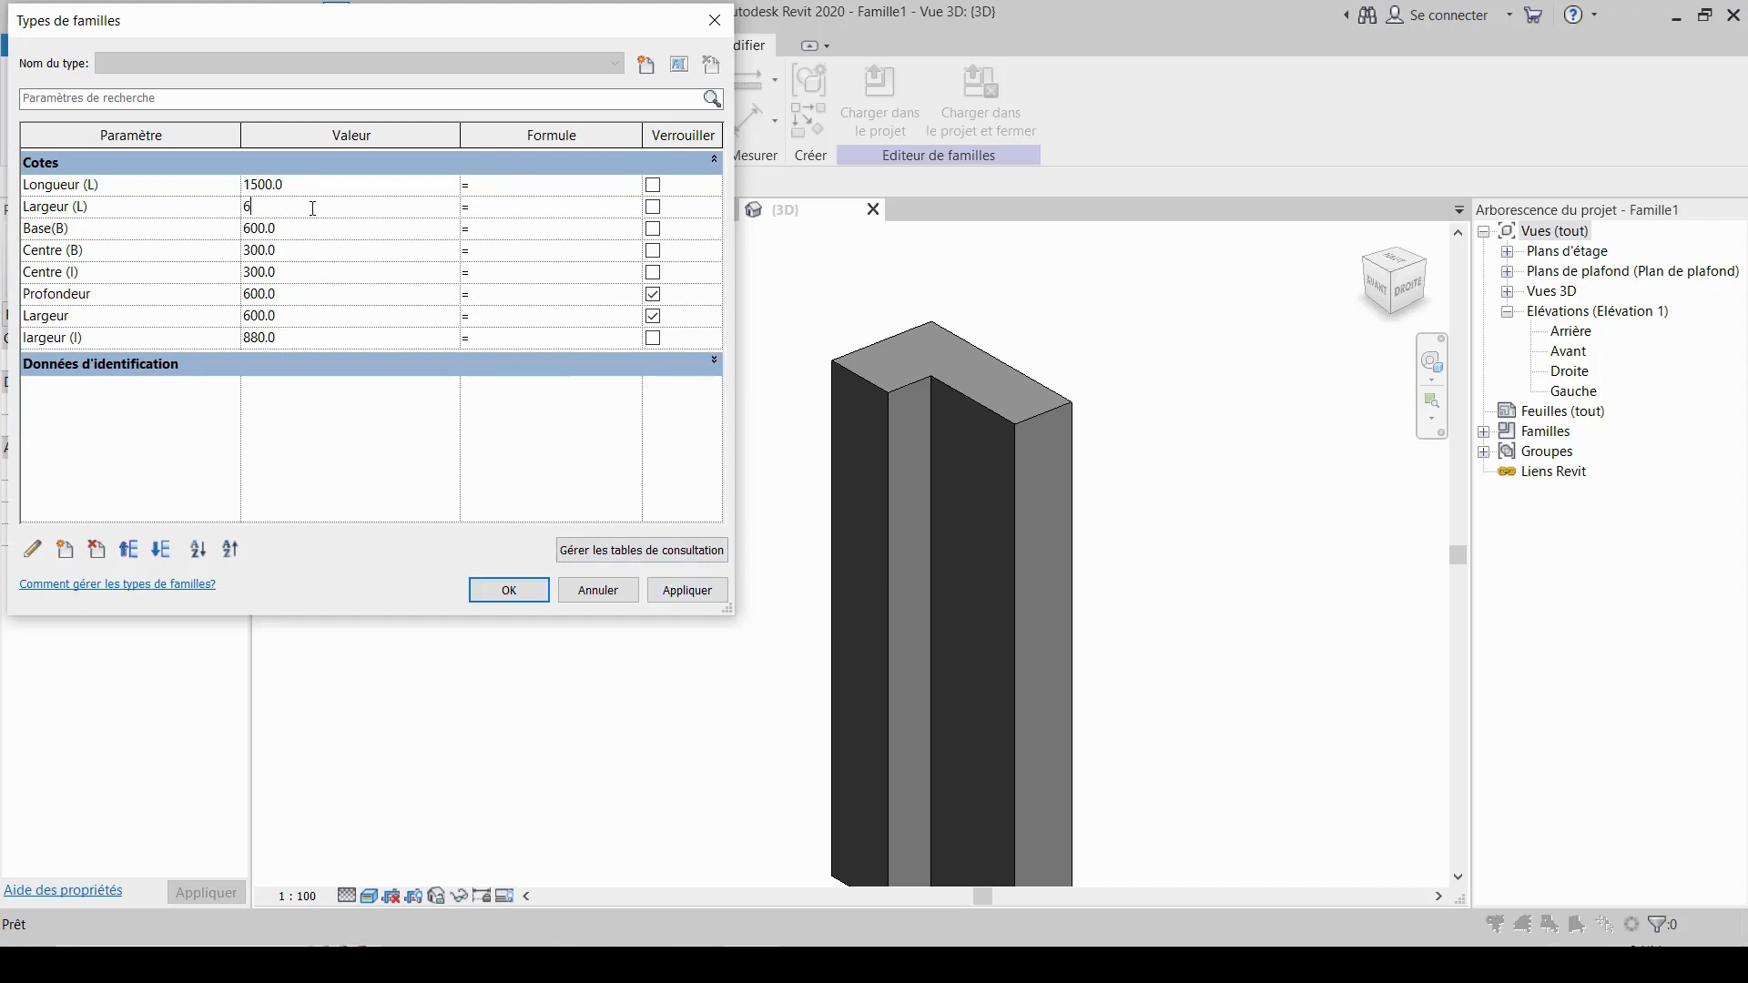
text(00)
click(687, 590)
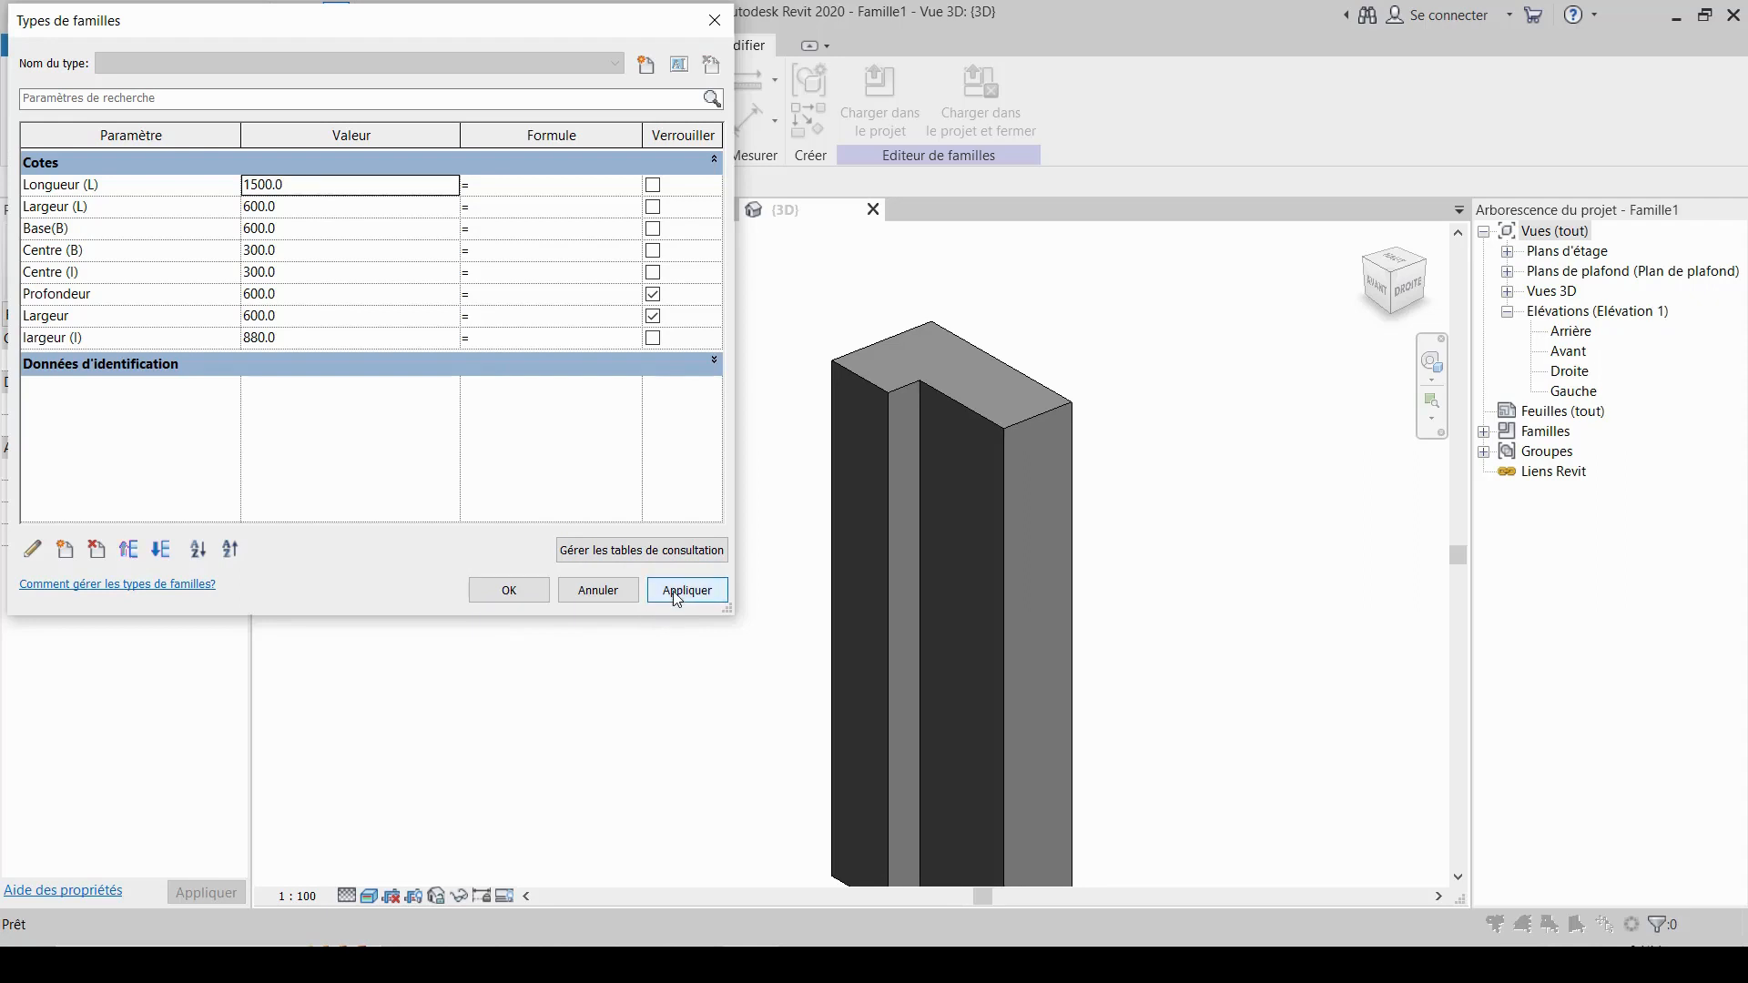
- Set the lowercase largeur (l) parameter to 900 and apply it to the column
click(298, 337)
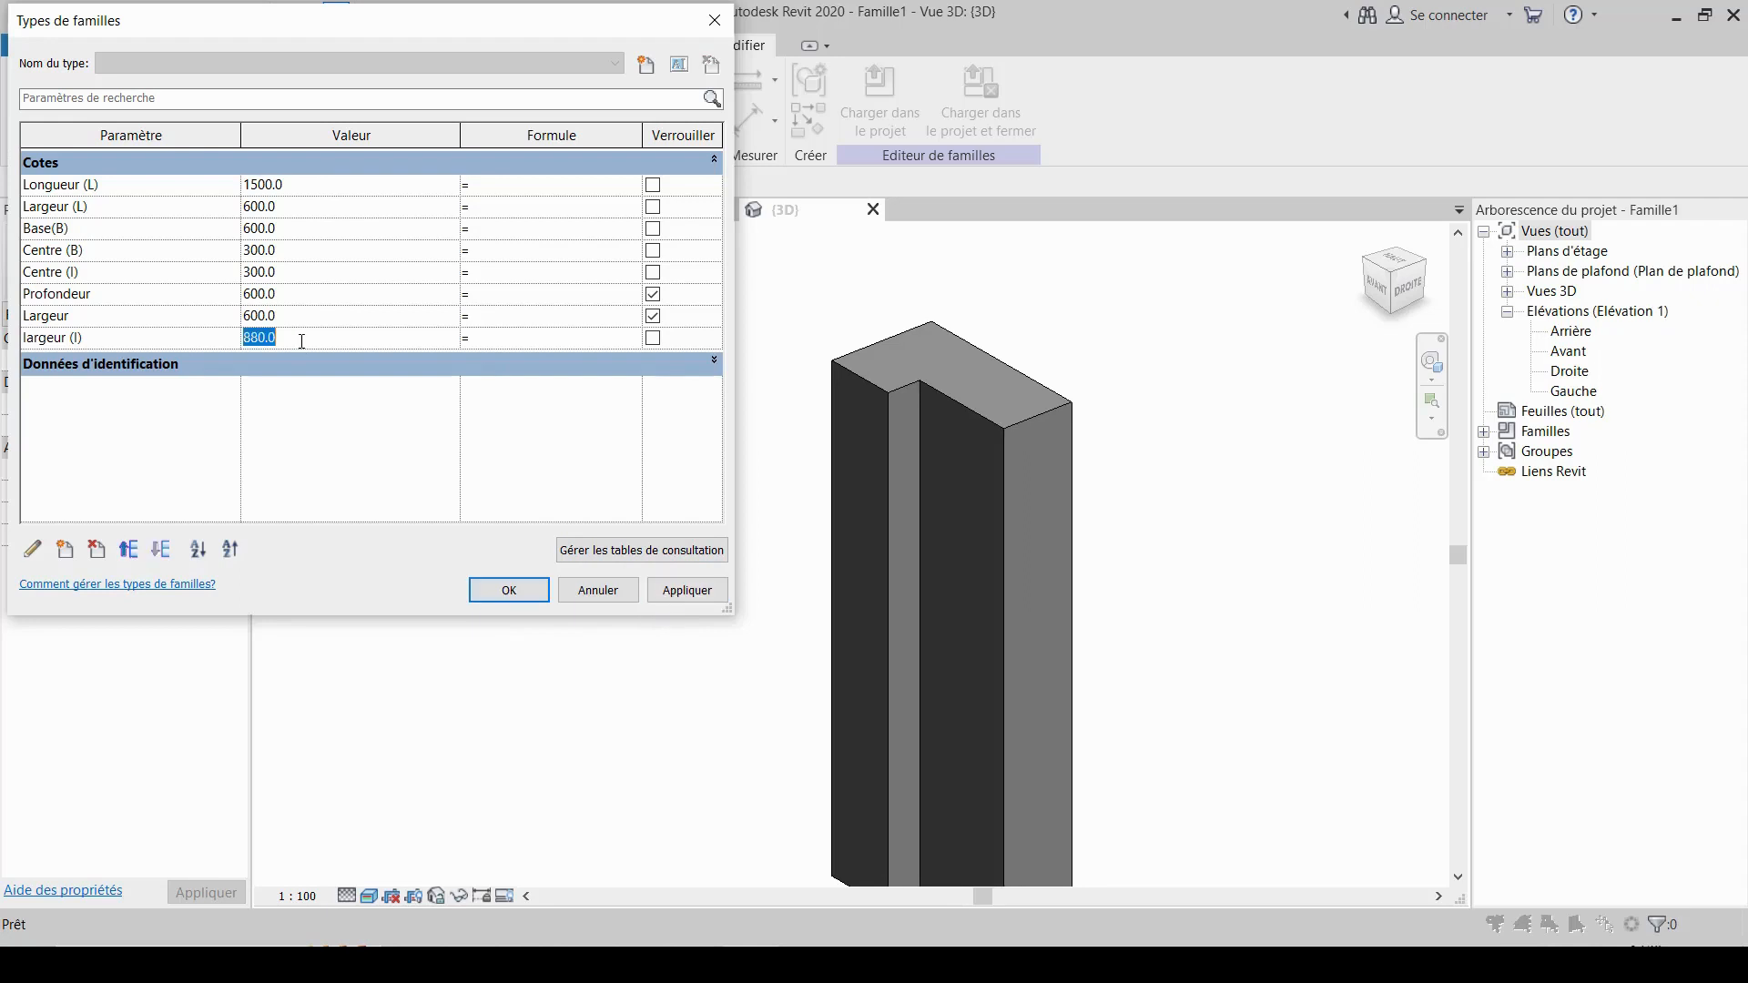
text(900)
click(664, 590)
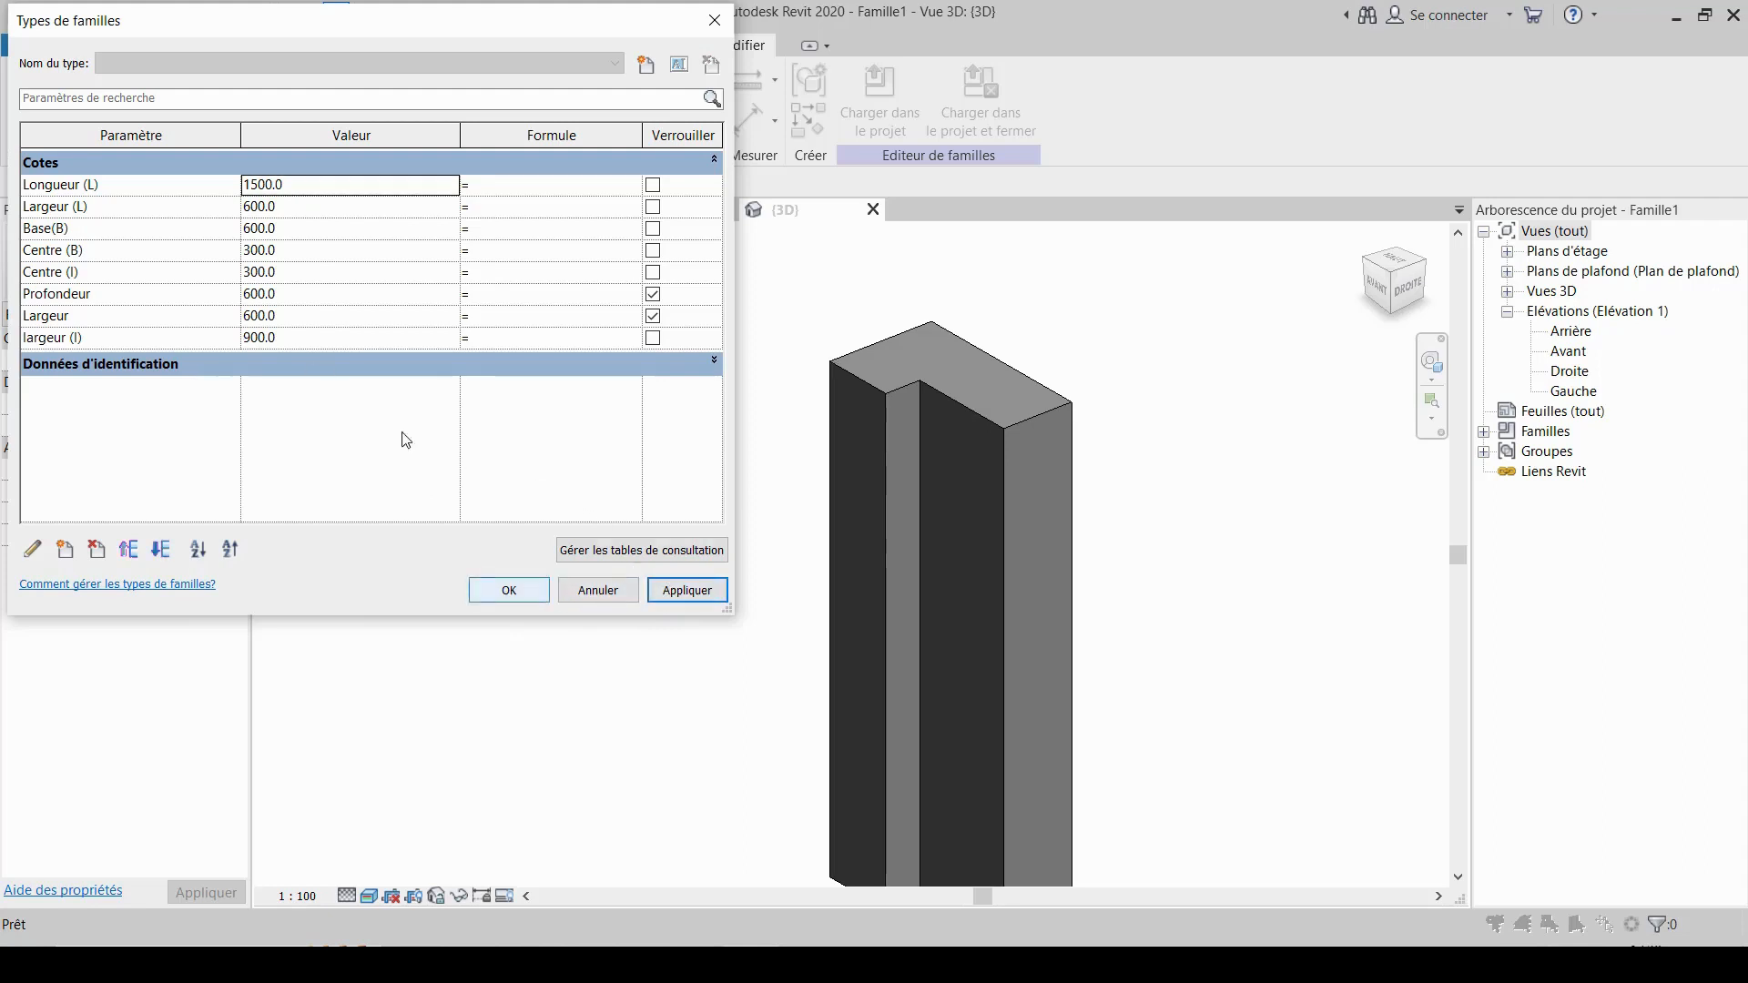
- Set the lowercase largeur (l) parameter to 950, apply it and accept the family type values
click(294, 338)
click(260, 338)
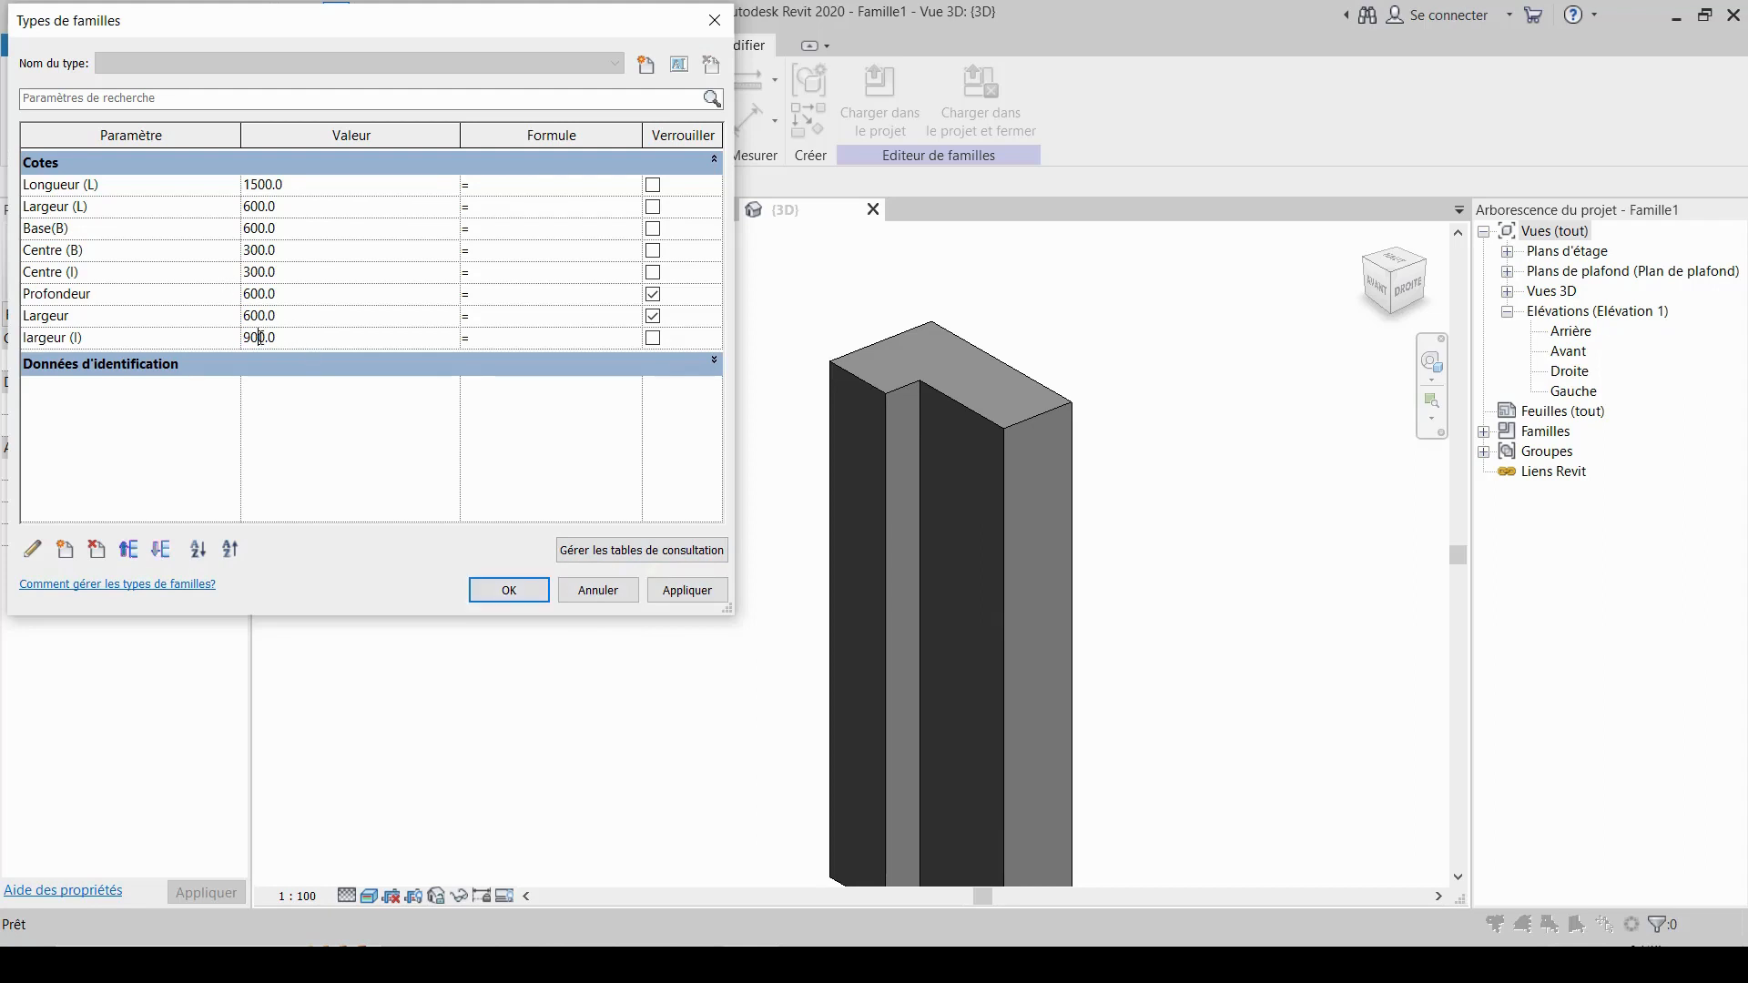
key(BackSpace)
text(5)
click(689, 591)
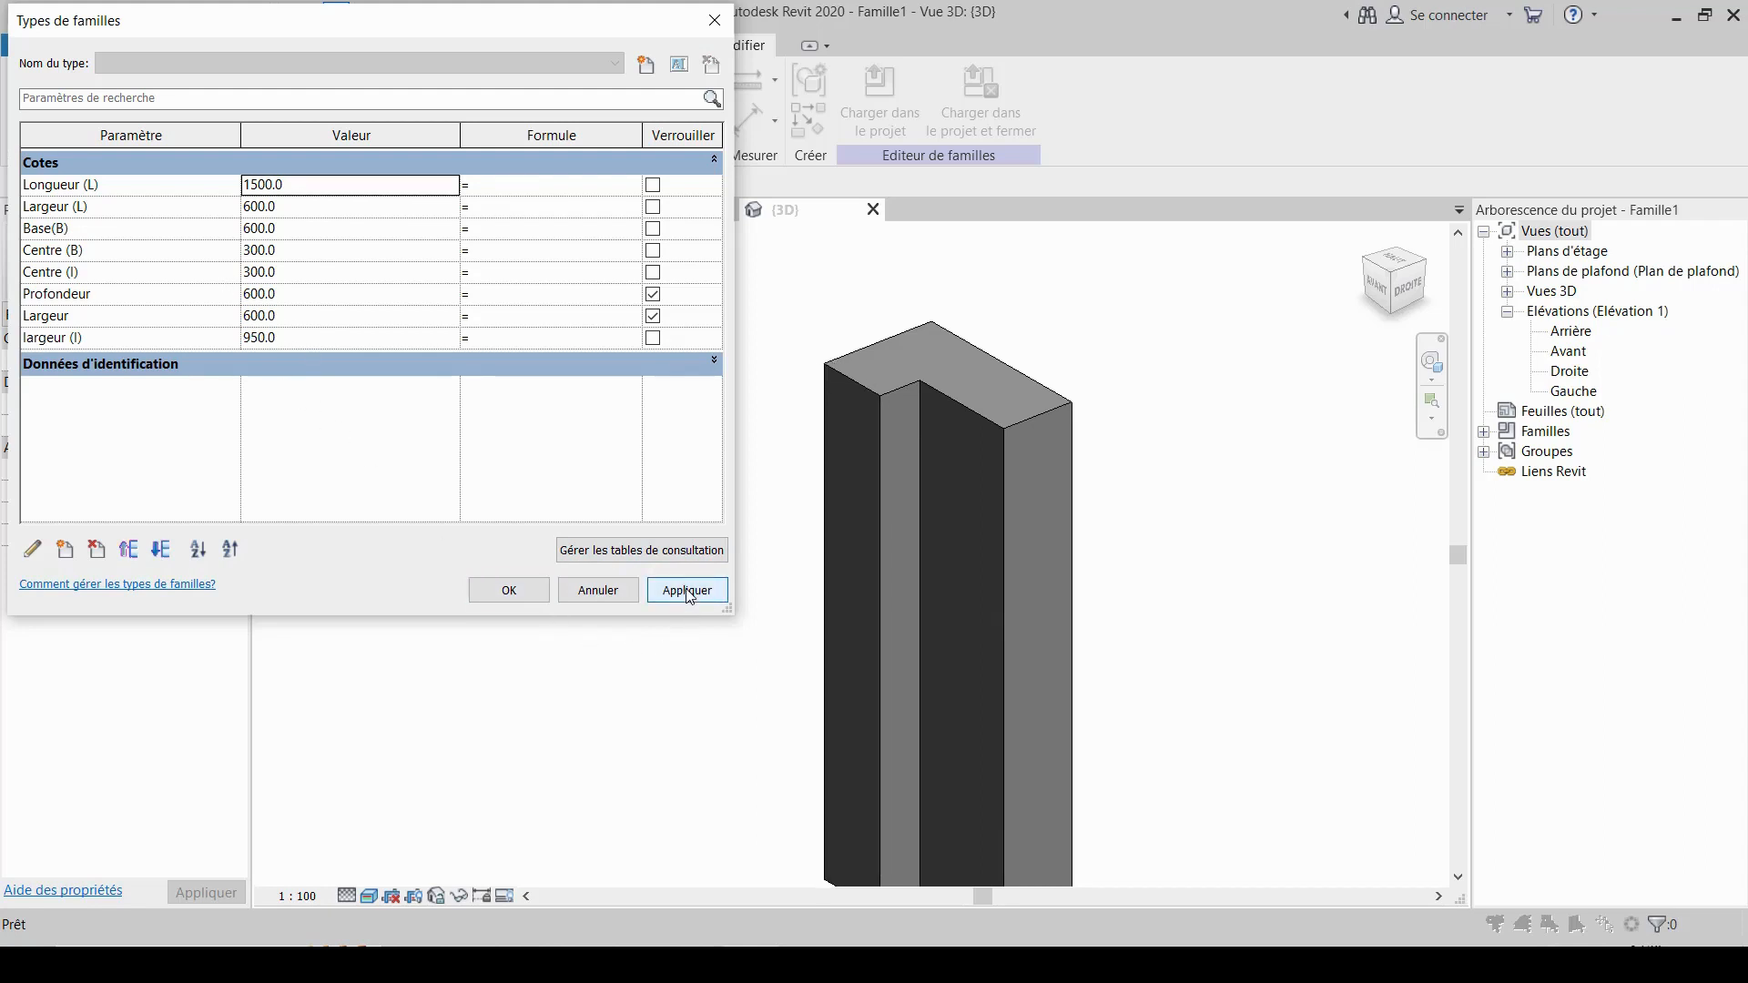
click(515, 591)
- Examine the resized L-shaped column from the front, back and sides in the 3D view
scroll(753, 397, down, 2)
shift+middle_drag(722, 504, 679, 507)
click(932, 488)
shift+middle_drag(932, 488, 995, 546)
key(Escape)
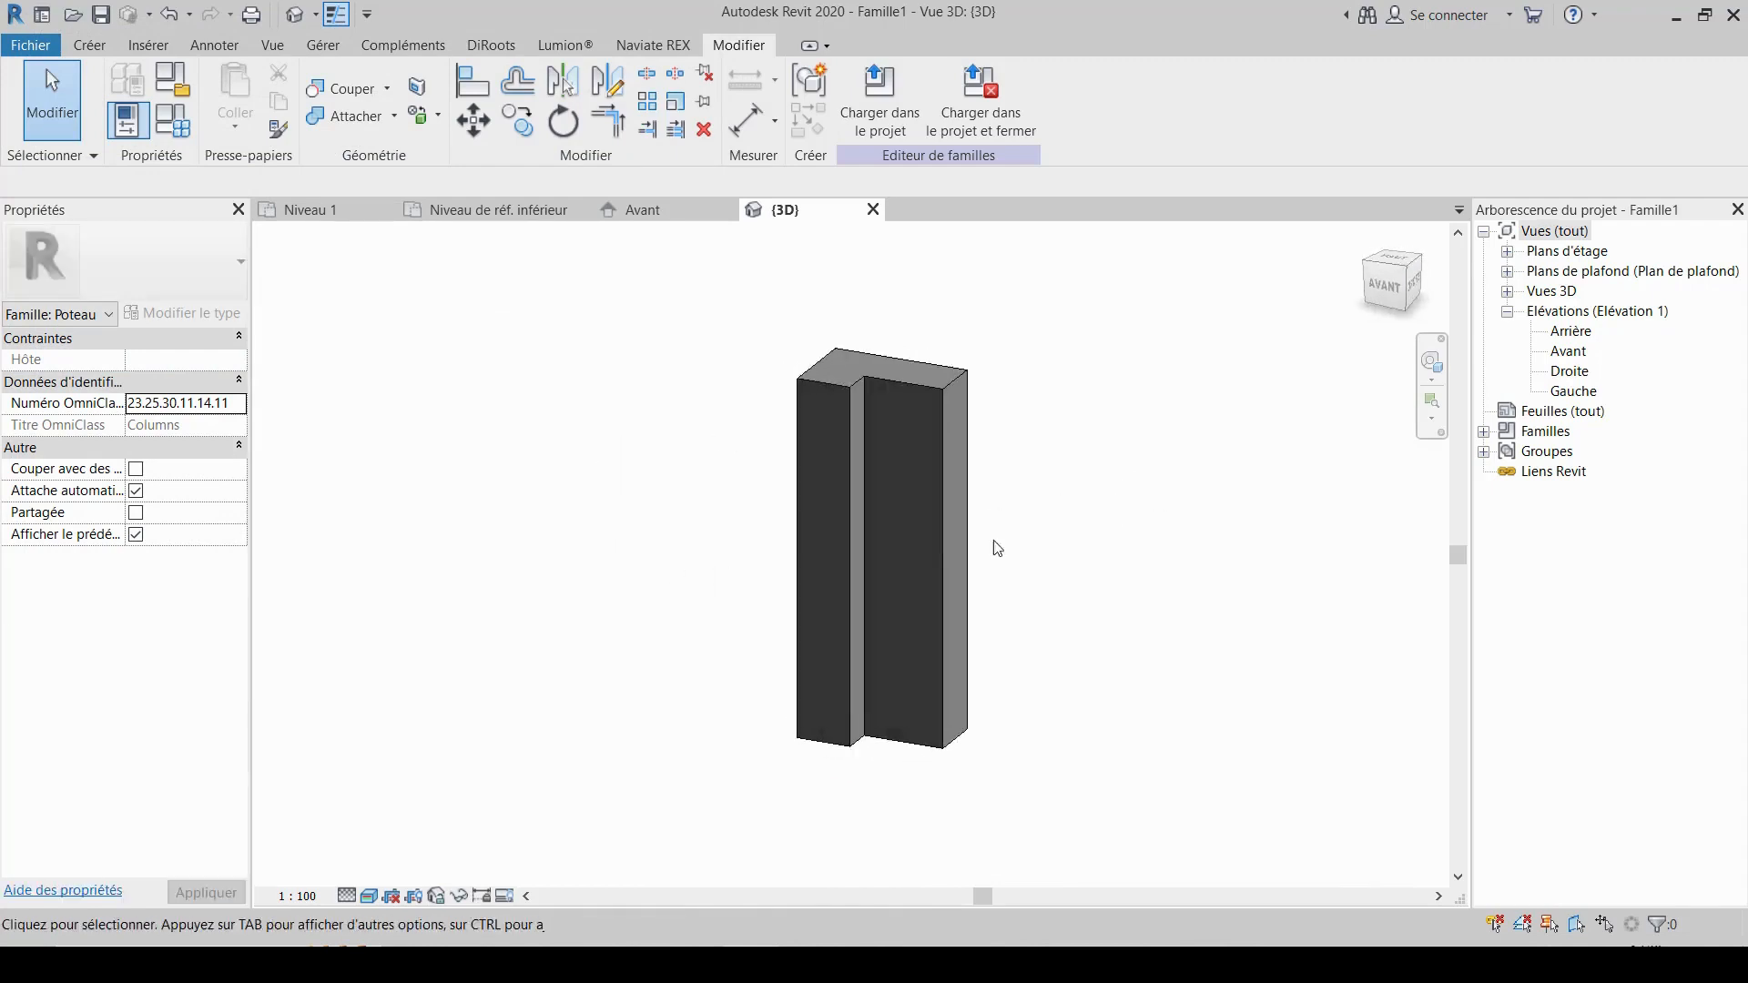
shift+middle_drag(862, 507, 668, 632)
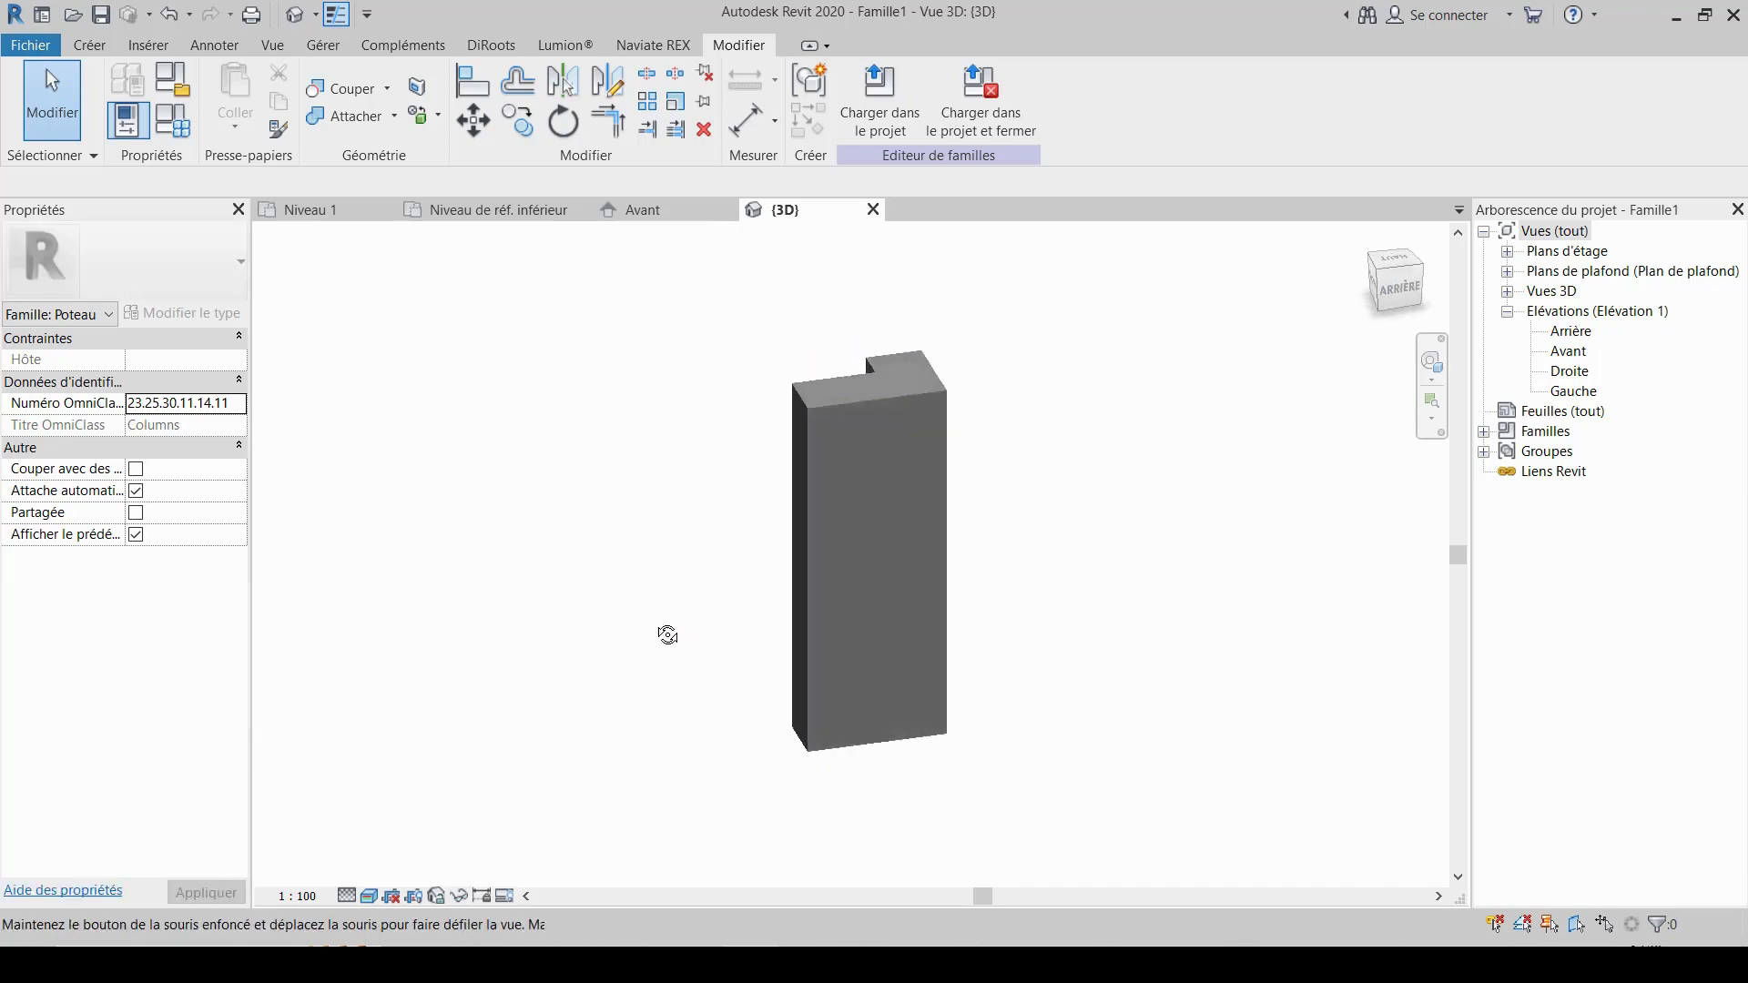
shift+middle_drag(1149, 614, 499, 544)
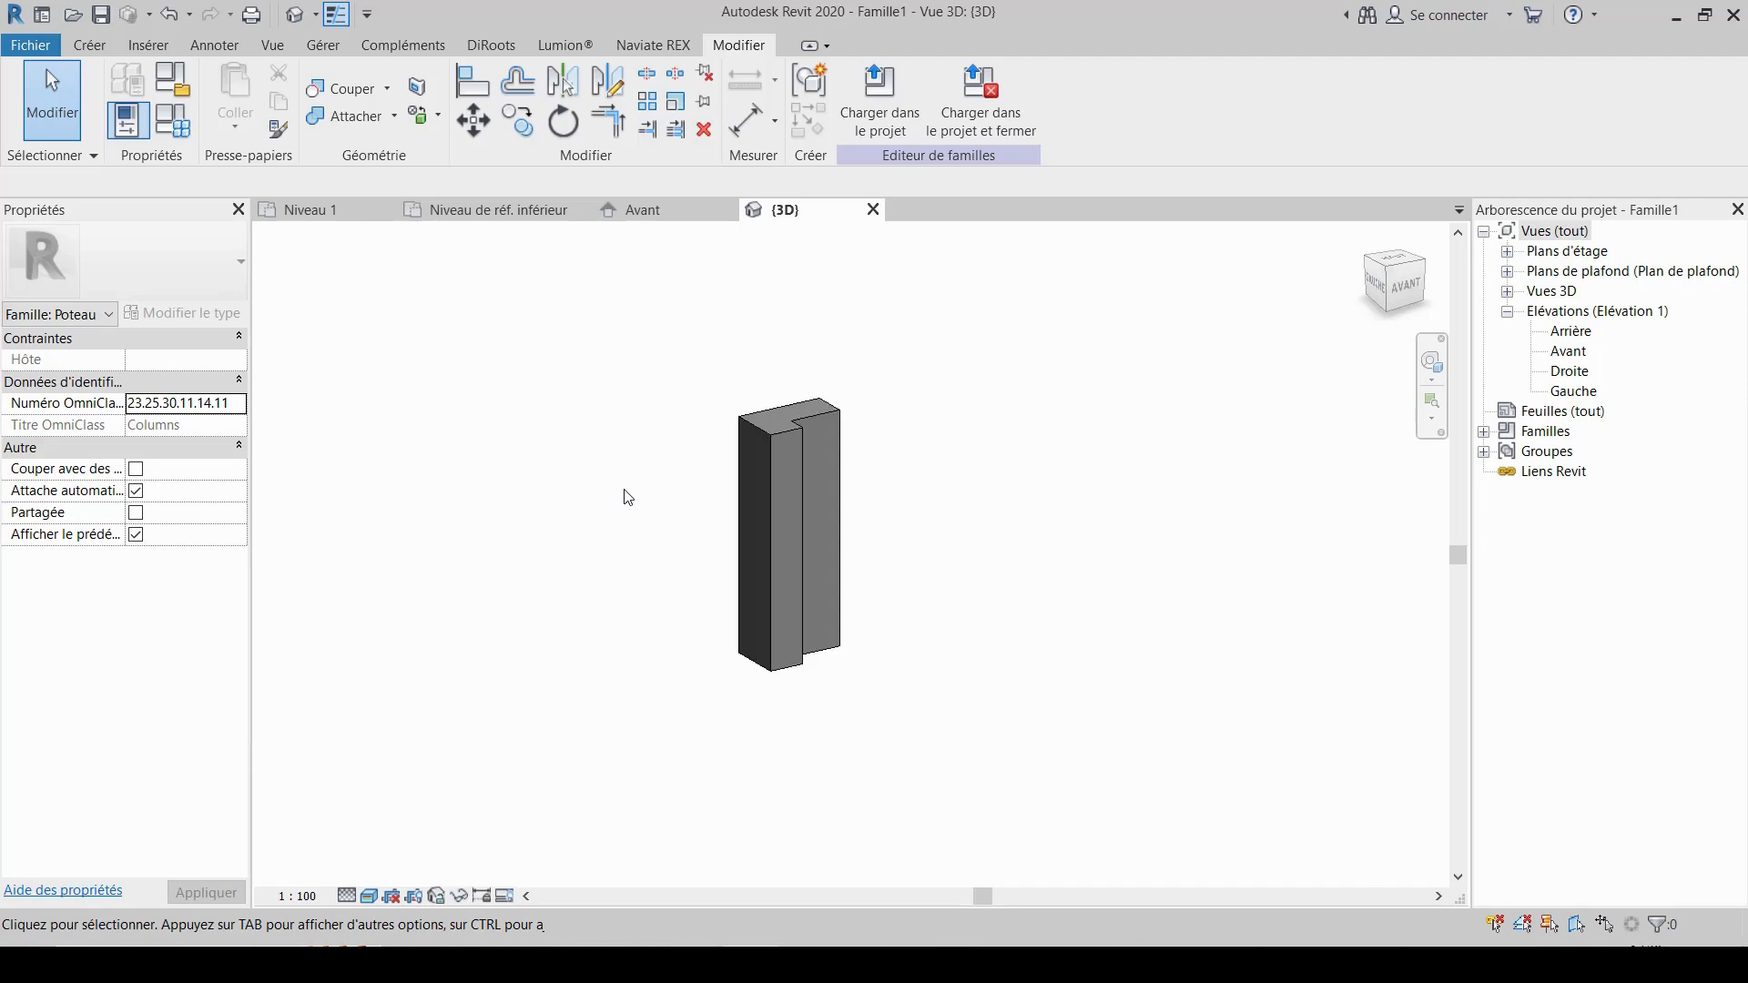
middle_drag(625, 507, 737, 519)
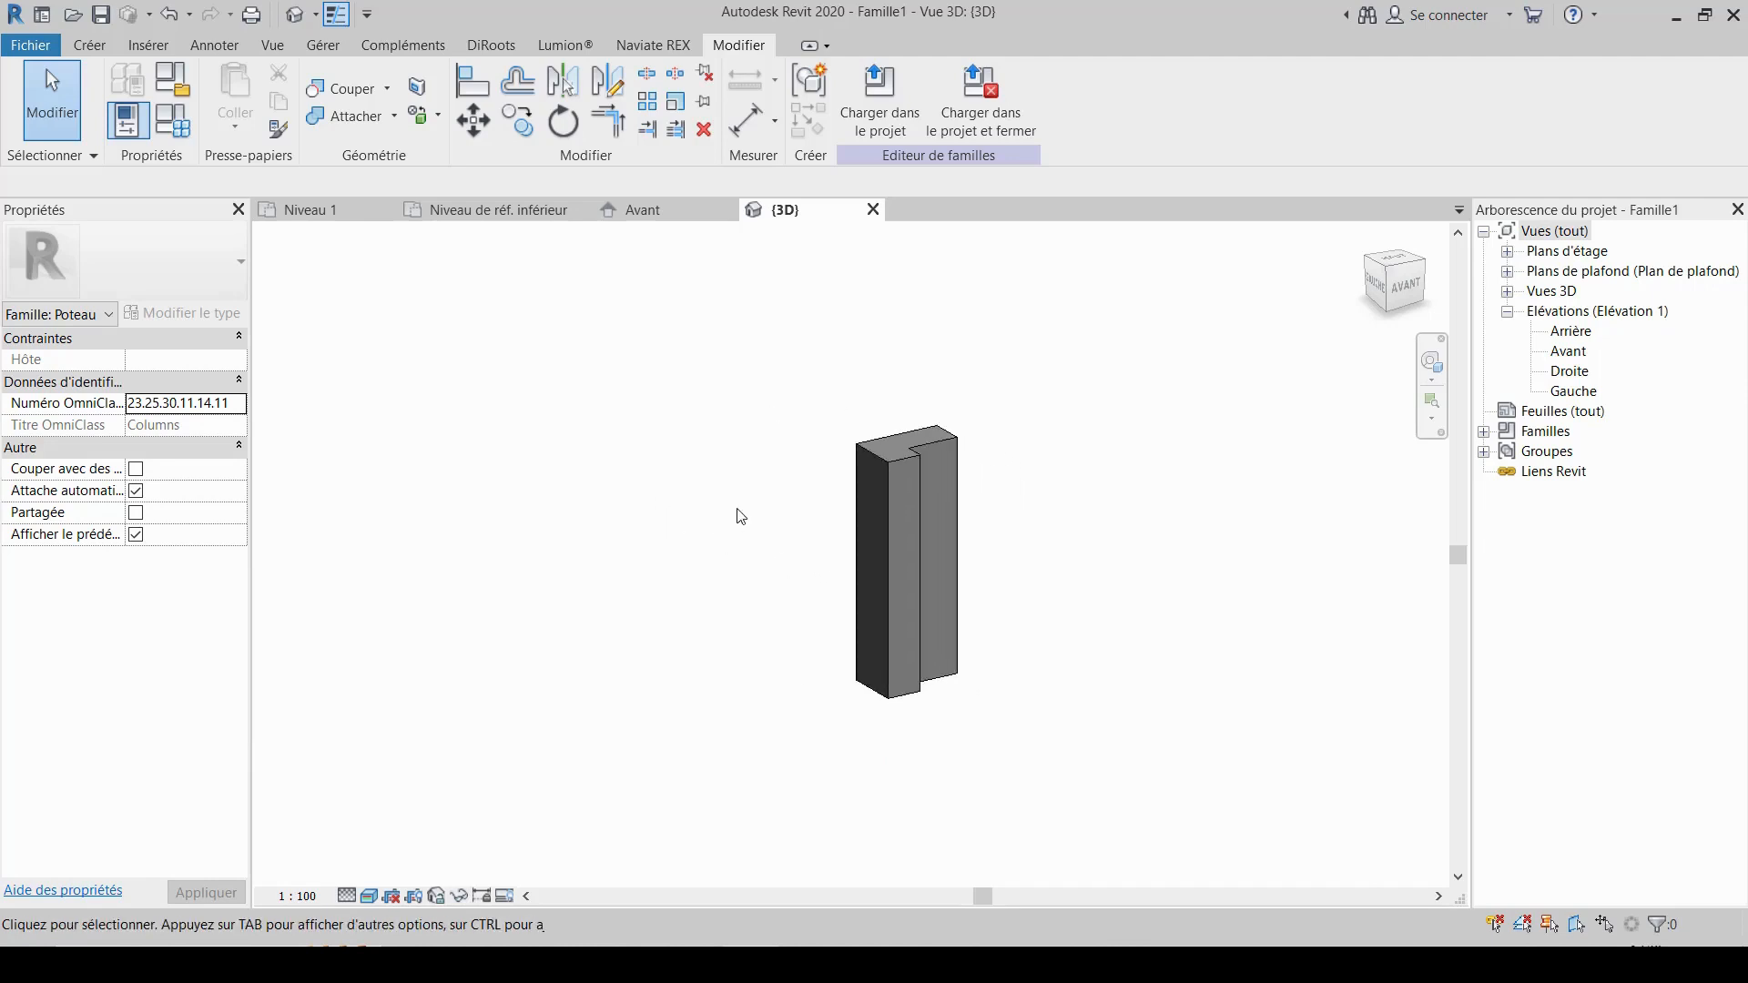
- Save the family as "Poteau en L du centre commercial" in the Centre Commercial folder and load it into the project
click(101, 14)
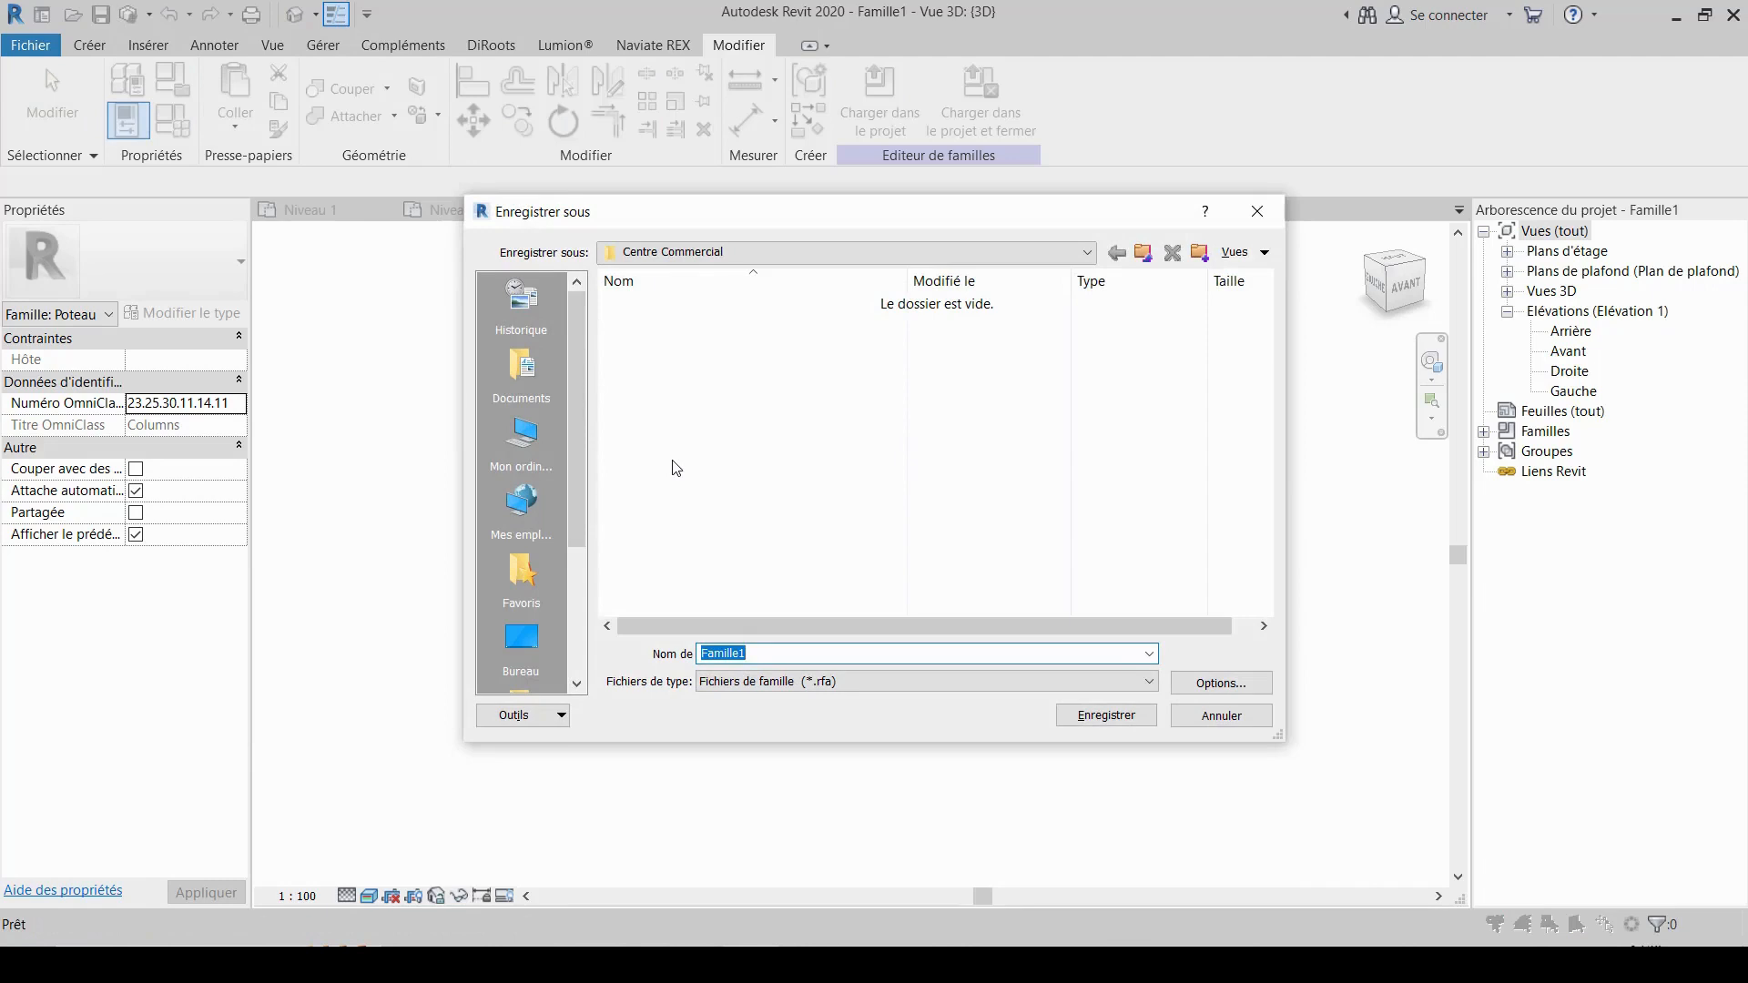
text(Poteau en)
key(Tab)
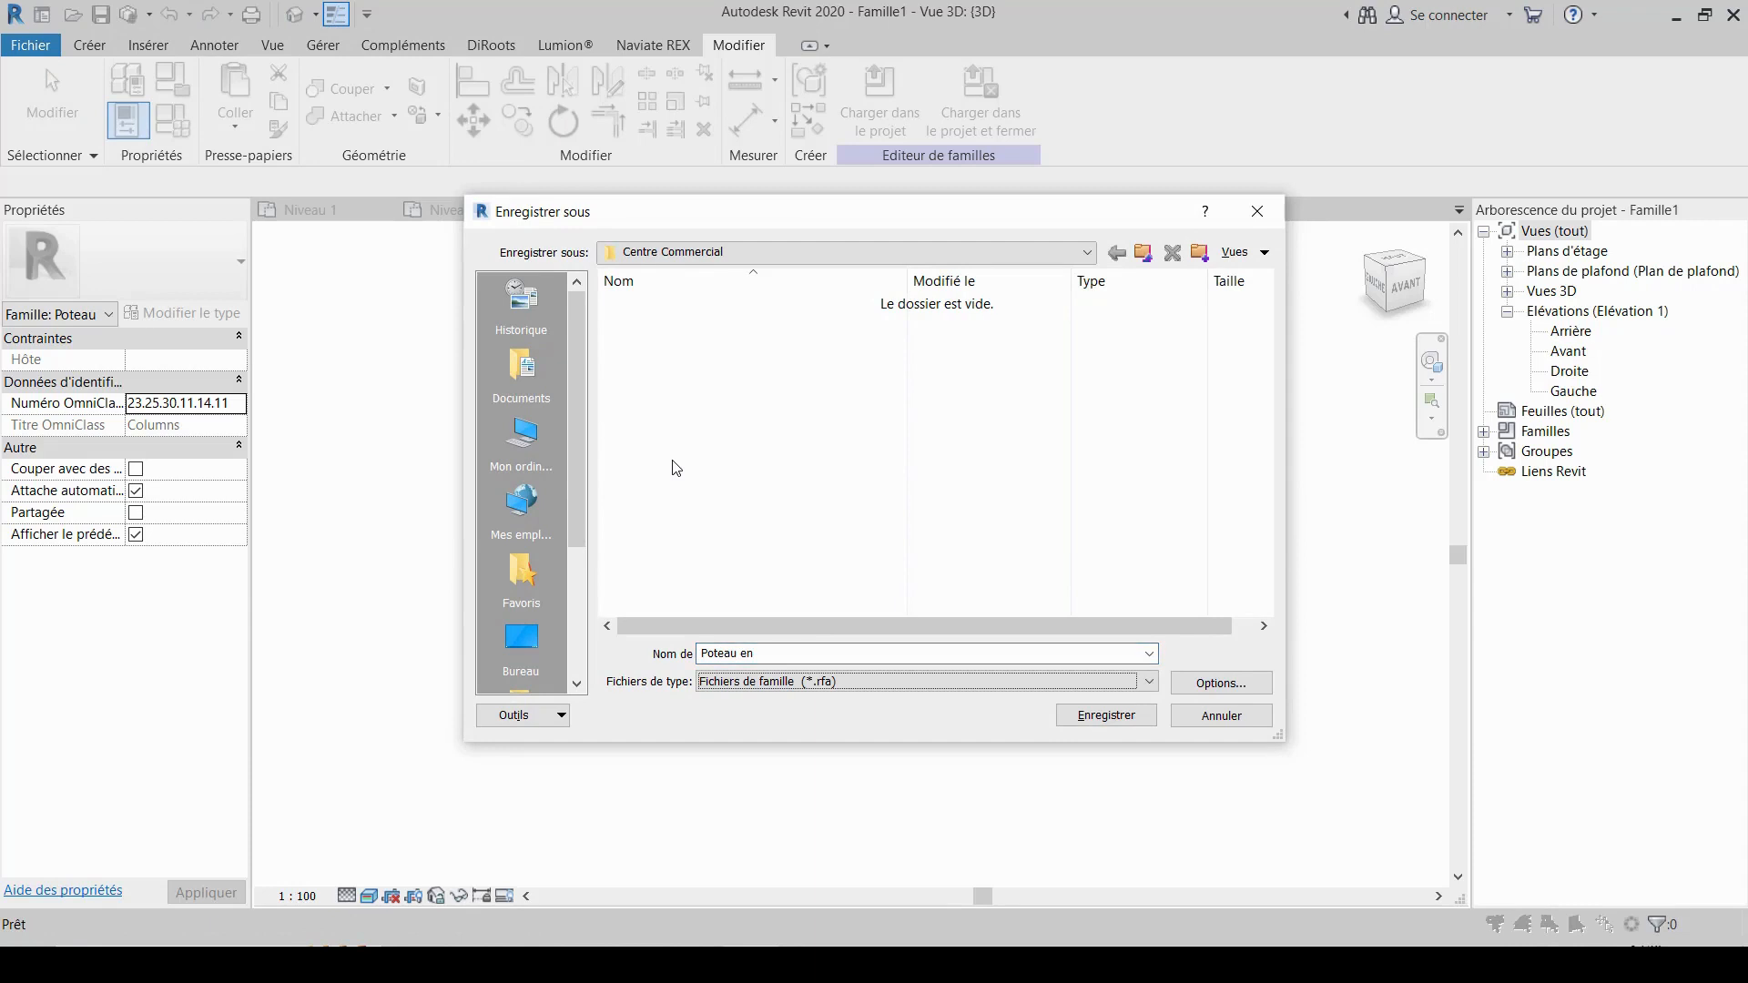
click(835, 655)
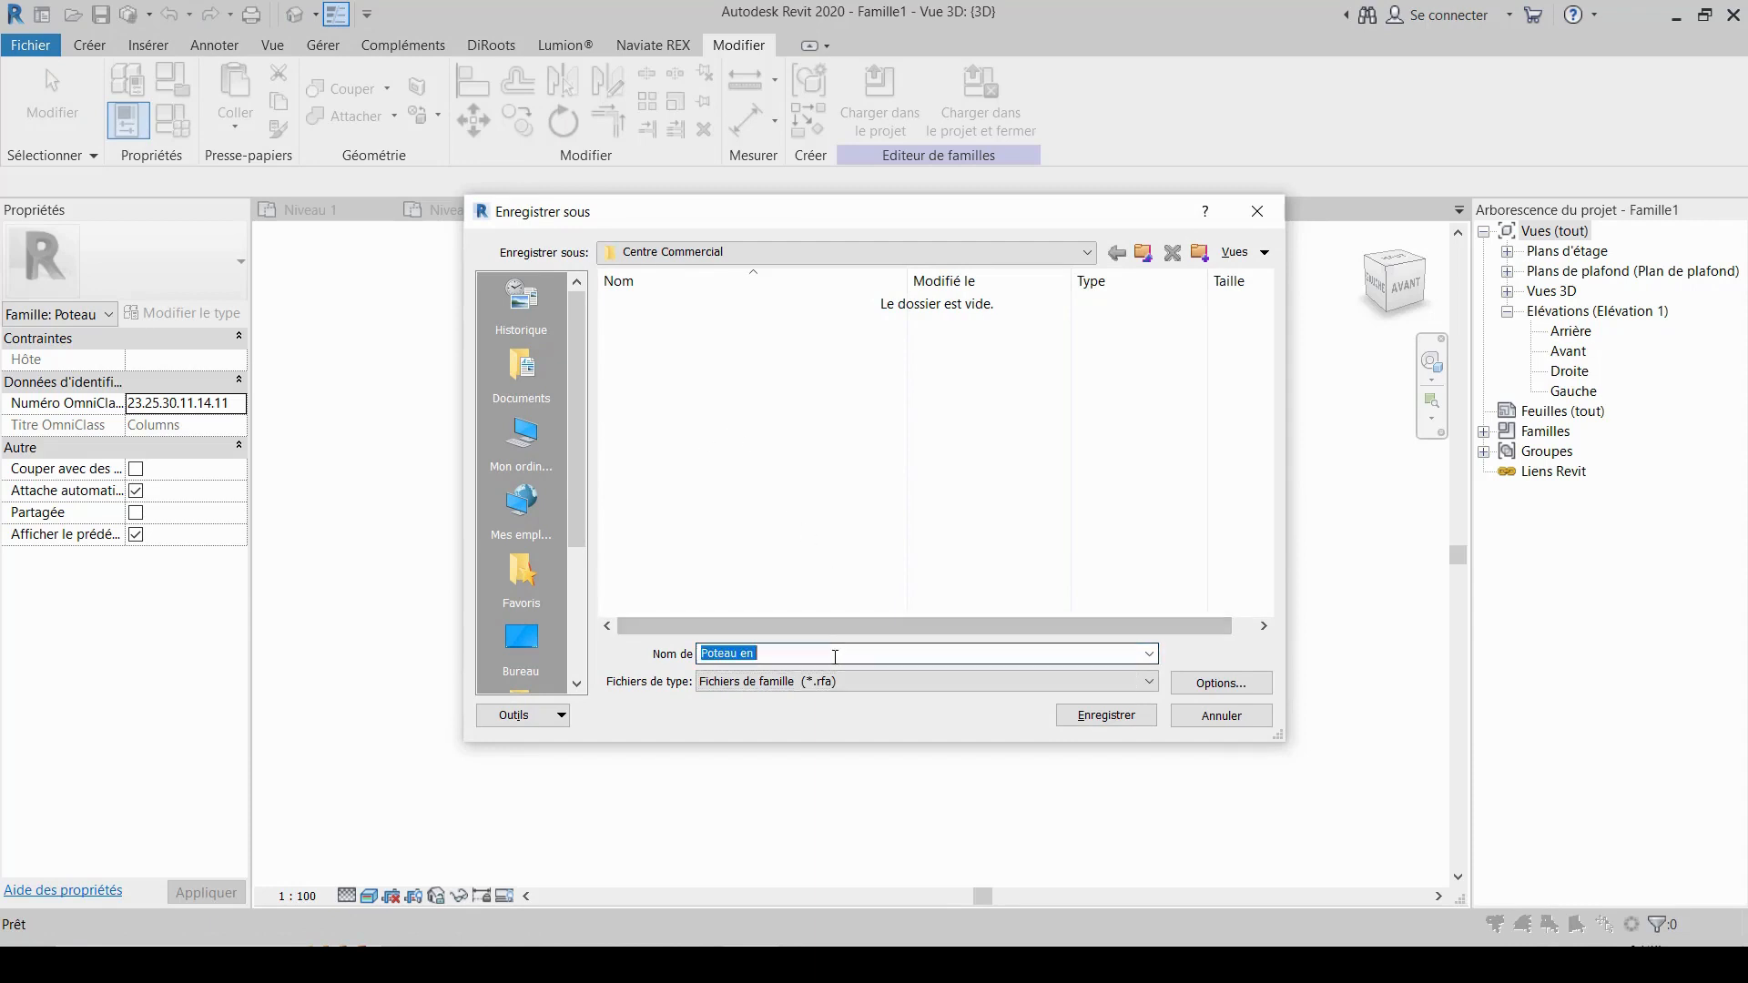
click(835, 656)
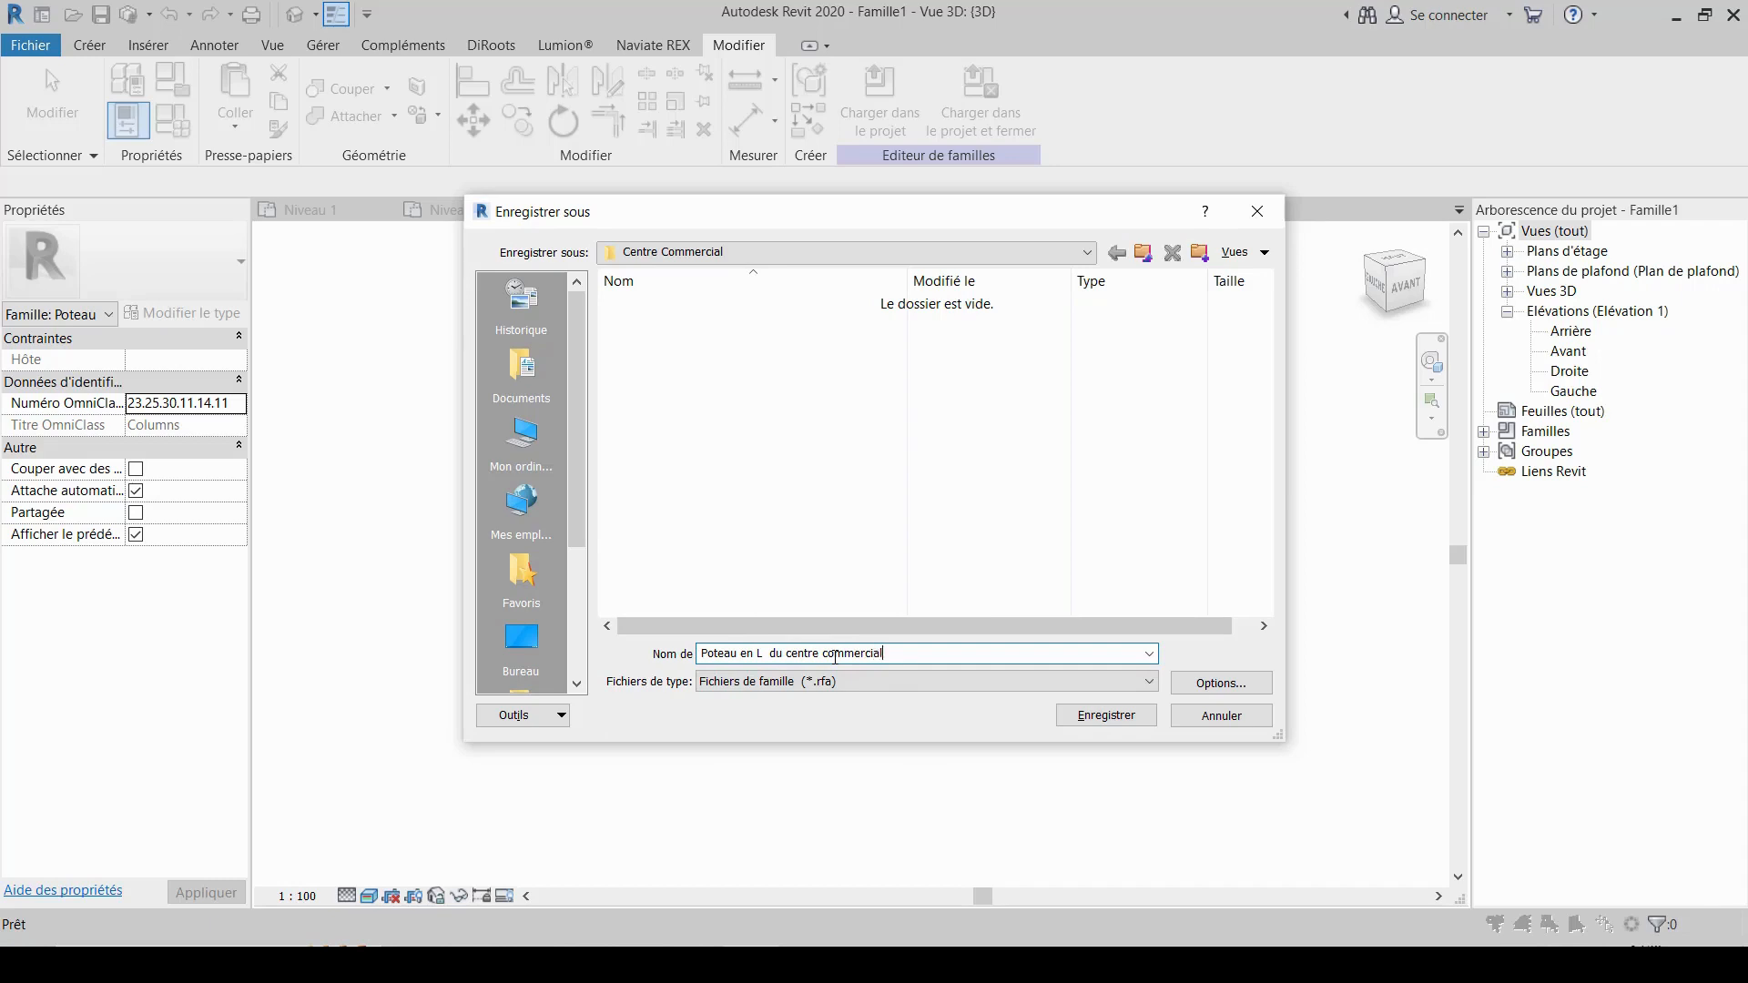
click(1092, 723)
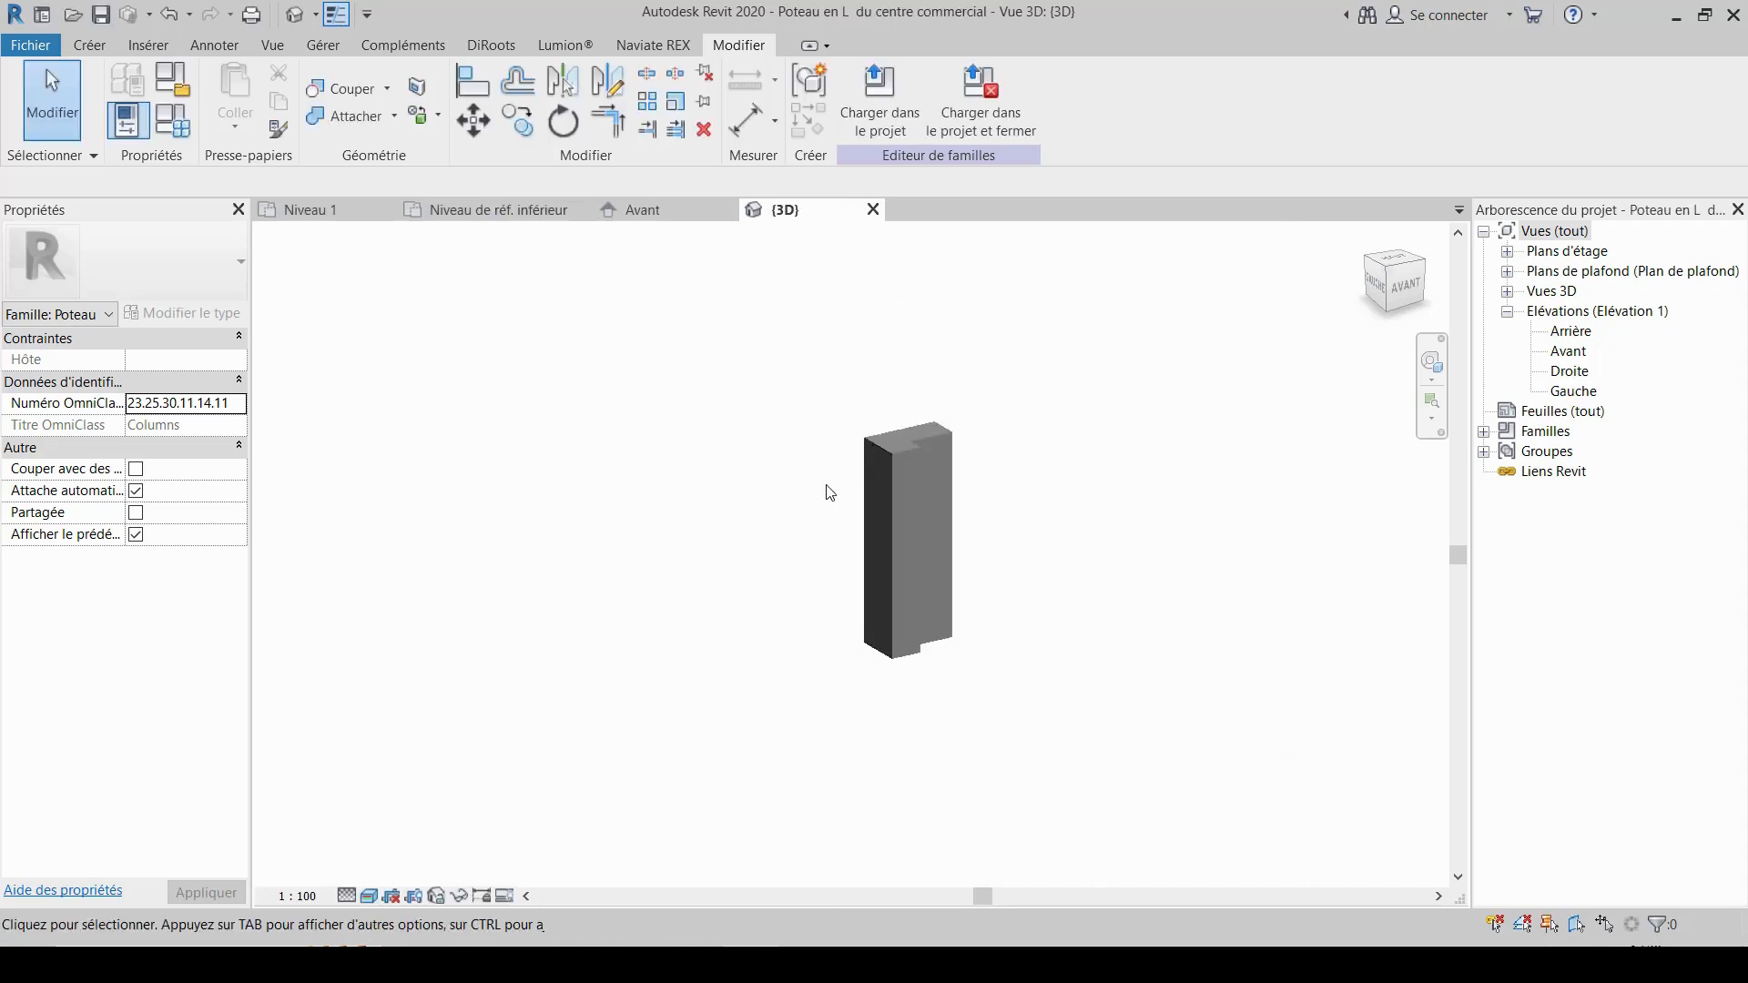
shift+middle_drag(823, 492, 1220, 581)
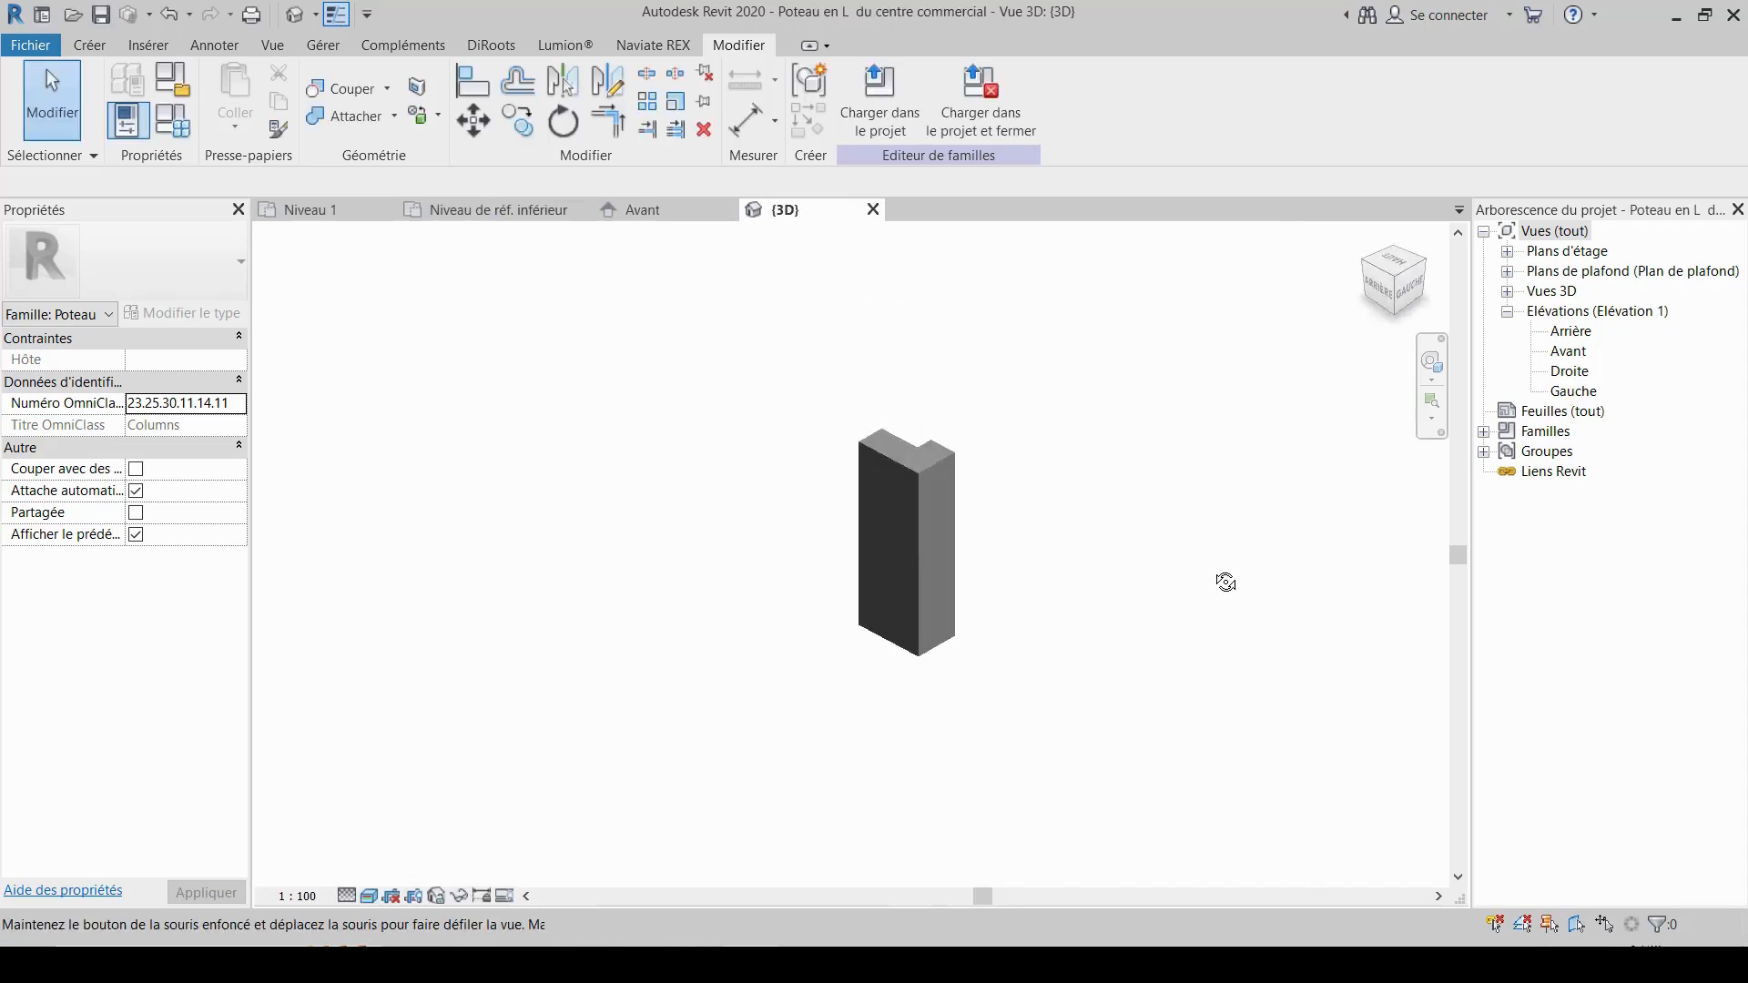
click(882, 93)
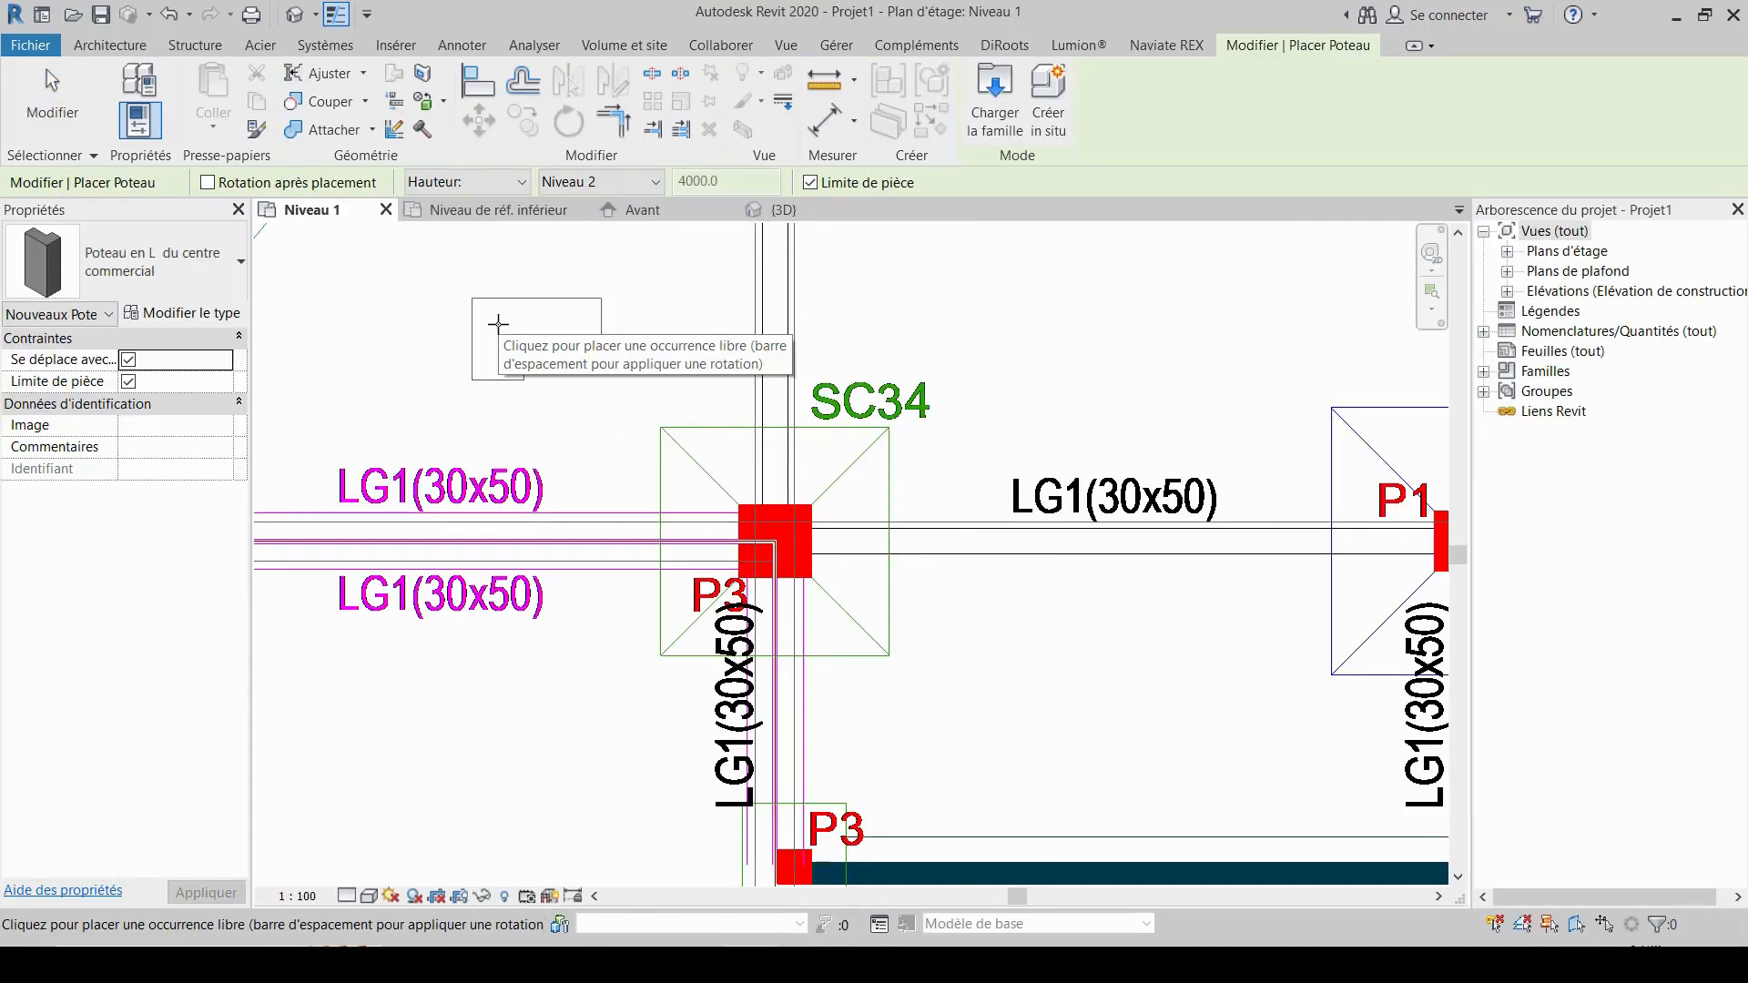
- Rotate the L-shaped column to match the corner orientation of the plan and place it over the red P3 column at SC34
scroll(501, 326, down, 2)
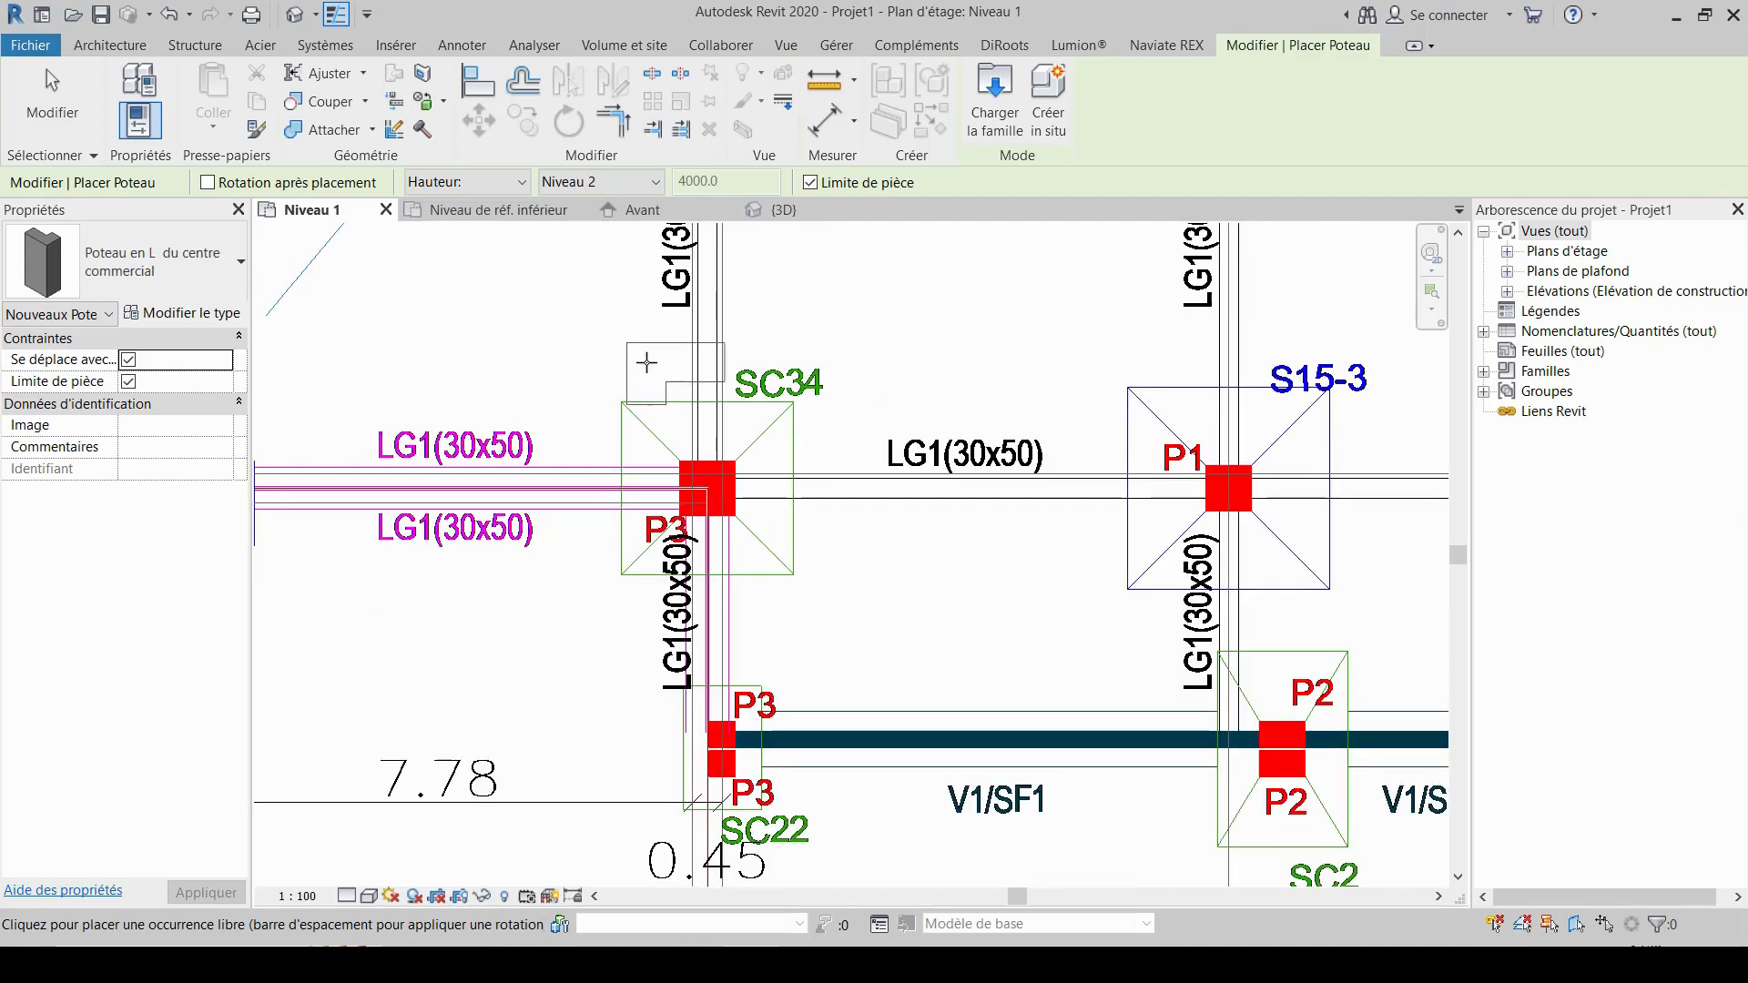
scroll(646, 363, up, 1)
scroll(646, 363, up, 1)
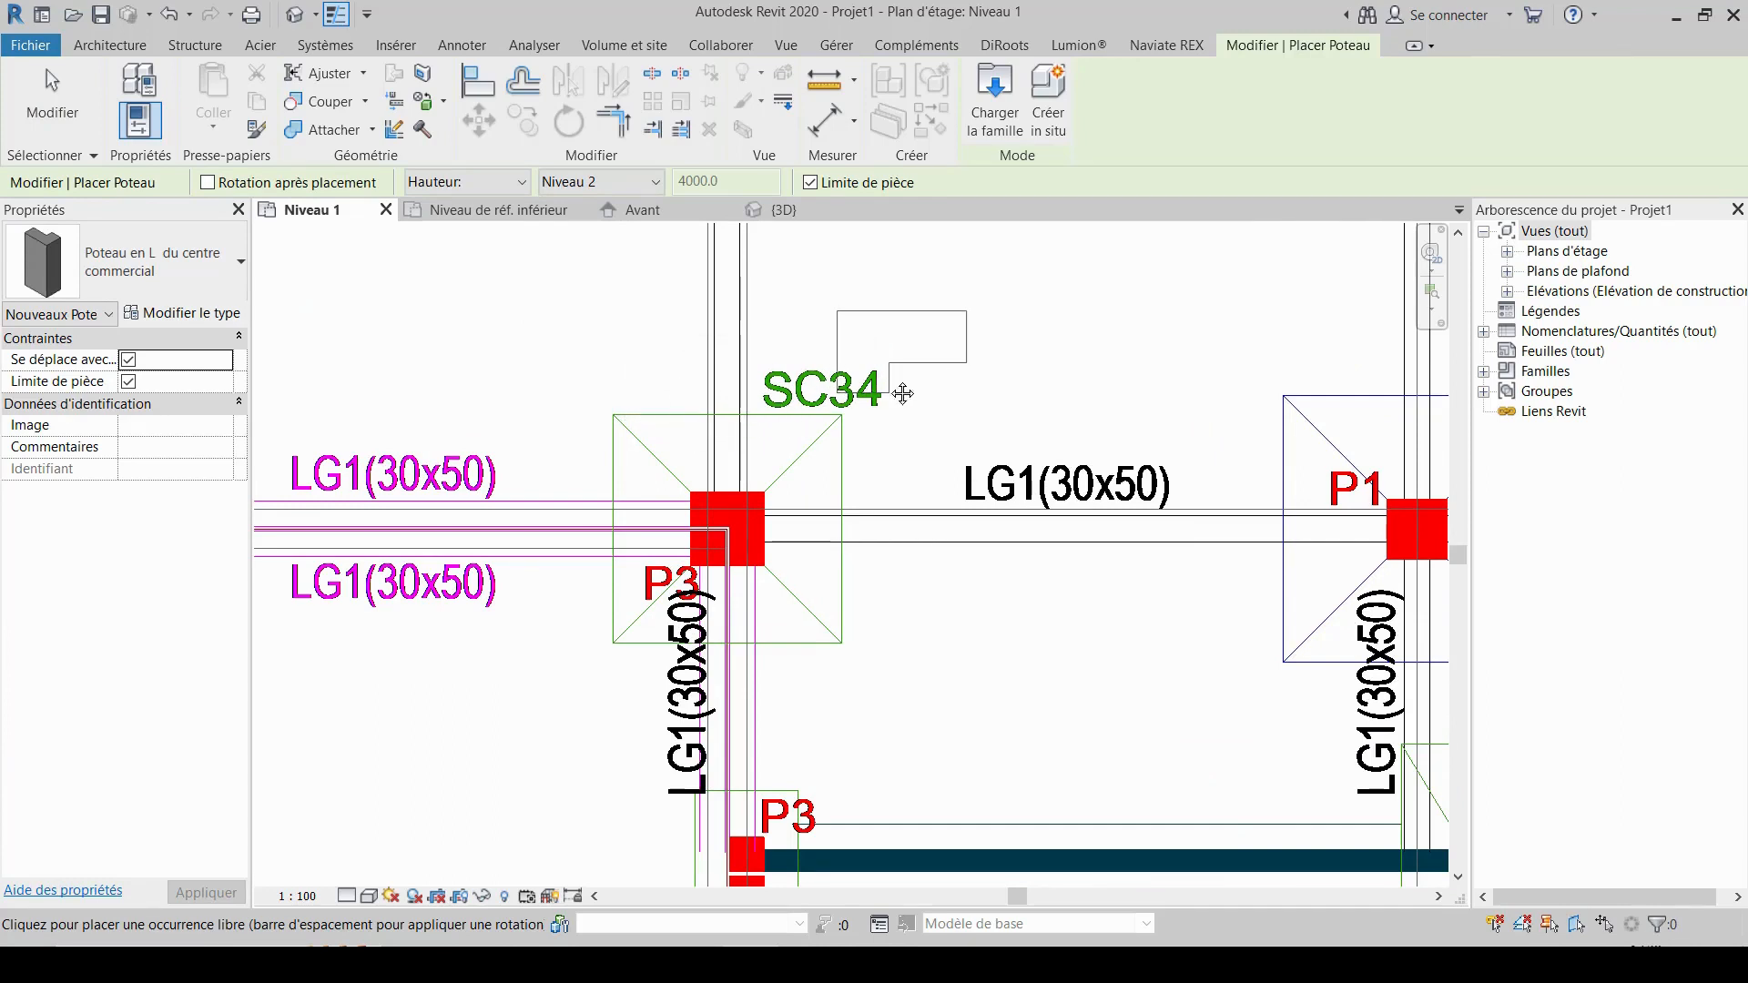
middle_drag(901, 390, 929, 425)
key(space)
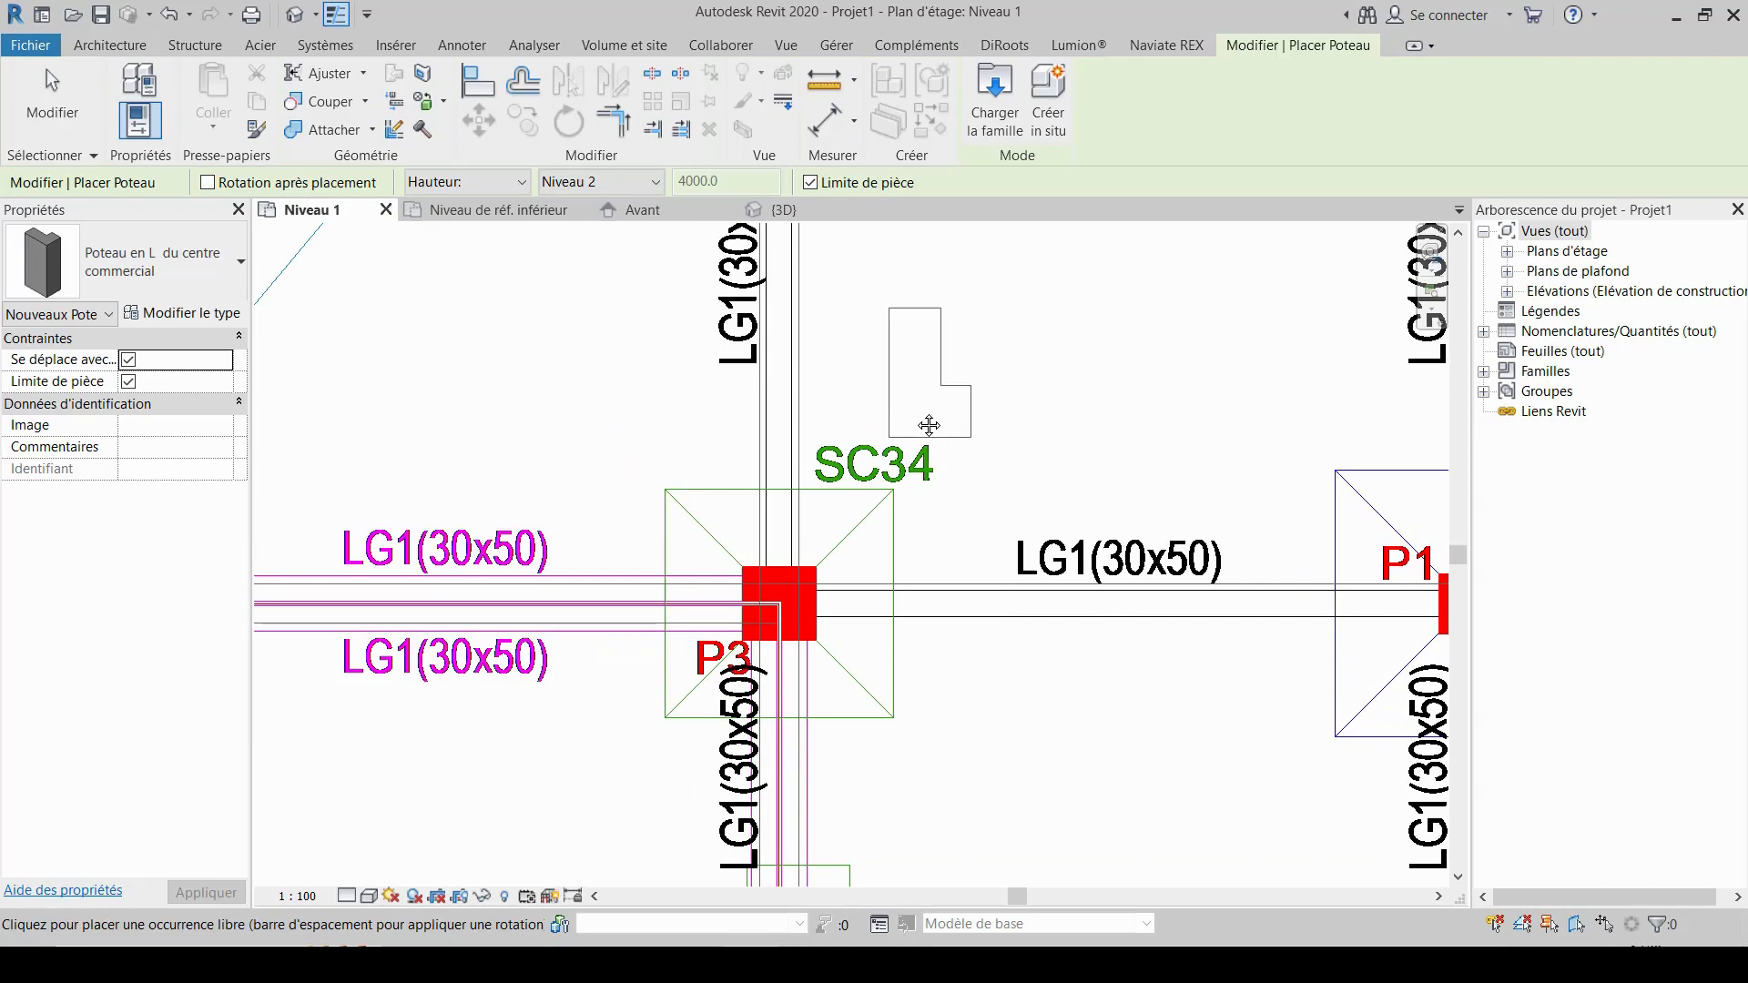
key(space)
key(space)
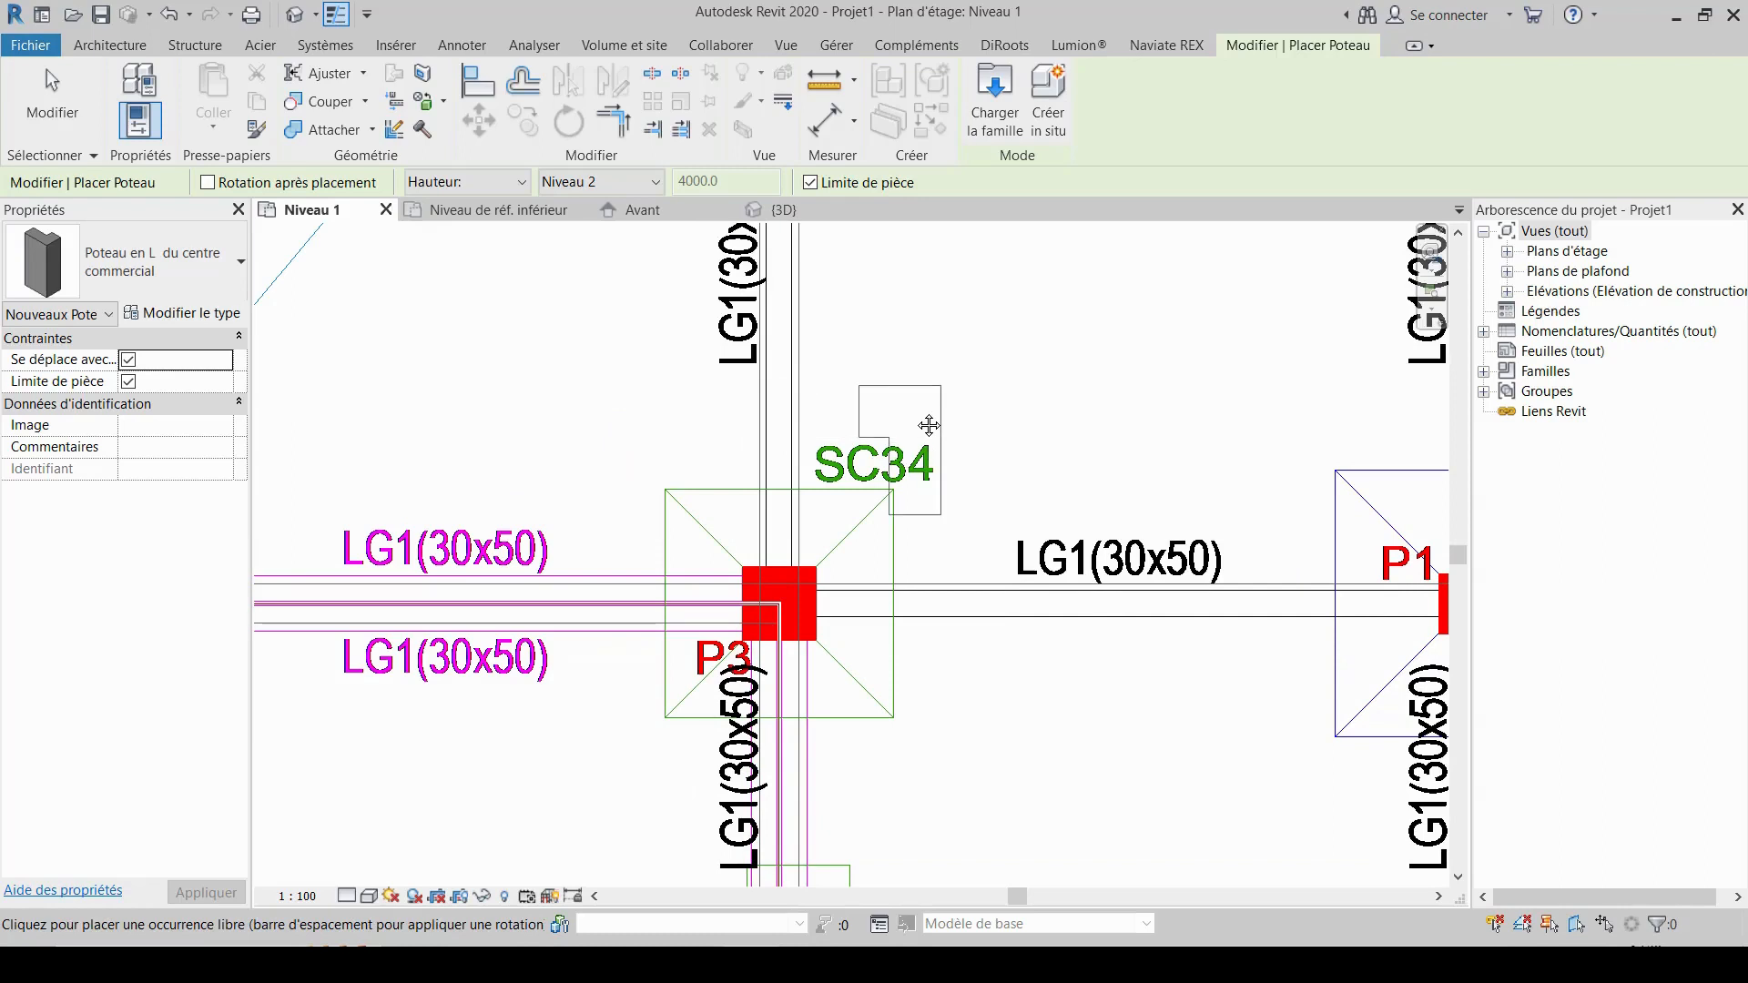
key(space)
key(space)
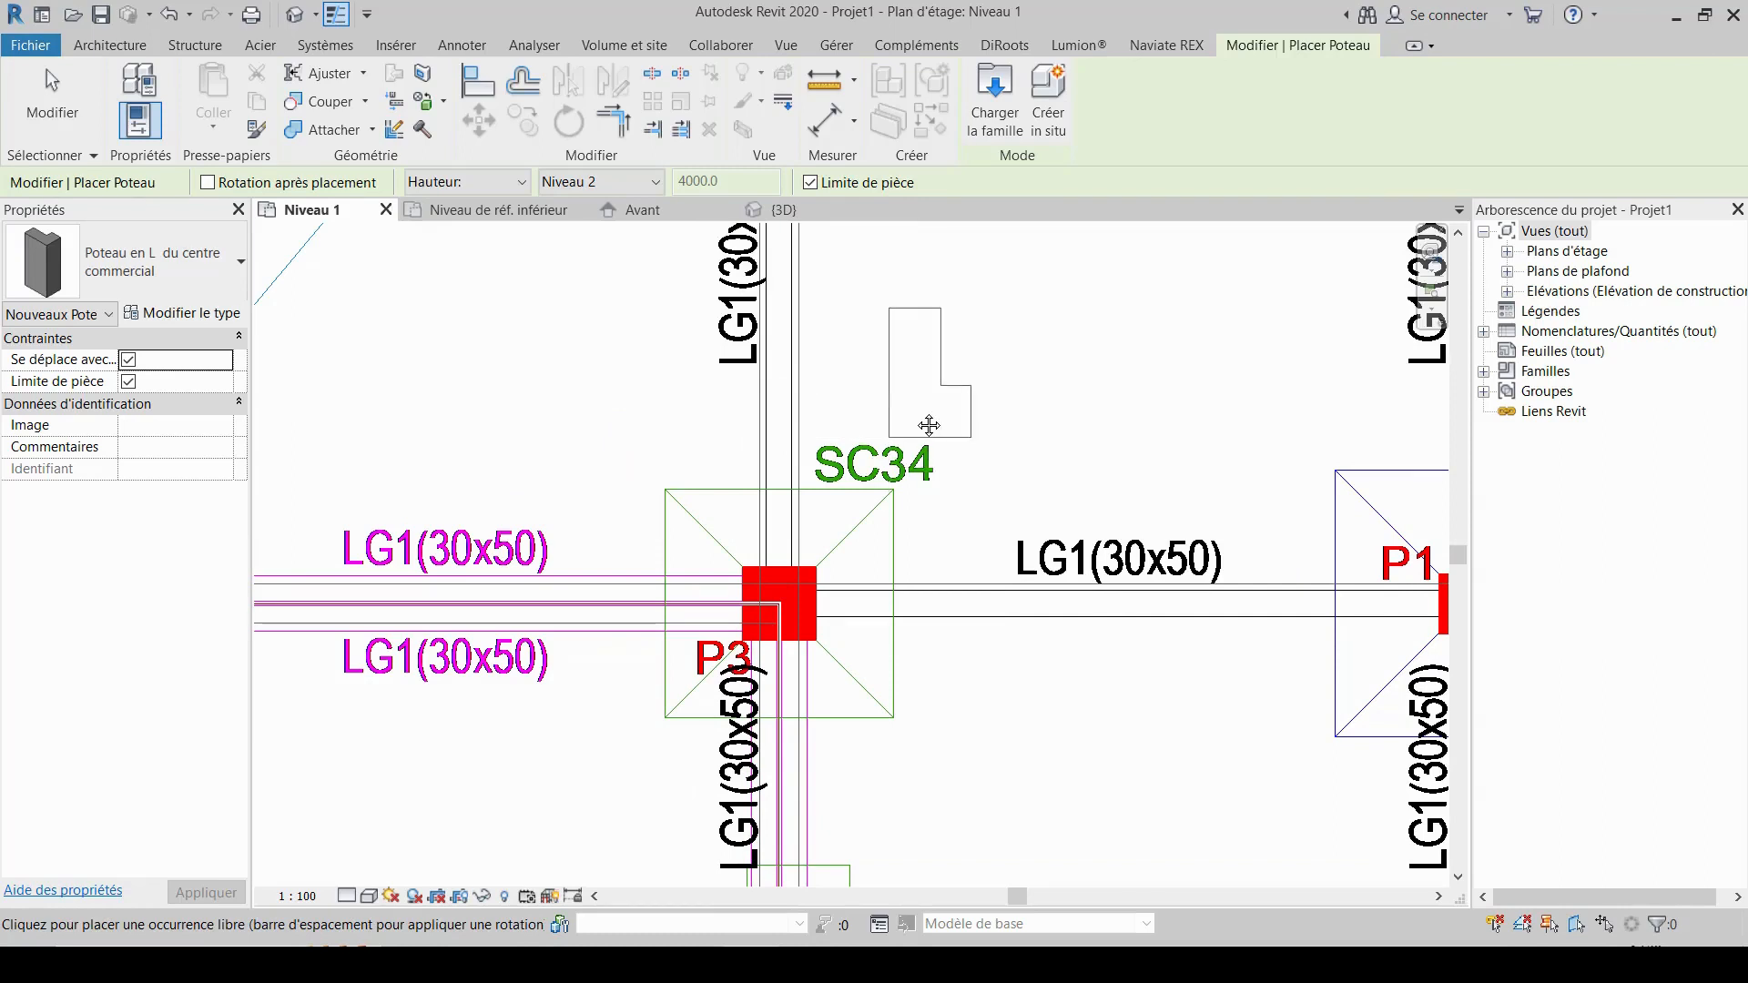
key(space)
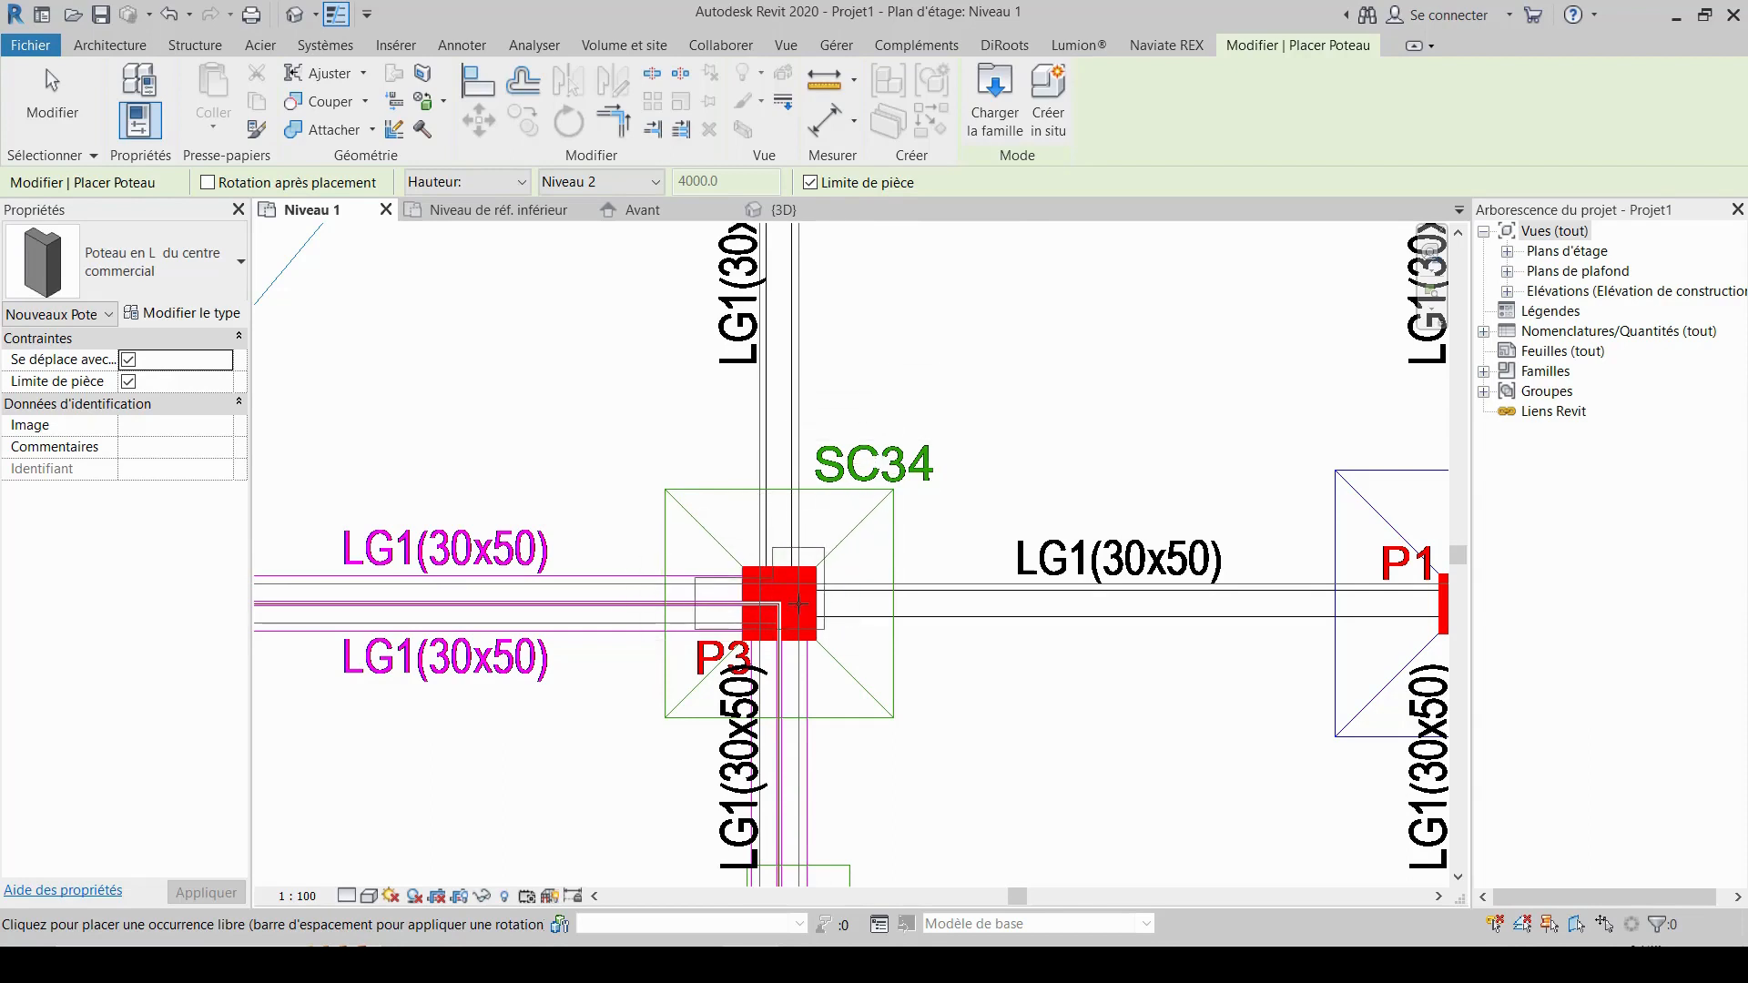
key(space)
key(space)
key(space)
key(space)
key(space)
scroll(799, 604, up, 3)
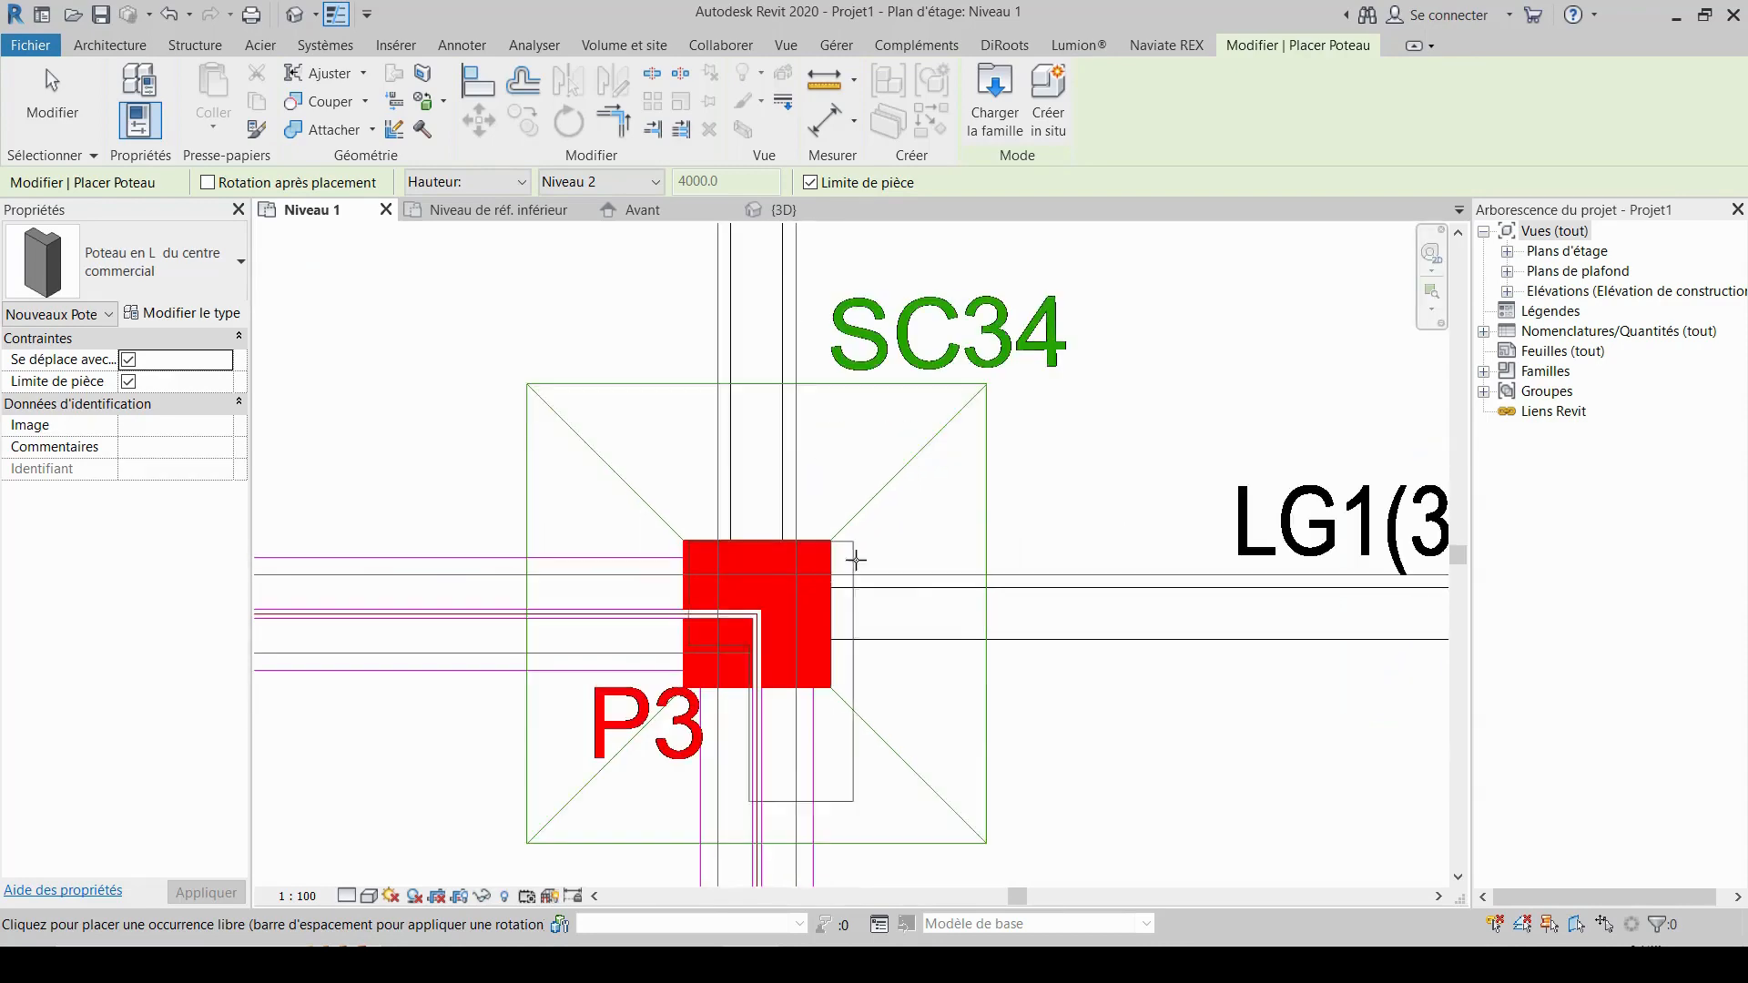
scroll(819, 510, down, 3)
scroll(792, 510, up, 3)
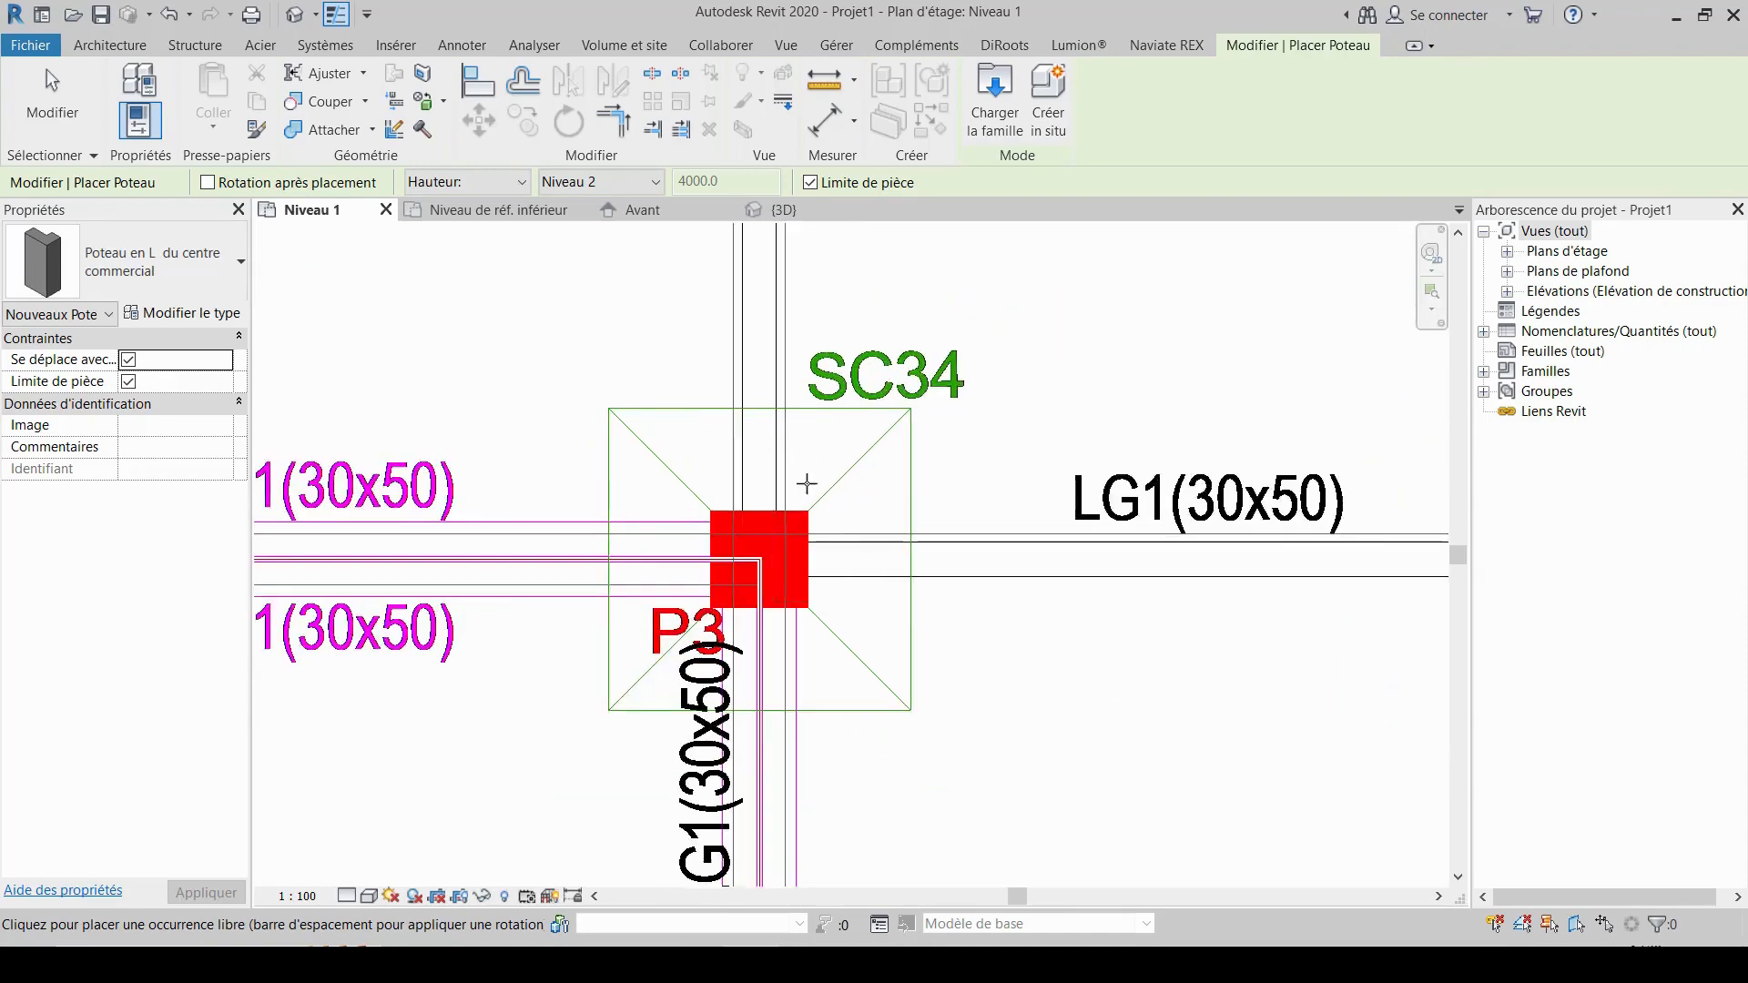
click(773, 565)
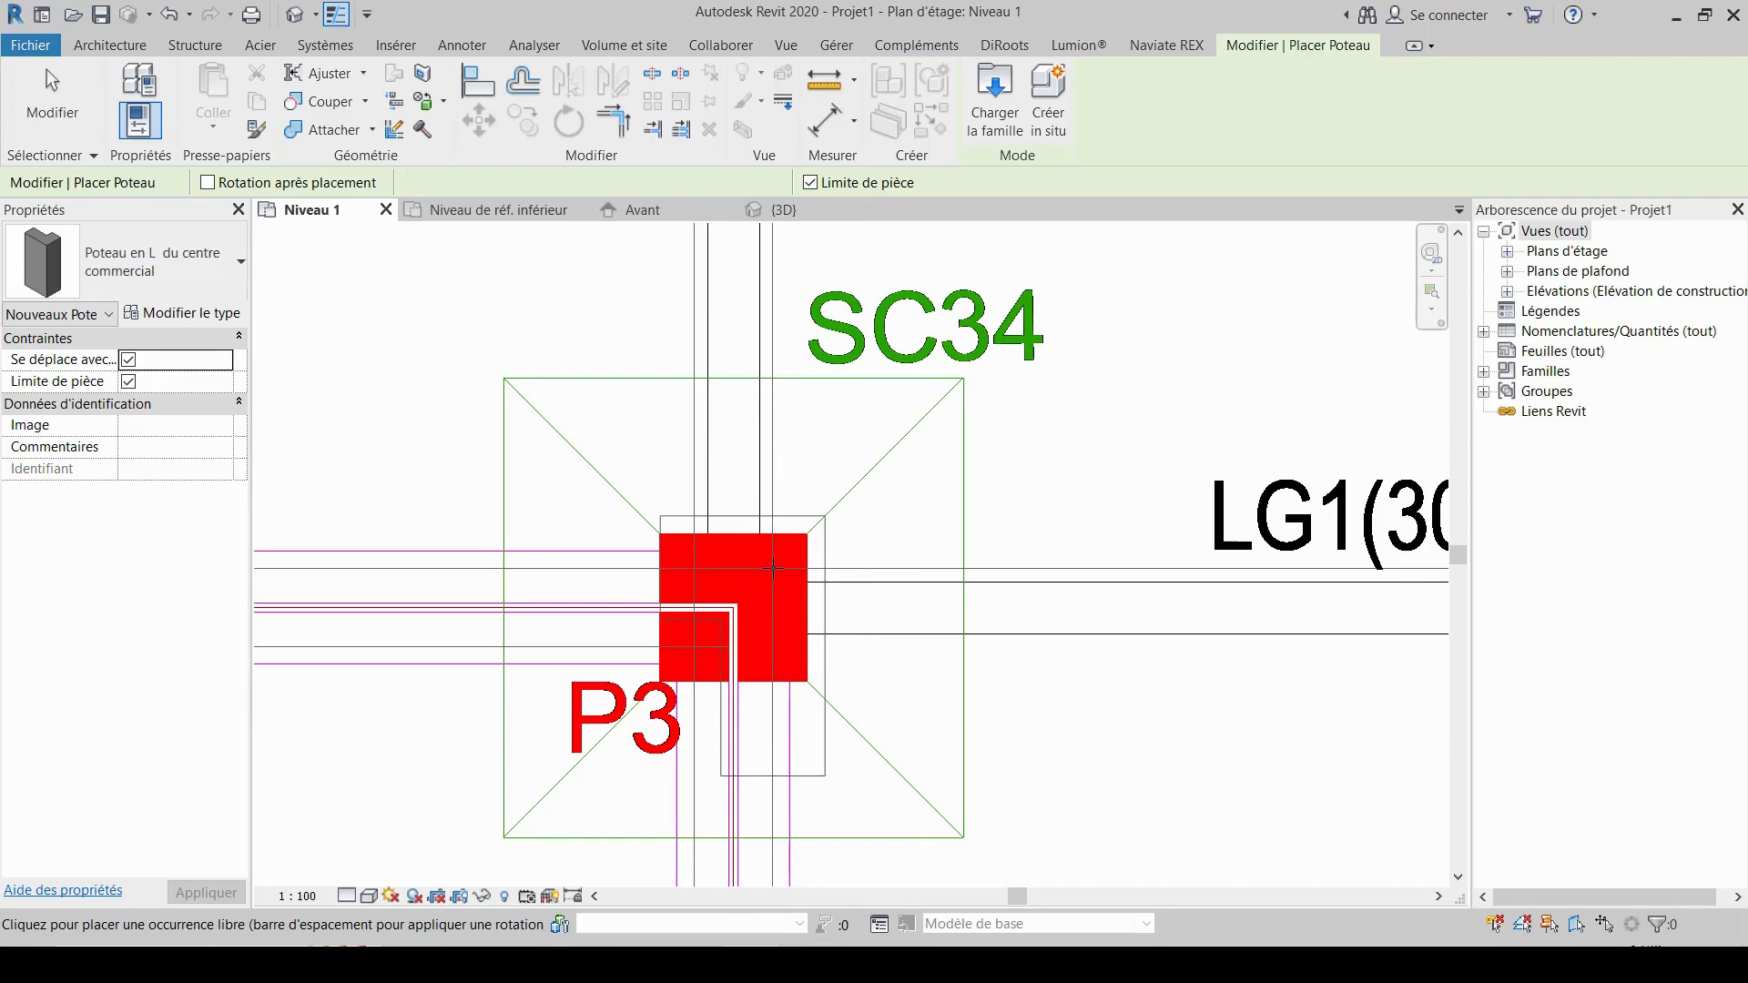
scroll(827, 535, down, 2)
key(Escape)
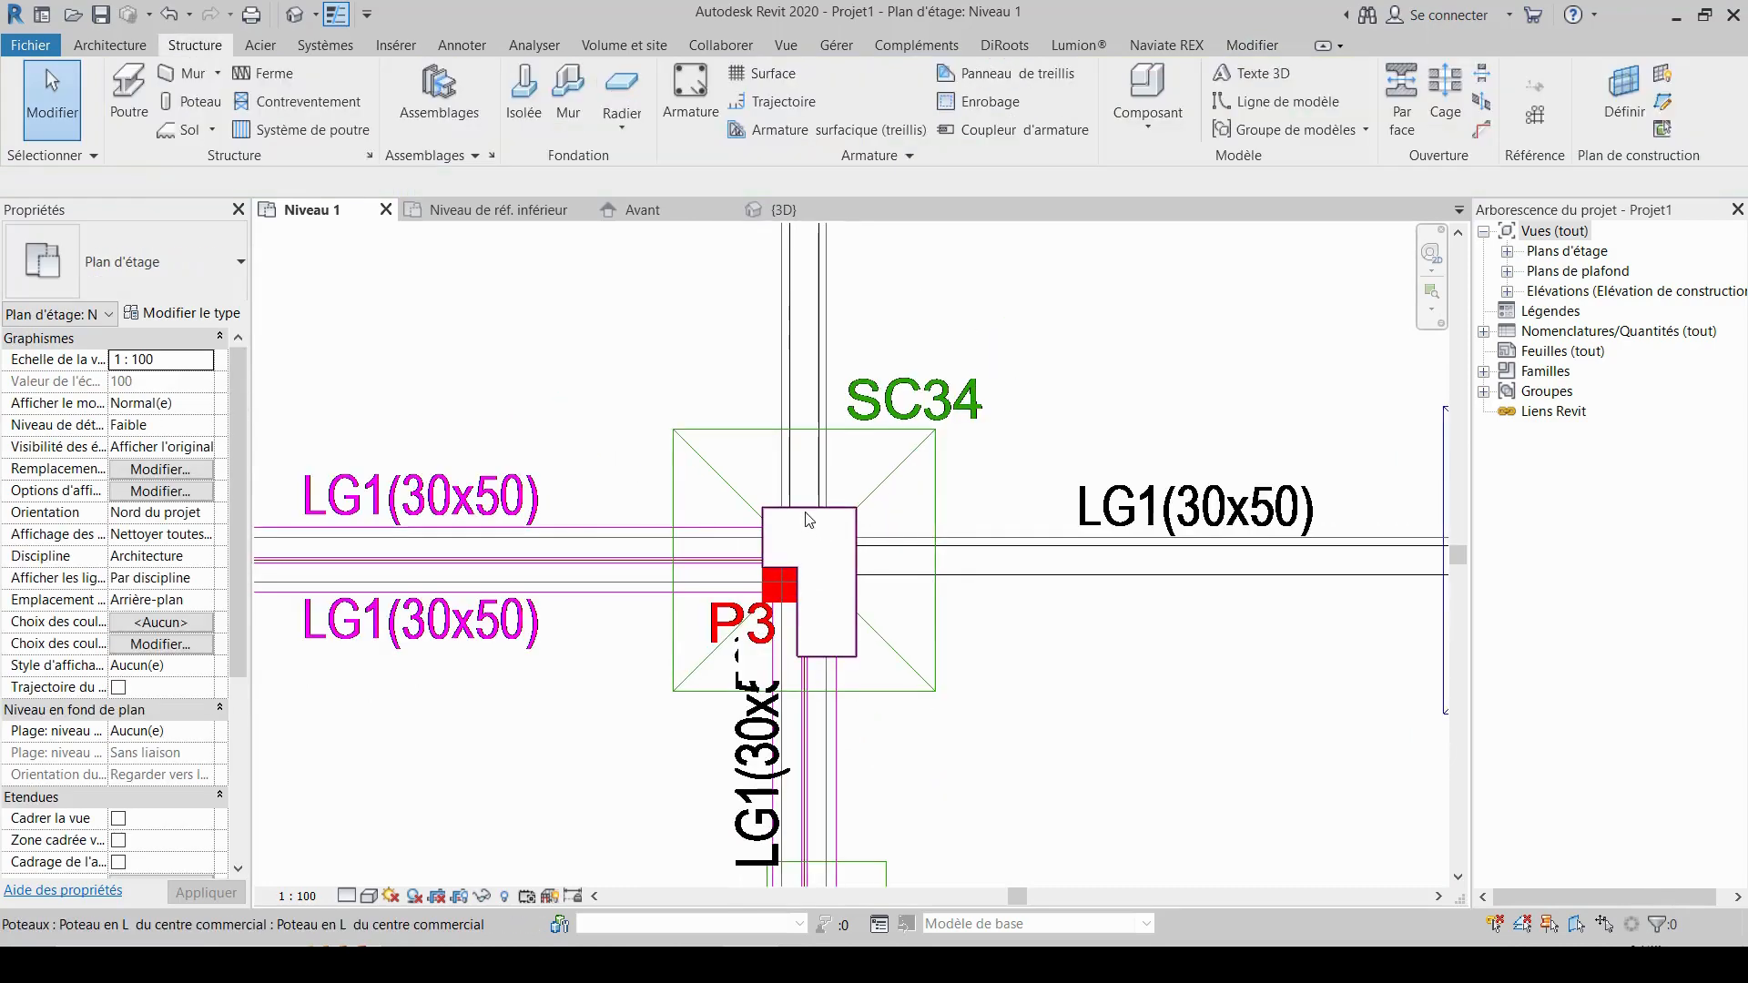
- Move the placed L-shaped column by its upper-right corner to a point on the upper edge of the red P3 outline
click(804, 535)
scroll(810, 534, up, 8)
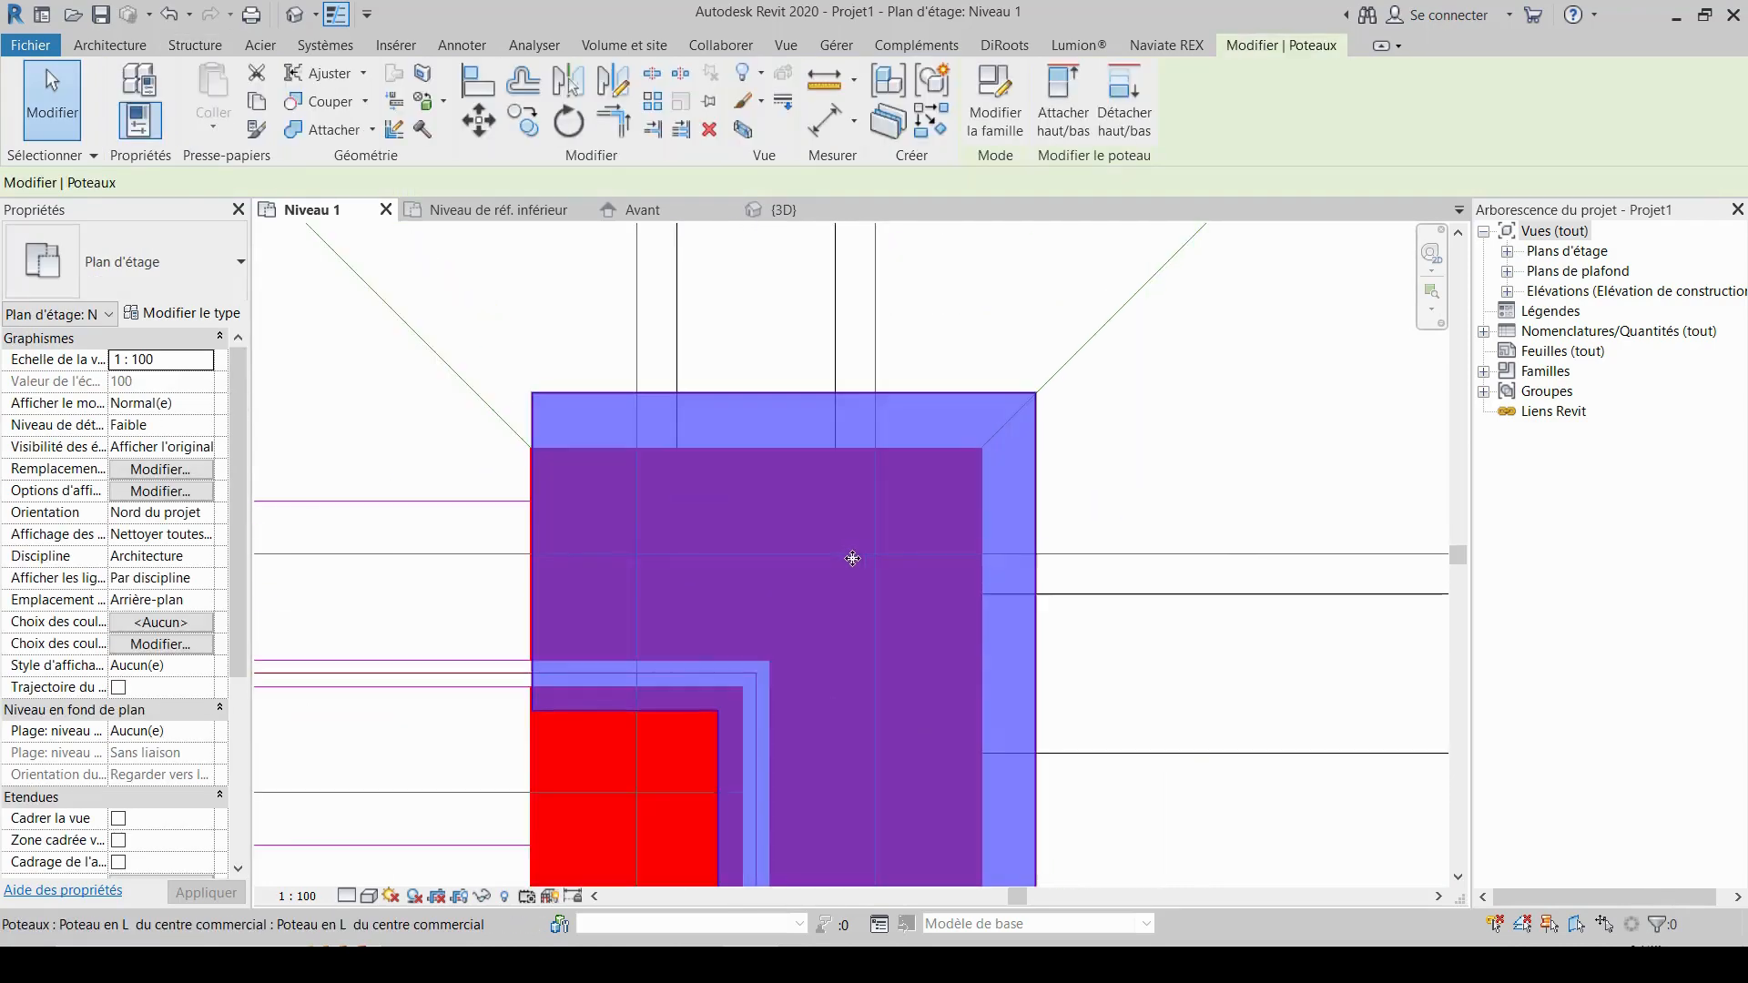
middle_drag(1054, 459, 1038, 336)
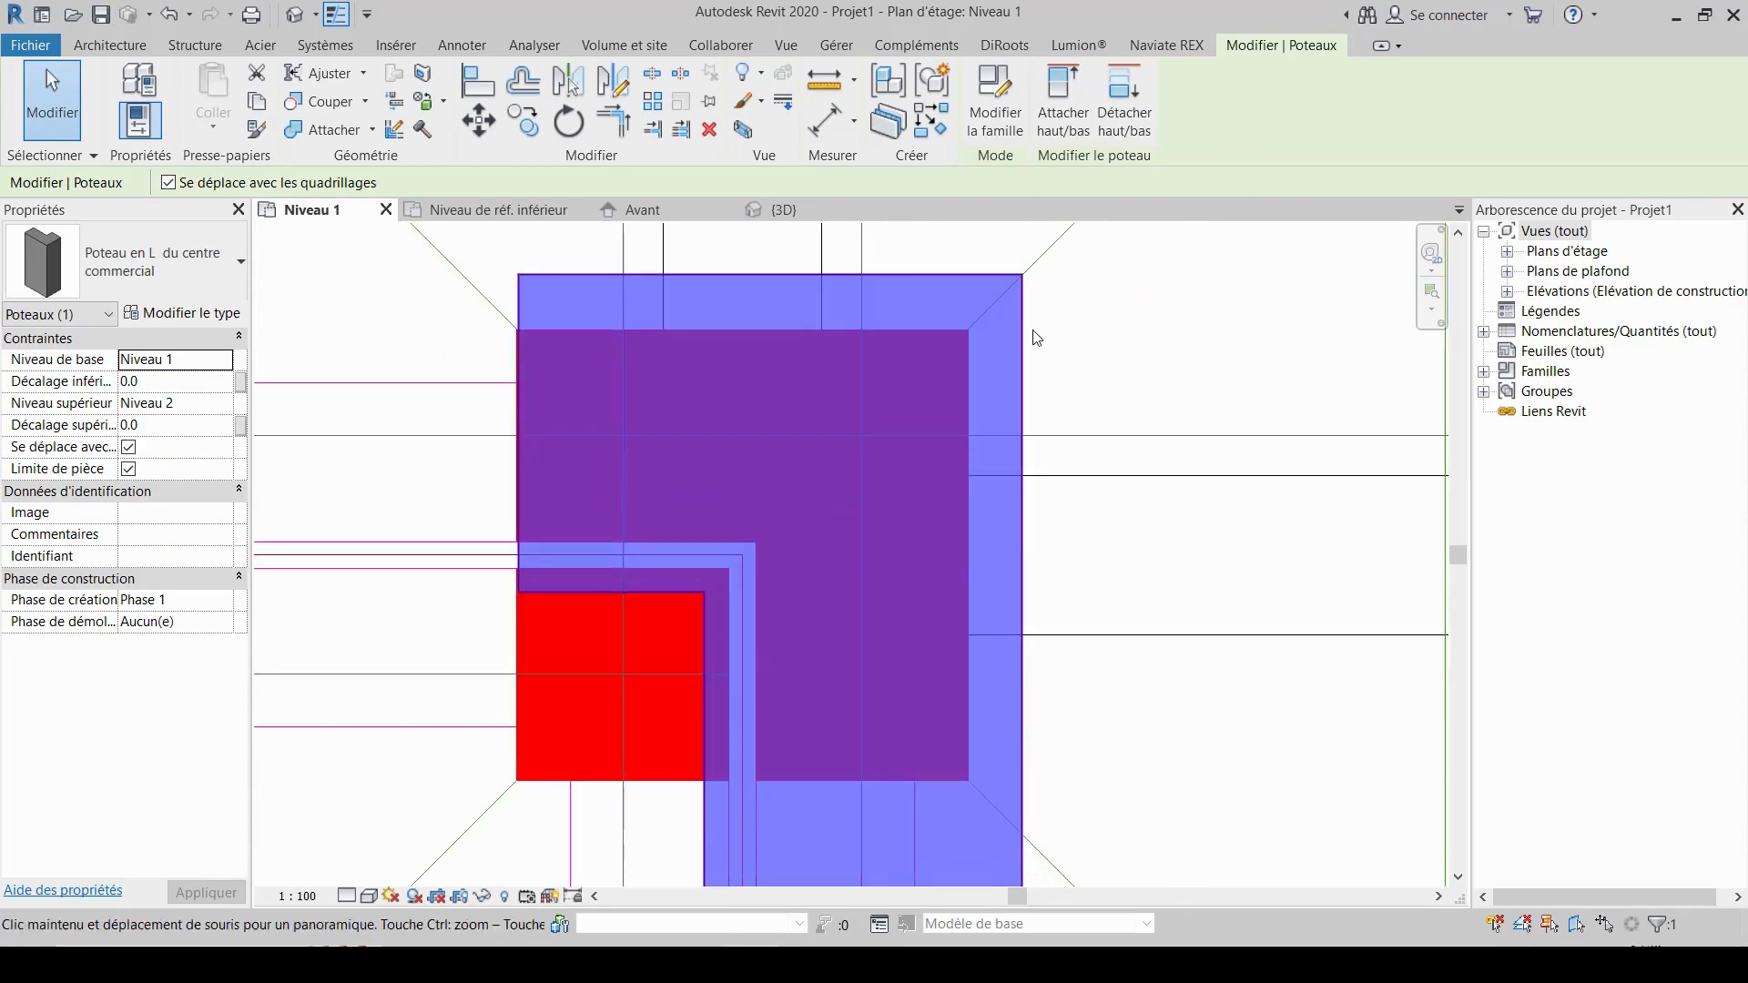
click(478, 119)
click(1020, 273)
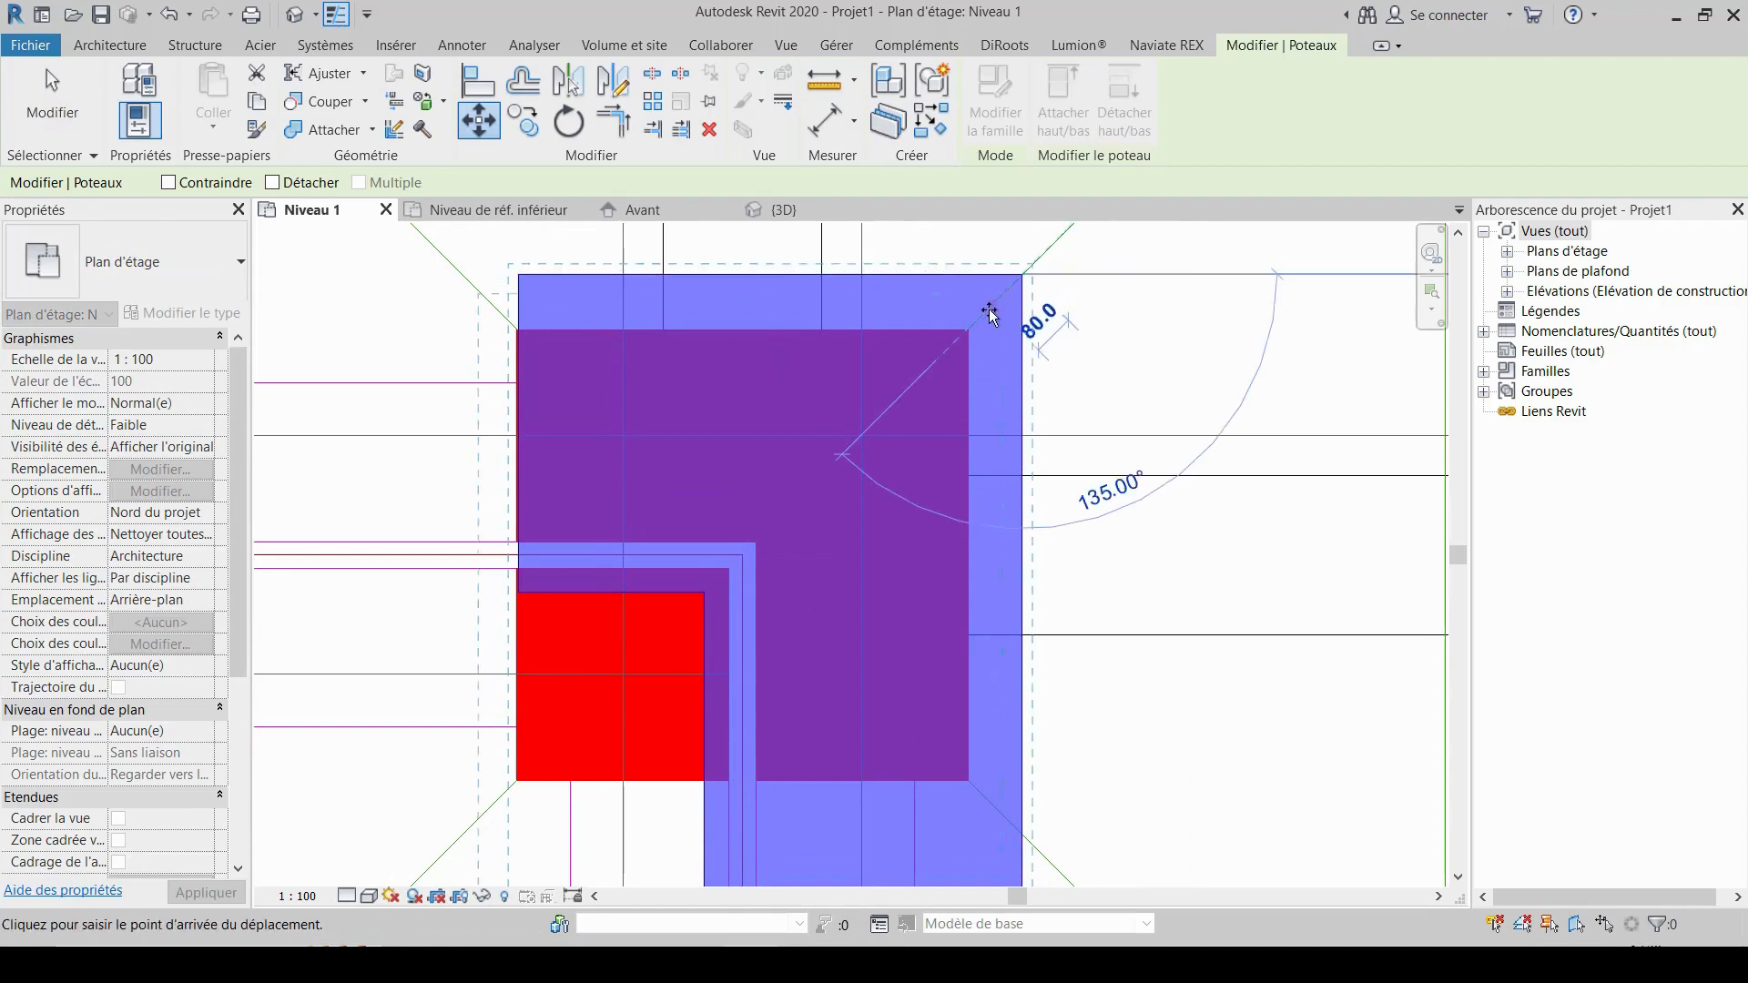
scroll(969, 336, up, 3)
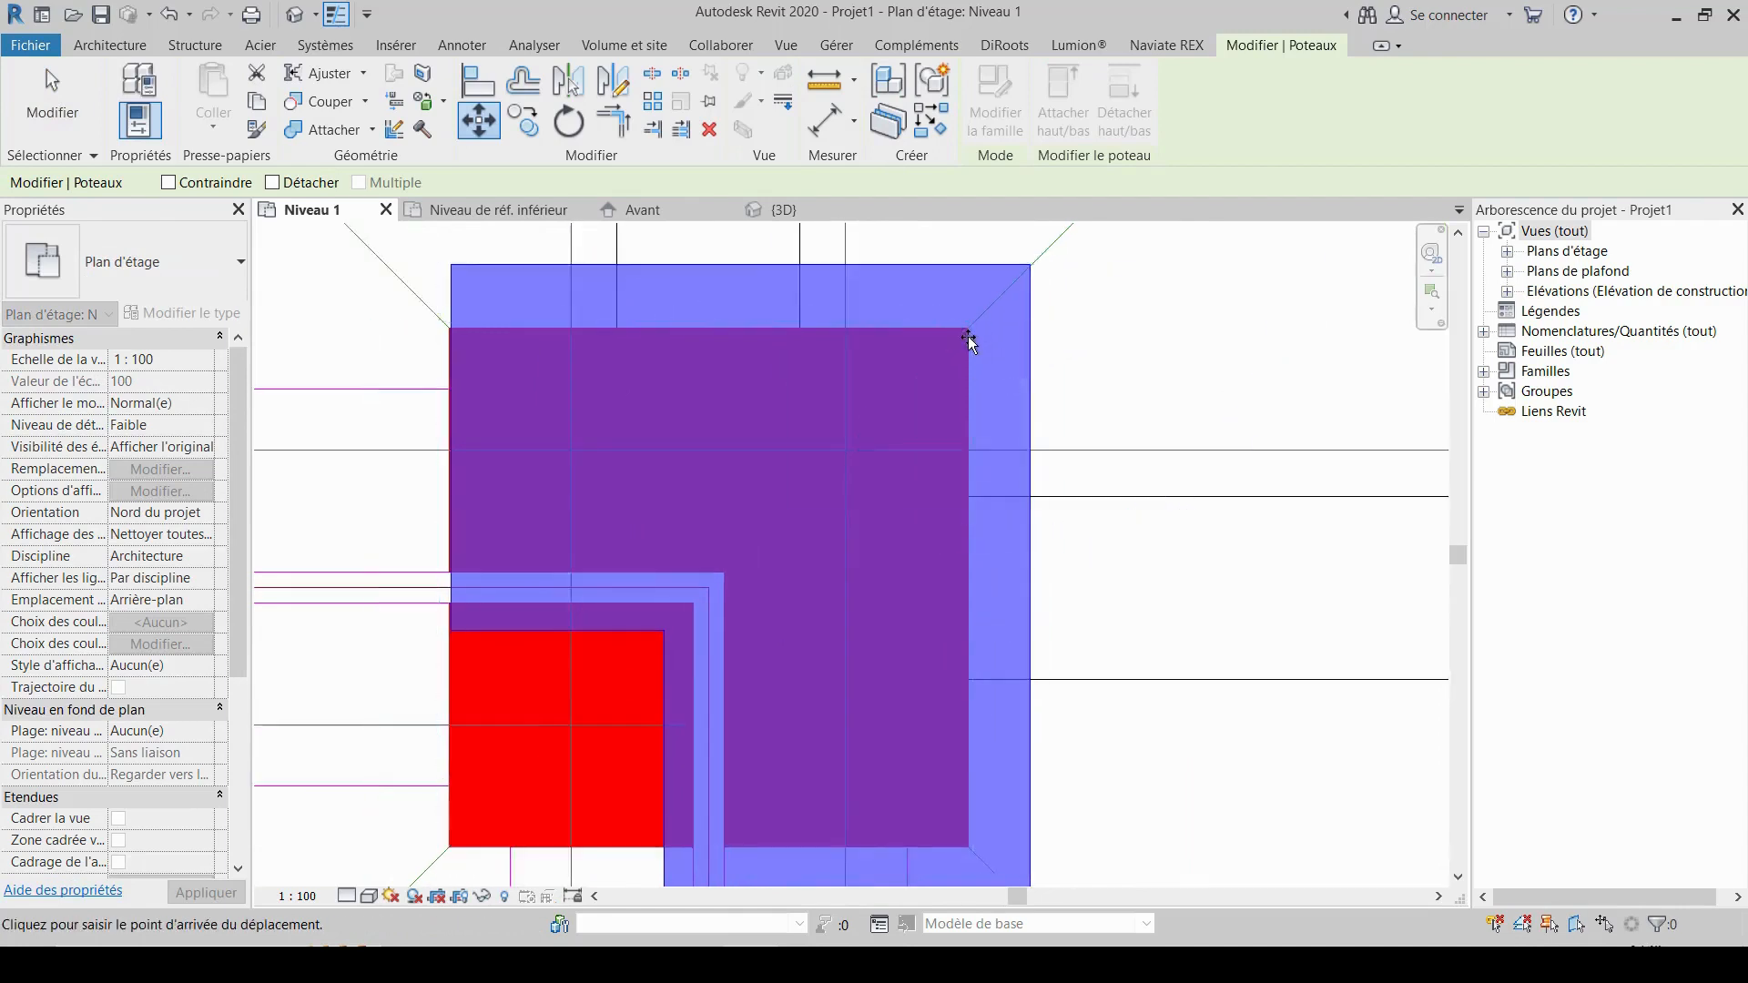
scroll(969, 322, up, 2)
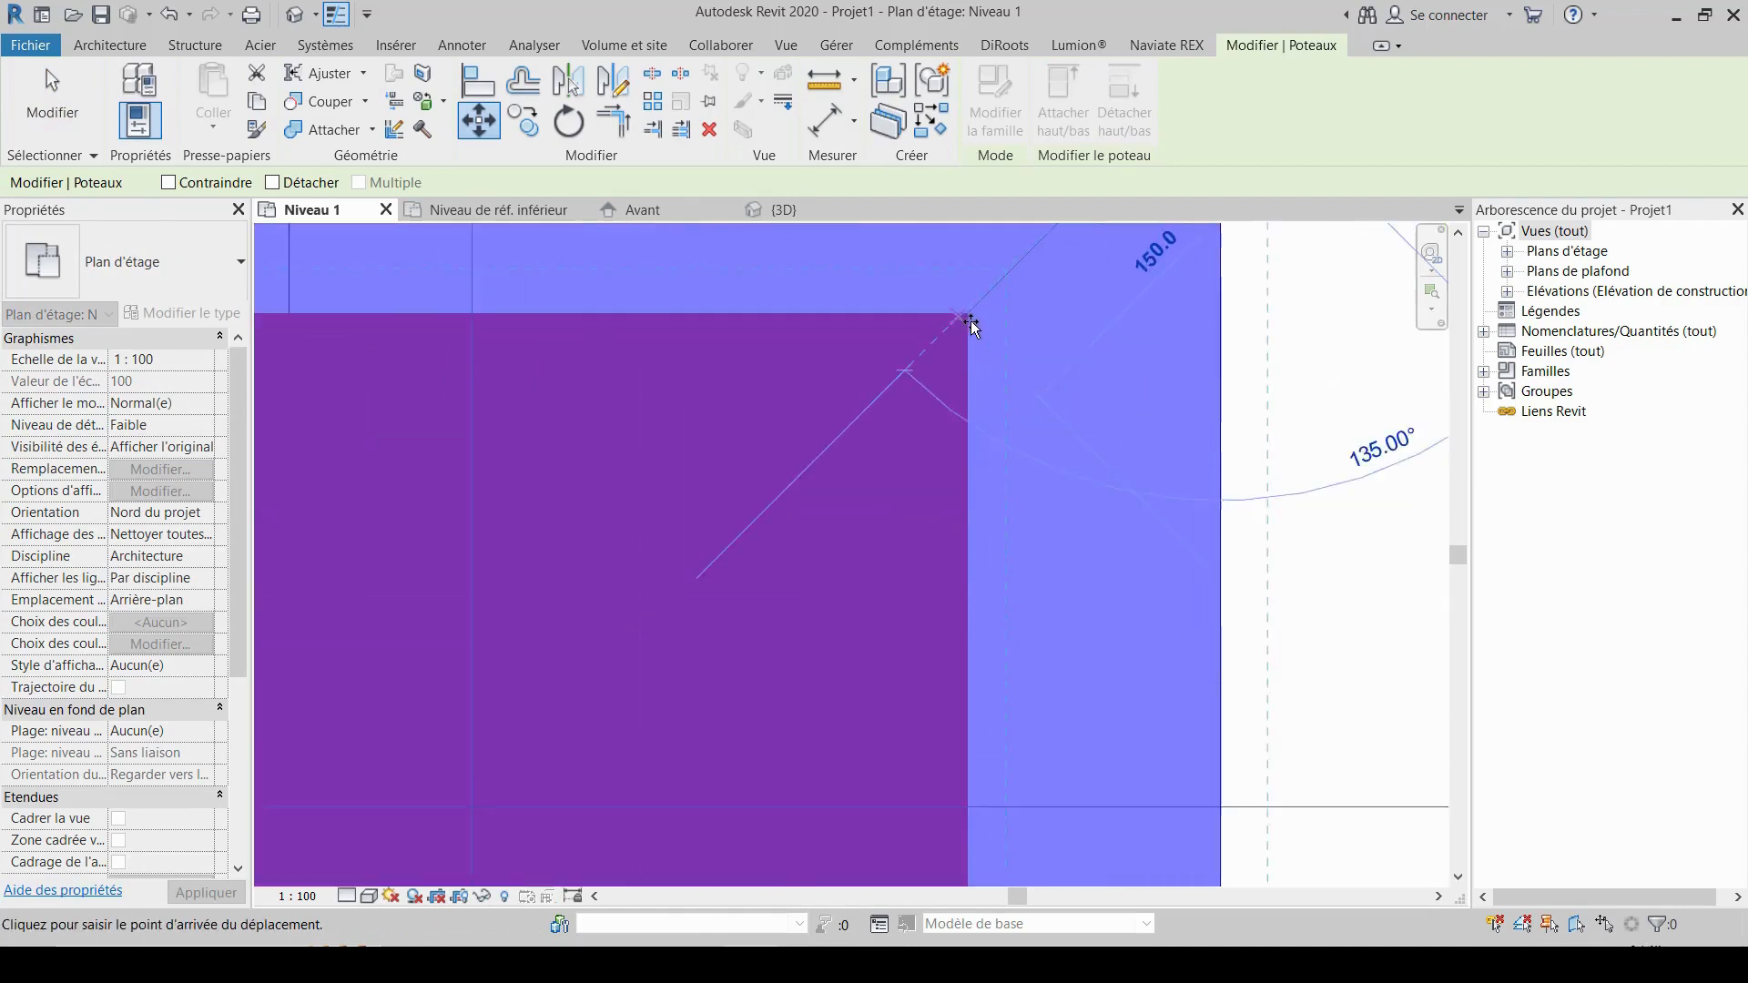
scroll(969, 310, down, 4)
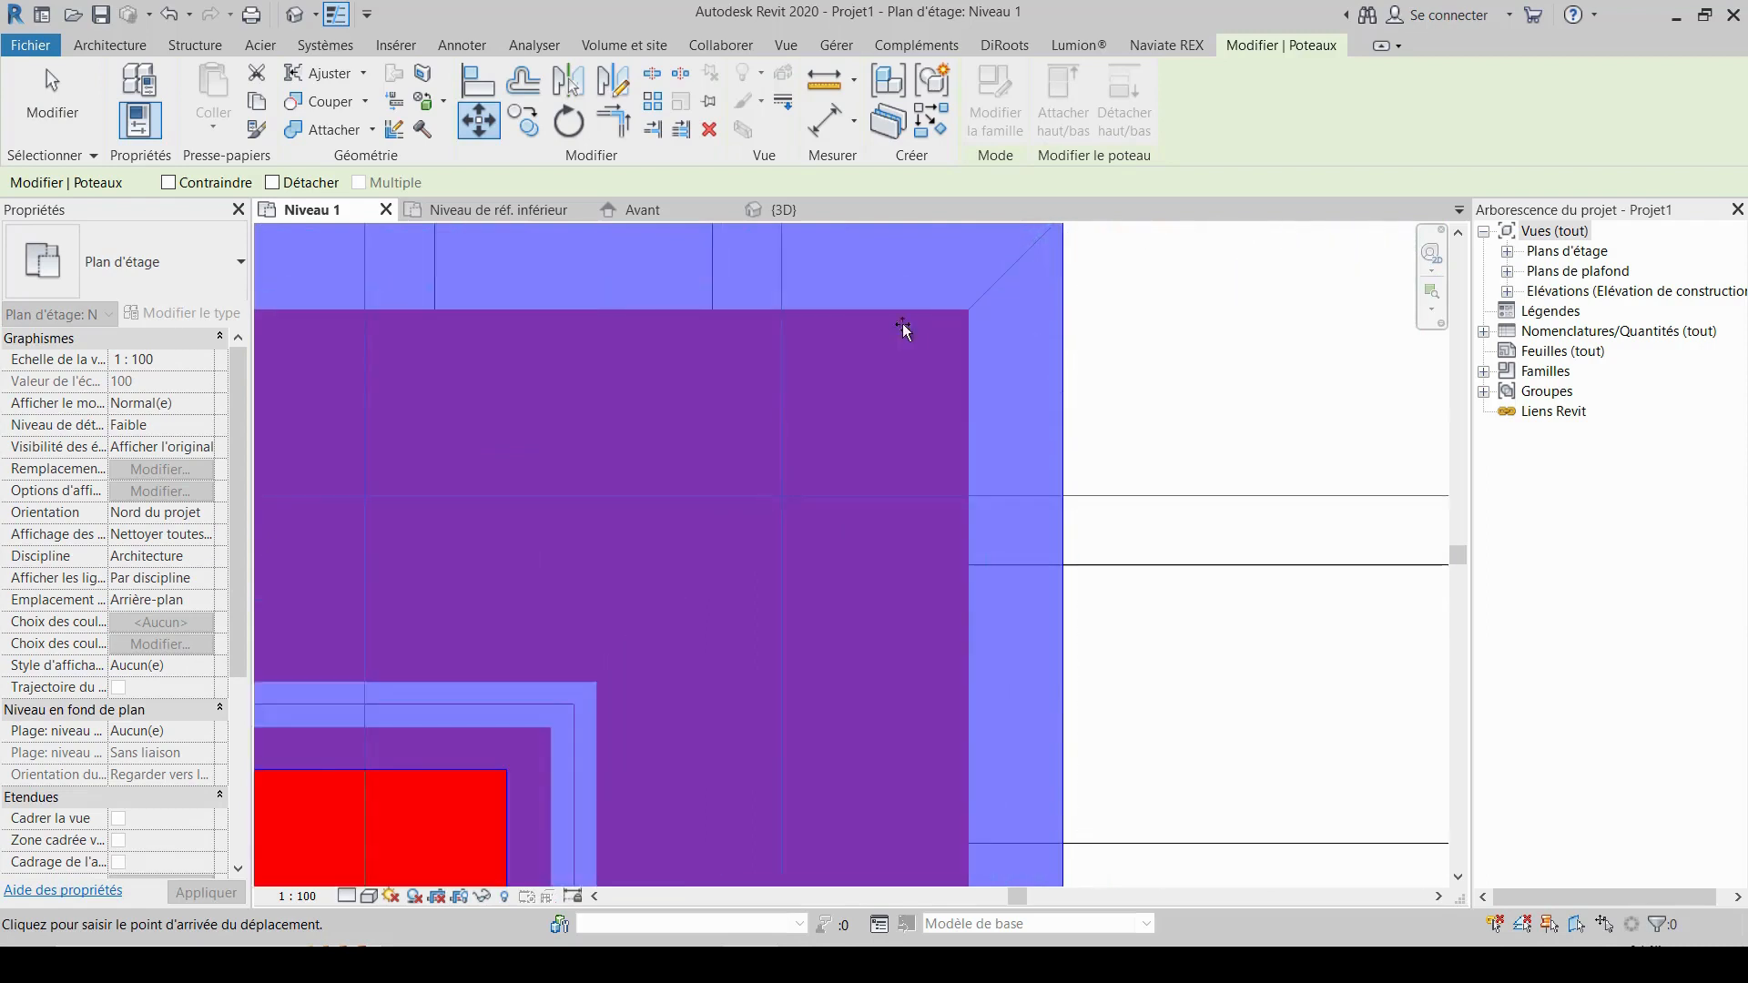
click(803, 306)
scroll(856, 309, down, 3)
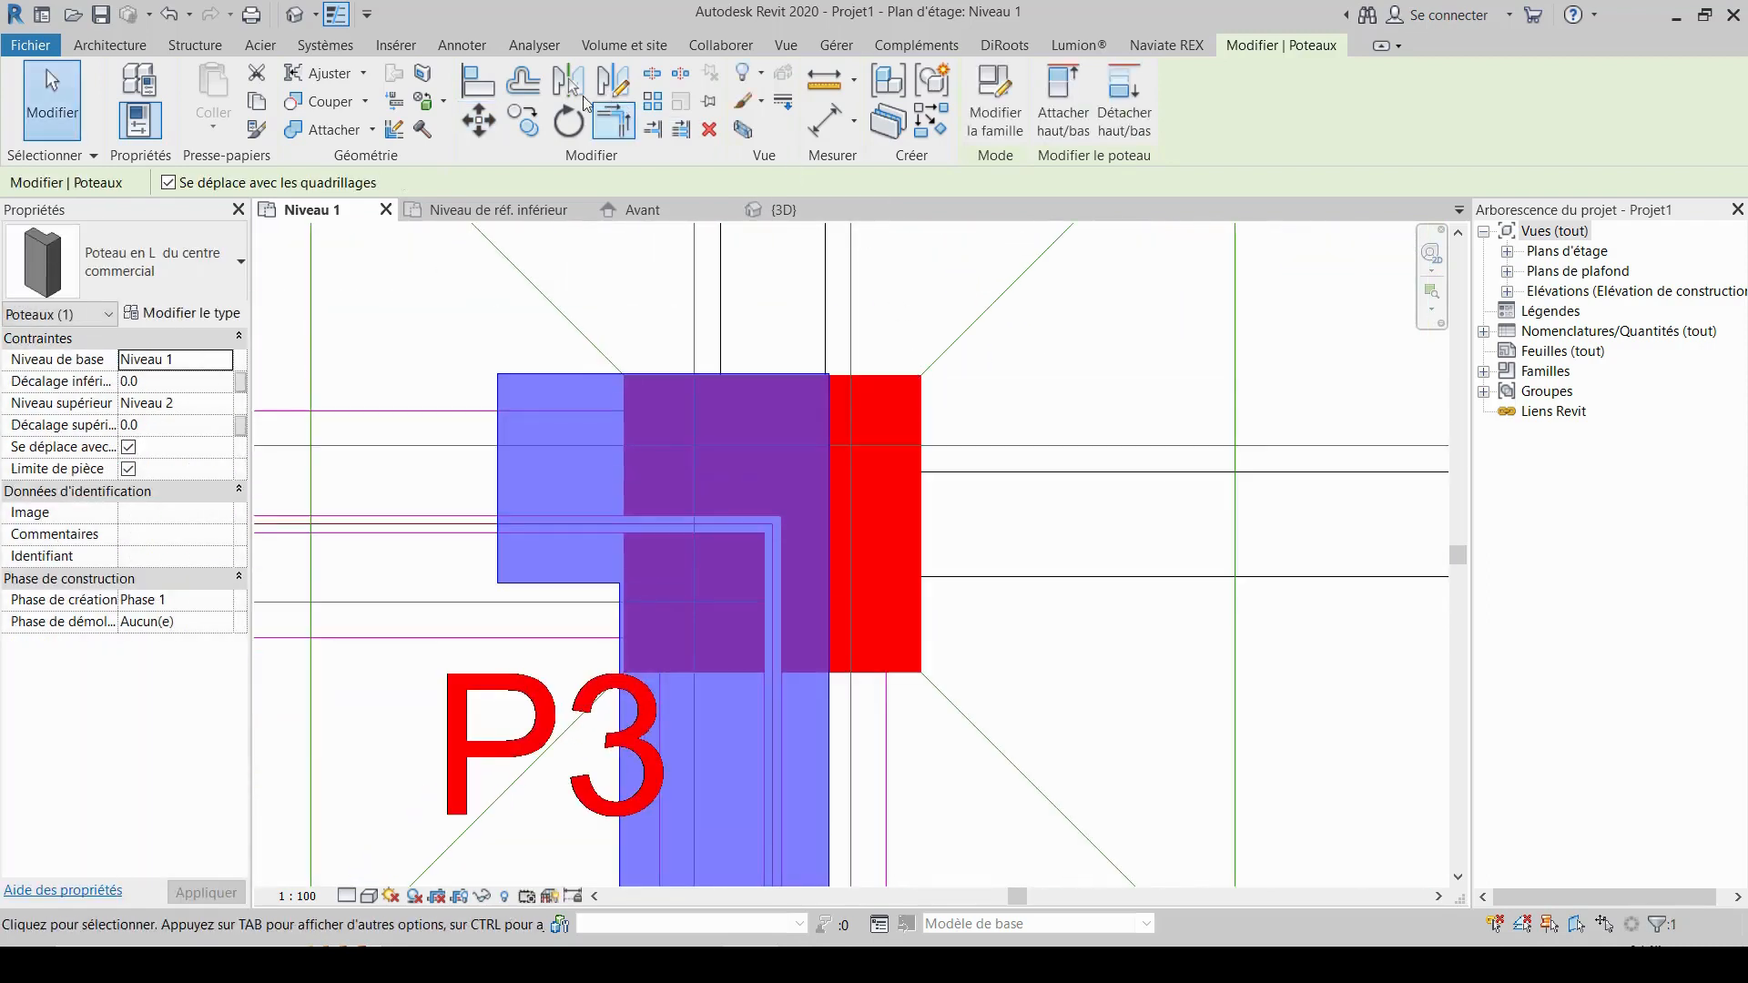
- Align the right face of the L-shaped column with the right edge of the red P3 outline
click(490, 79)
scroll(901, 496, up, 2)
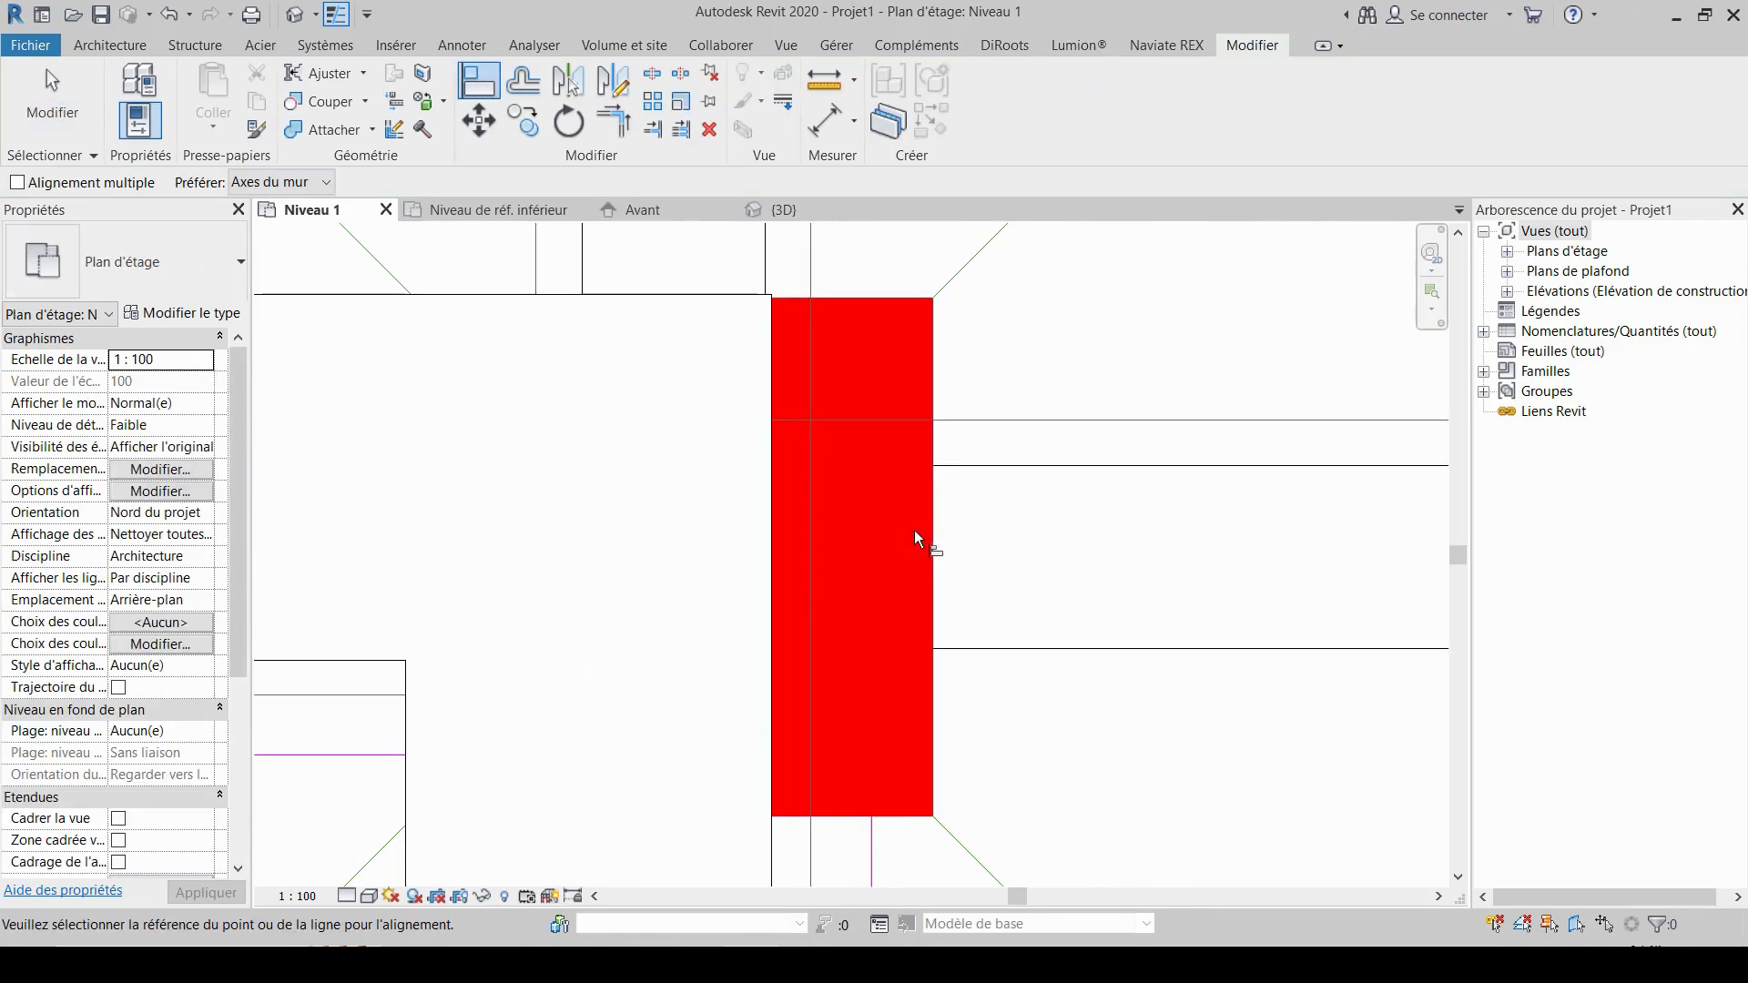
click(934, 538)
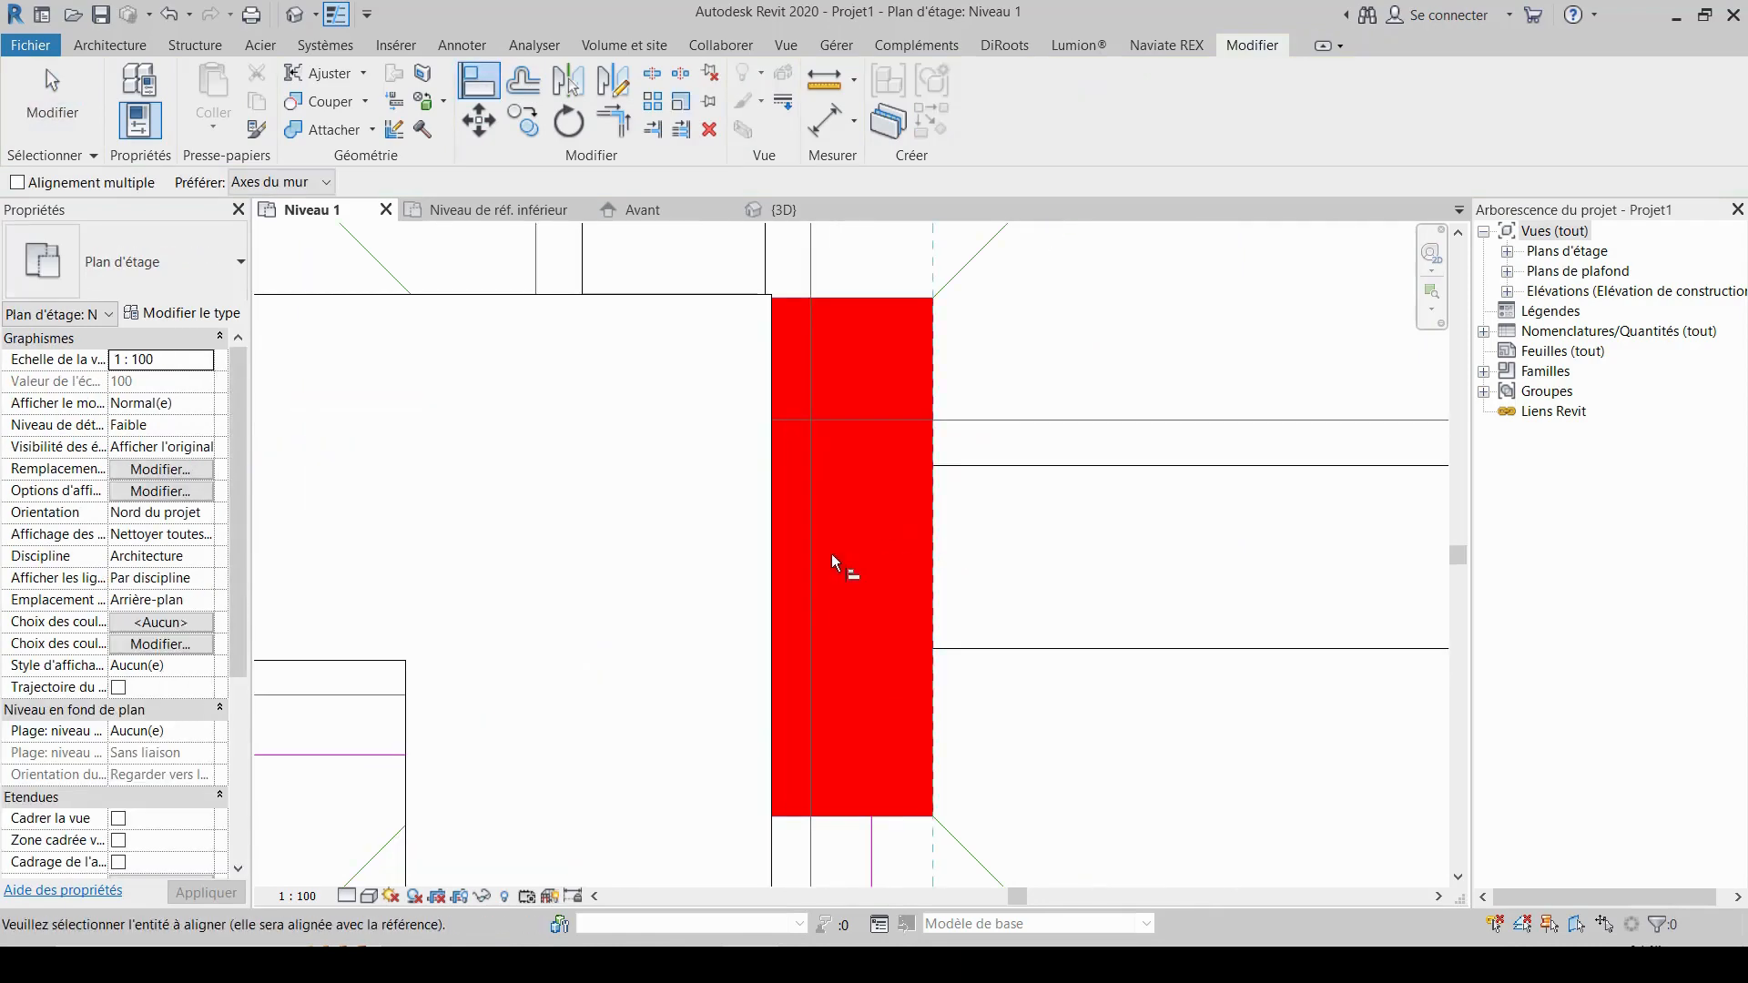
click(773, 579)
scroll(802, 574, down, 2)
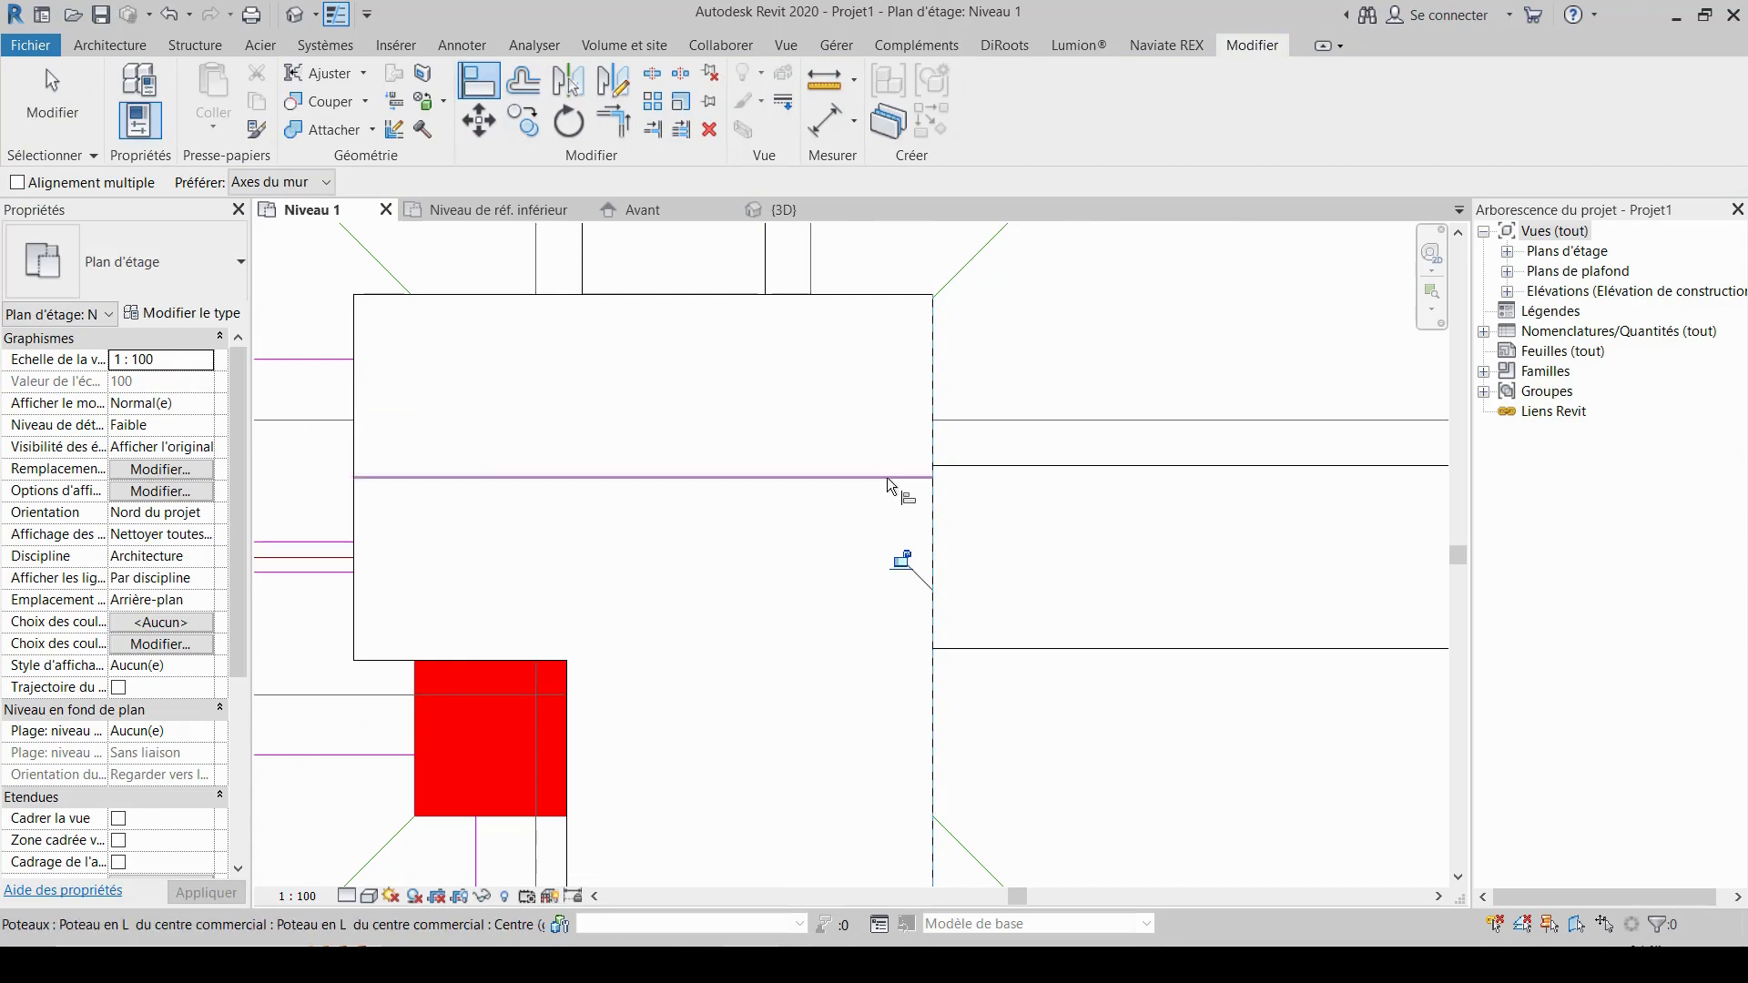
scroll(889, 455, down, 3)
scroll(893, 391, up, 4)
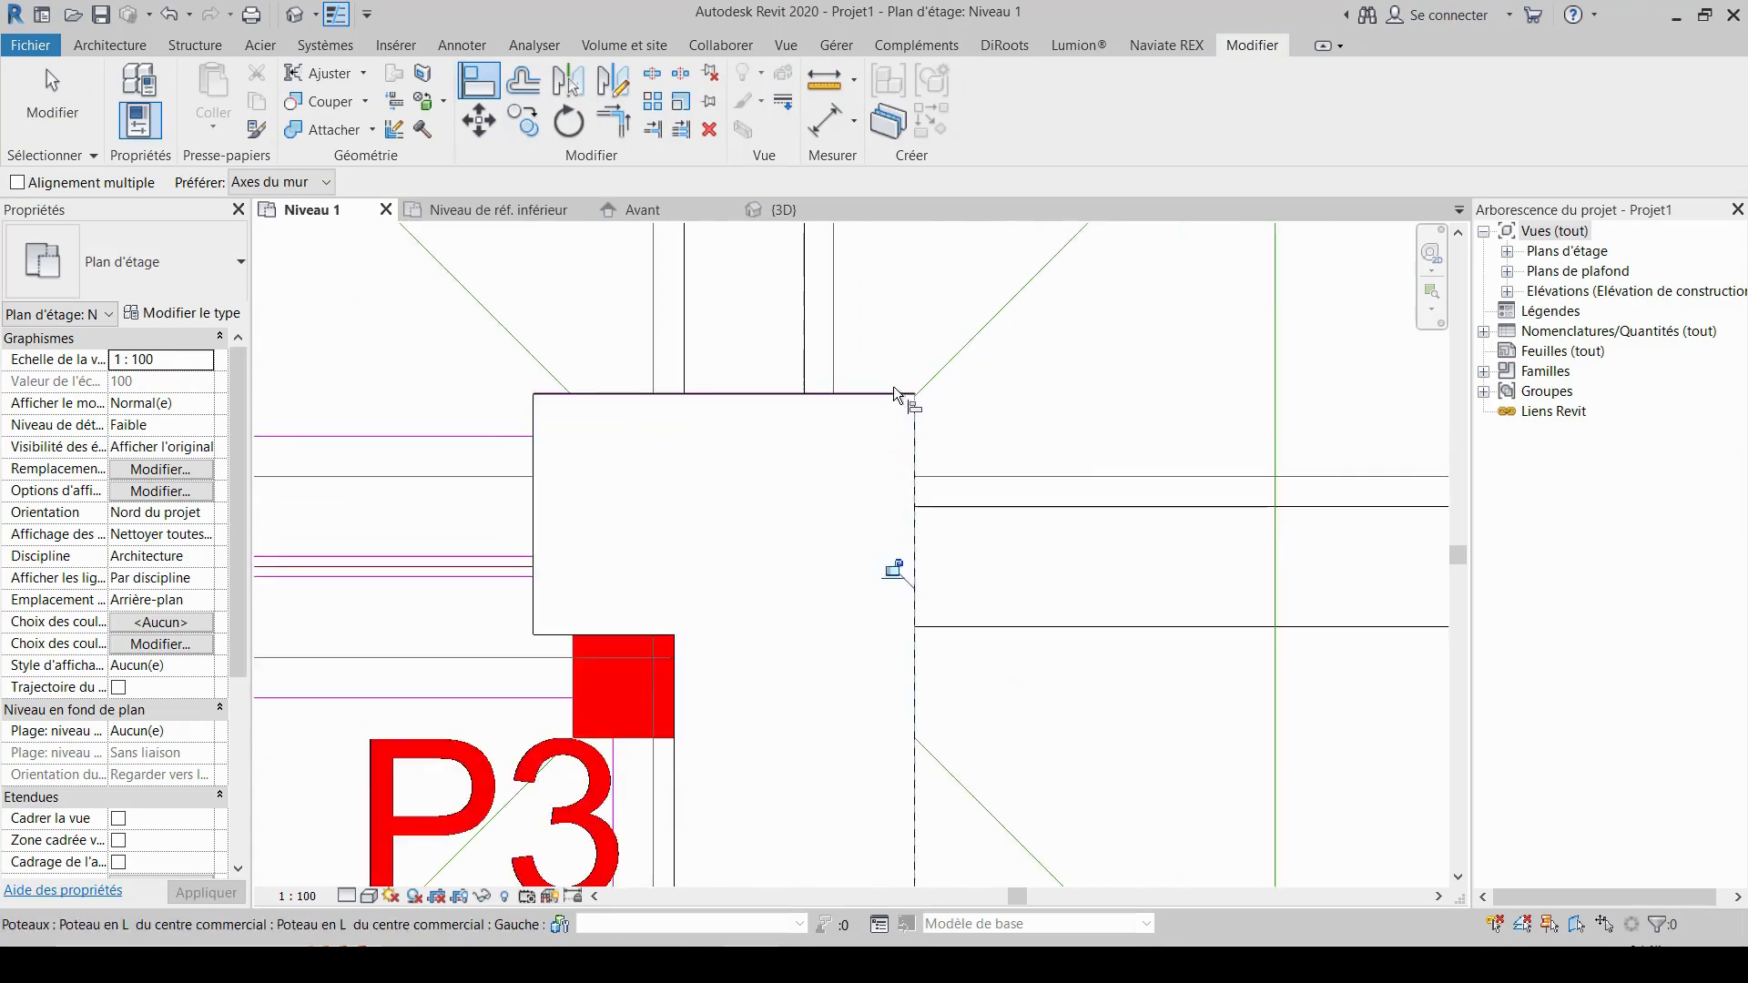
key(Escape)
key(Escape)
- Start Align for the column's upper edge and set the plan view to Elevé detail level and Ligne cachée visual style
click(924, 394)
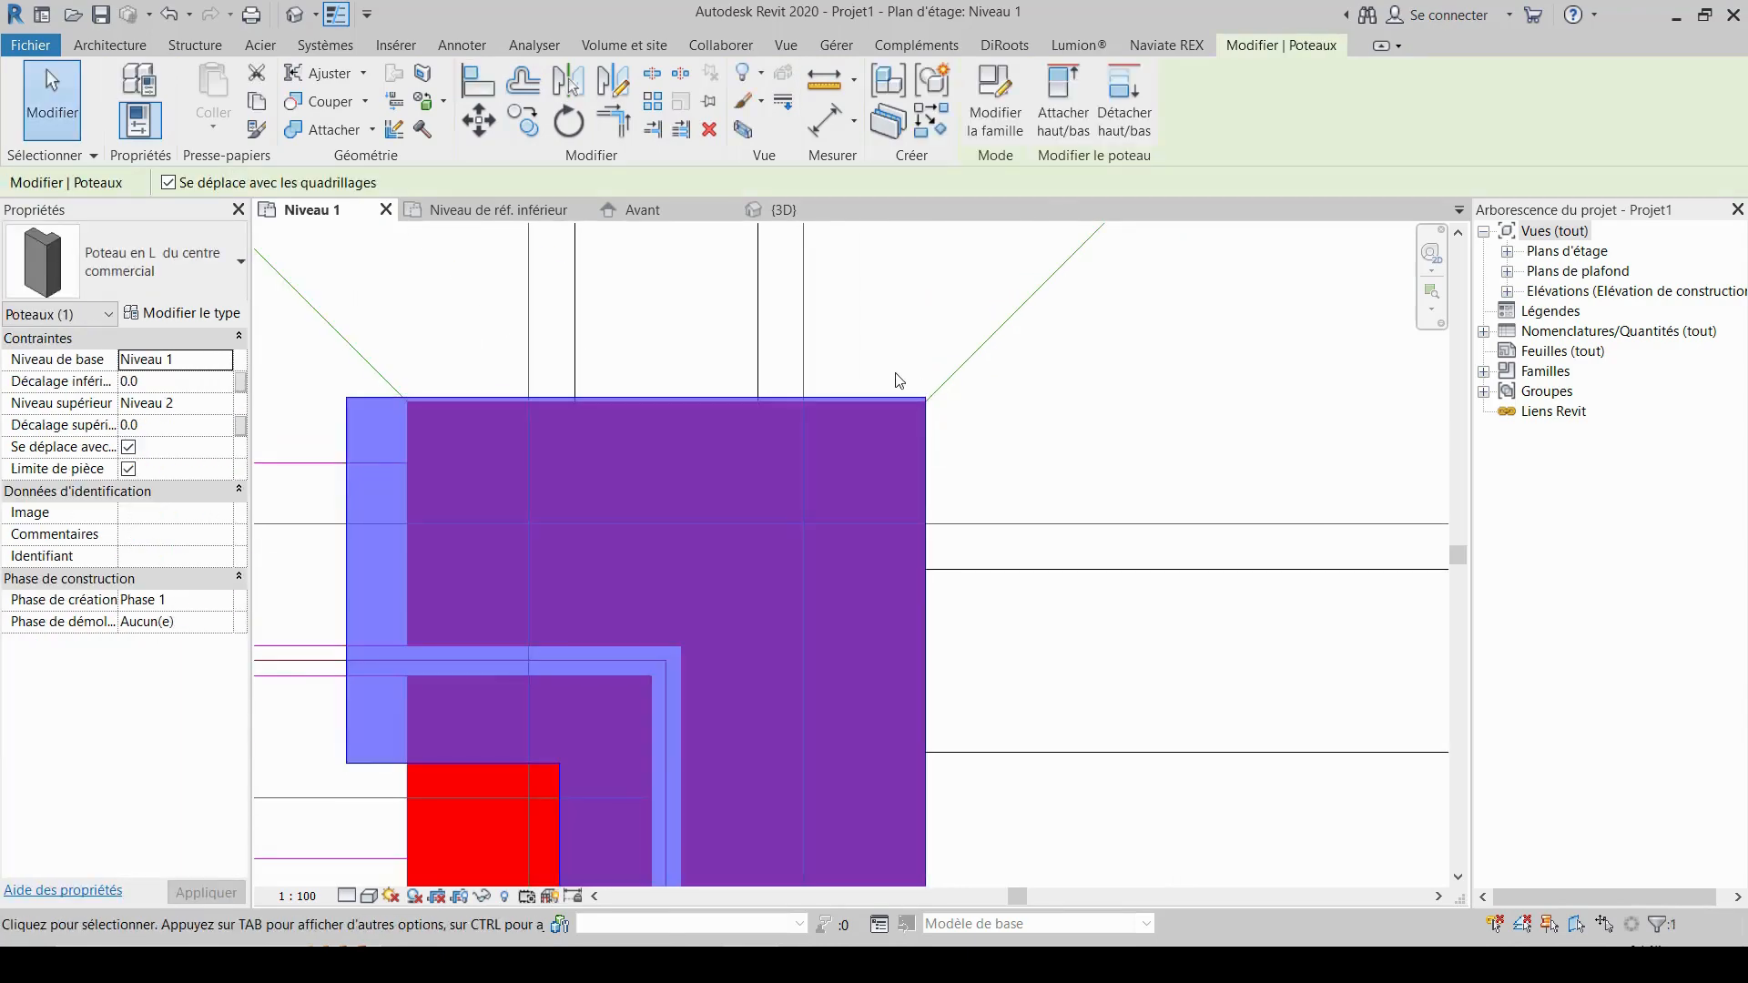
scroll(899, 375, up, 4)
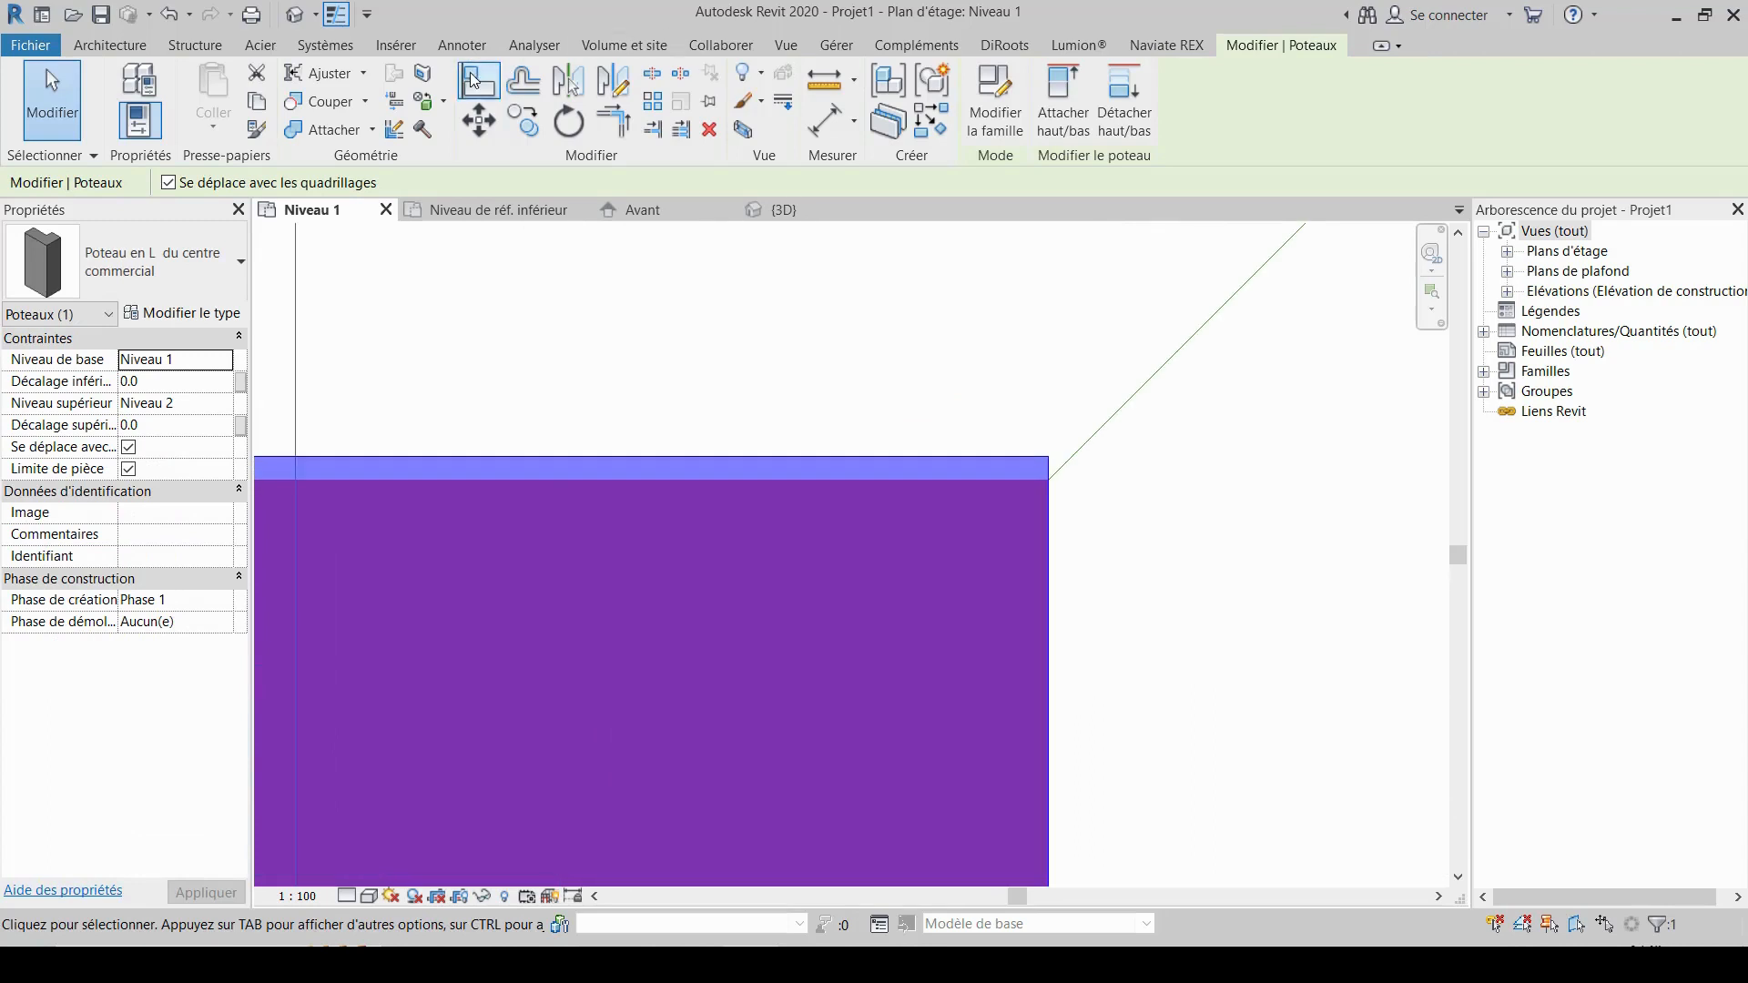
click(477, 80)
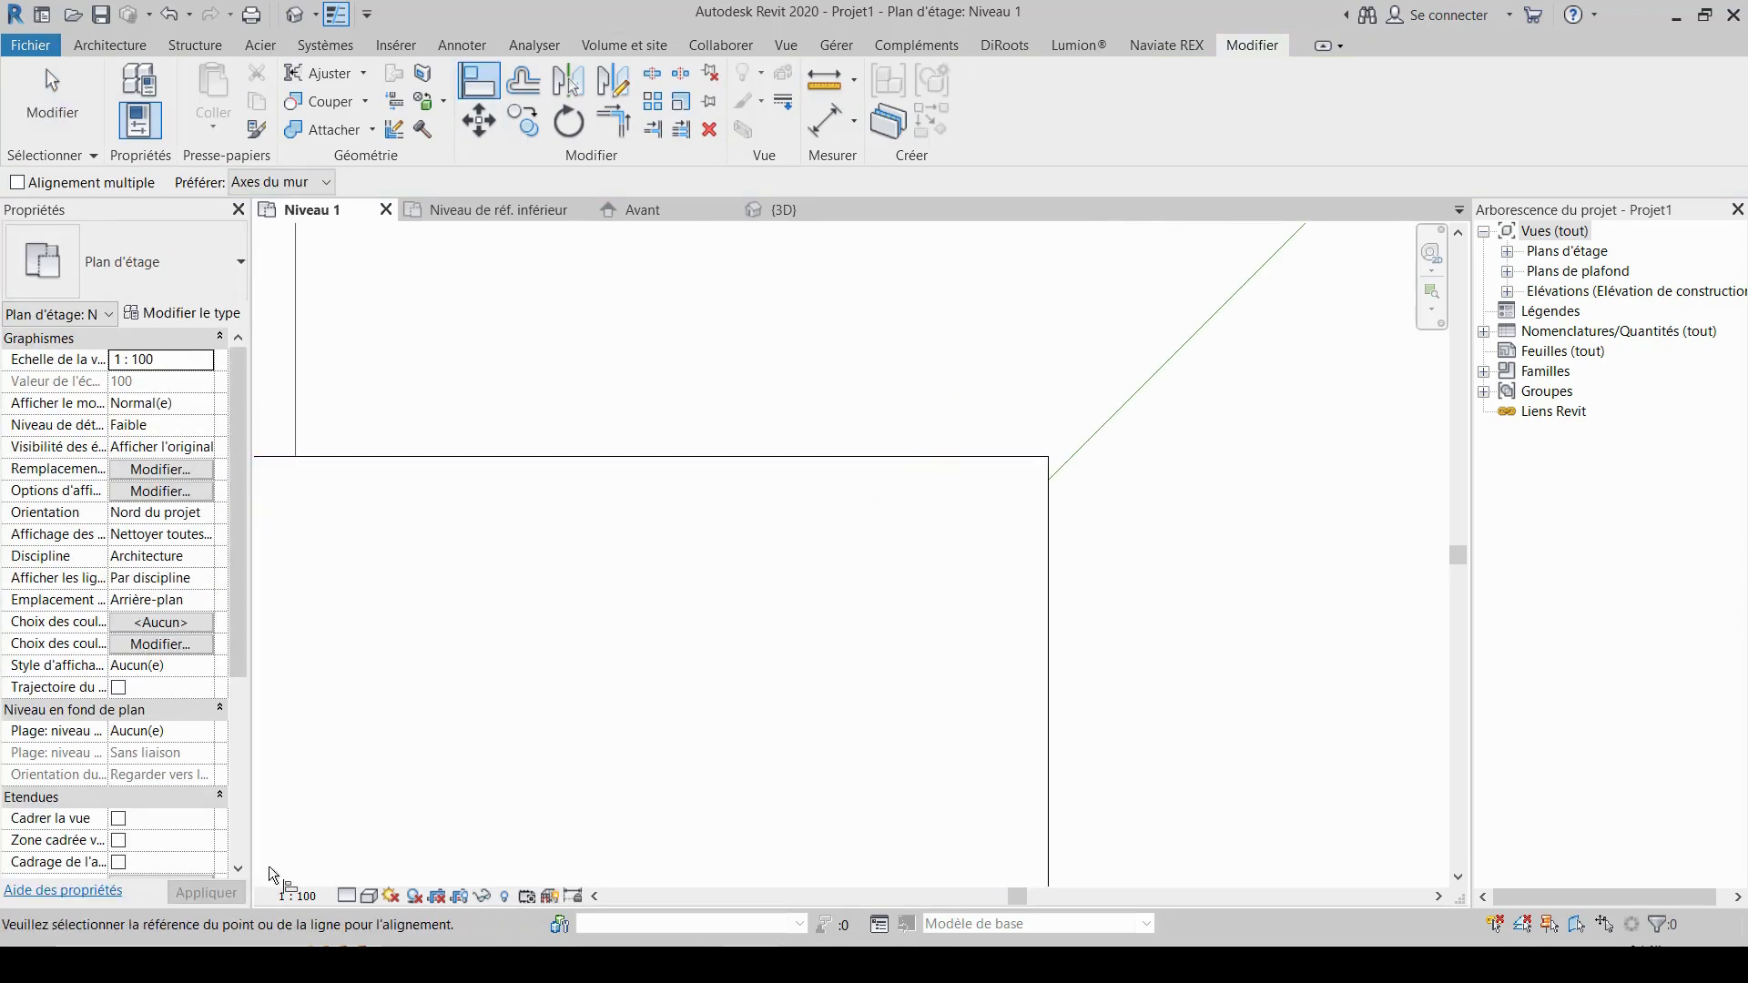
click(370, 896)
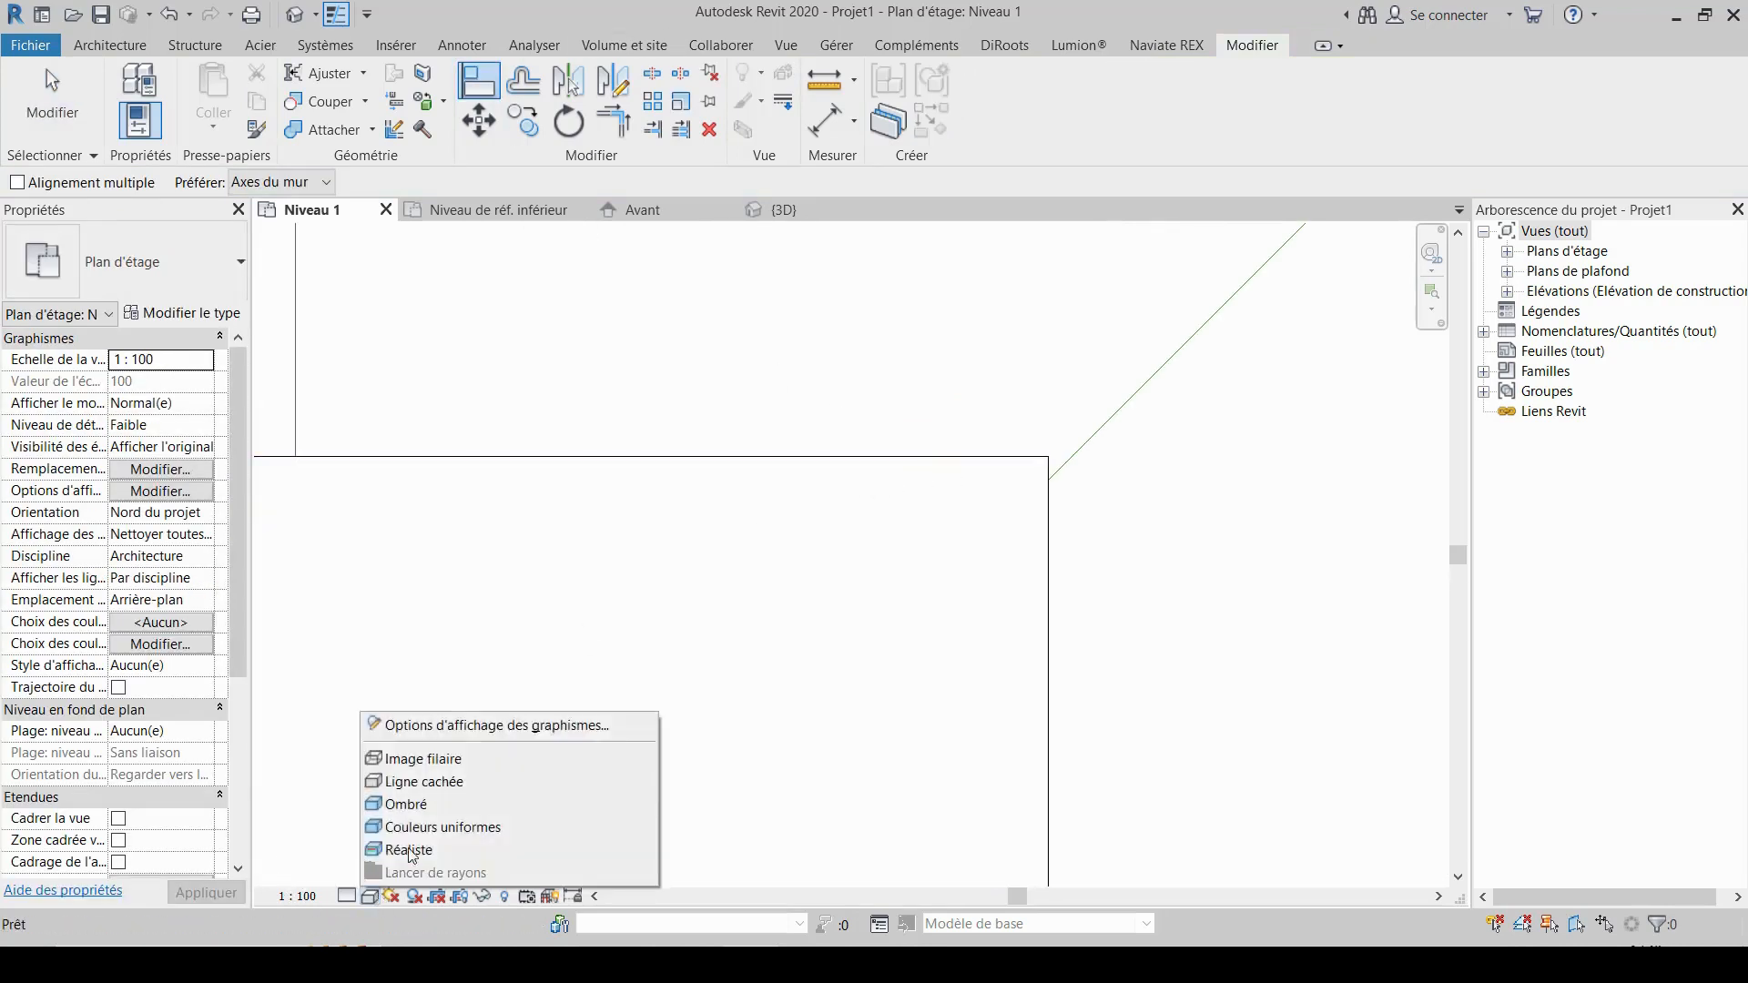
click(417, 781)
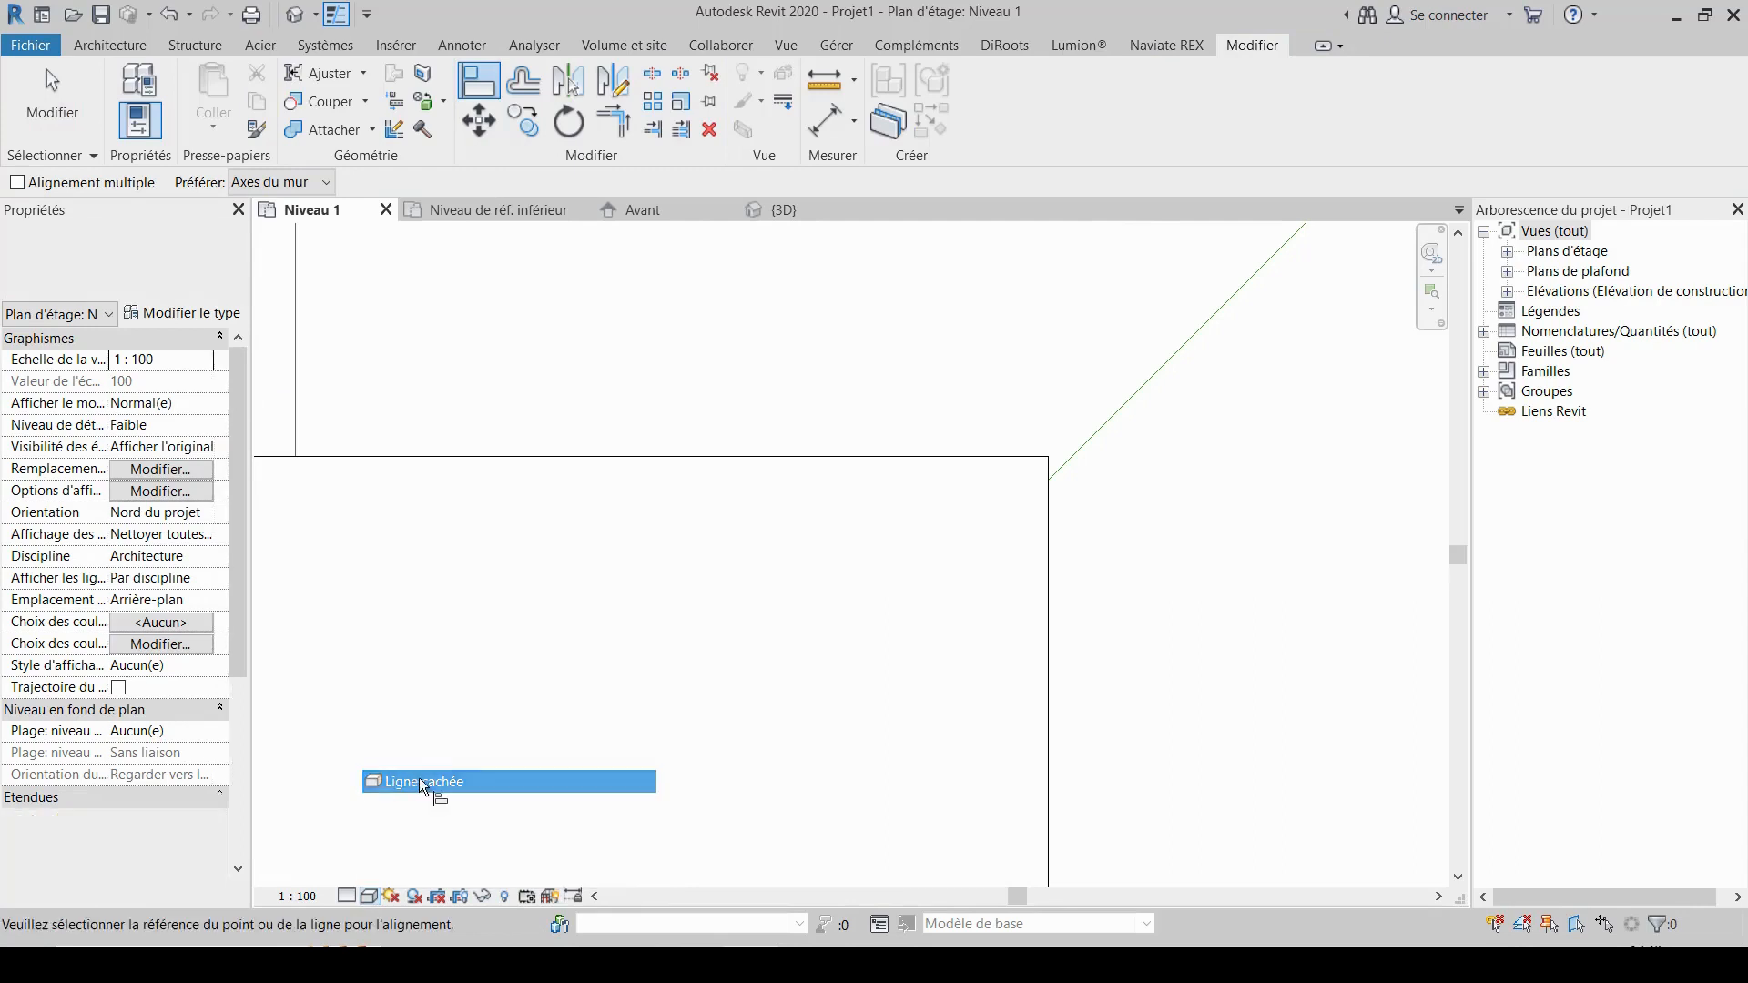
click(346, 896)
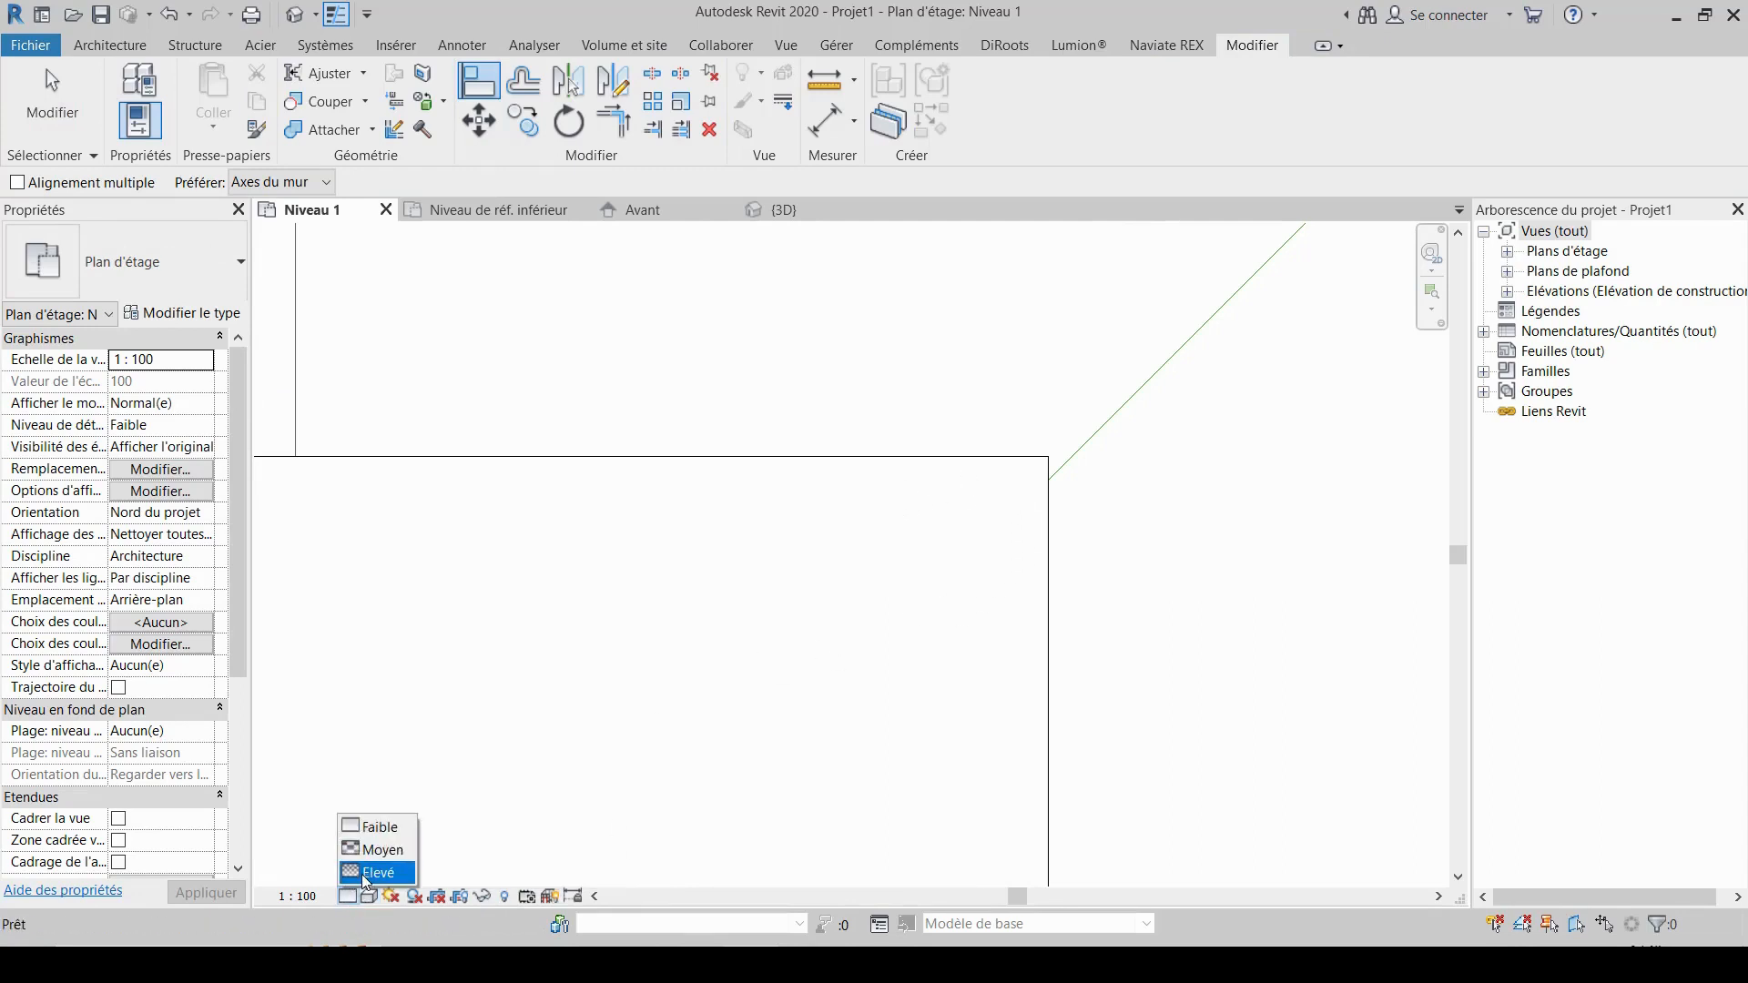
click(375, 870)
click(366, 897)
click(397, 783)
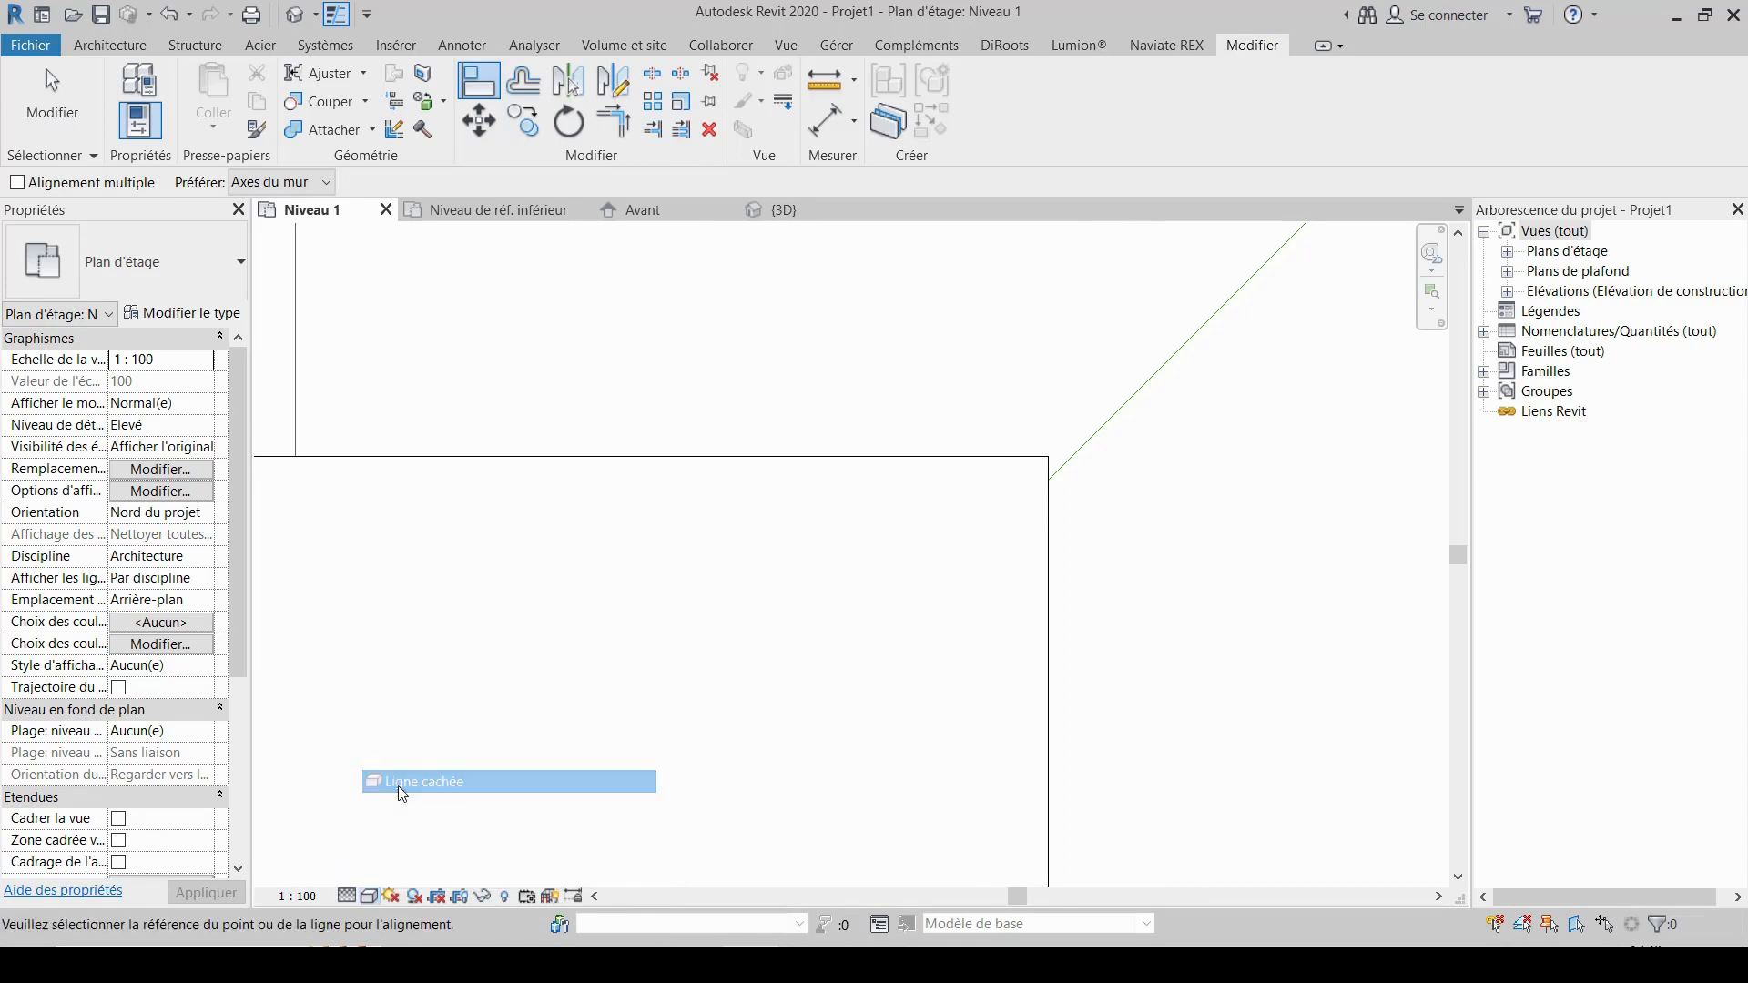
- Switch the plan view to Image filaire and align the L-shaped column's upper edge with the upper edge of the red P3 outline
click(369, 899)
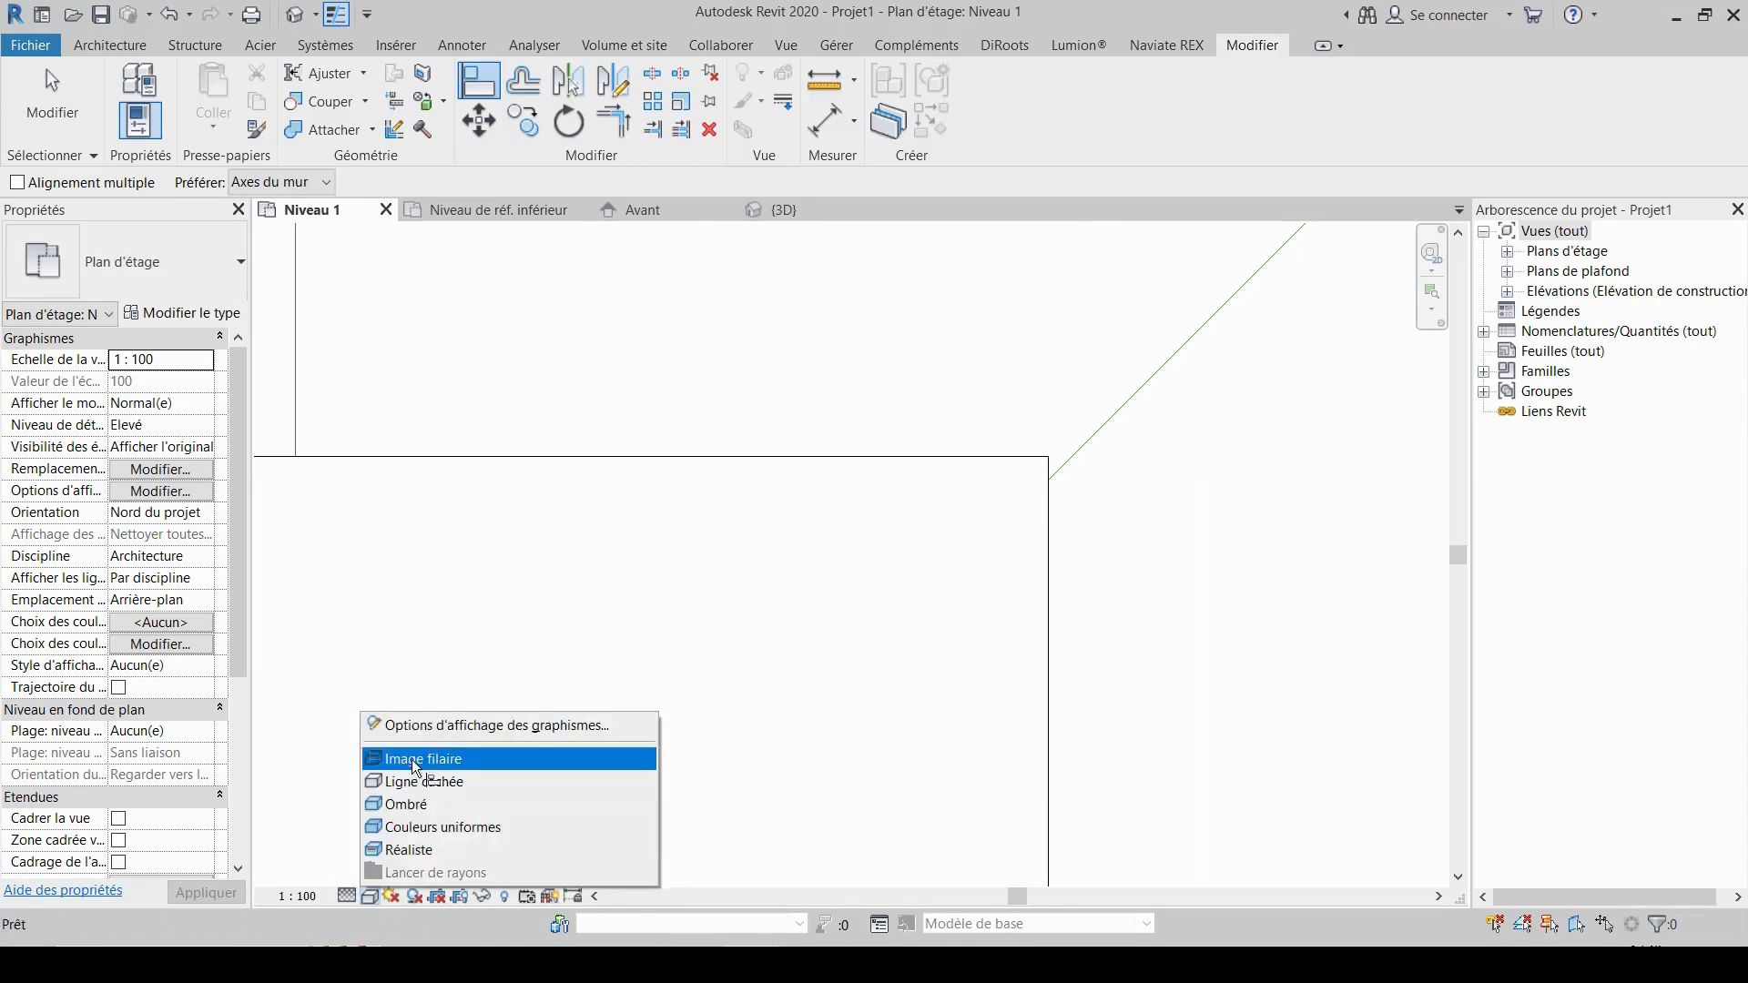
click(401, 755)
scroll(1053, 500, down, 1)
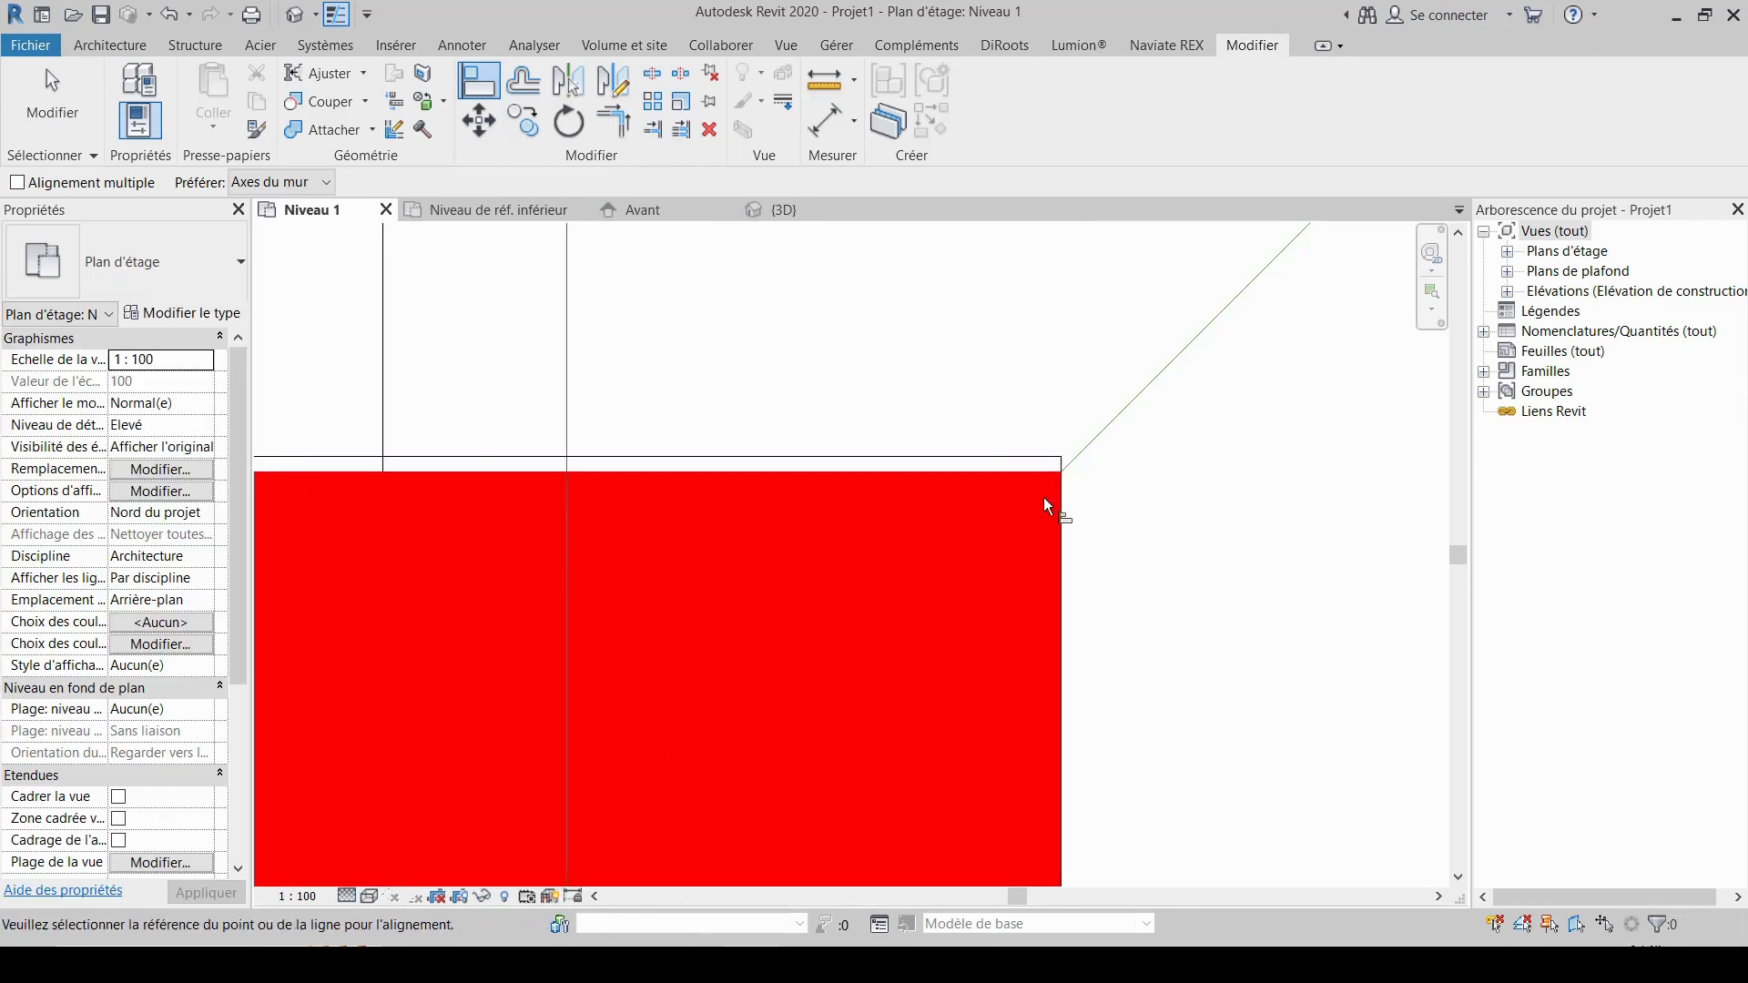
middle_drag(1053, 499, 979, 505)
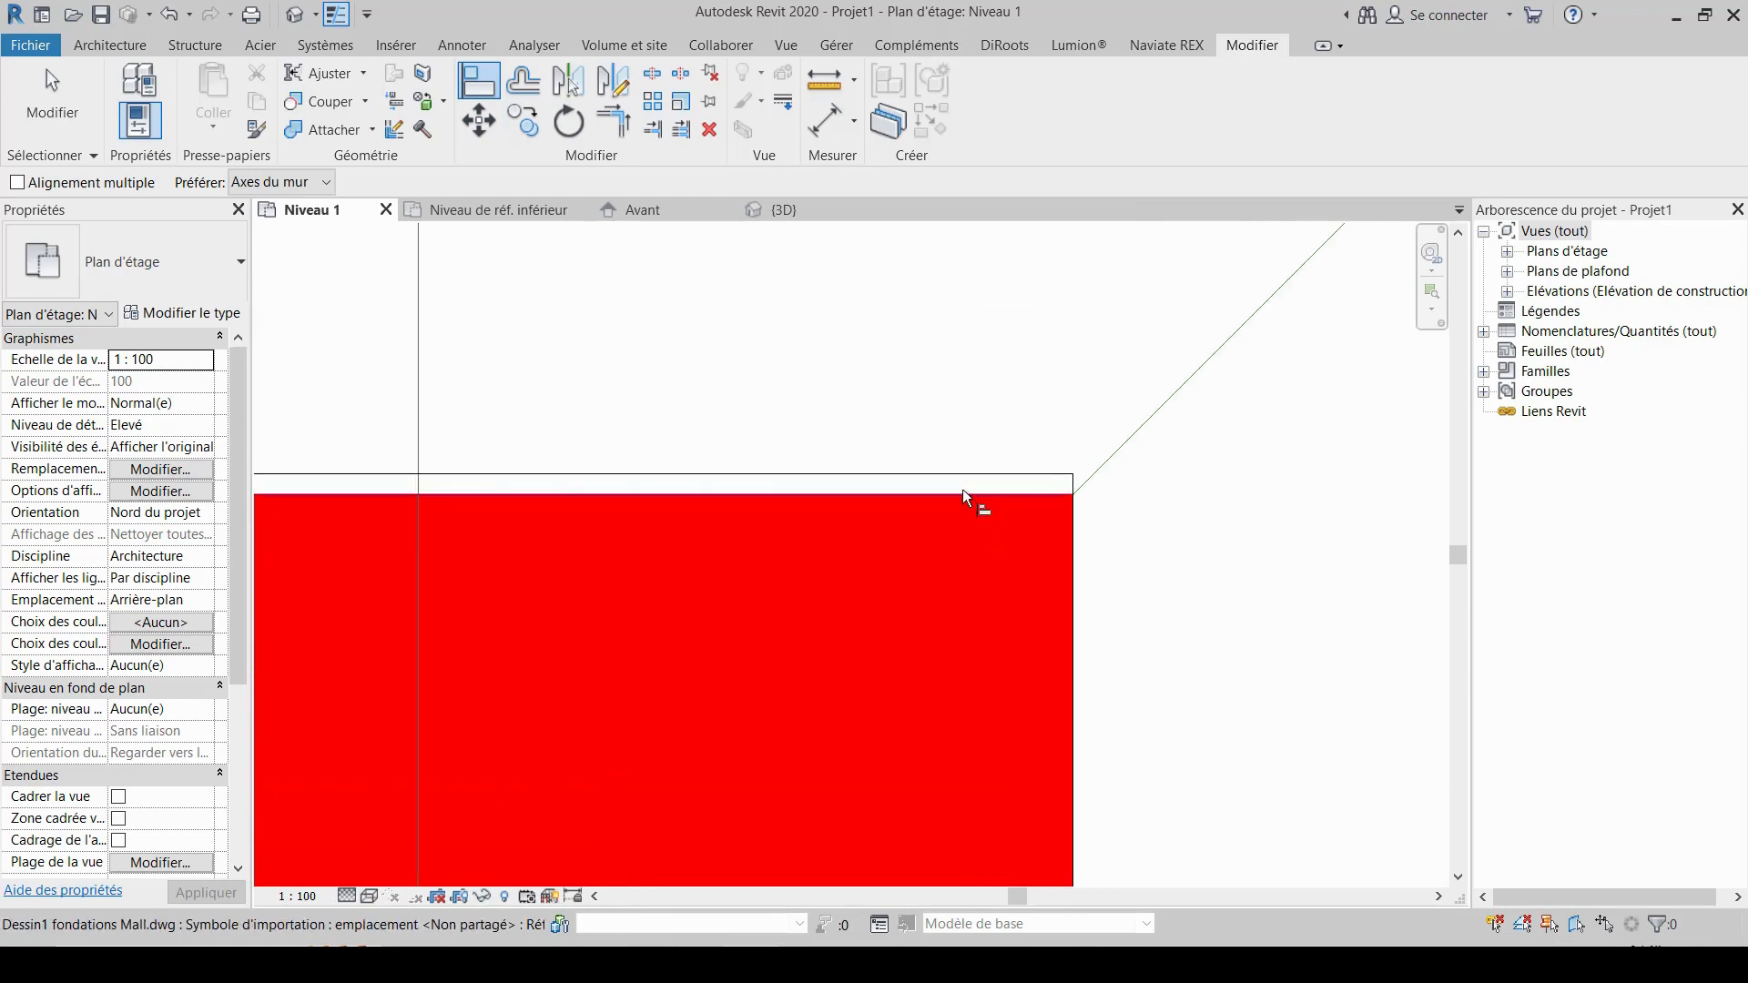
click(963, 494)
click(968, 474)
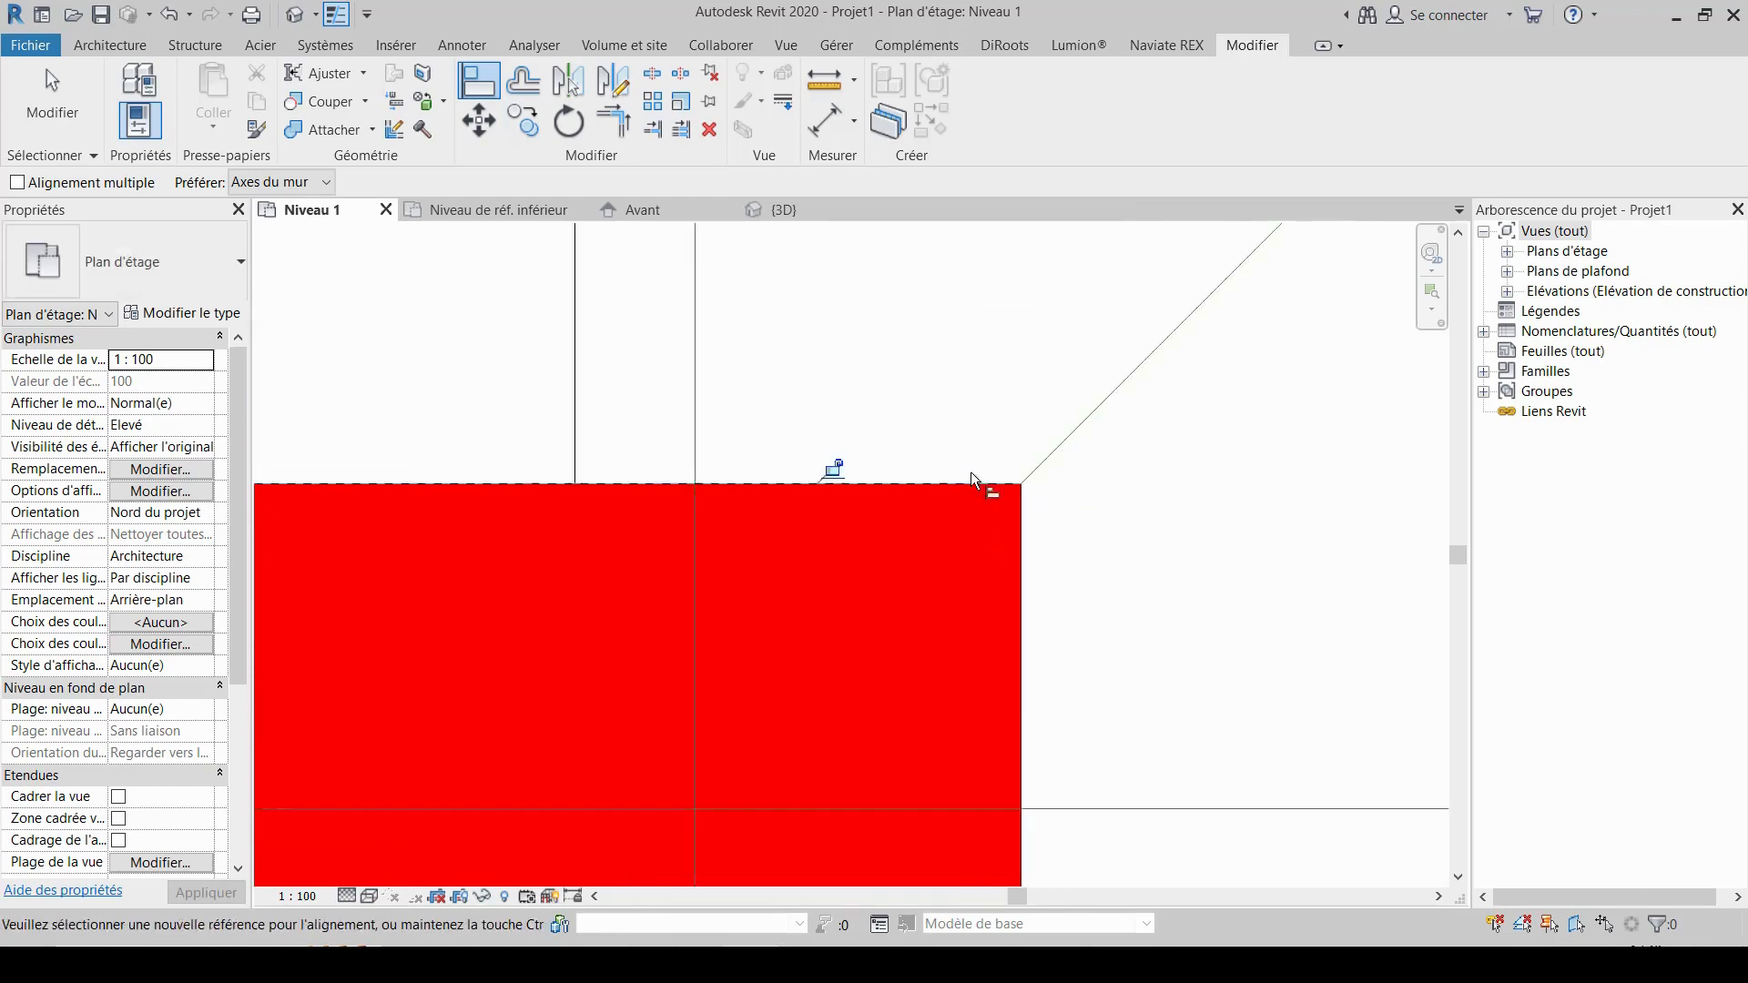
scroll(970, 471, down, 4)
middle_drag(1032, 488, 1085, 401)
key(Escape)
key(Escape)
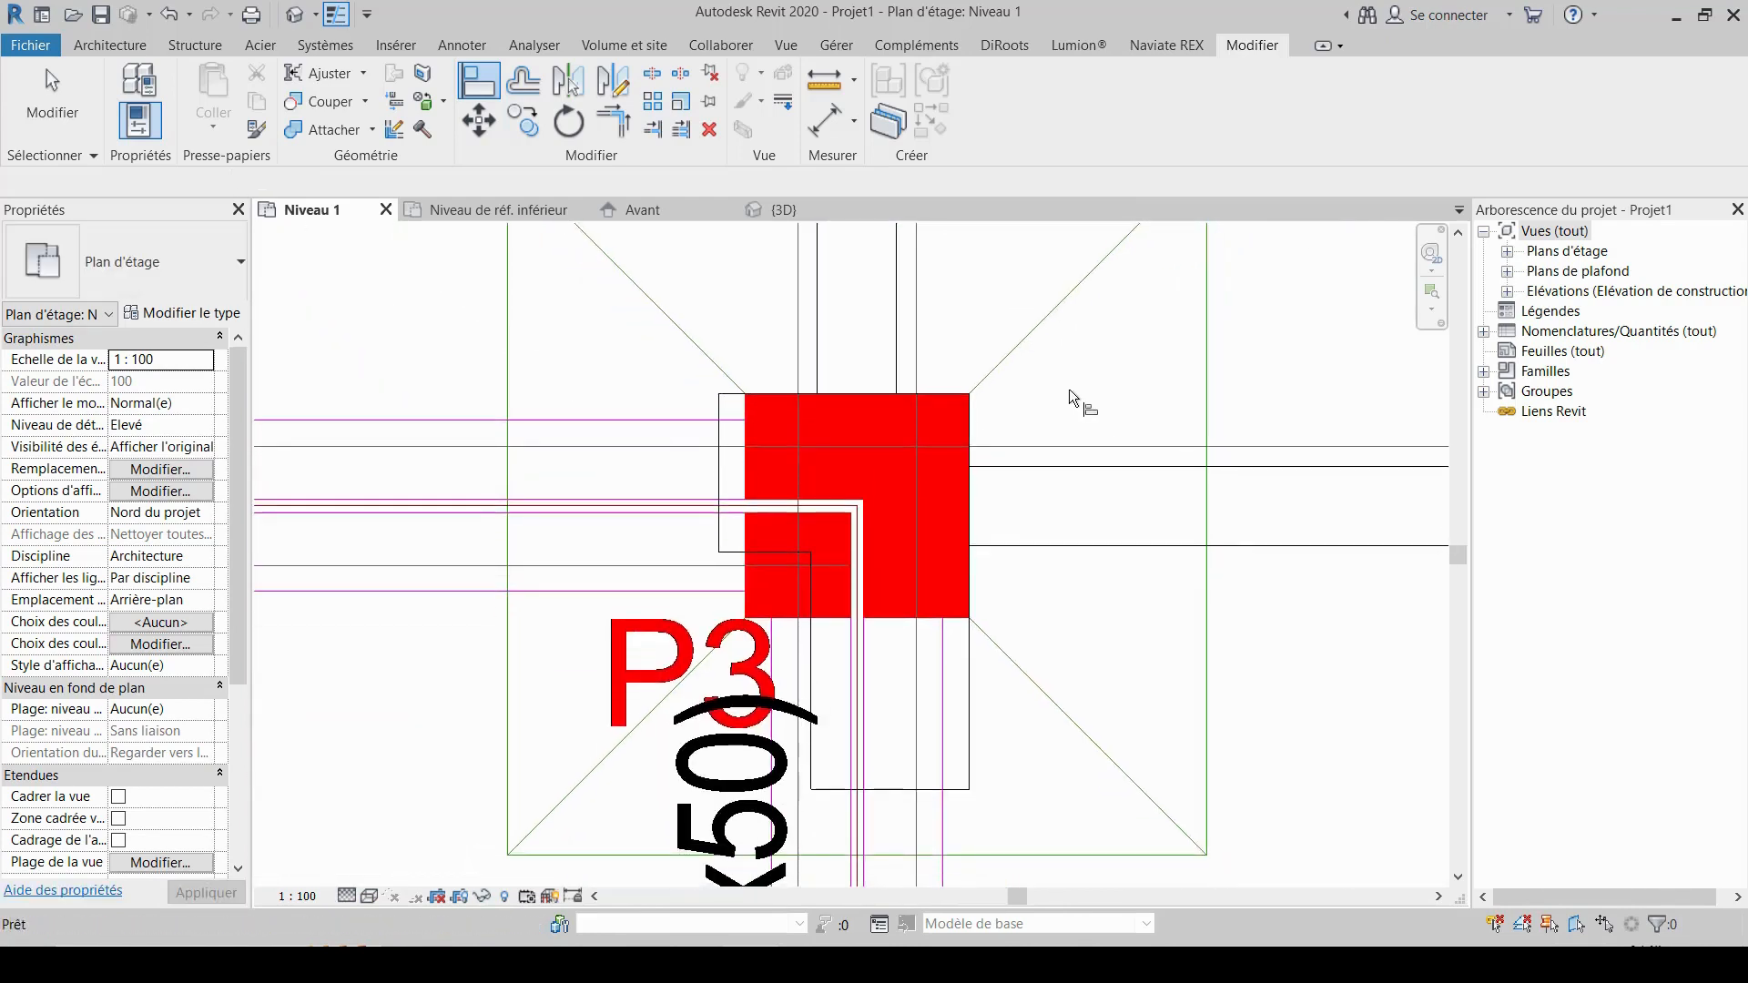
- Check the column over the P3 outline in the Réaliste visual style and return the view to Image filaire
scroll(1056, 382, up, 1)
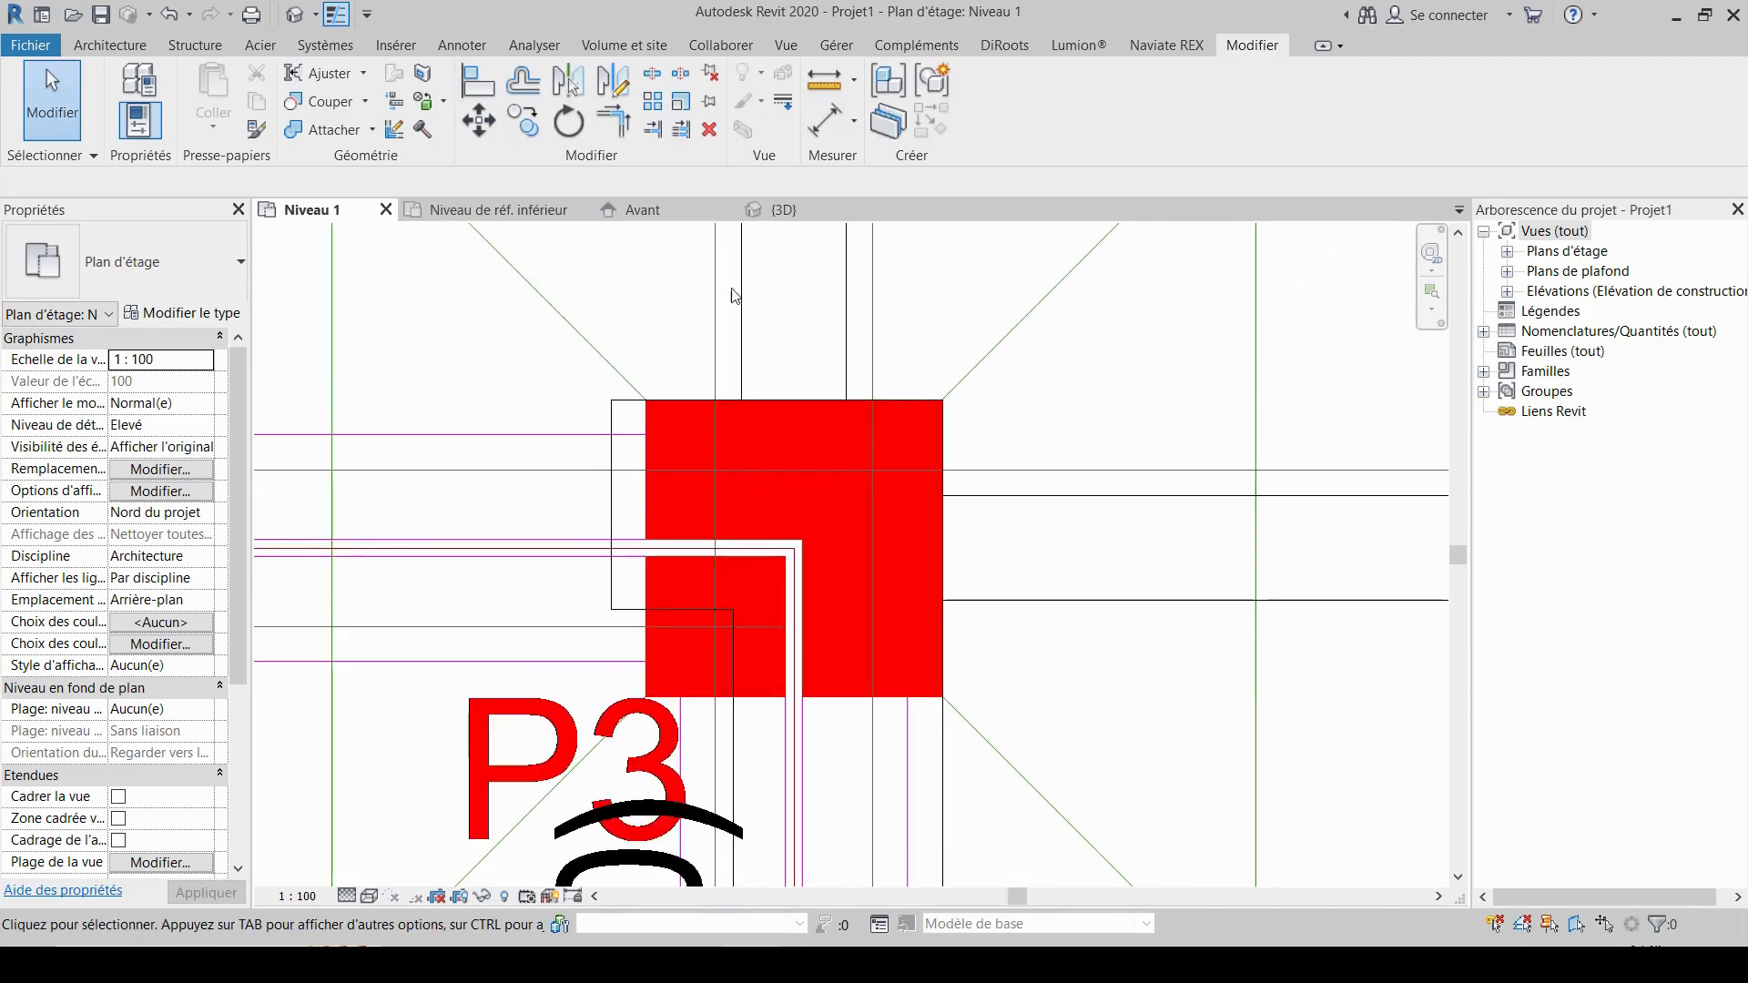
click(368, 897)
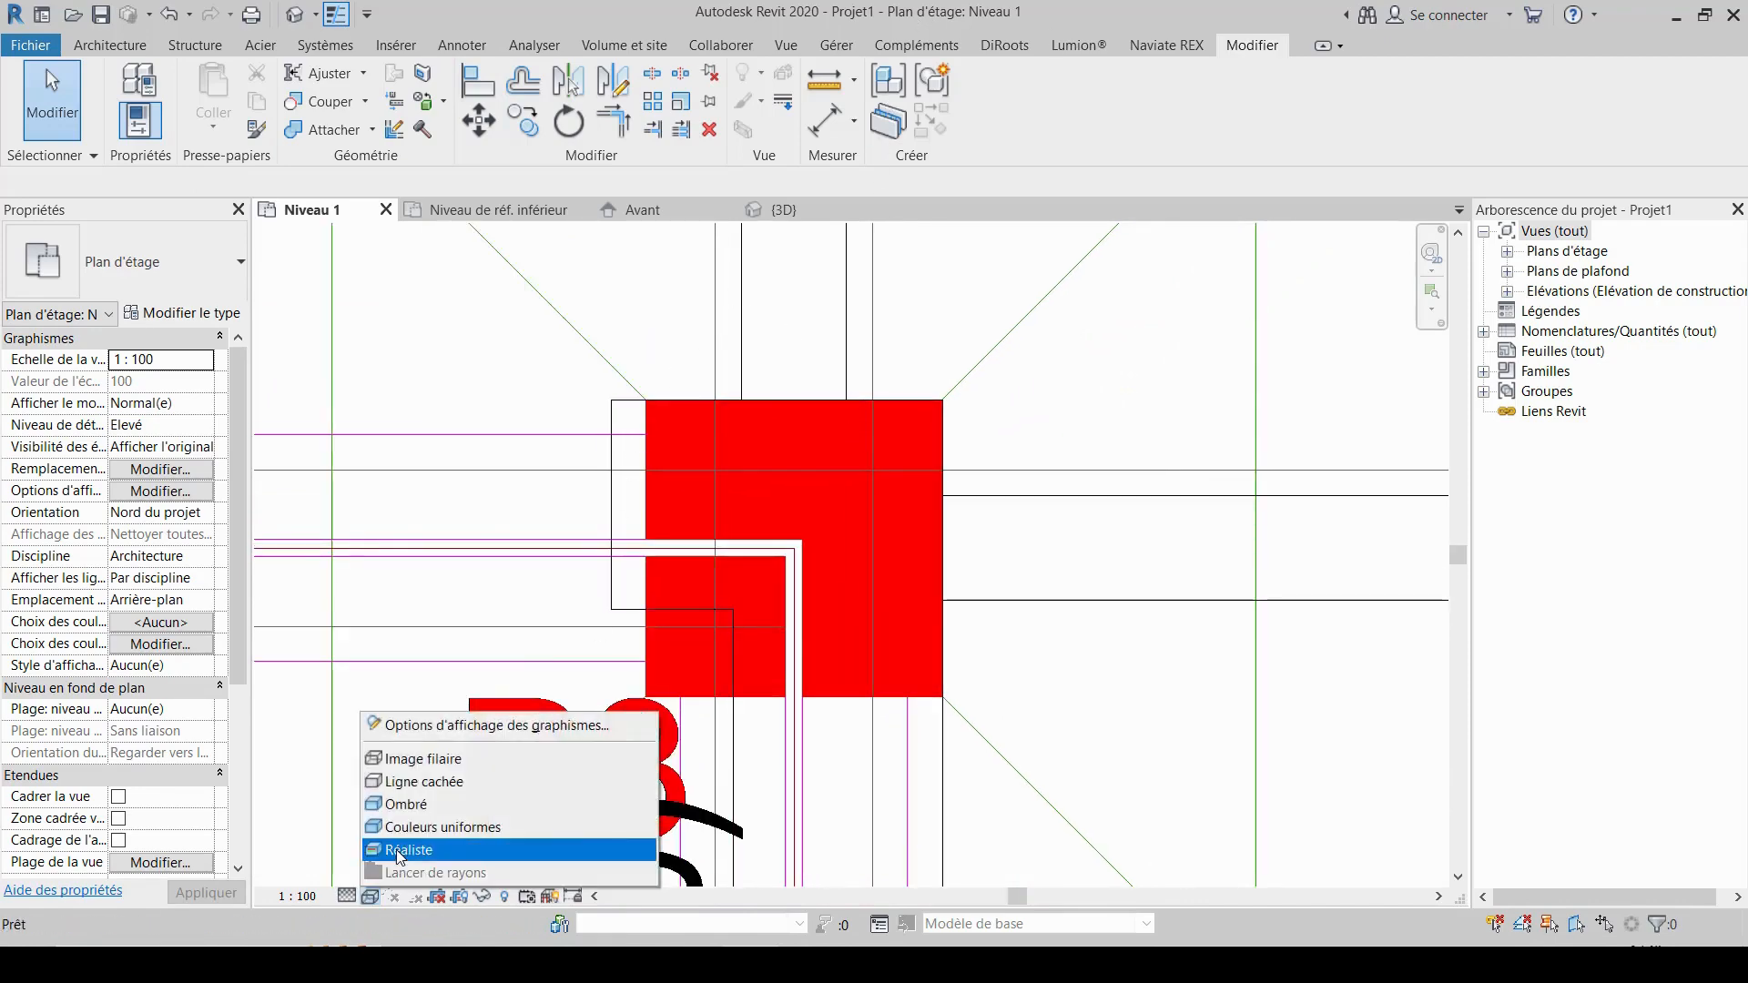
click(437, 844)
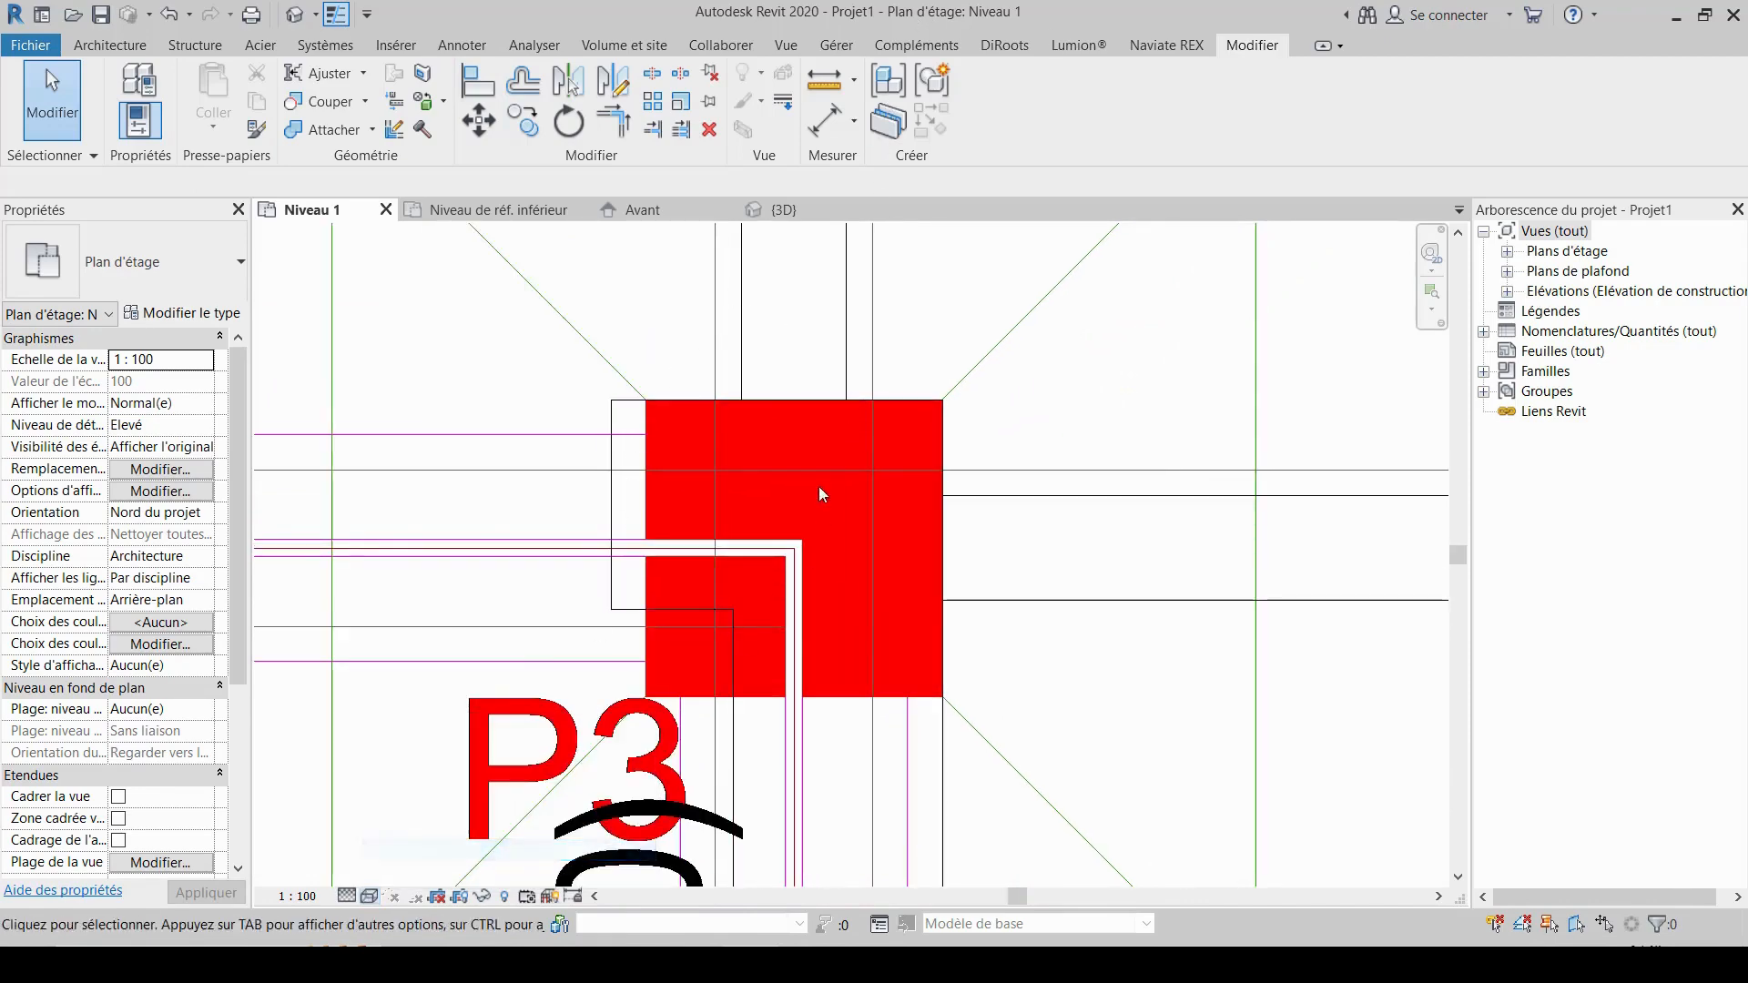
click(369, 897)
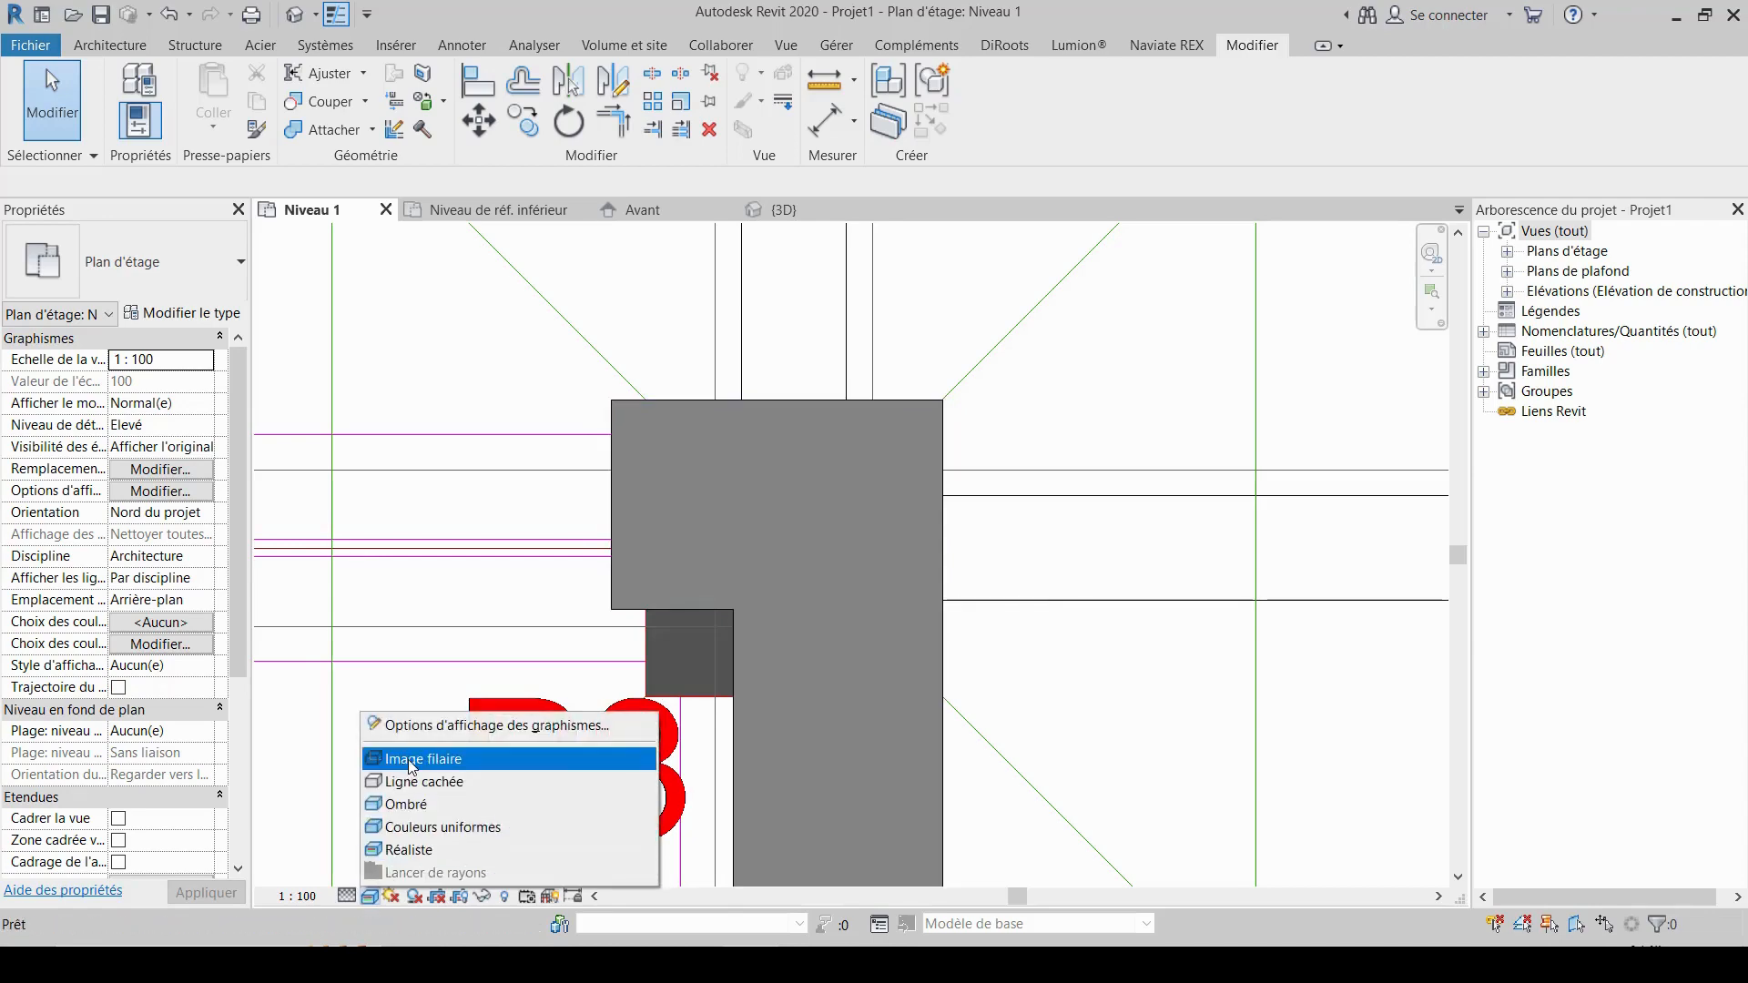
click(419, 759)
middle_drag(892, 463, 873, 358)
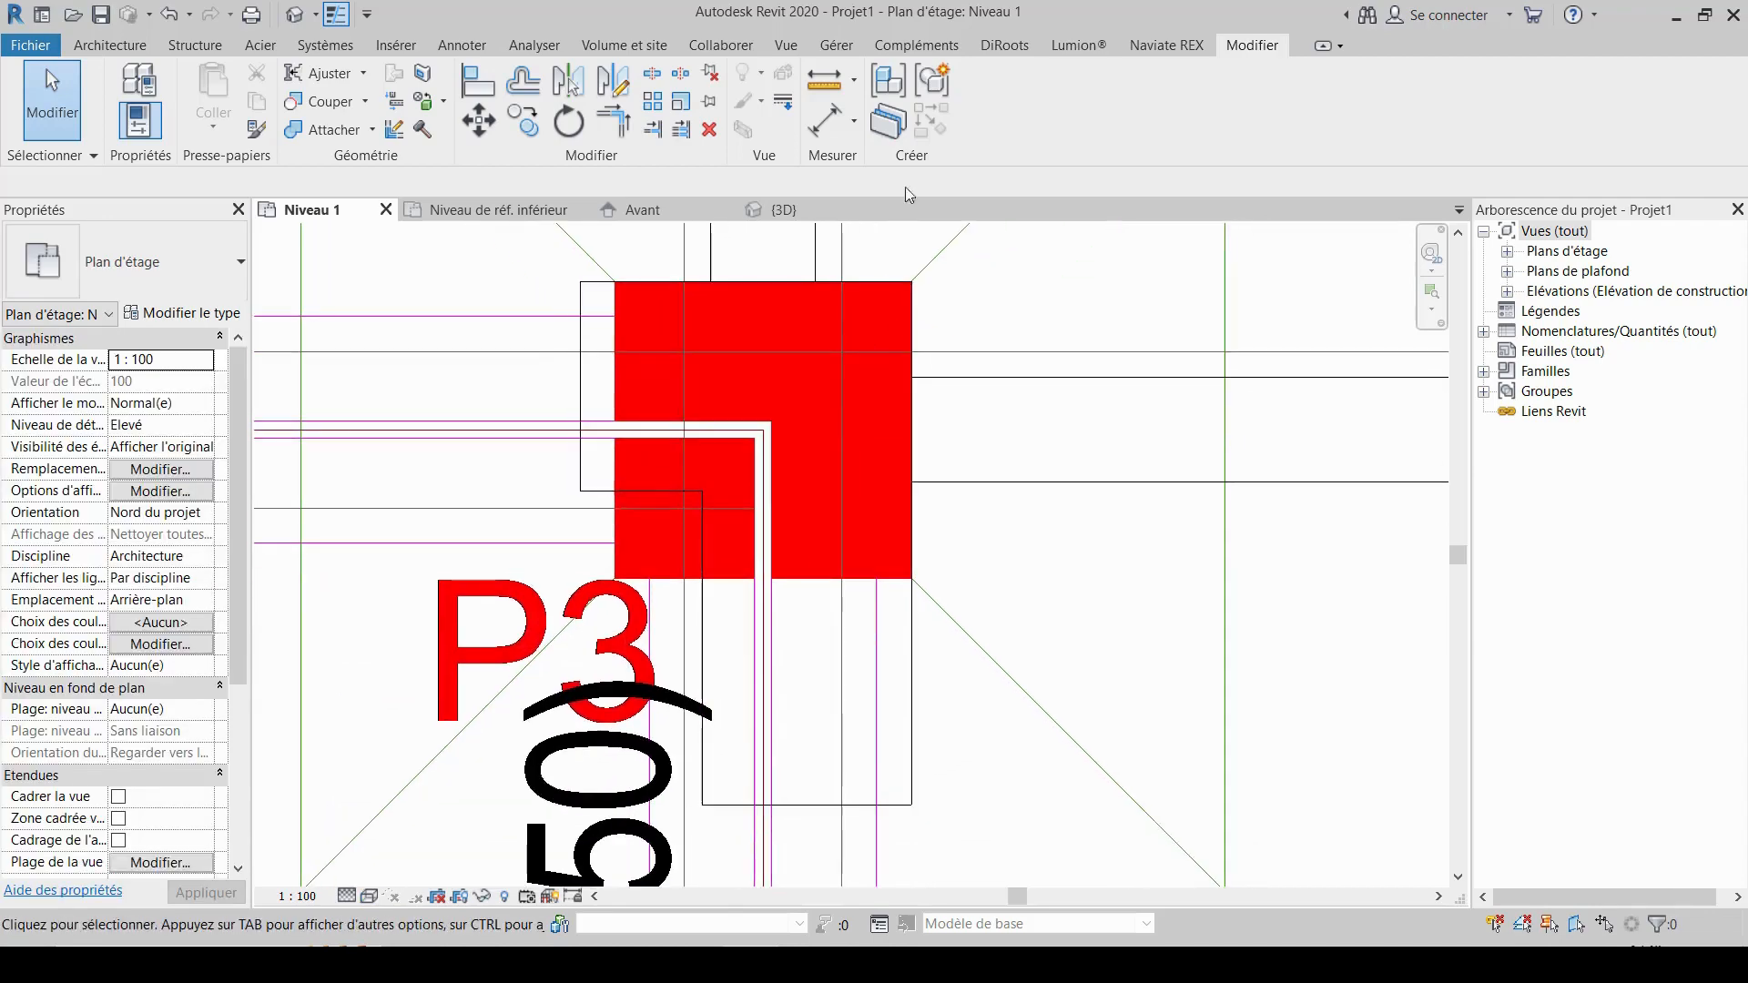
- Measure the overall width of the red P3 outline along its upper edge
click(822, 78)
click(912, 282)
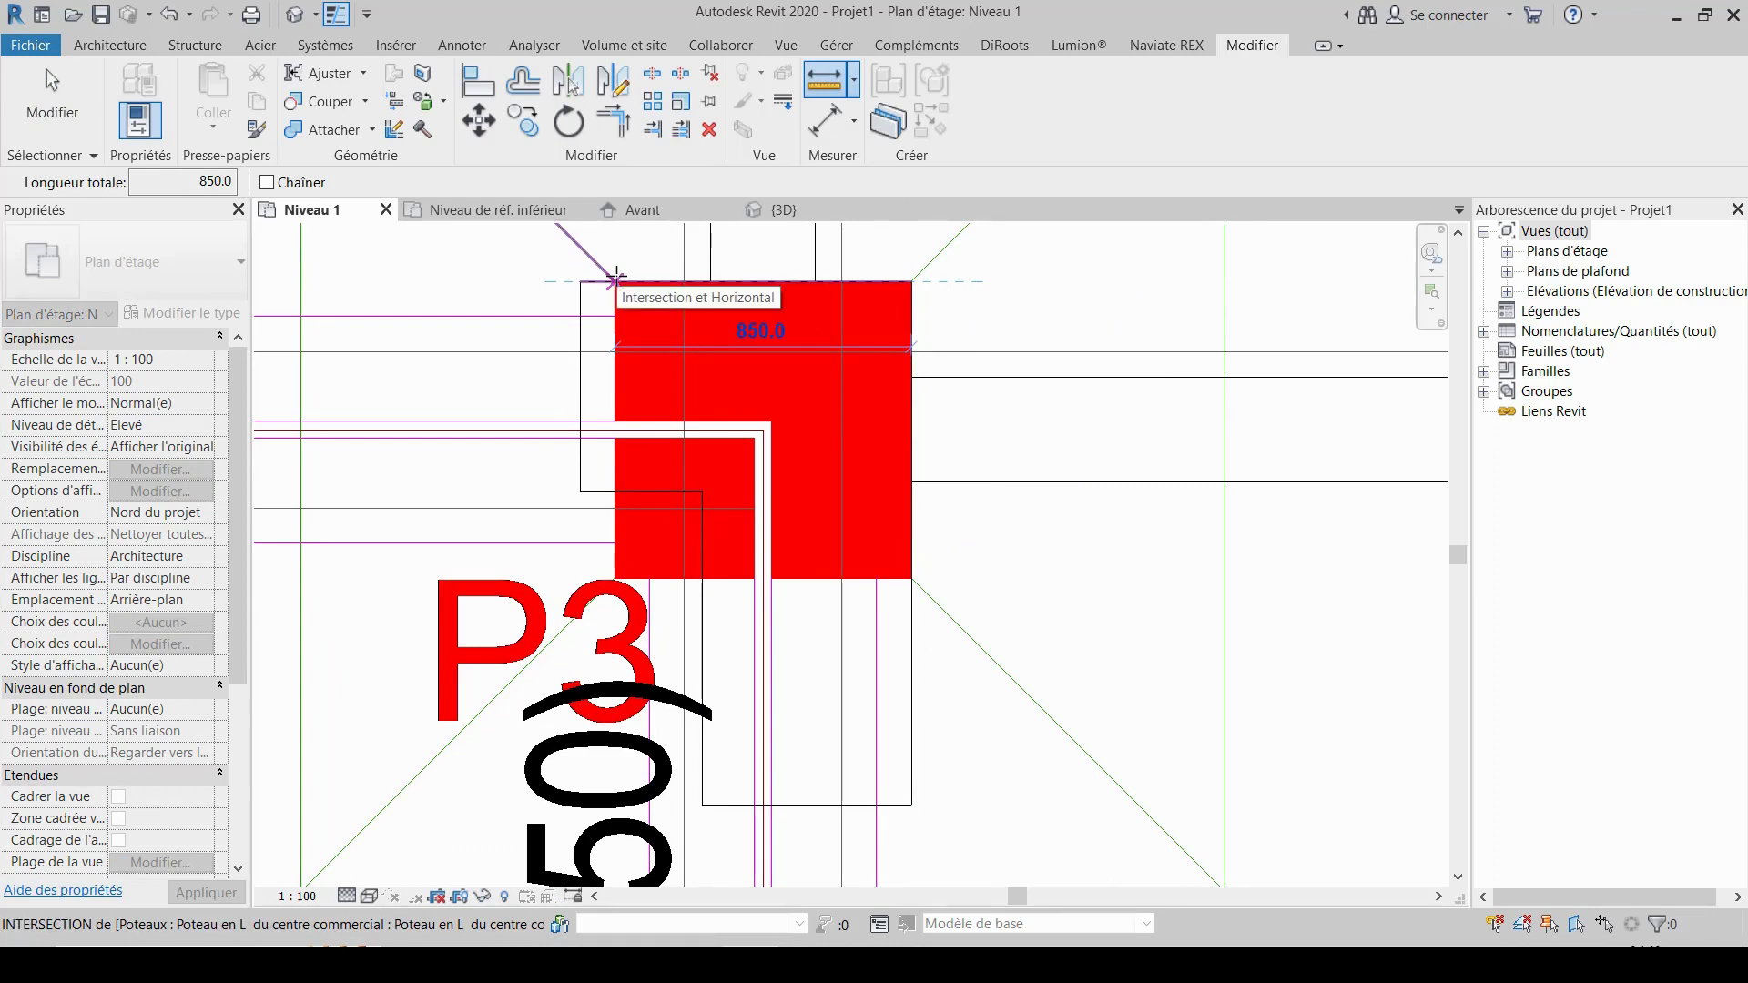
key(Escape)
key(Escape)
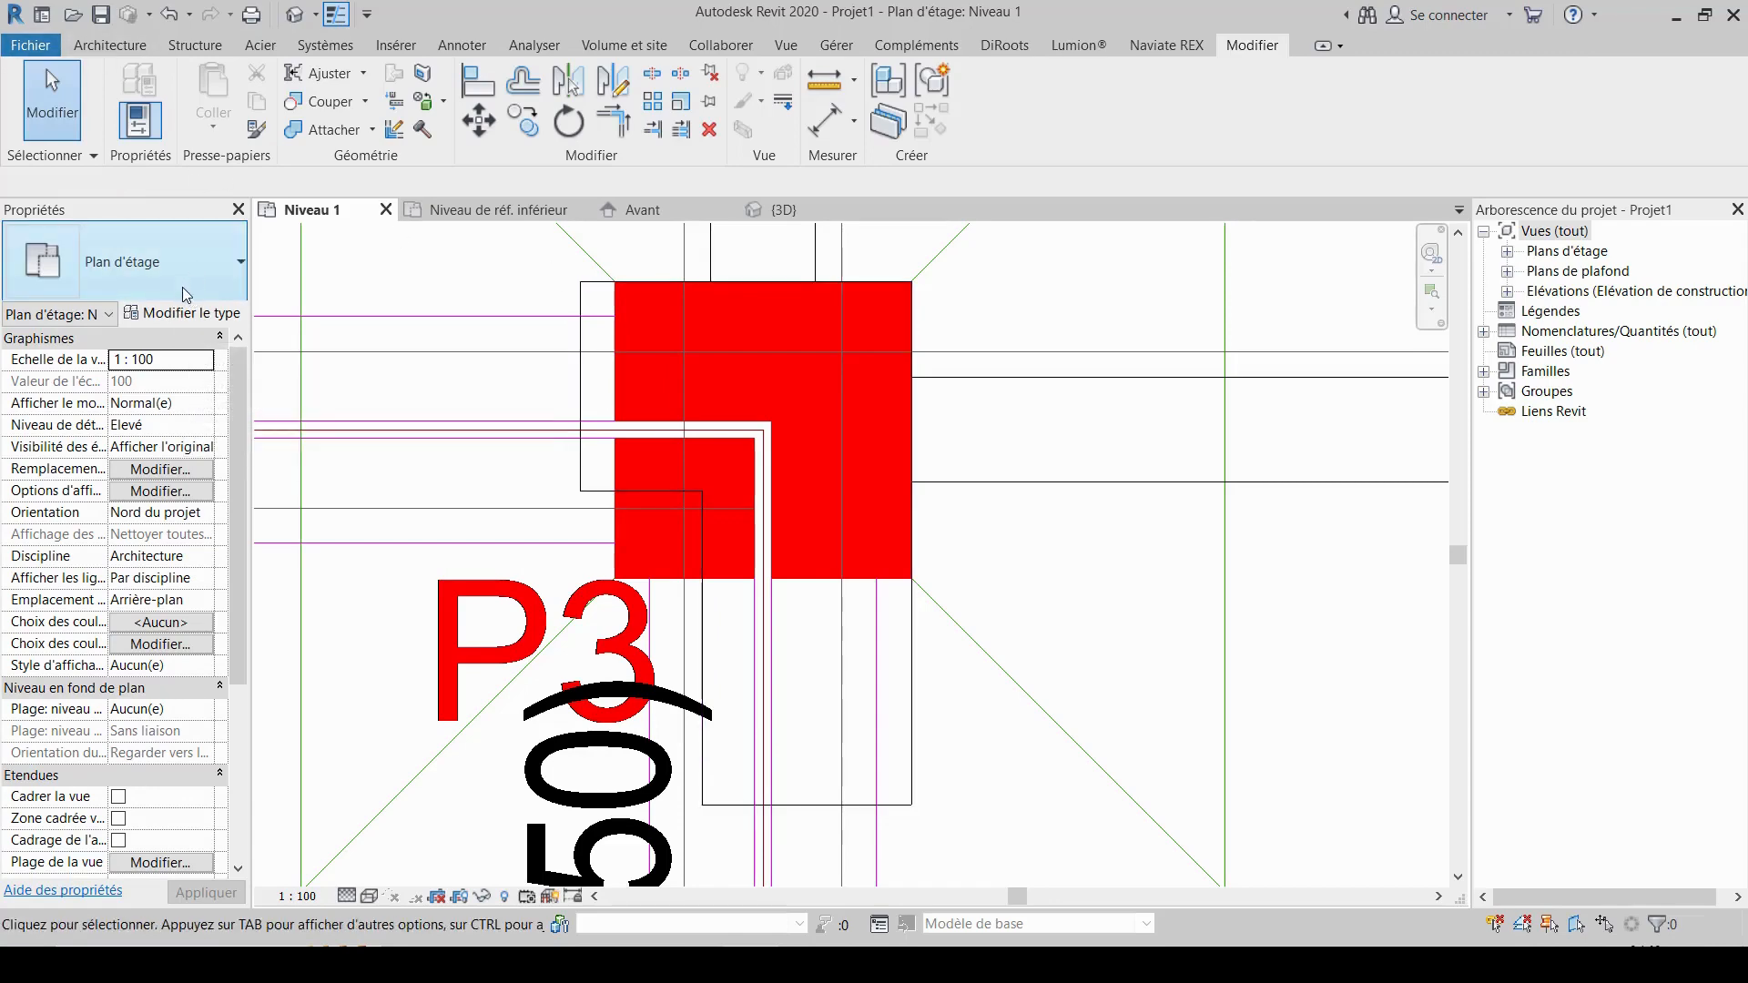
- Set Longueur (L) to 850 in the L-shaped column's type properties
click(911, 785)
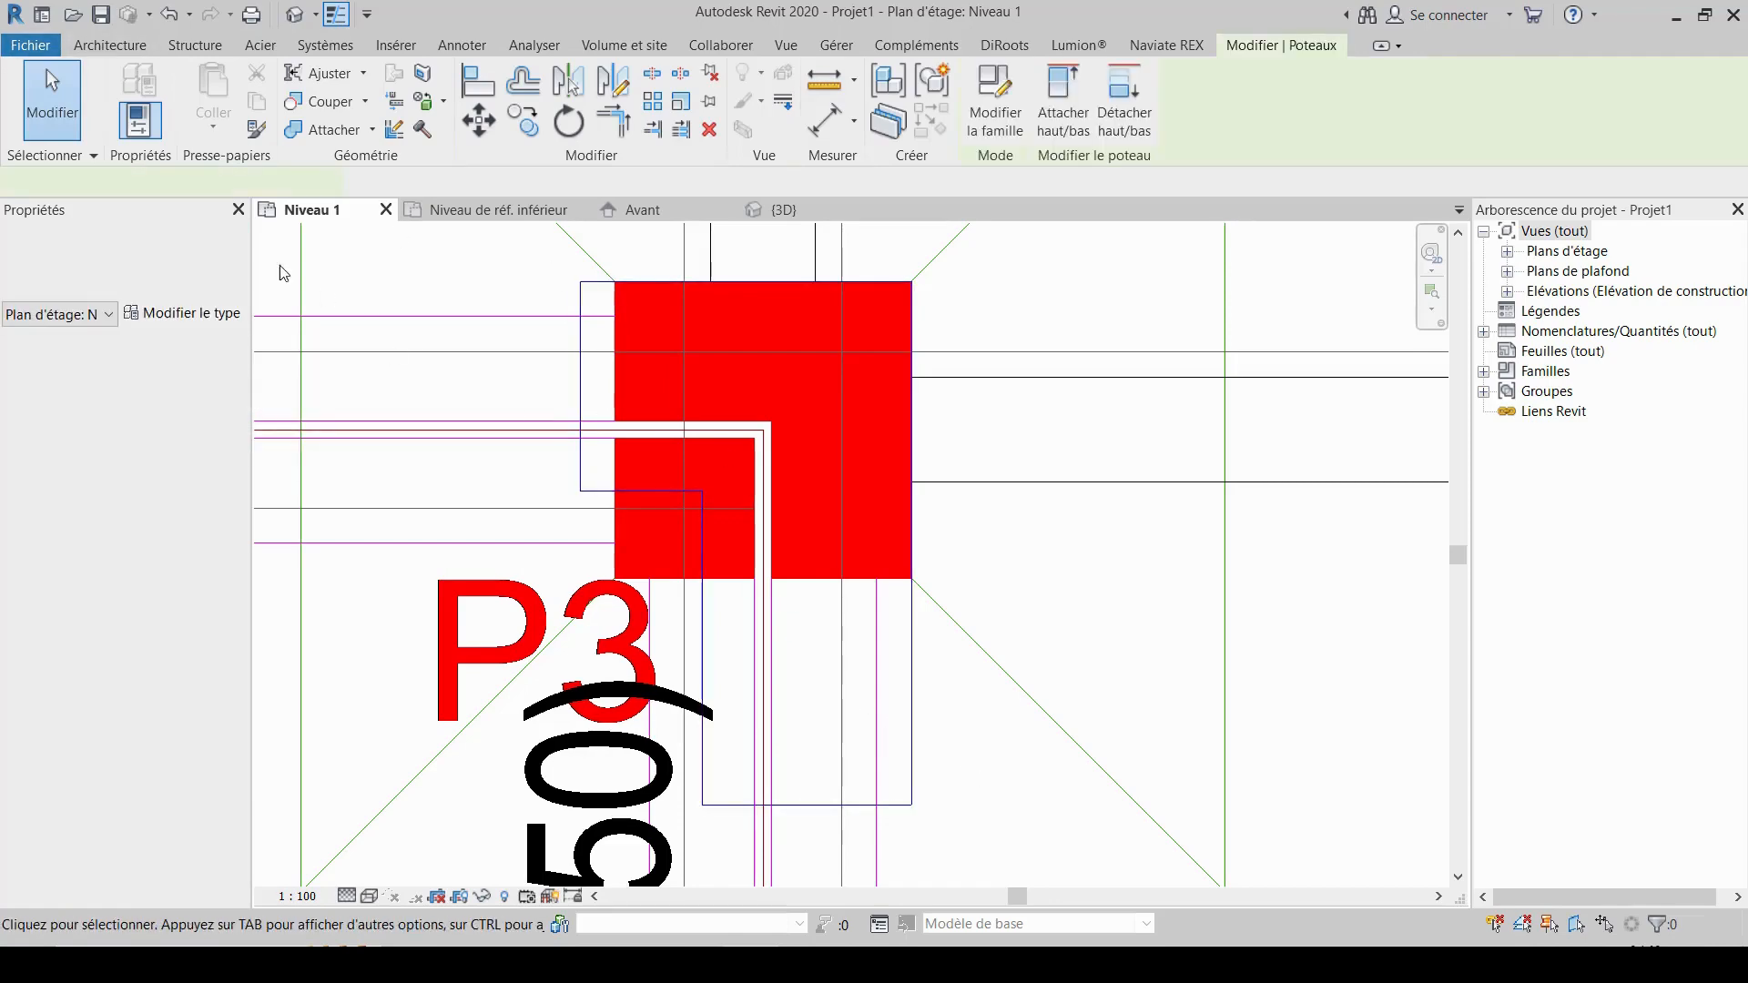
click(168, 315)
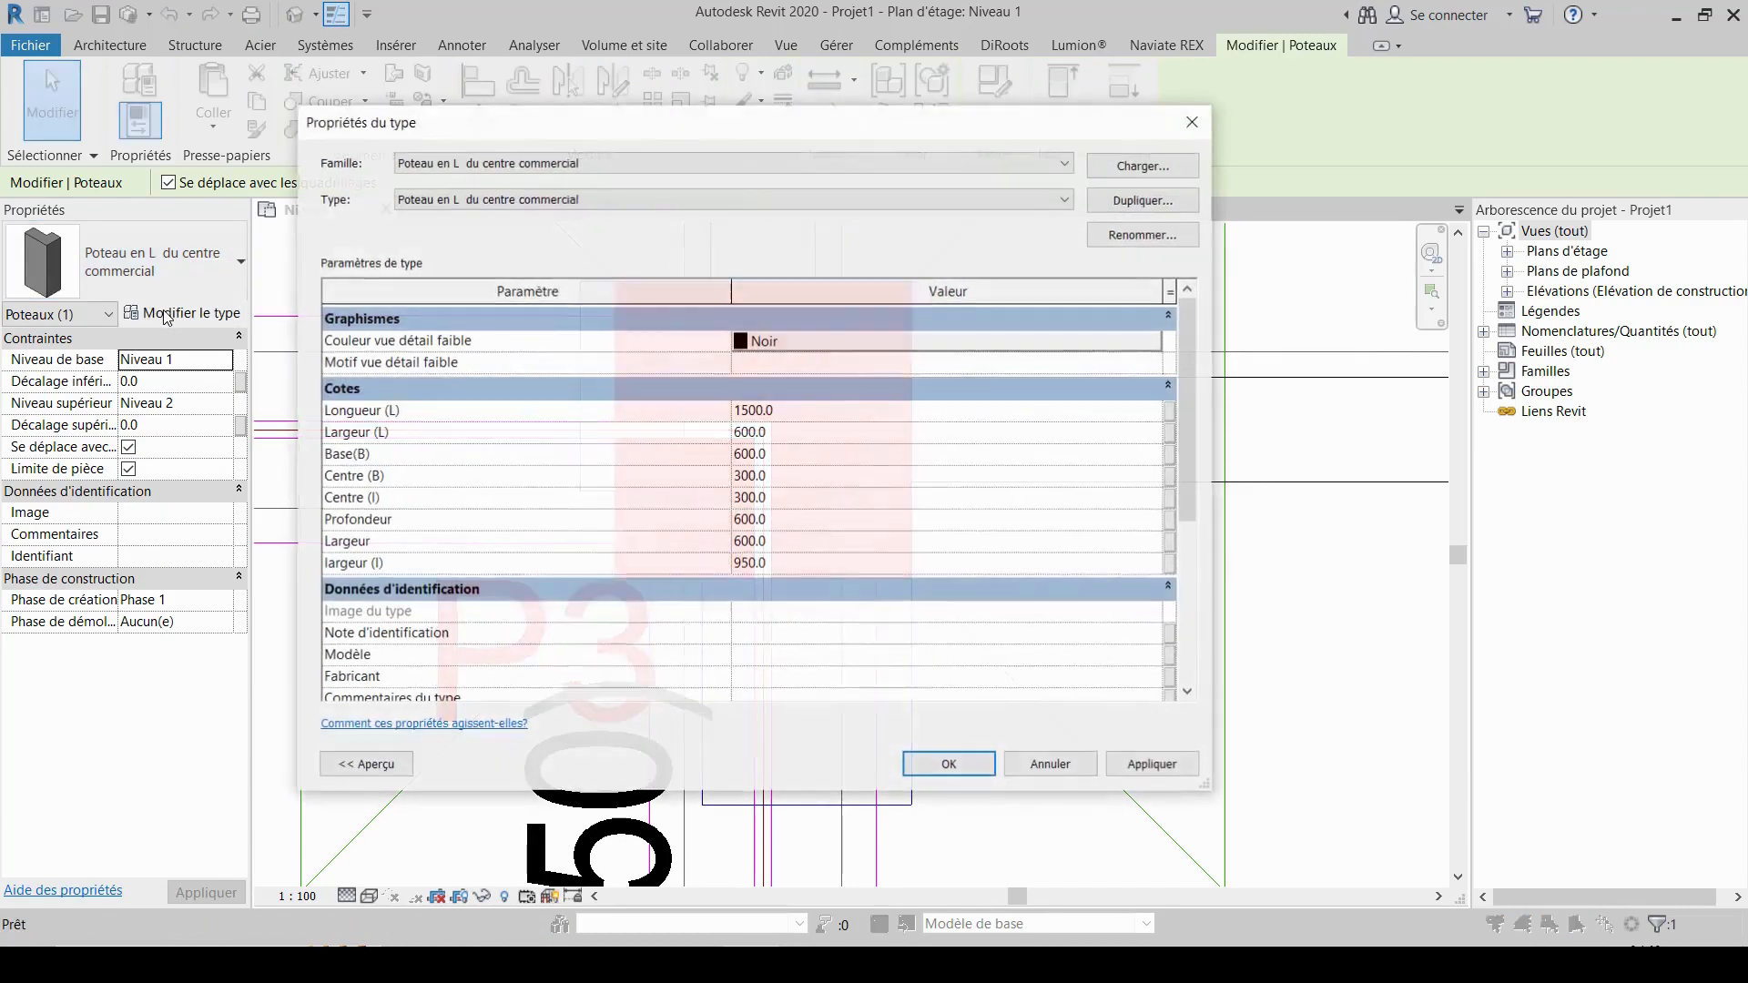
click(799, 411)
text(8)
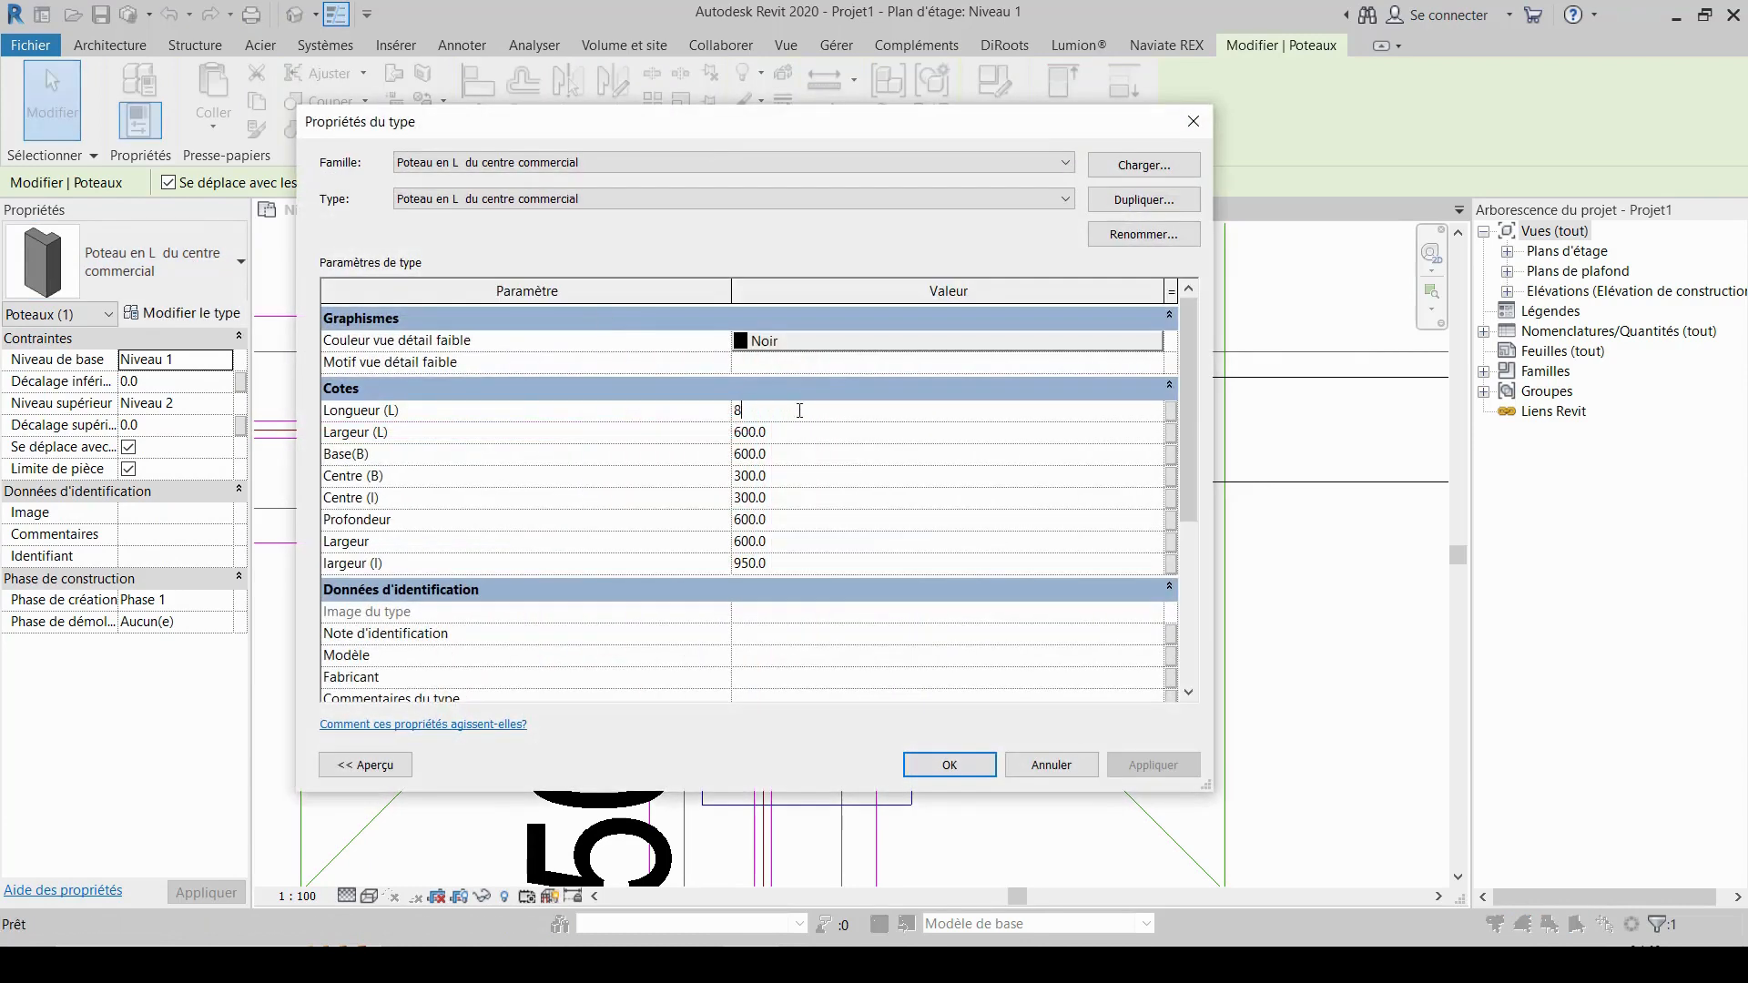
text(50)
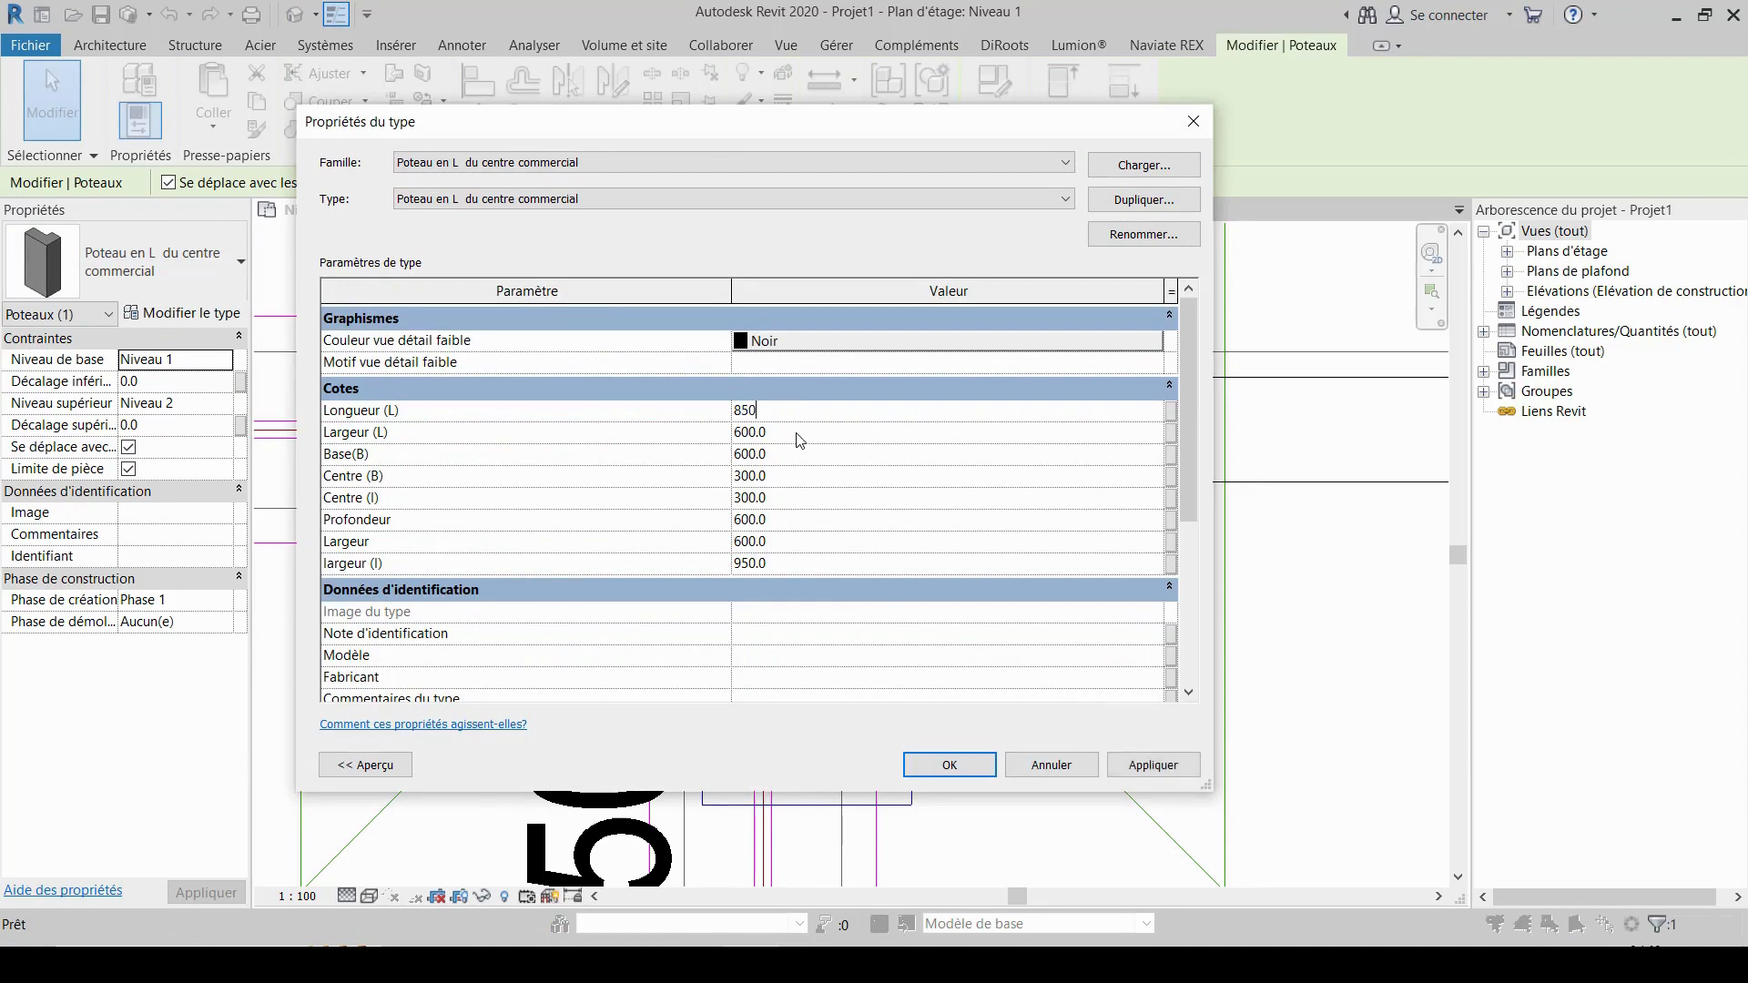
key(Return)
- Measure the width of the red P3 outline's vertical leg along its lower edge
click(824, 80)
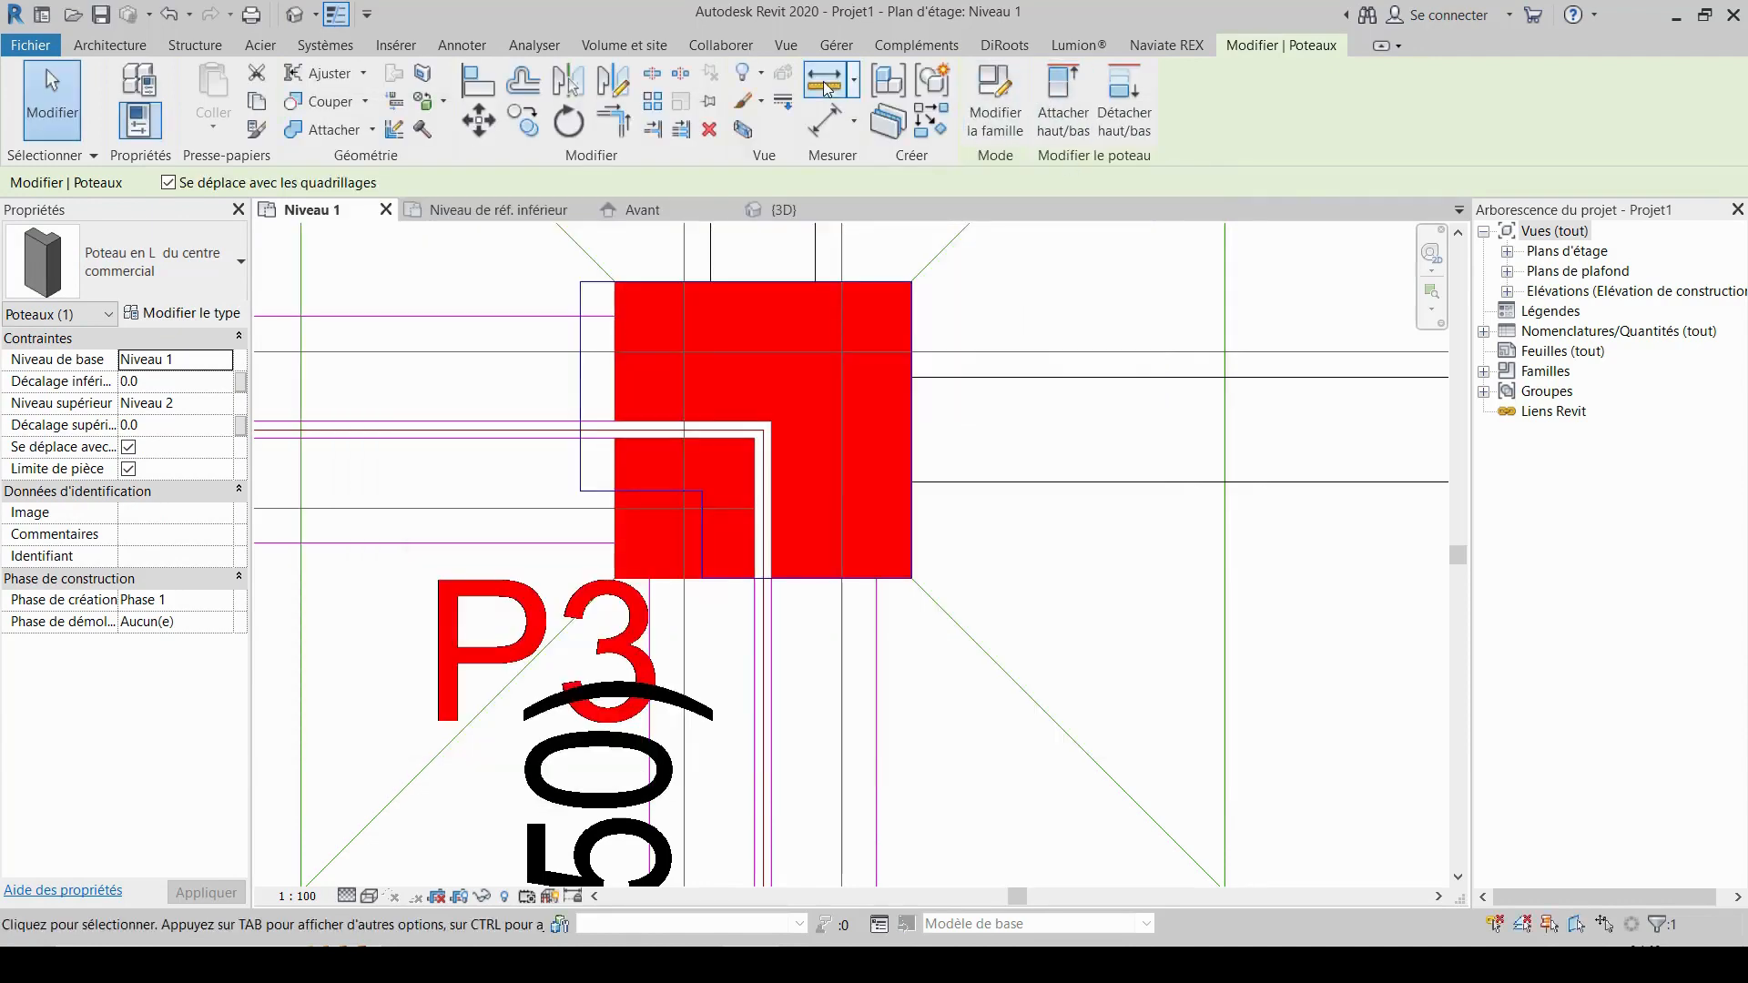
click(770, 578)
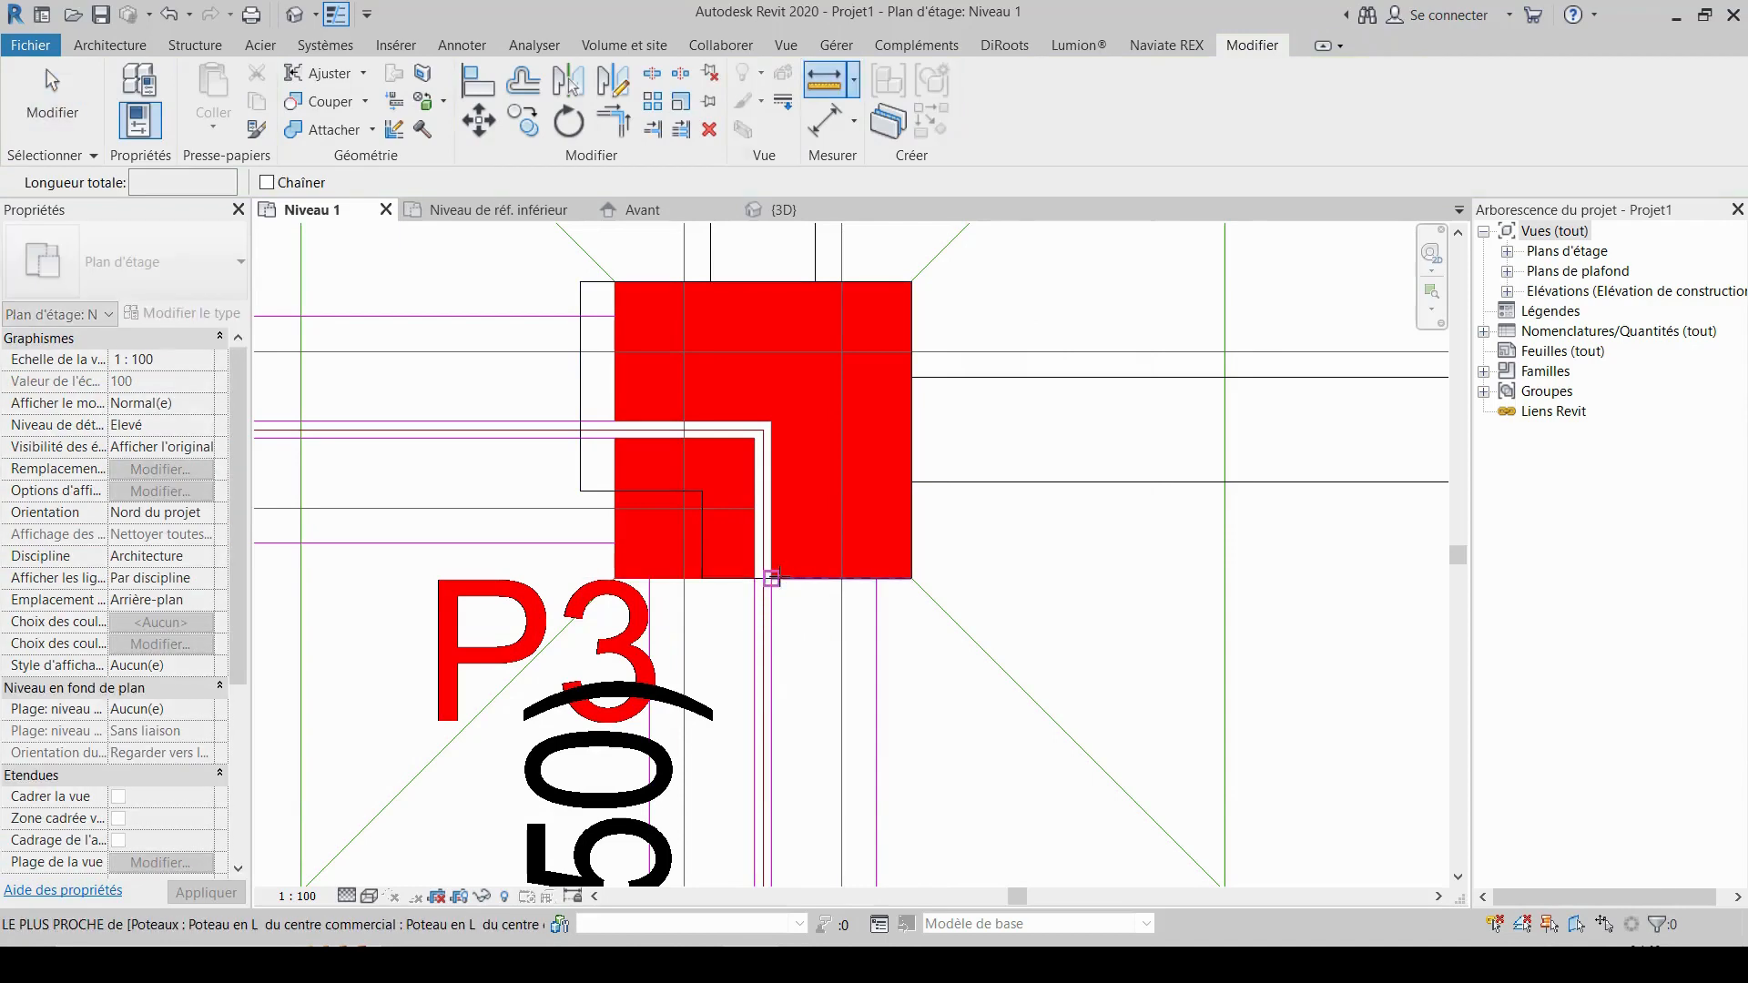
click(911, 577)
key(Escape)
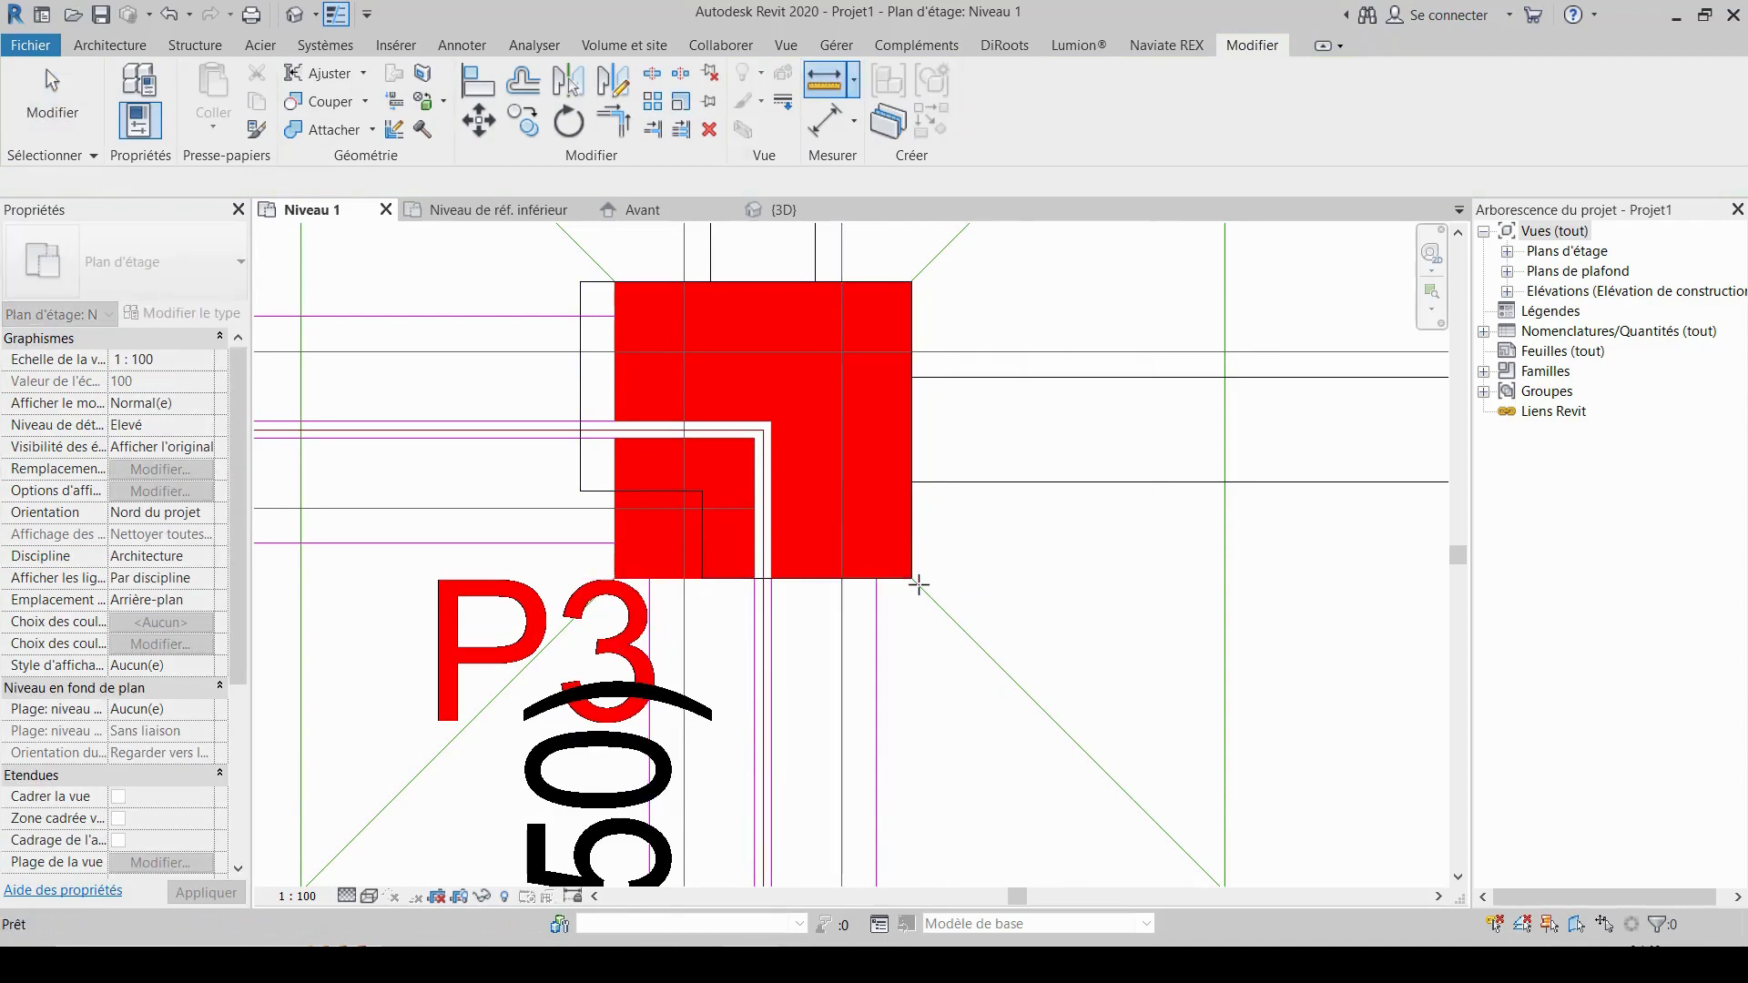
key(Escape)
scroll(953, 544, down, 1)
middle_drag(1040, 543, 1071, 551)
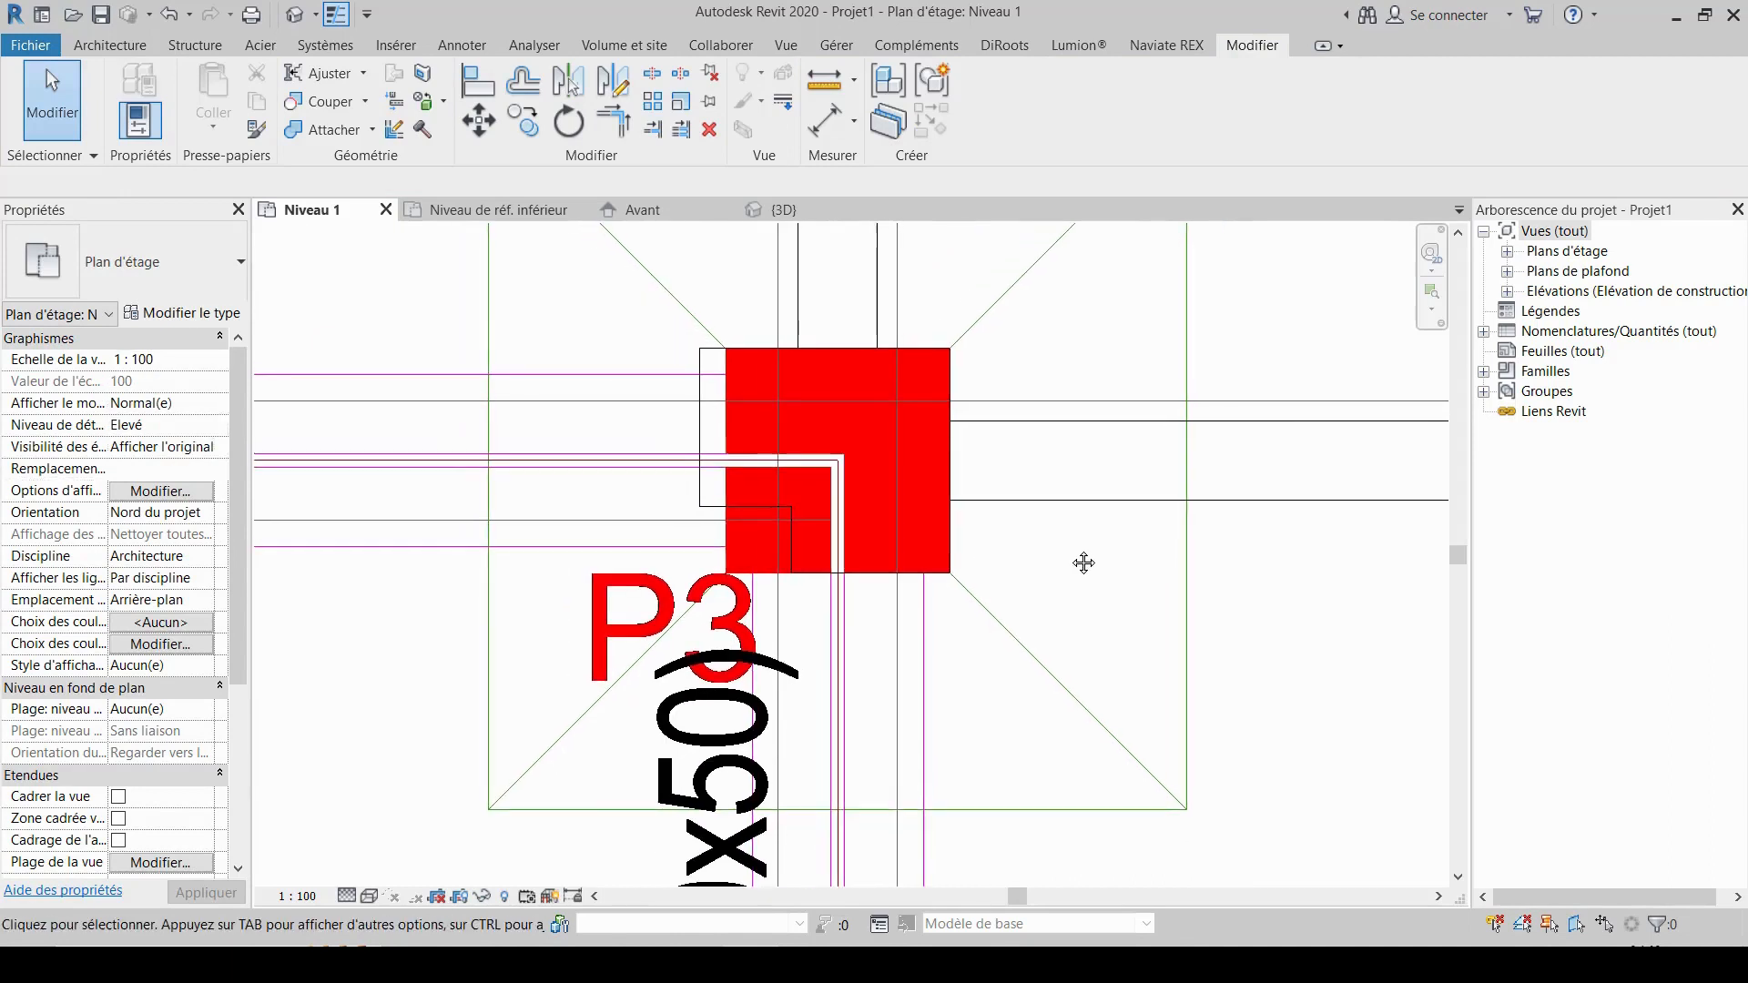
scroll(1070, 551, up, 1)
scroll(1072, 557, up, 1)
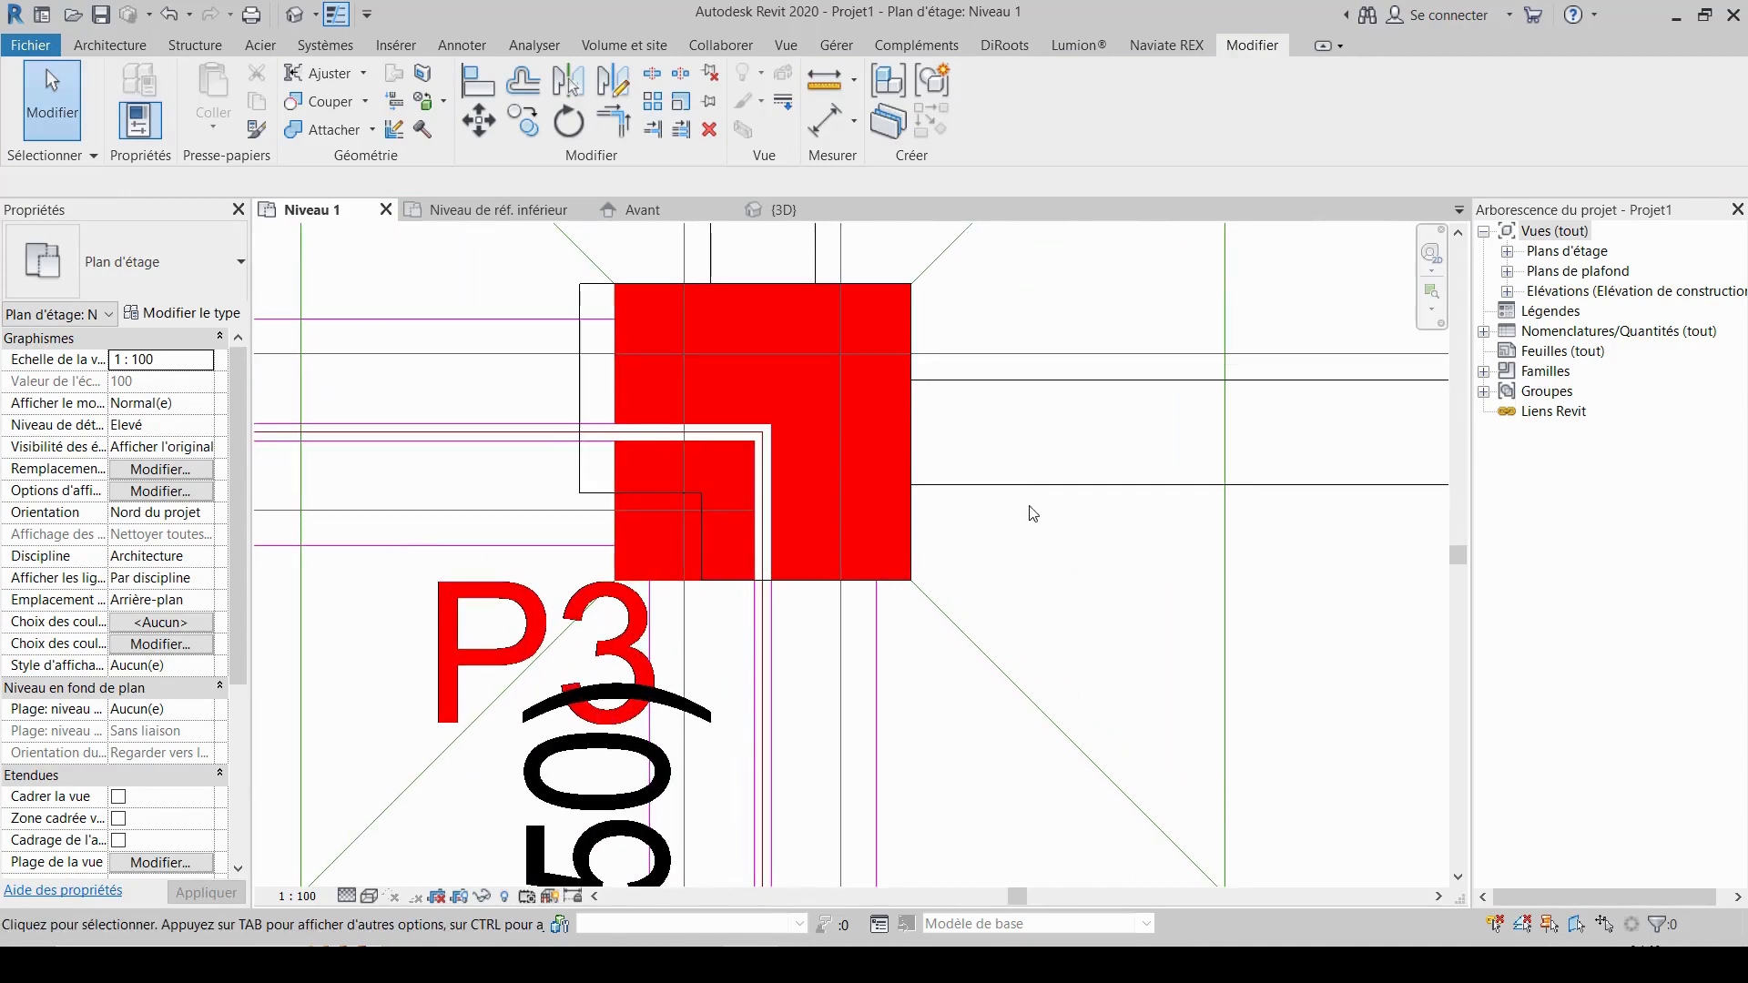
- Measure the thickness of the red P3 outline's horizontal arm at its left end
click(824, 80)
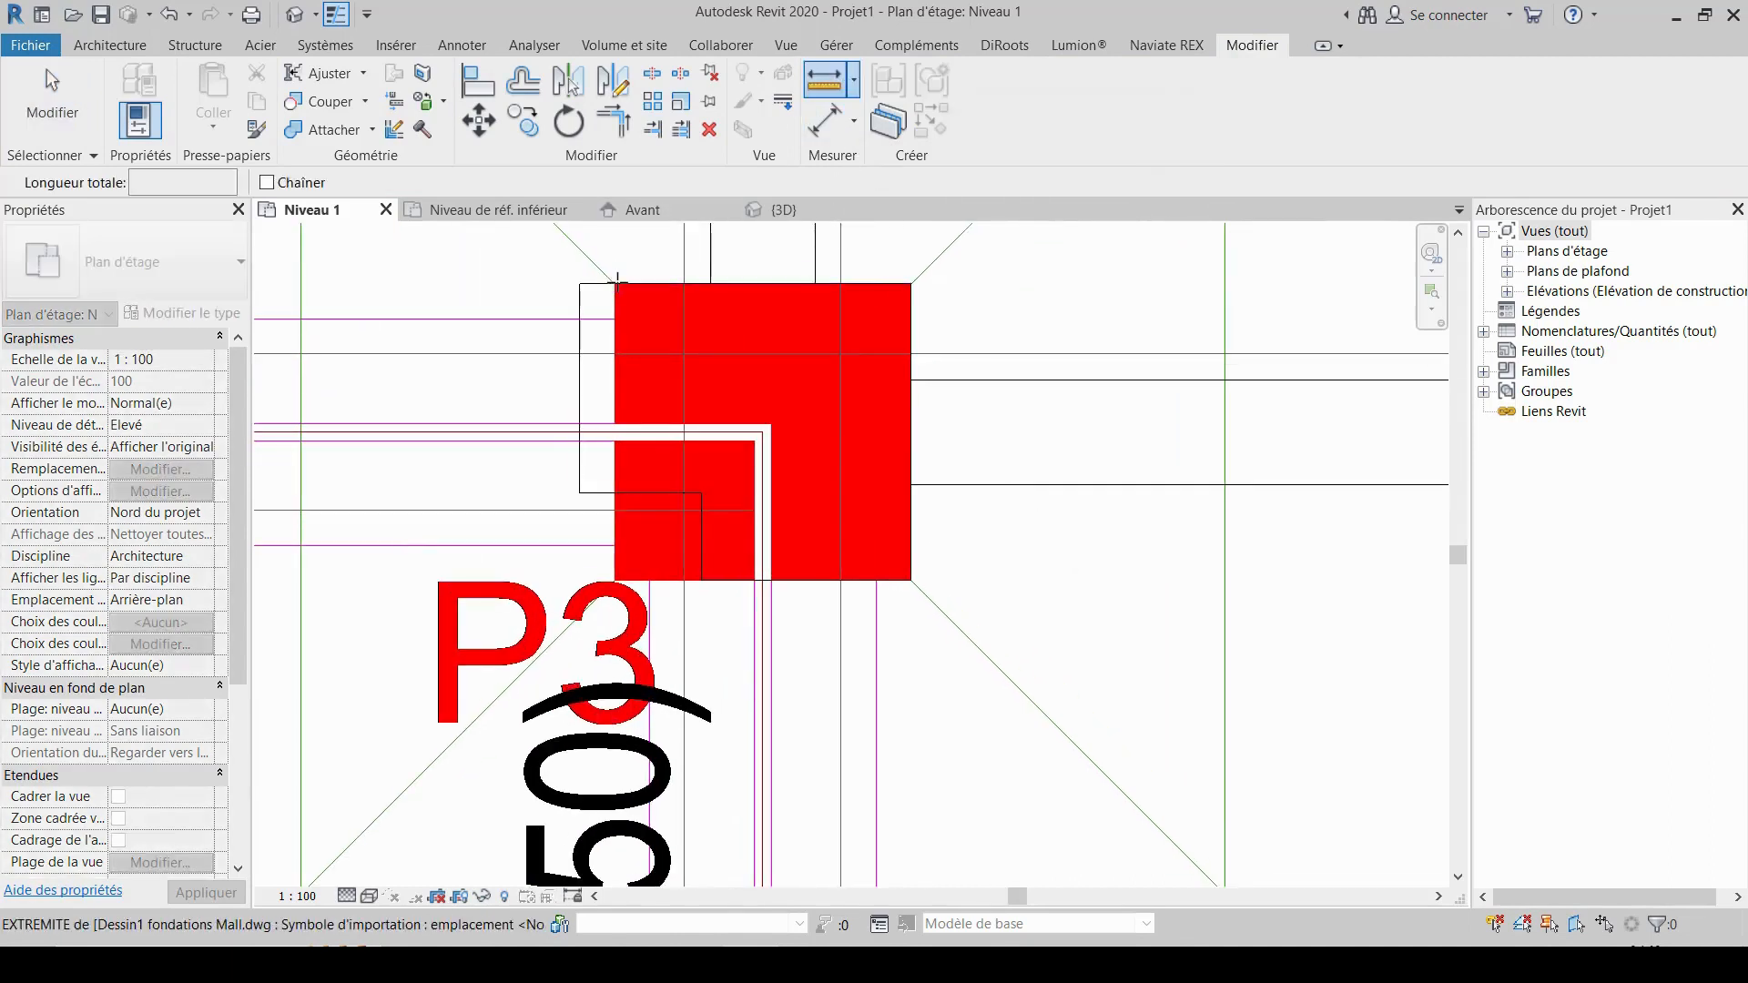
click(614, 284)
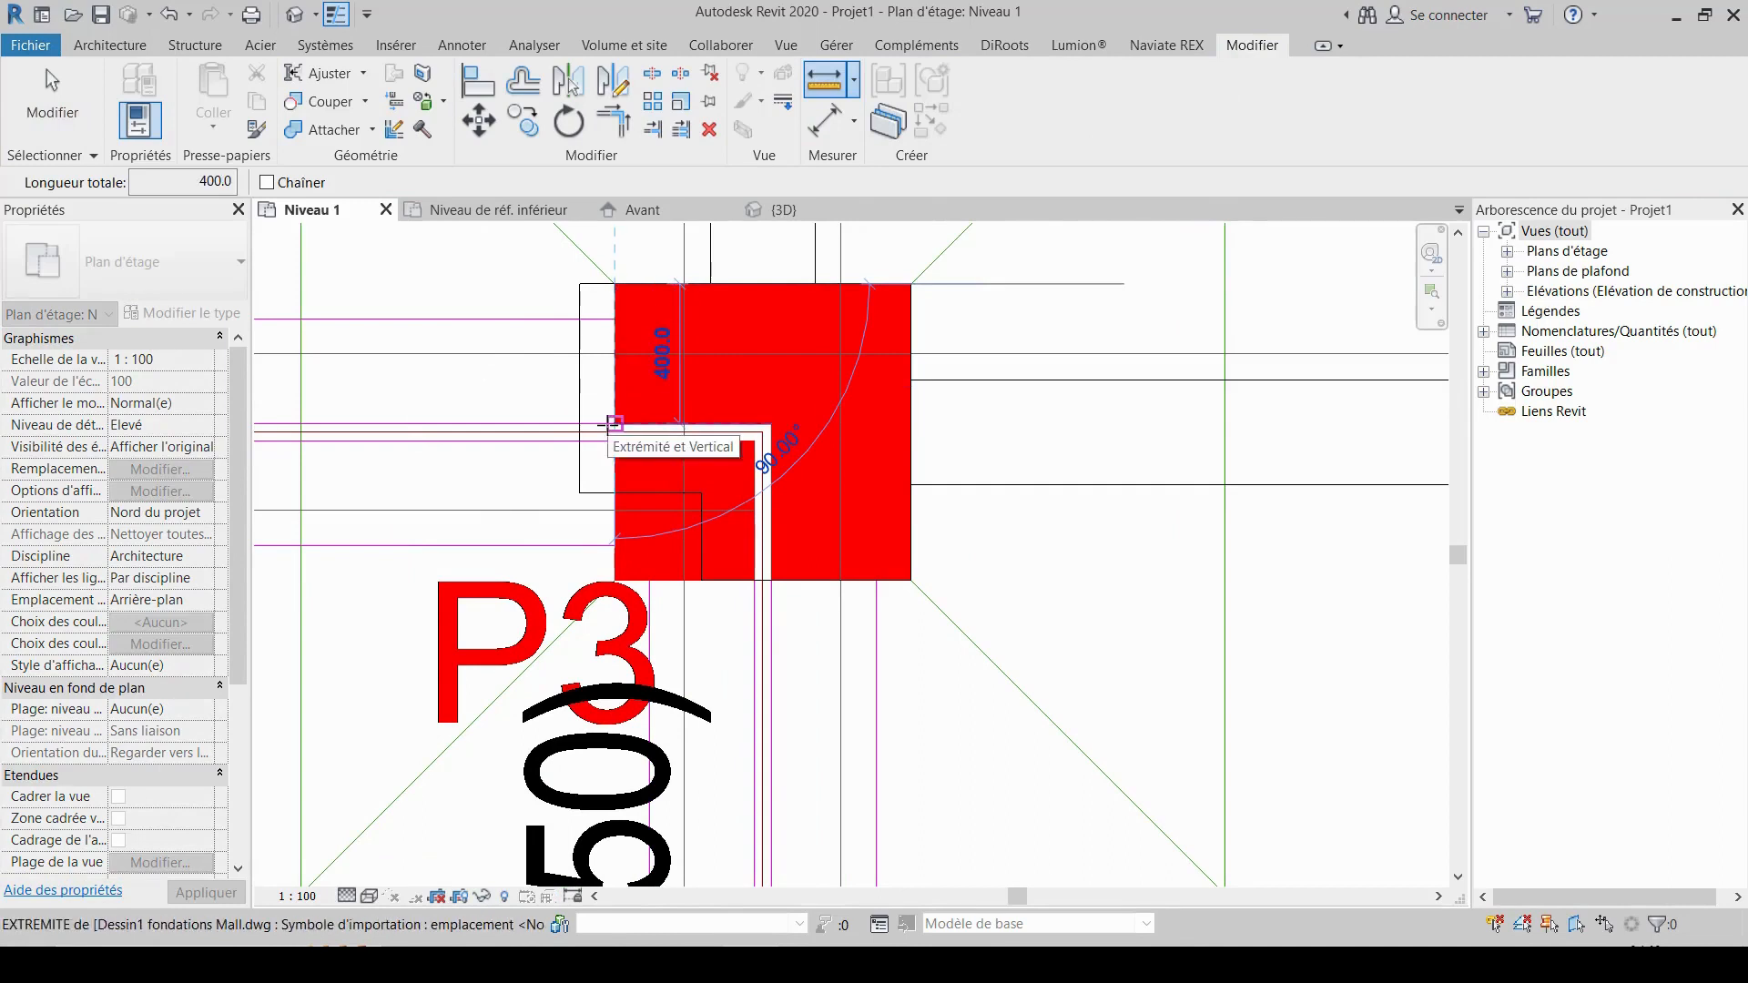
key(Escape)
key(Escape)
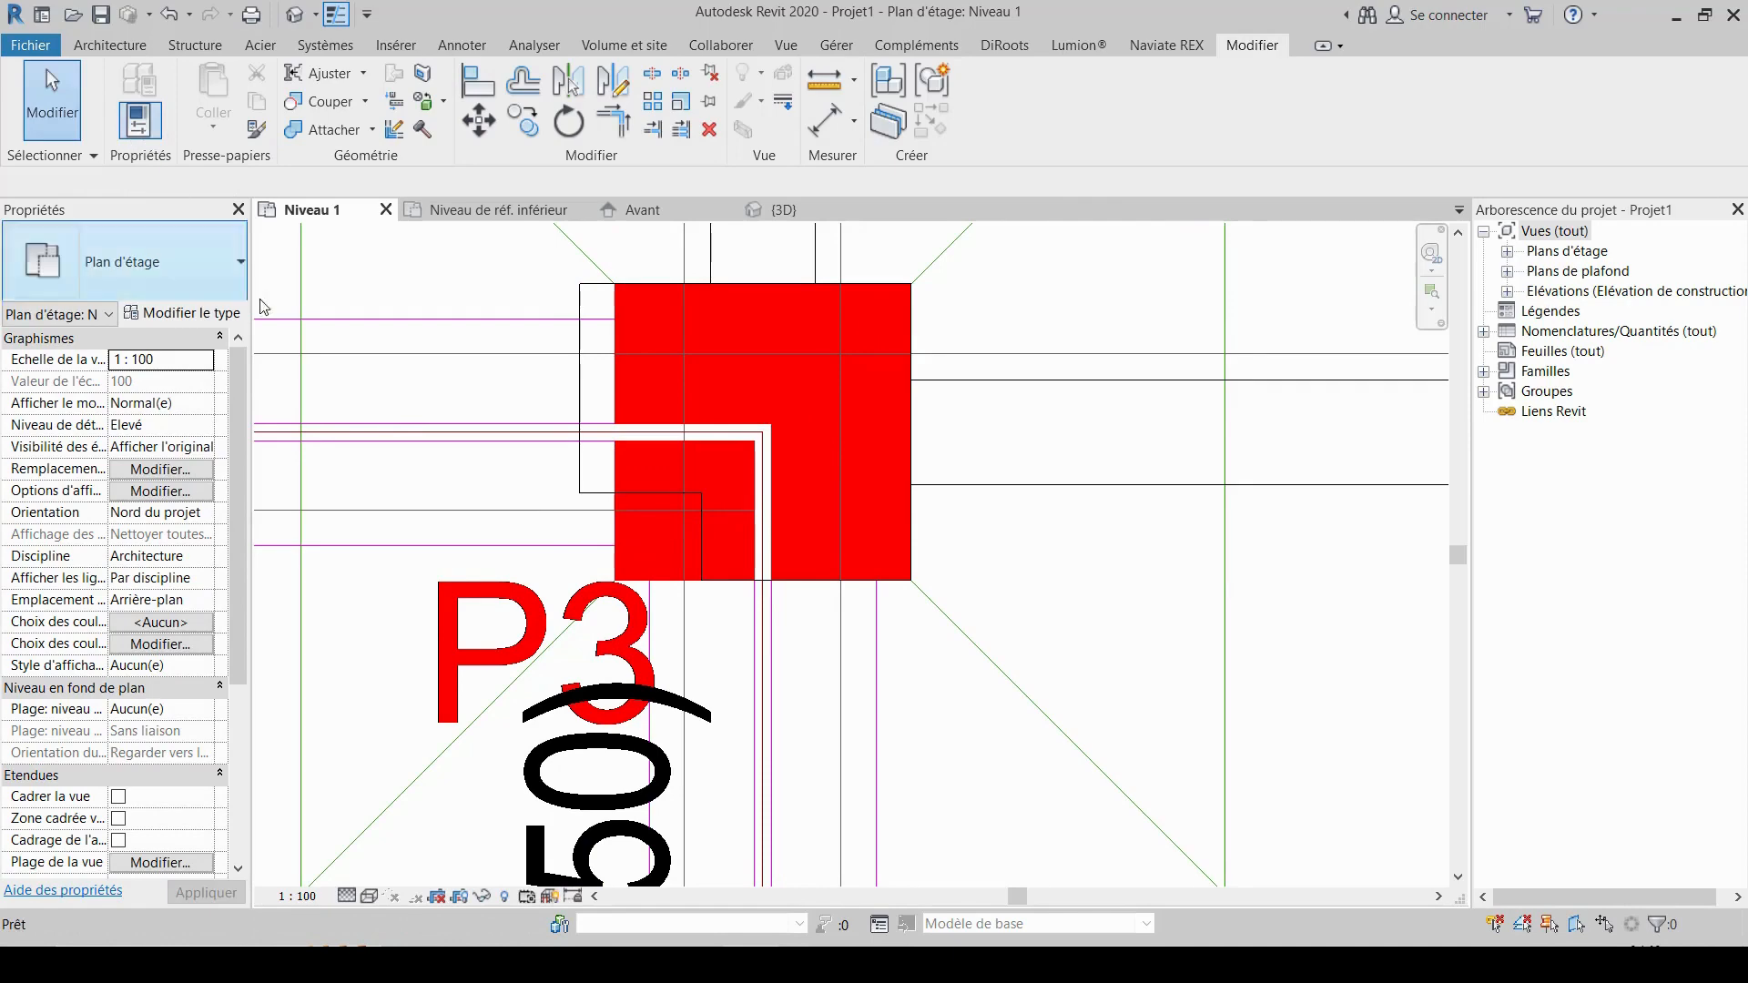
- Set the L-shaped column type's Largeur (L) and Largeur to 400 and its largeur (l) to 850, and apply the values
click(580, 392)
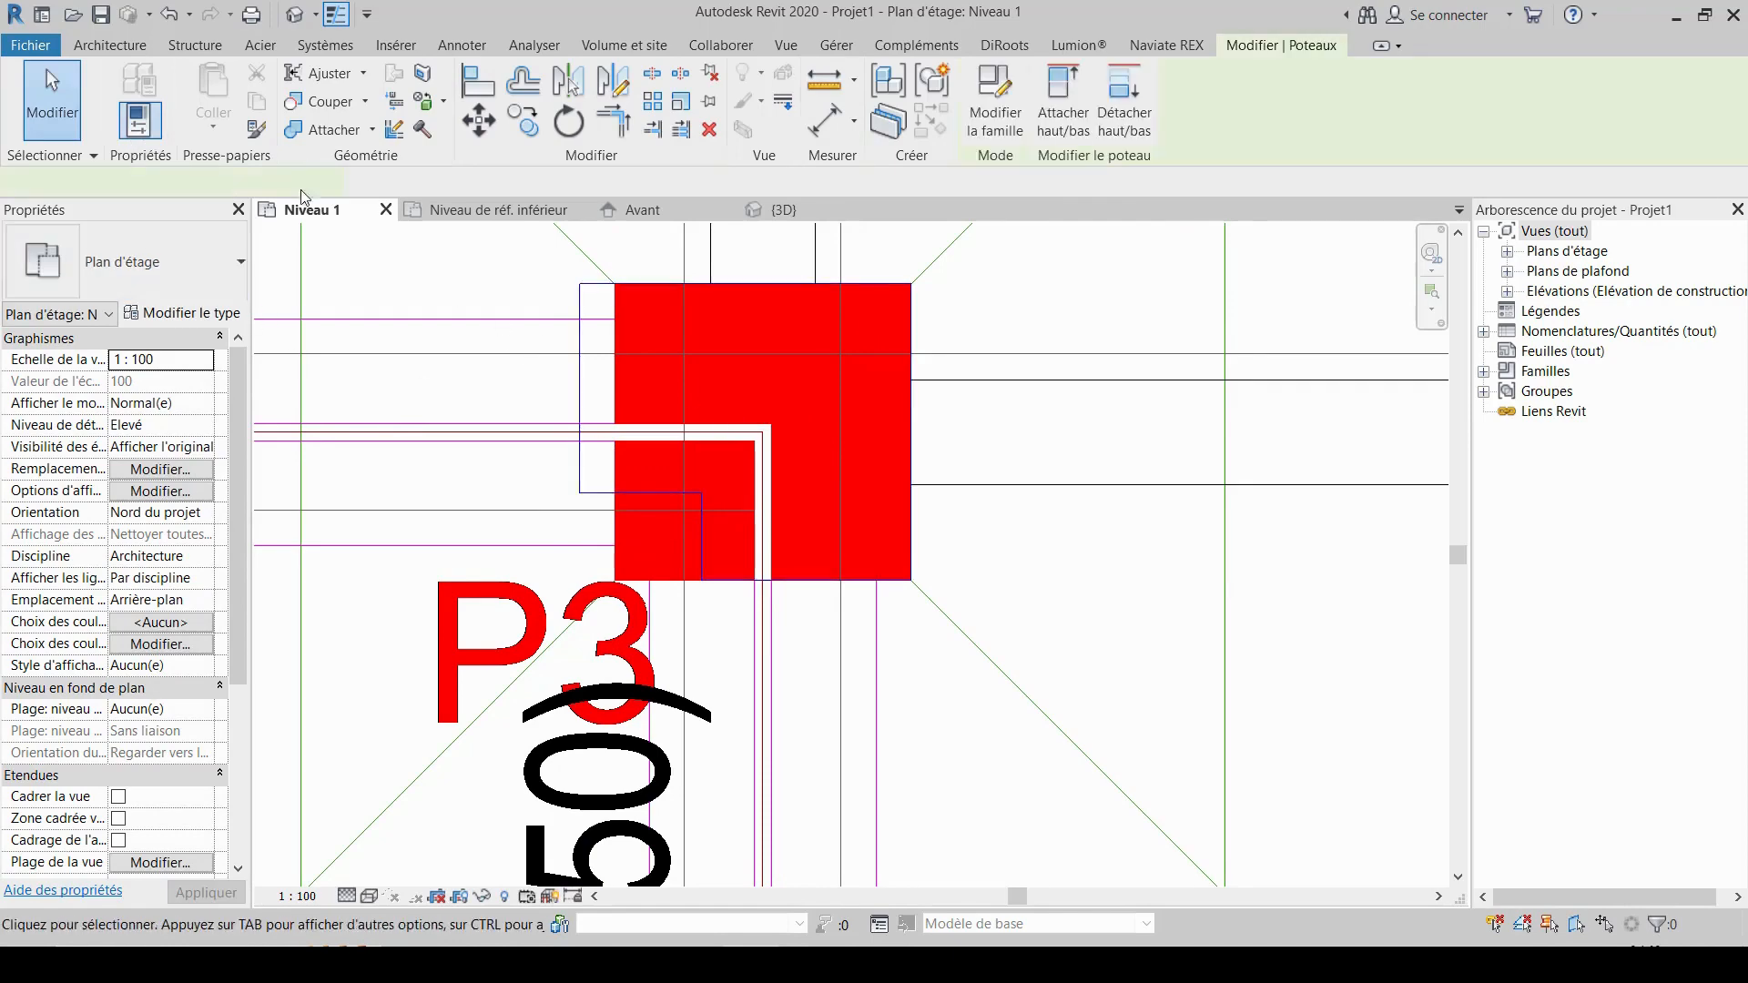
click(207, 319)
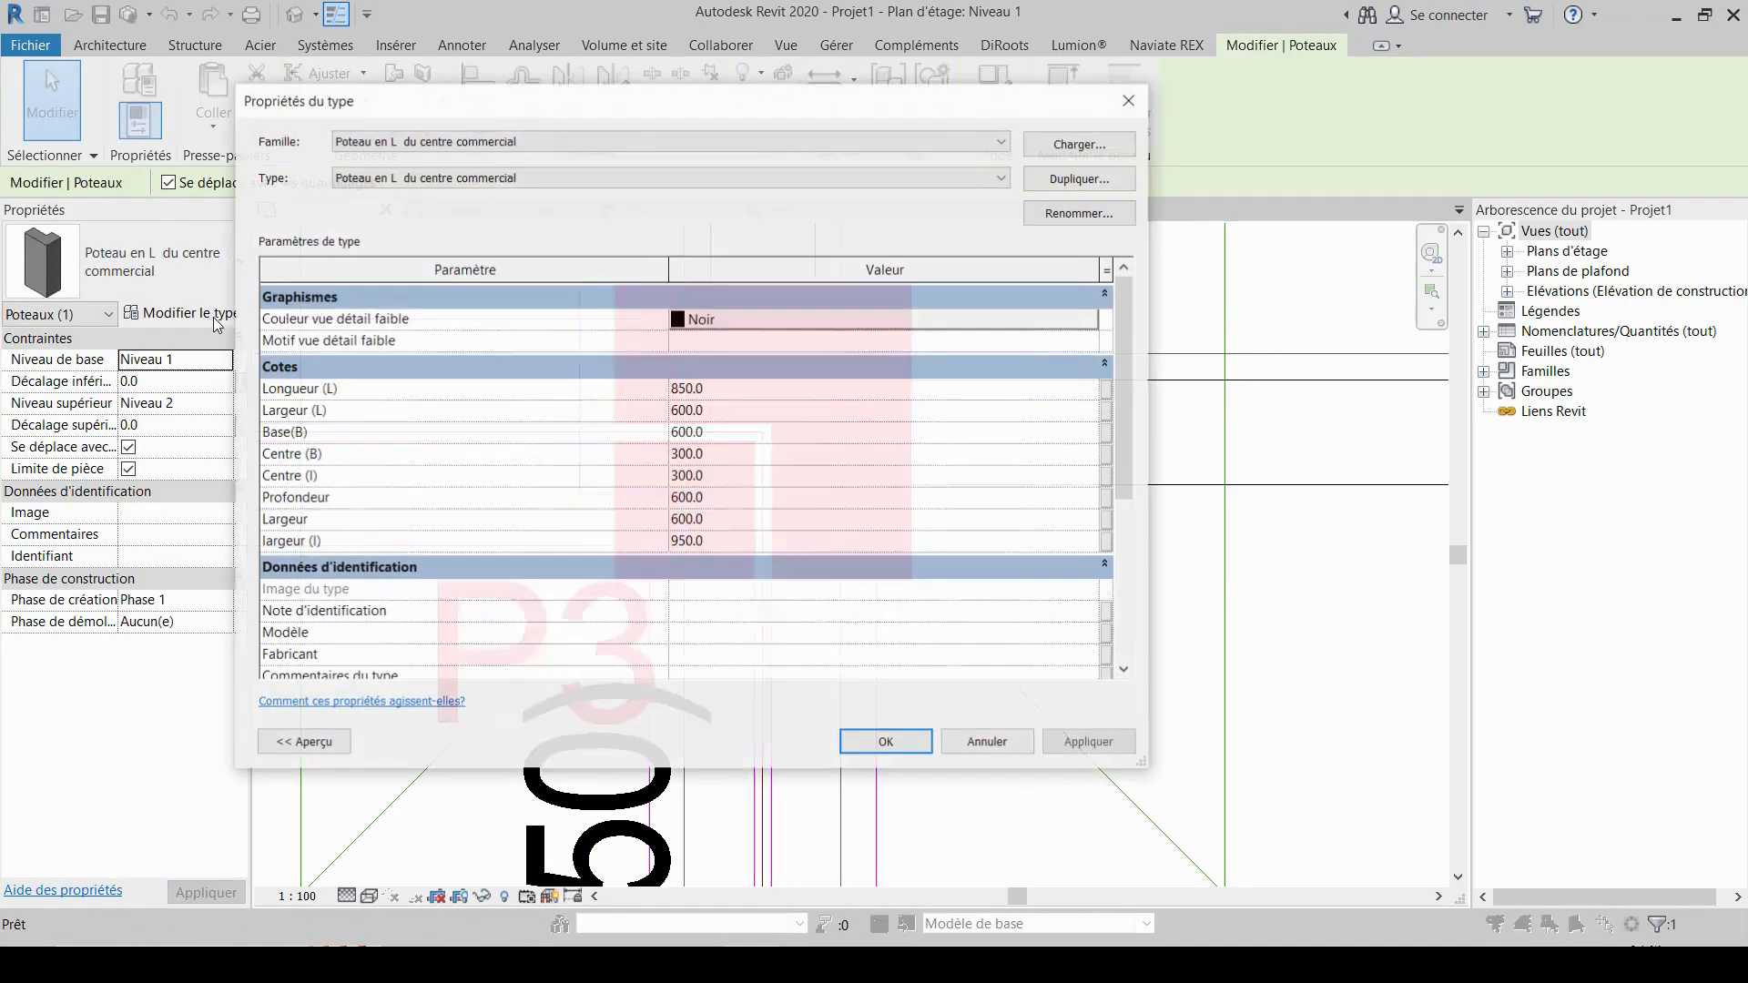
drag(804, 114, 1003, 133)
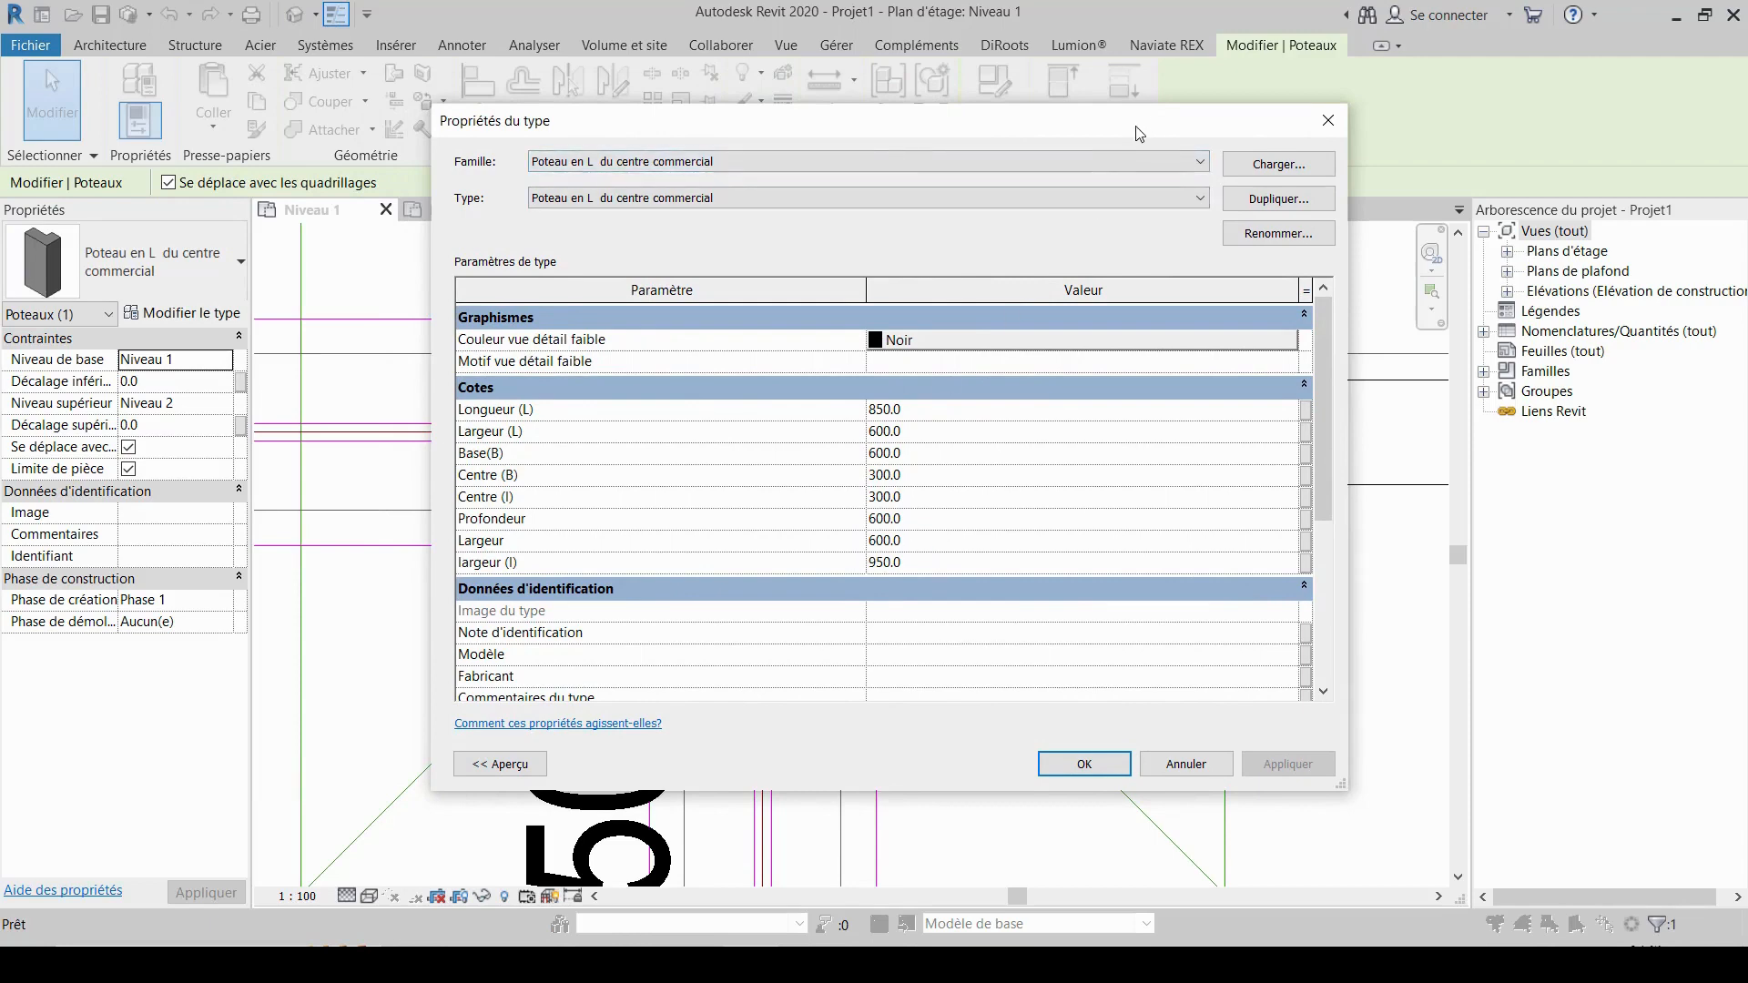
drag(1140, 133, 711, 88)
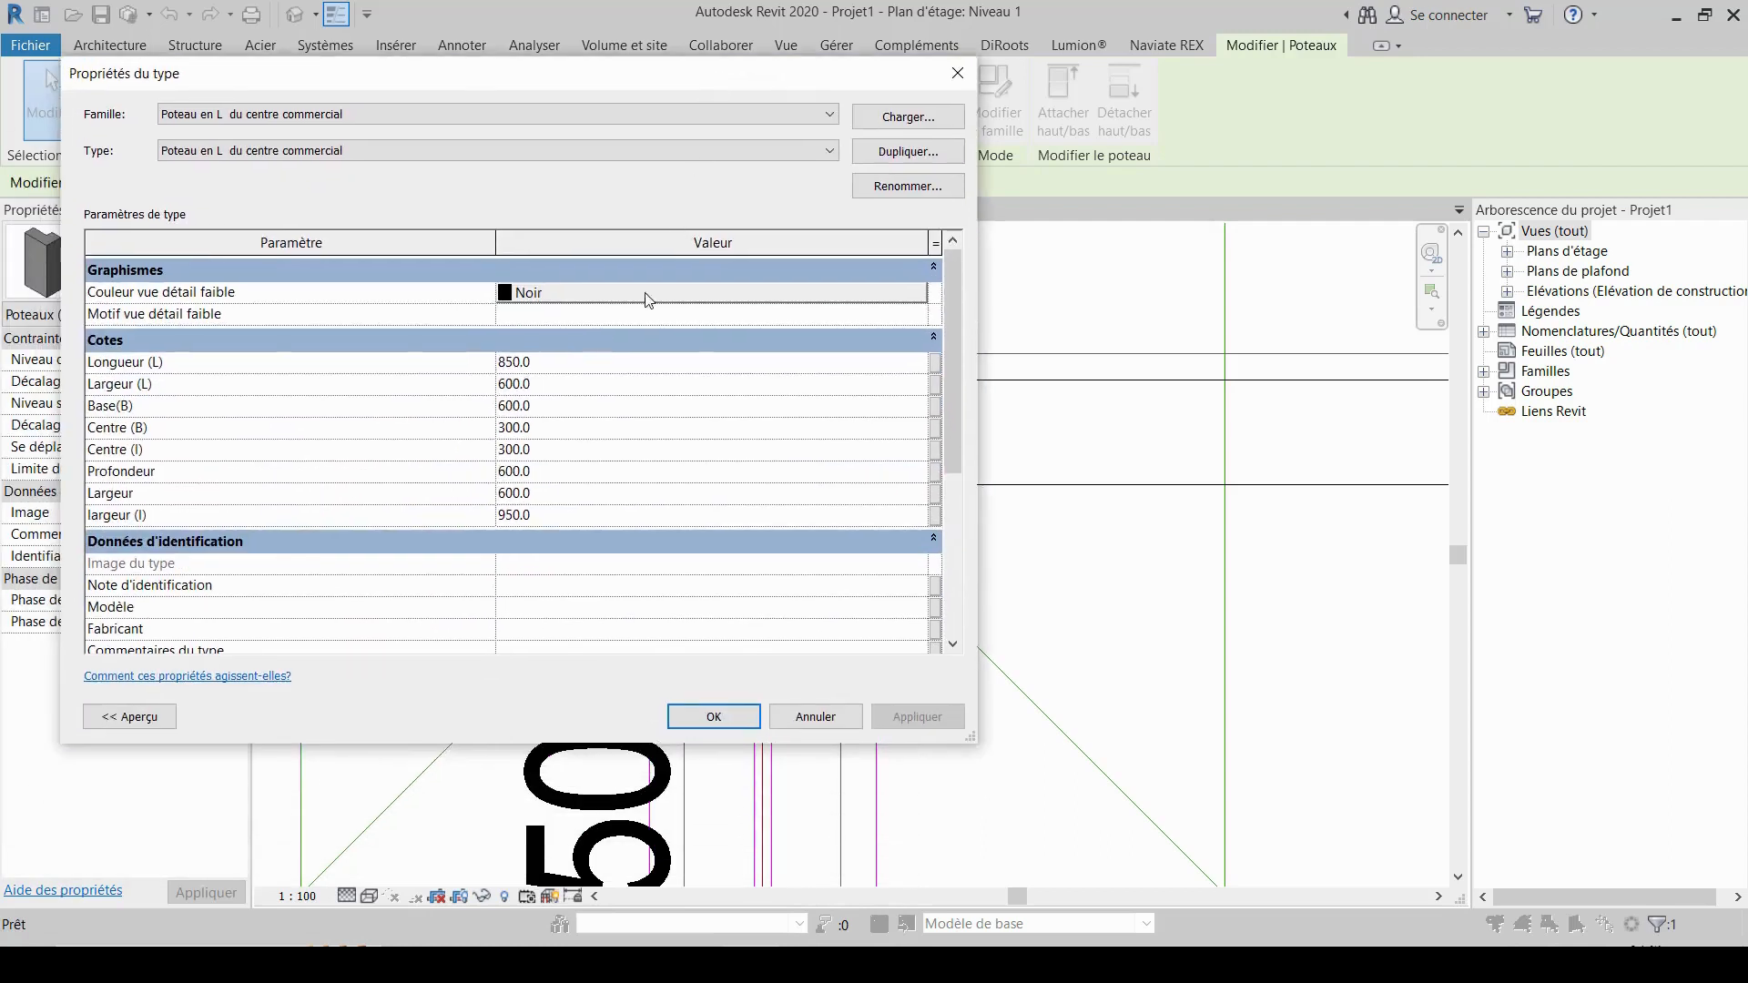
click(550, 515)
text(400)
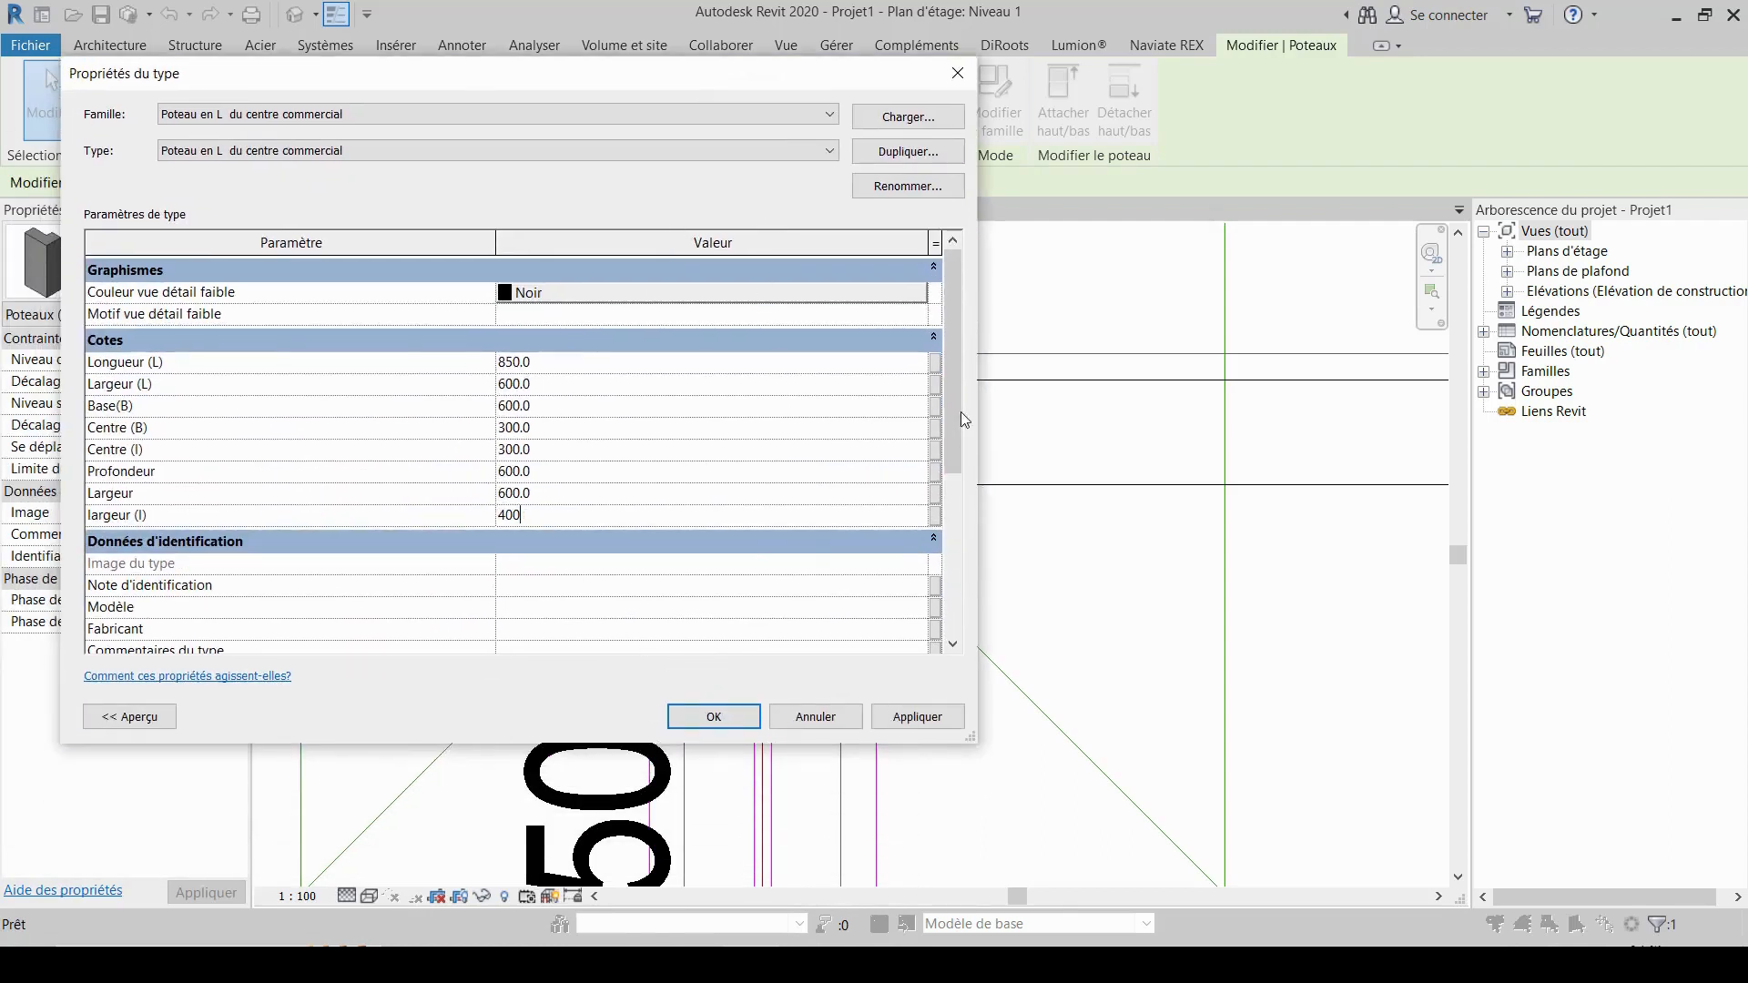
drag(975, 408, 549, 408)
click(496, 716)
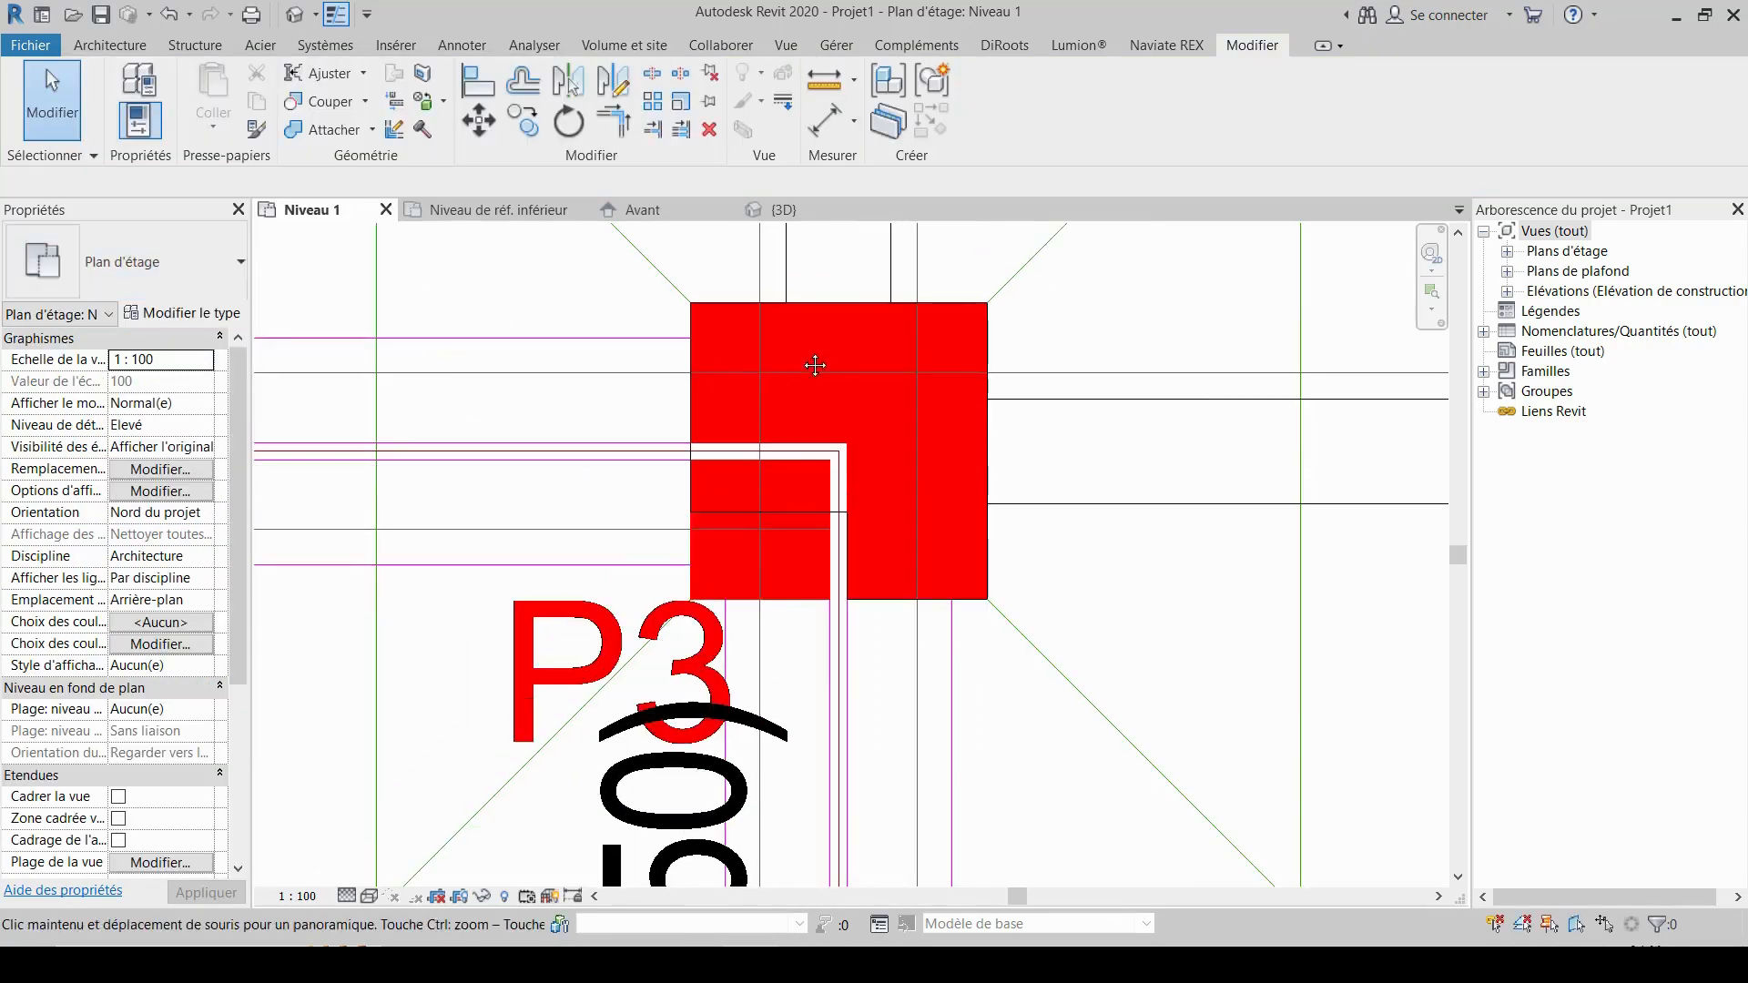
- Set Base(B) to 400 in the L-shaped column's type properties and accept the changes
scroll(503, 470, up, 1)
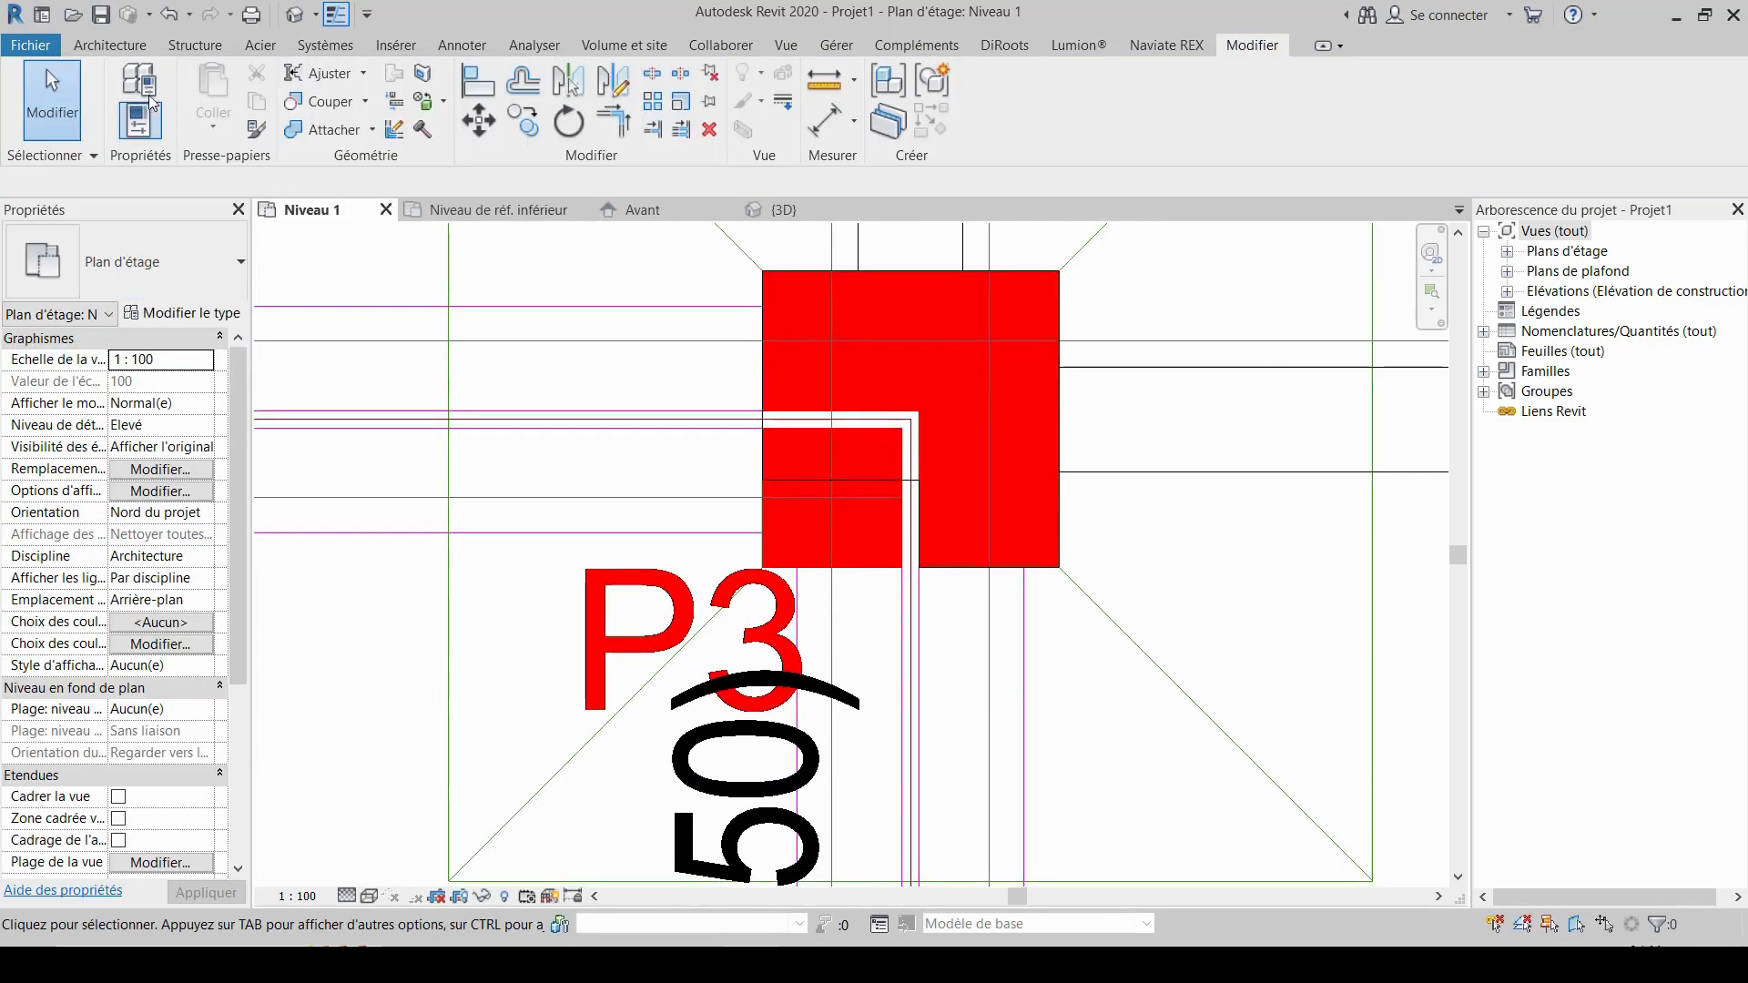
click(812, 468)
click(150, 314)
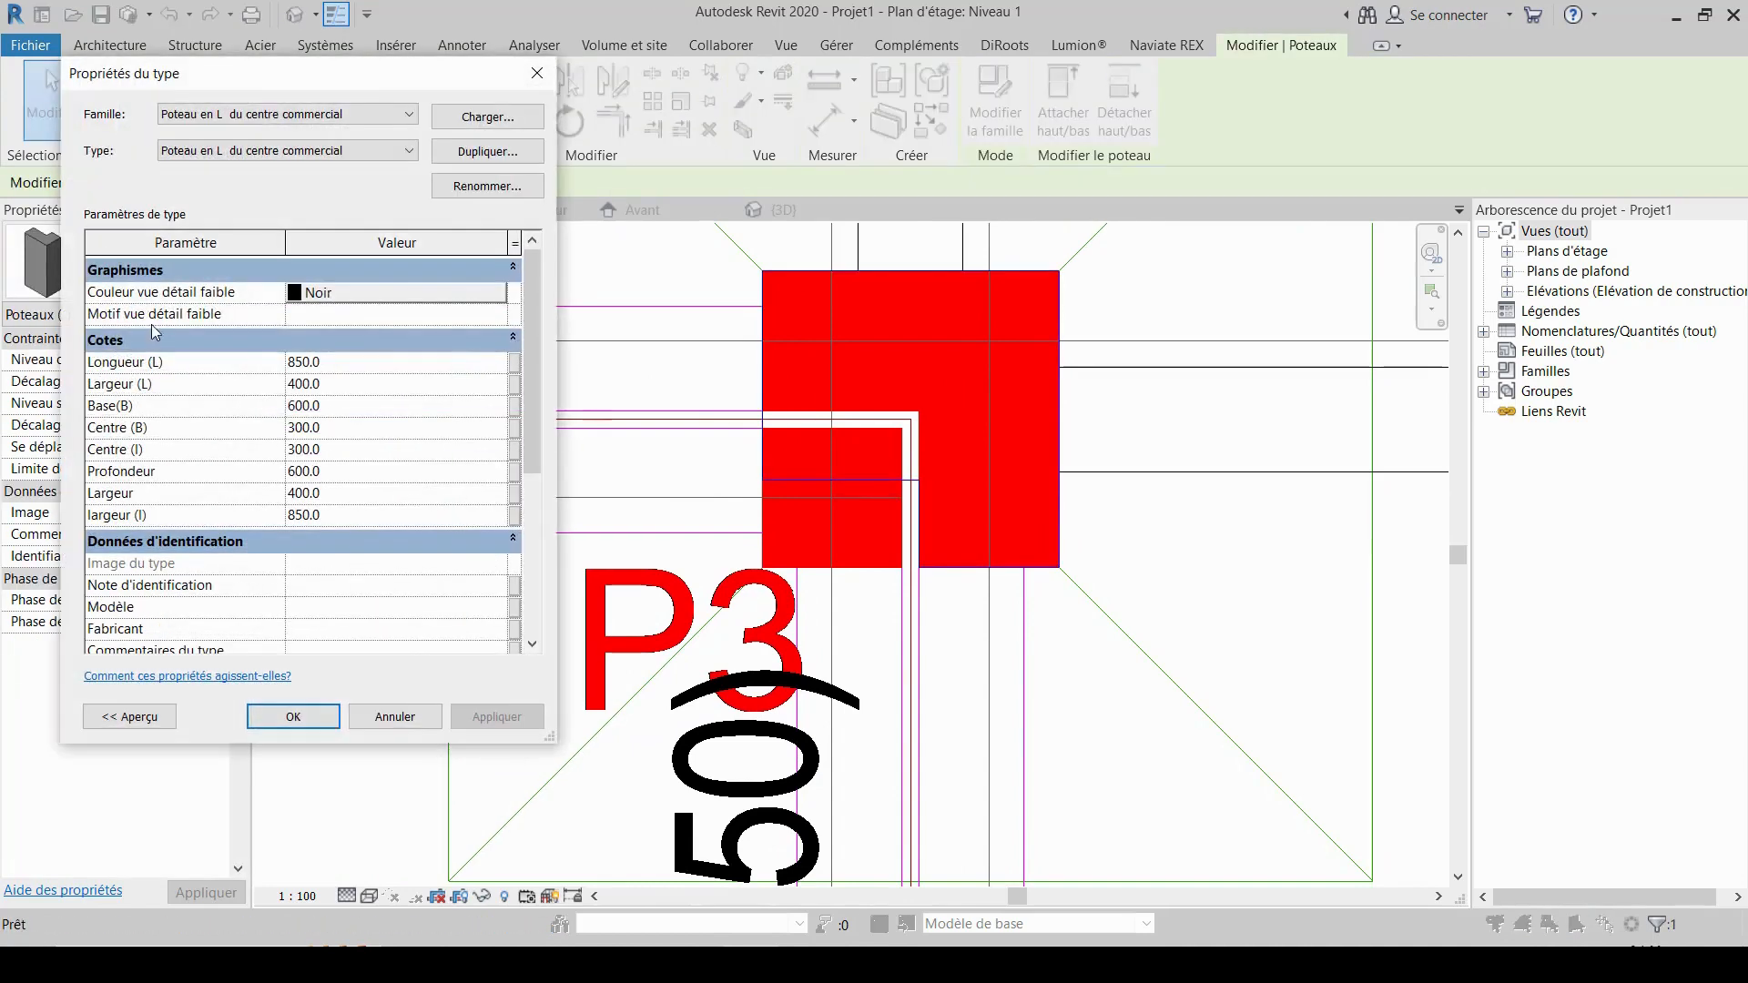
click(343, 412)
text(400)
click(525, 719)
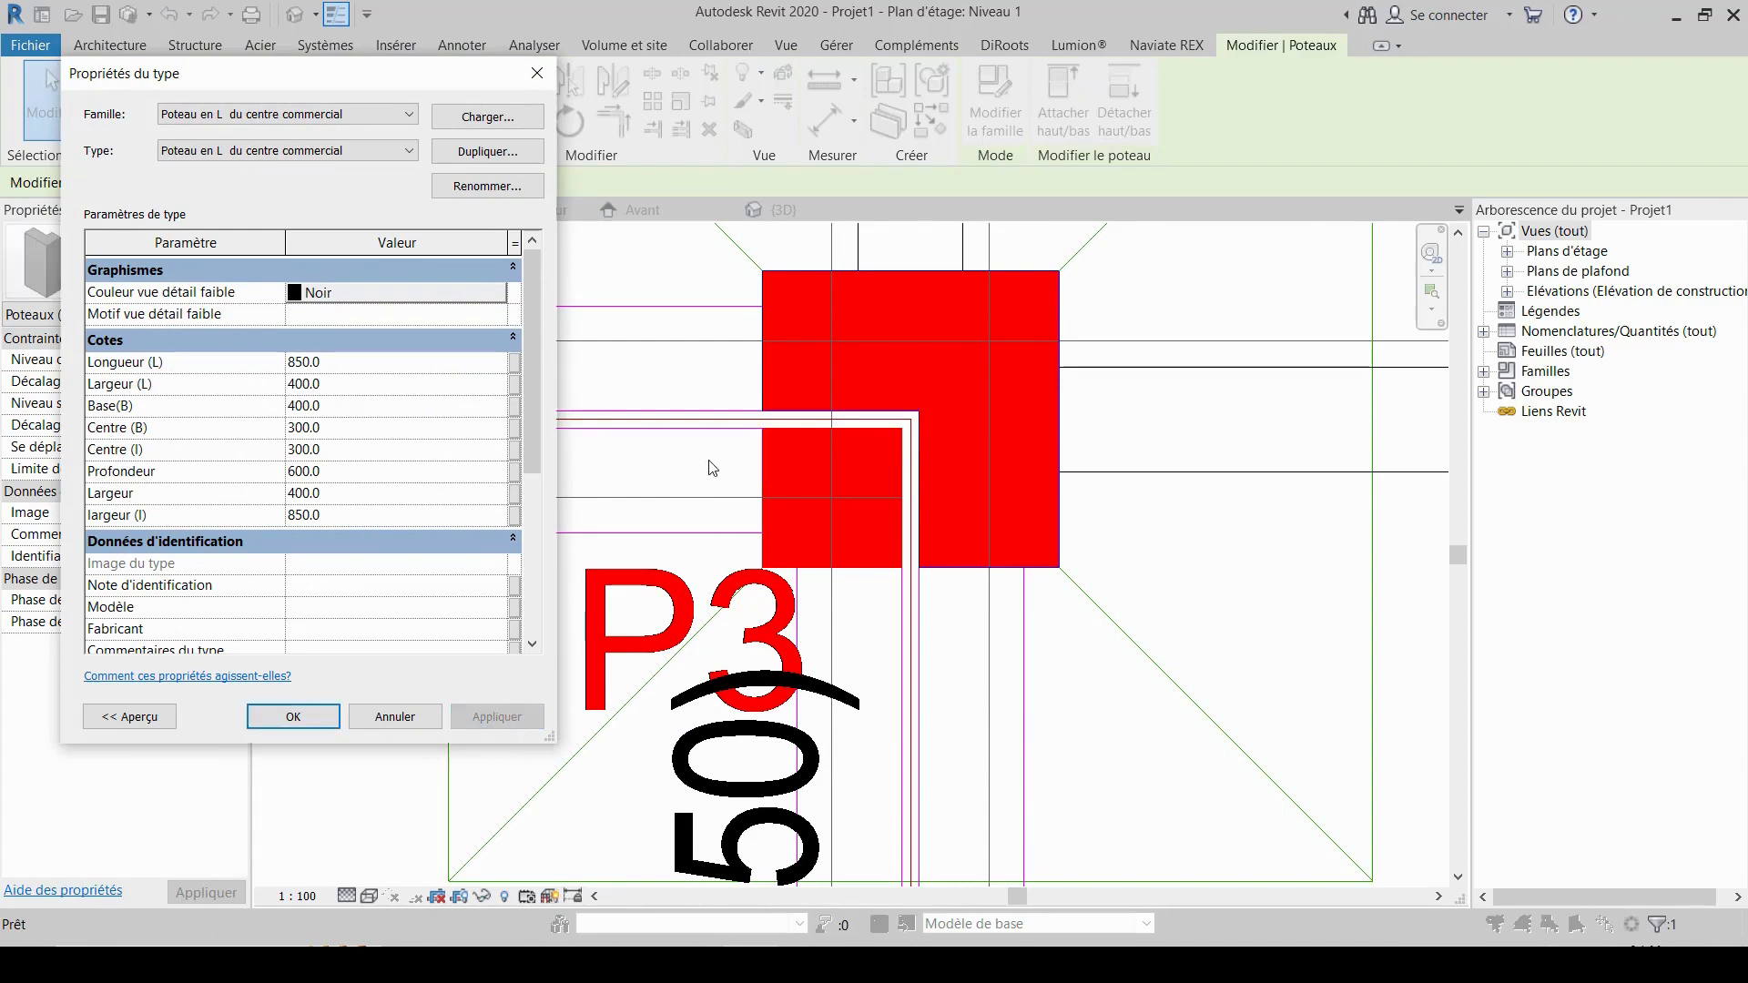
click(294, 716)
- Set the plan view's visual style to Réaliste to show the resized column over the P3 outline
click(361, 898)
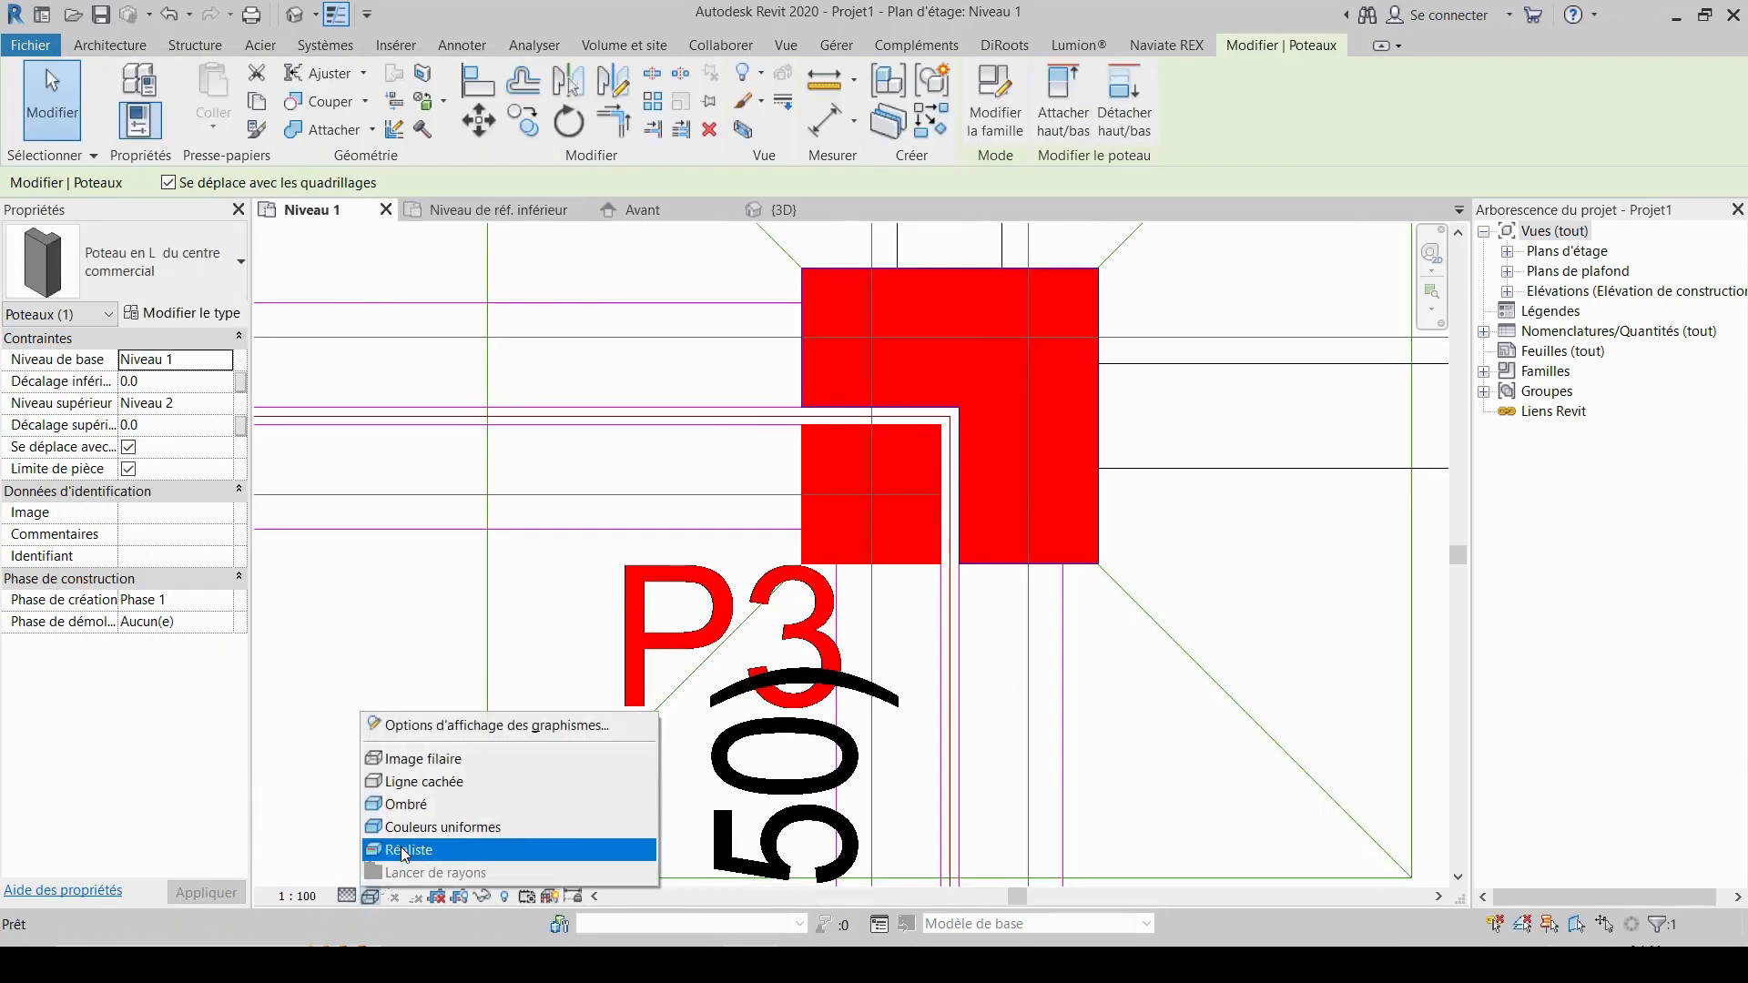
click(405, 850)
scroll(856, 550, down, 5)
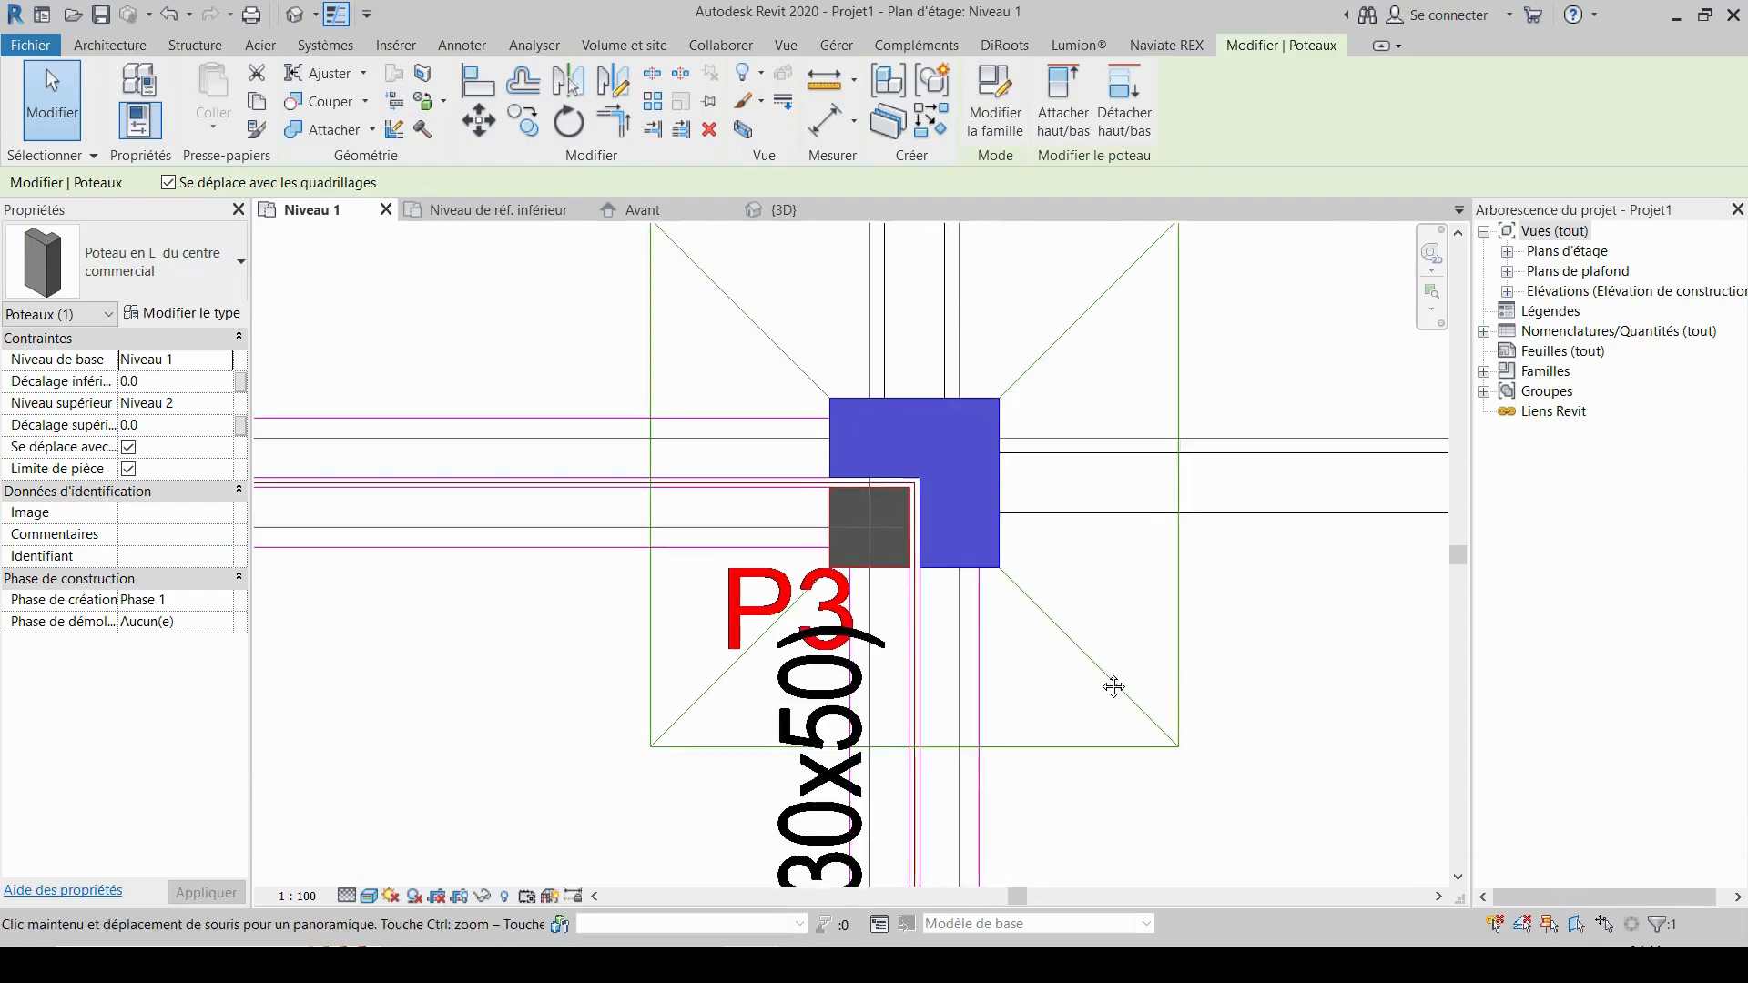
- Examine how the resized L-shaped column fits the P3 outline and the neighbouring dark square in the plan
scroll(1111, 687, up, 5)
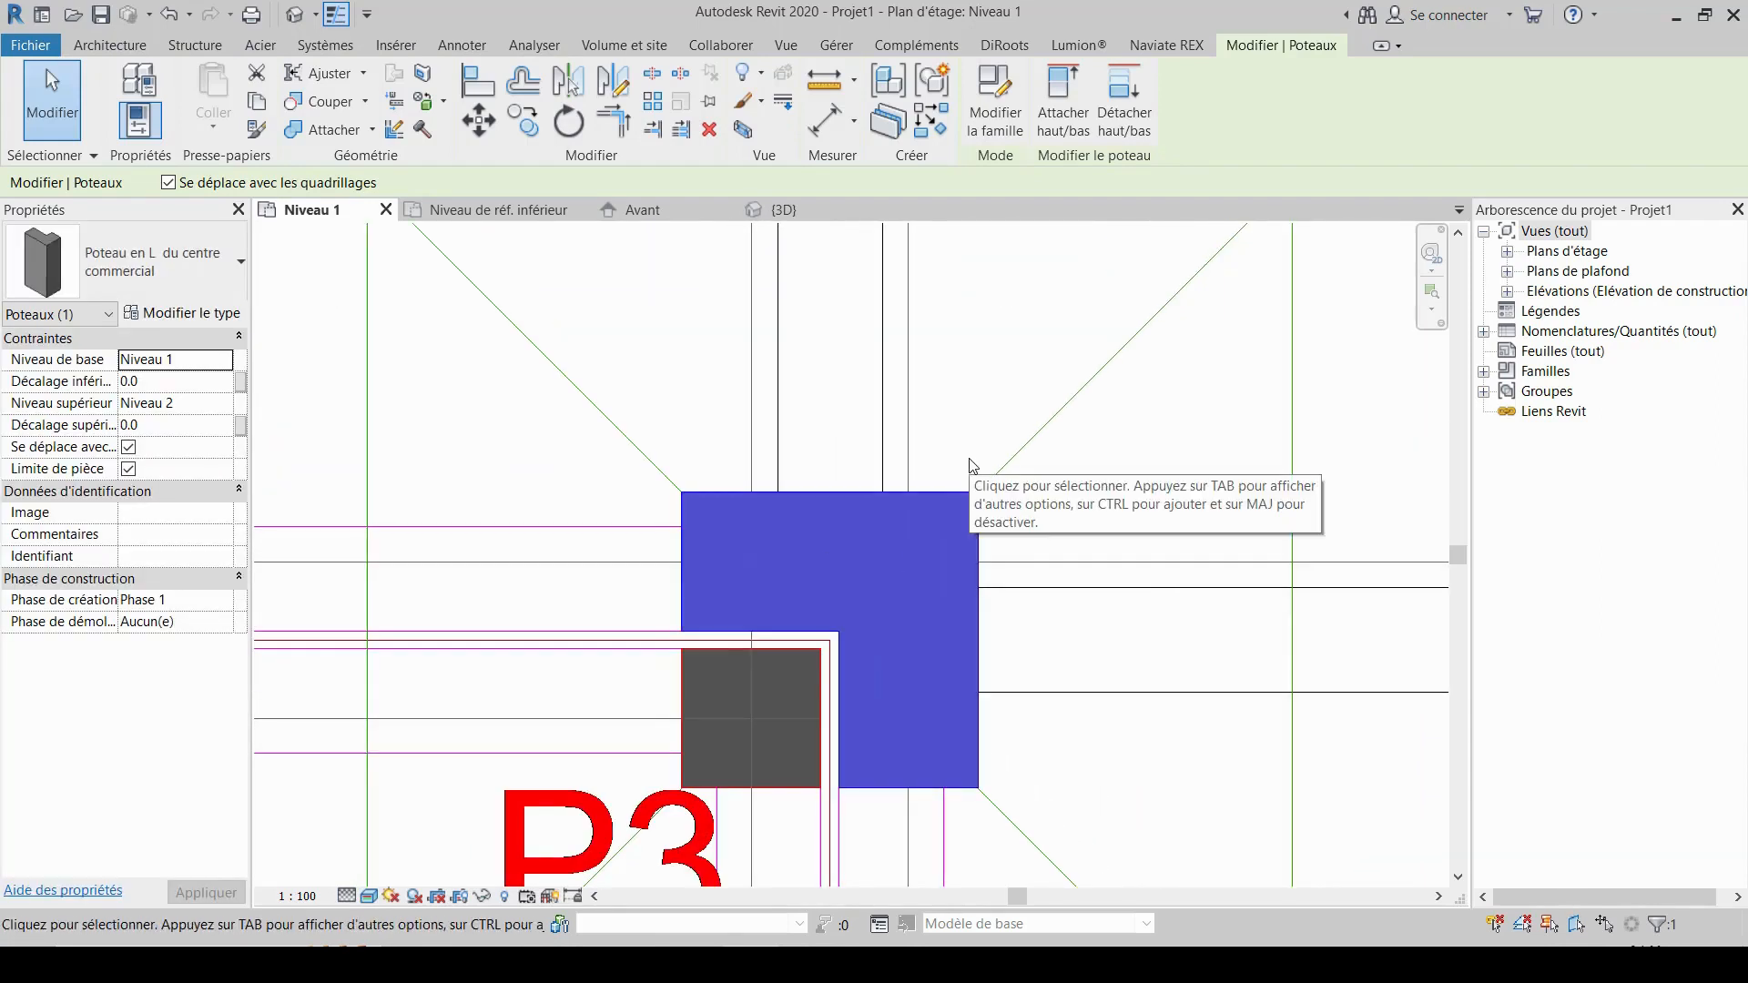
click(1026, 352)
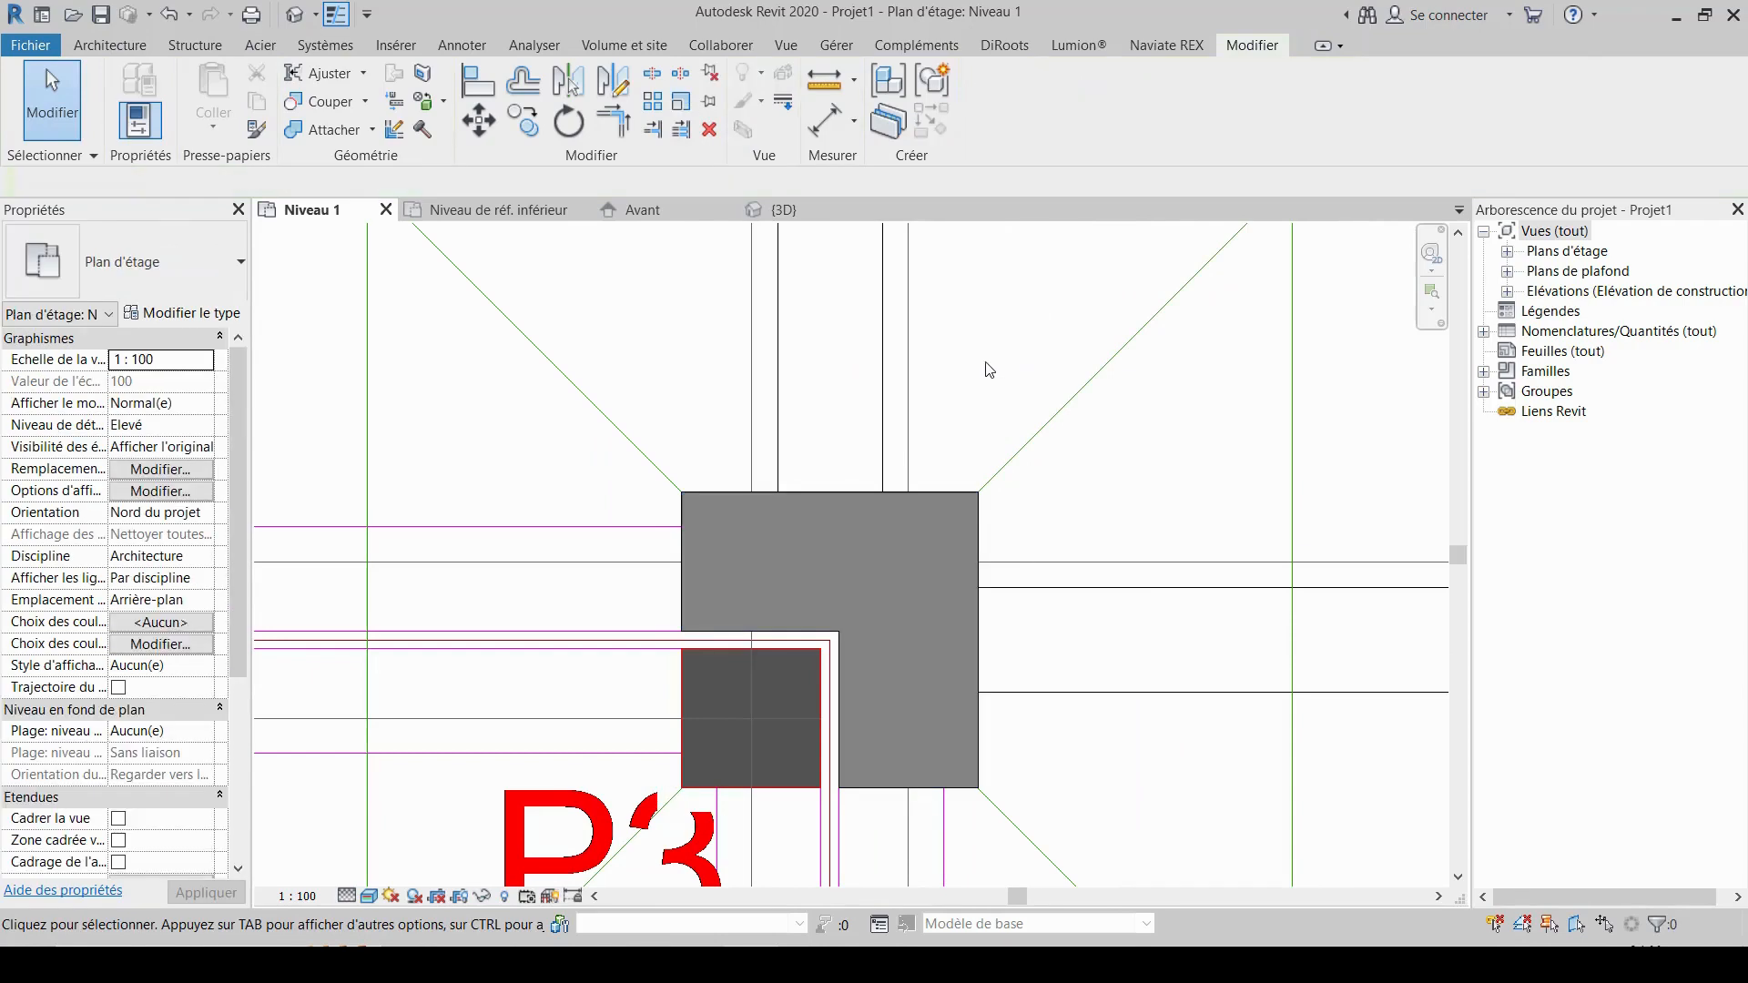
scroll(755, 648, down, 3)
scroll(732, 626, up, 3)
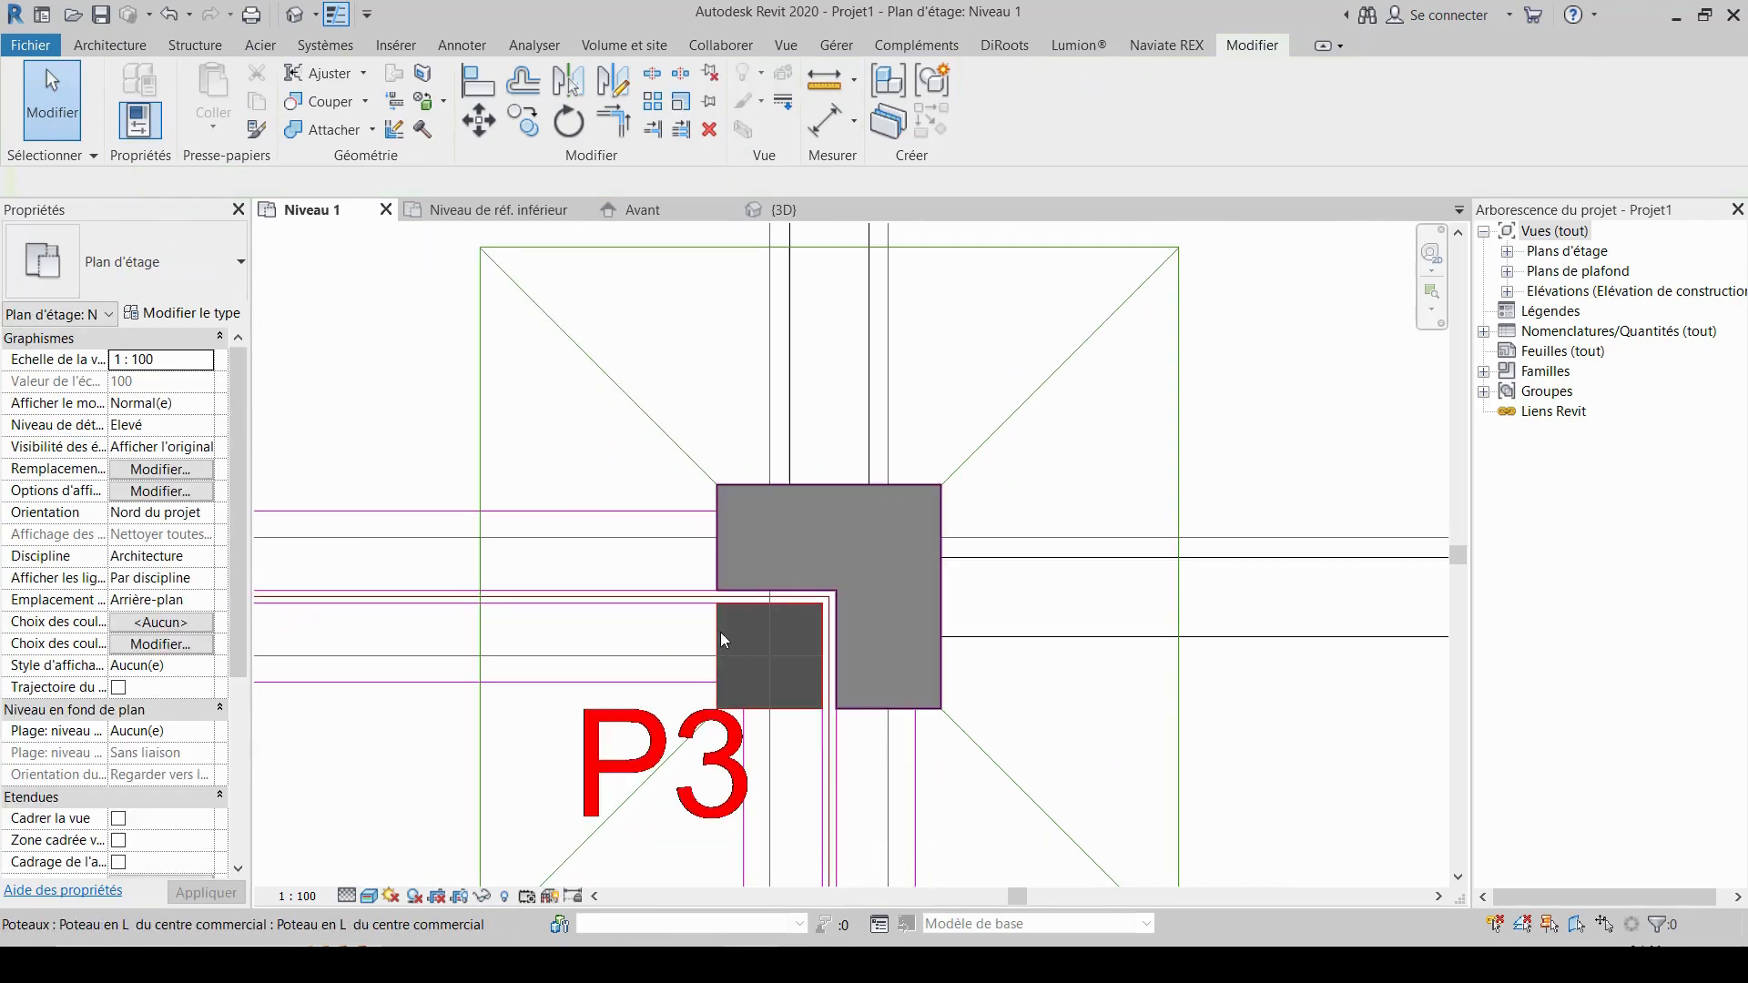
click(719, 632)
scroll(718, 631, down, 2)
middle_drag(773, 597, 816, 551)
click(701, 472)
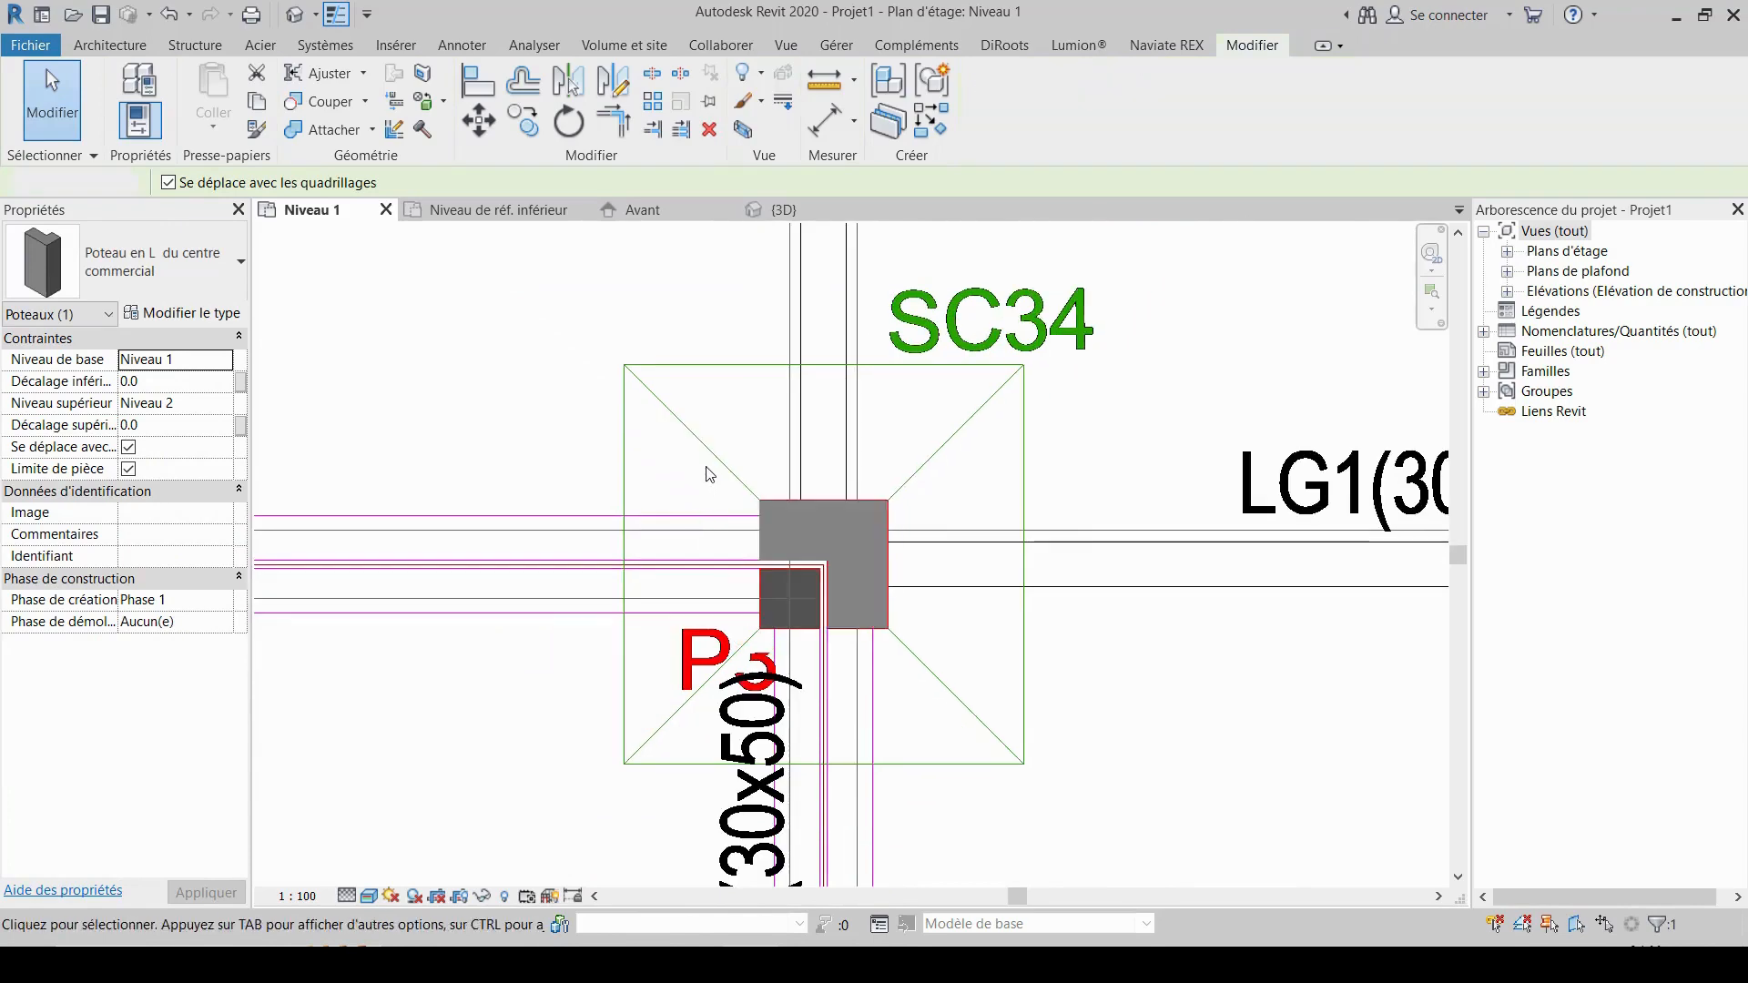
scroll(701, 472, up, 4)
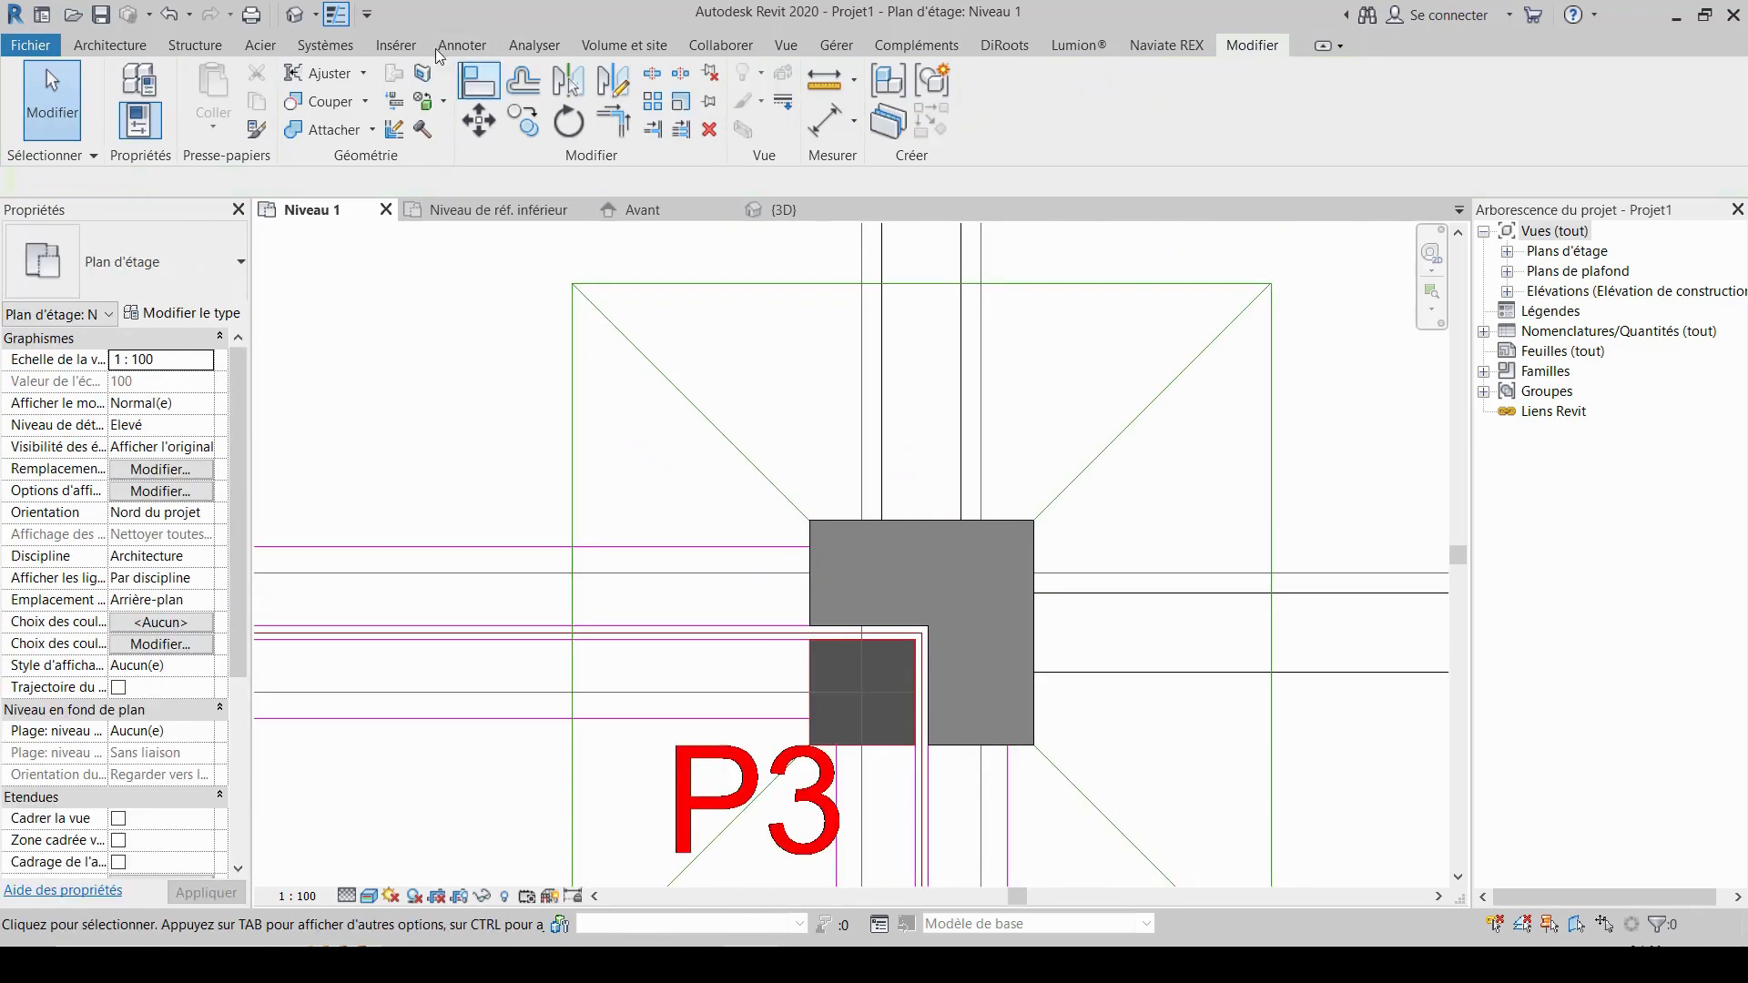
- Open the project's default 3D view and locate the L-shaped column on the foundation drawing
click(296, 15)
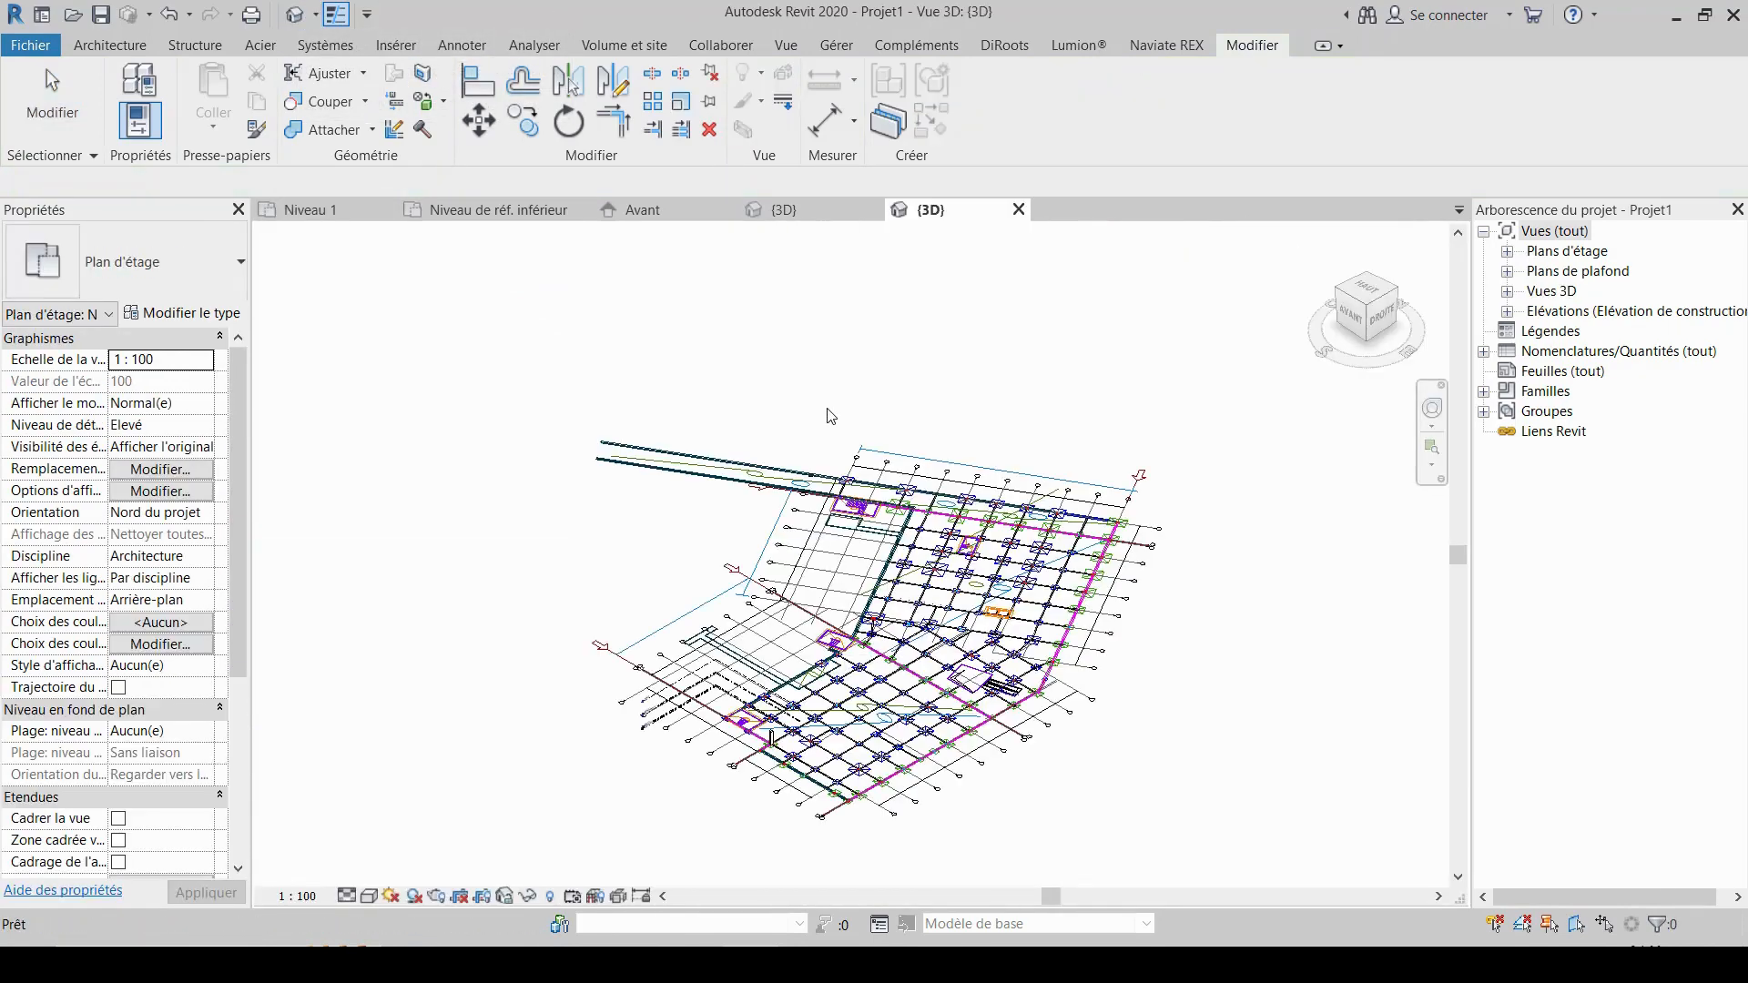
scroll(755, 794, up, 10)
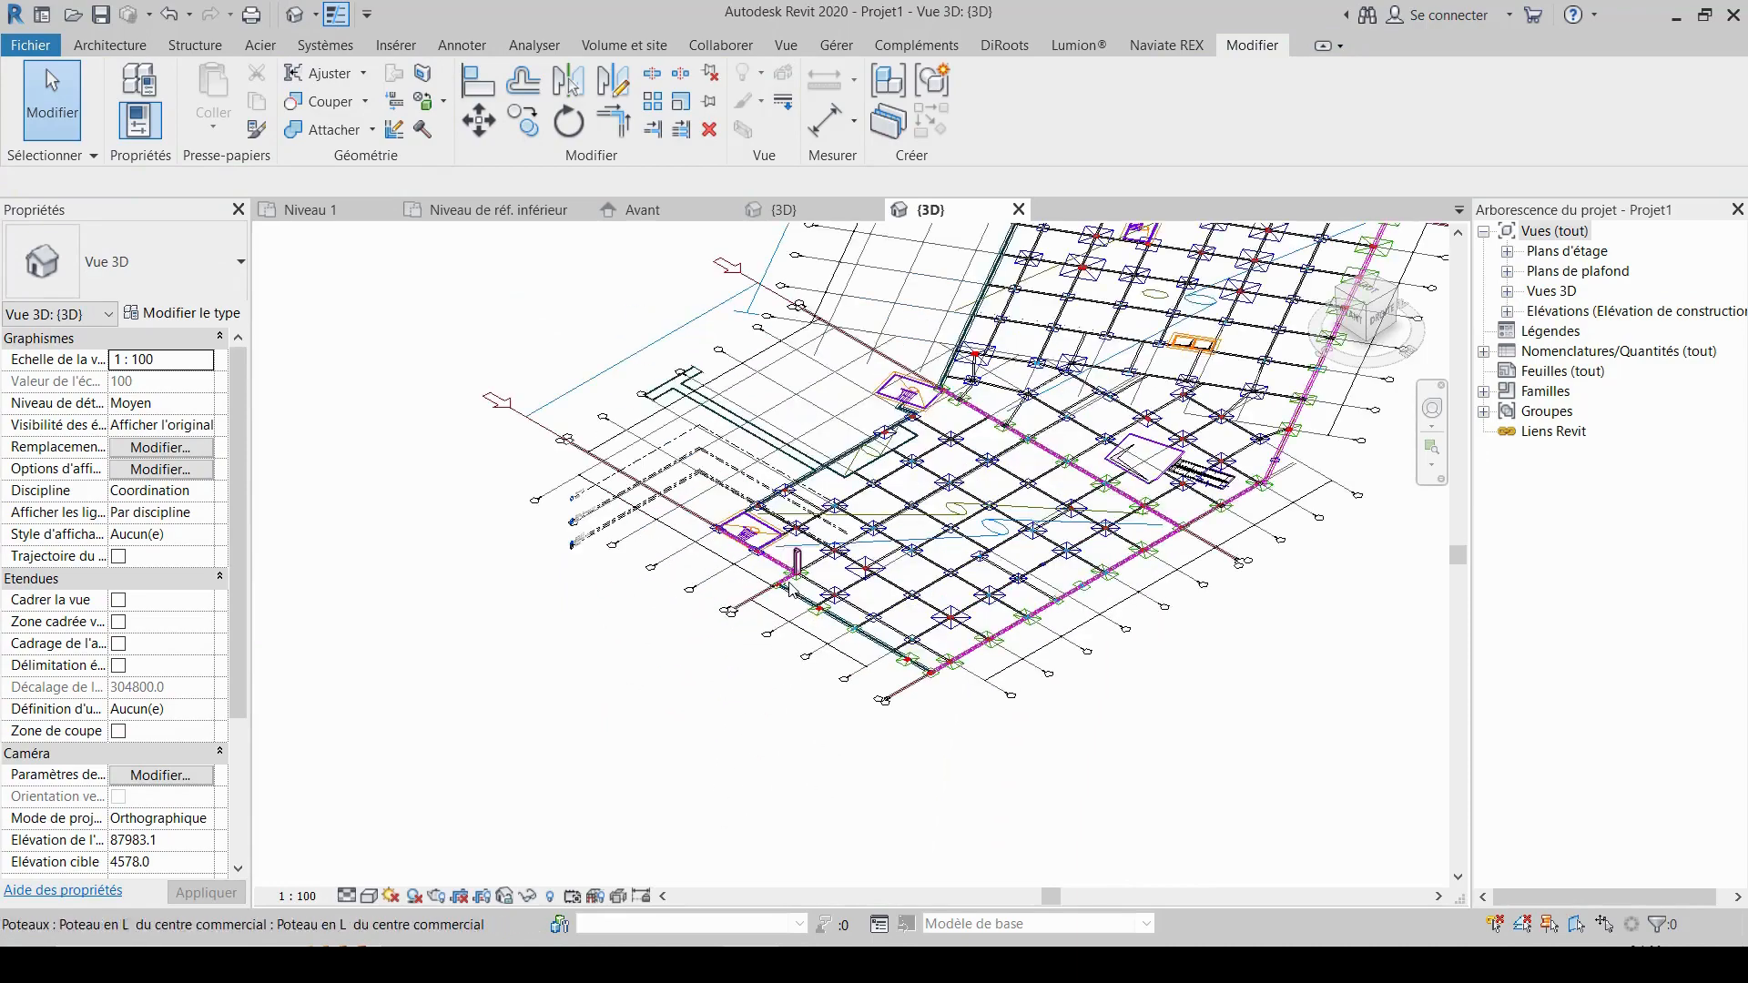
shift+middle_drag(700, 735, 1098, 537)
middle_click(1103, 543)
middle_click(1104, 543)
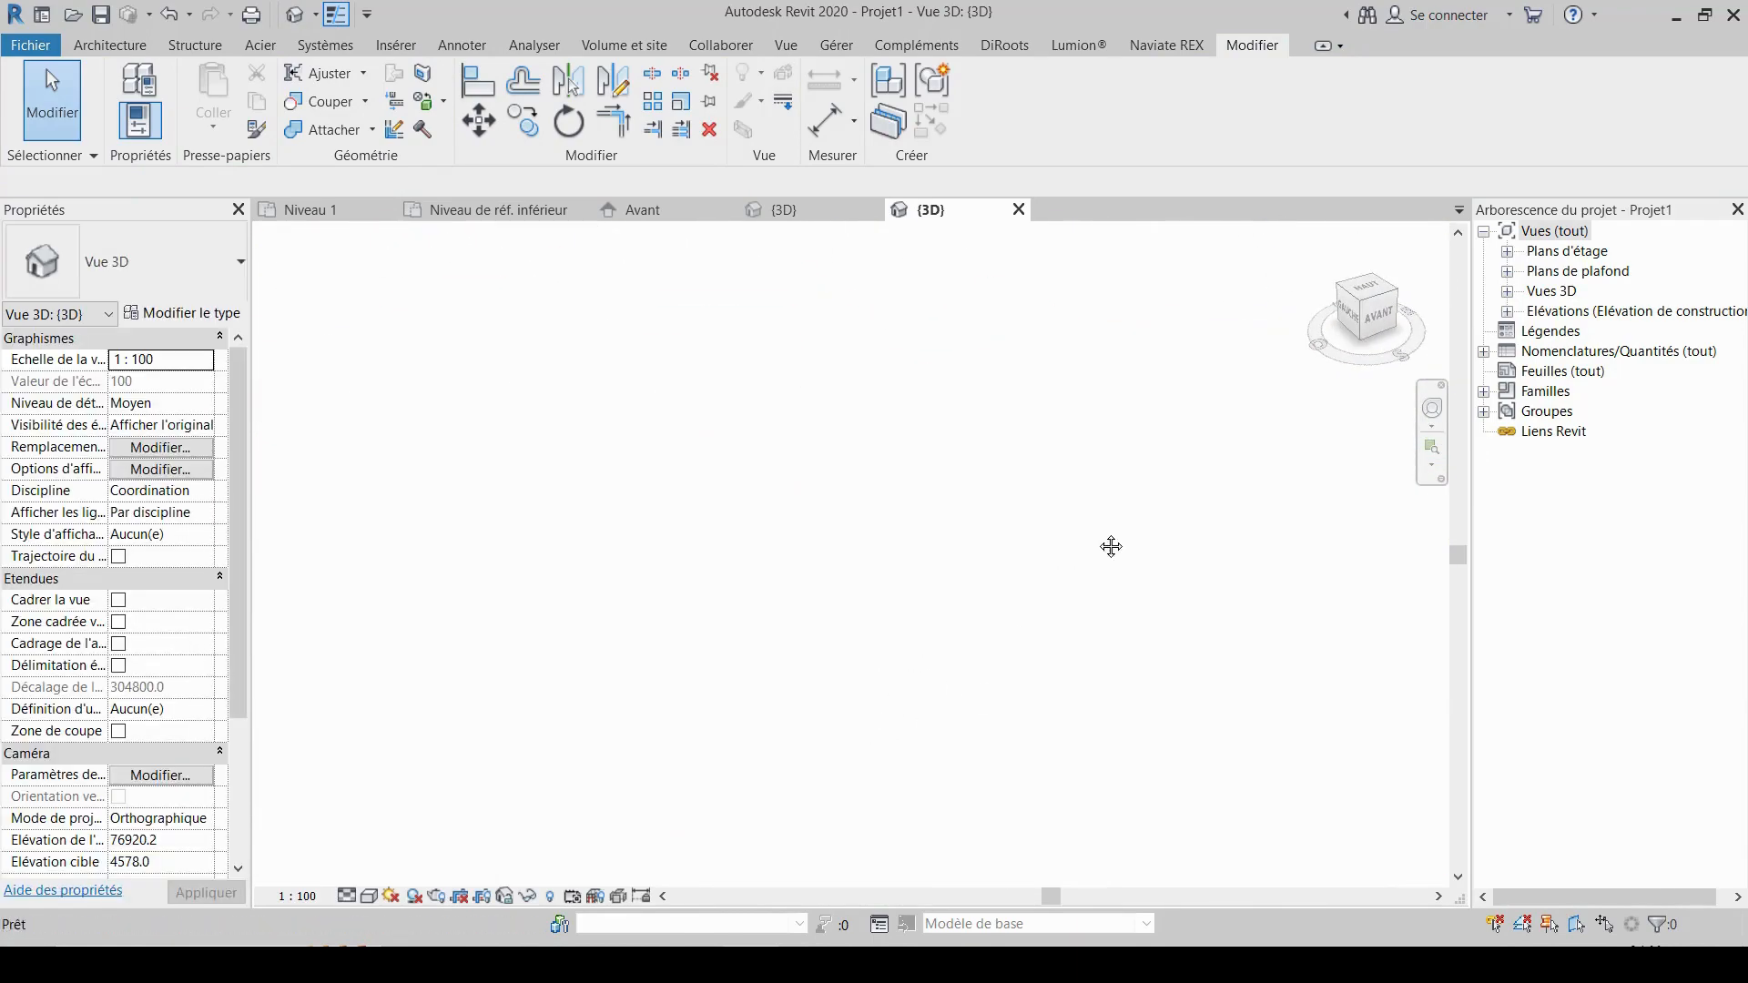
scroll(1174, 645, up, 8)
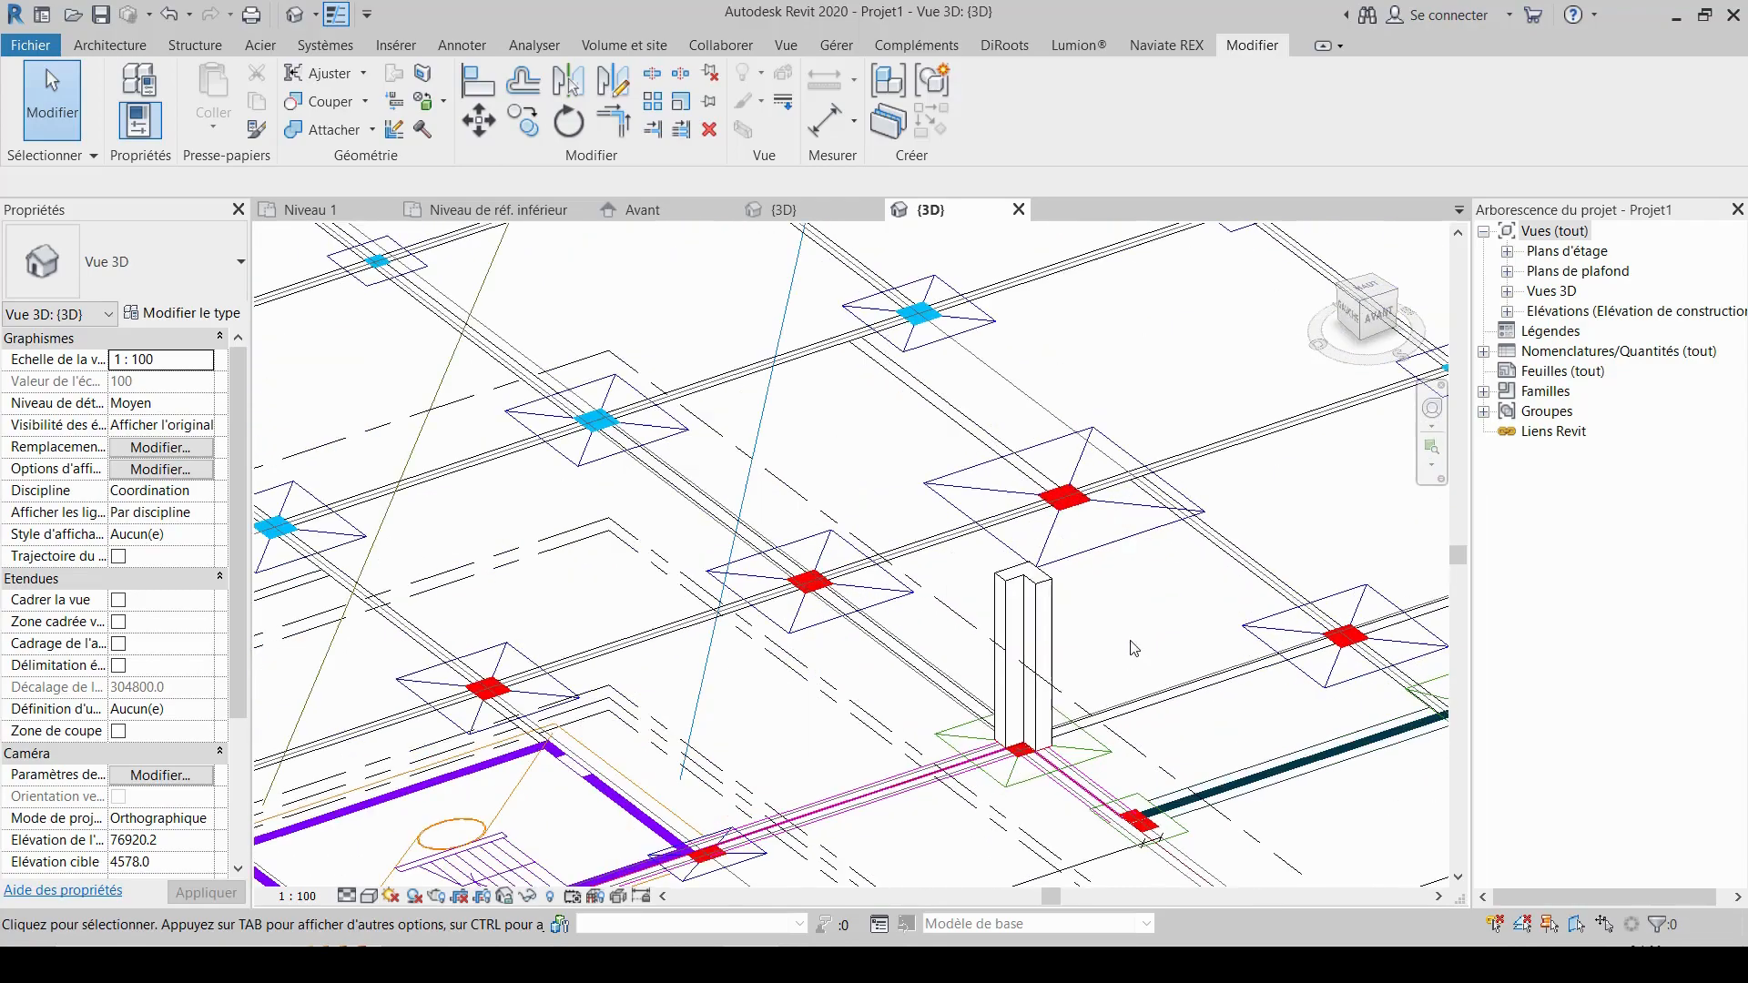
- Inspect the L-shaped column's base against the red square and the joint lines from several sides in 3D
click(1029, 681)
shift+middle_drag(1029, 681, 918, 640)
scroll(988, 856, up, 3)
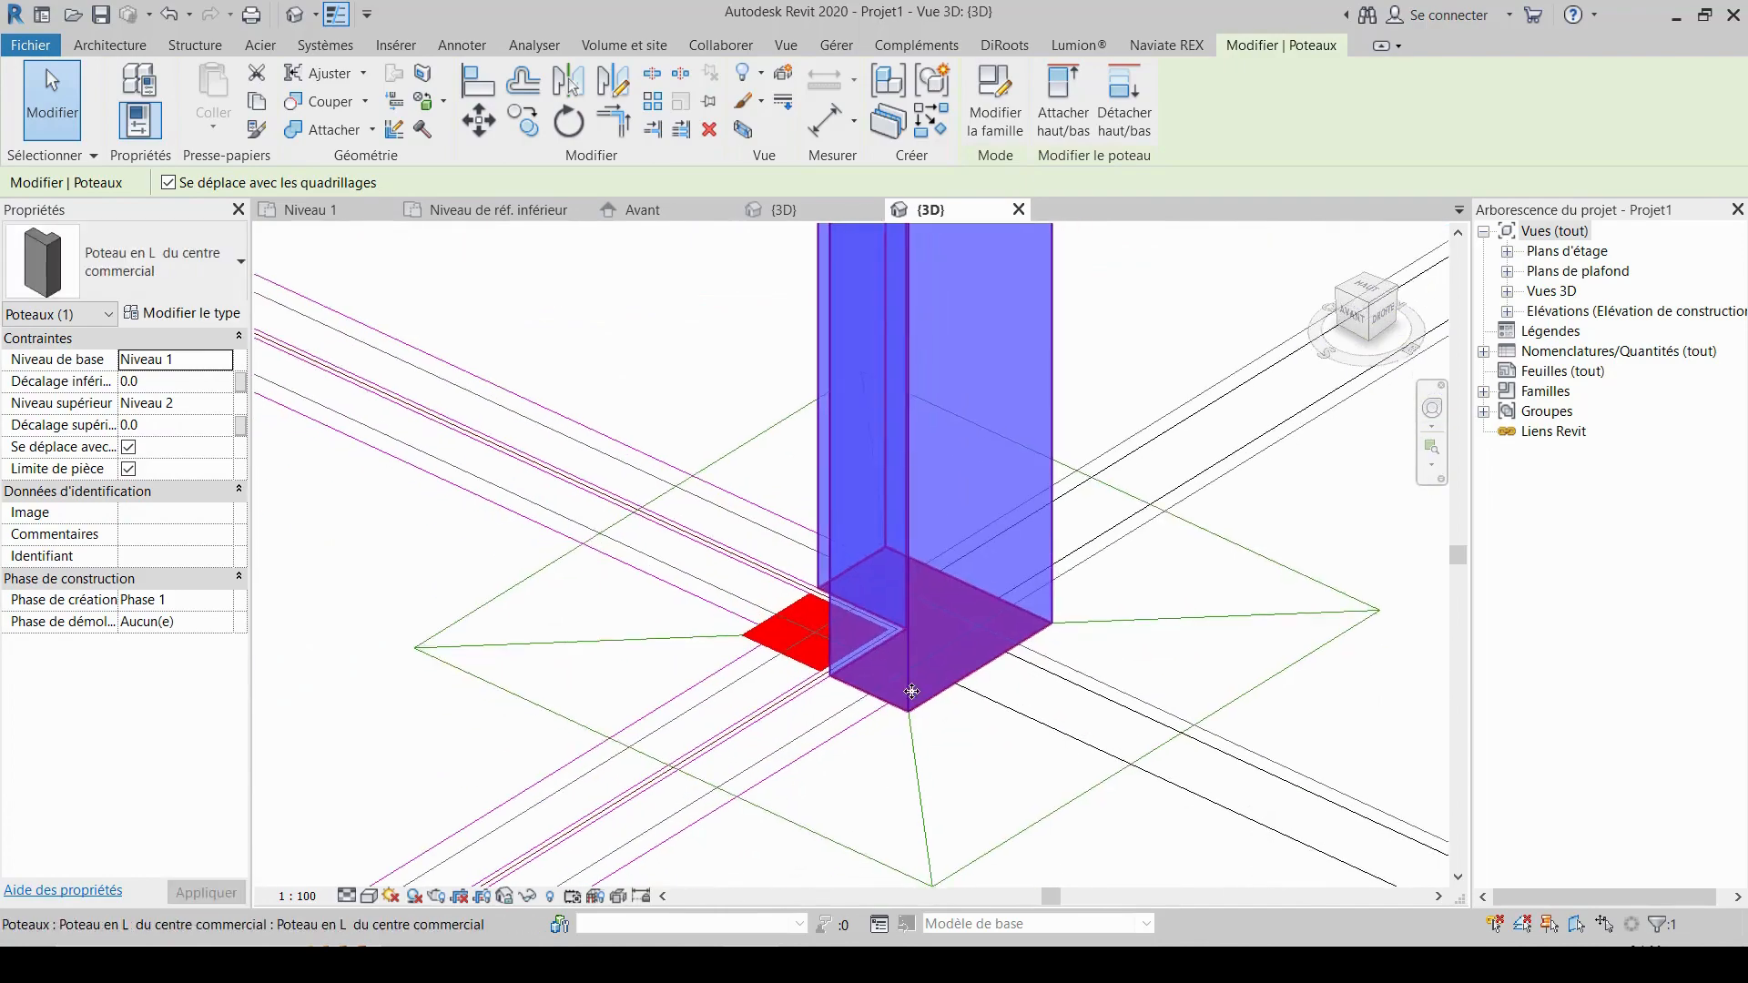
scroll(913, 691, up, 2)
mouse_move(807, 706)
shift+middle_down()
mouse_move(1171, 671)
mouse_move(837, 705)
shift+middle_up()
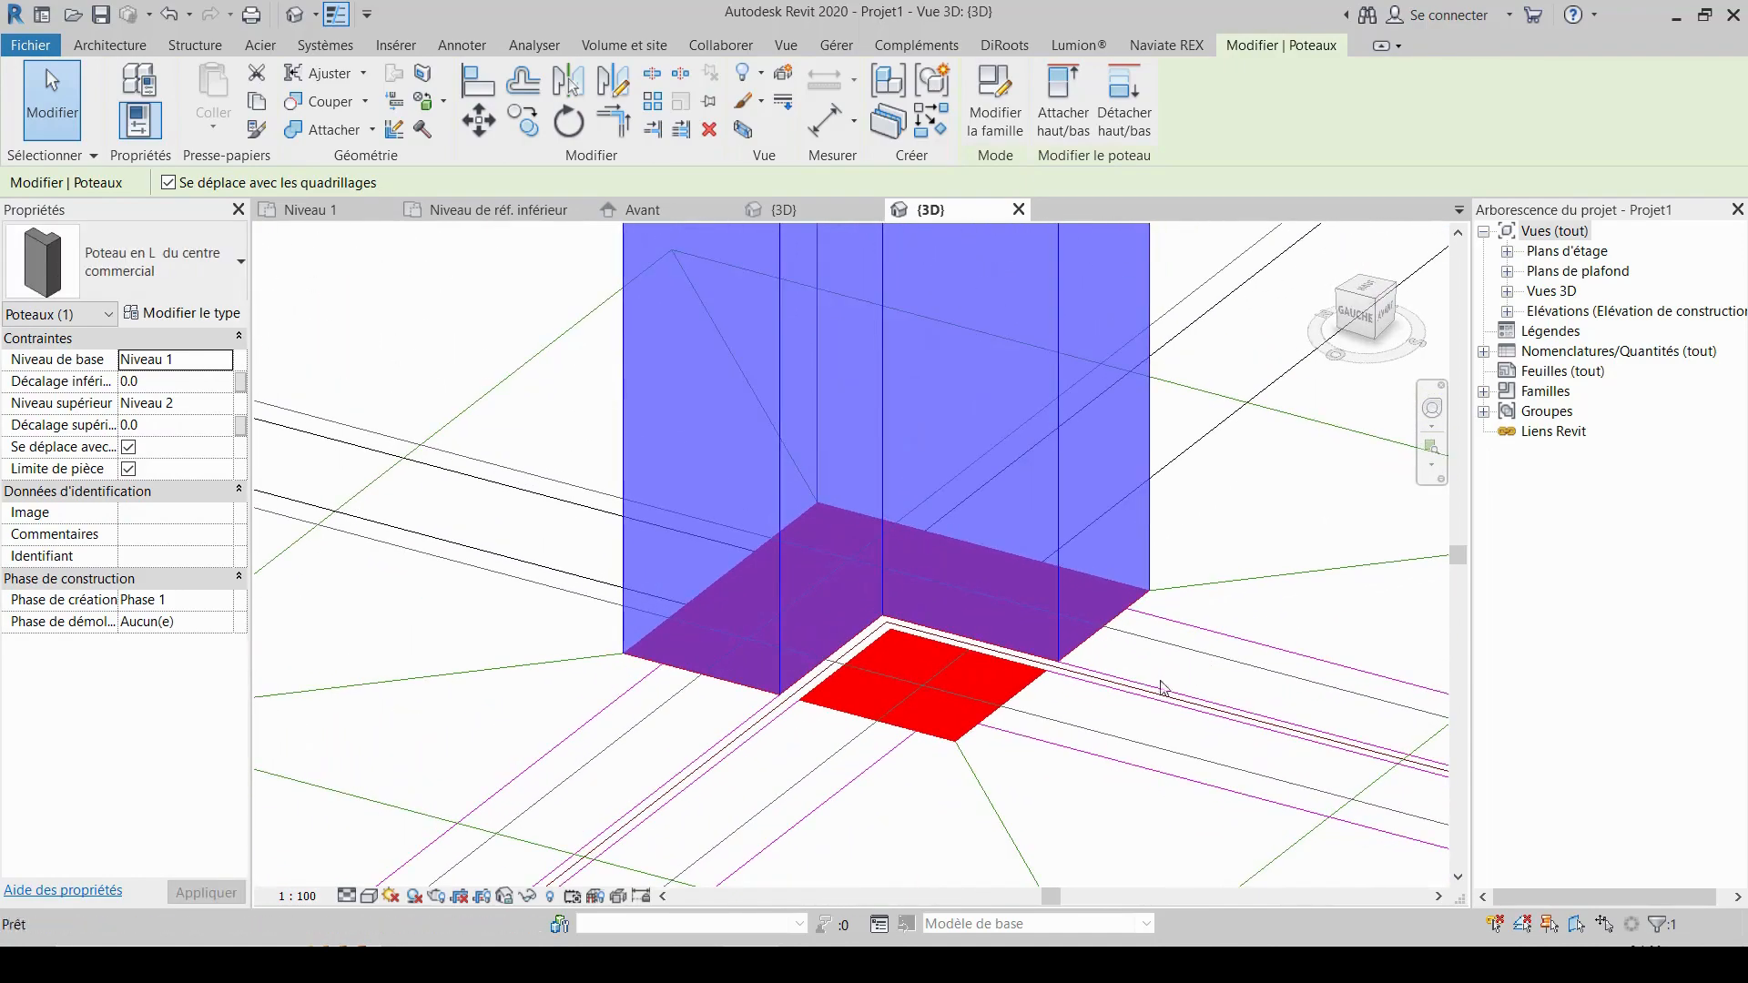
shift+middle_drag(732, 768, 527, 761)
scroll(769, 692, up, 3)
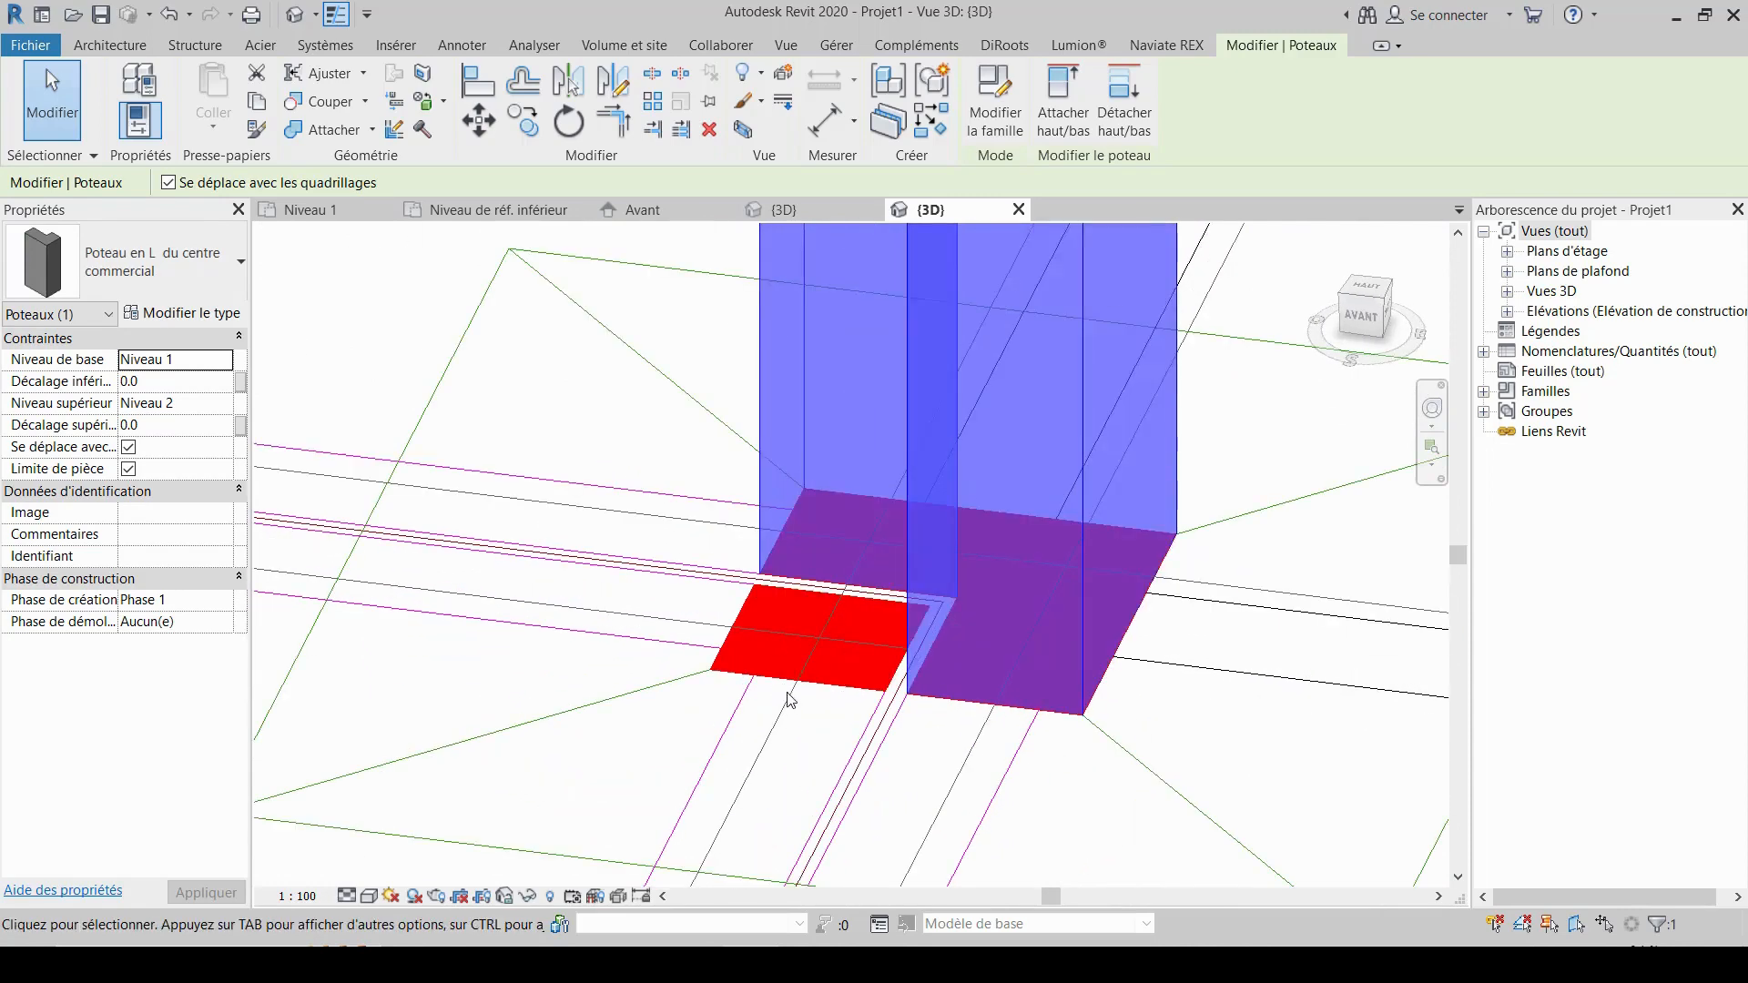
scroll(779, 674, down, 3)
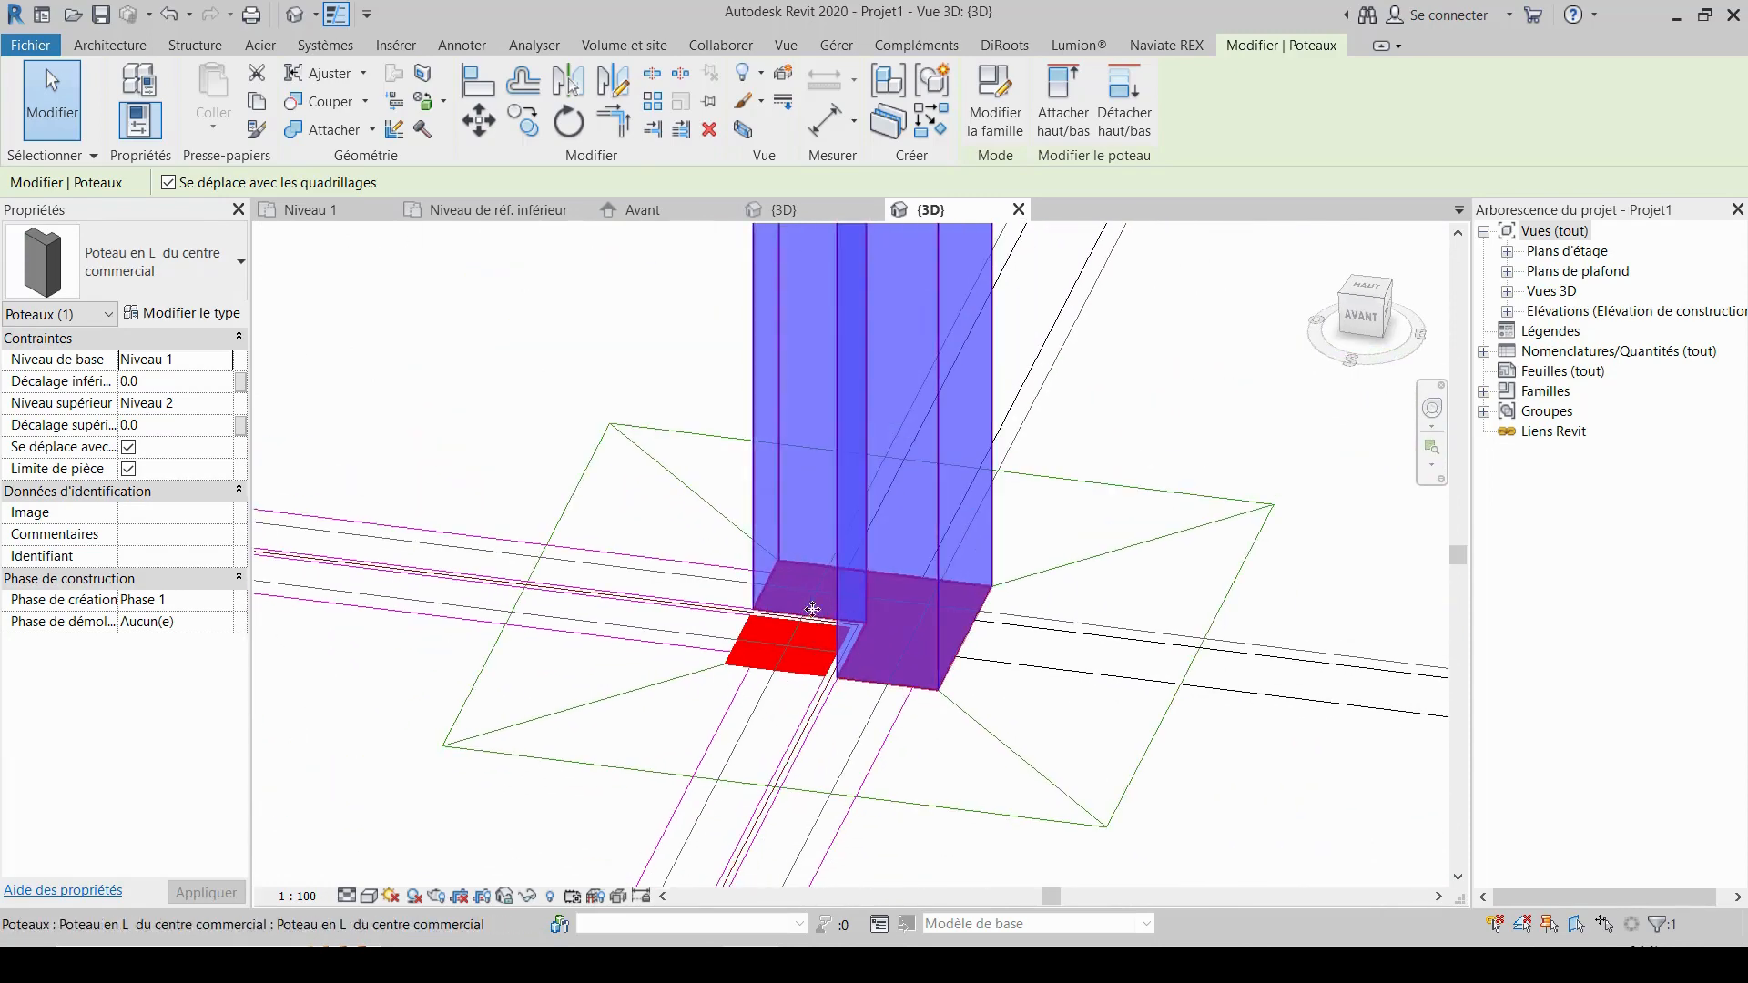
click(763, 683)
scroll(763, 683, down, 2)
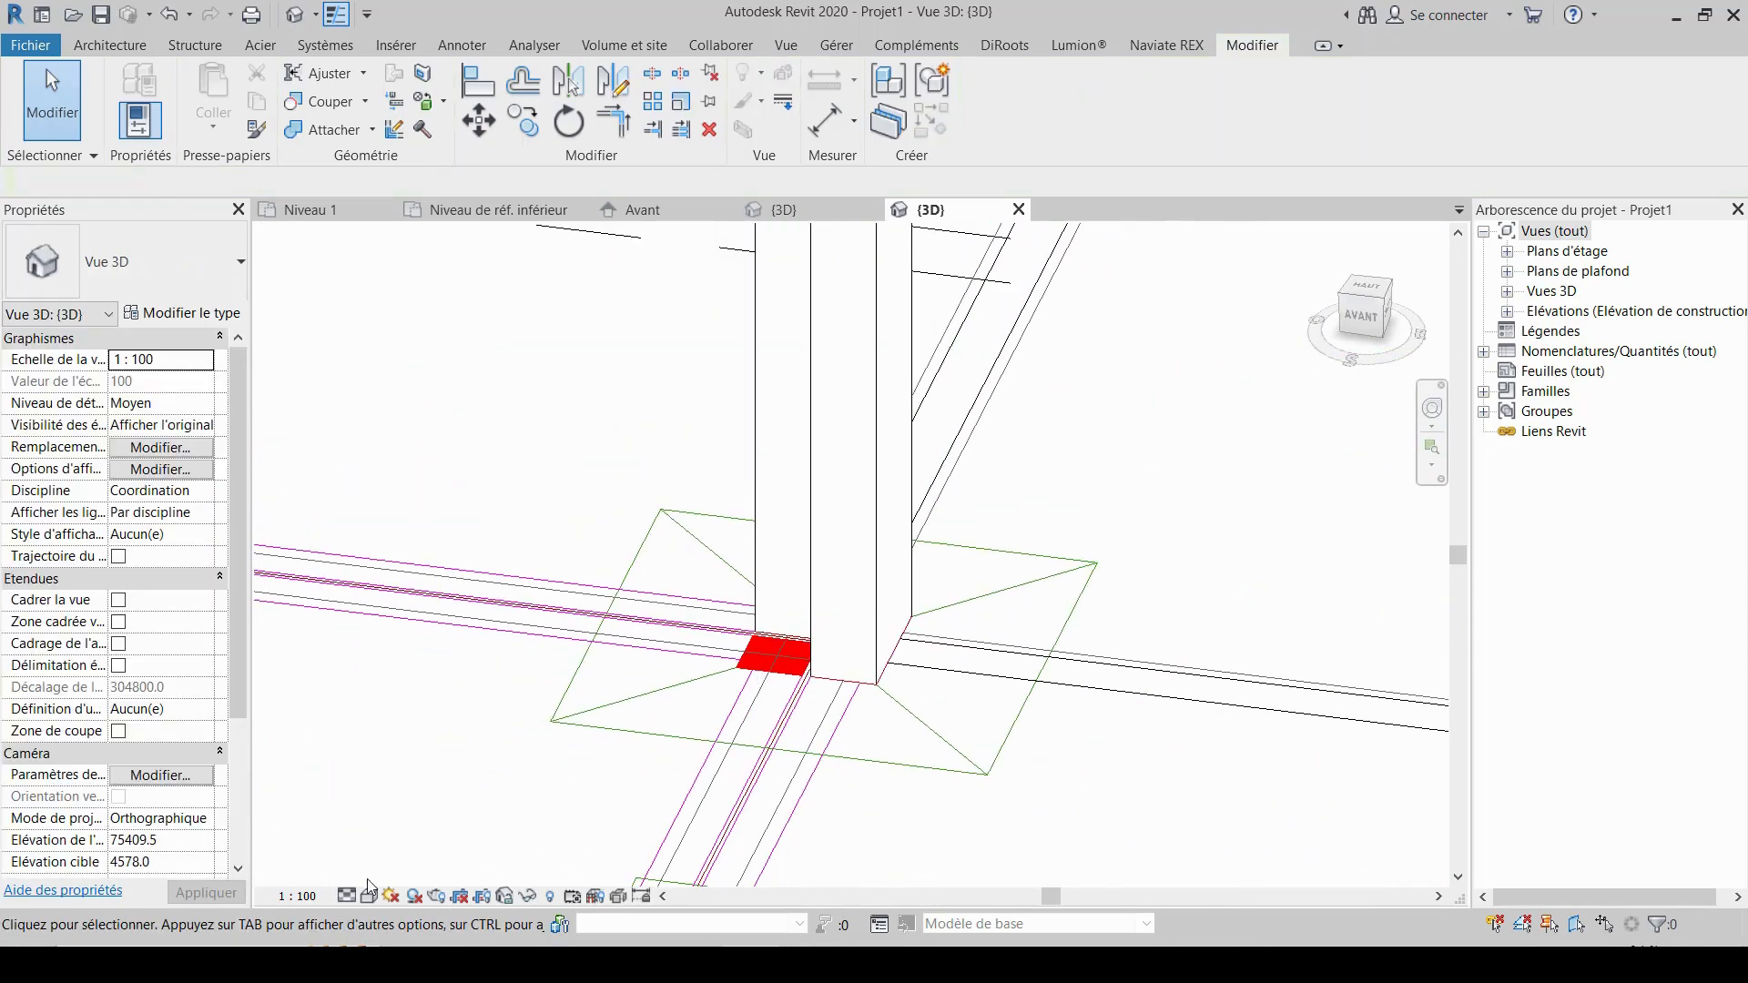
- Set the 3D view's visual style to Réaliste
click(369, 895)
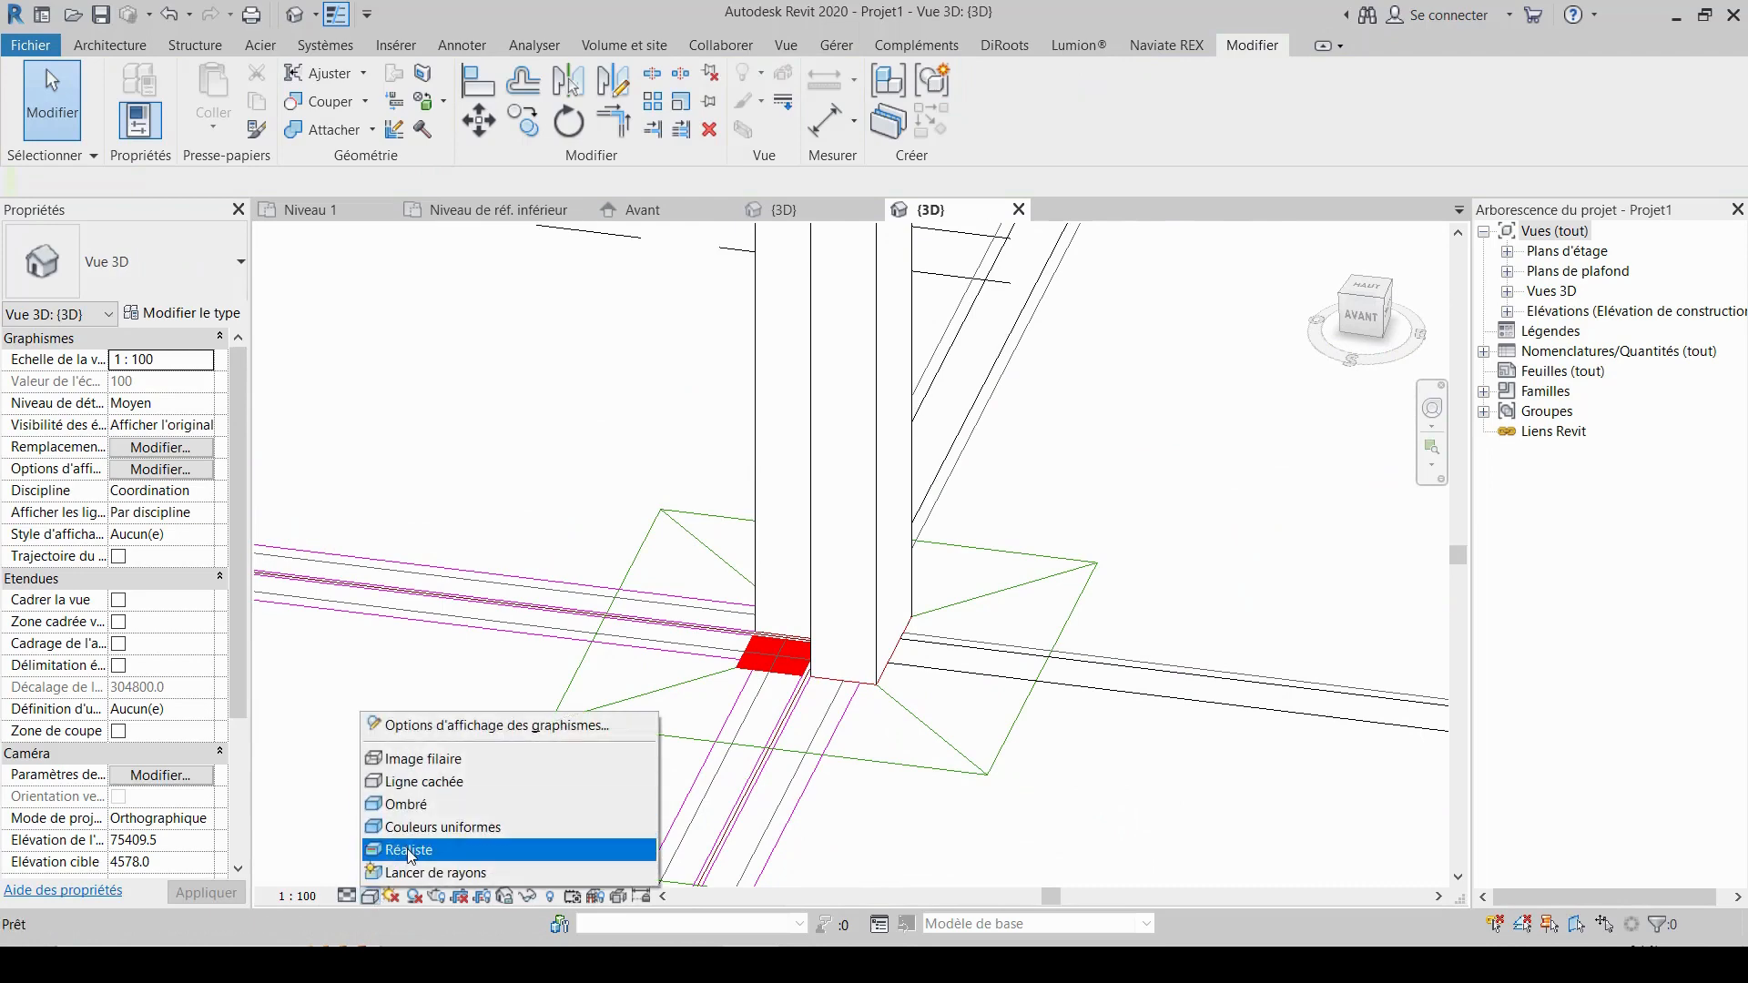
click(409, 851)
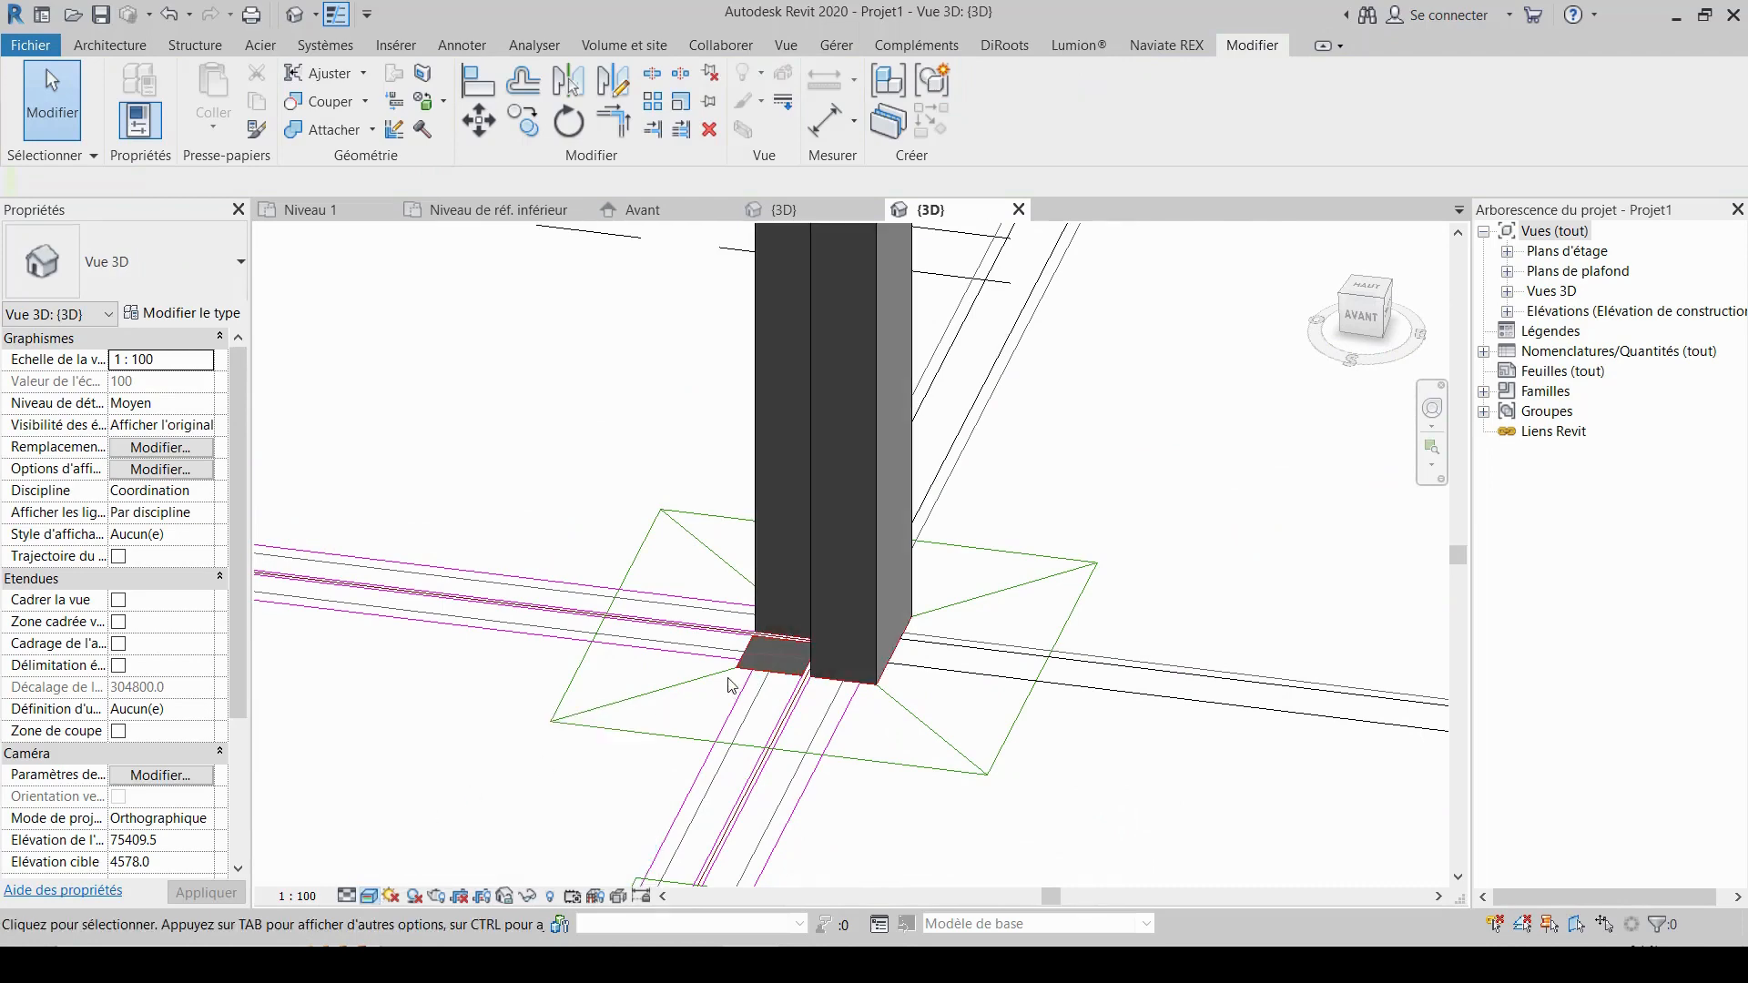
mouse_move(719, 688)
shift+middle_down()
mouse_move(998, 694)
mouse_move(755, 724)
shift+middle_up()
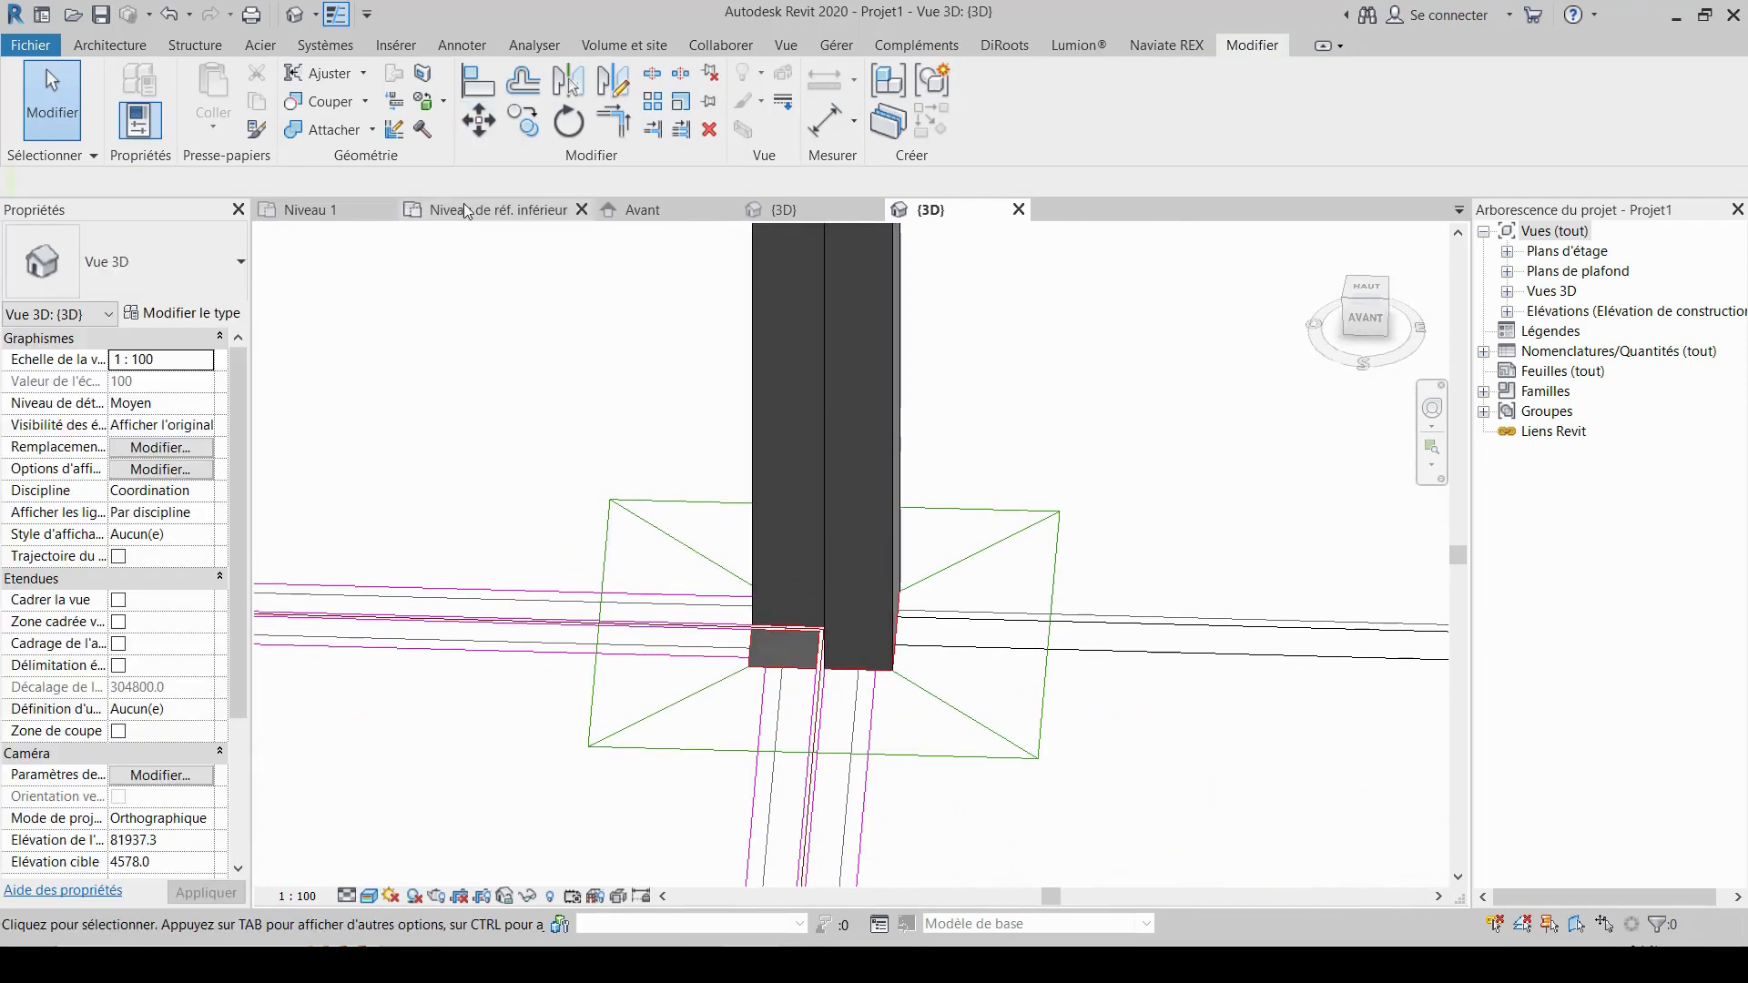
- Return to the Niveau 1 plan and measure the vertical side of the dark square nested in the L-shaped column
click(487, 211)
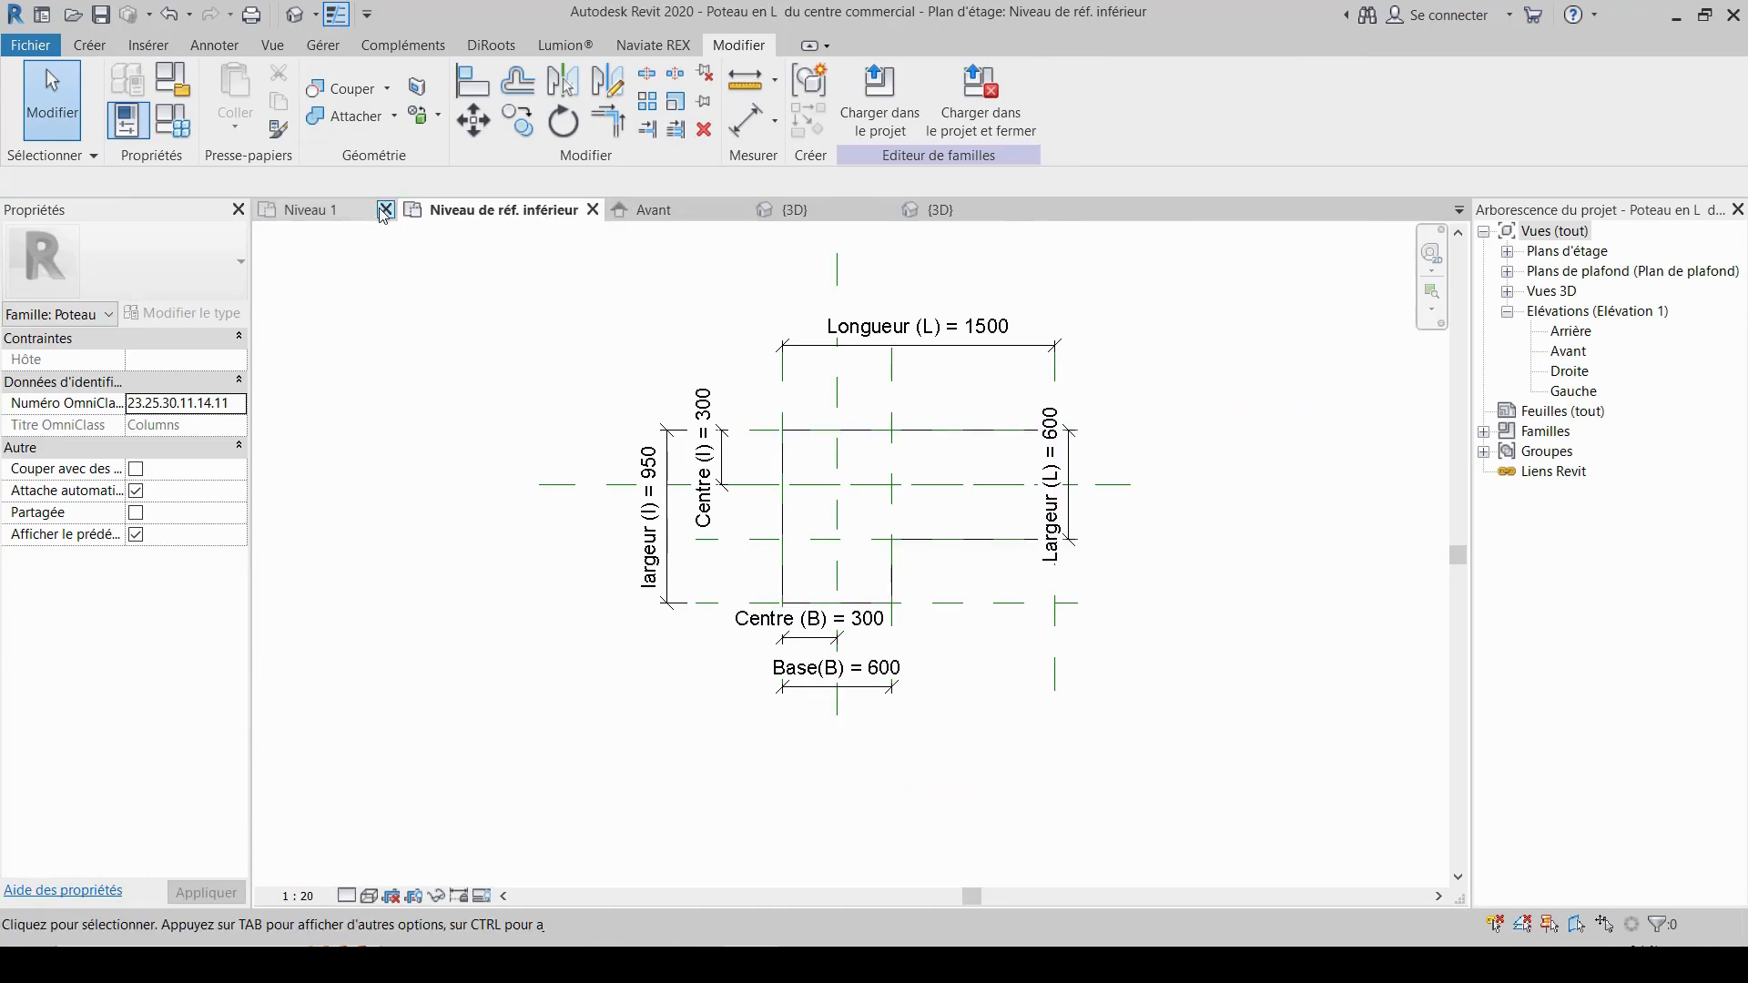
click(371, 210)
scroll(743, 501, down, 2)
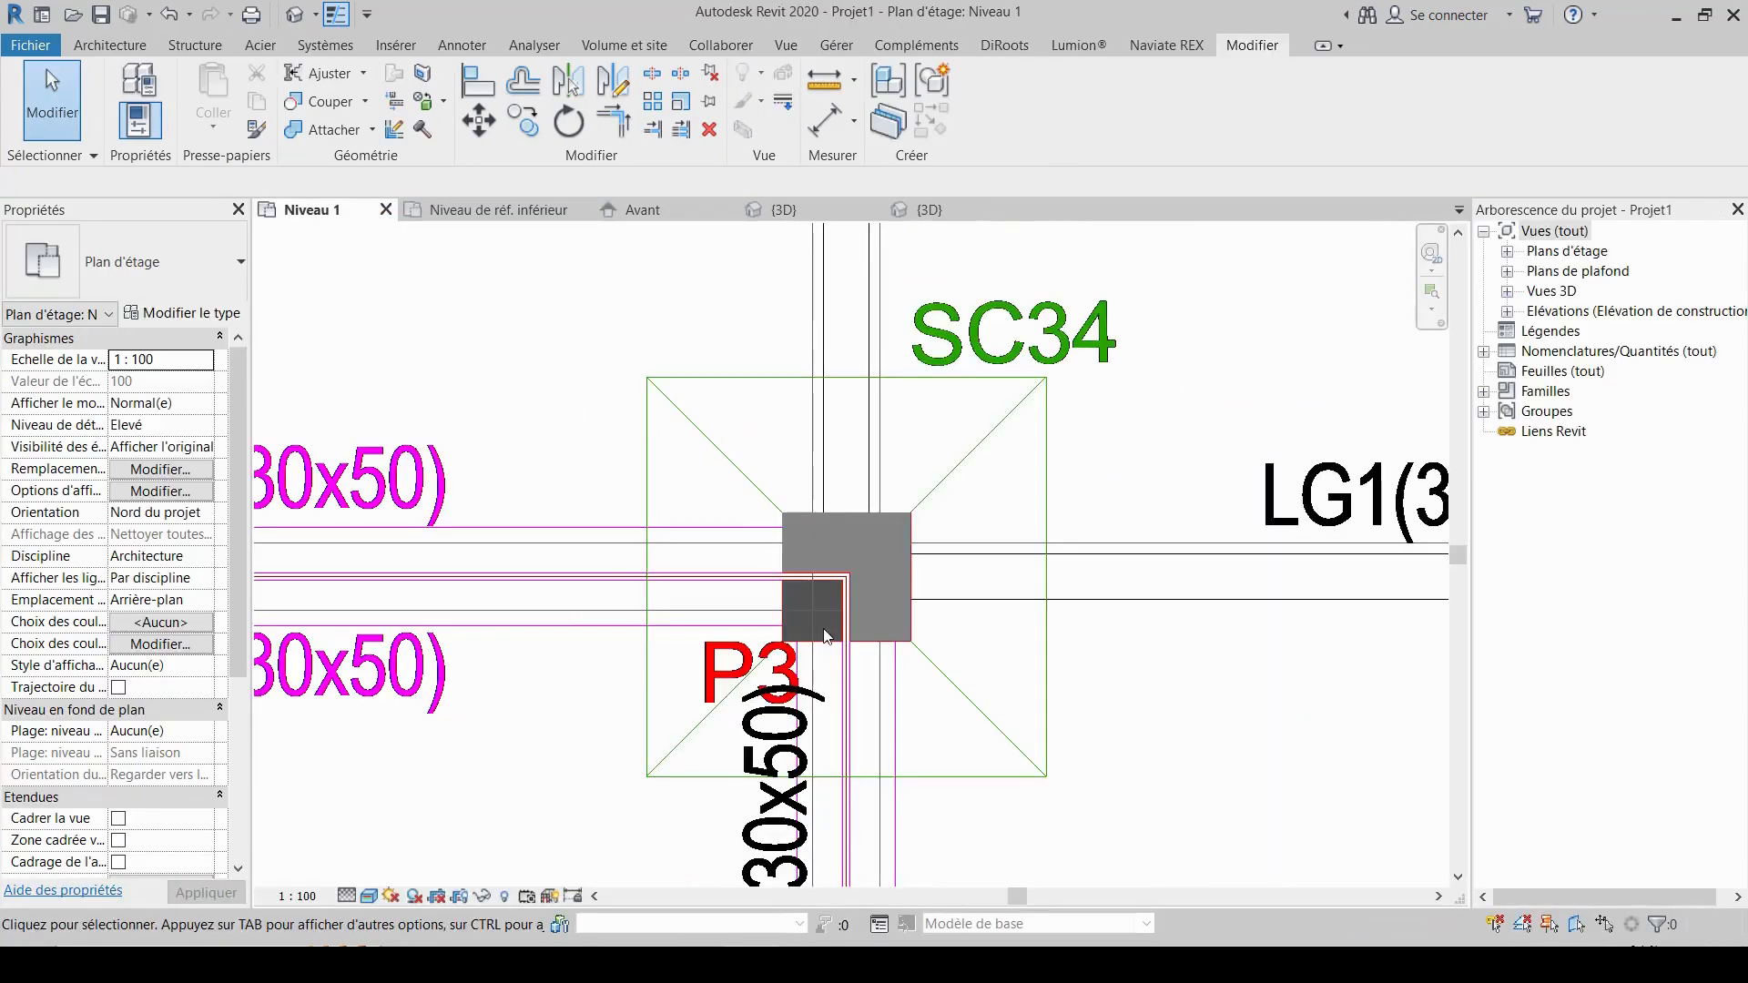
middle_drag(823, 635, 806, 536)
scroll(805, 537, up, 3)
scroll(742, 533, up, 2)
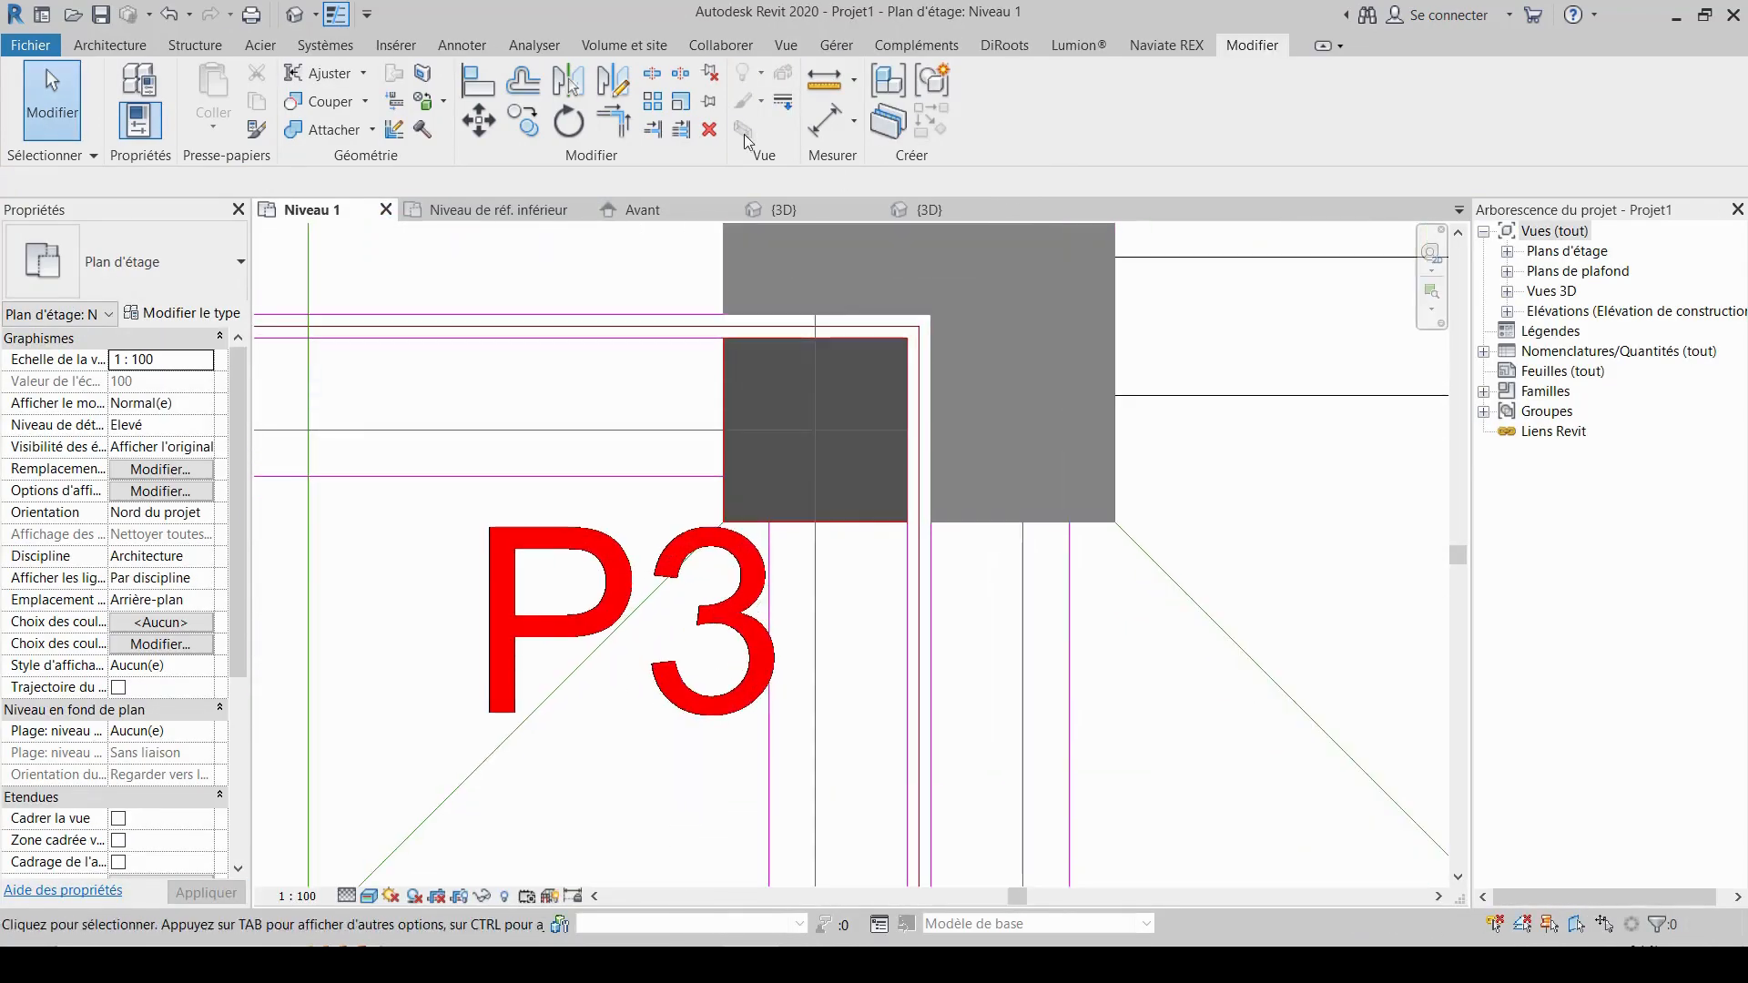
click(823, 80)
click(723, 338)
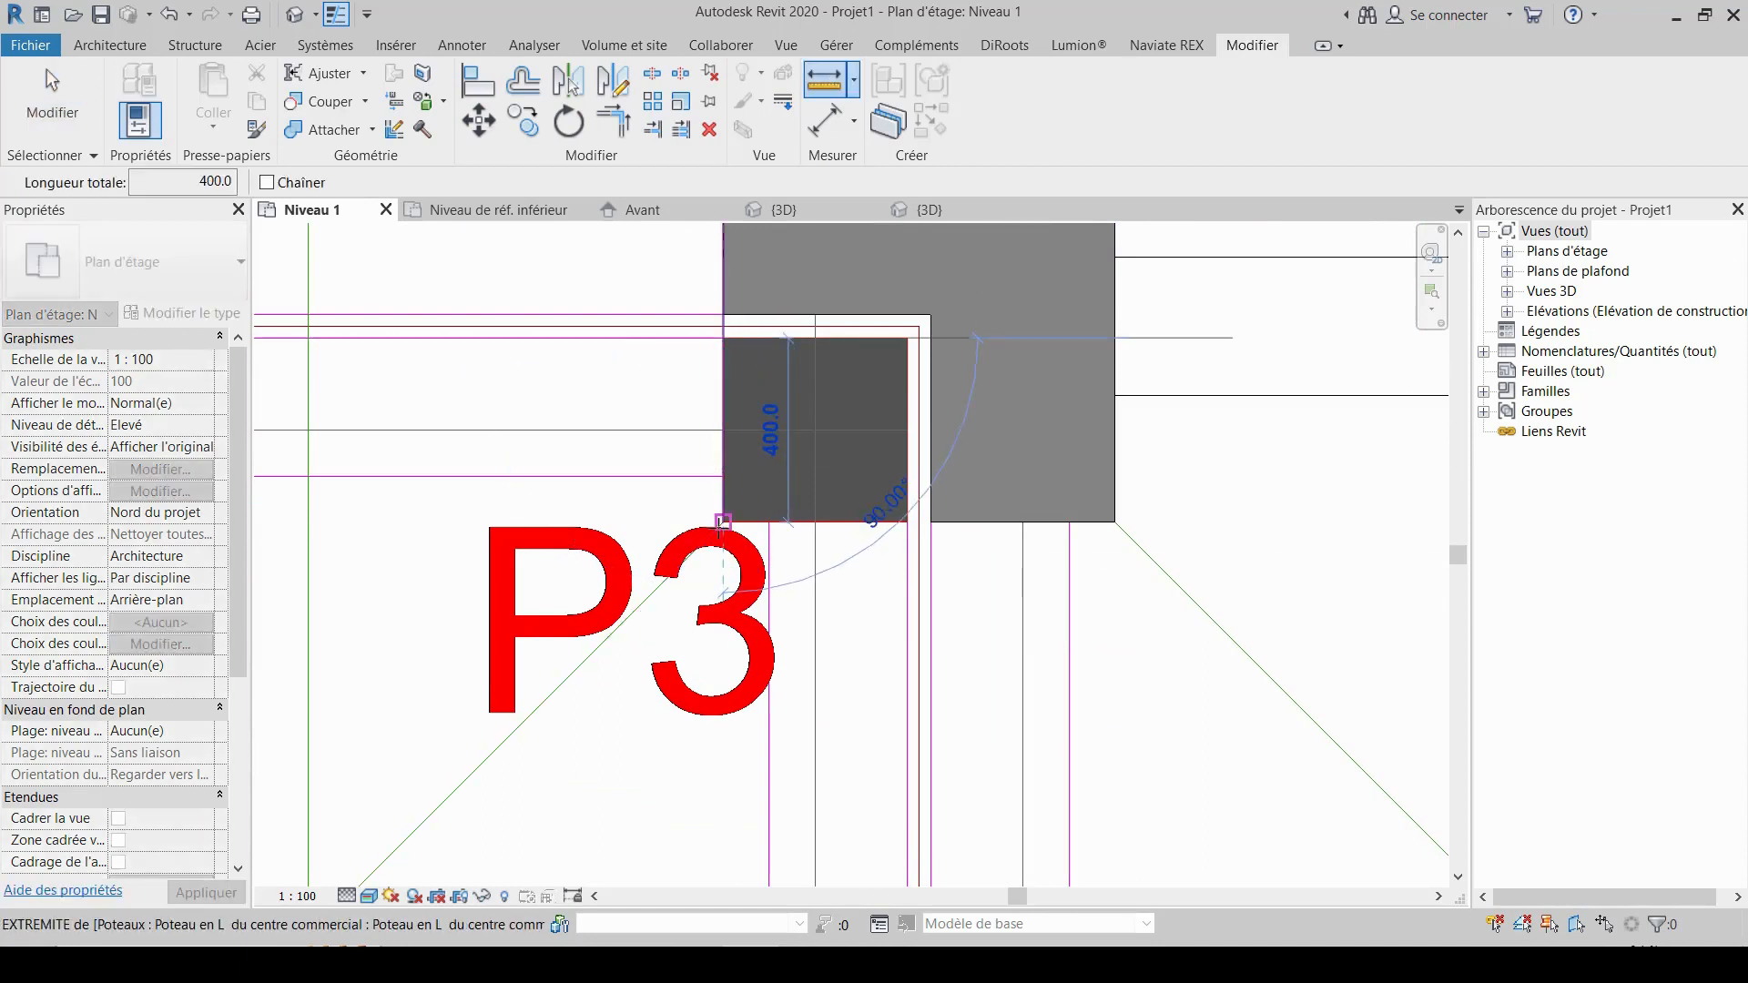
key(Escape)
key(Escape)
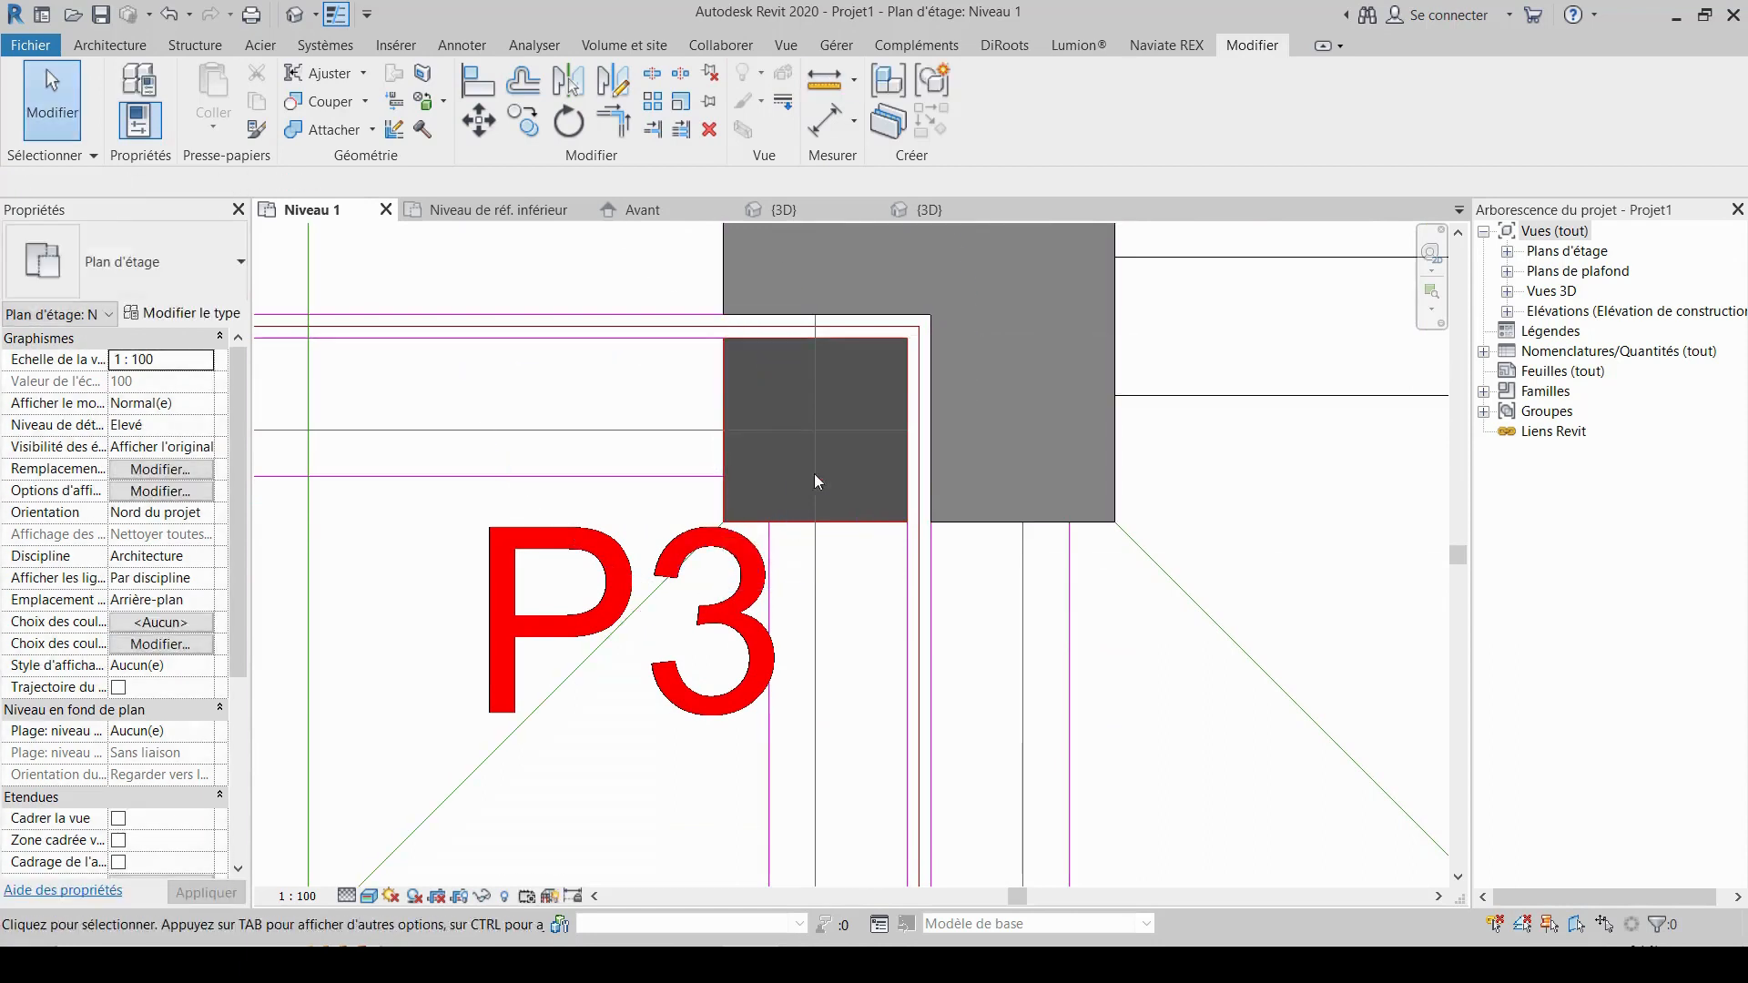
- Load the Poteau béton - Carré structural column family from the Béton folder under Structure and Poteaux
click(194, 45)
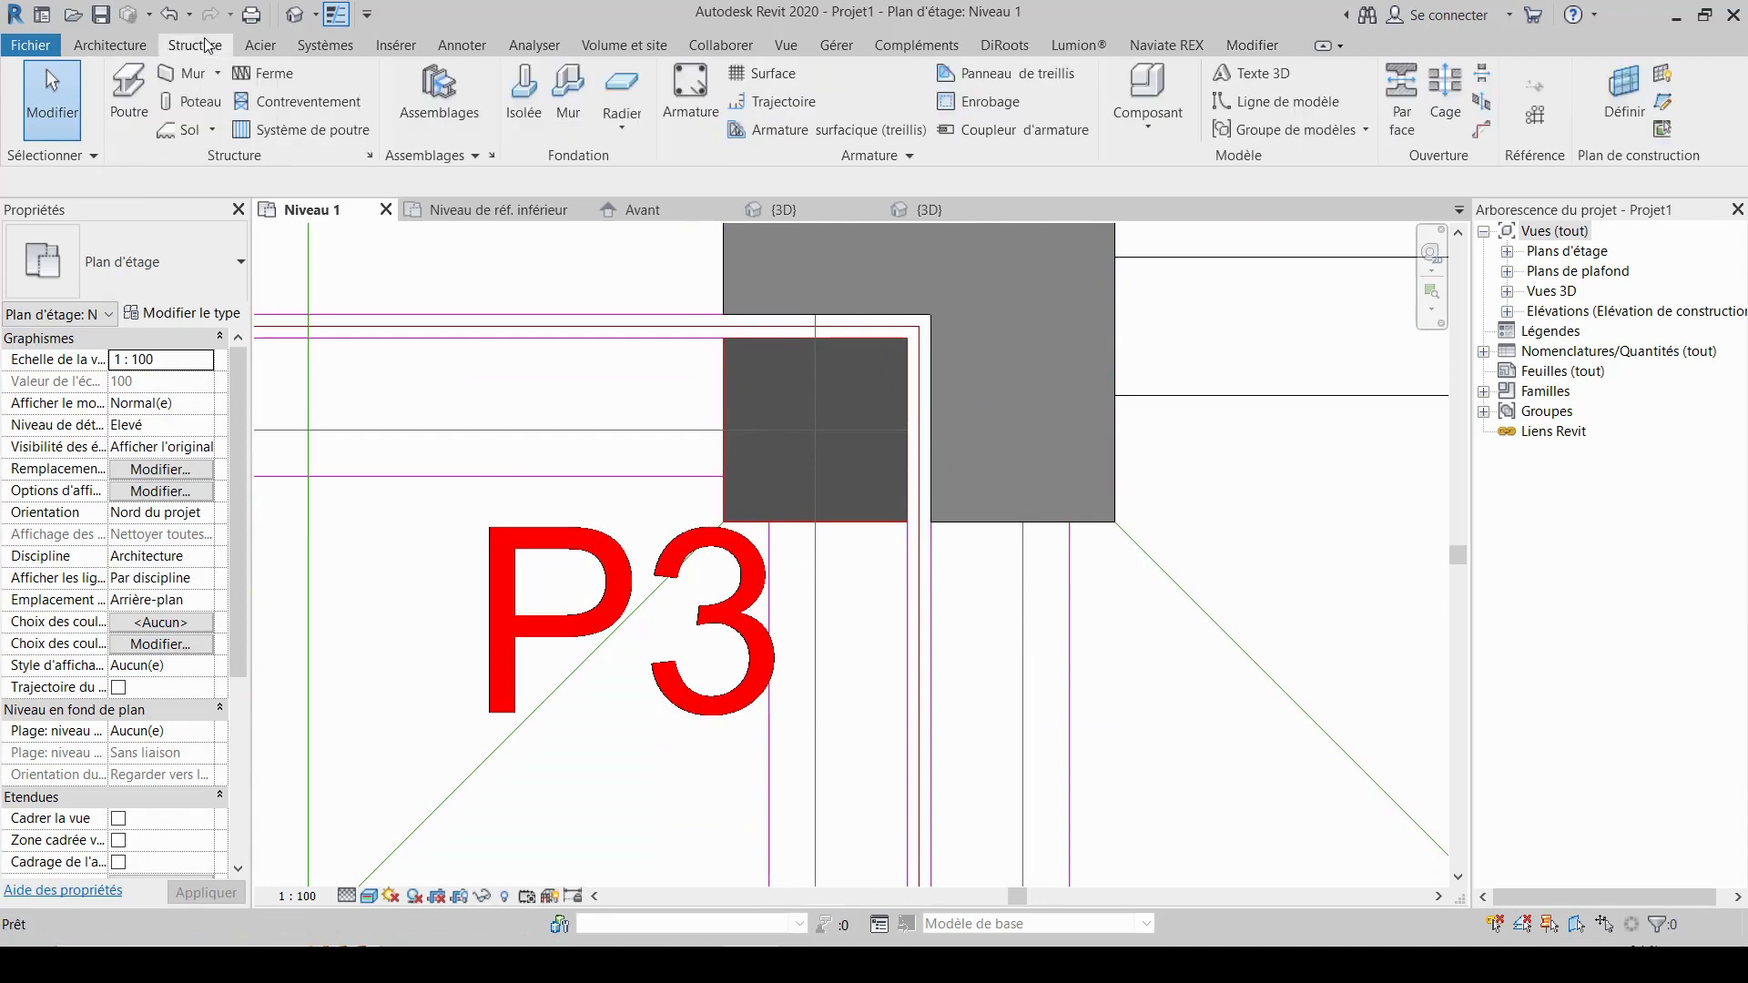
click(187, 102)
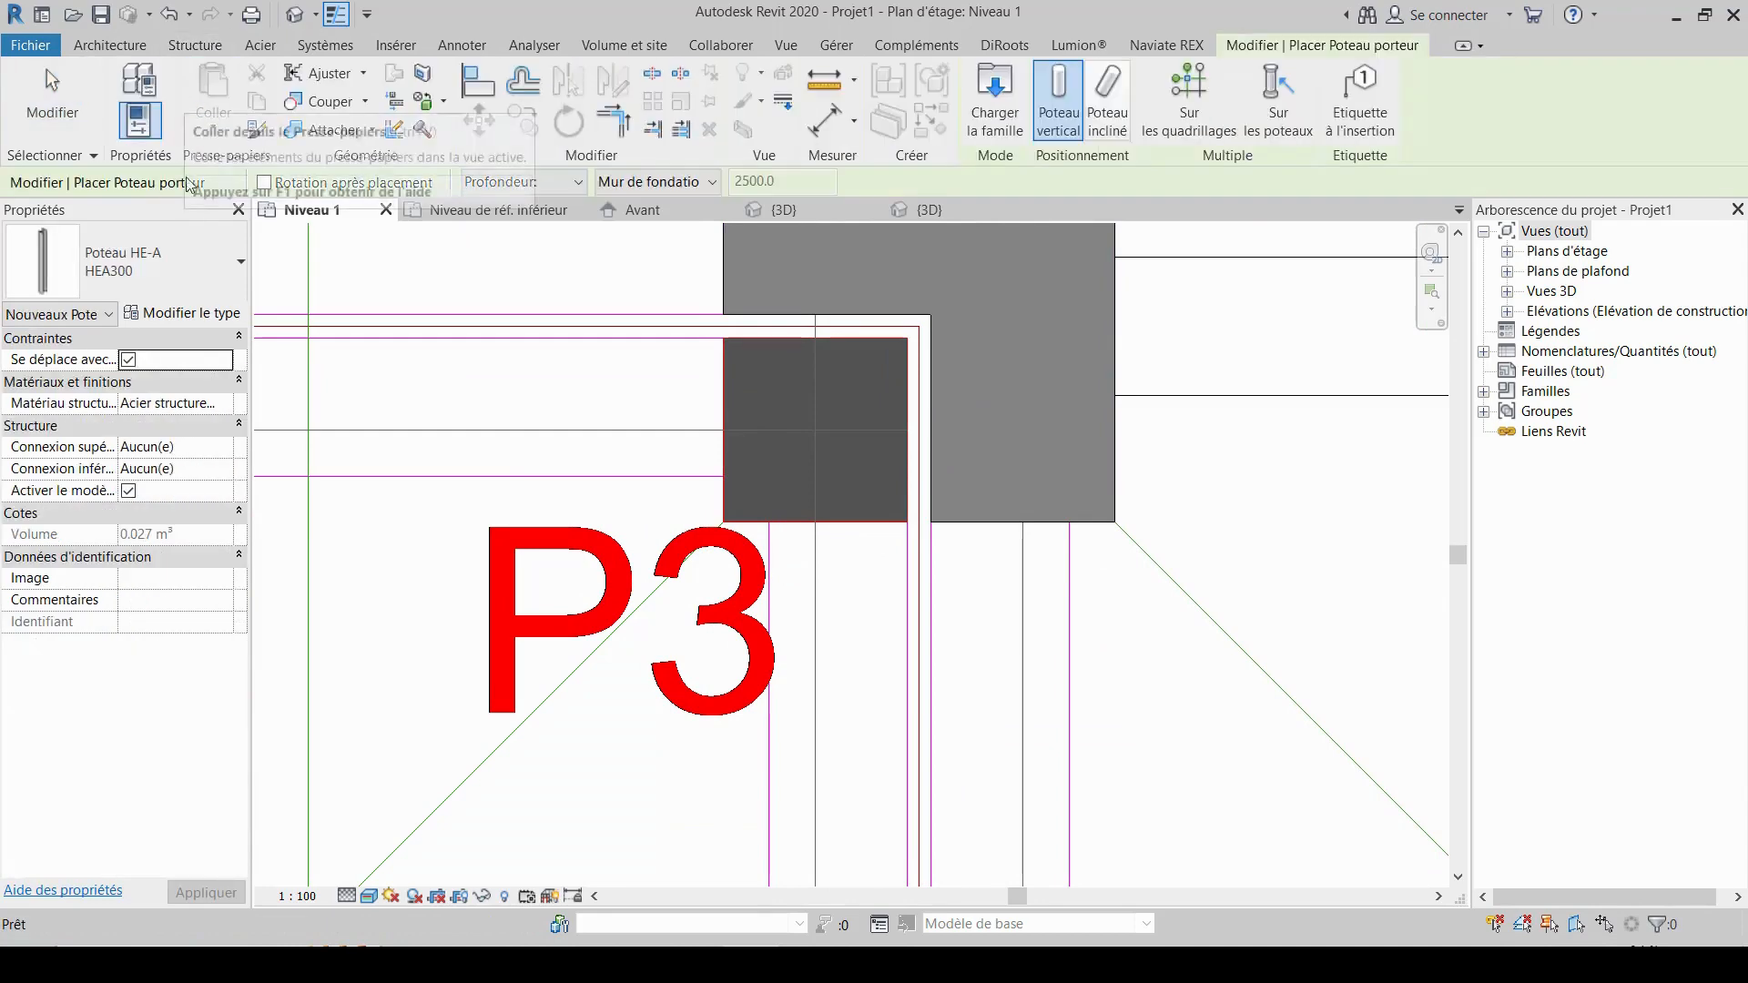
click(997, 102)
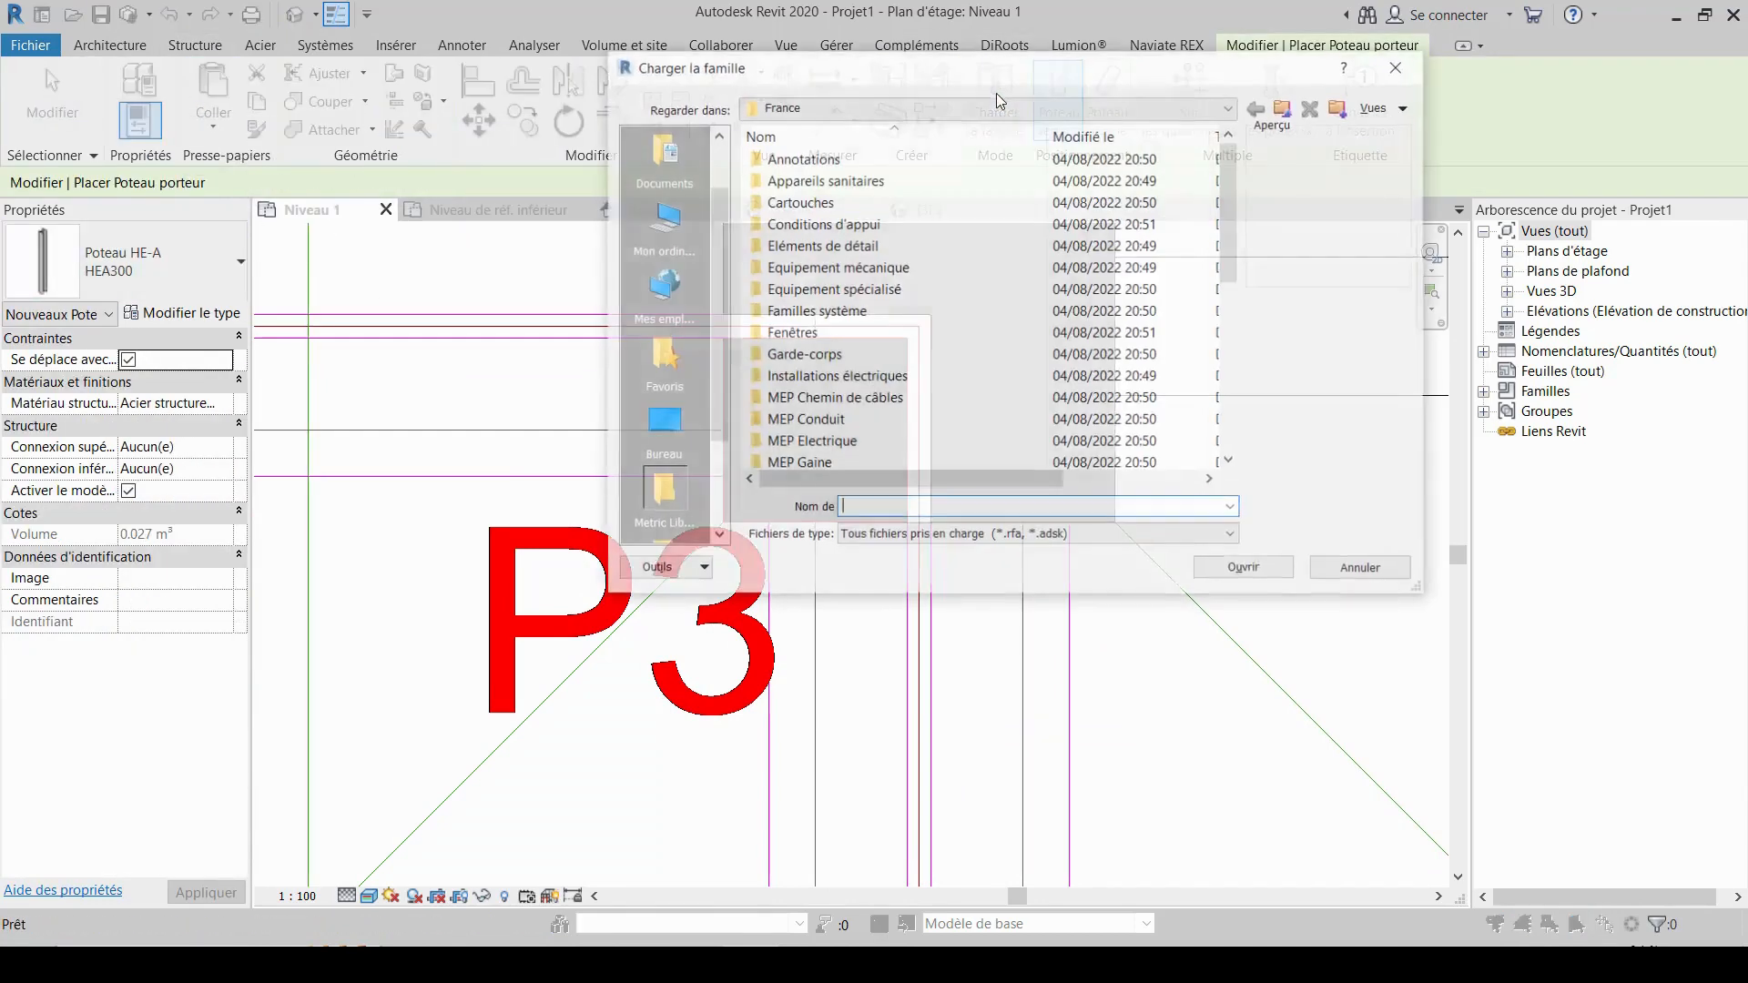
scroll(771, 387, down, 4)
double_click(785, 421)
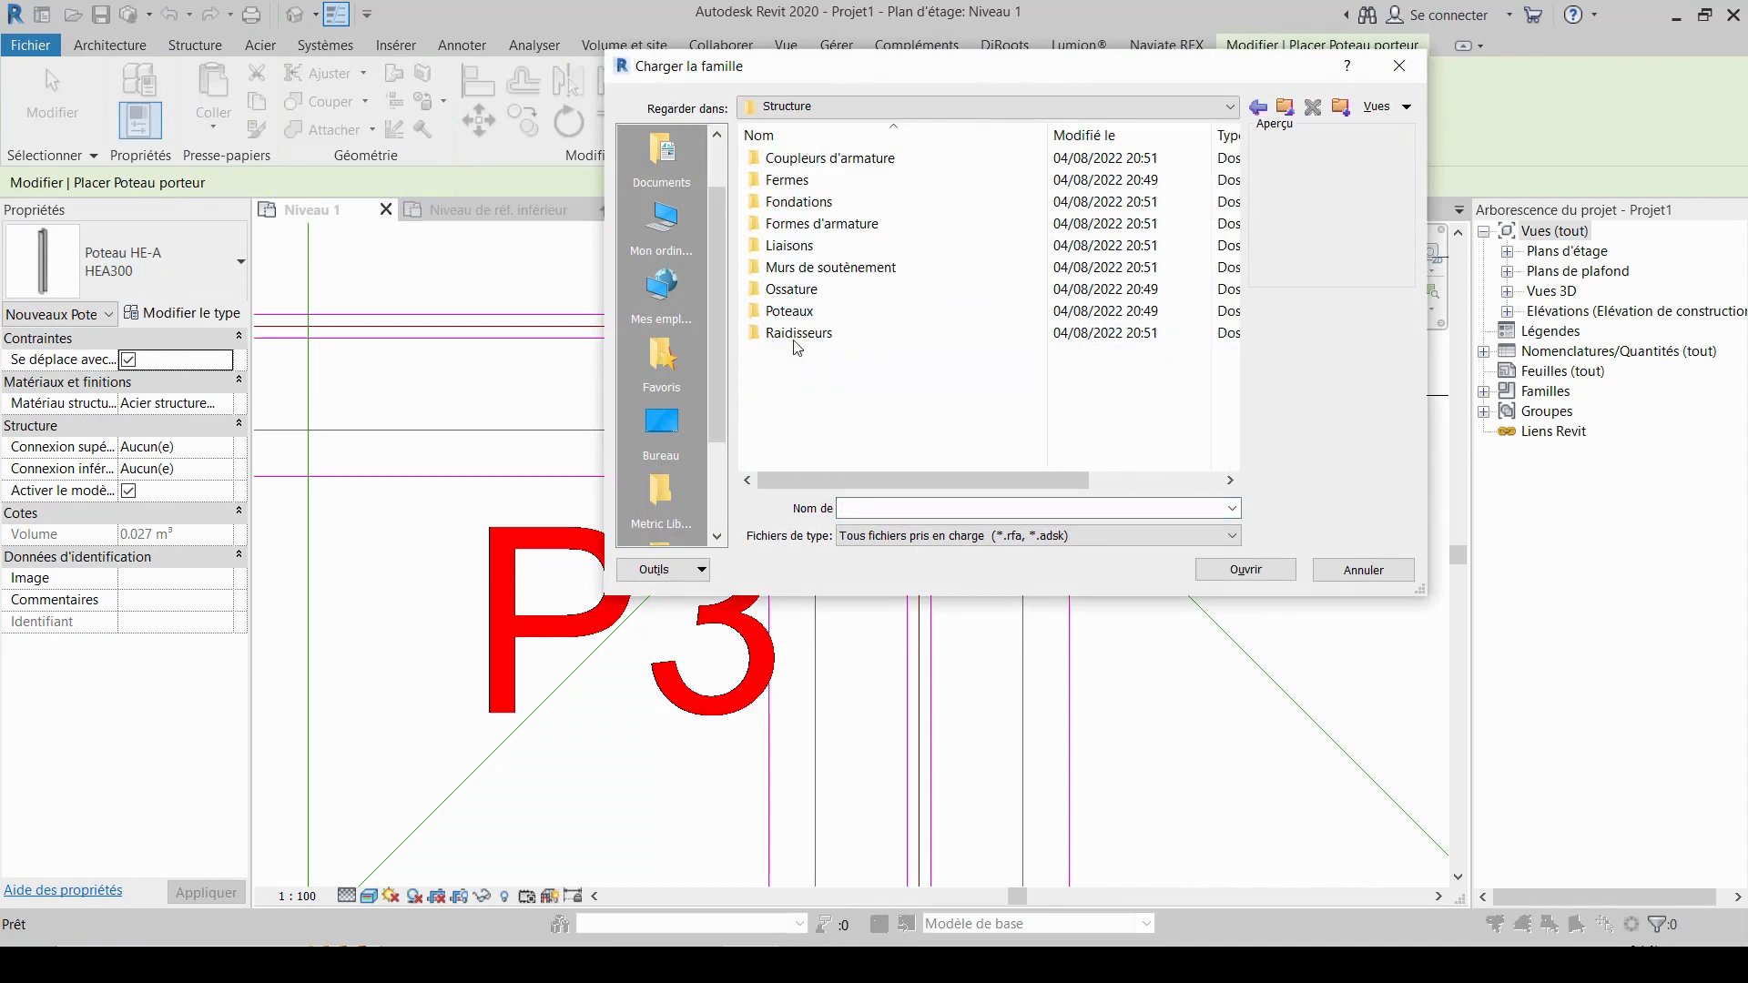
double_click(795, 312)
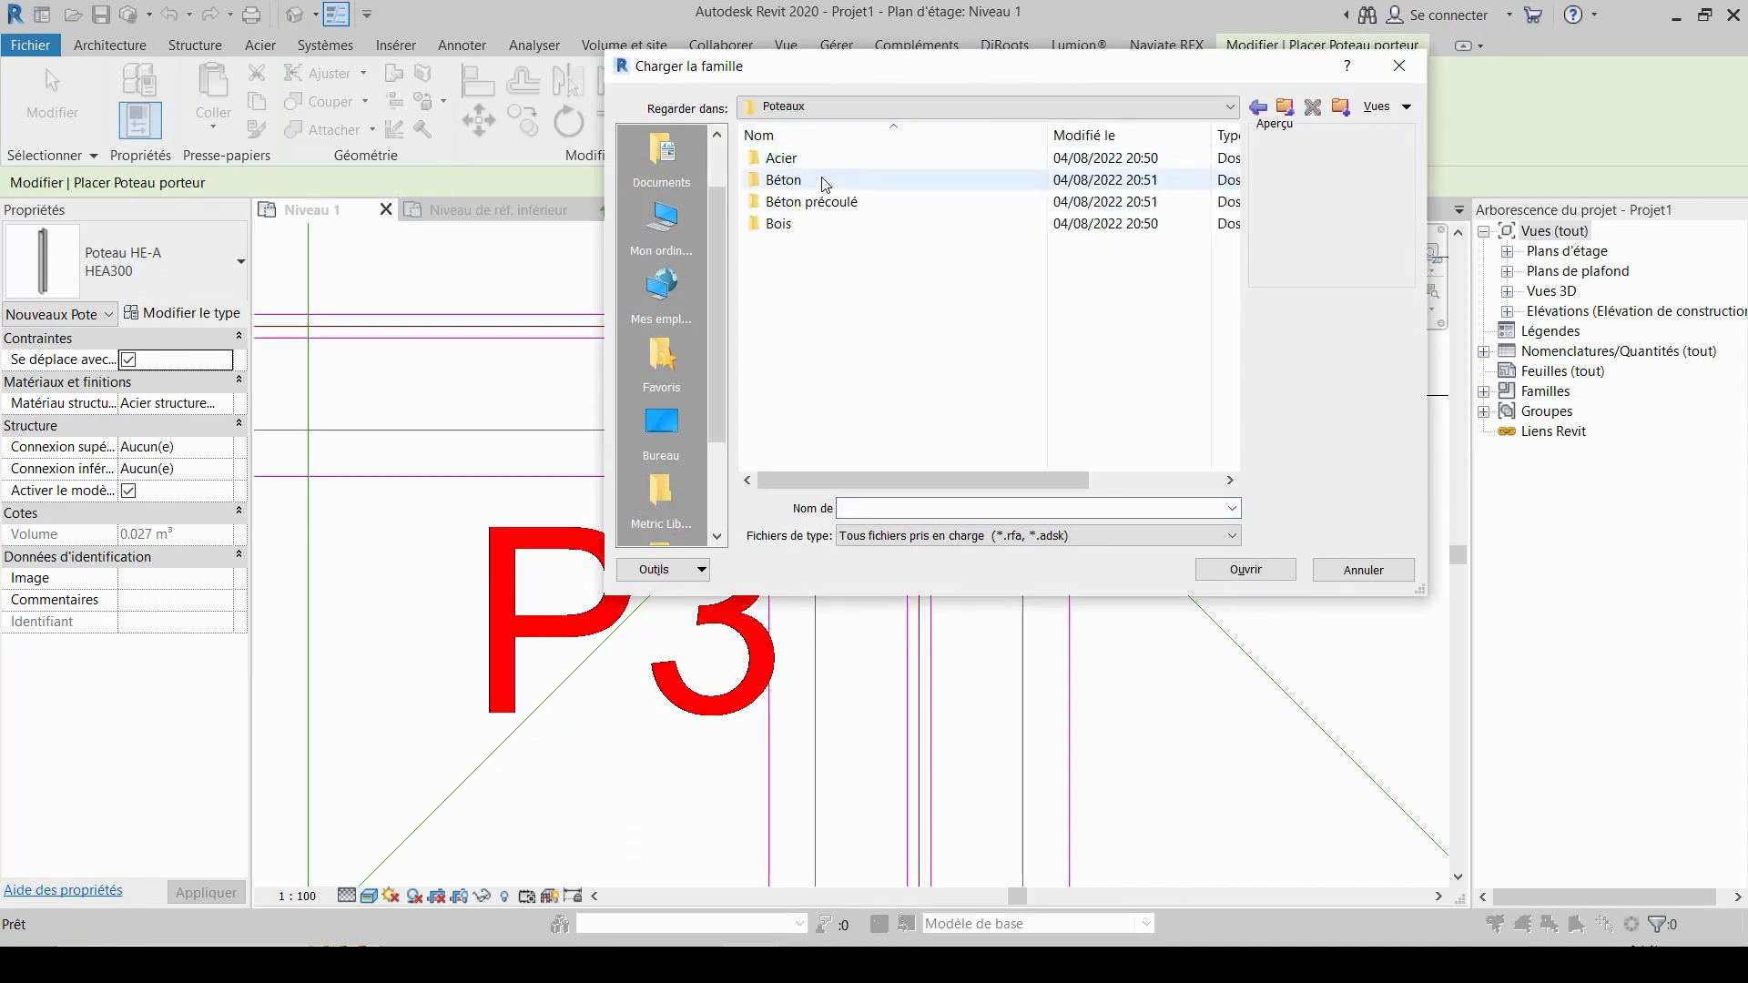
double_click(822, 178)
click(839, 182)
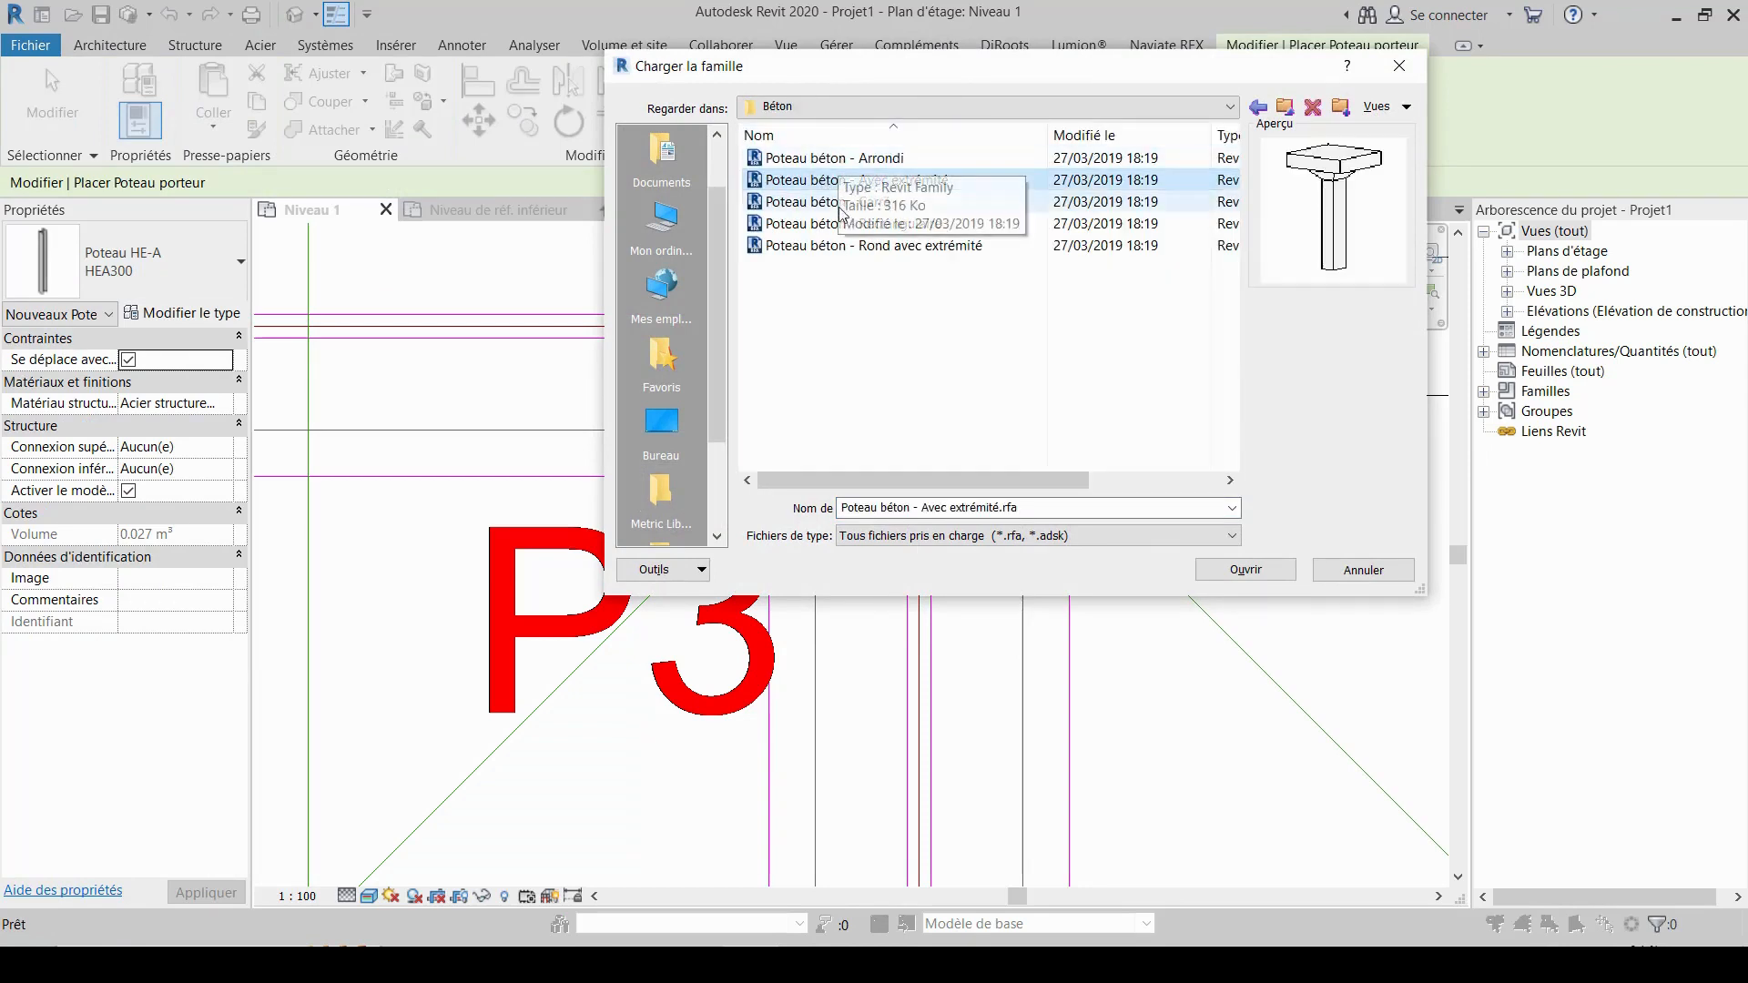
click(844, 202)
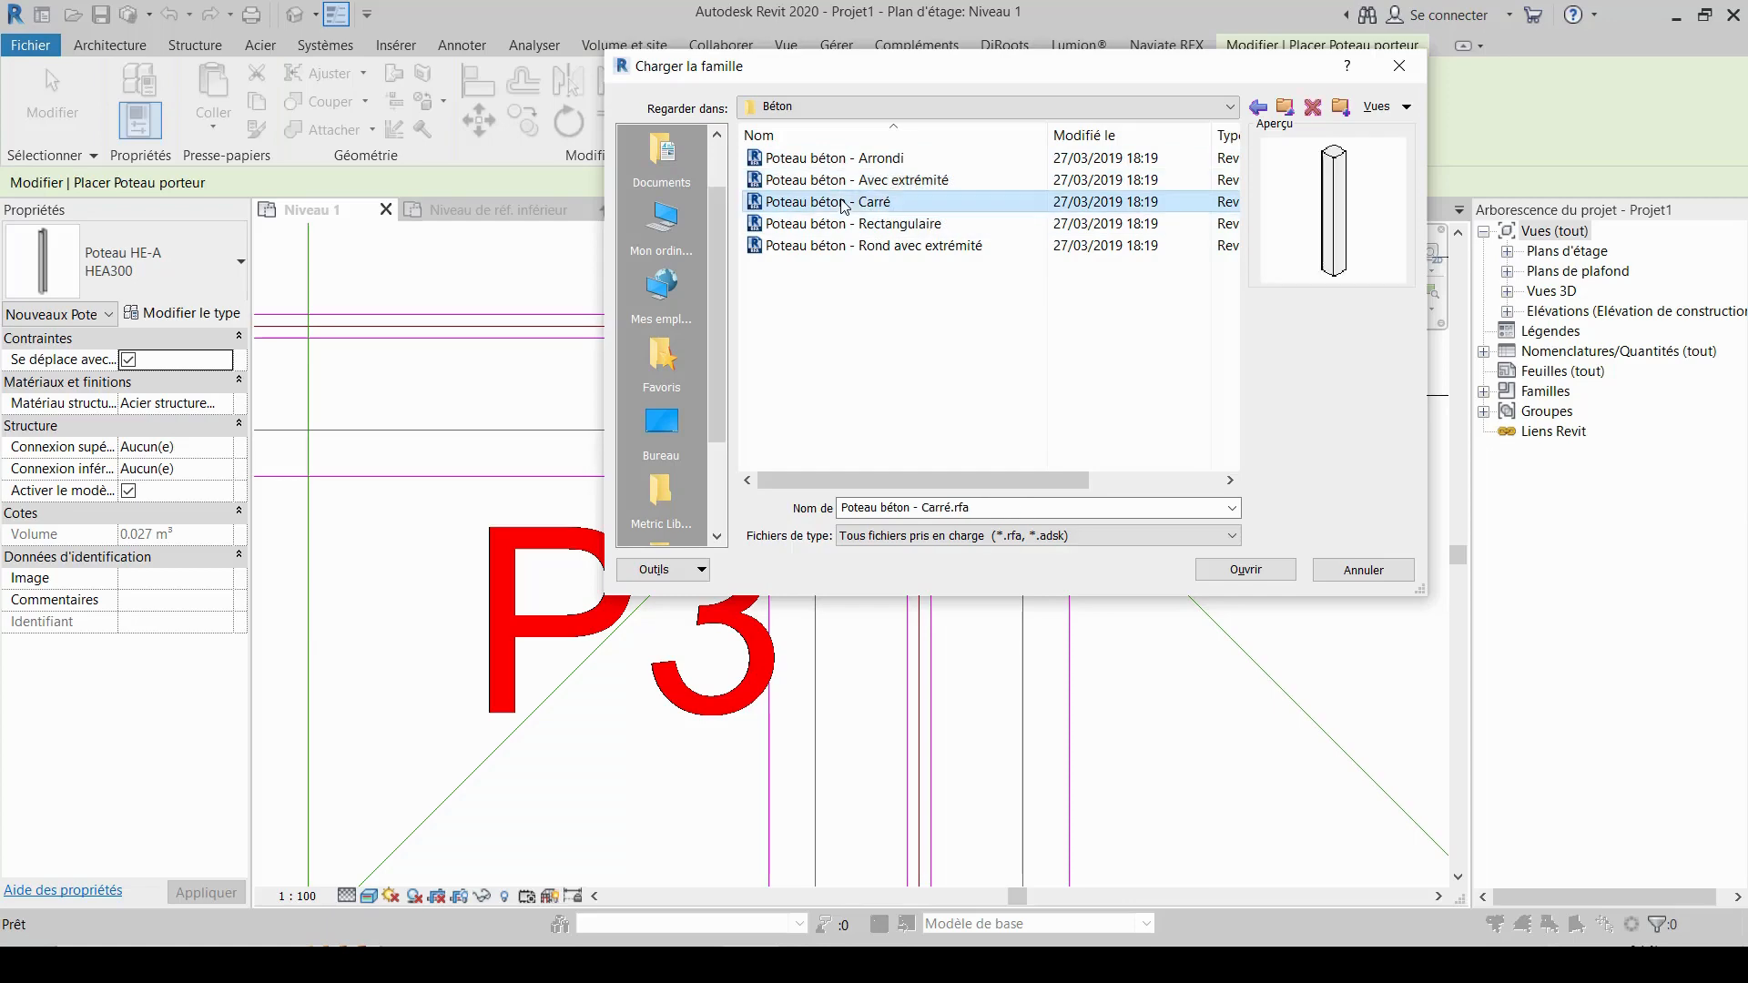
click(1245, 568)
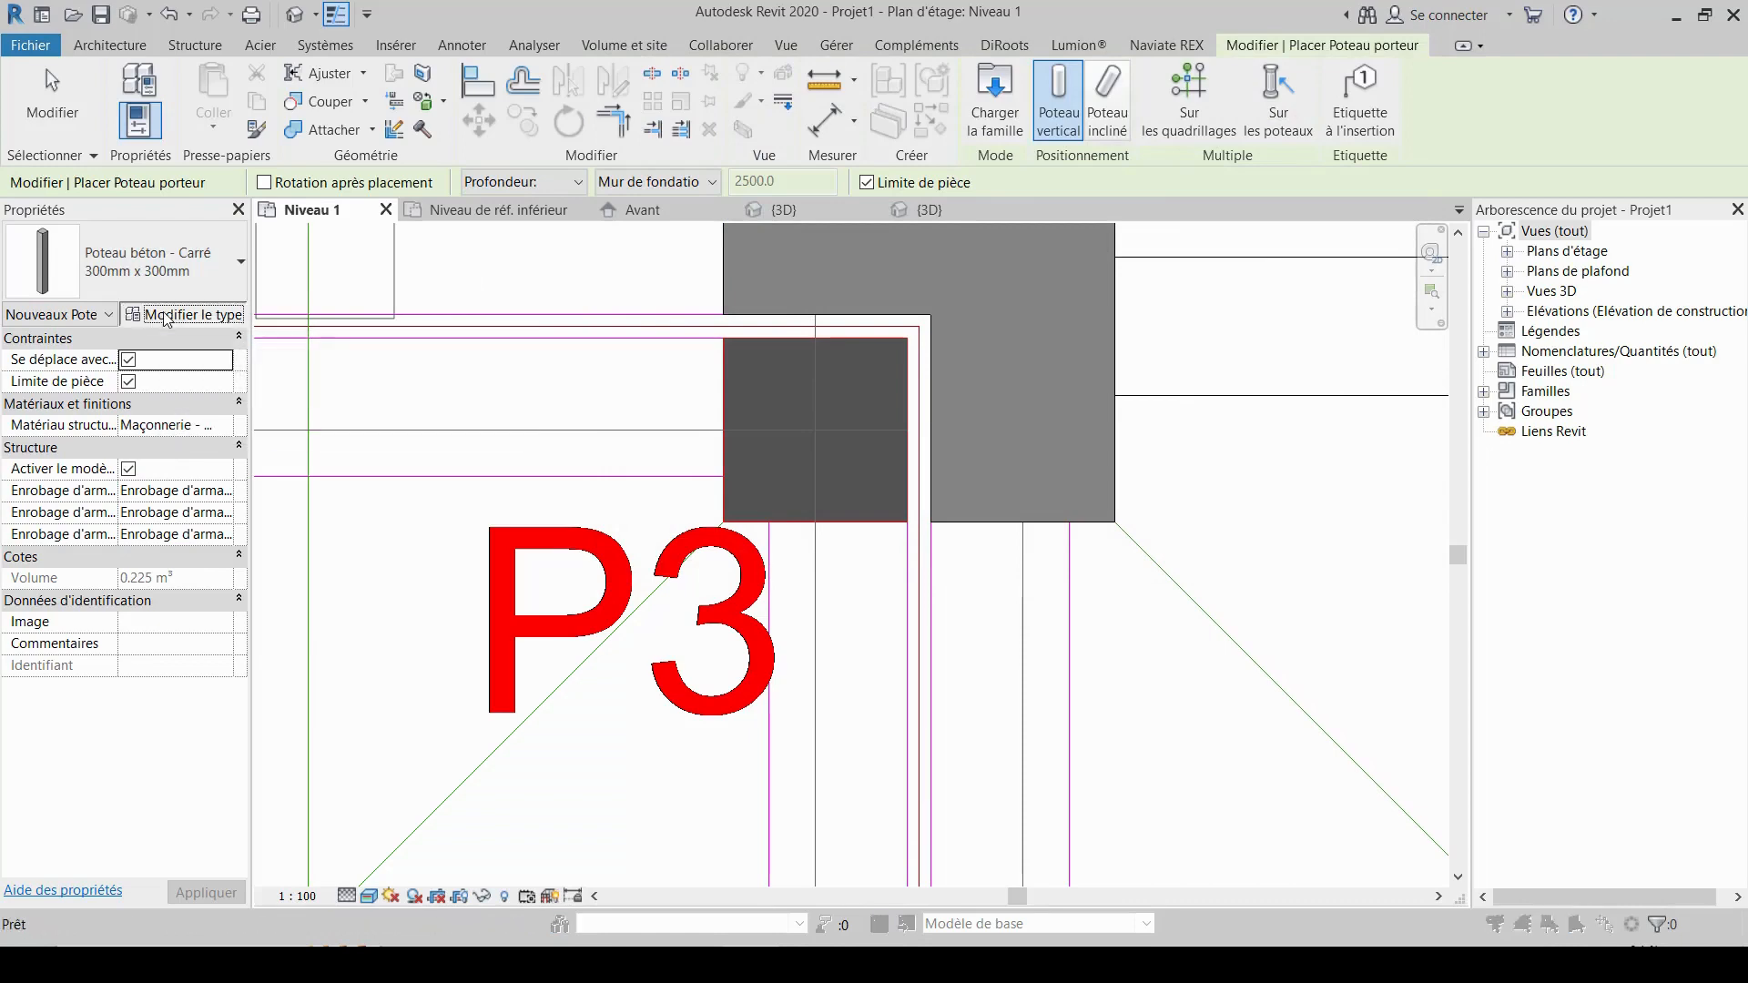
- Duplicate the 300mm x 300mm square concrete column type as Poteau P1 and set its dimension b to 400 mm
click(164, 313)
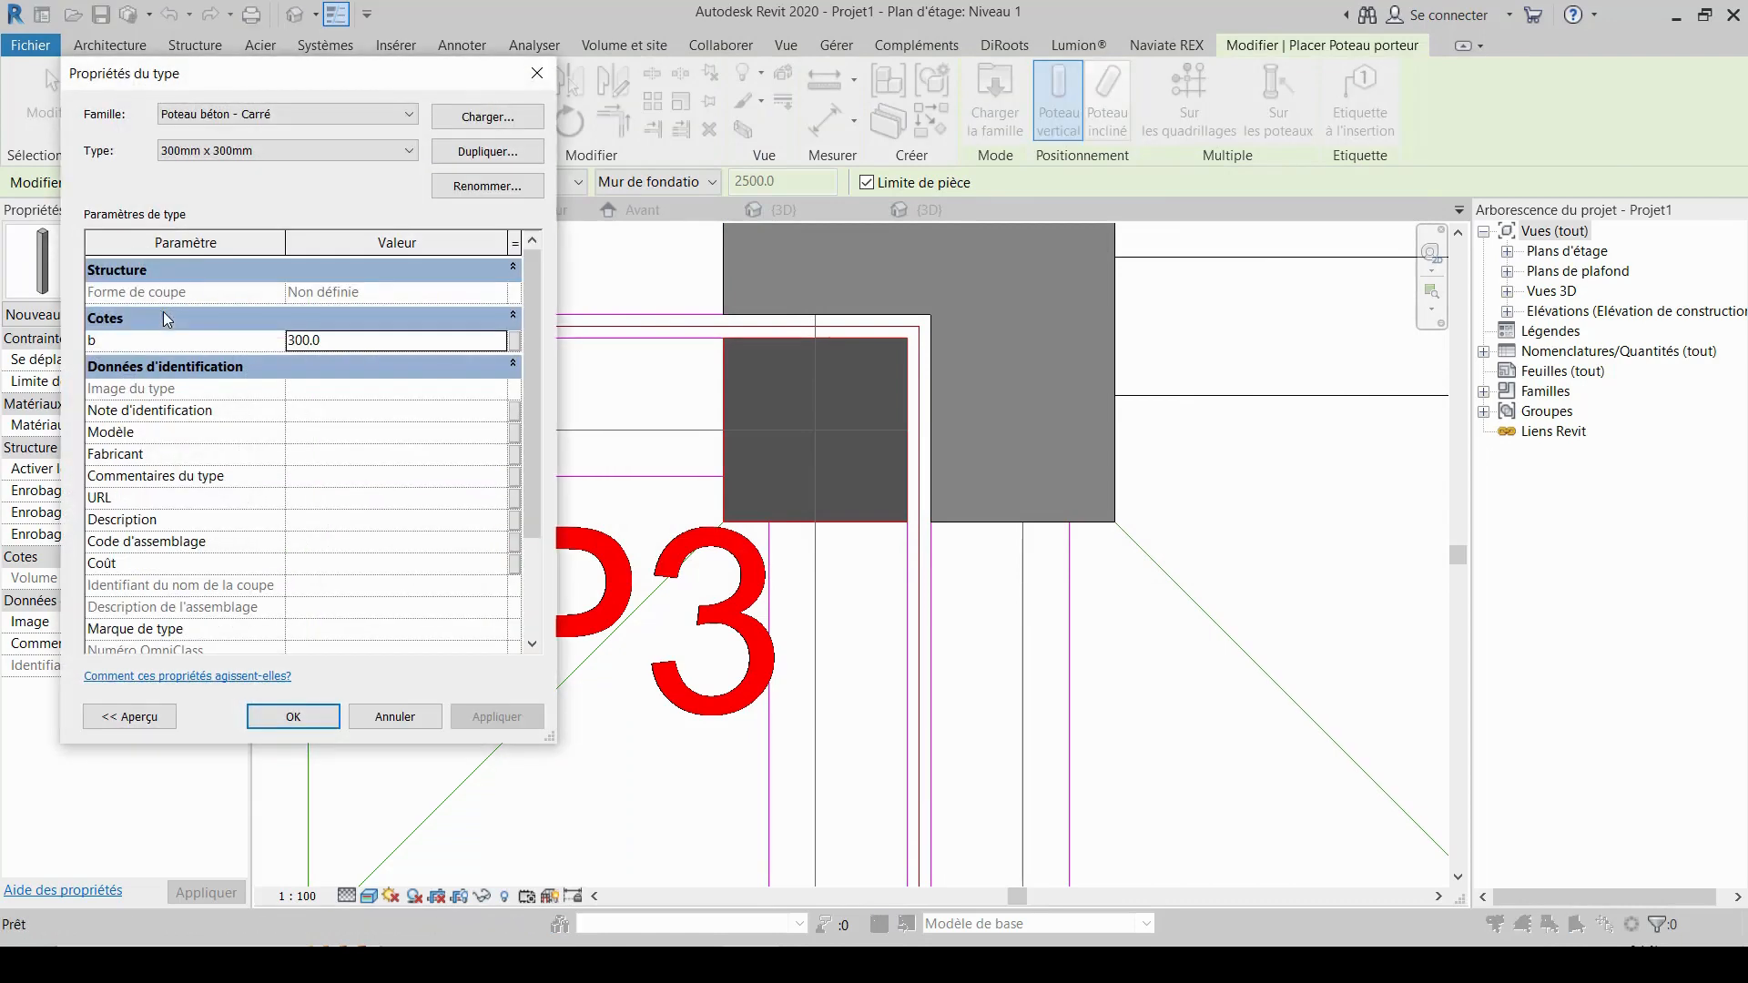
click(535, 75)
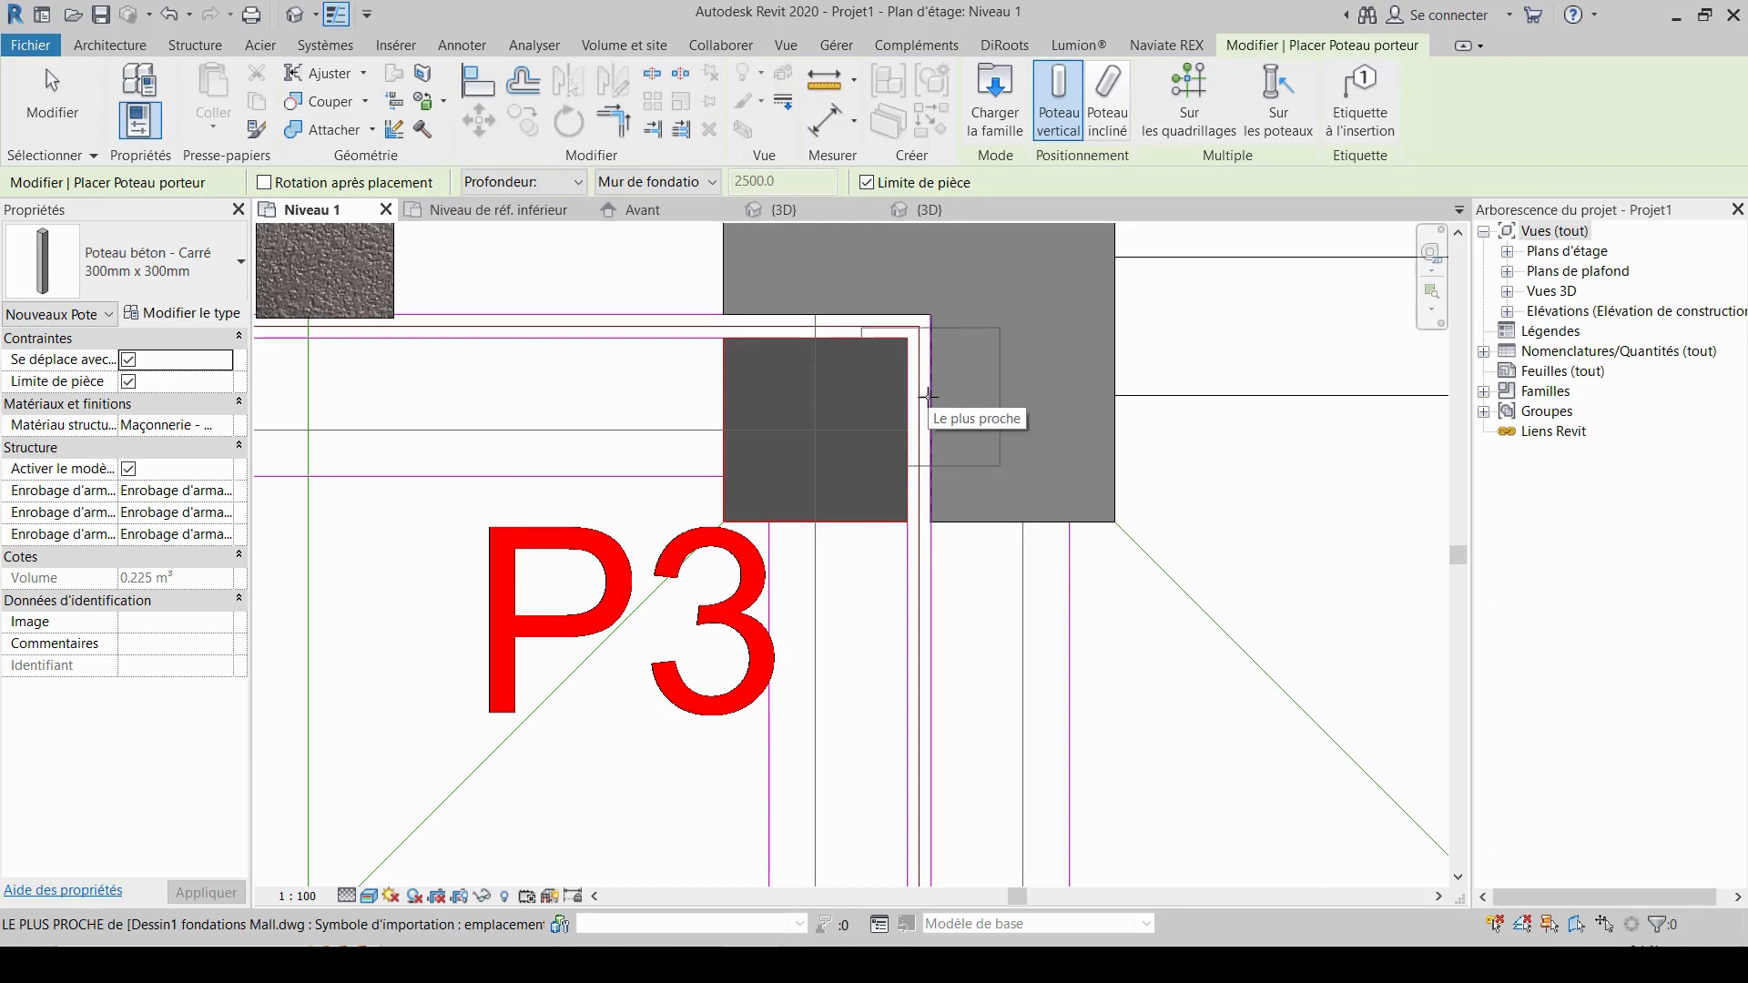
click(178, 314)
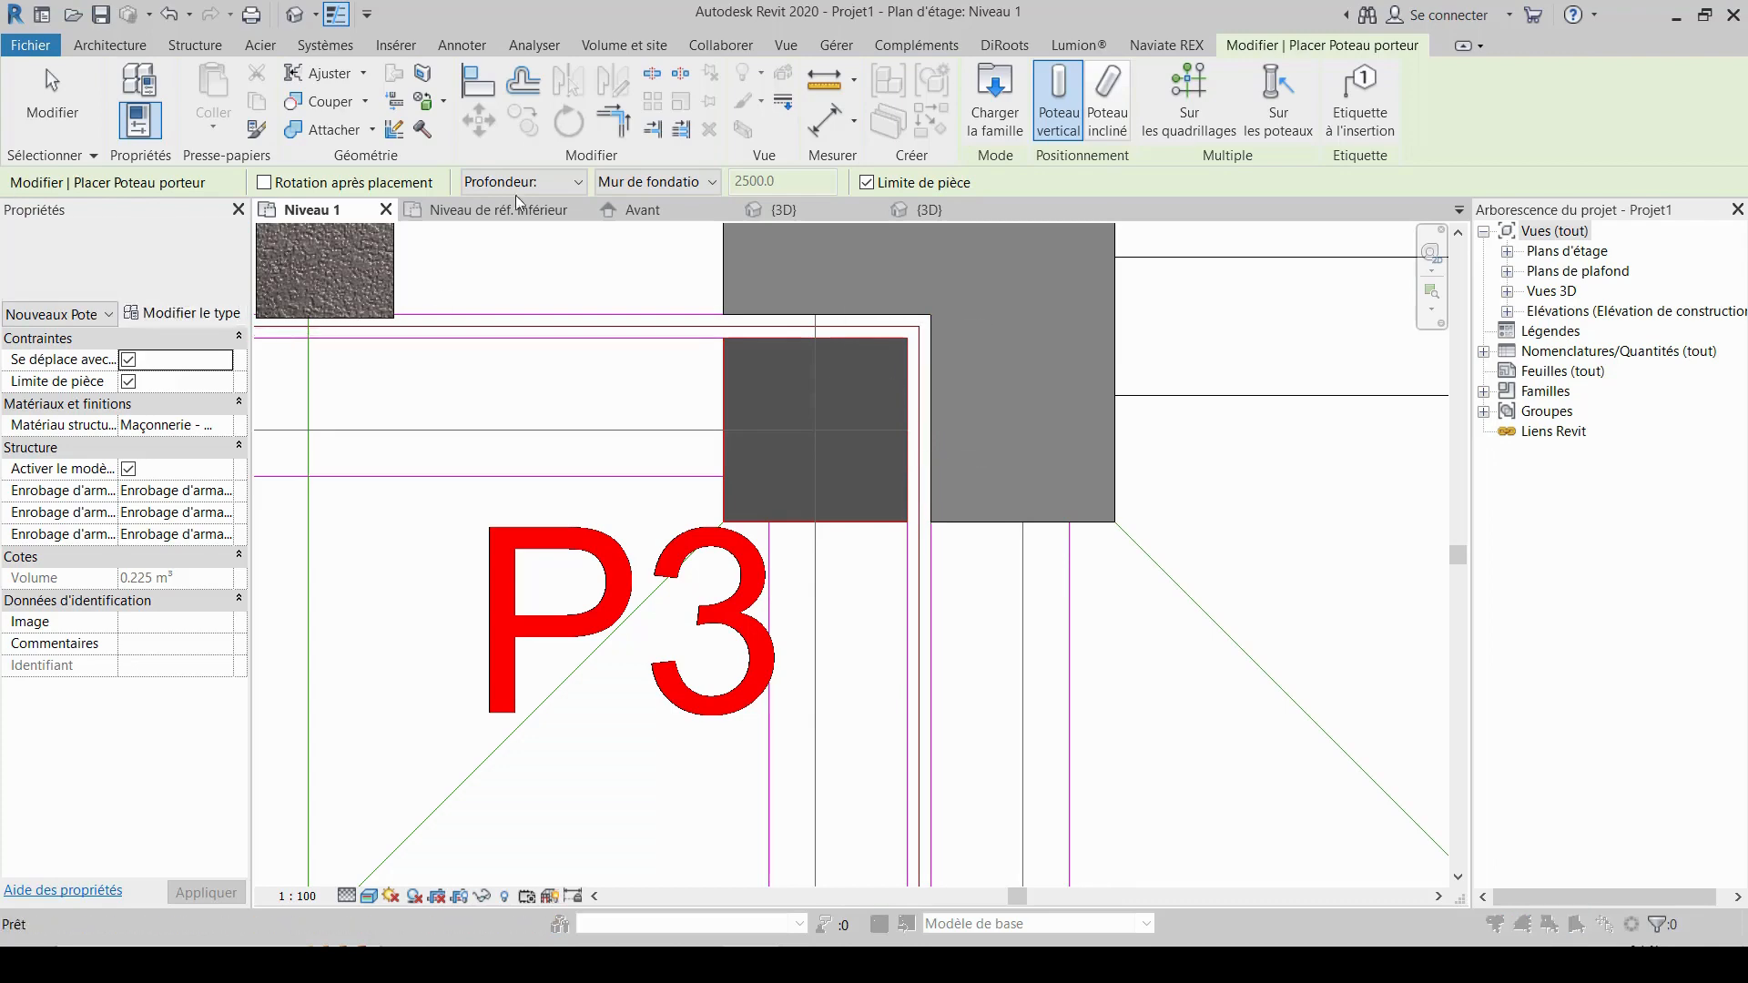
click(495, 155)
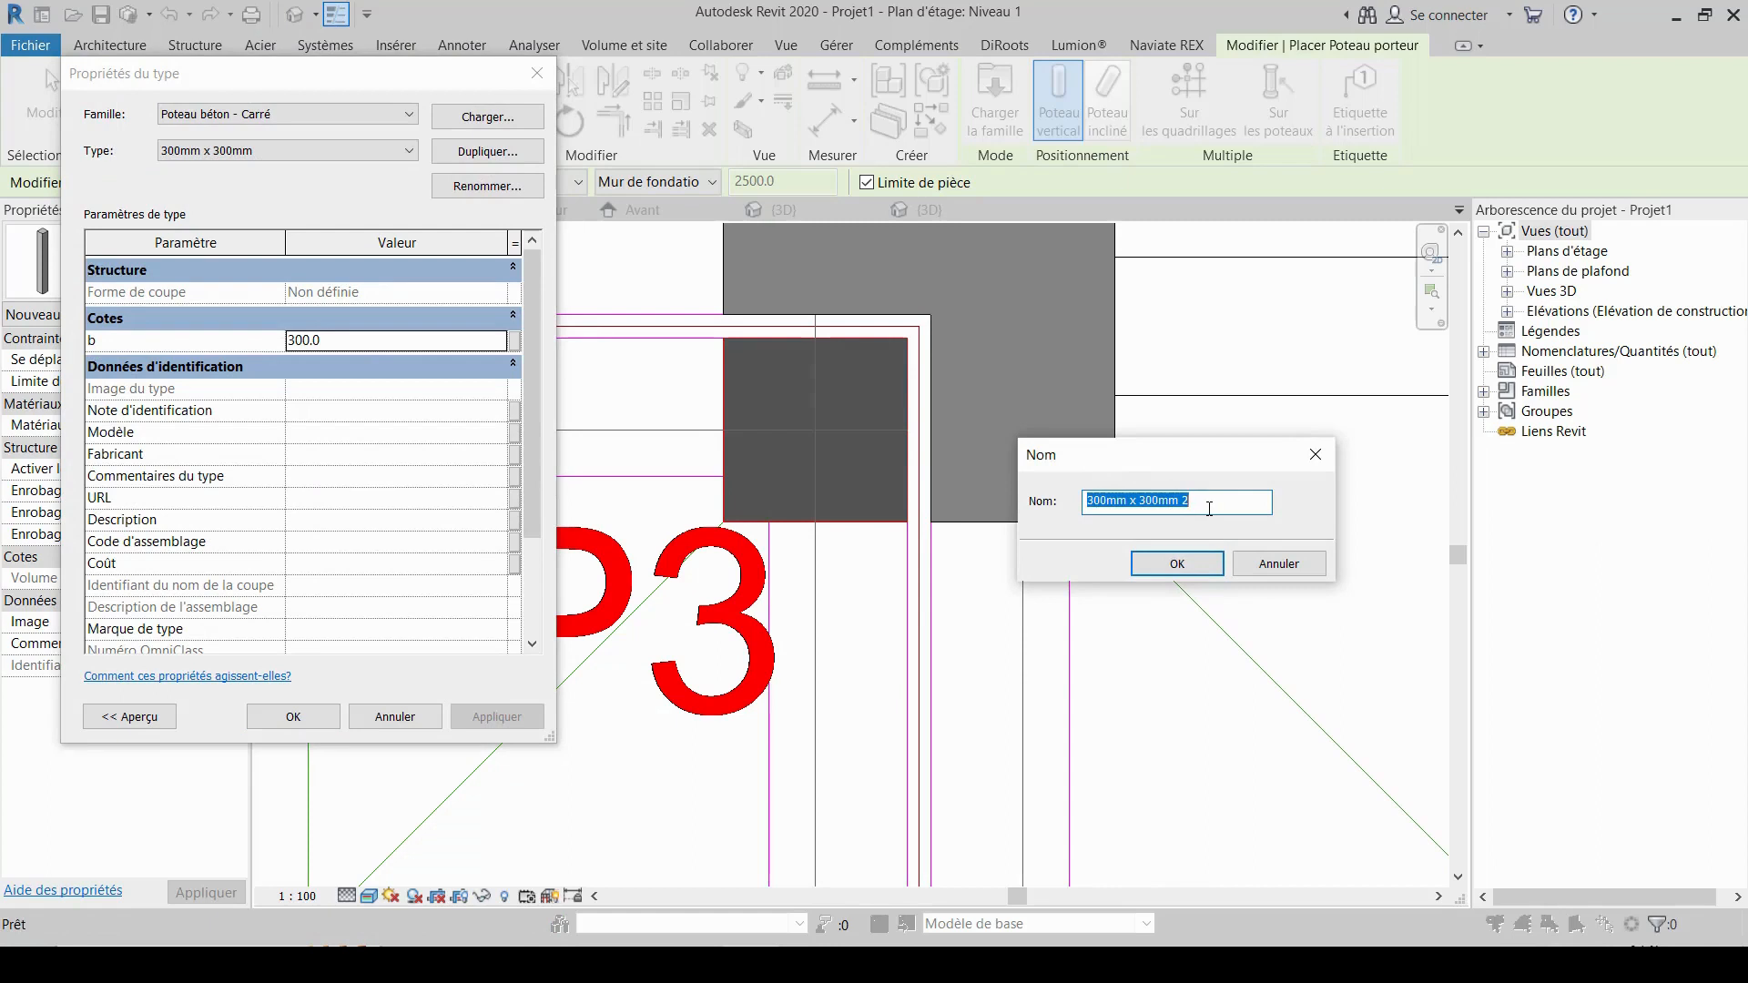
key(BackSpace)
click(1176, 563)
click(370, 346)
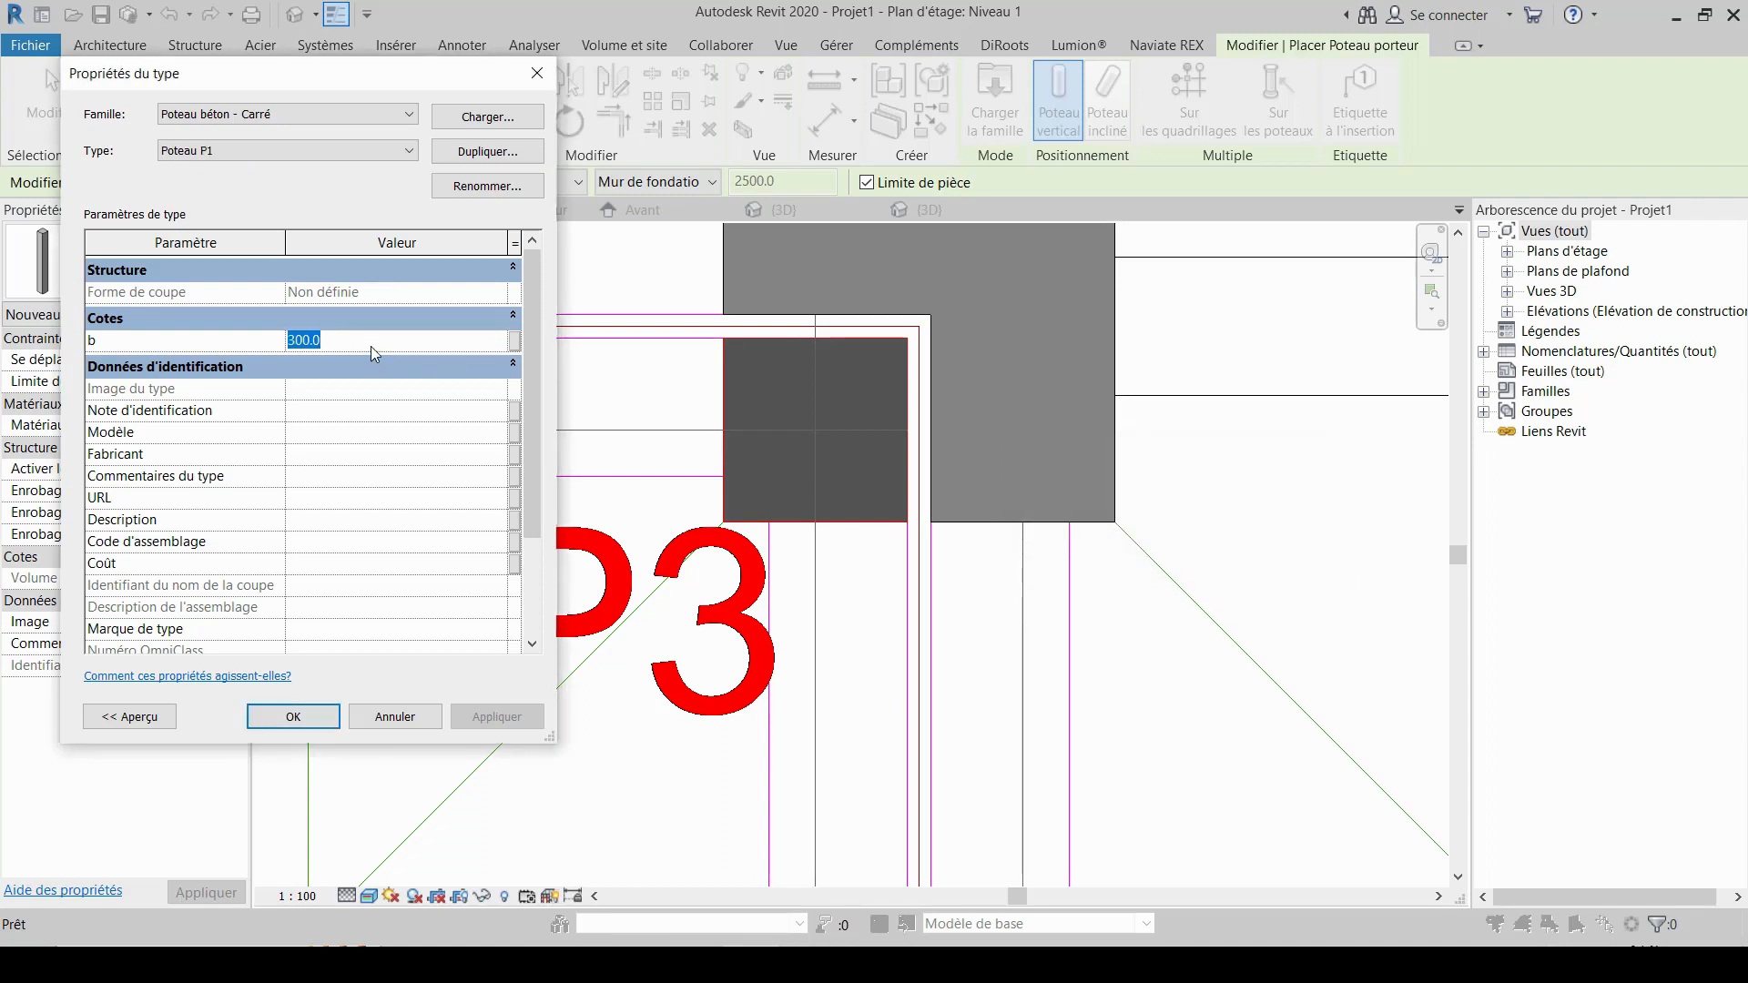
text(4000)
click(293, 716)
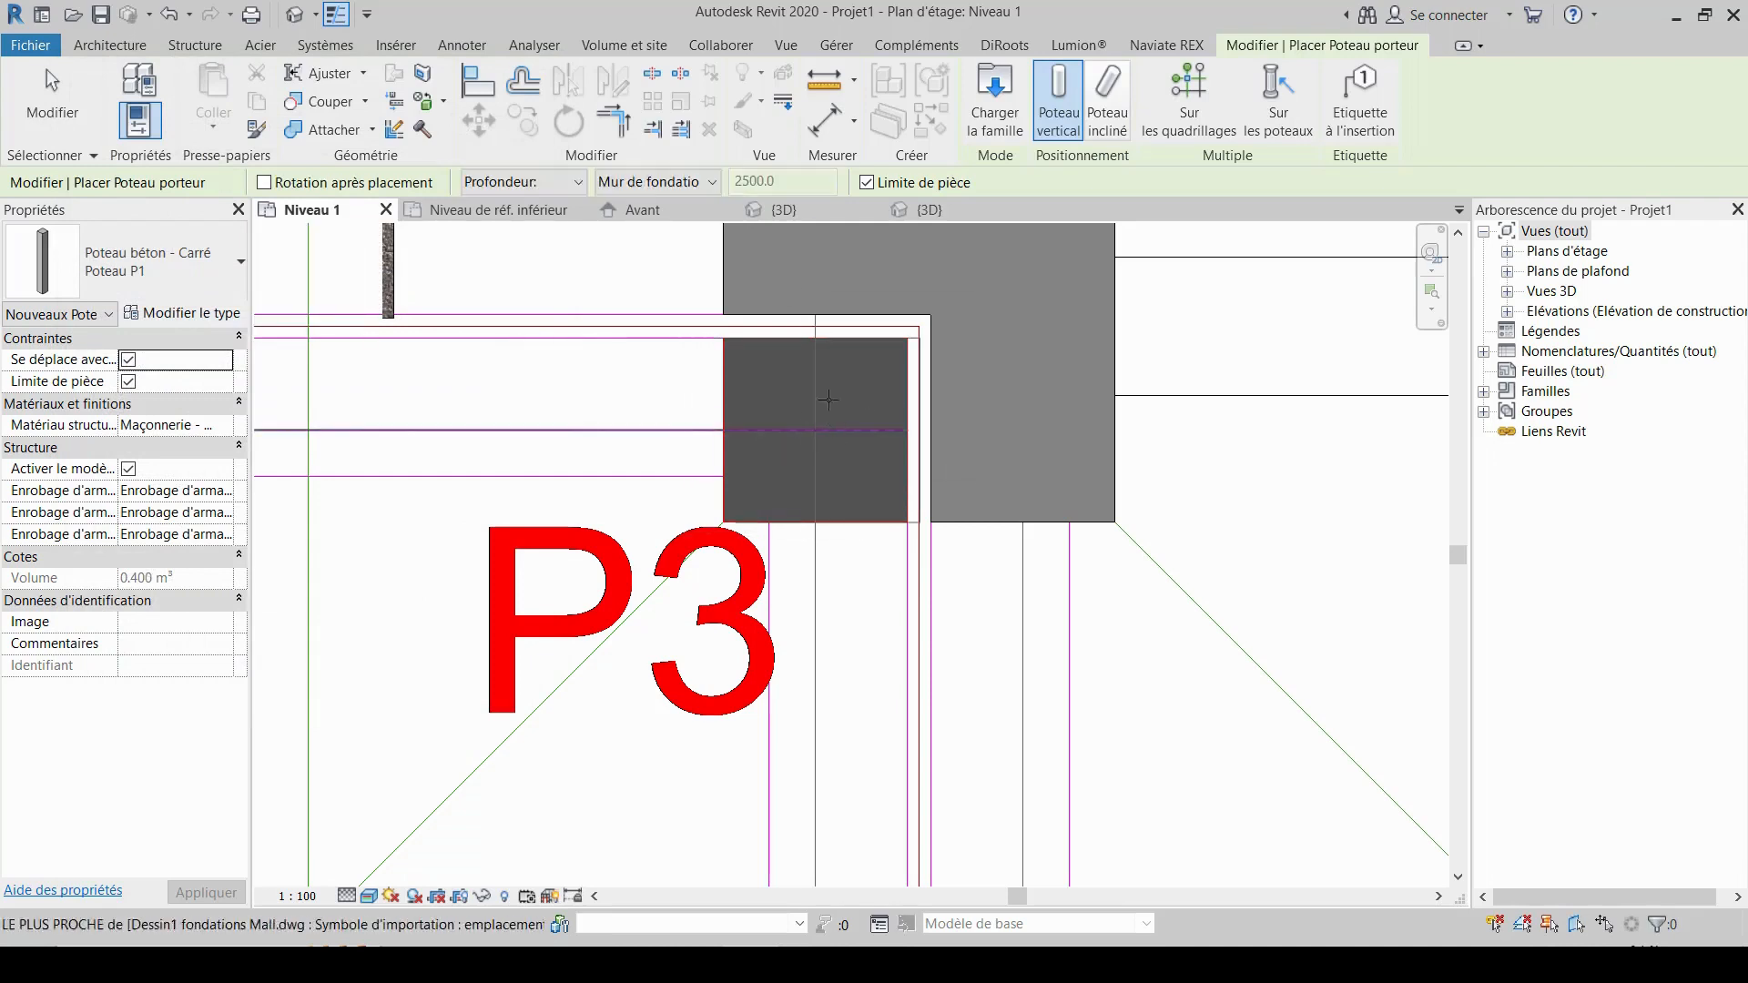
- Place a Poteau P1 column at the centre of the dark square inside the P3 L-shaped column
scroll(890, 566, down, 3)
scroll(872, 488, up, 1)
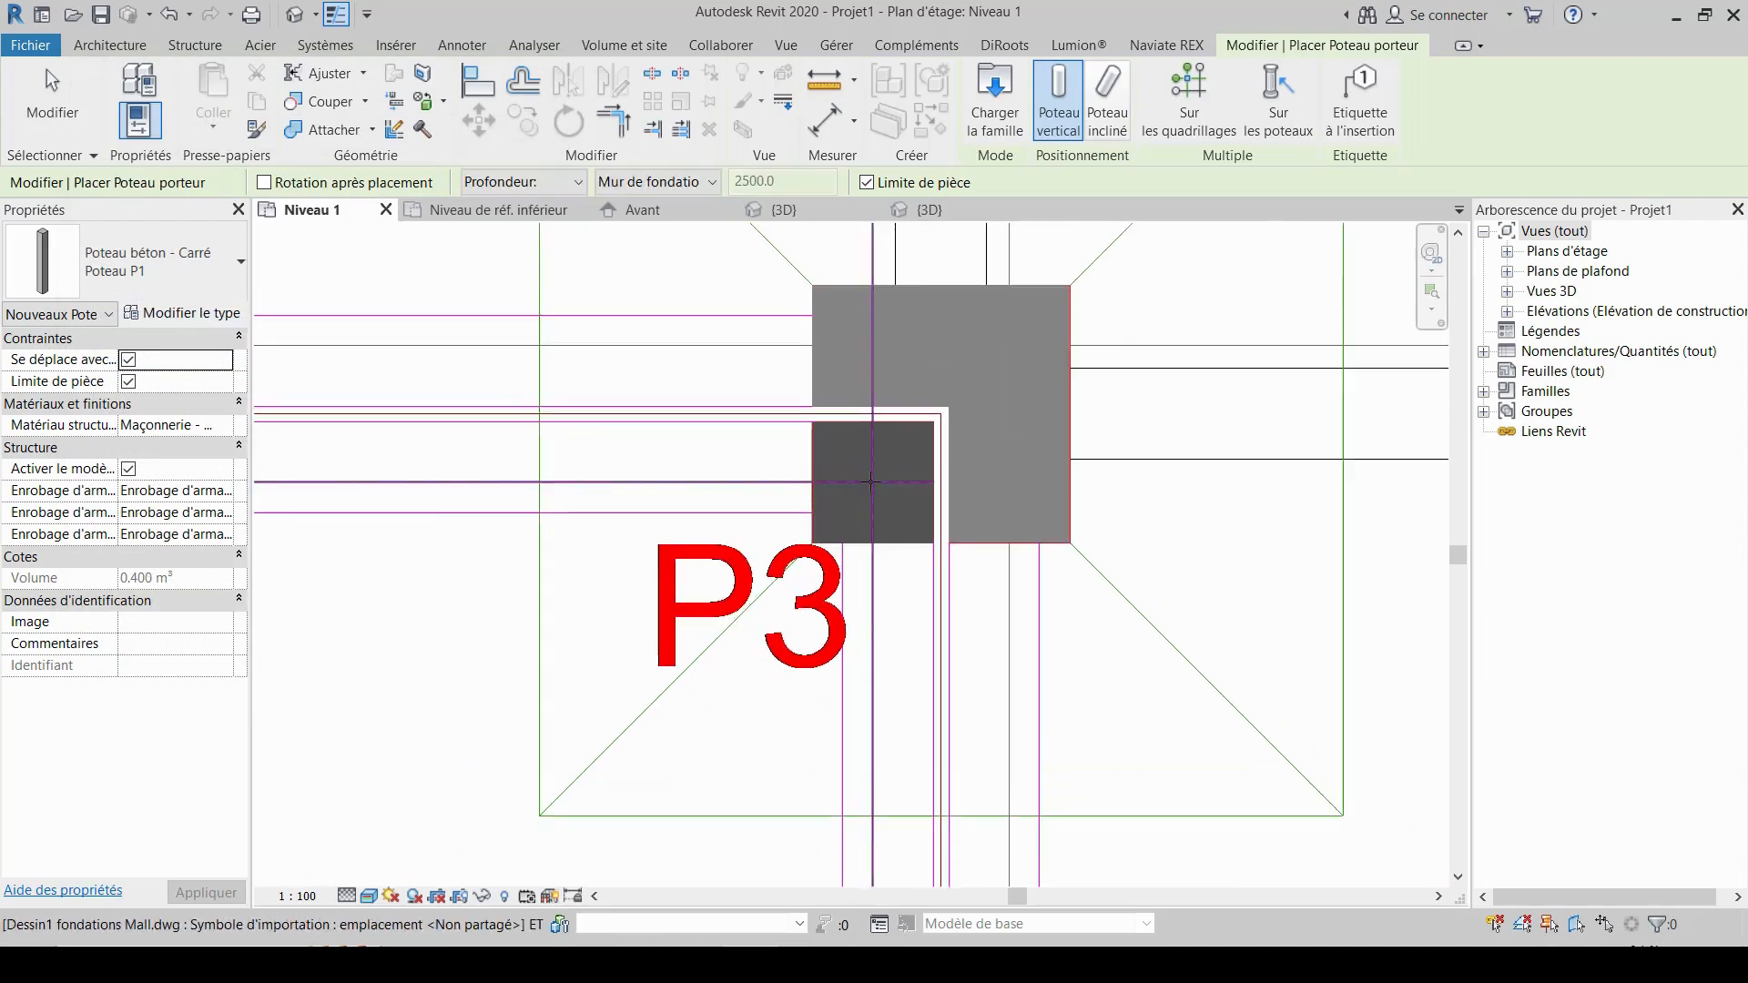
scroll(871, 483, up, 2)
click(856, 483)
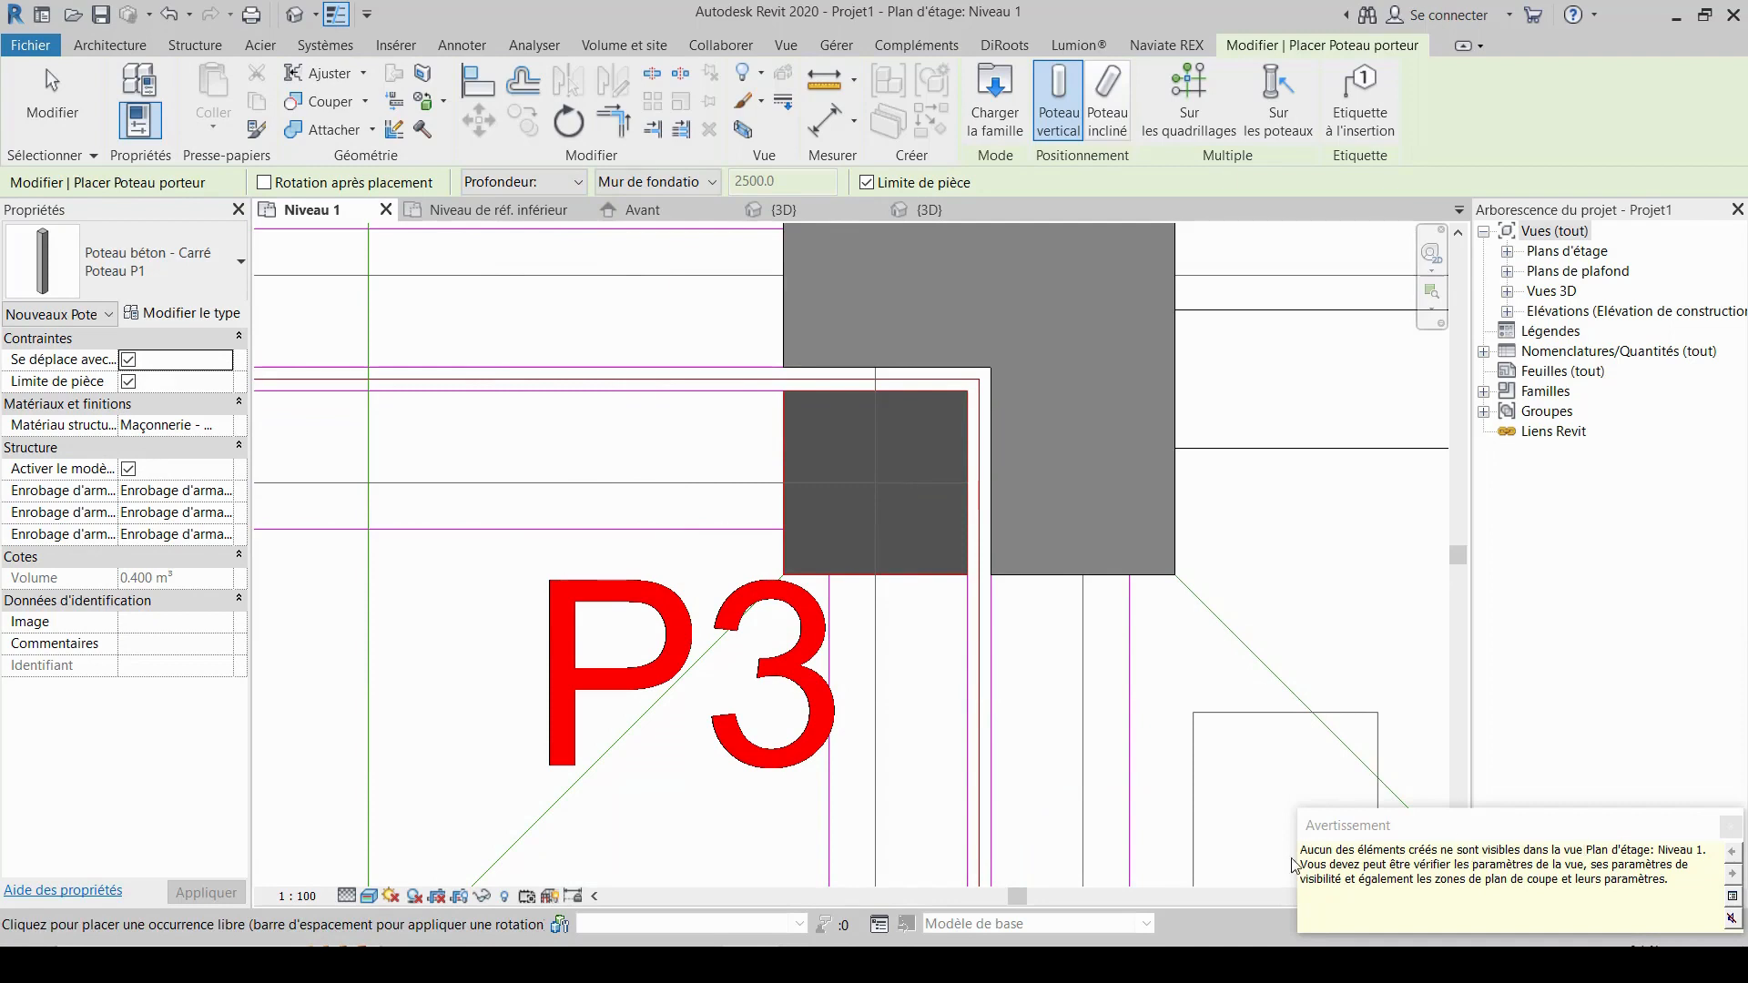
- Switch the column placement from depth to Hauteur up to Niveau 2 and leave the command
click(537, 184)
click(521, 228)
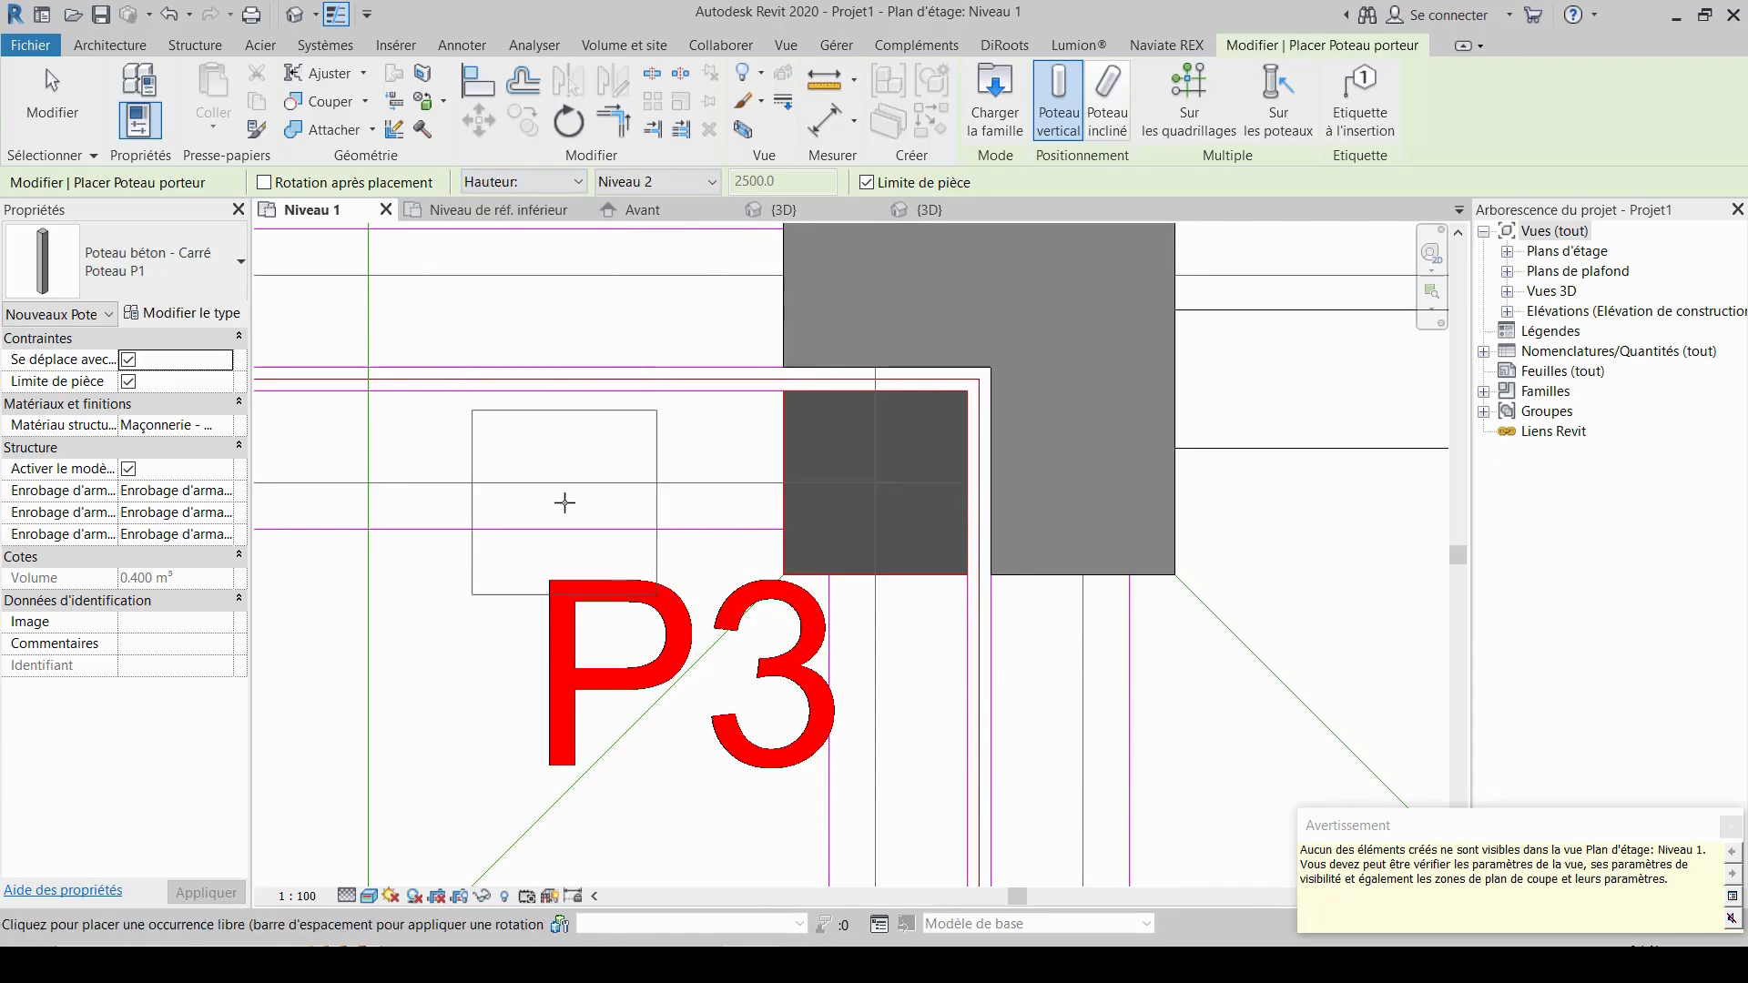
key(Escape)
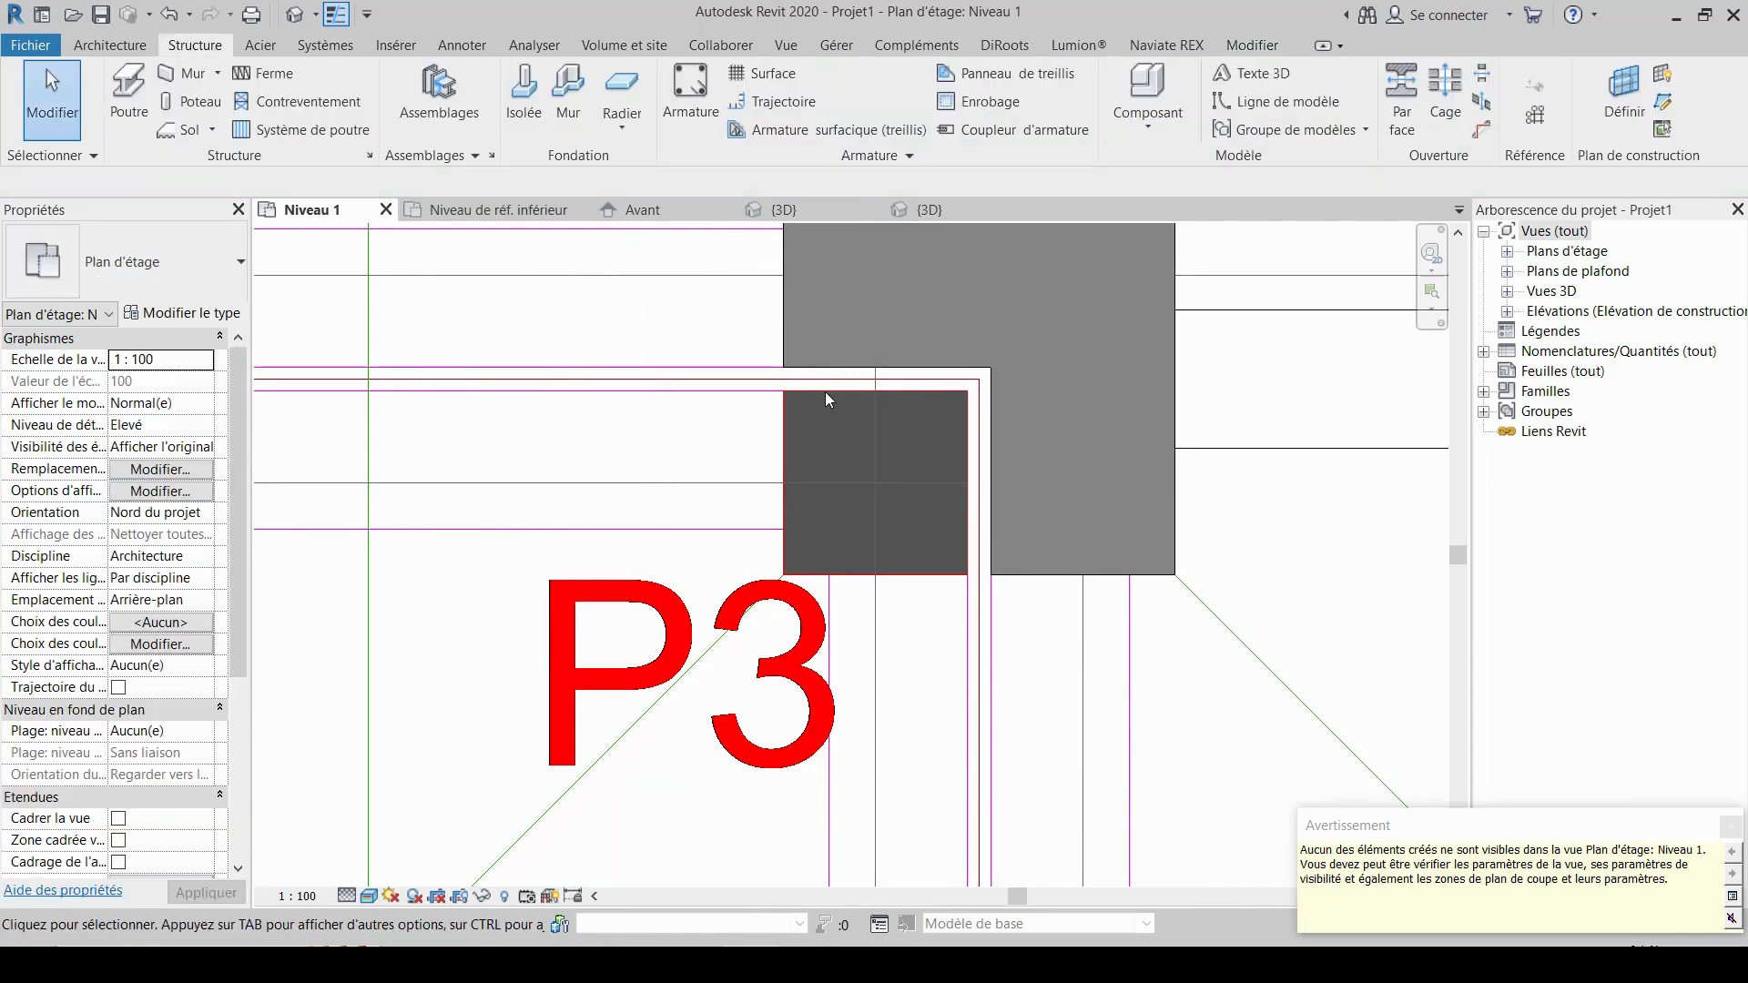
- In the project's 3D view, set the base level of the short square column beneath the L-shaped column to Niveau 1
click(792, 212)
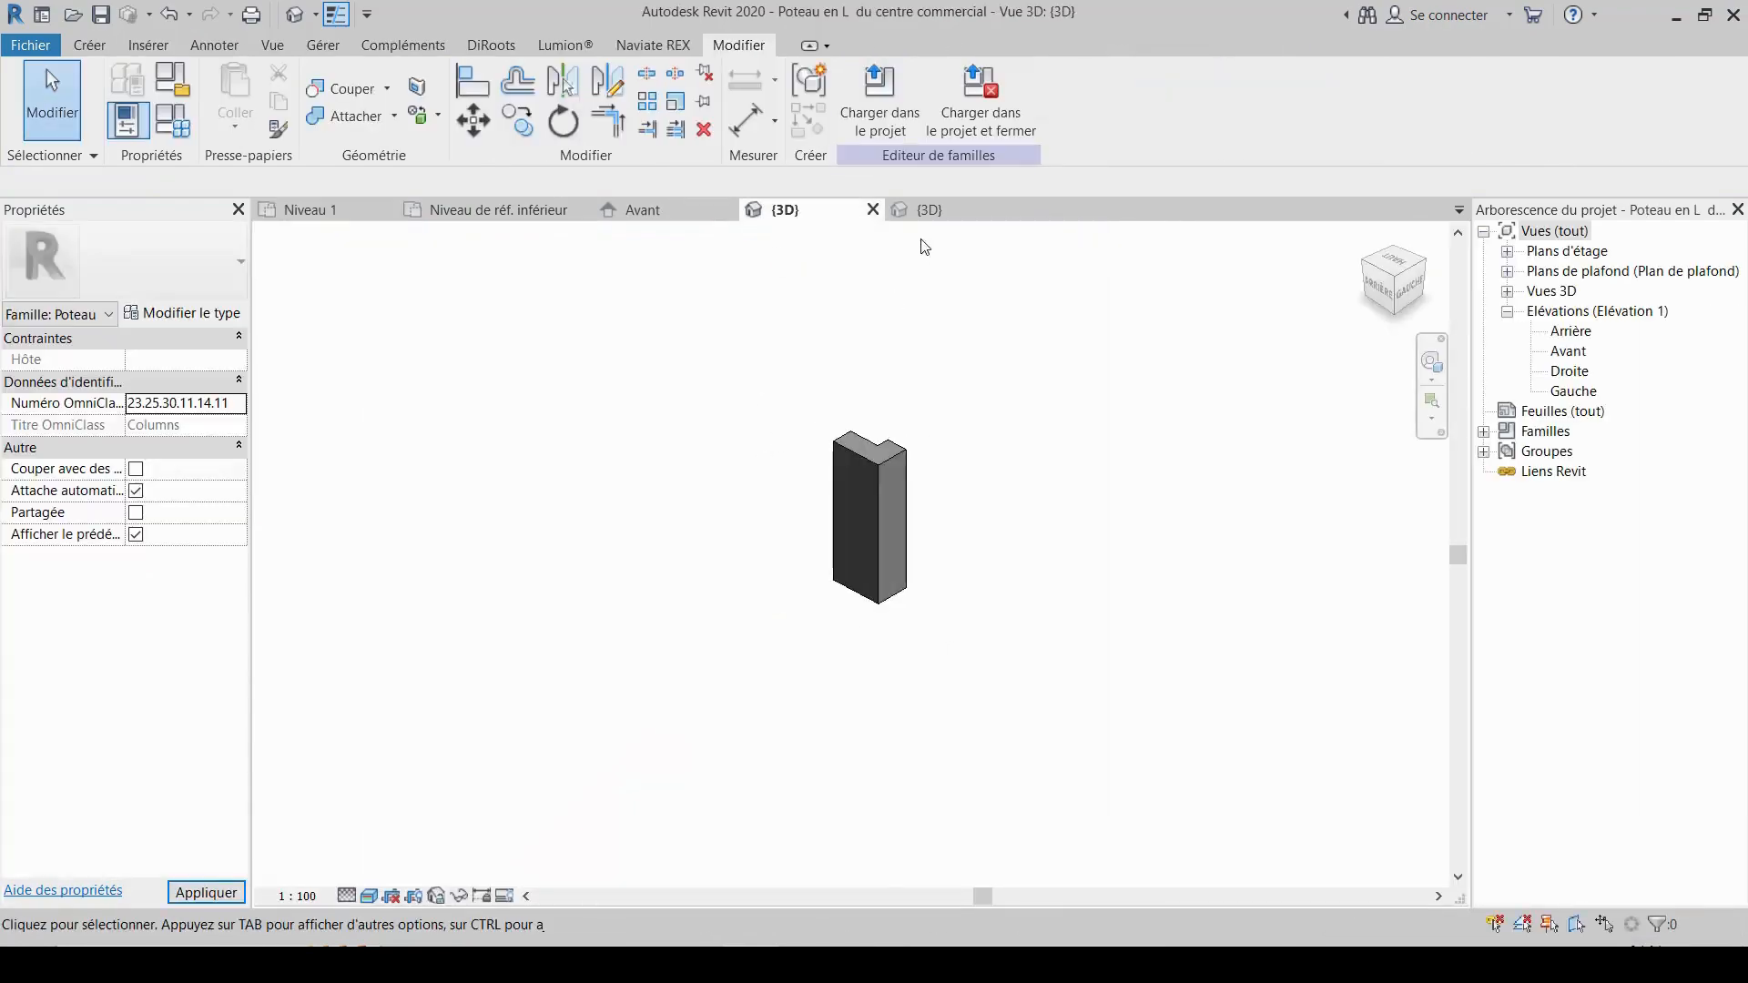
click(929, 211)
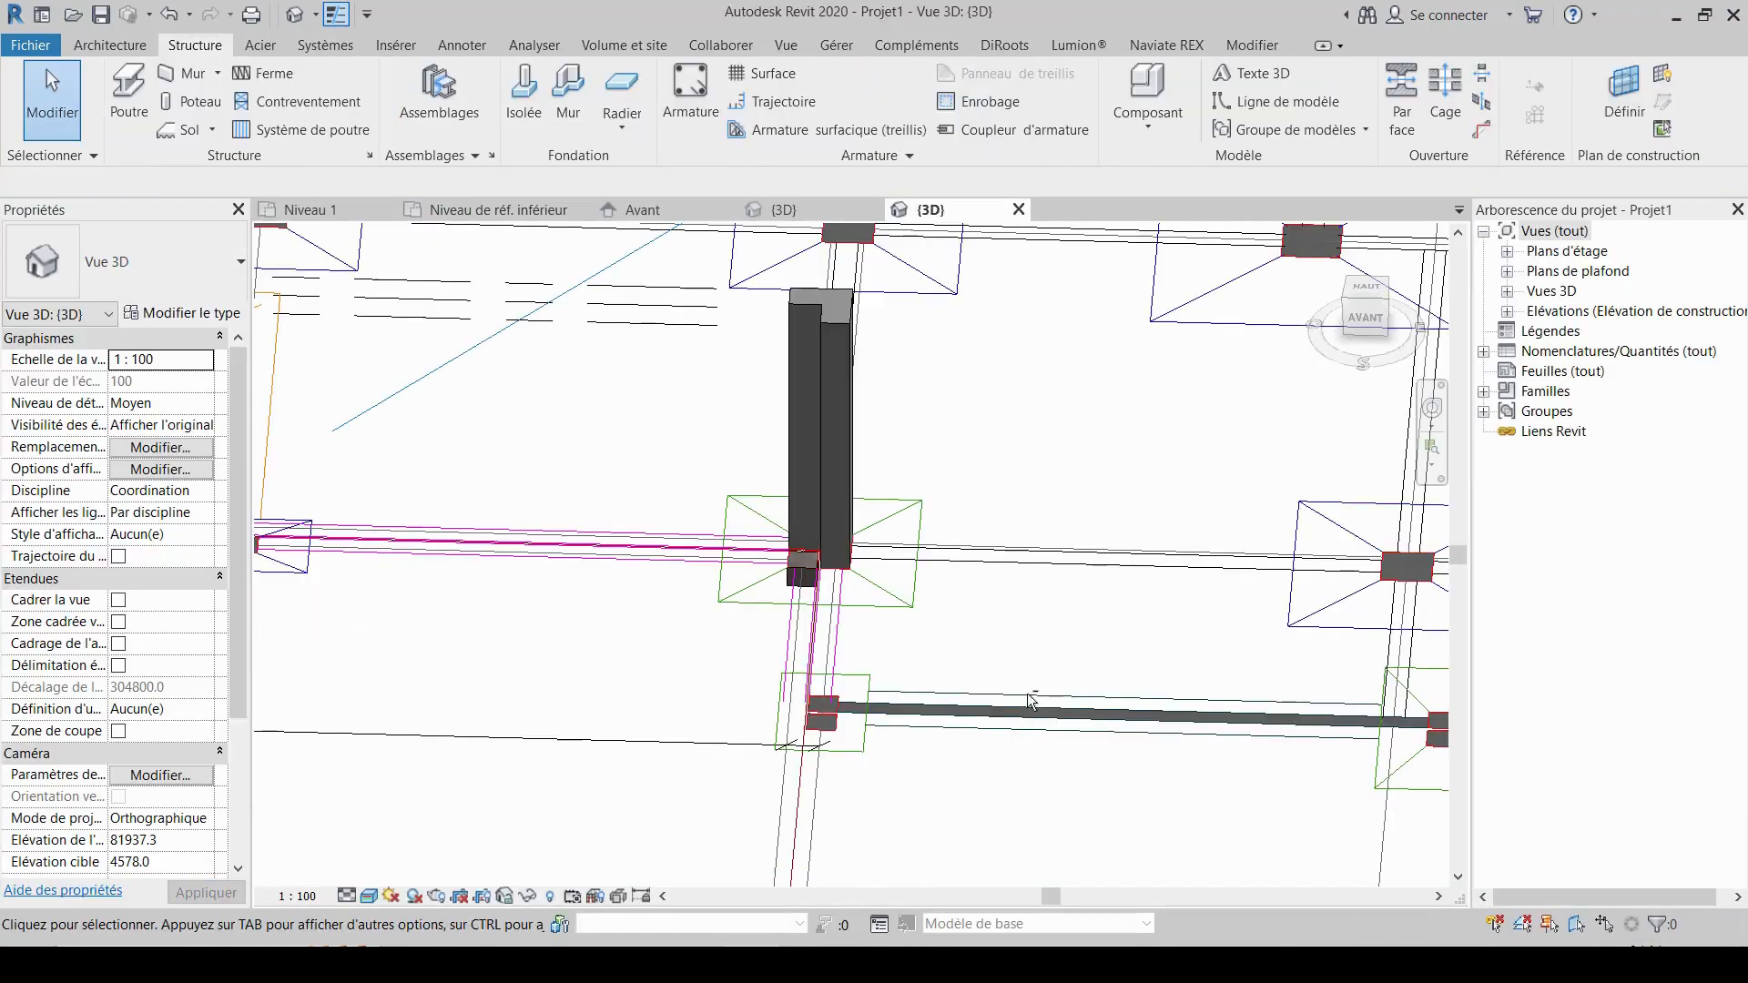
shift+middle_drag(1032, 701, 798, 569)
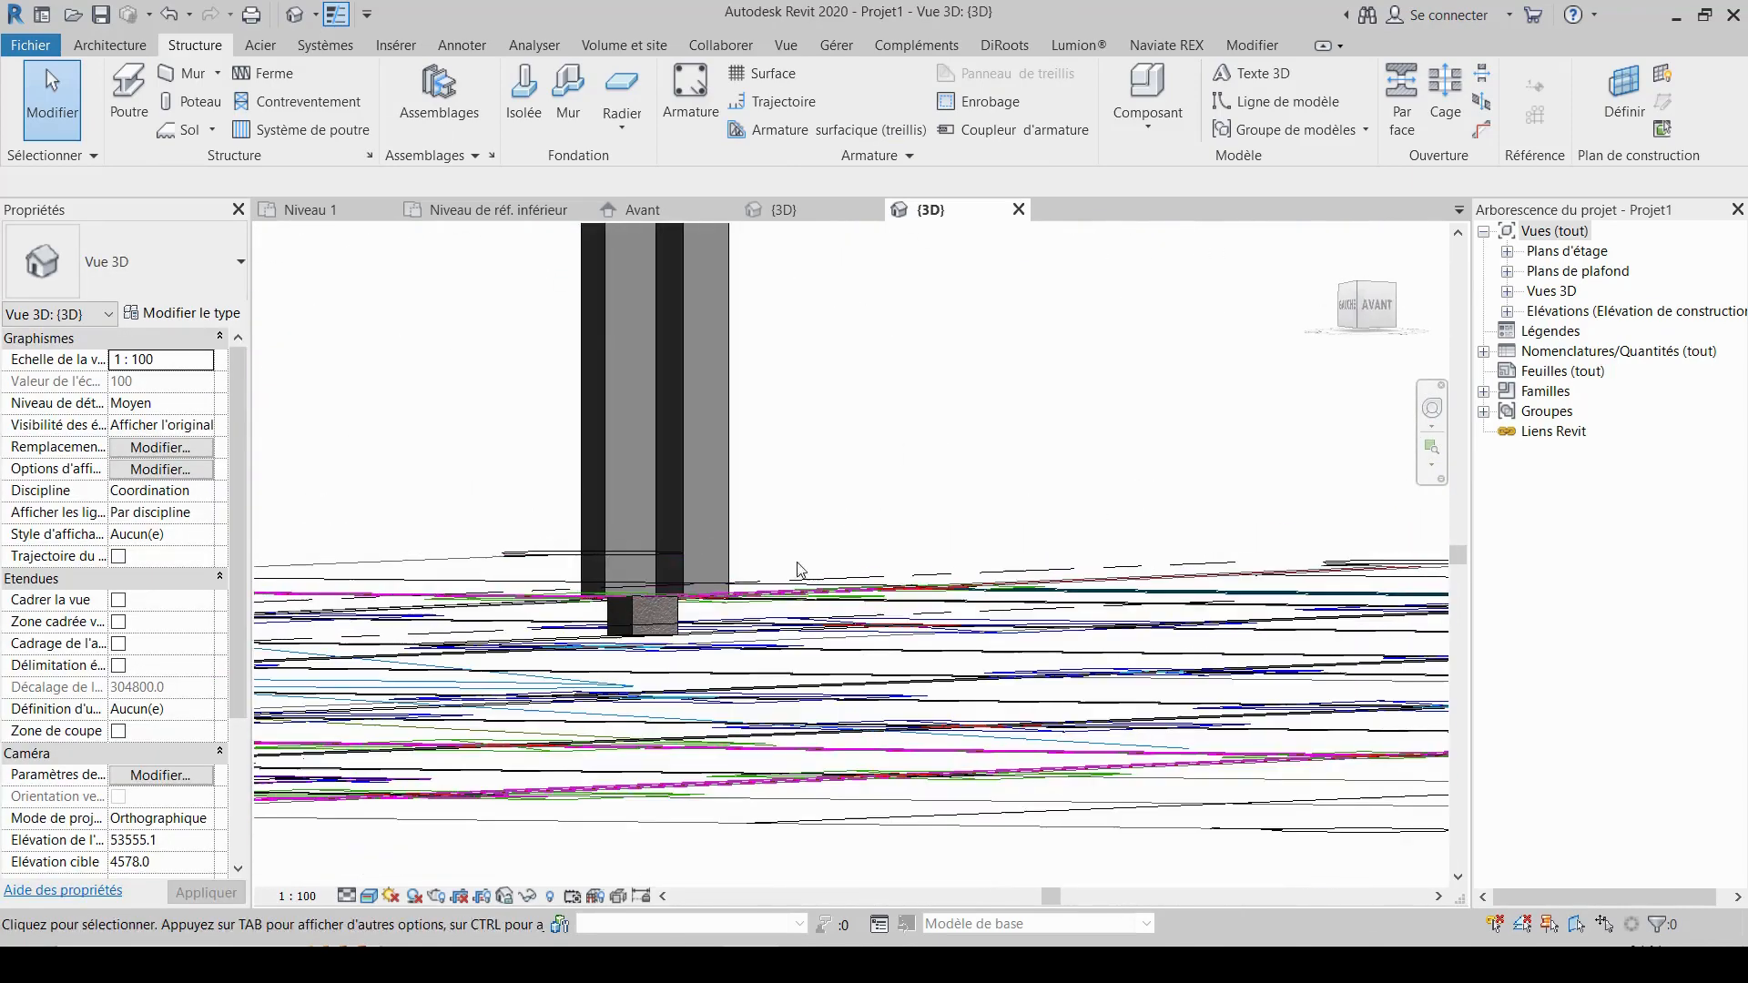
click(641, 615)
shift+middle_drag(640, 615, 838, 628)
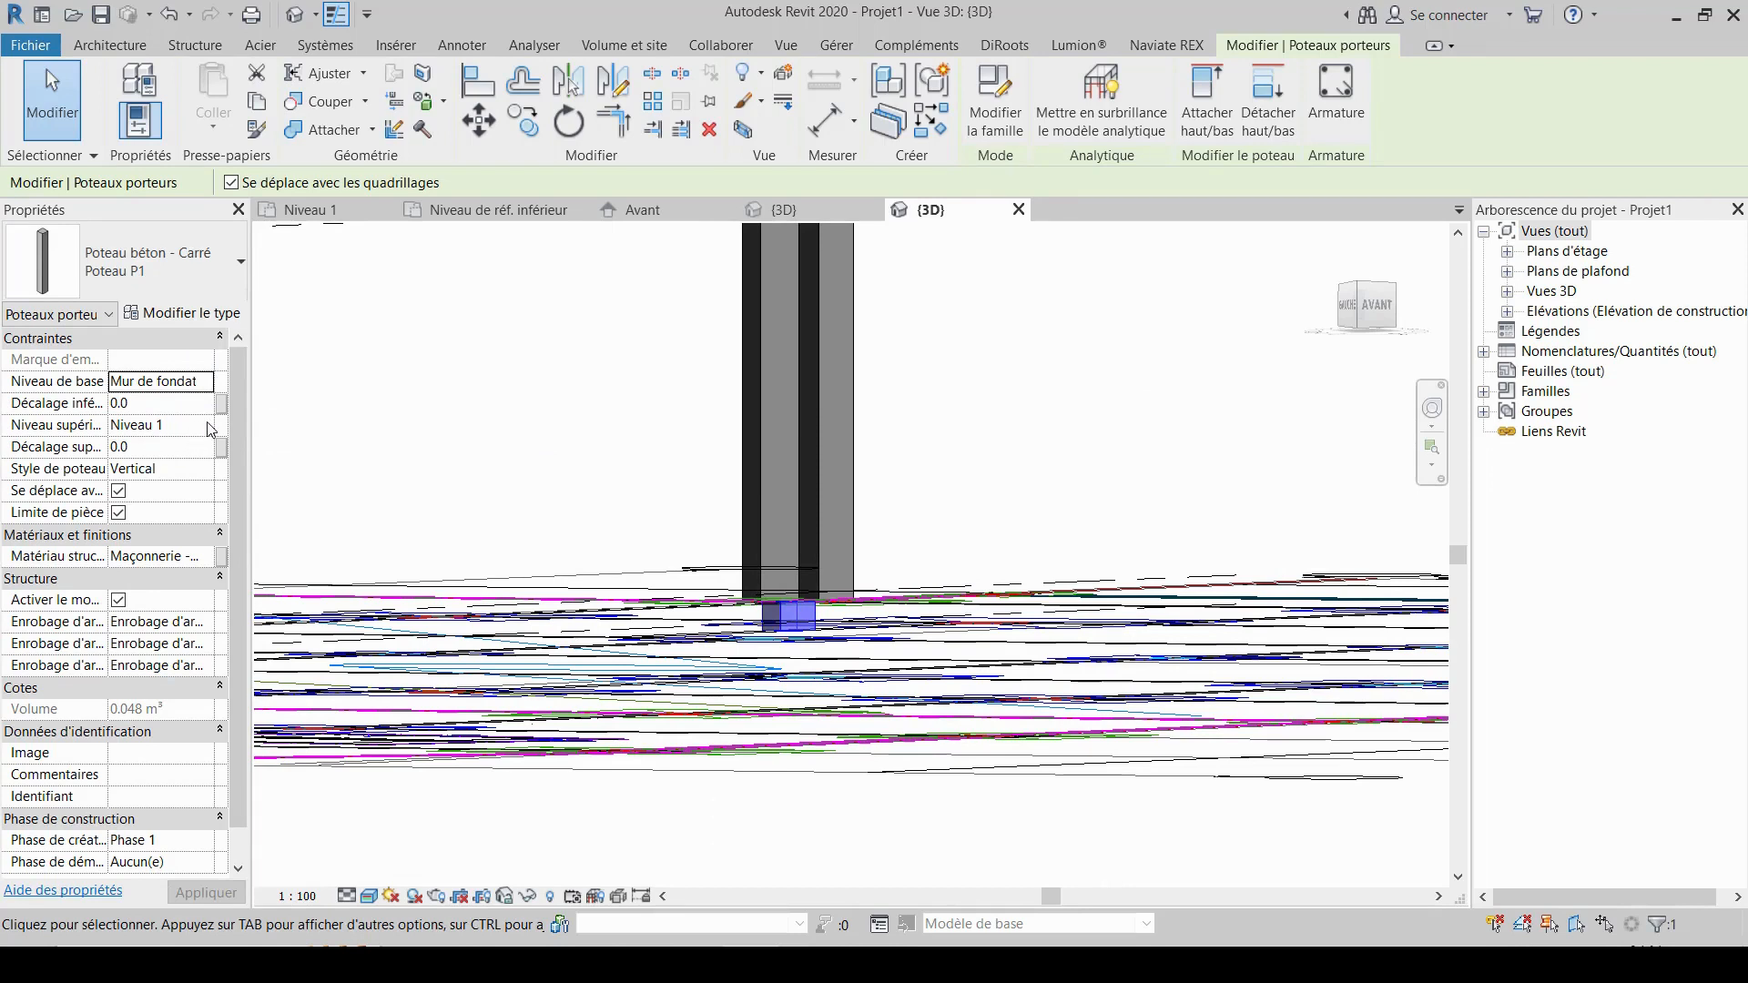
click(208, 392)
click(206, 383)
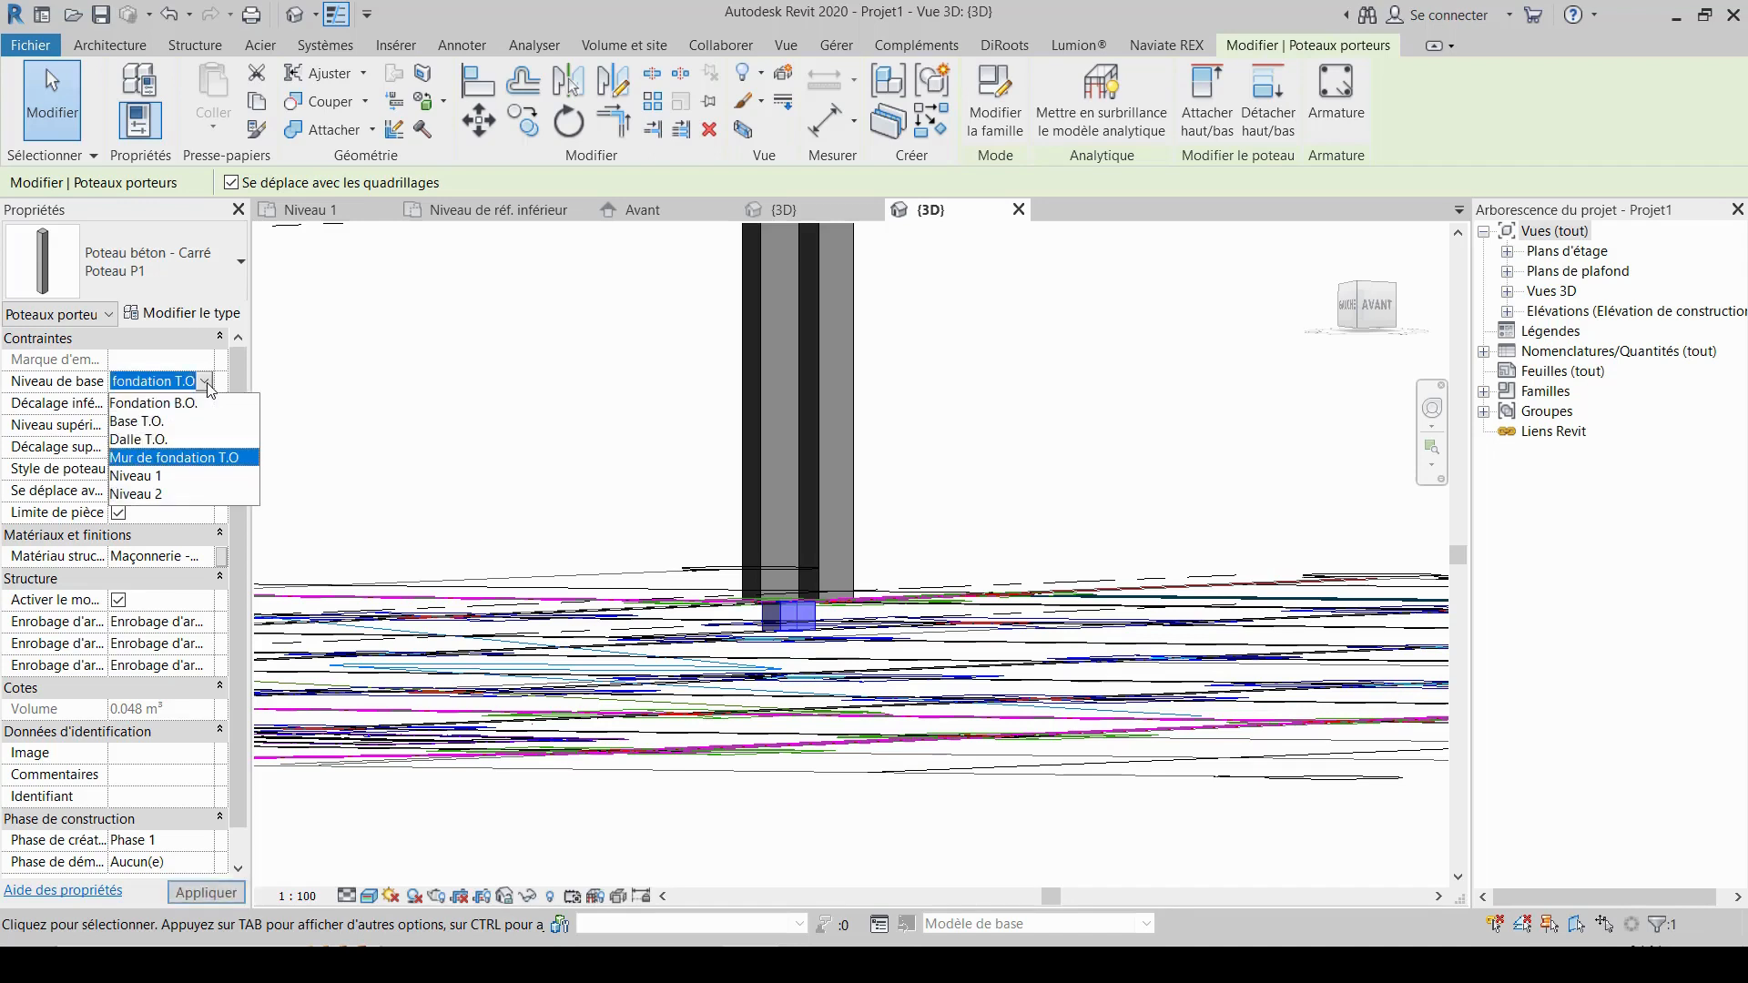
click(177, 476)
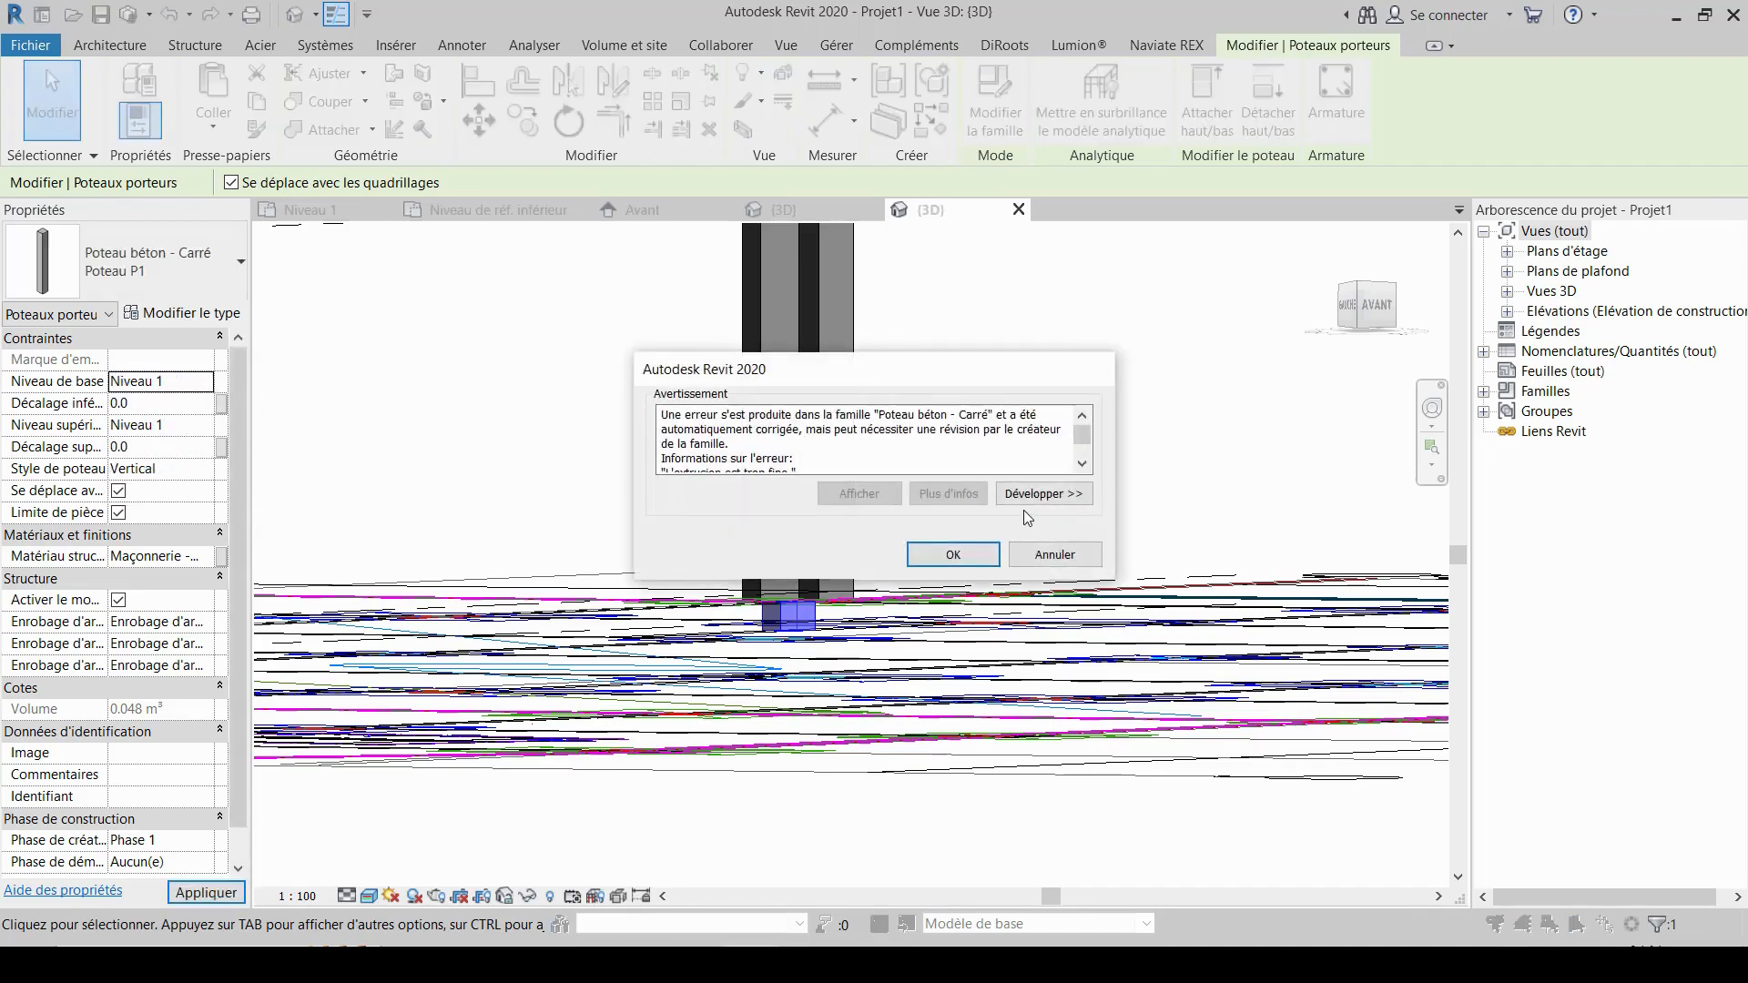
click(952, 555)
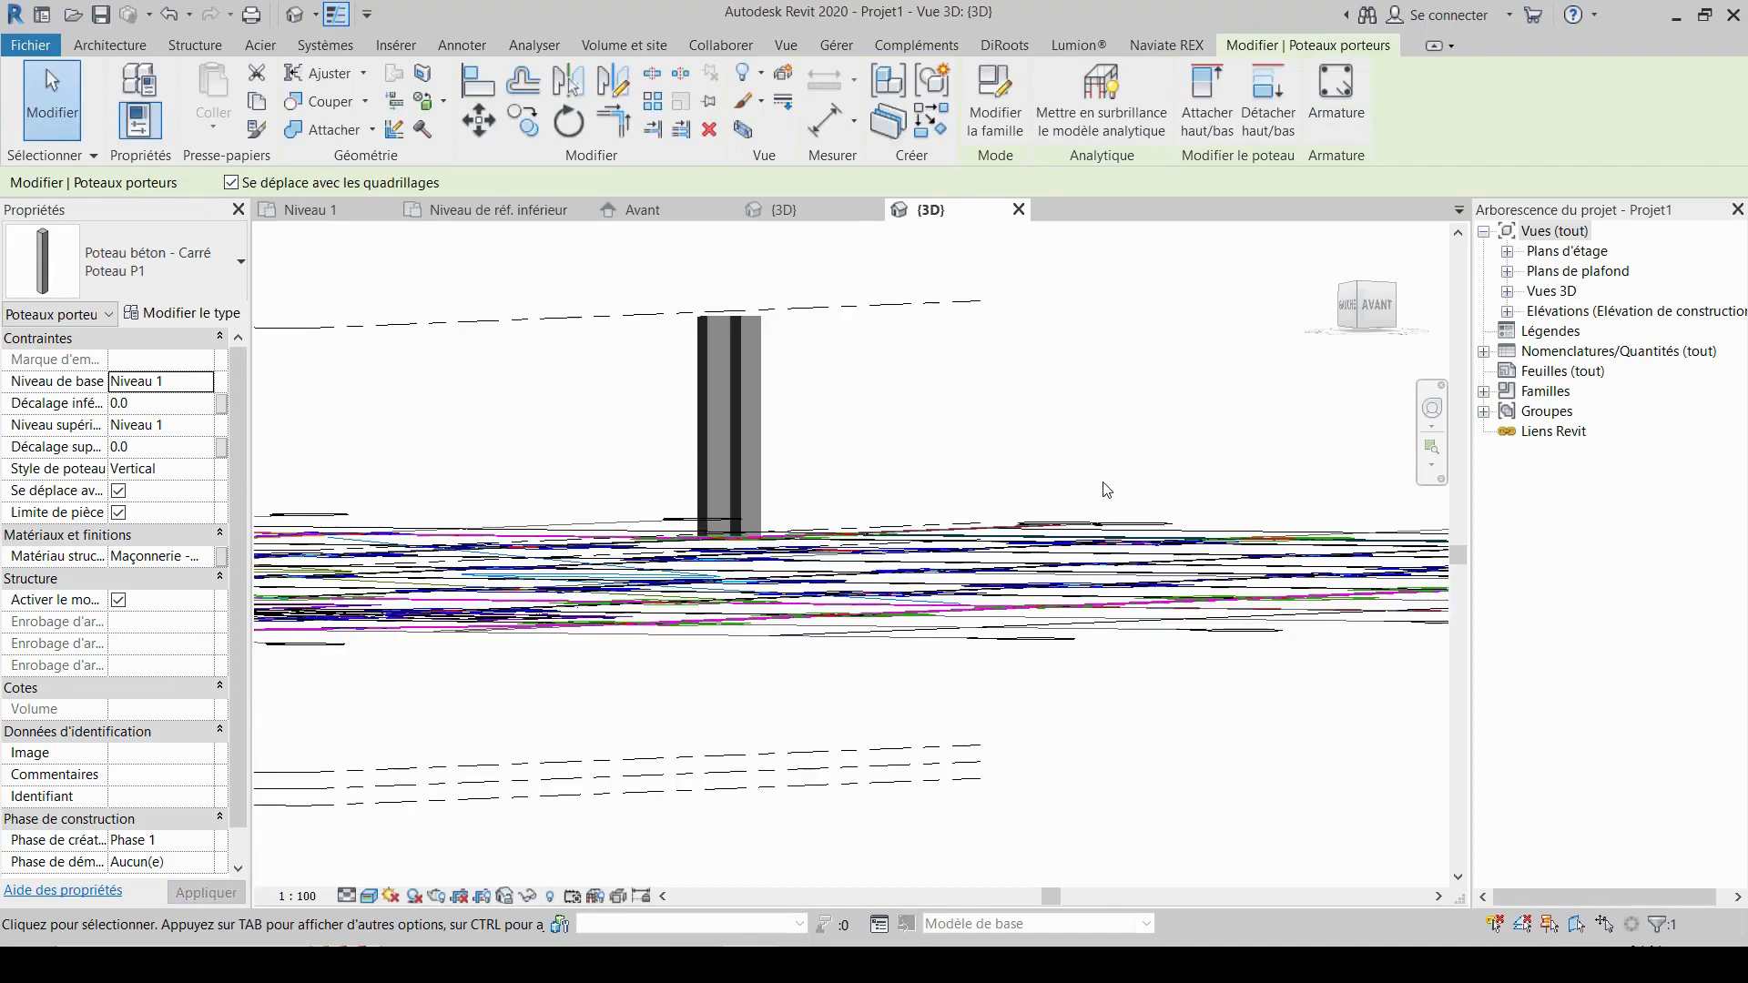
shift+middle_drag(1106, 489, 813, 610)
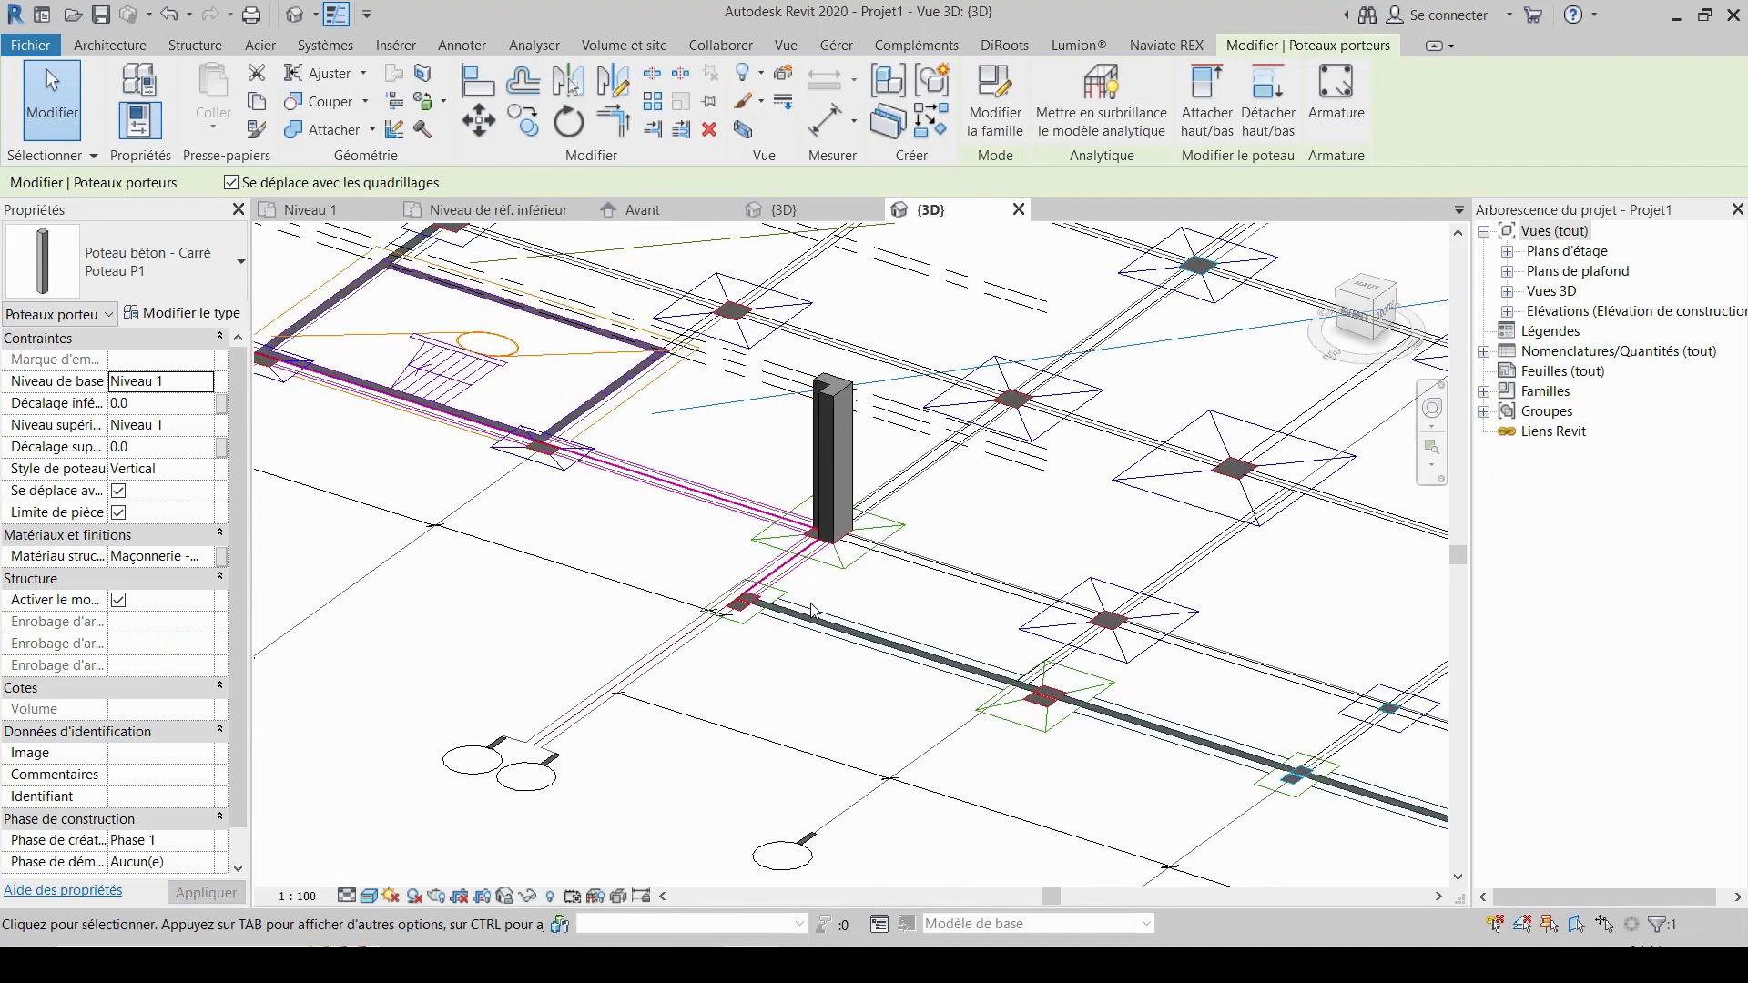
scroll(813, 610, down, 6)
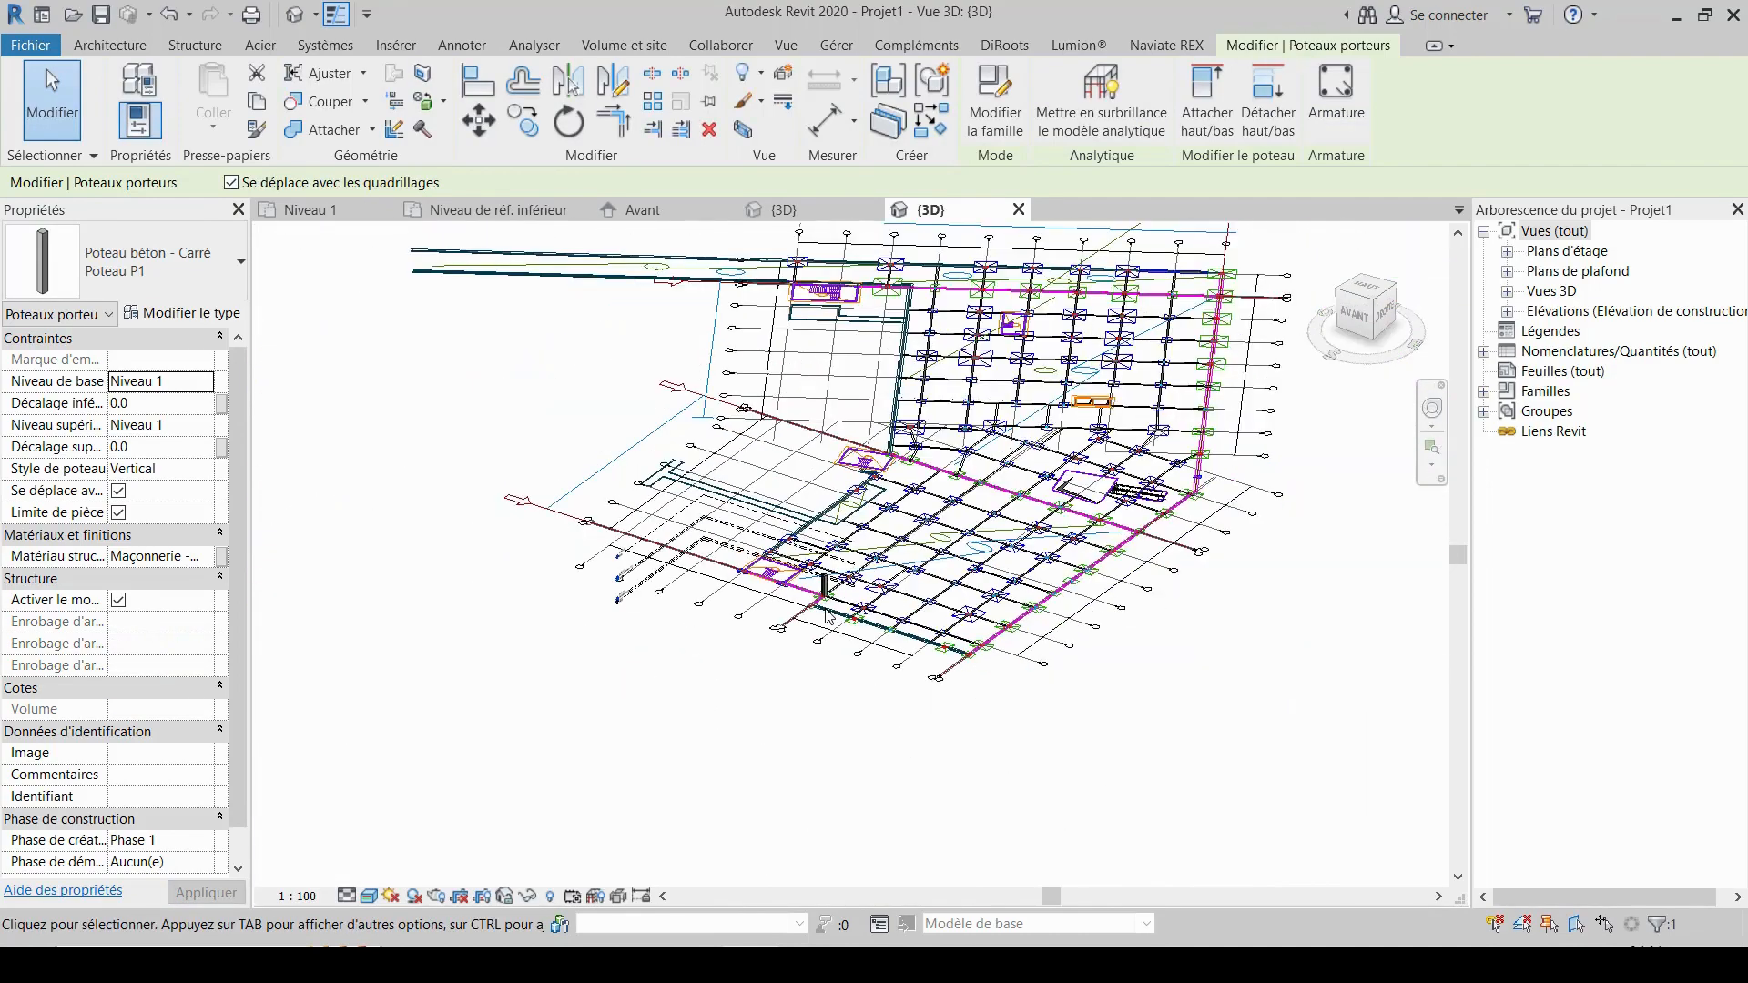
key(Escape)
- Close the L-shaped column family's Avant elevation view and return to the project's Niveau 1 plan
scroll(819, 601, up, 8)
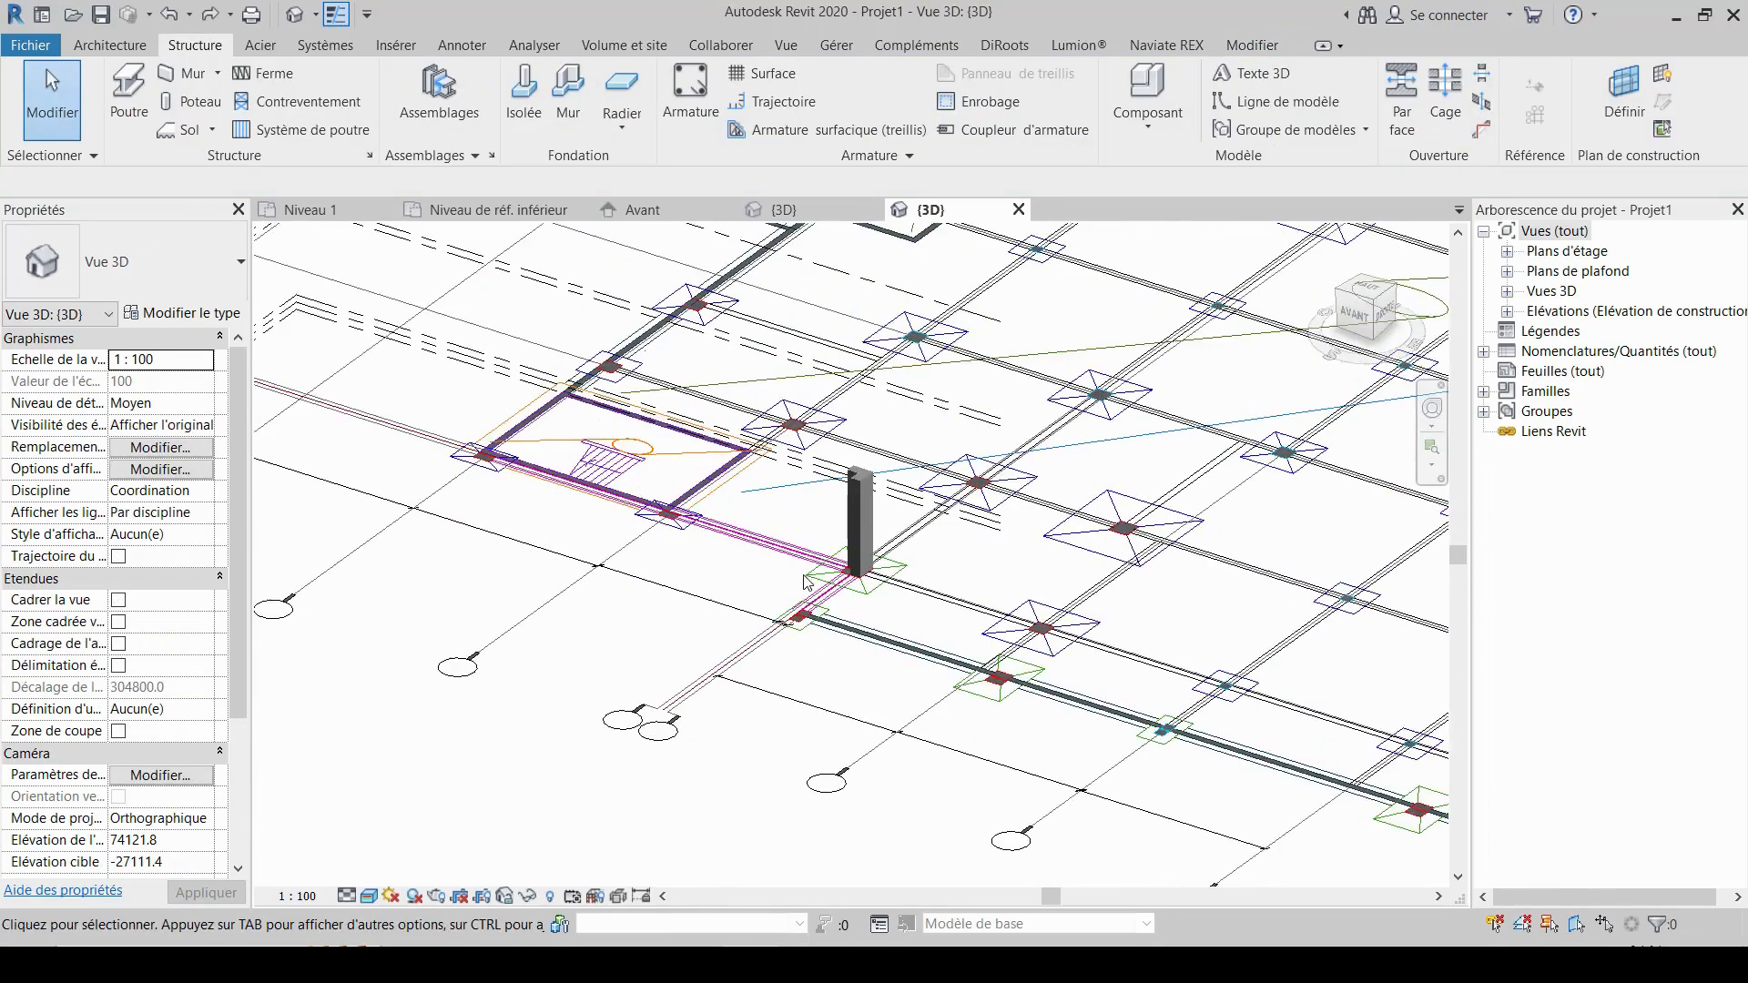
shift+middle_drag(813, 583, 938, 638)
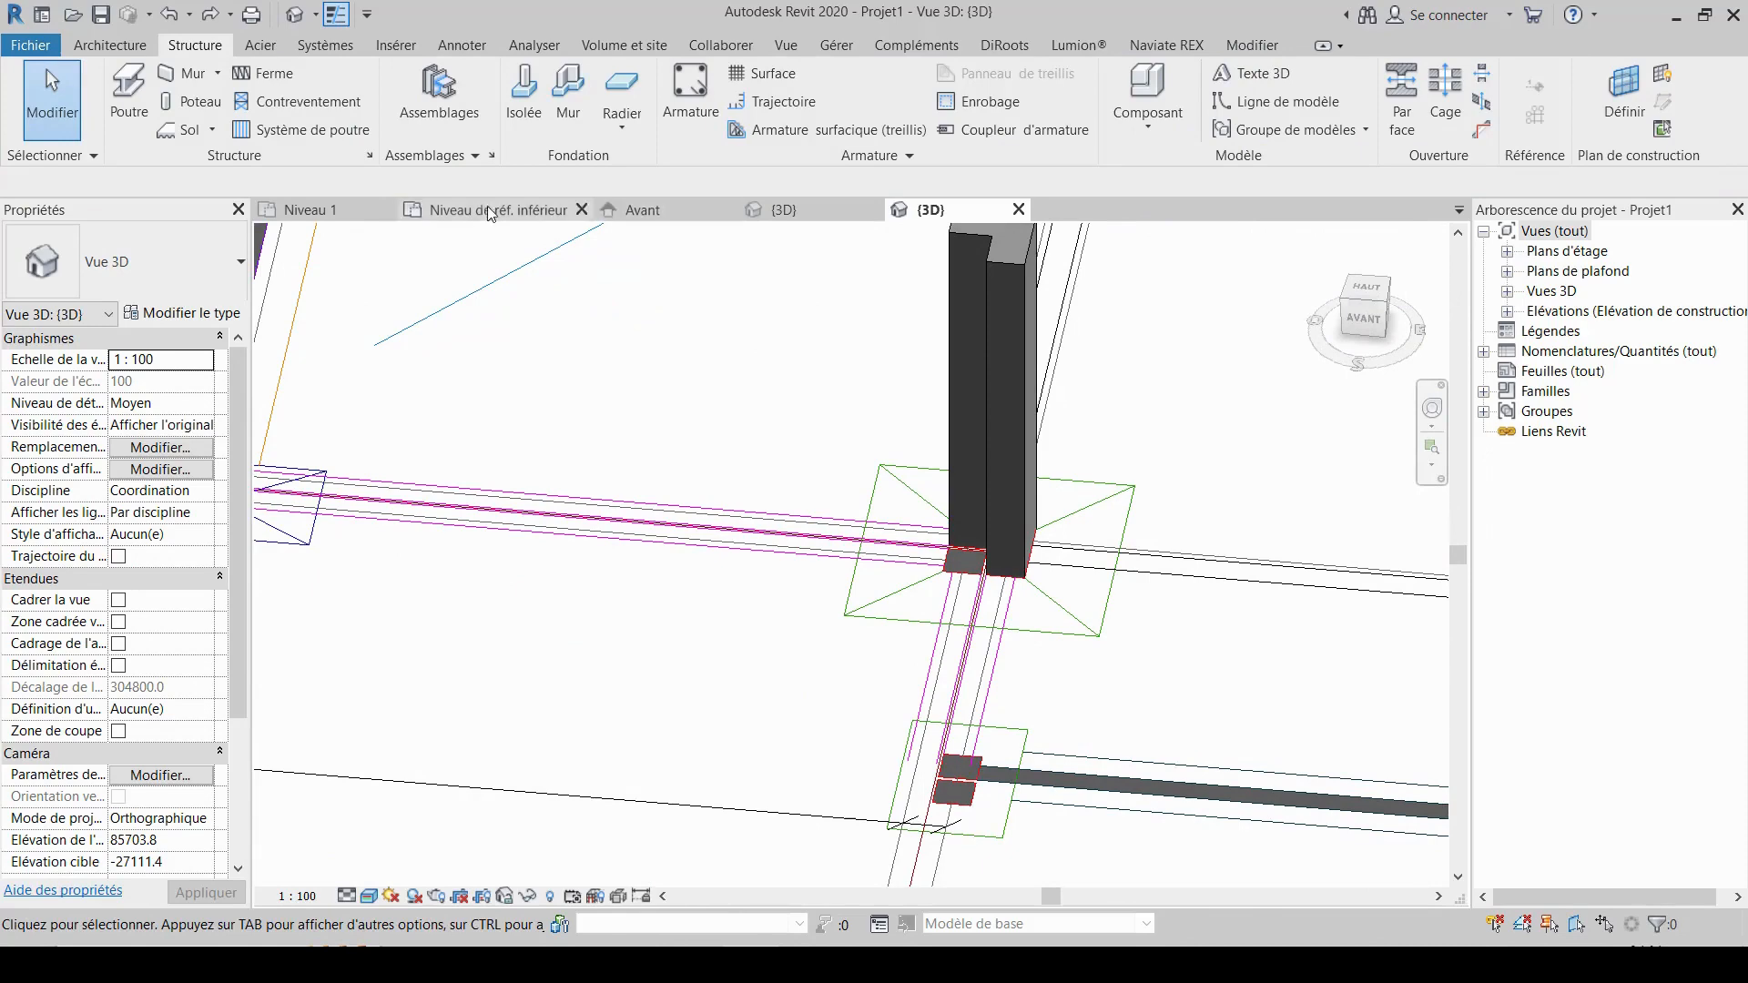
click(393, 210)
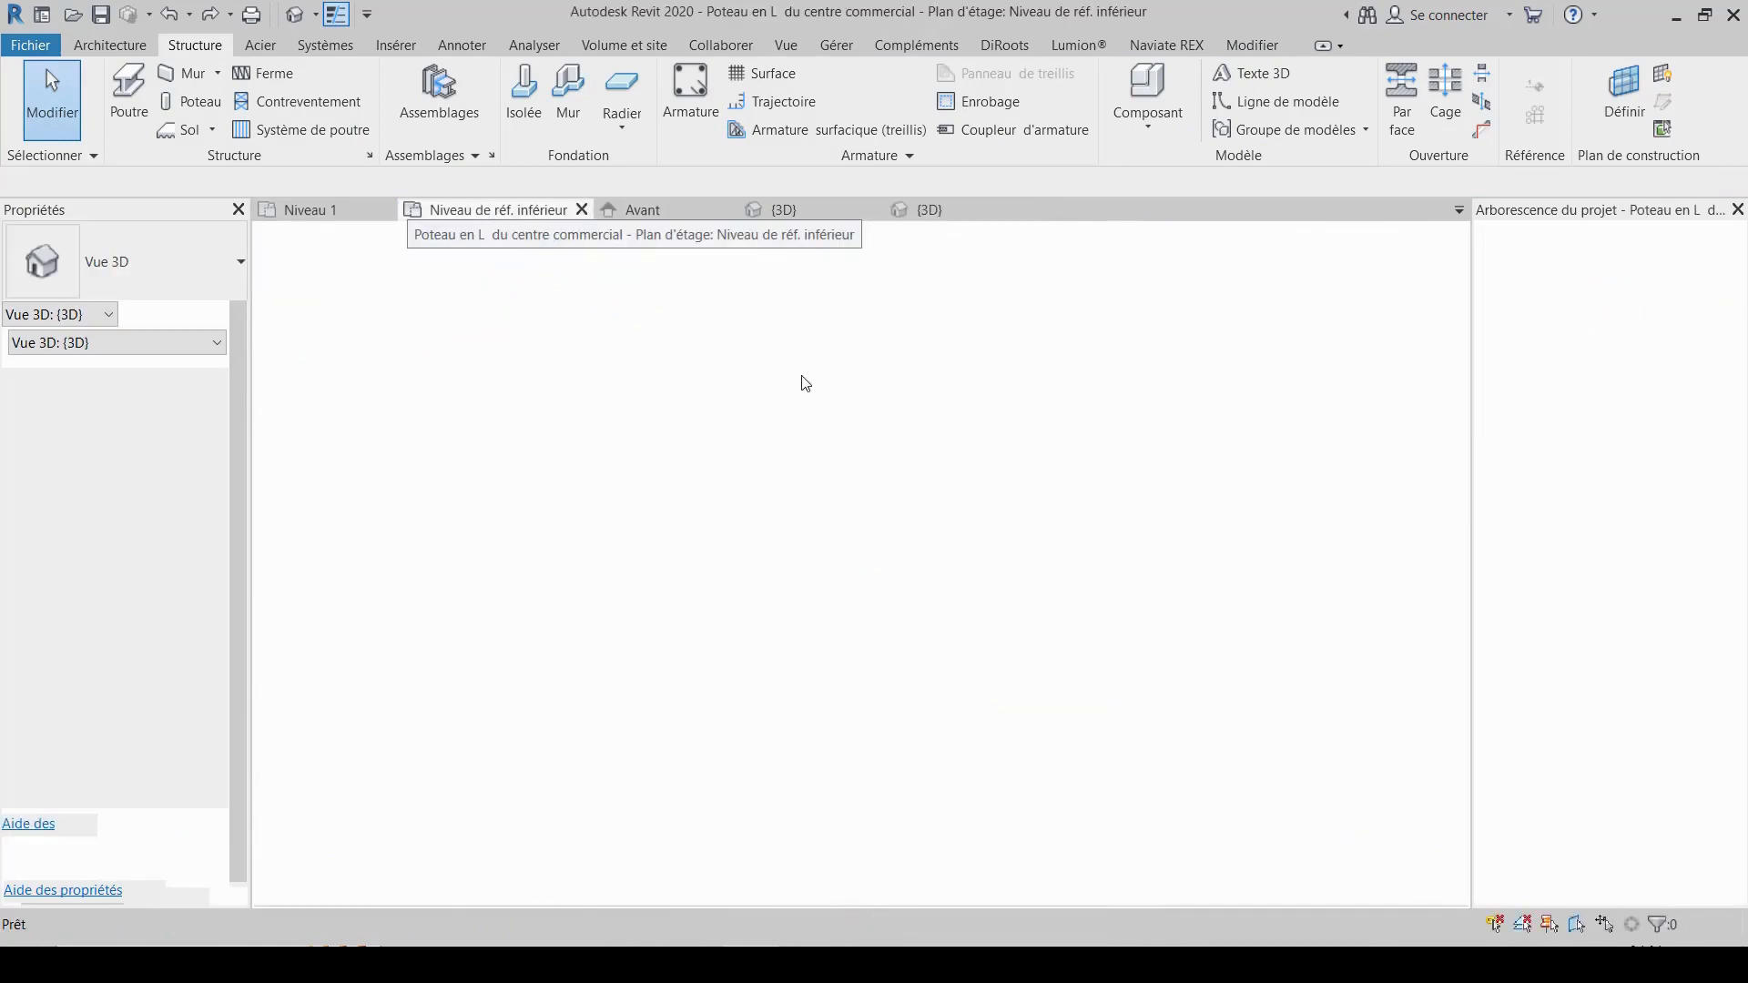
scroll(806, 383, down, 4)
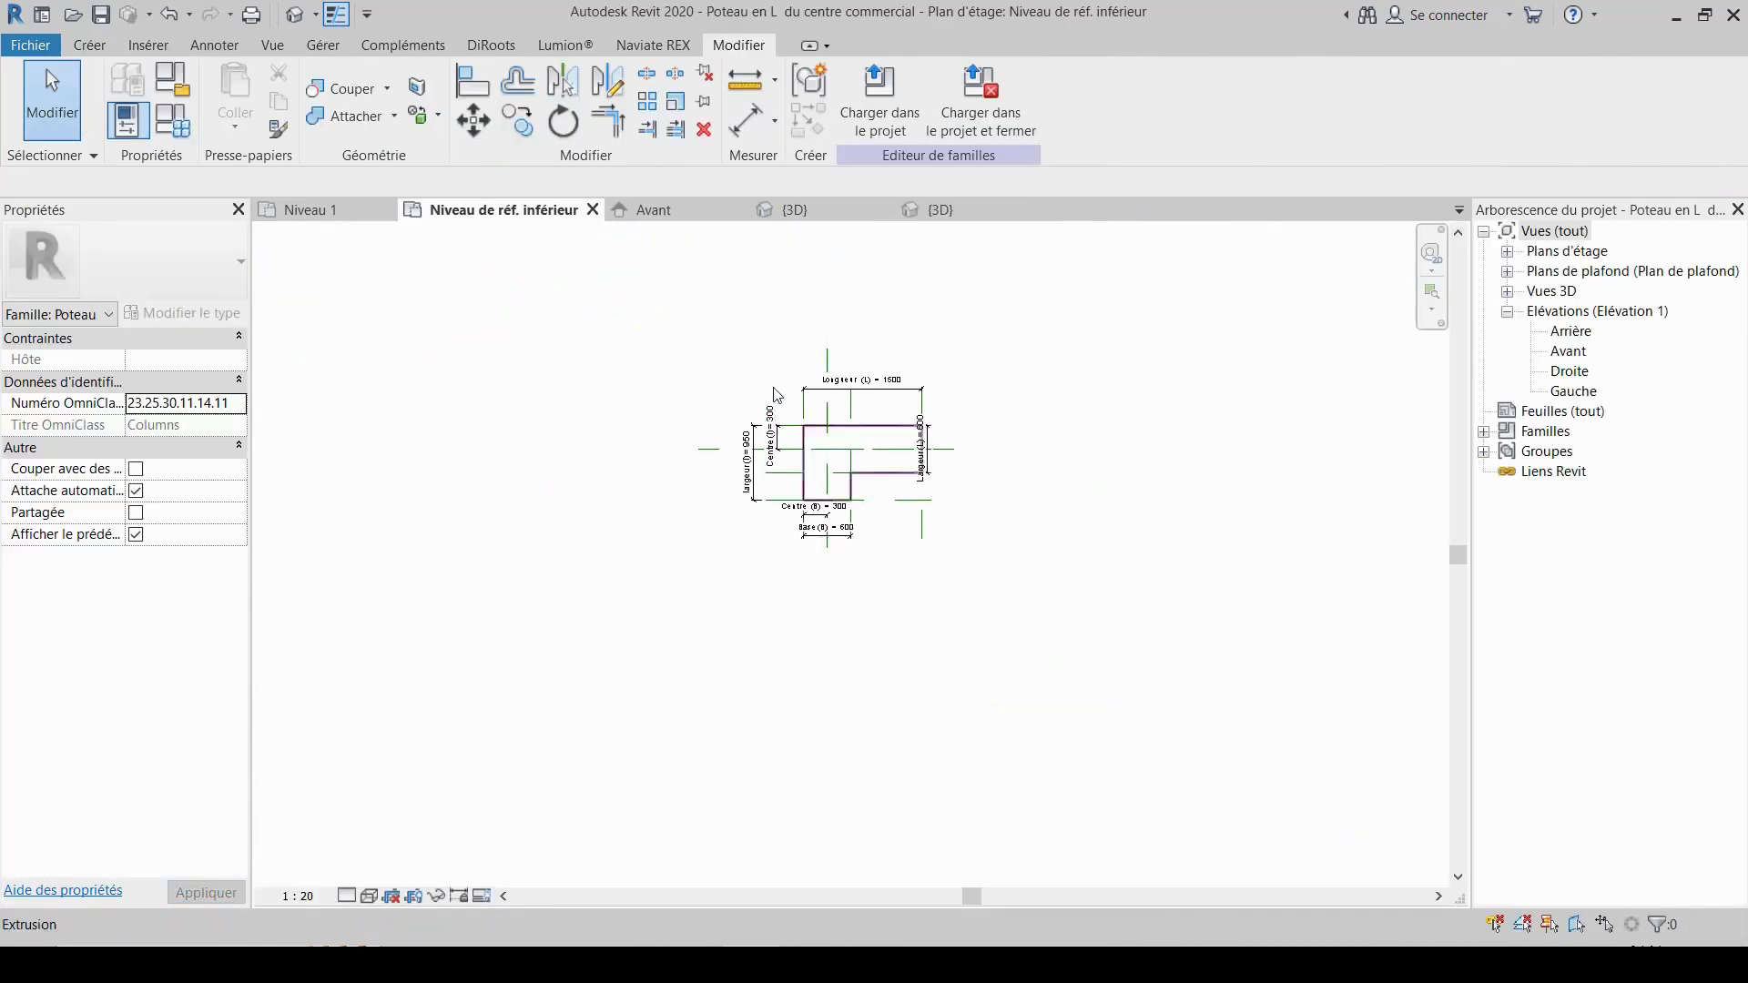
click(690, 211)
click(738, 210)
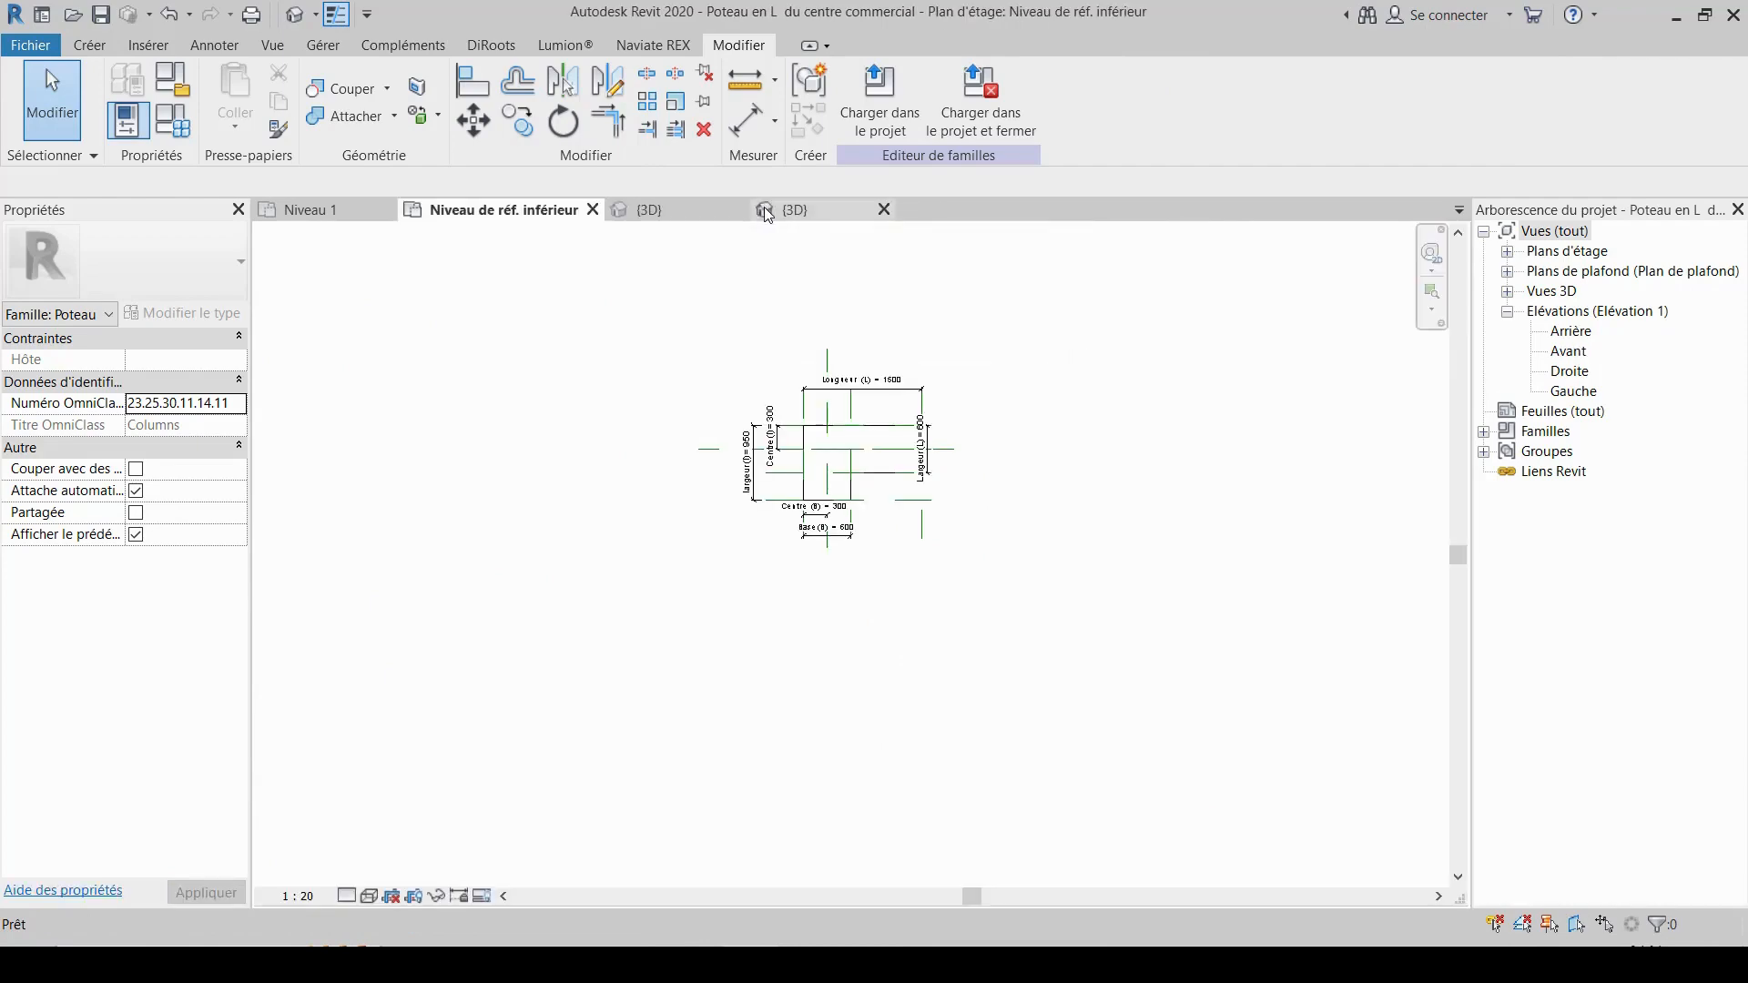
scroll(855, 434, down, 2)
click(376, 212)
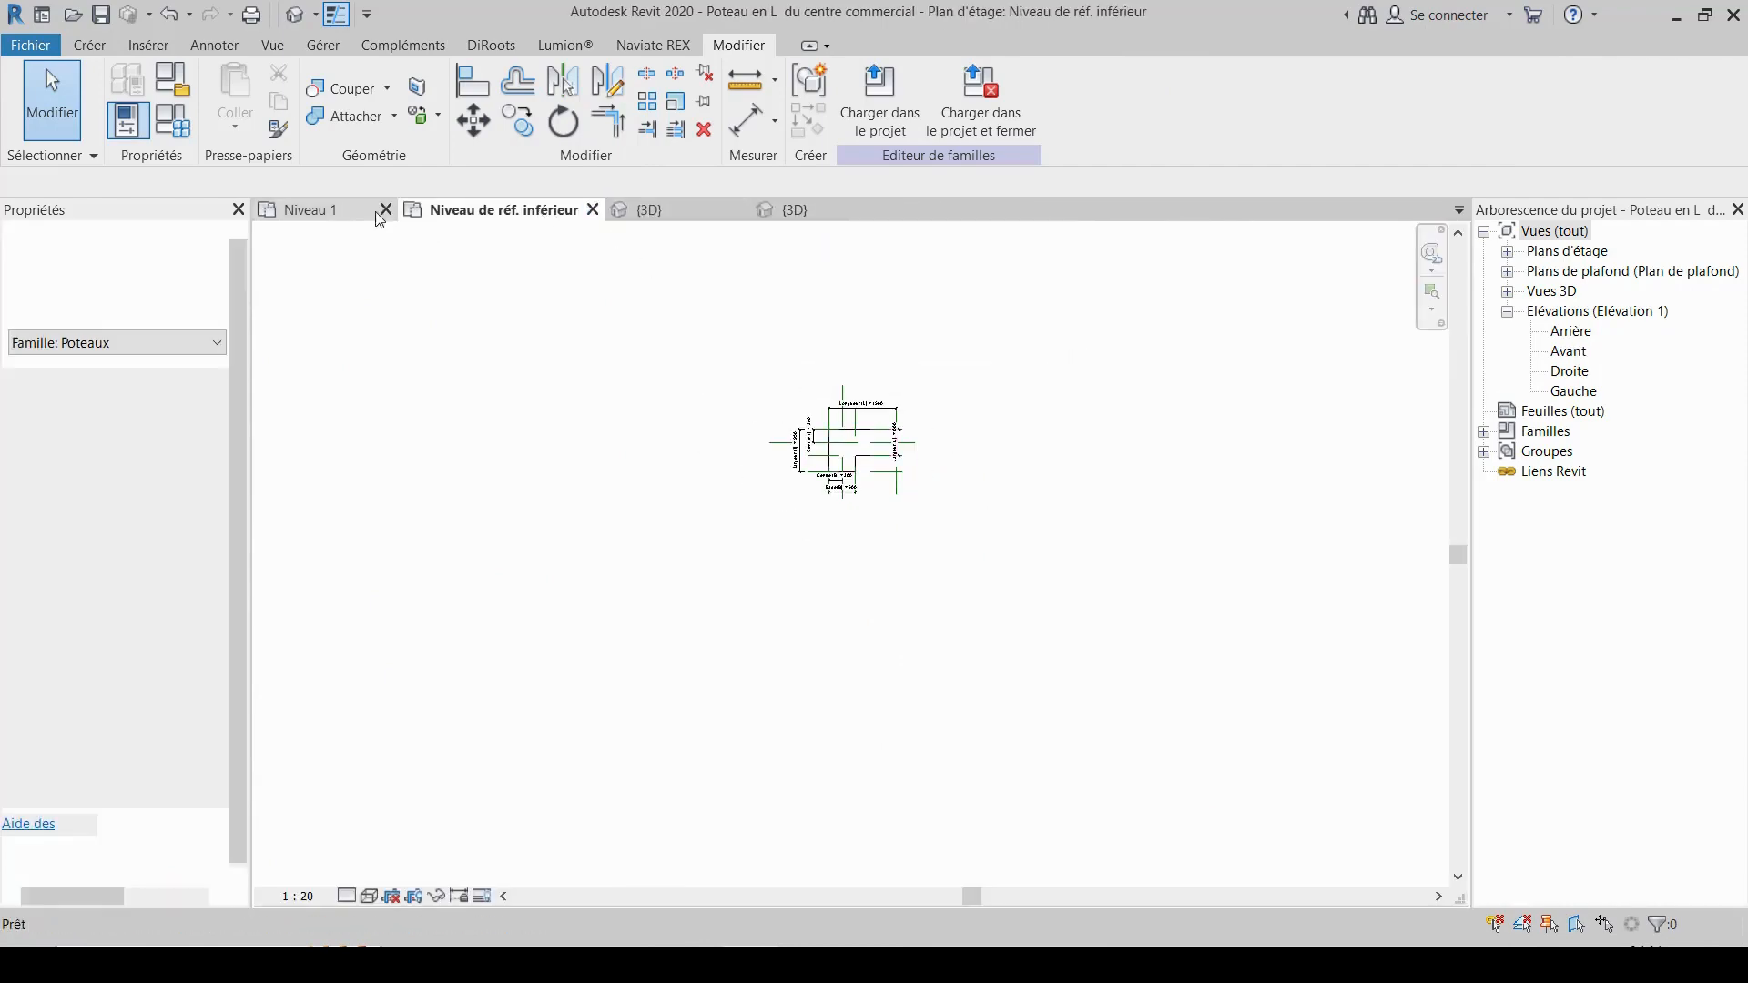
- Place a Poteau P1 column with Hauteur up to Niveau 2 at the centre of the dark P3 square
scroll(855, 510, down, 2)
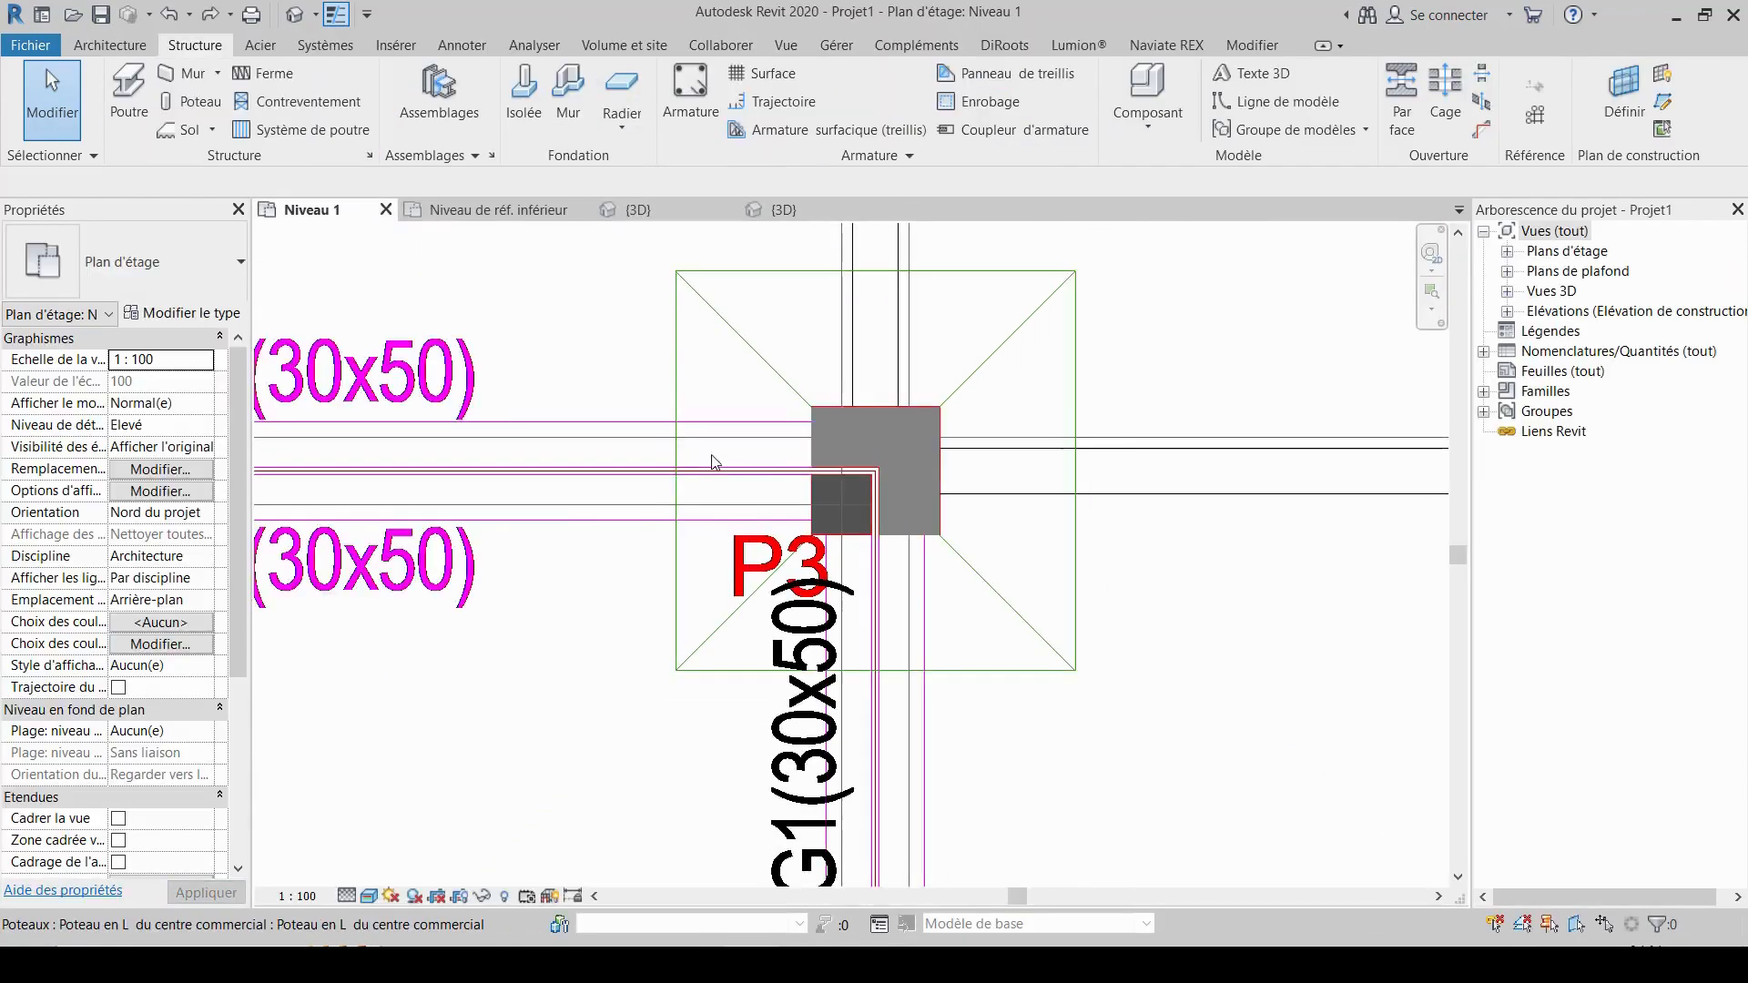
middle_drag(715, 463, 548, 415)
click(195, 102)
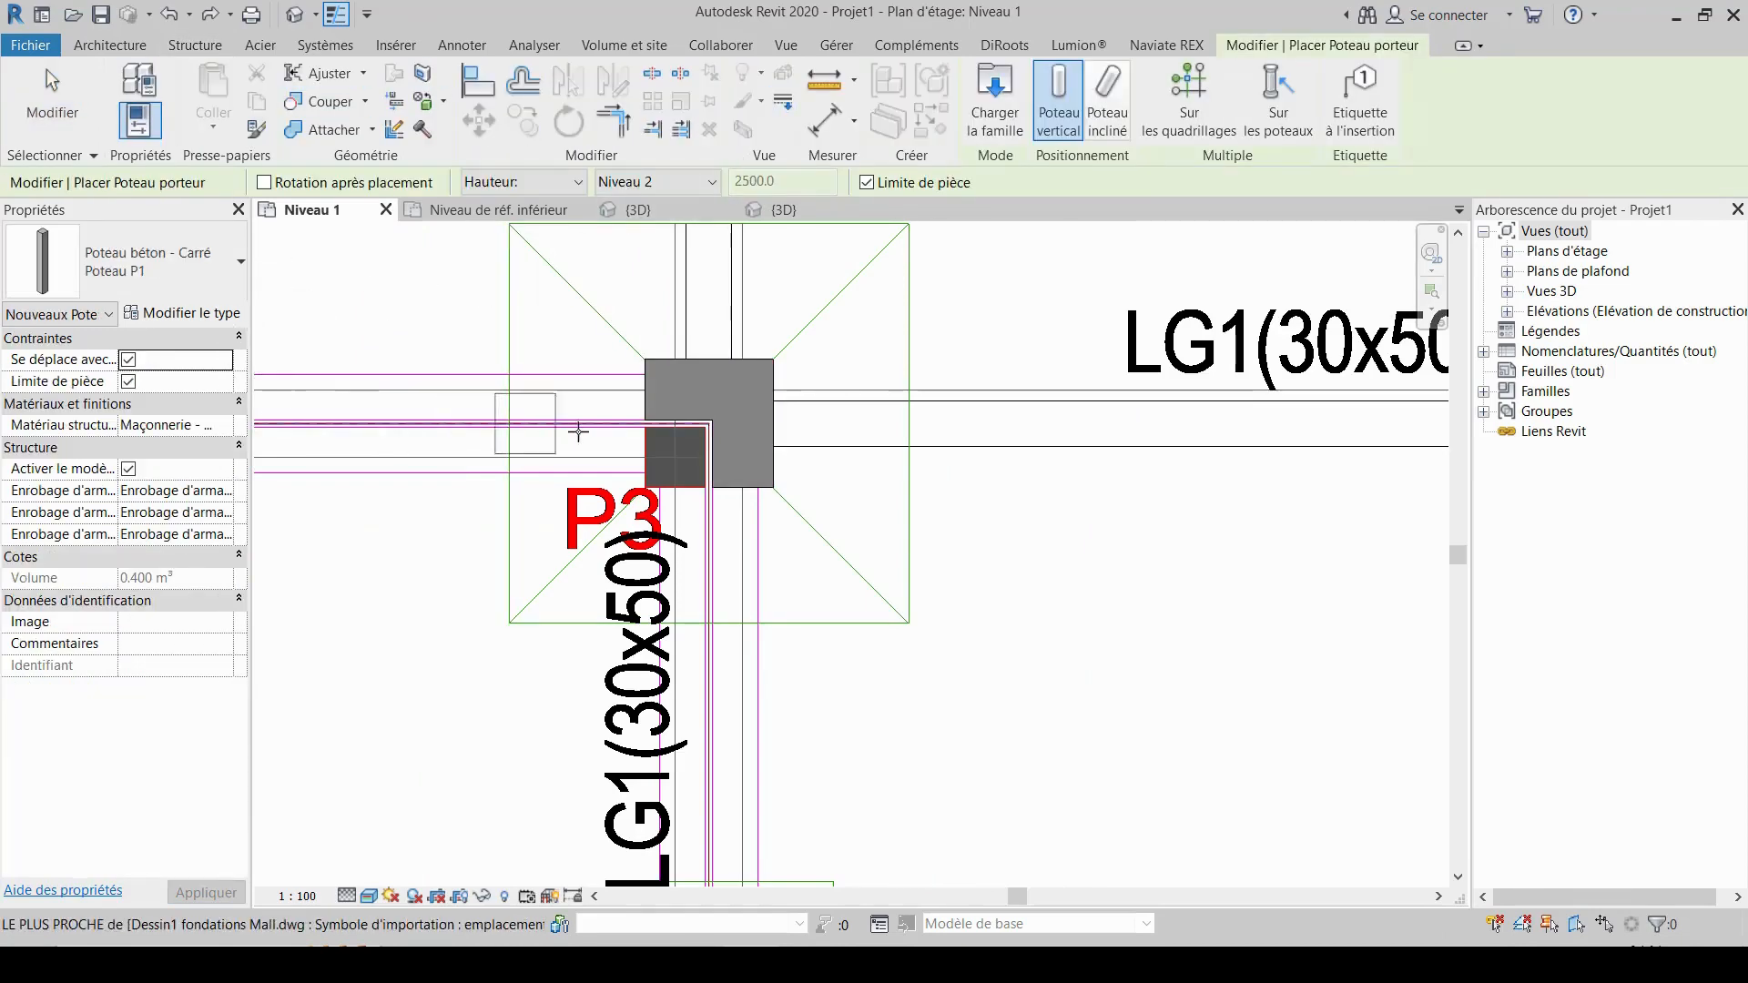
scroll(582, 435, up, 3)
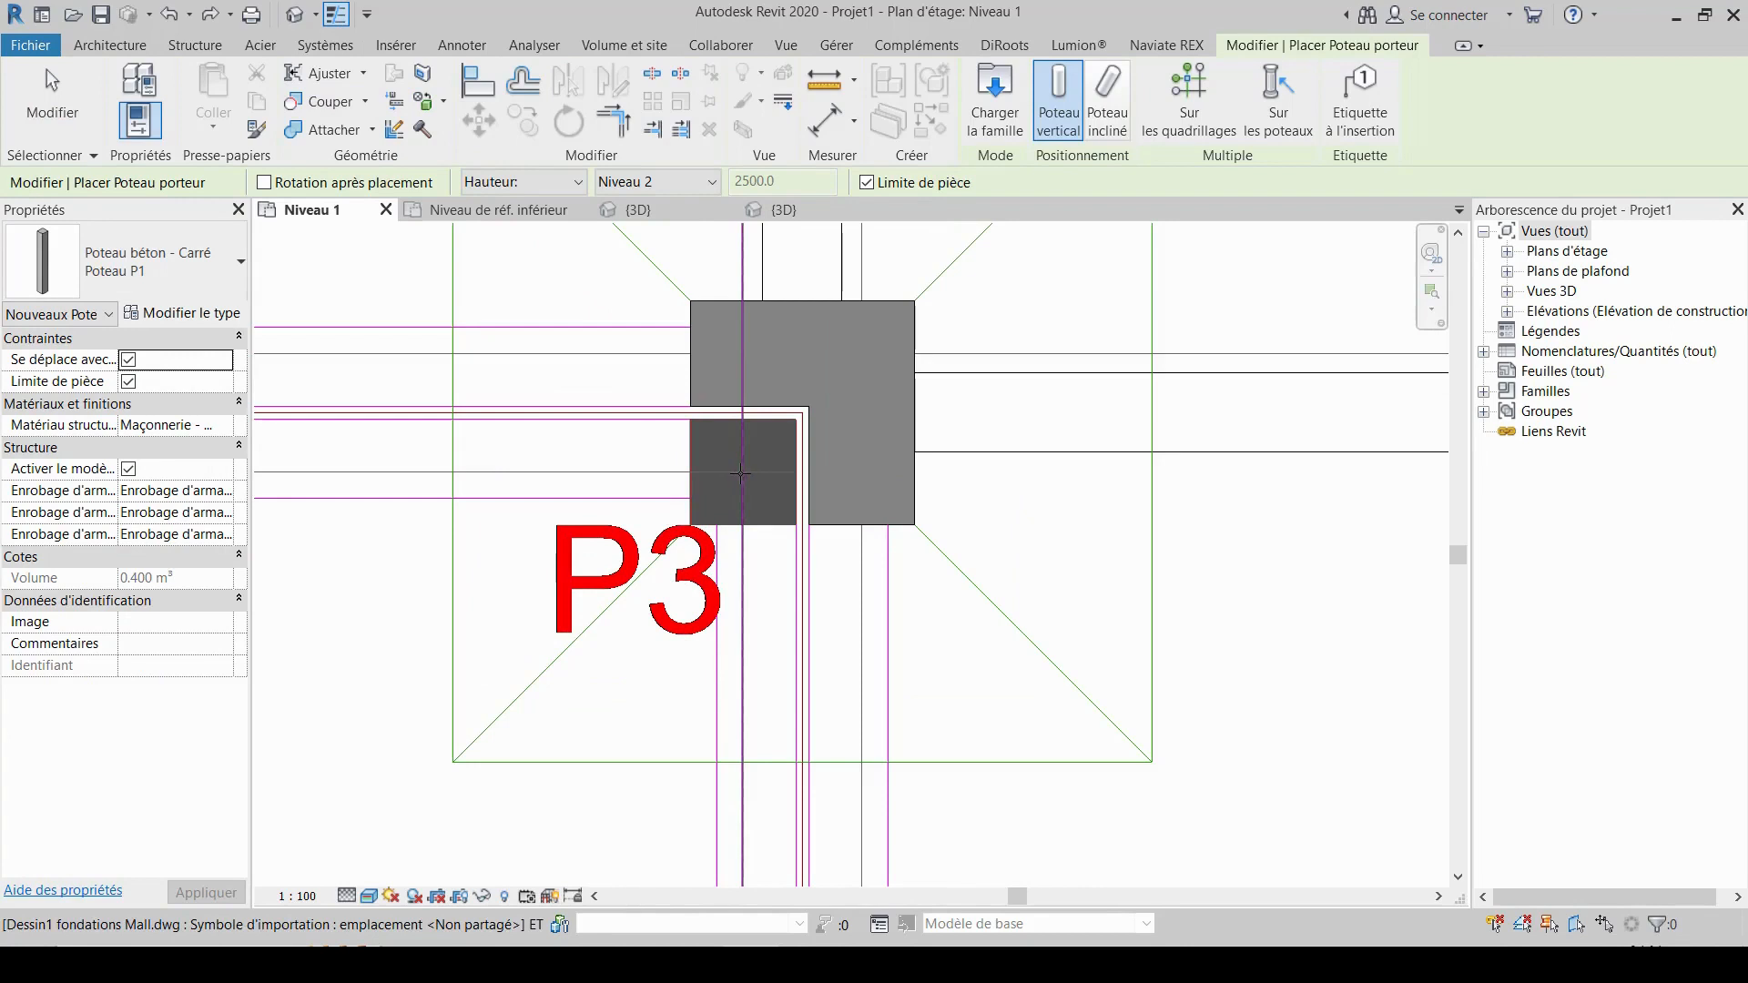
click(740, 472)
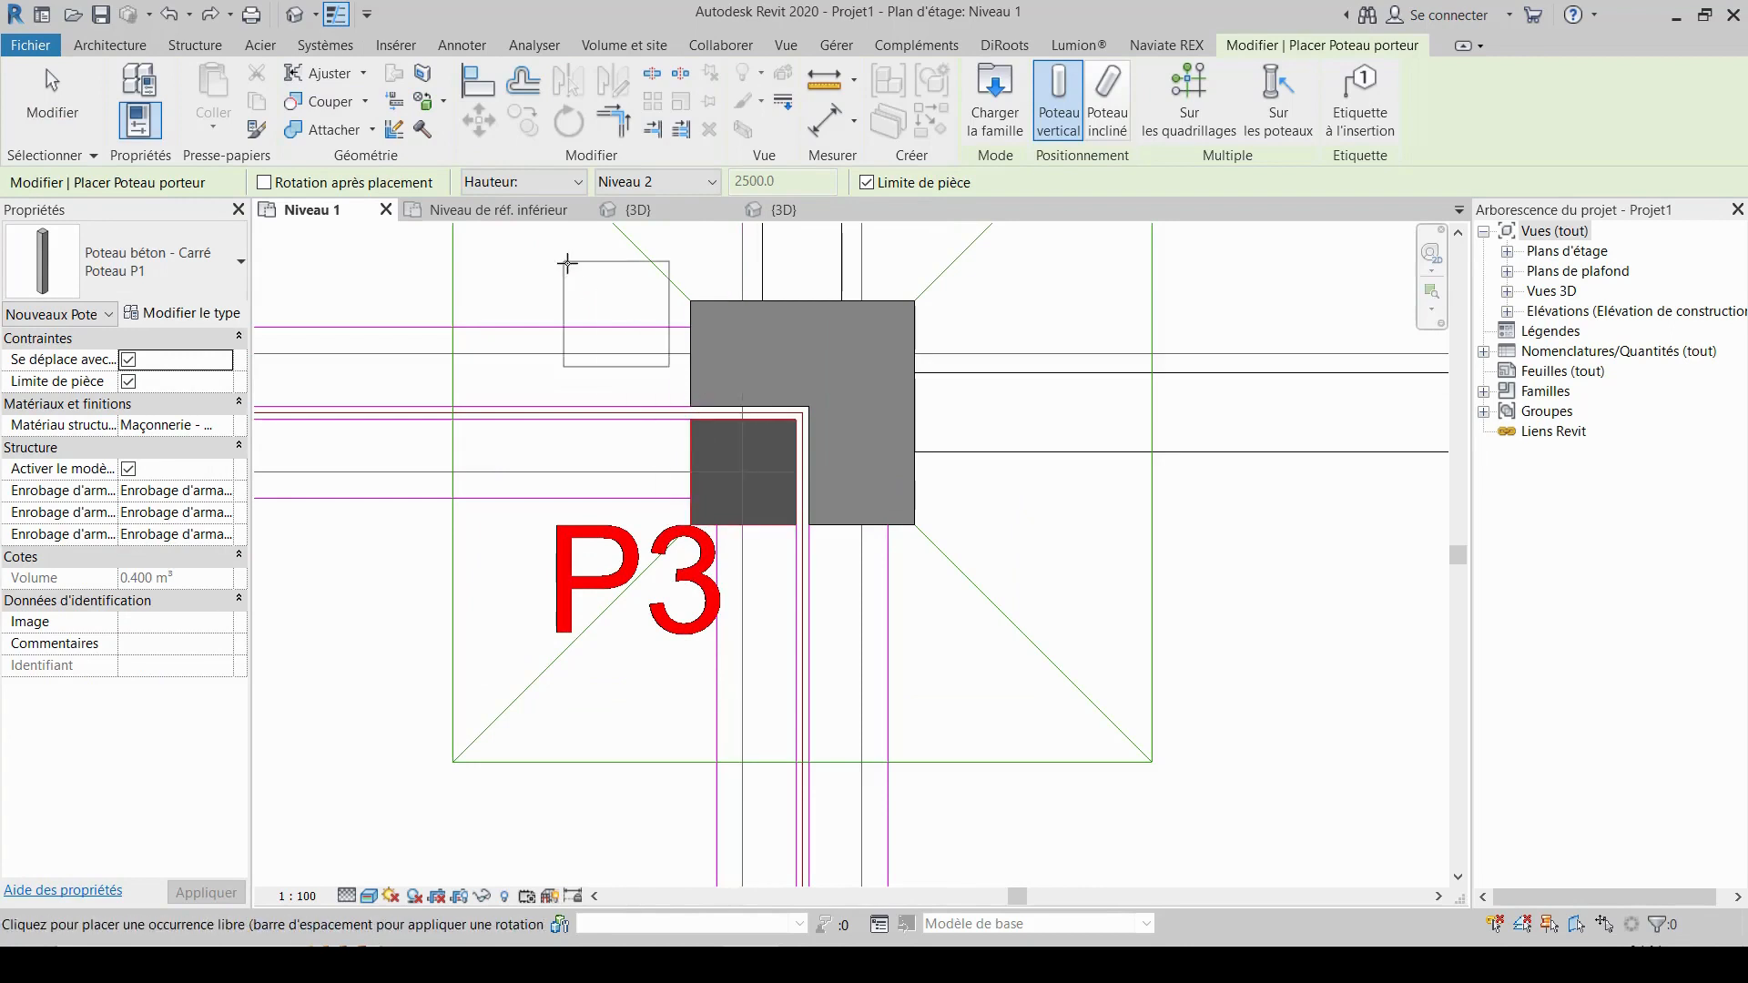
- Try to limit the height of the Poteau P1 column being placed to Niveau 1
click(607, 184)
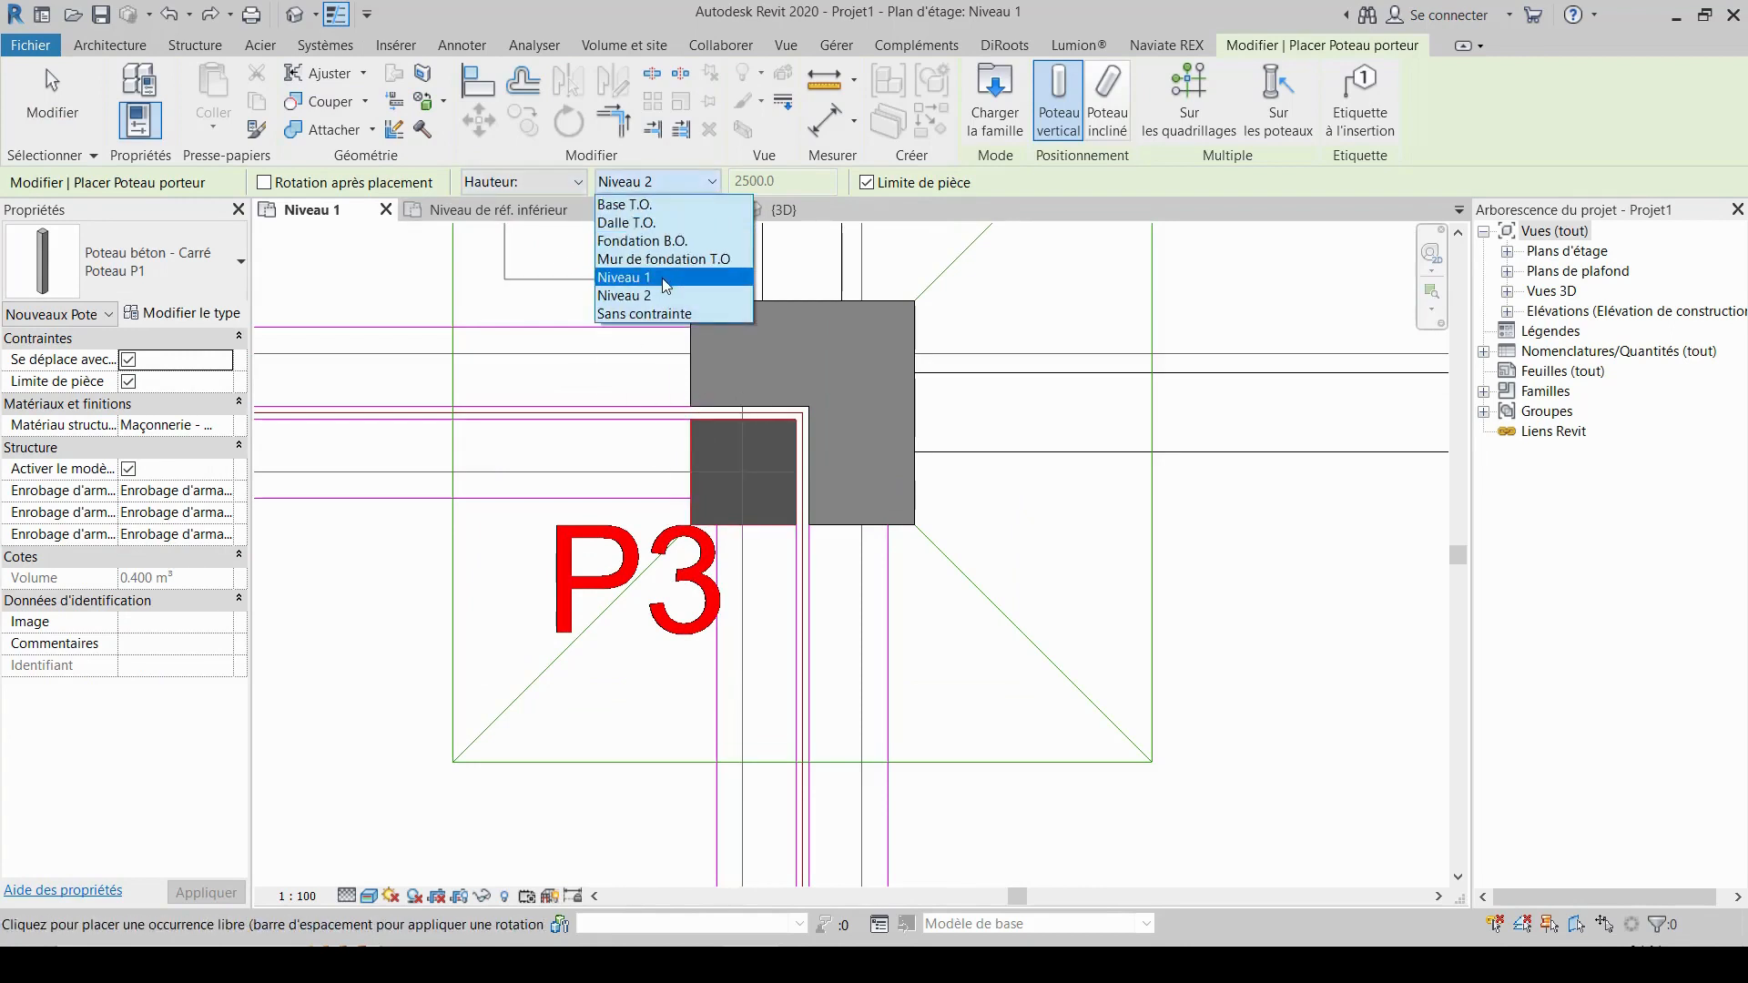
click(666, 278)
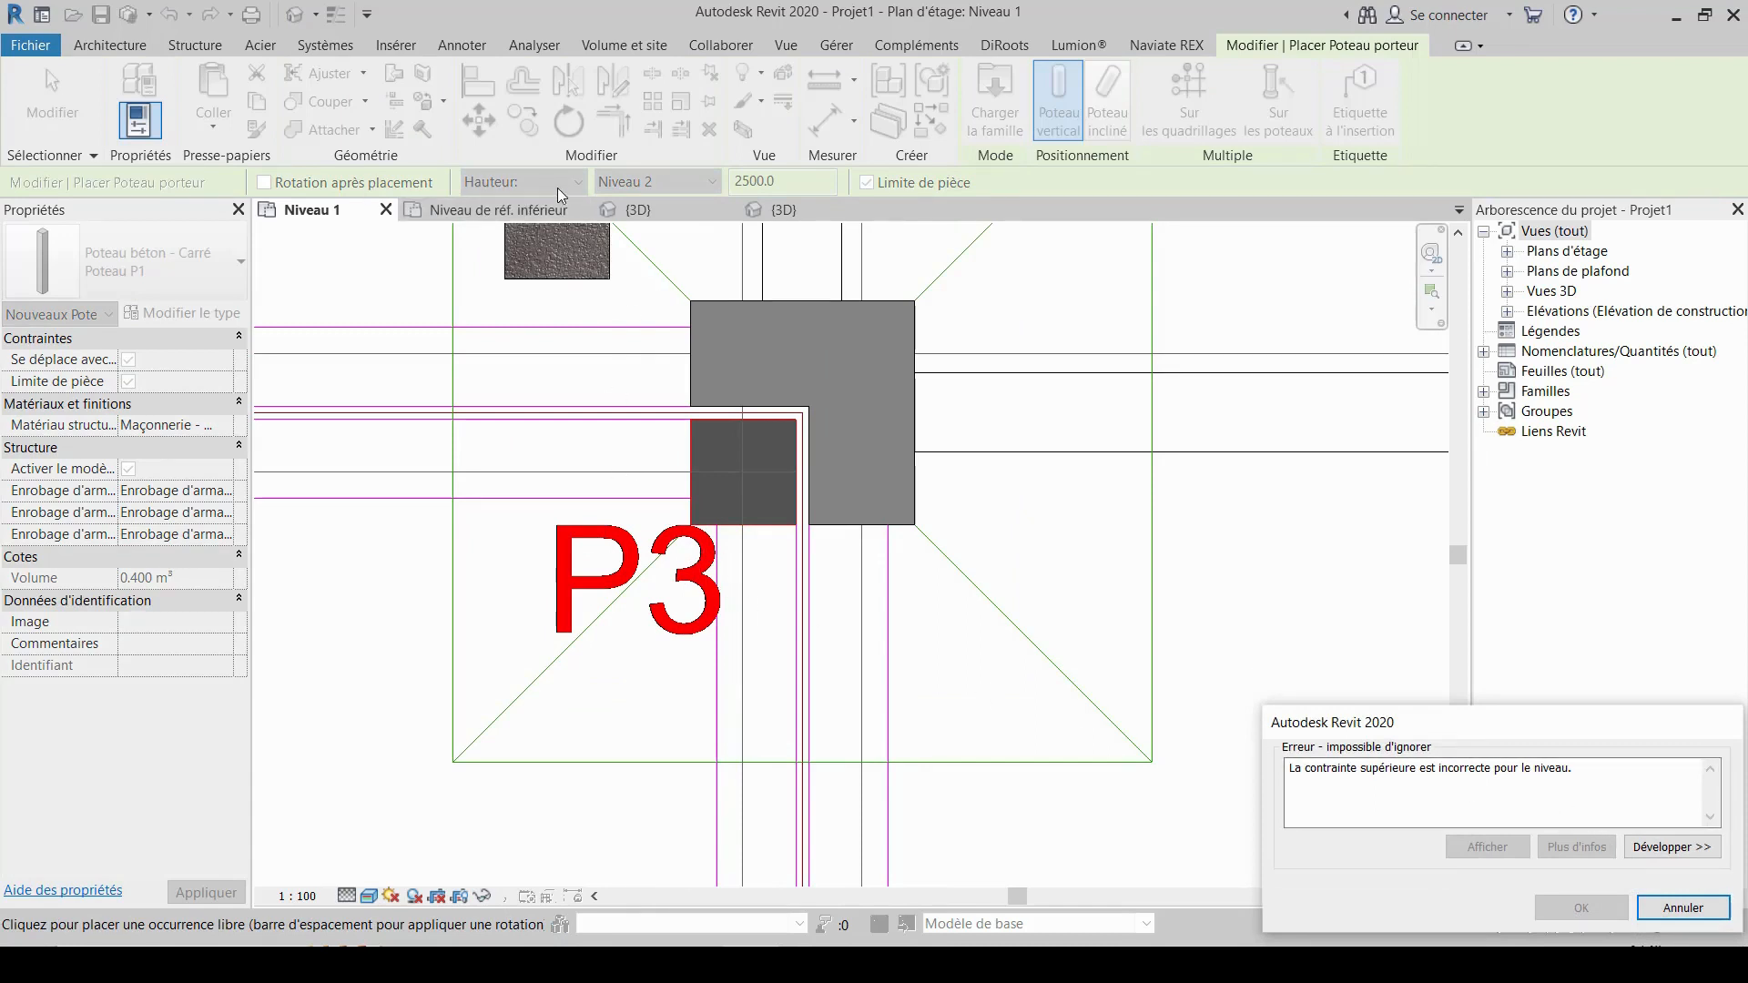
click(1683, 907)
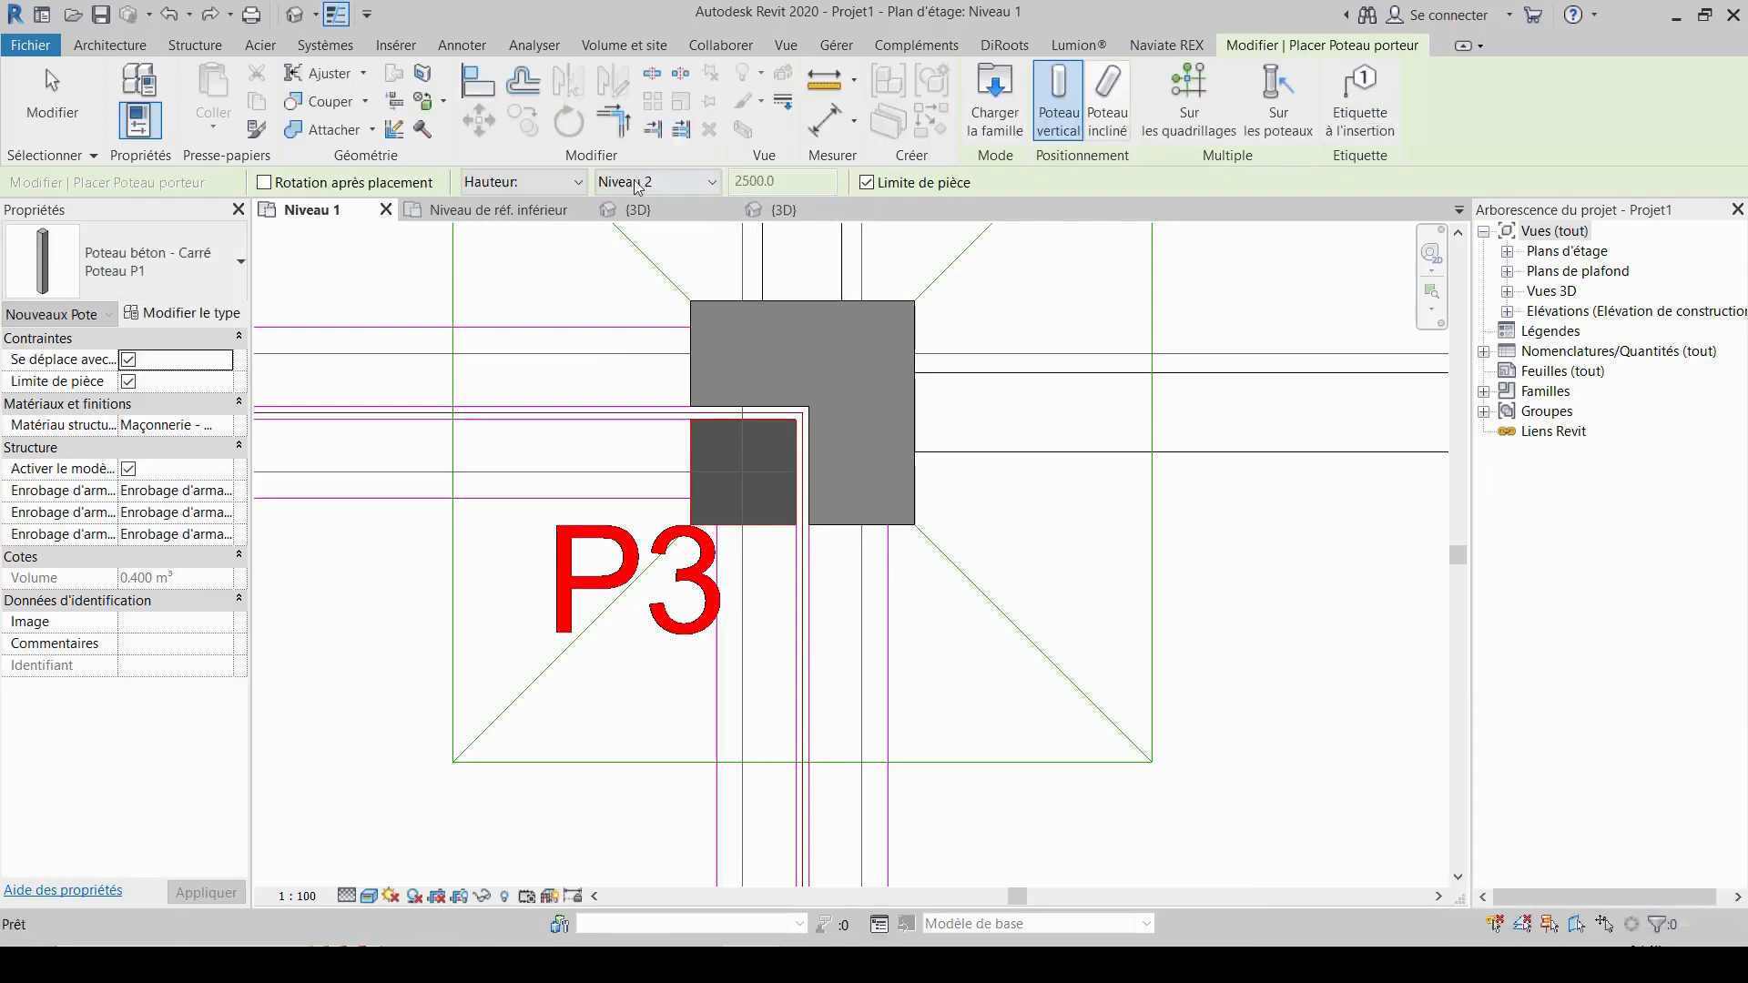
- Place a Poteau P1 column at the centre of the dark P3 square with Hauteur set to Sans contrainte and 2500
click(523, 181)
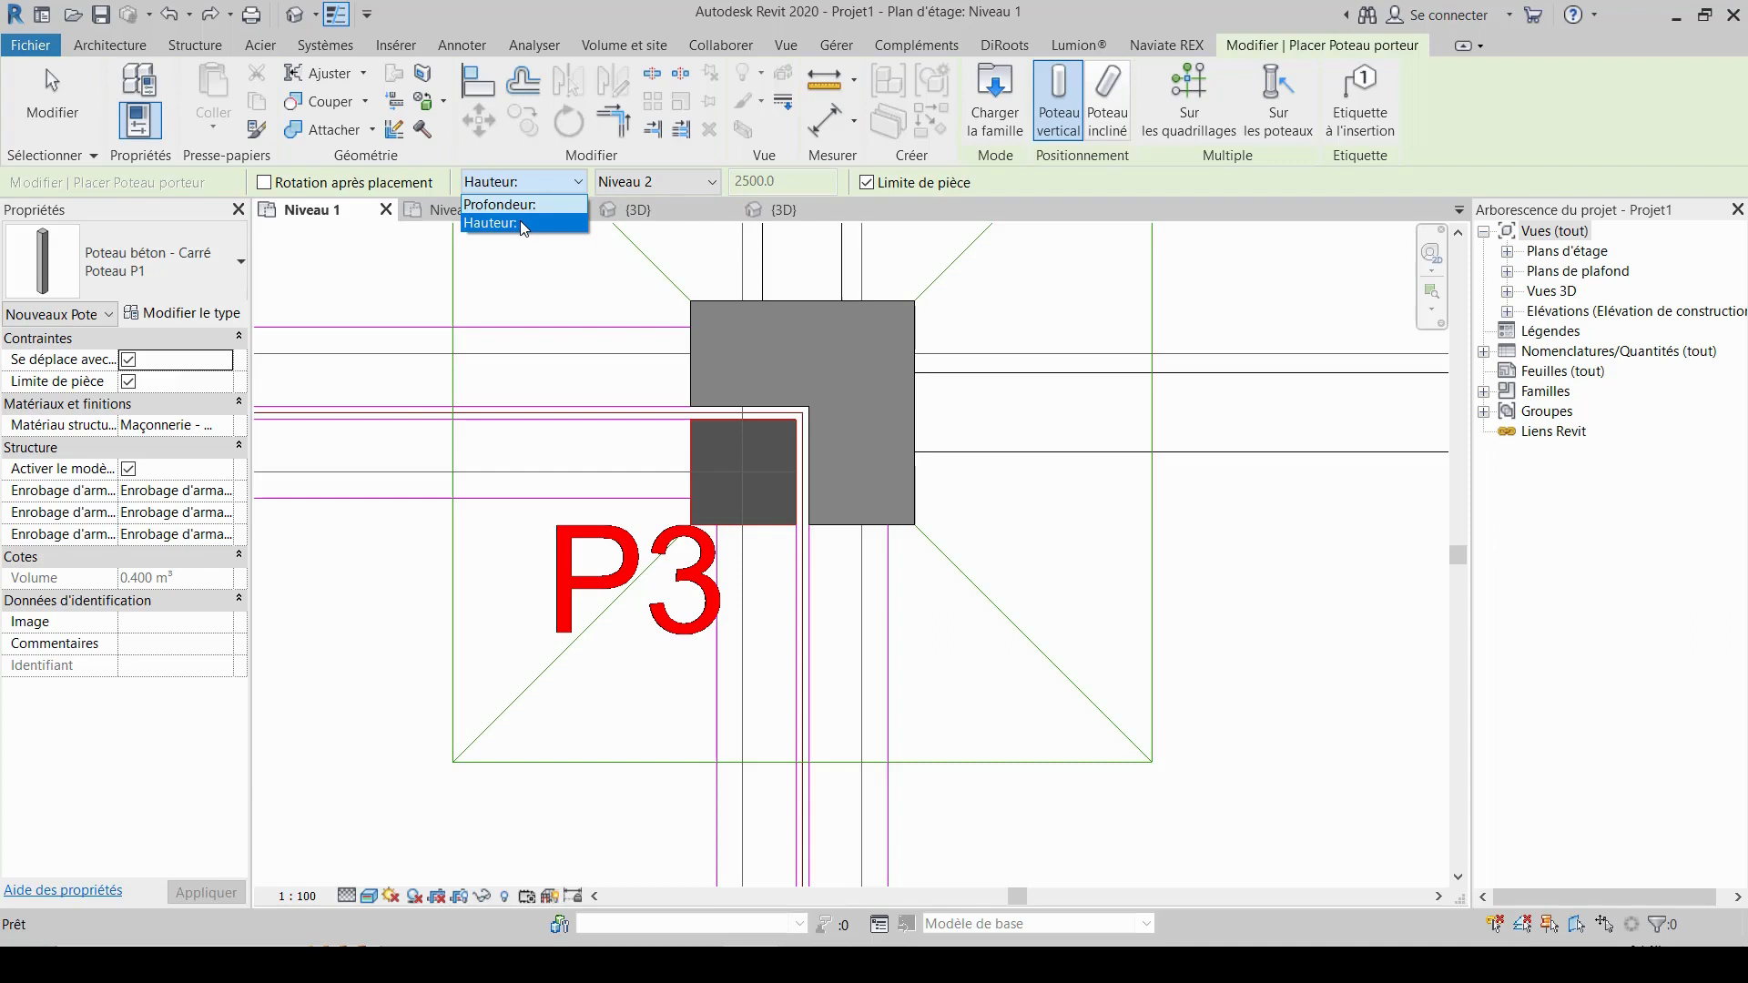
click(523, 223)
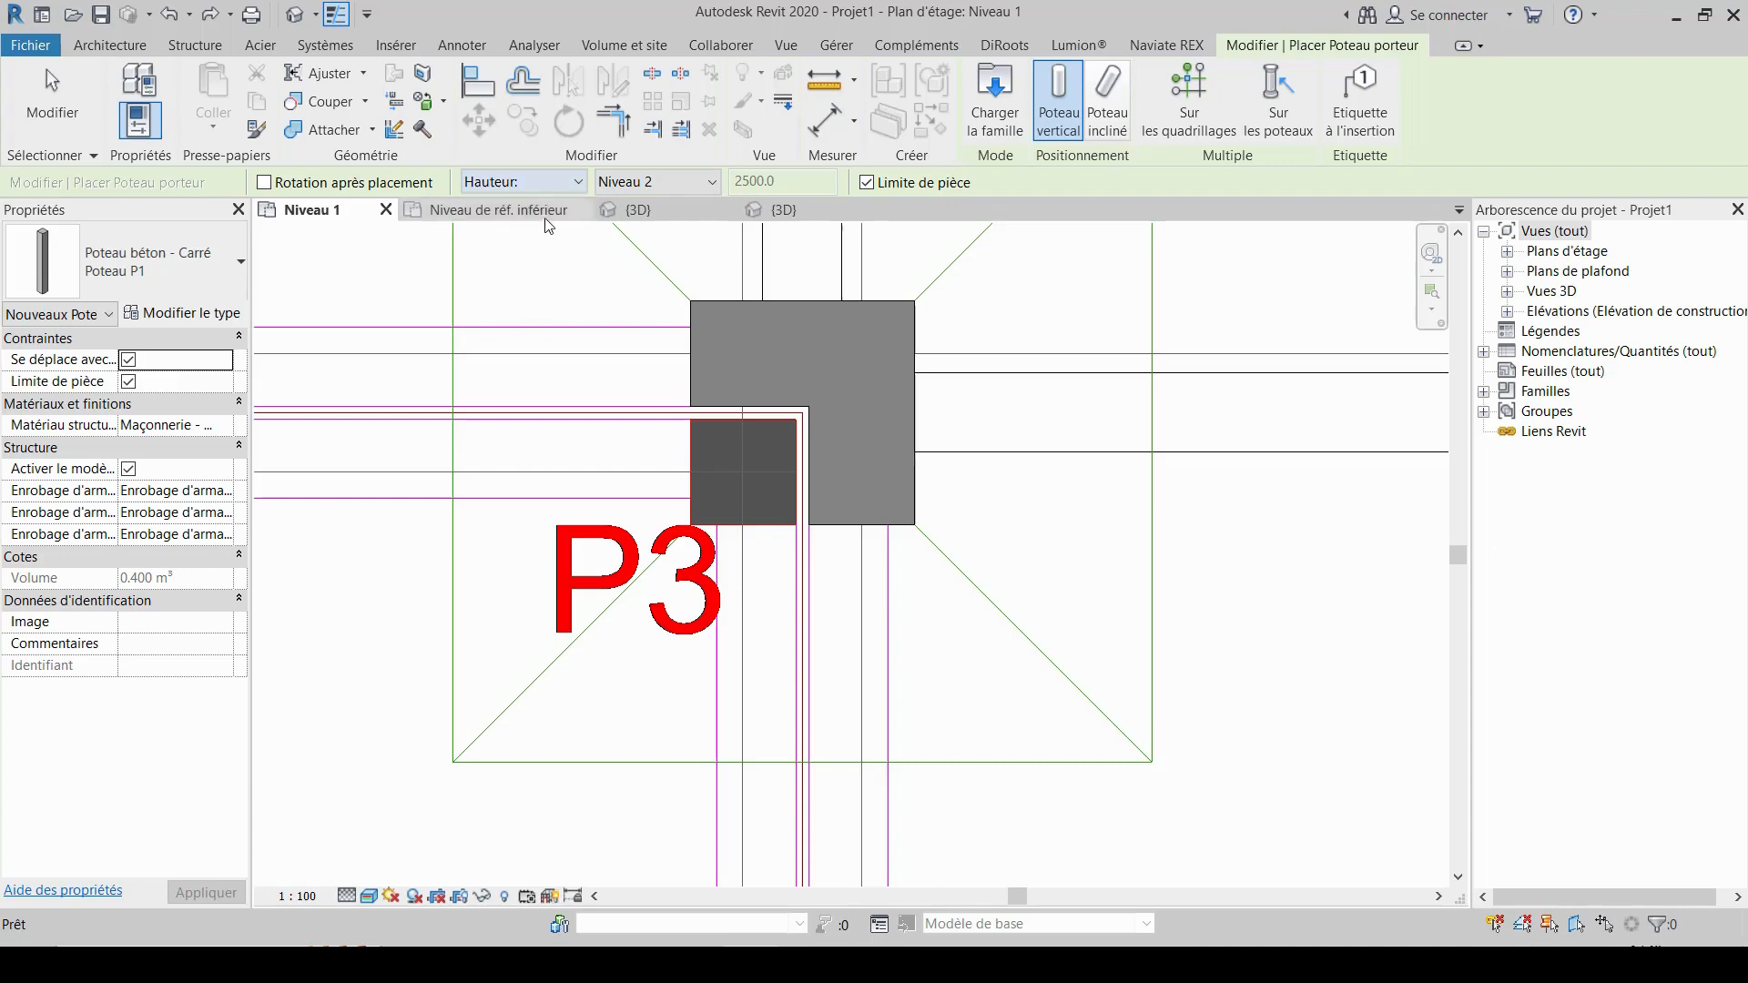
click(703, 183)
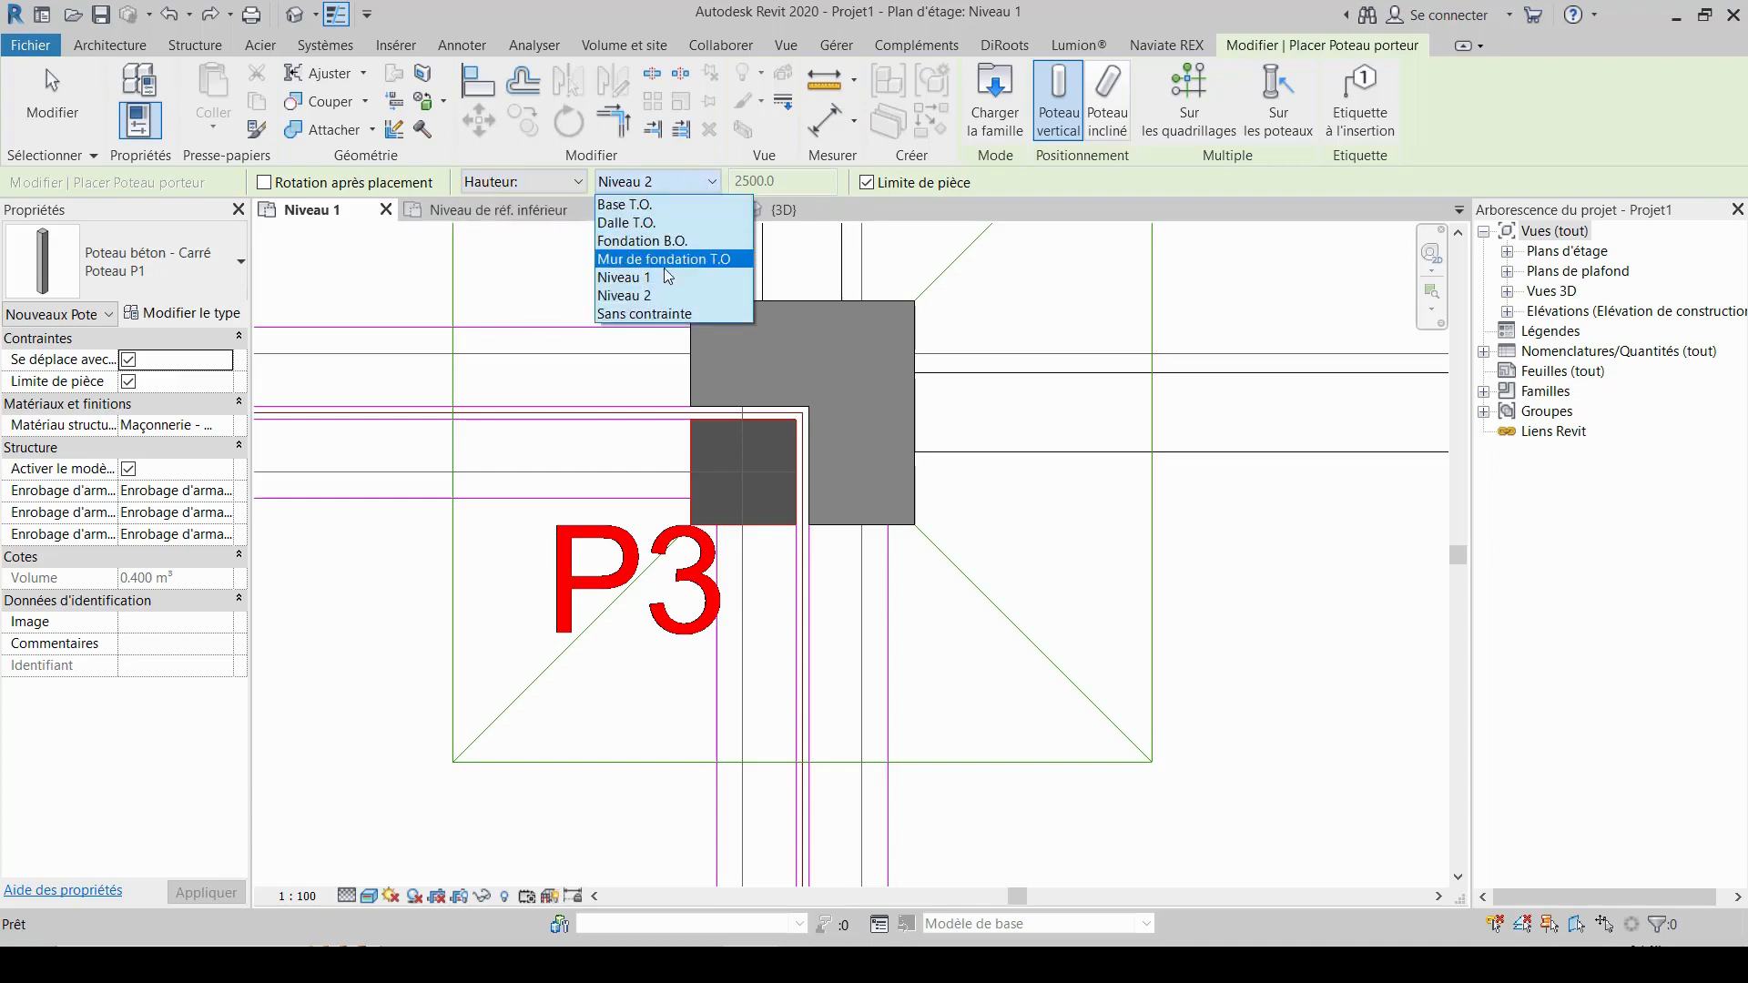
click(674, 314)
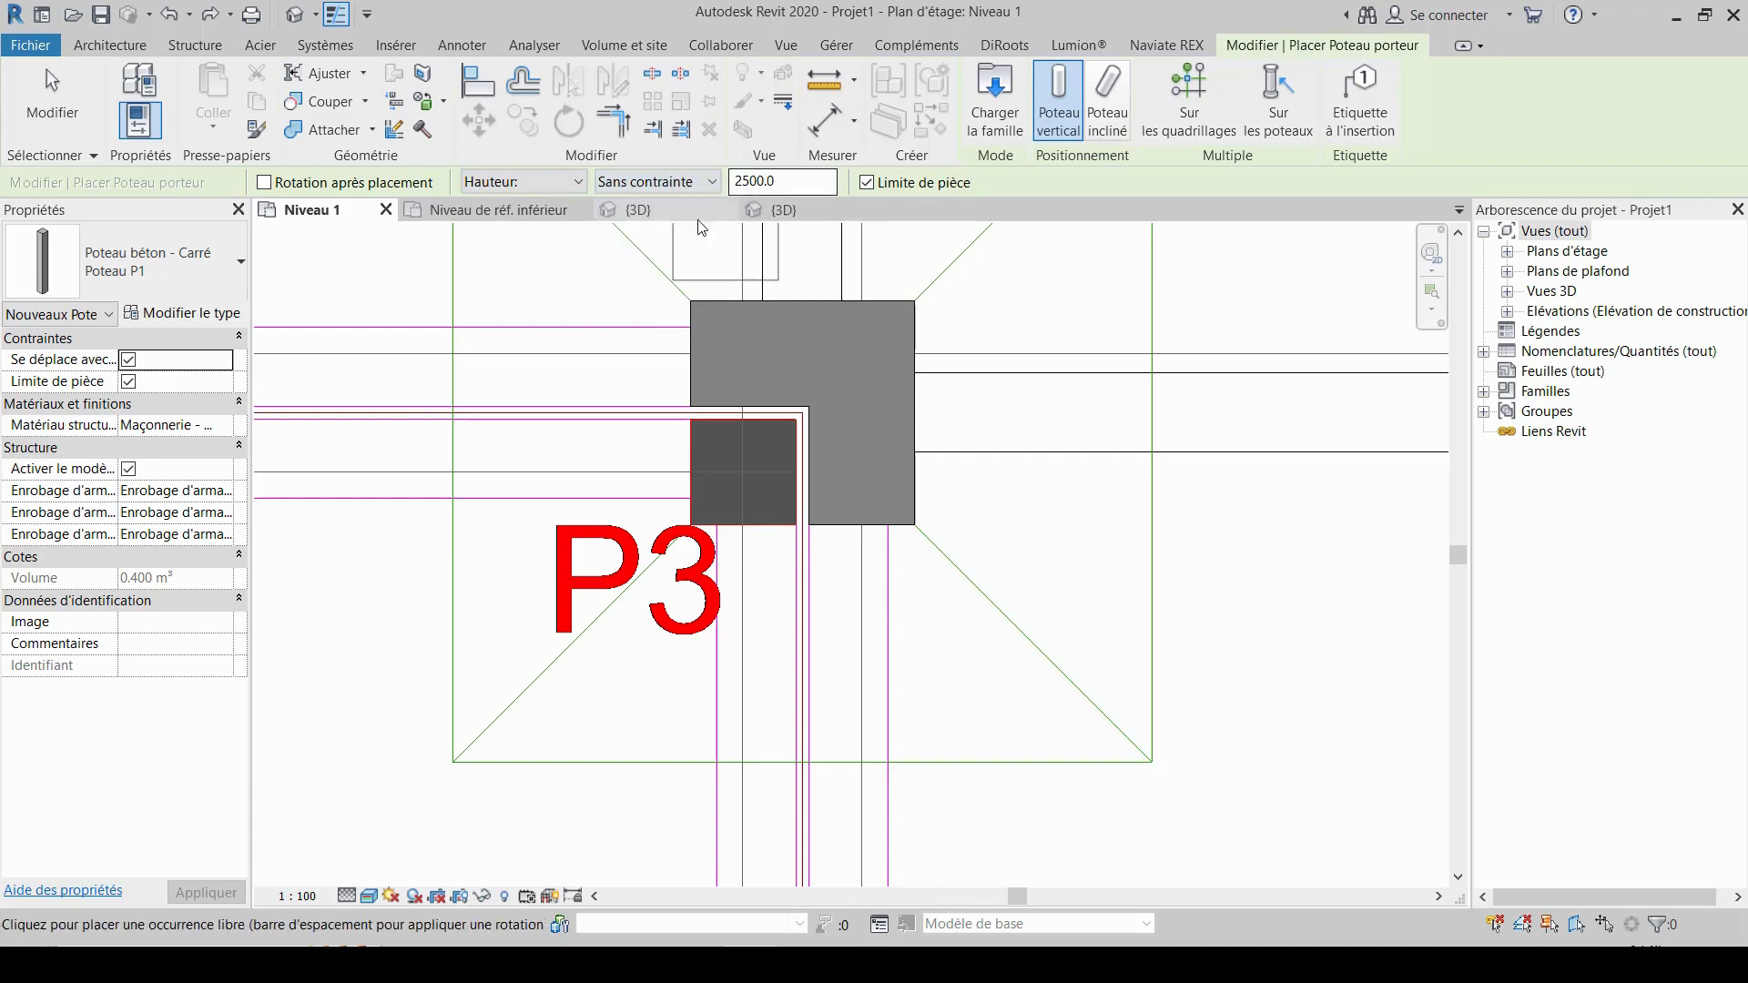
click(742, 470)
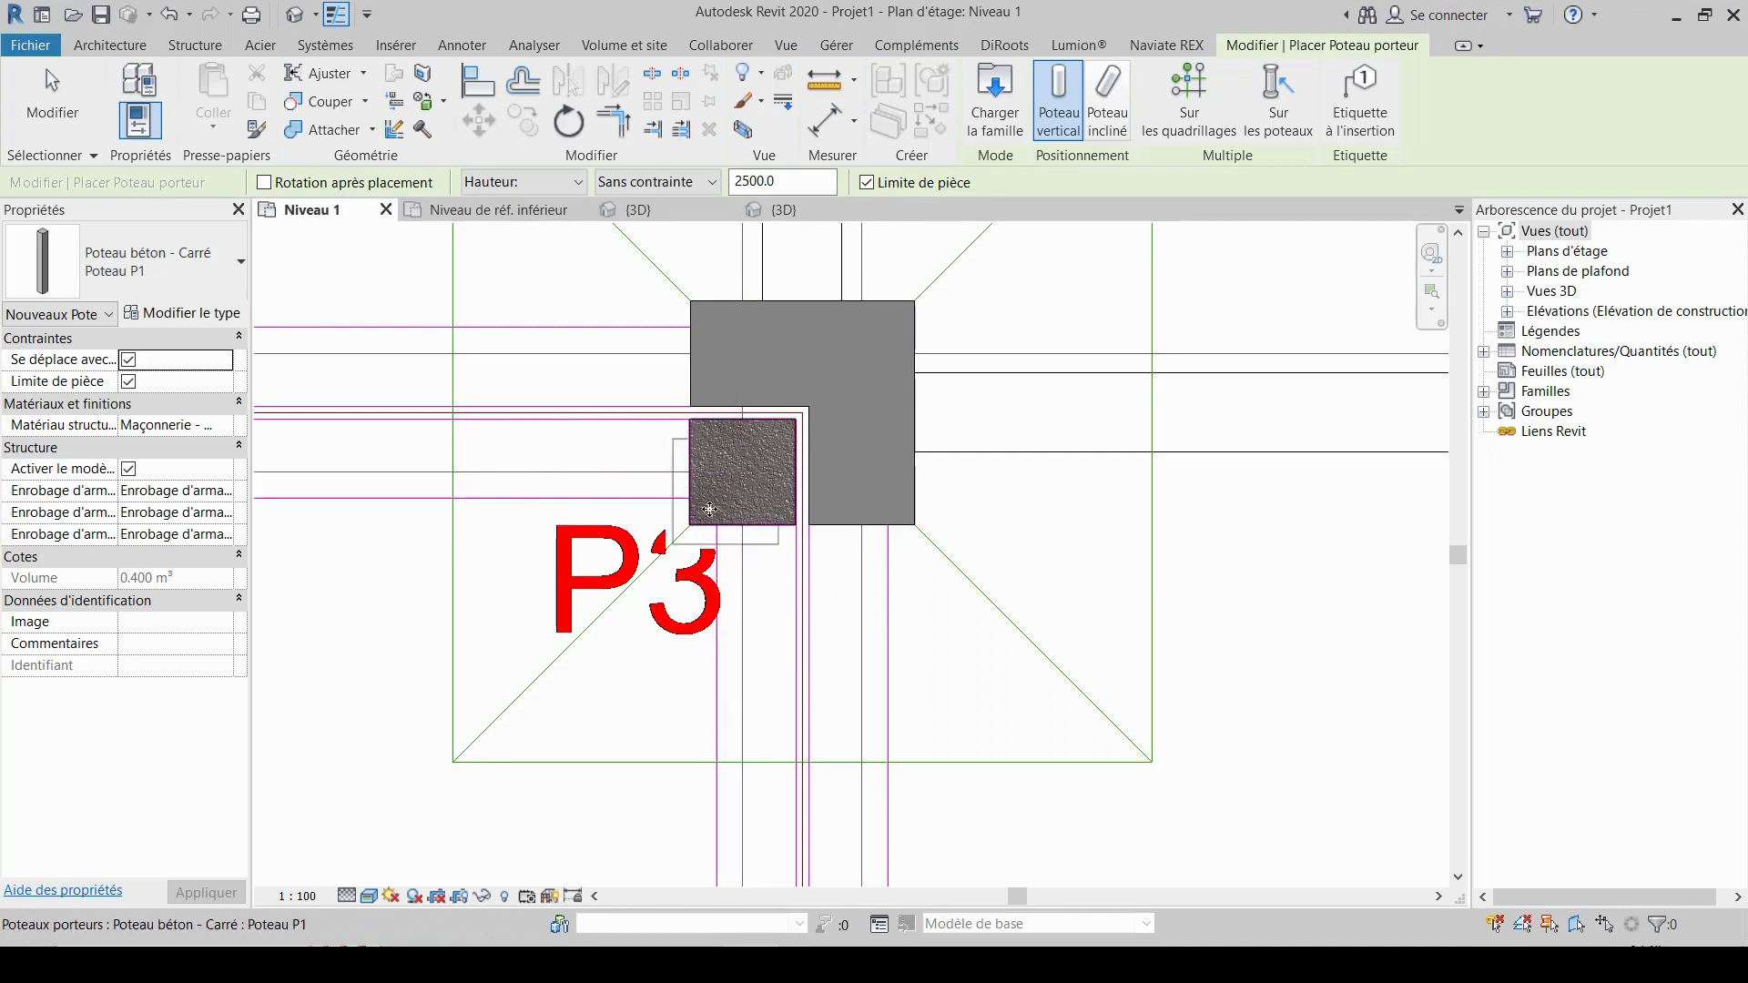
scroll(743, 474, up, 3)
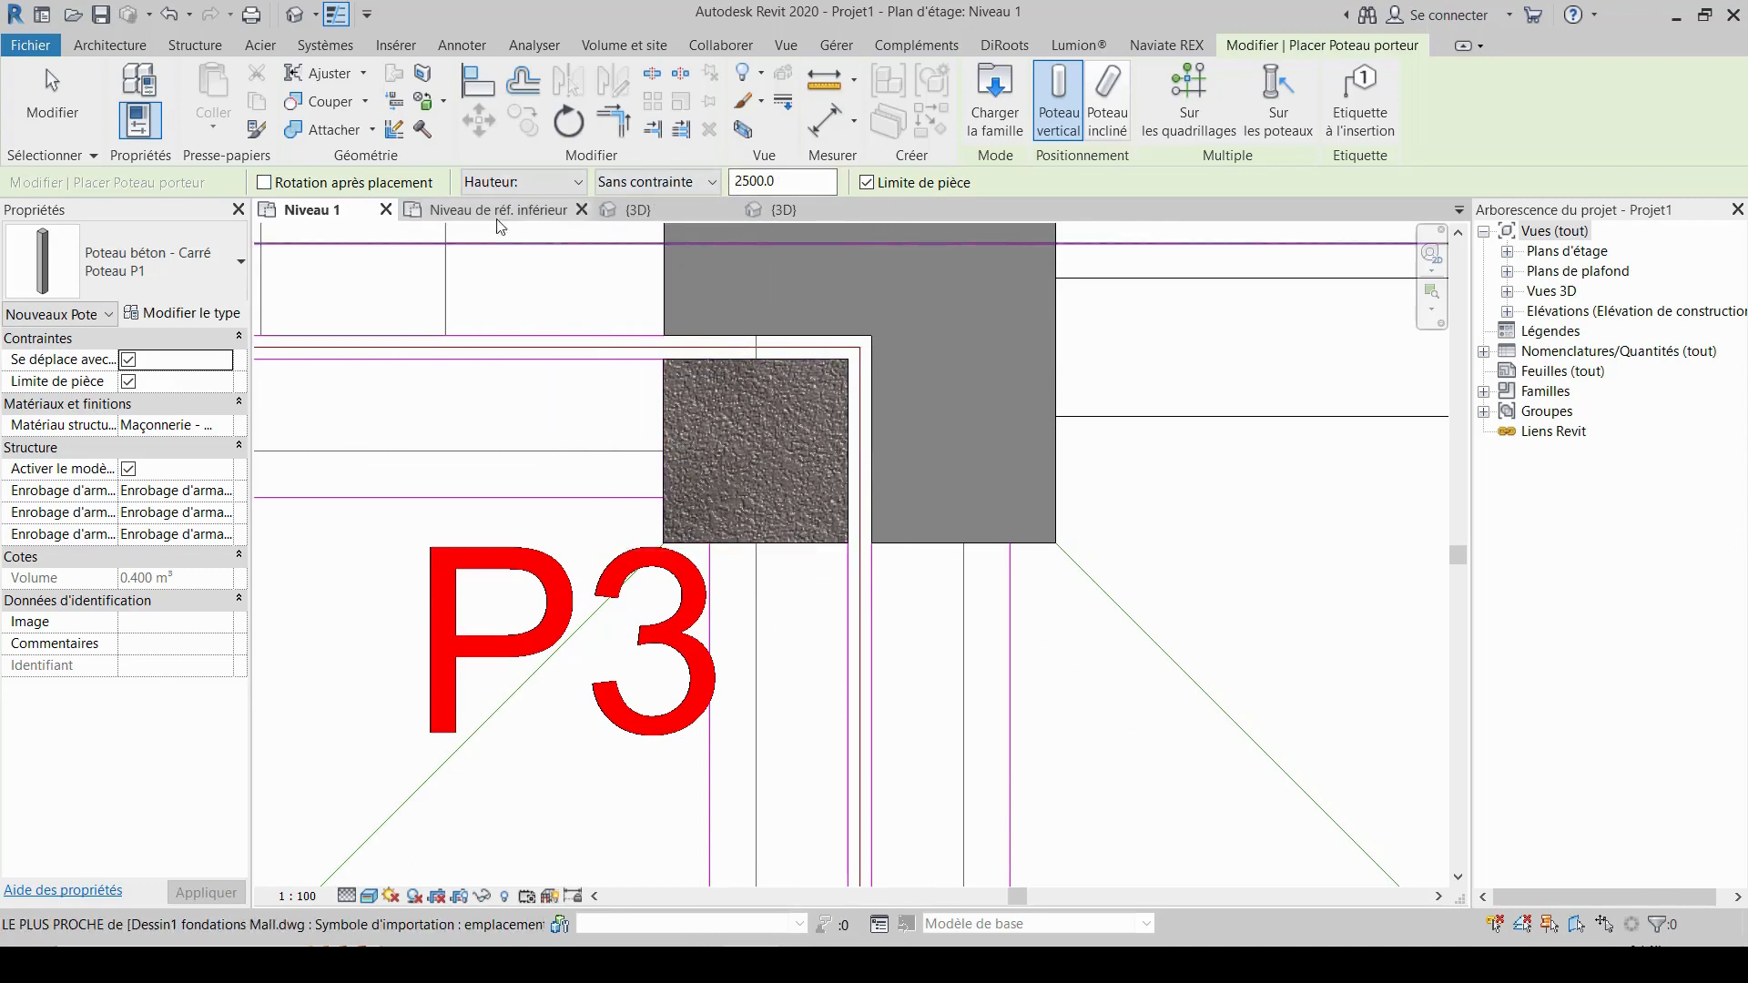
- In the project's 3D view, set the top offset of the short Poteau P1 column beside the L-shaped column to 4000
click(642, 210)
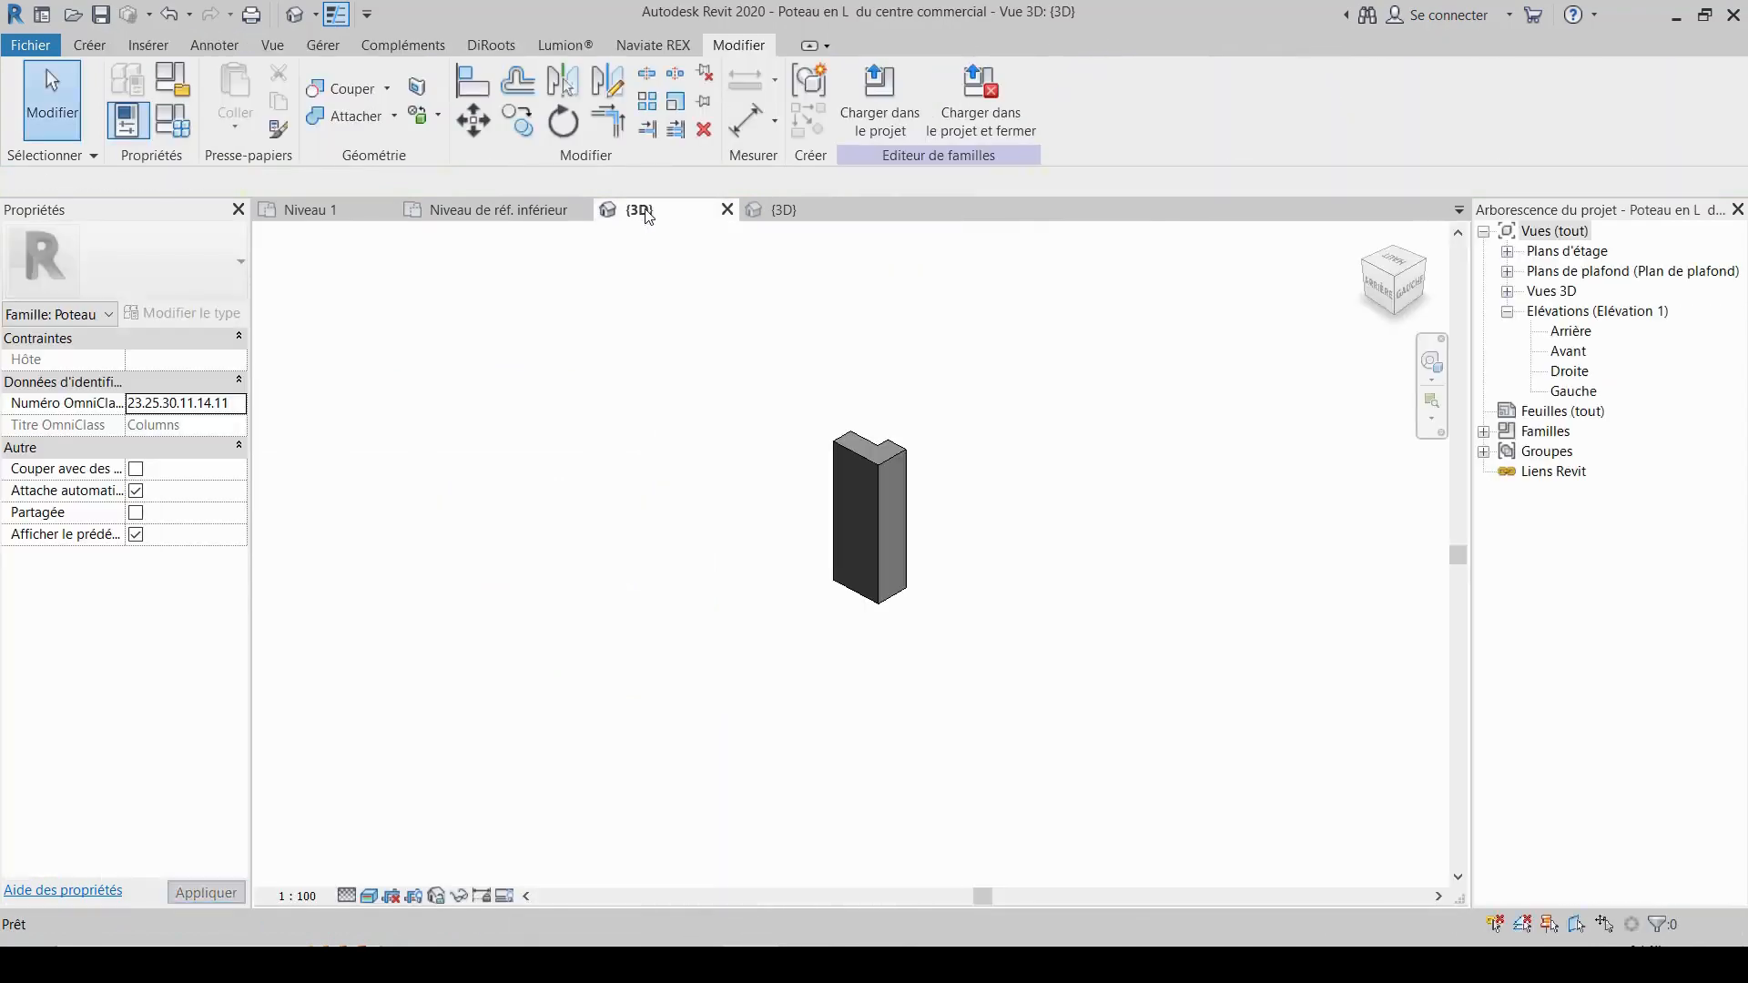
click(725, 210)
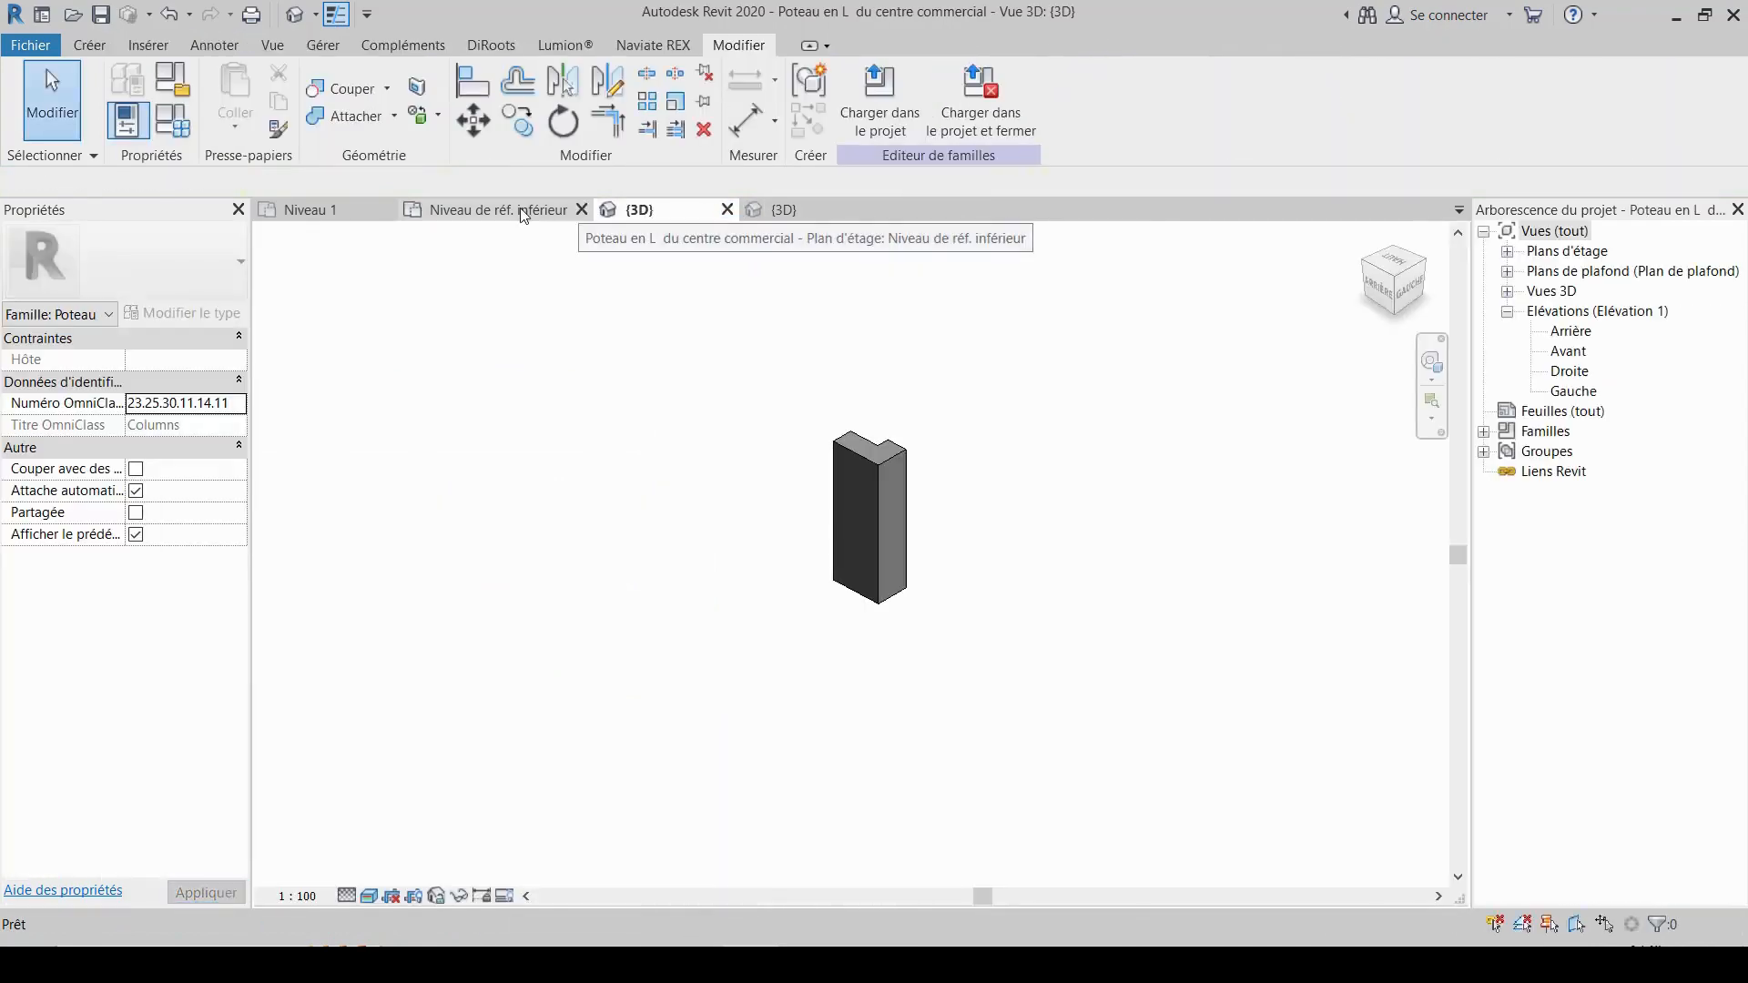
click(801, 210)
scroll(889, 554, down, 2)
shift+middle_drag(890, 554, 1103, 478)
scroll(963, 397, up, 3)
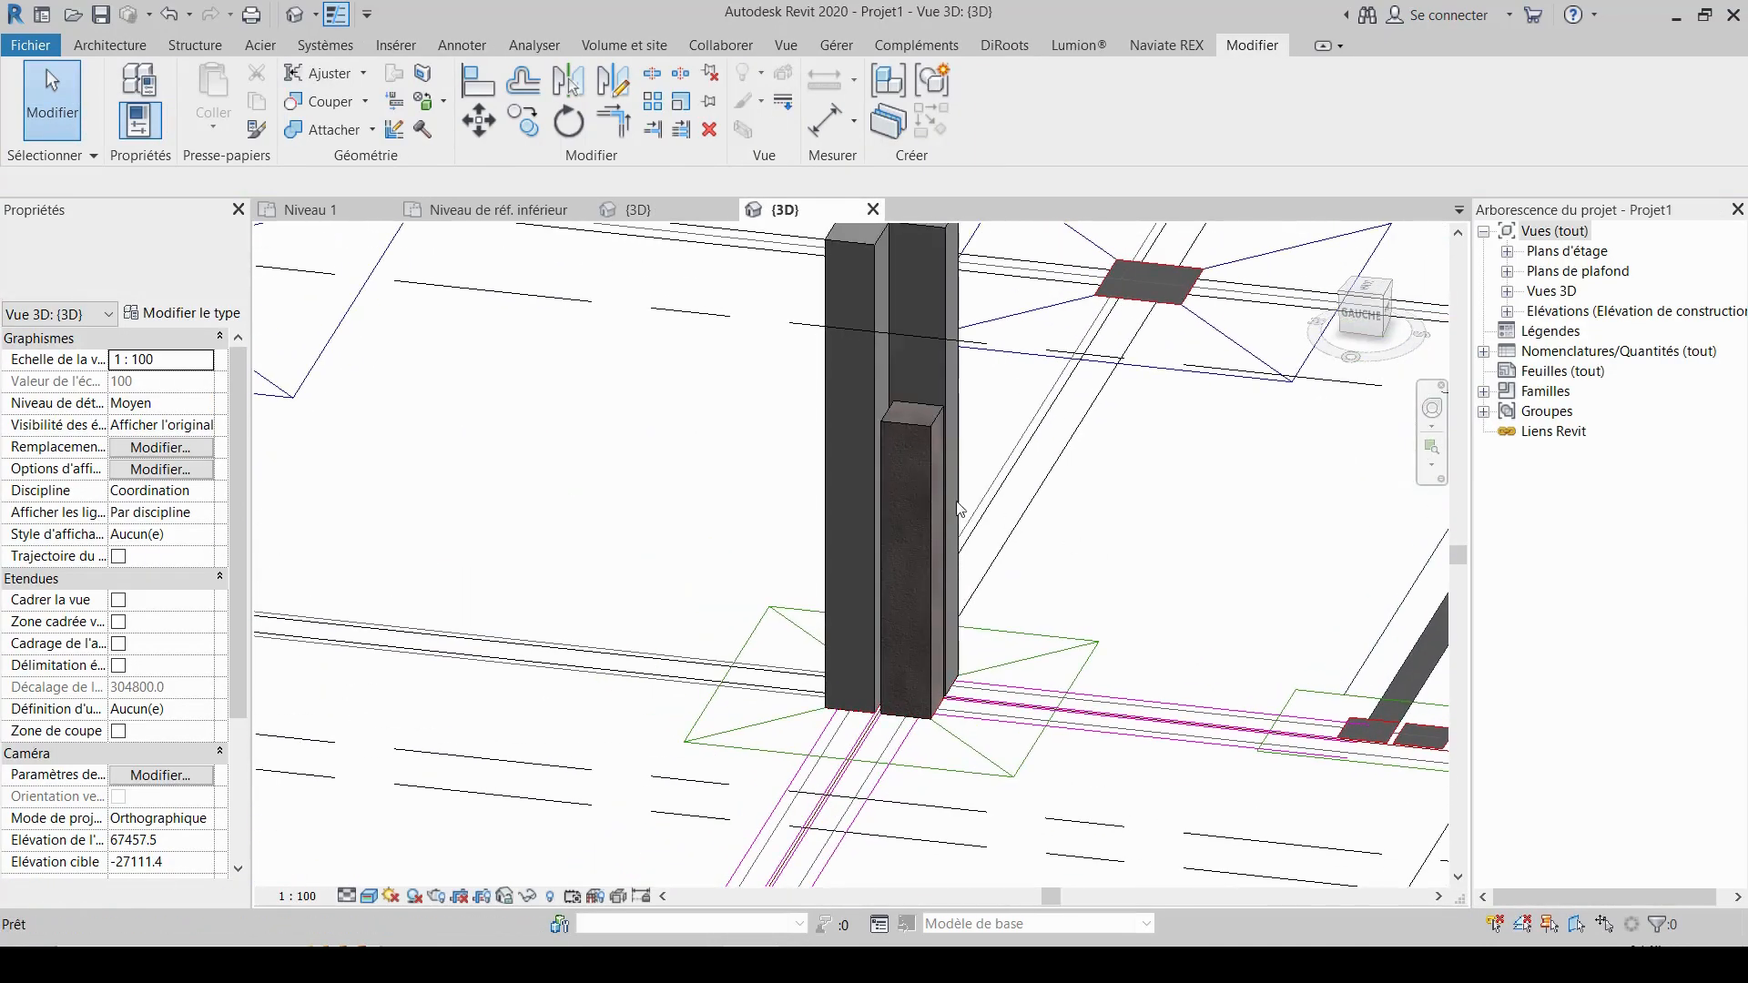
click(918, 422)
scroll(918, 423, down, 1)
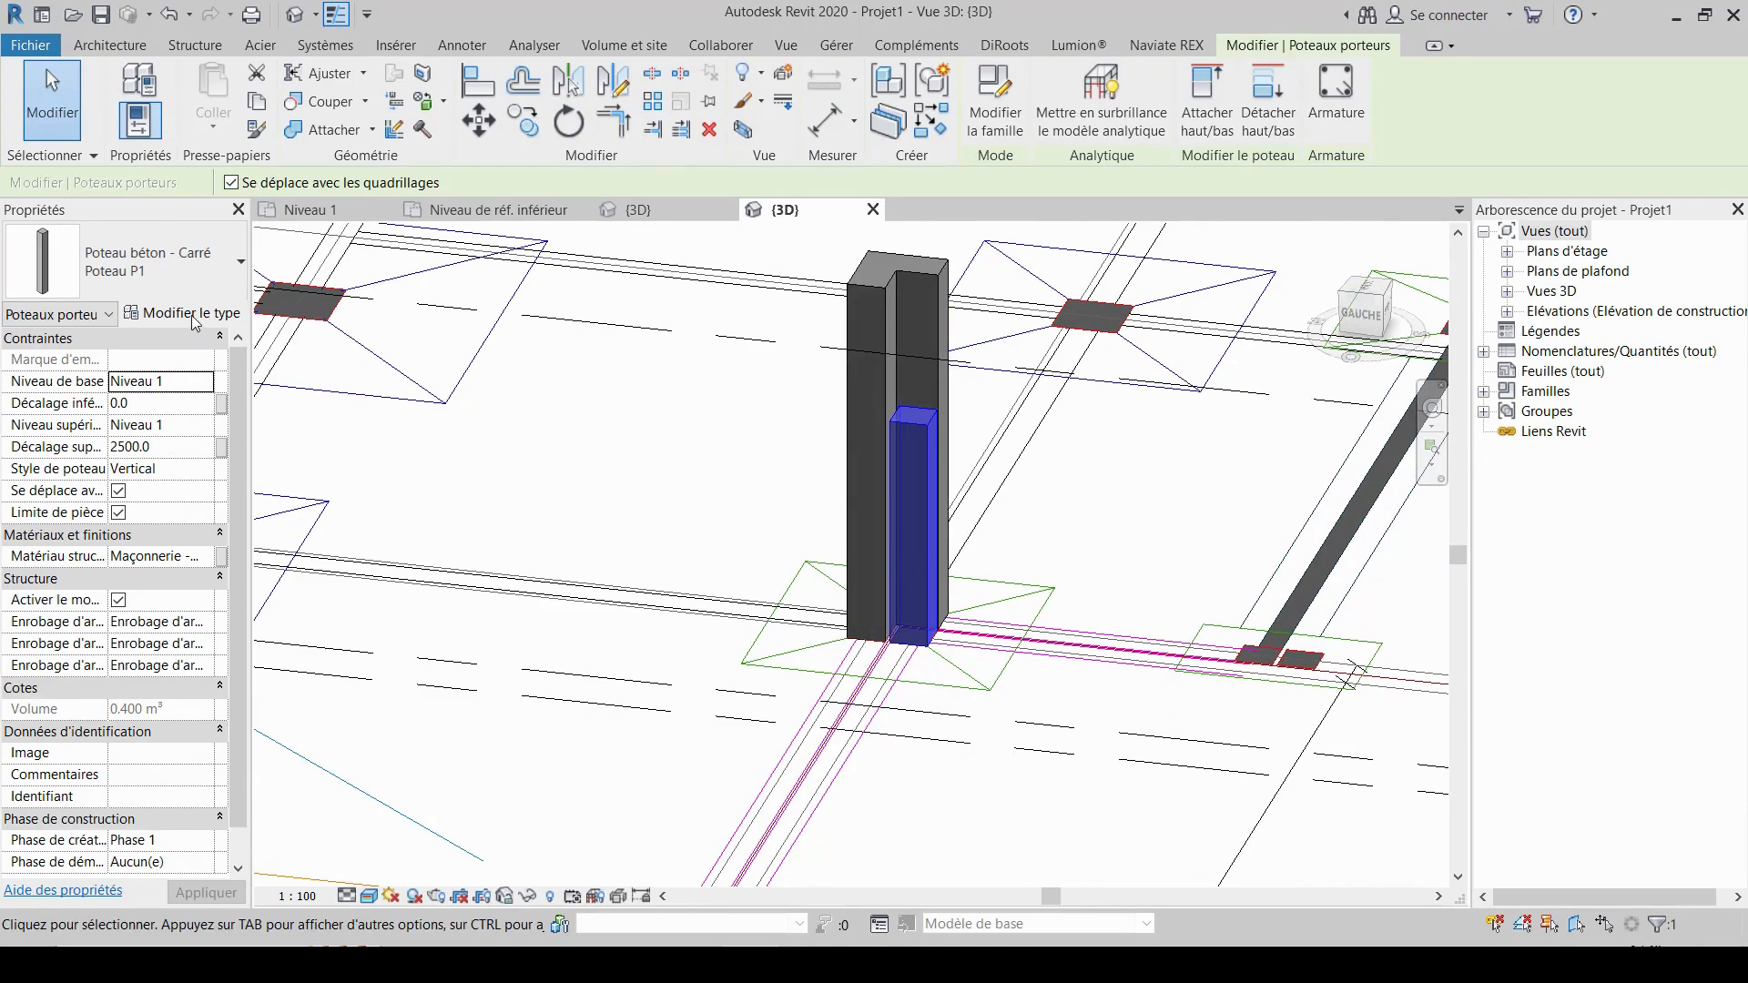
click(188, 313)
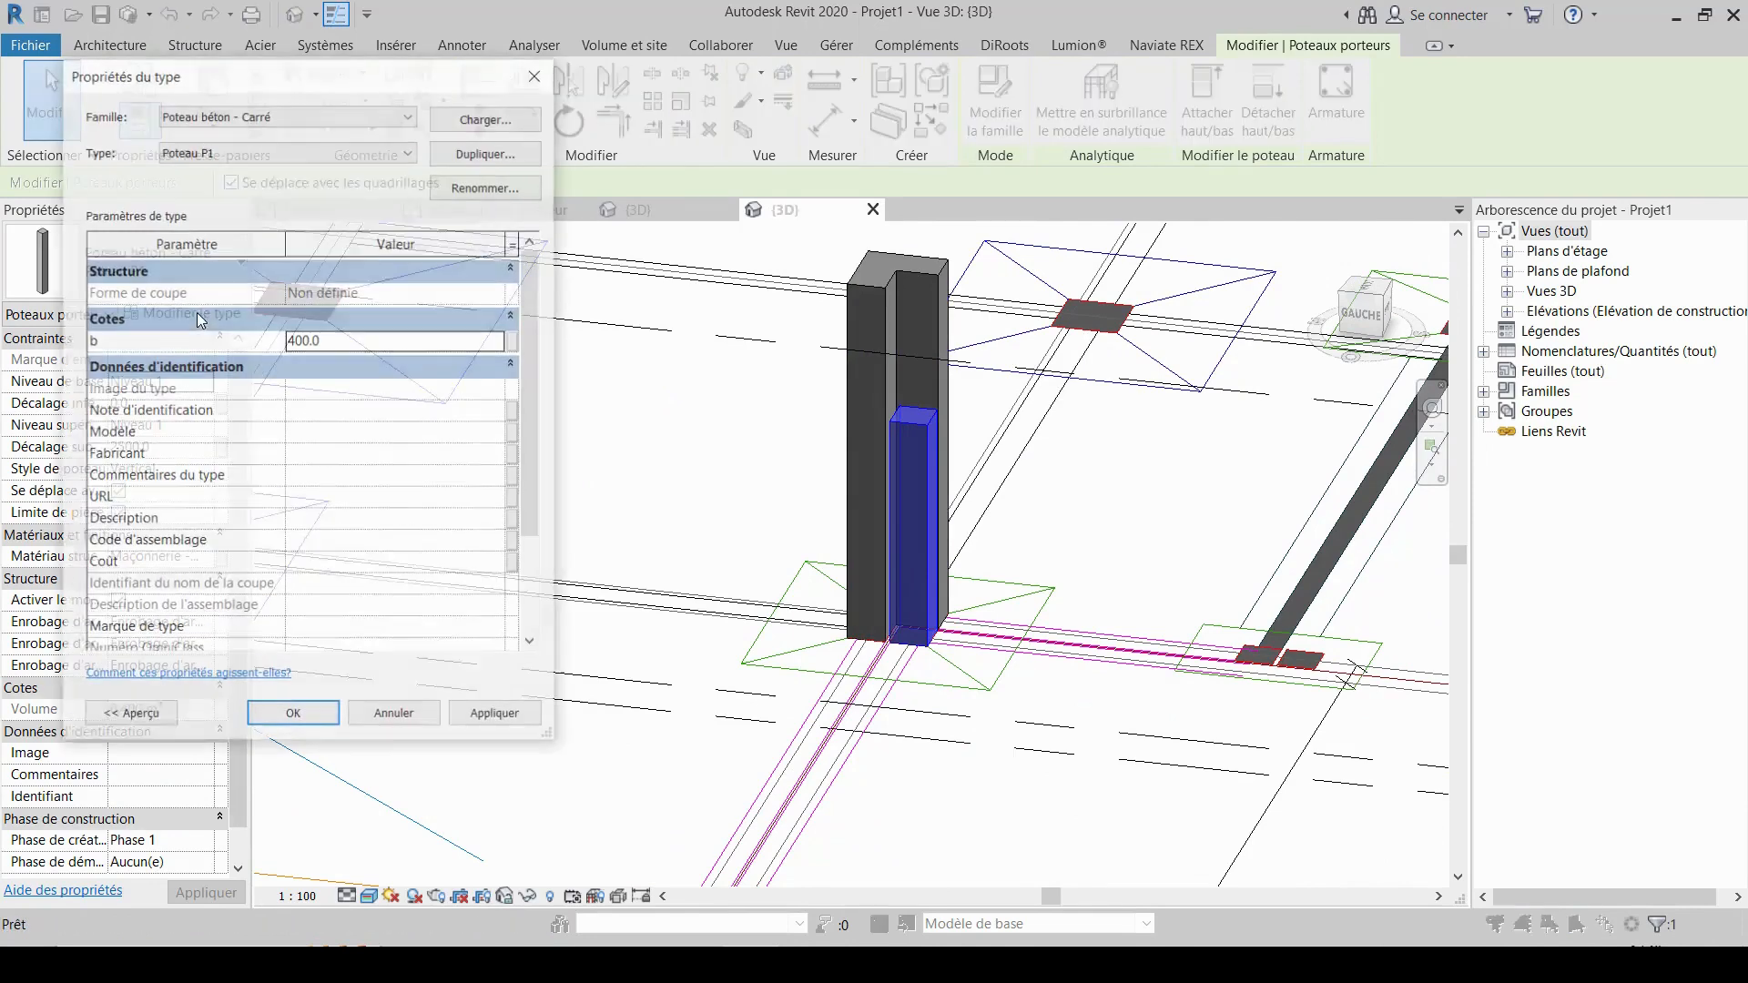
click(536, 73)
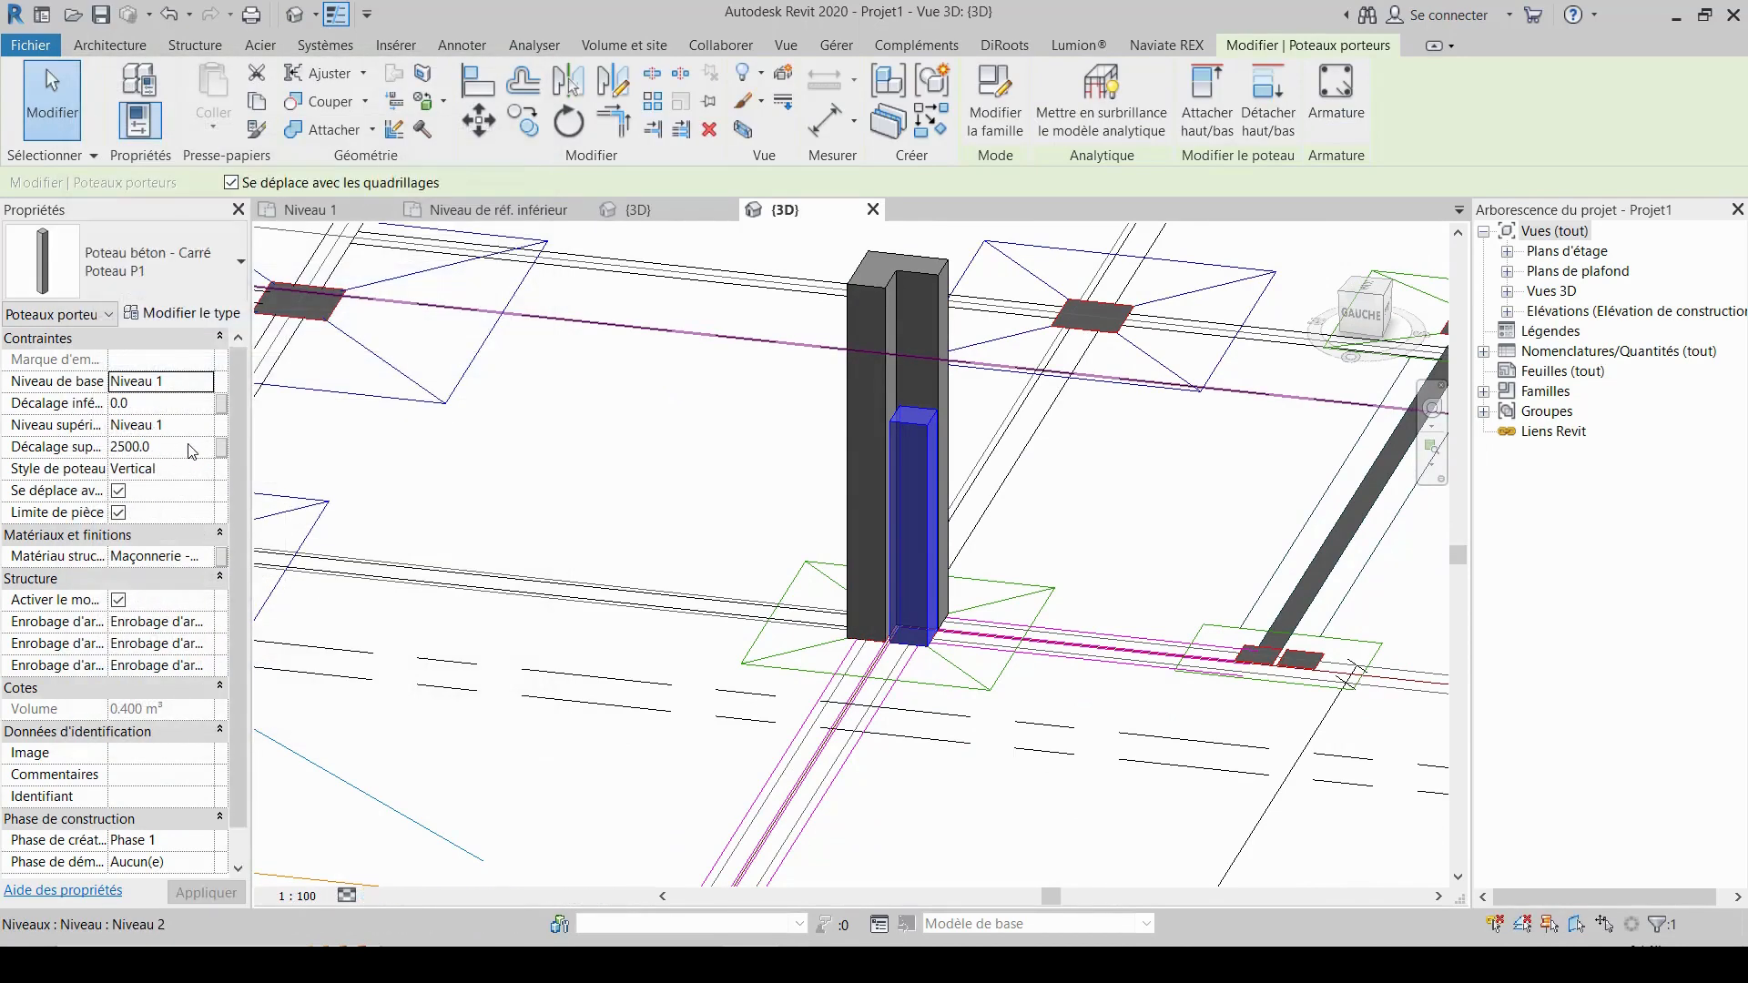
click(187, 446)
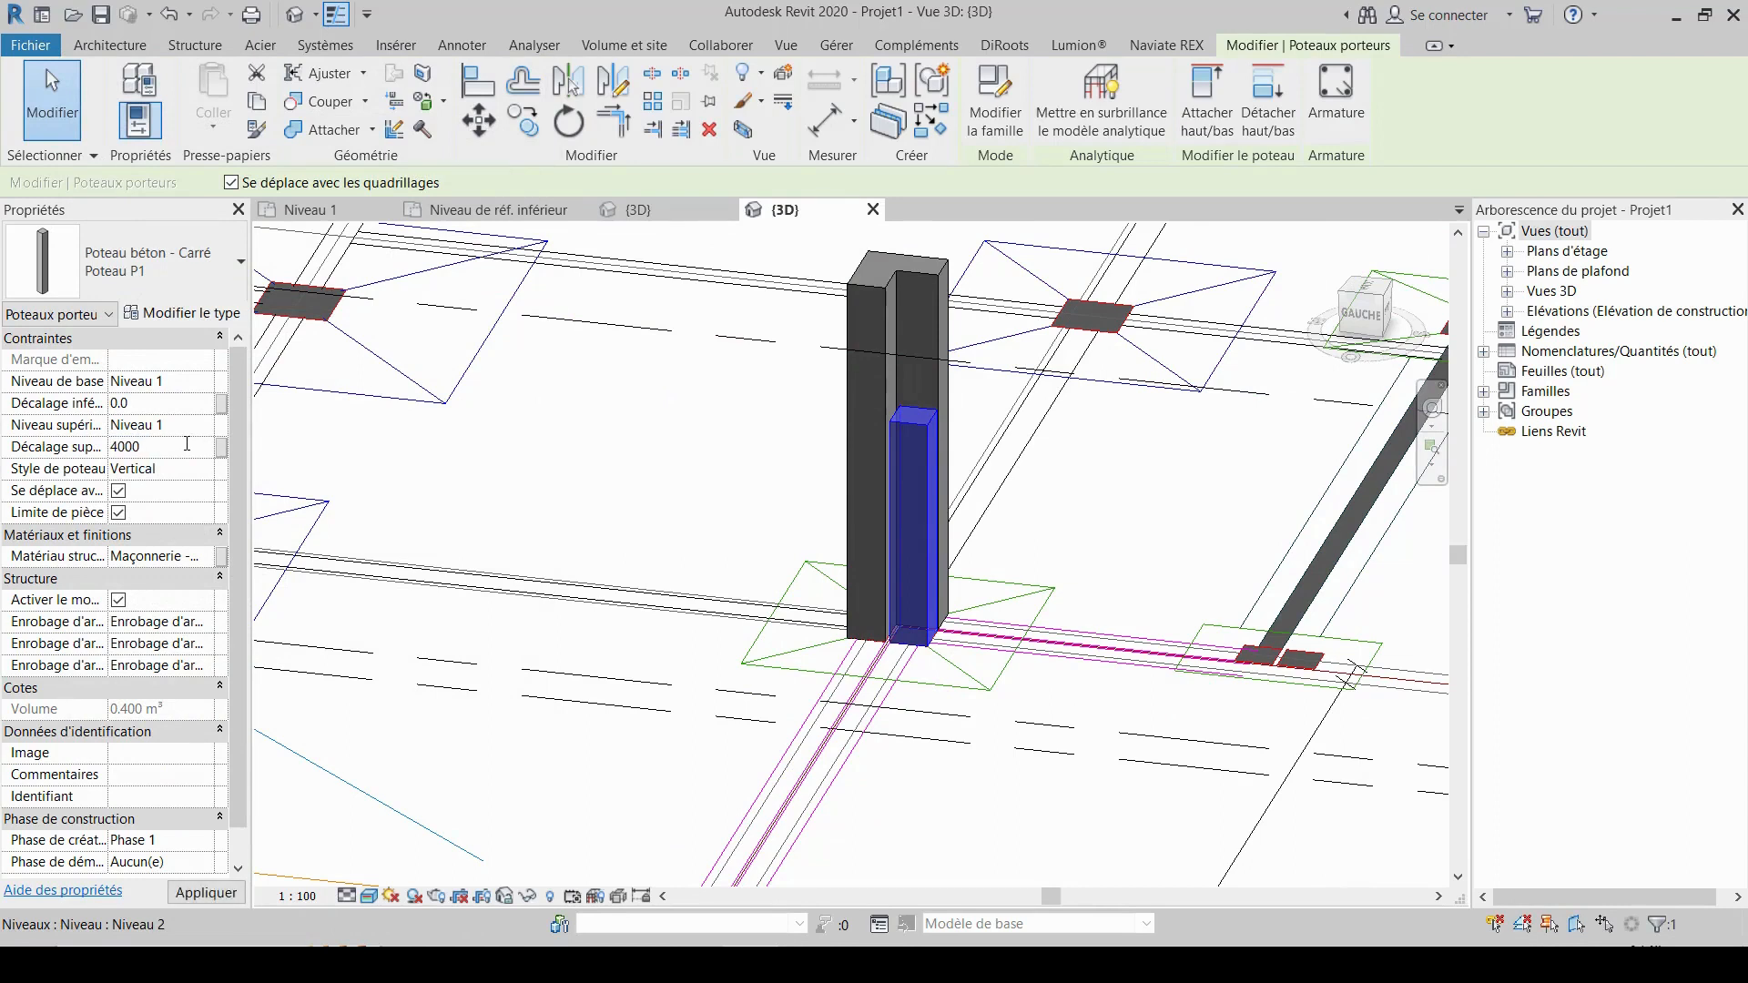
text(4000)
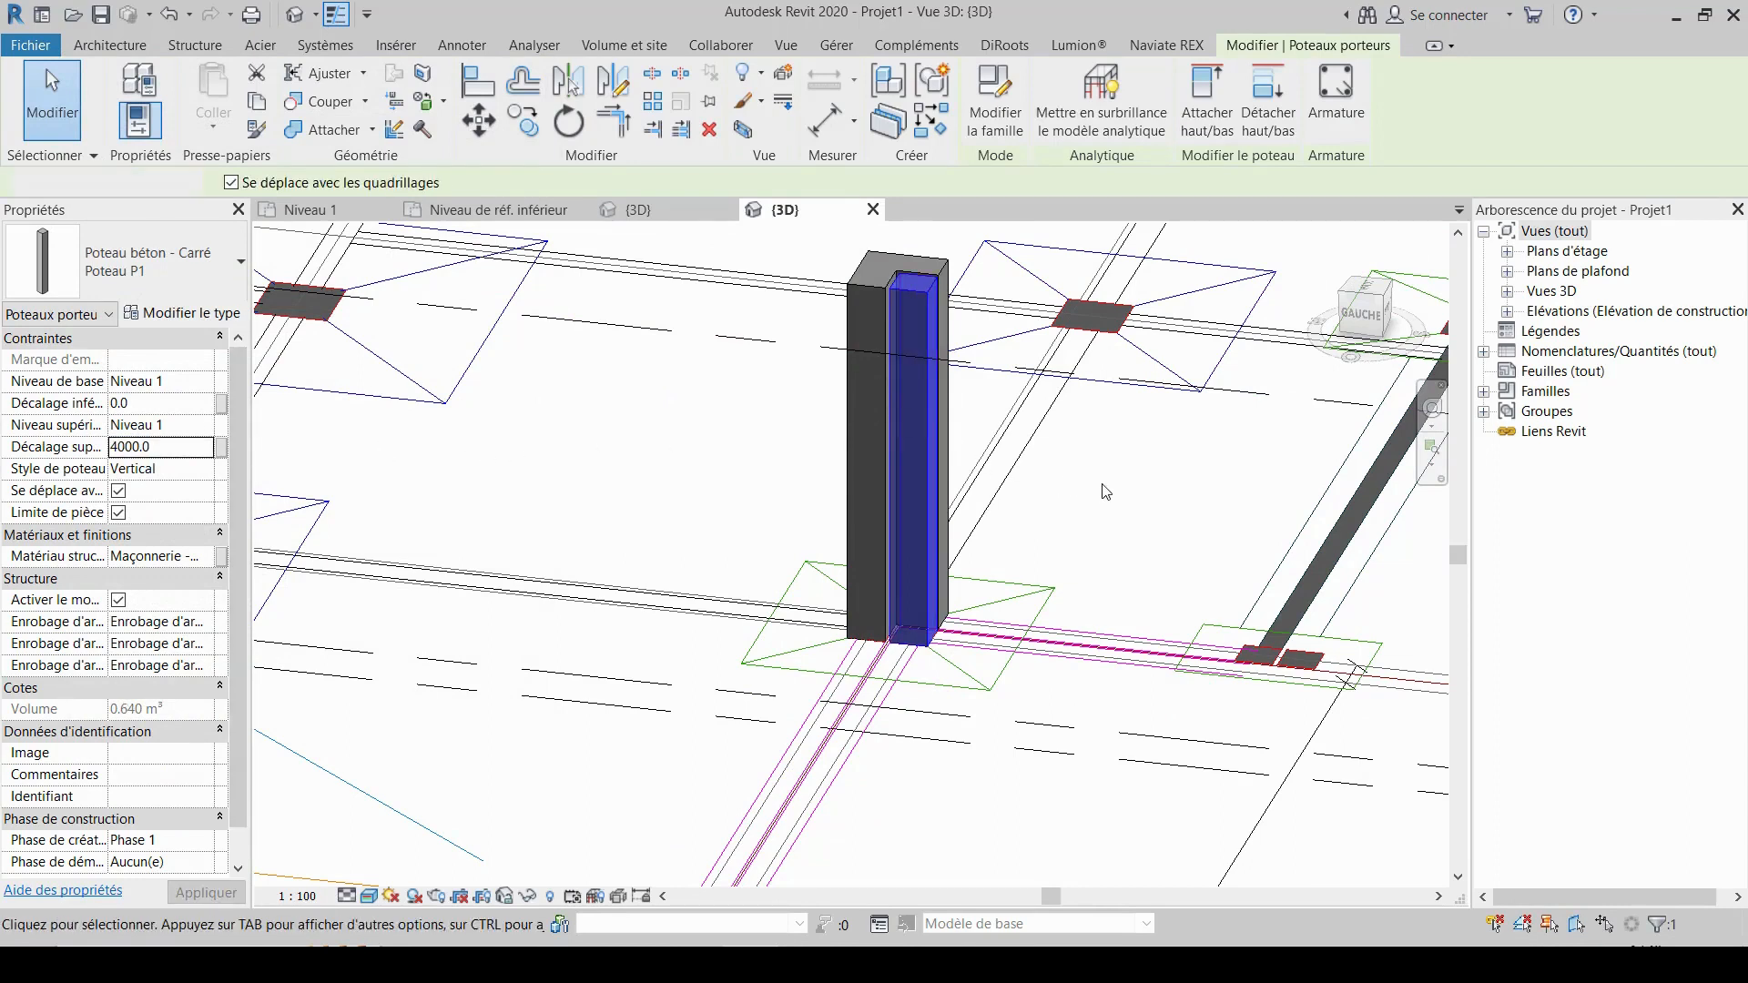
click(1103, 486)
- Examine from several sides how the square column fits inside the corner of the L-shaped column
scroll(1107, 491, down, 1)
shift+middle_drag(1107, 492, 734, 492)
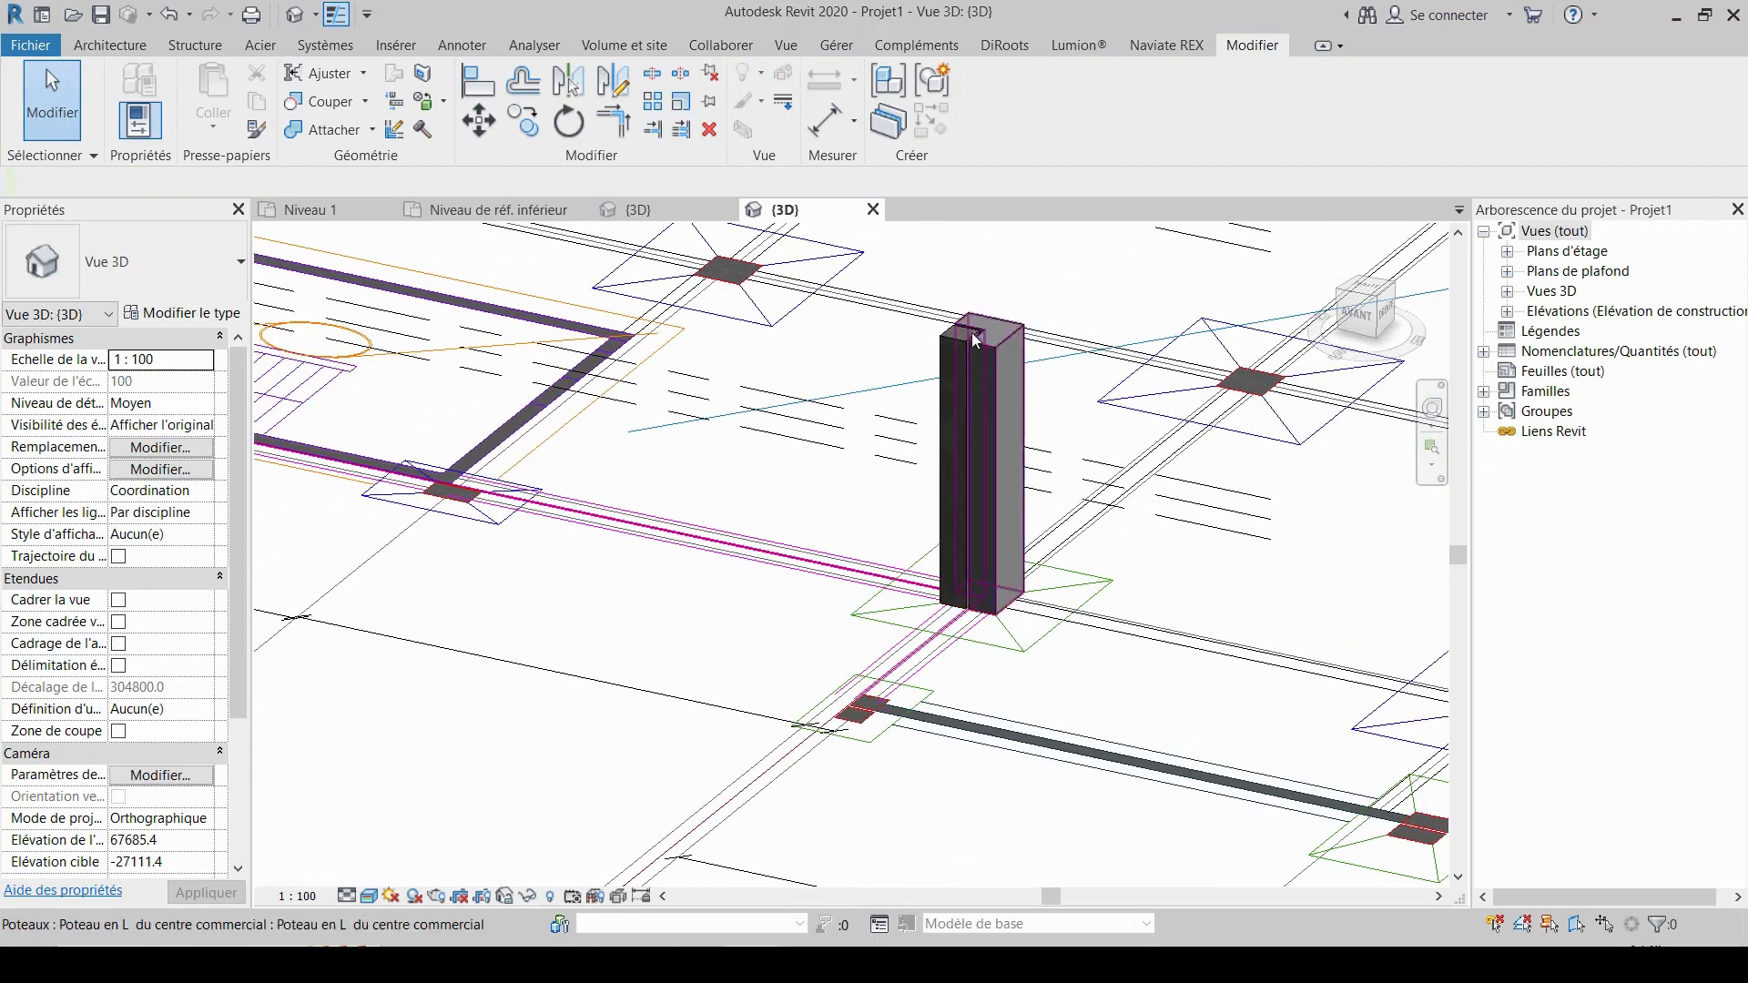
scroll(970, 333, up, 5)
shift+middle_drag(960, 346, 1329, 326)
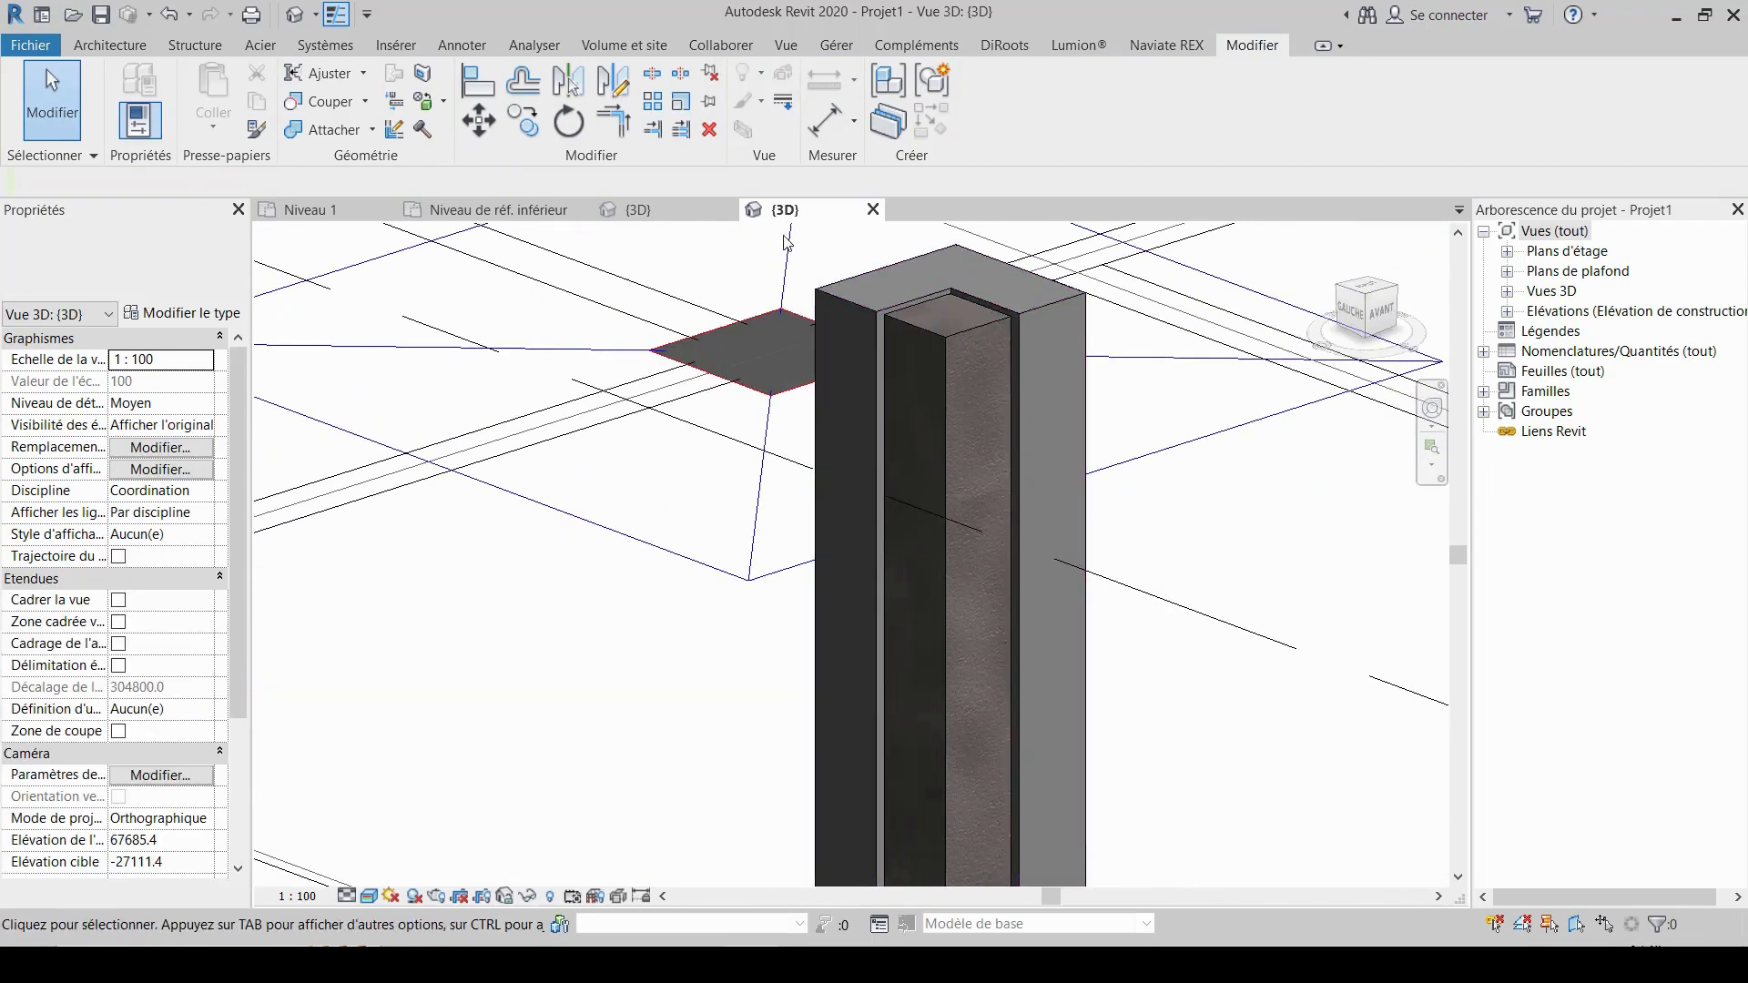
scroll(792, 364, down, 5)
shift+middle_drag(798, 410, 805, 625)
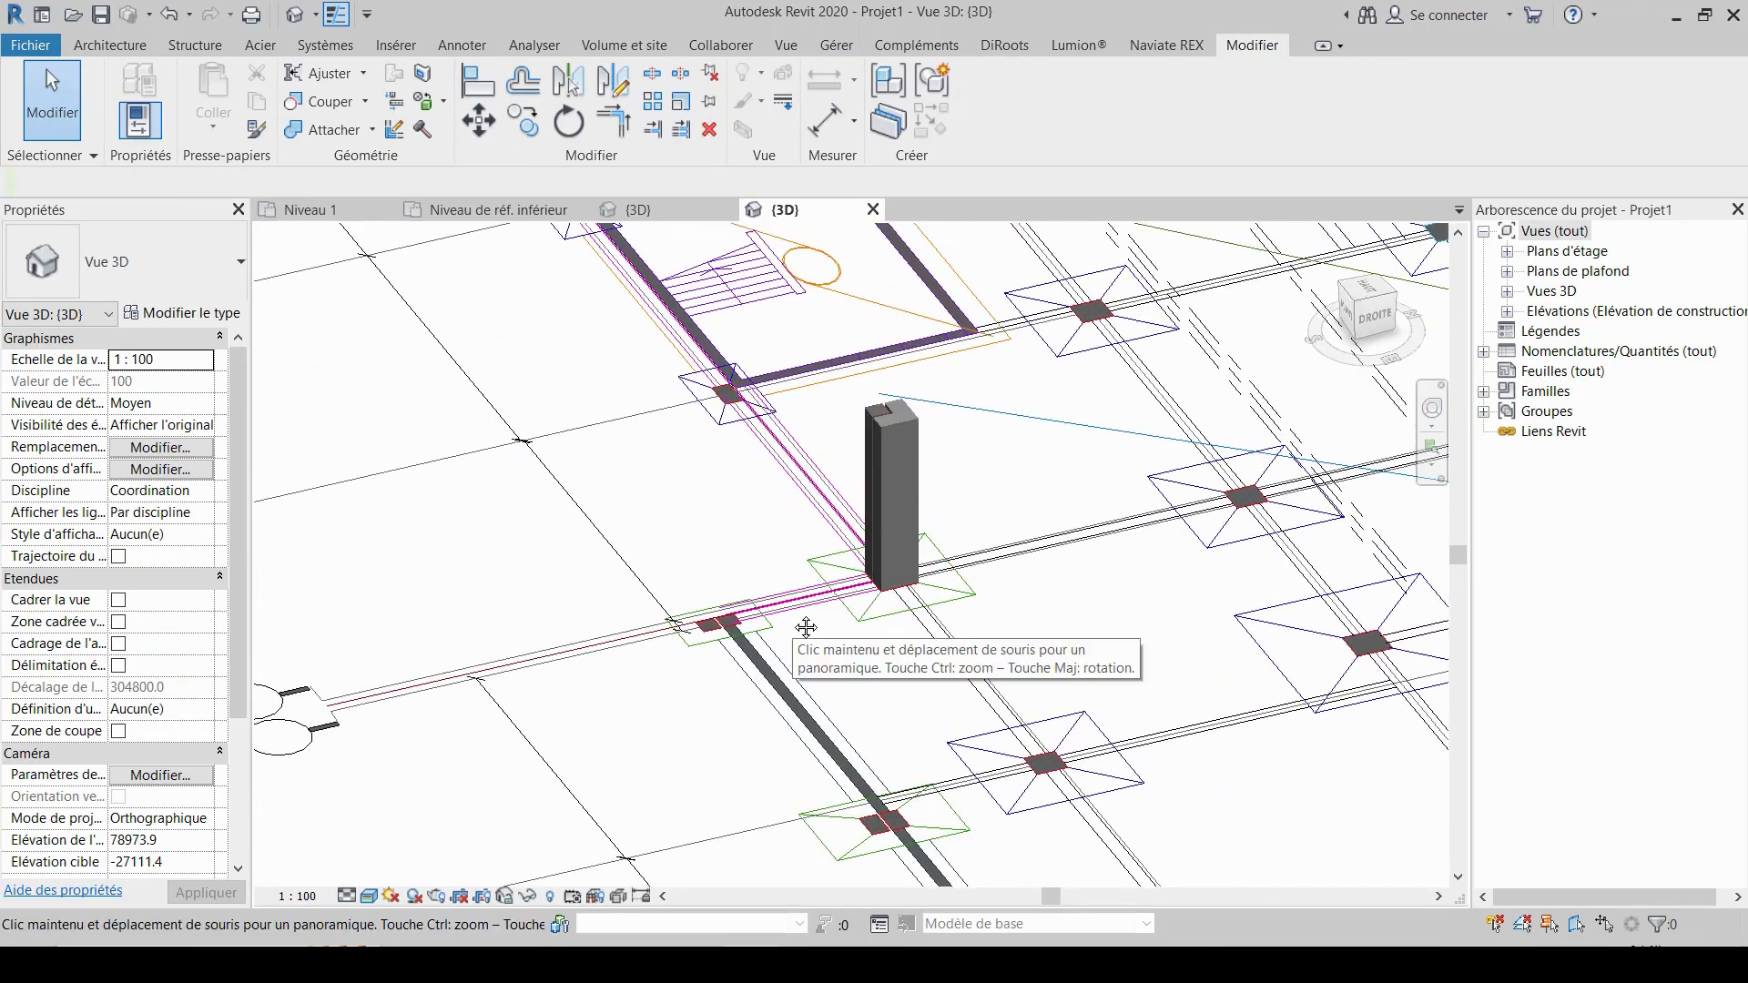
scroll(855, 405, up, 3)
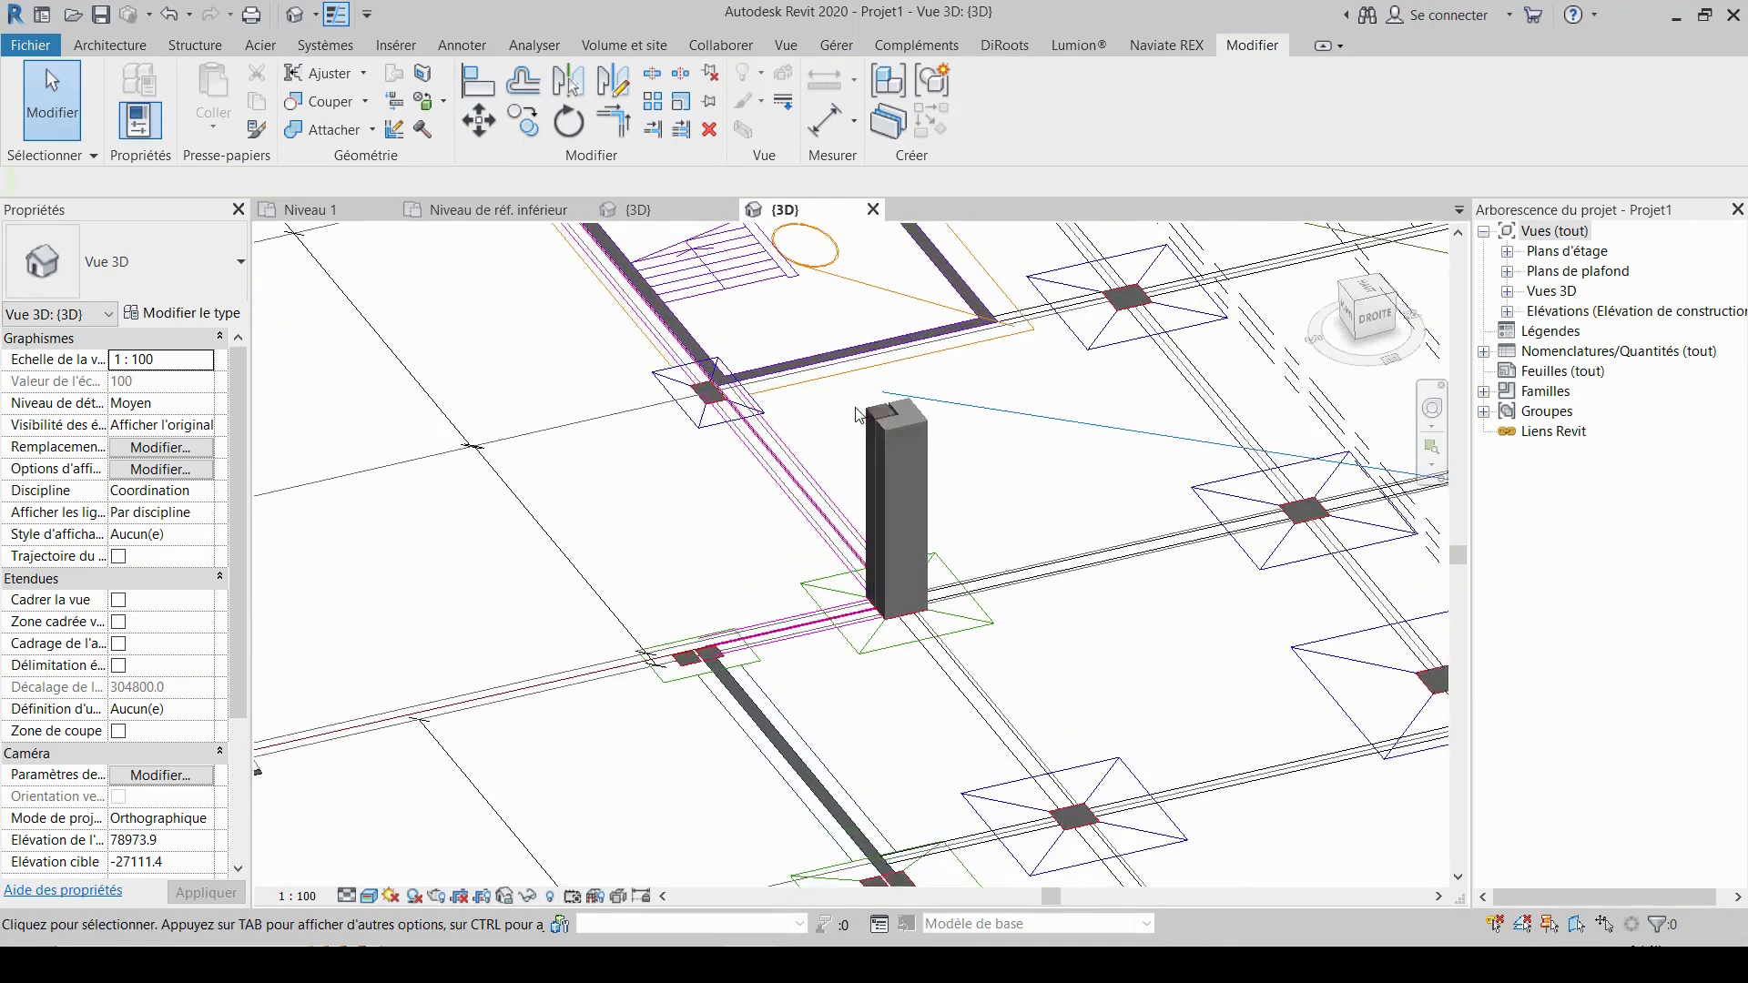
shift+middle_drag(850, 434, 1149, 387)
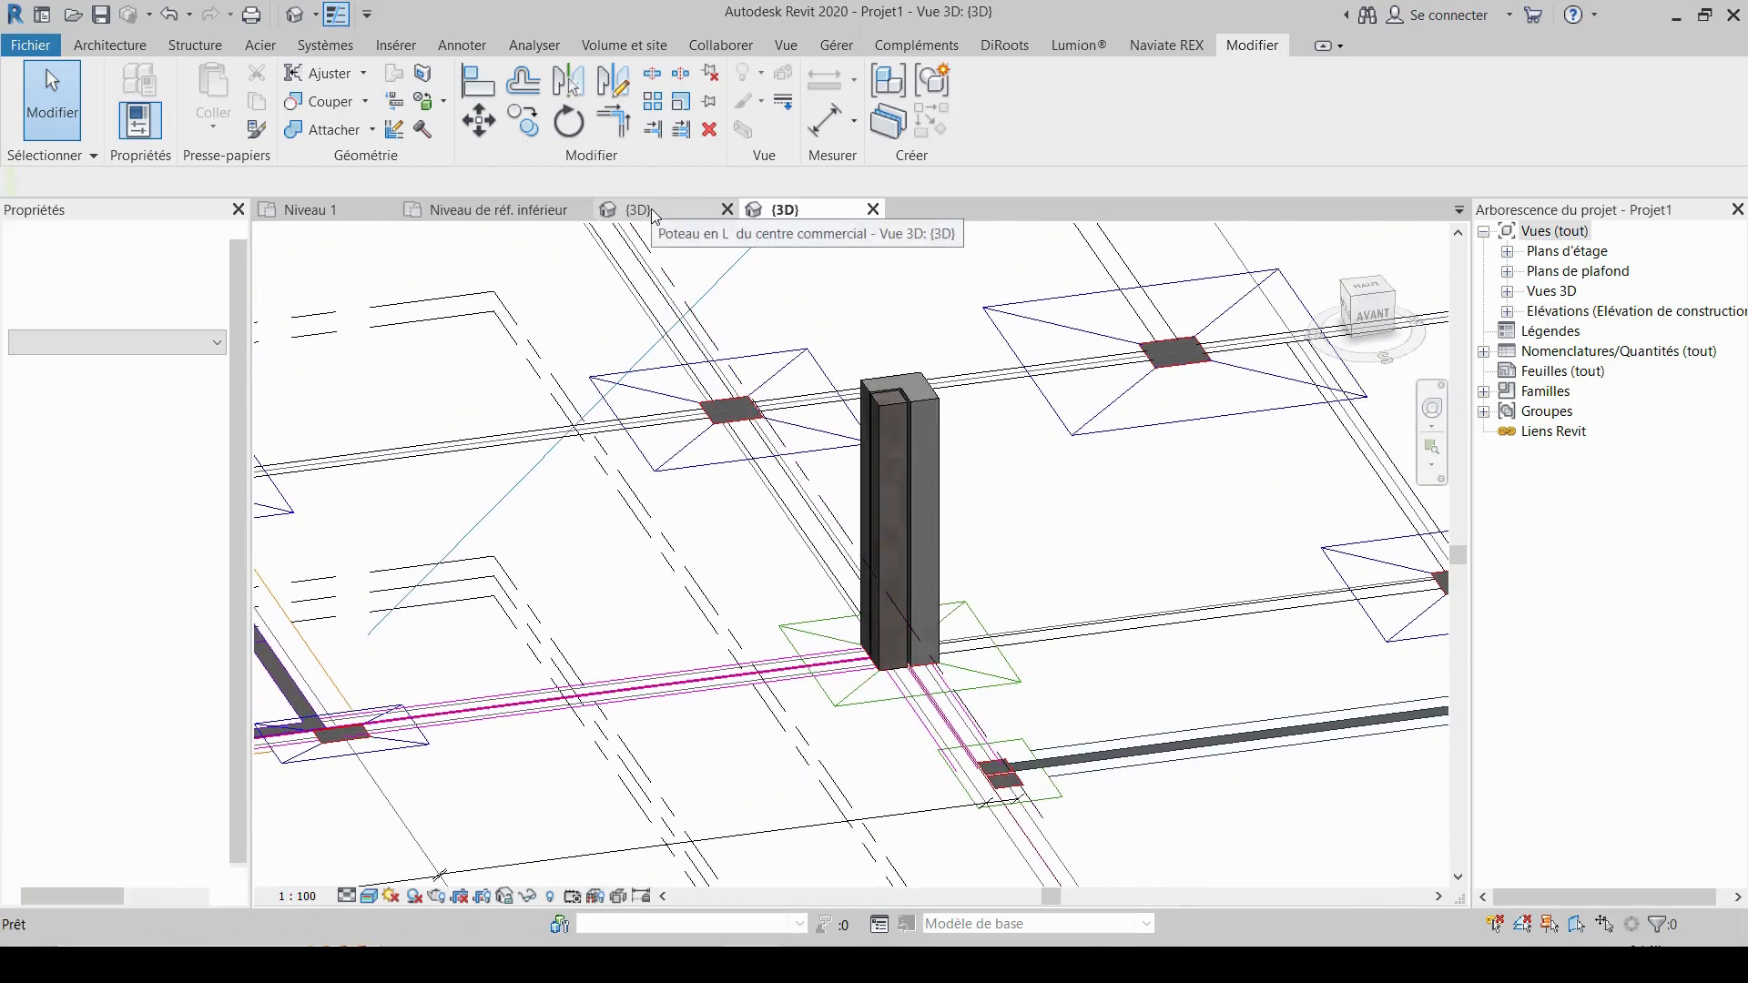
- Review the L-shaped column family's 3D form and its labelled length, width, base and centre dimensions in the Niveau de réf. inférieur plan
click(651, 210)
scroll(786, 377, down, 3)
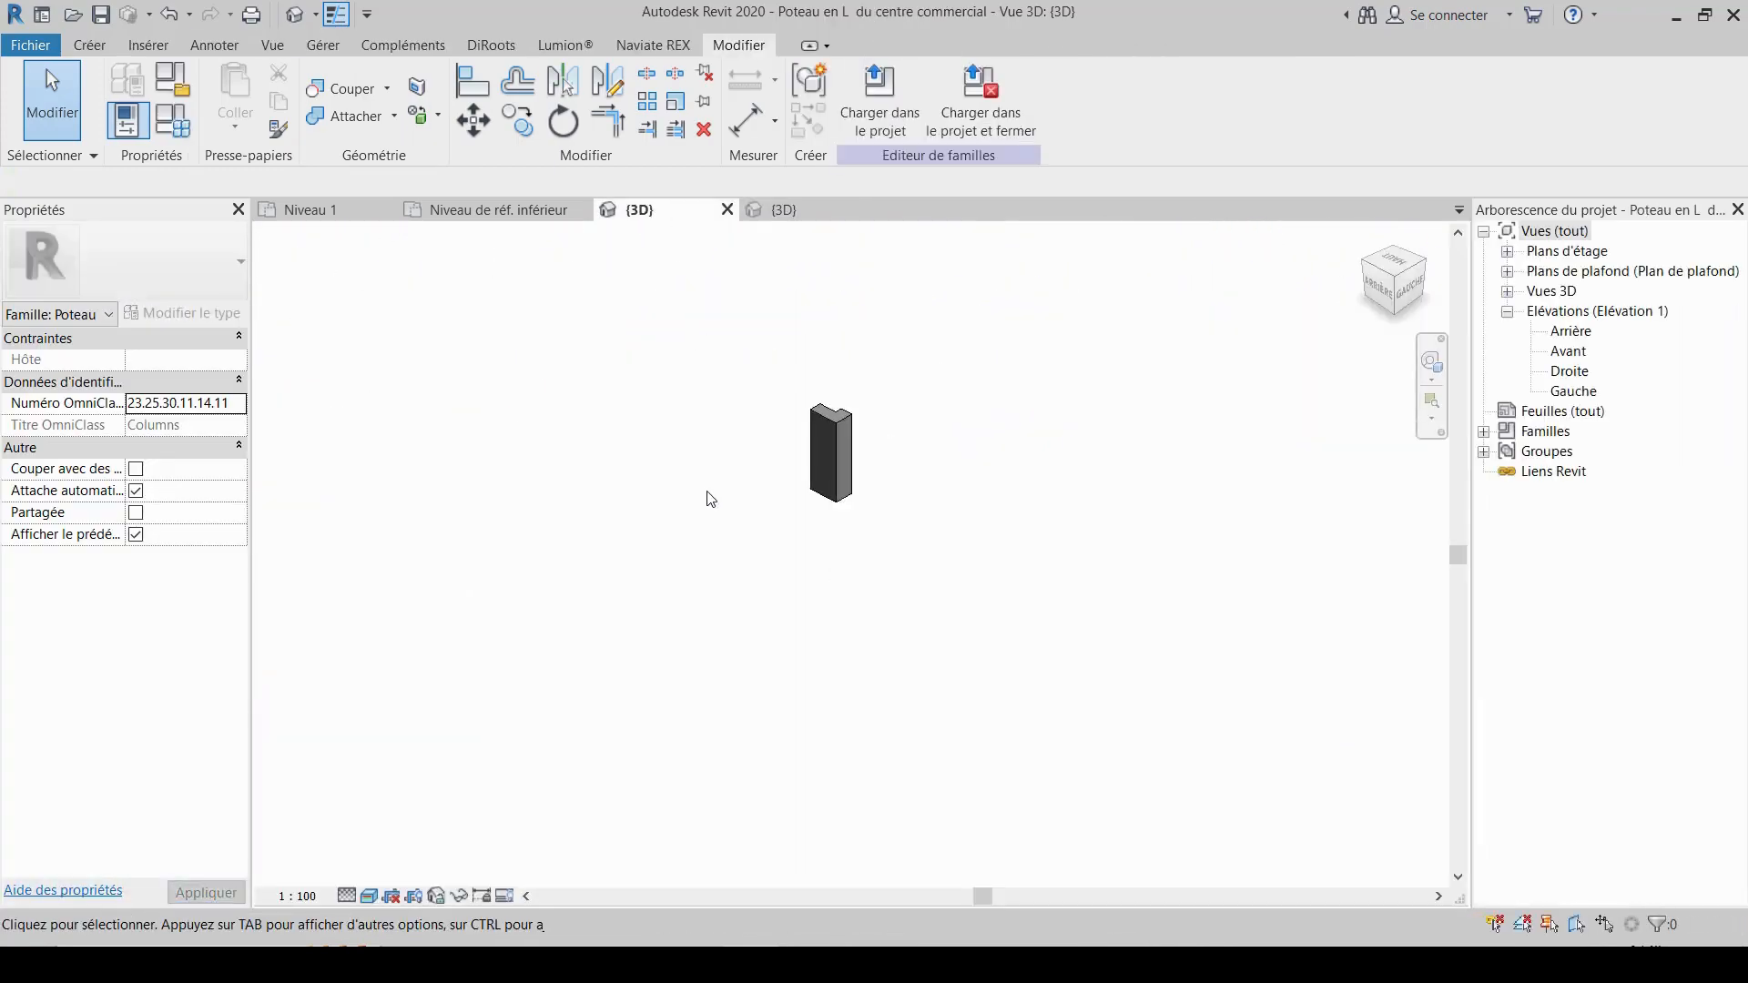
shift+middle_drag(710, 497, 1037, 546)
click(507, 212)
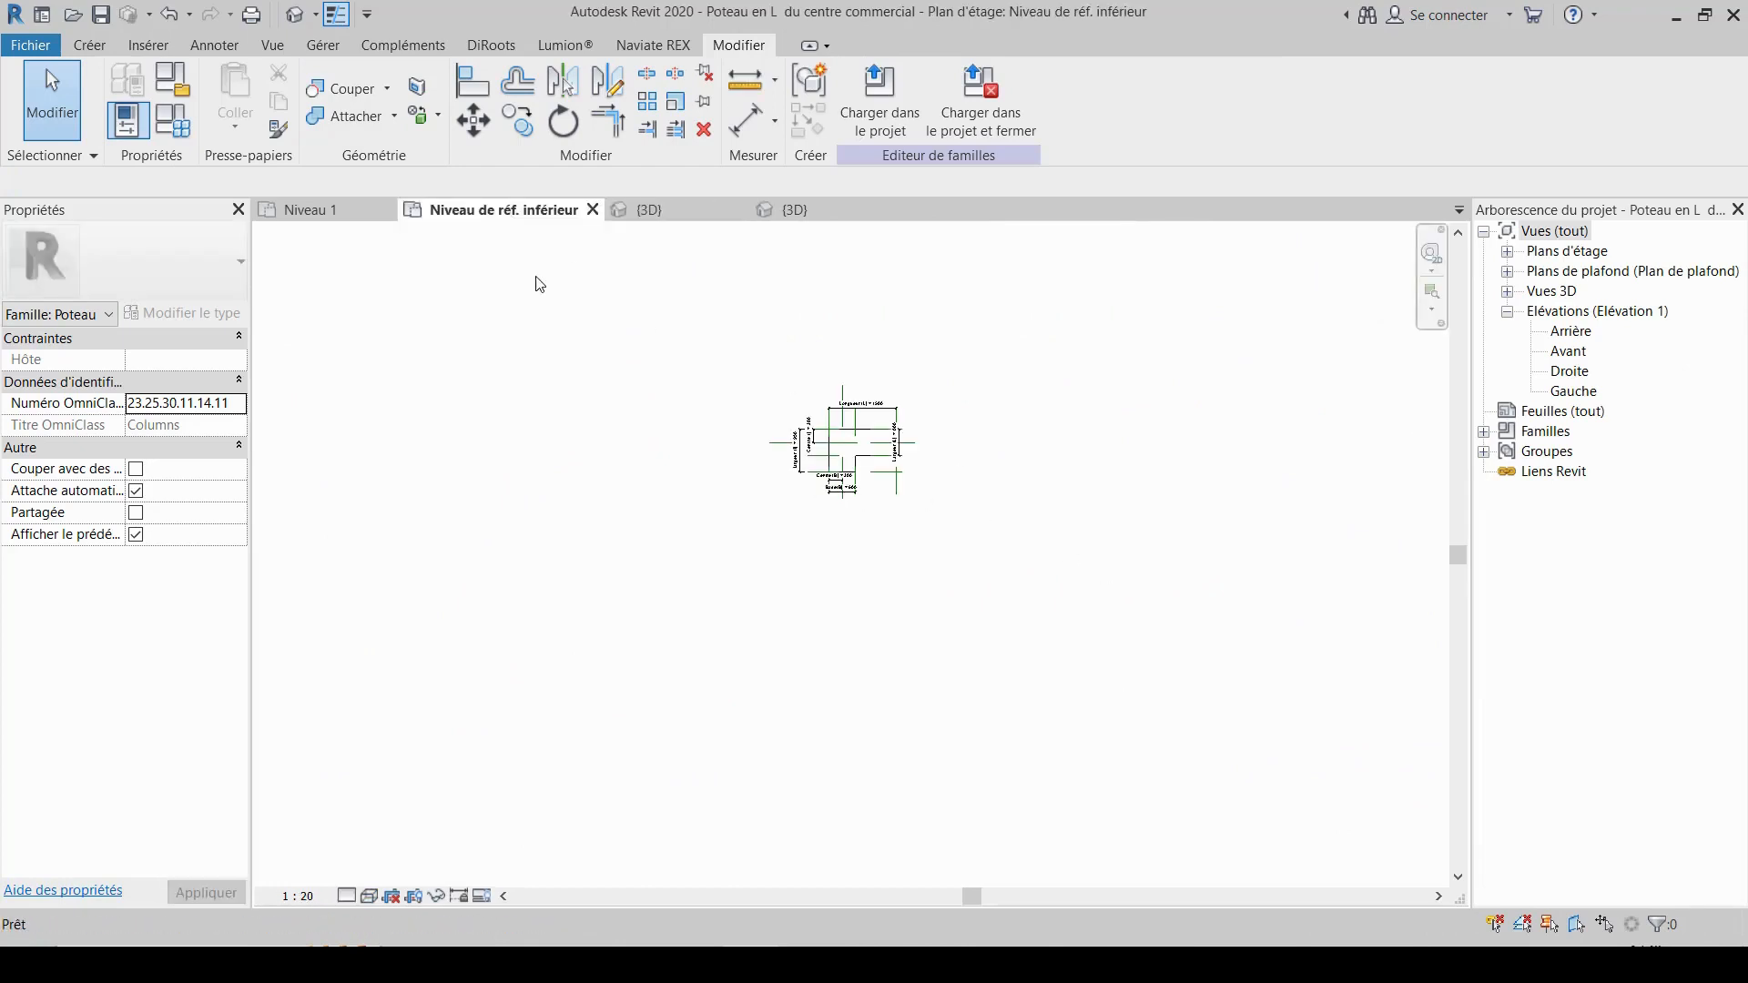
scroll(874, 455, up, 4)
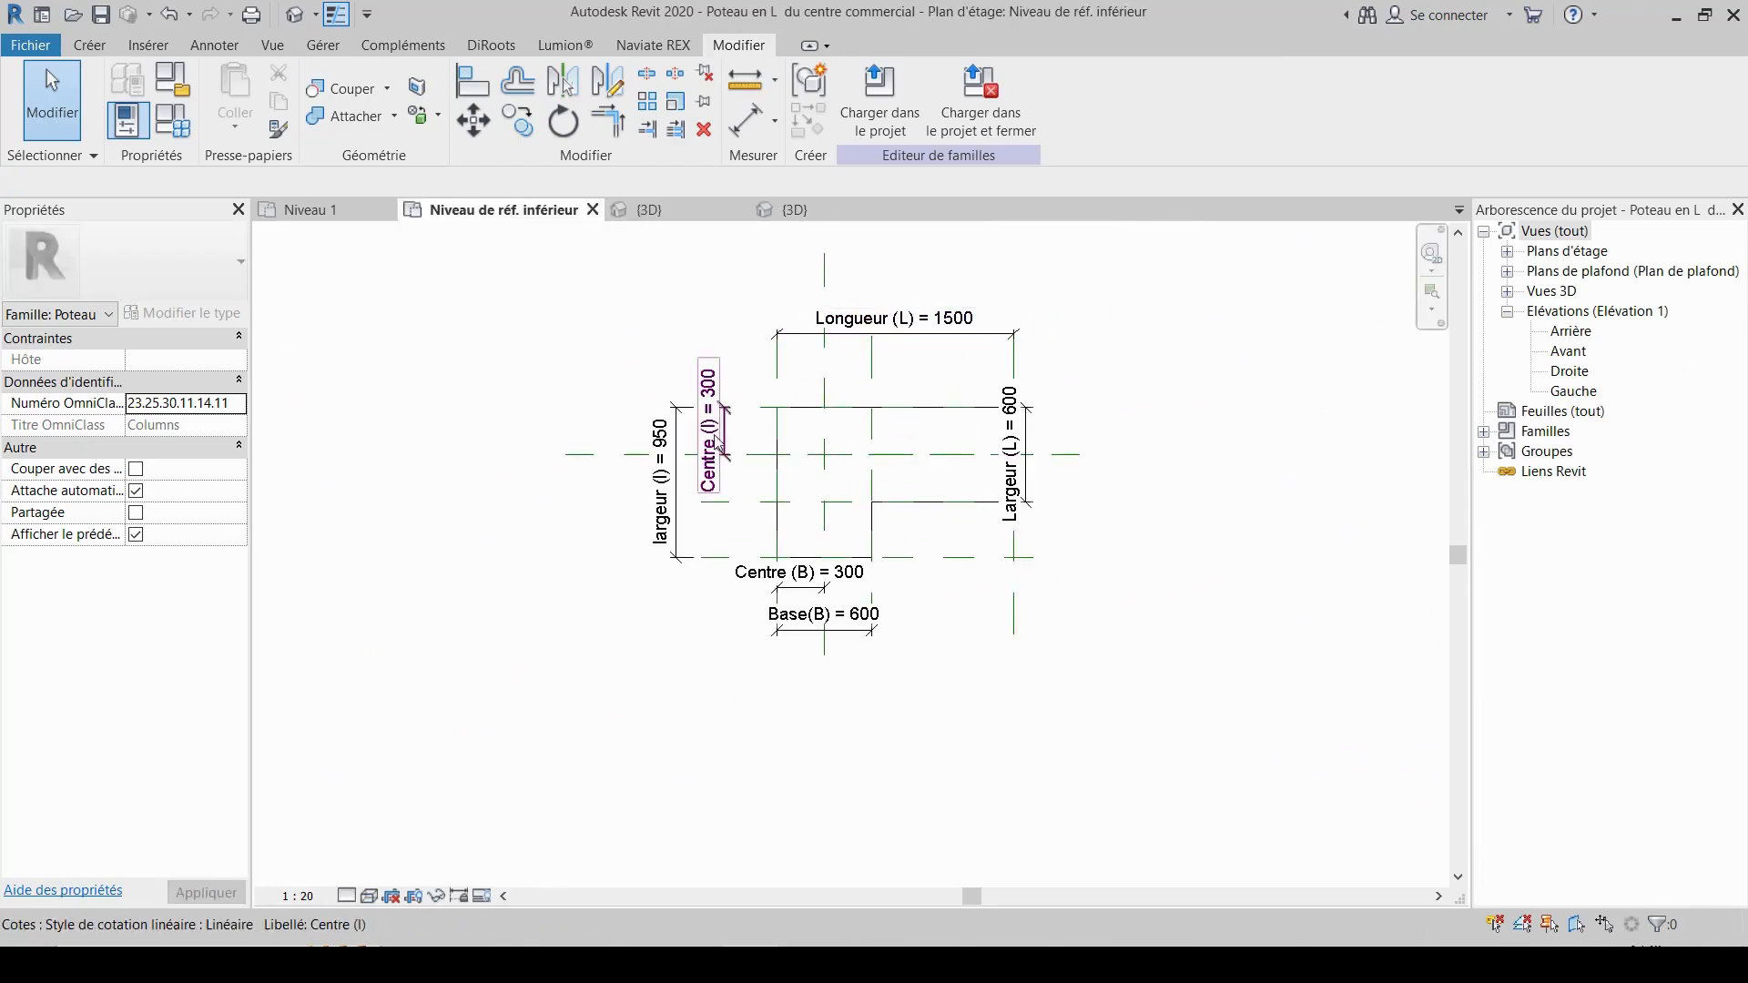
scroll(846, 574, up, 2)
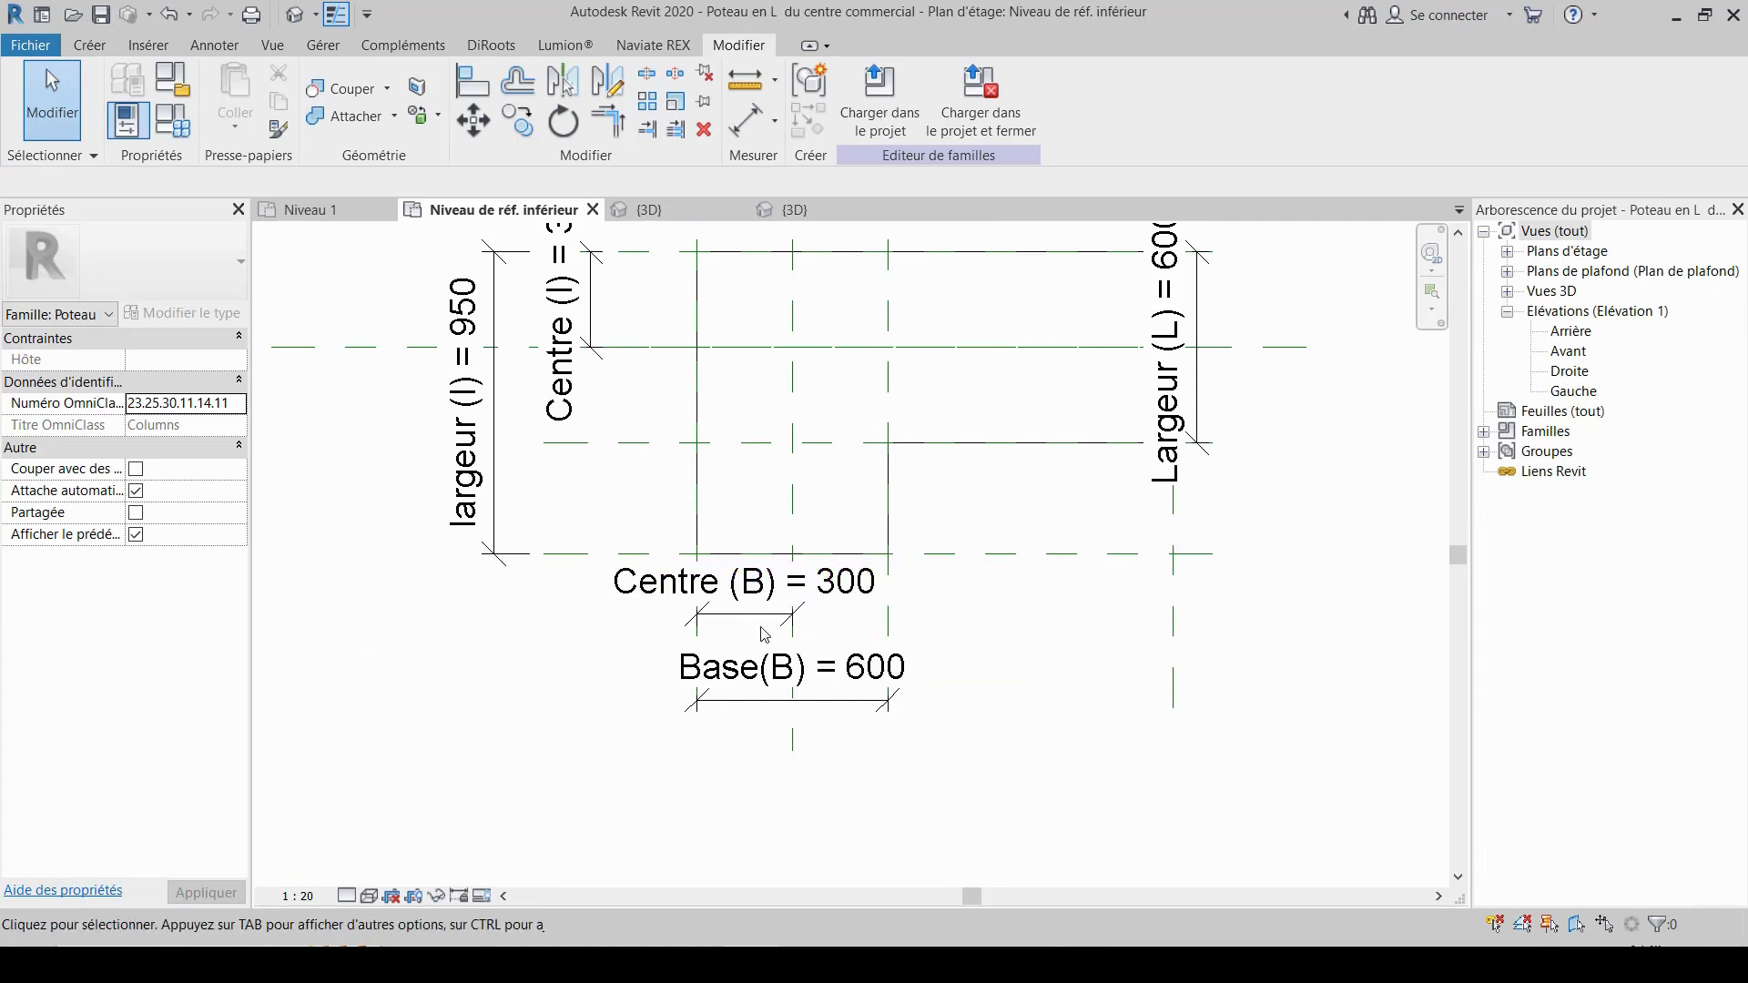
scroll(763, 635, down, 3)
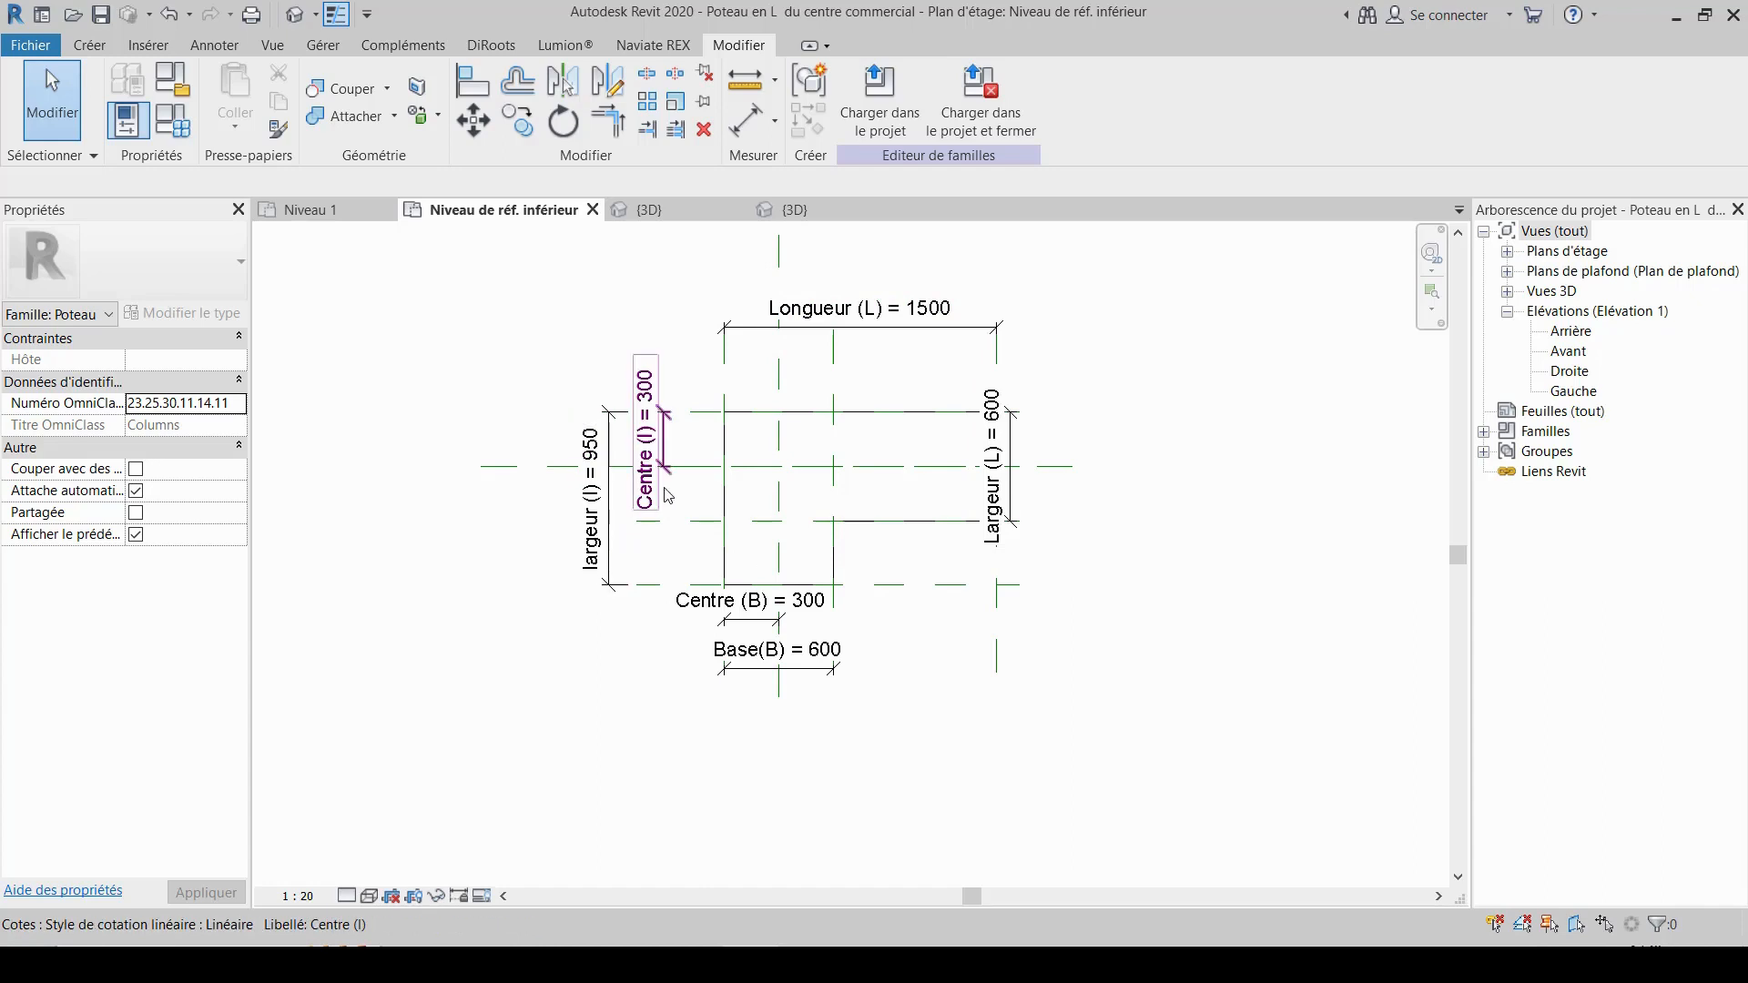
middle_drag(664, 491, 652, 508)
scroll(789, 329, up, 1)
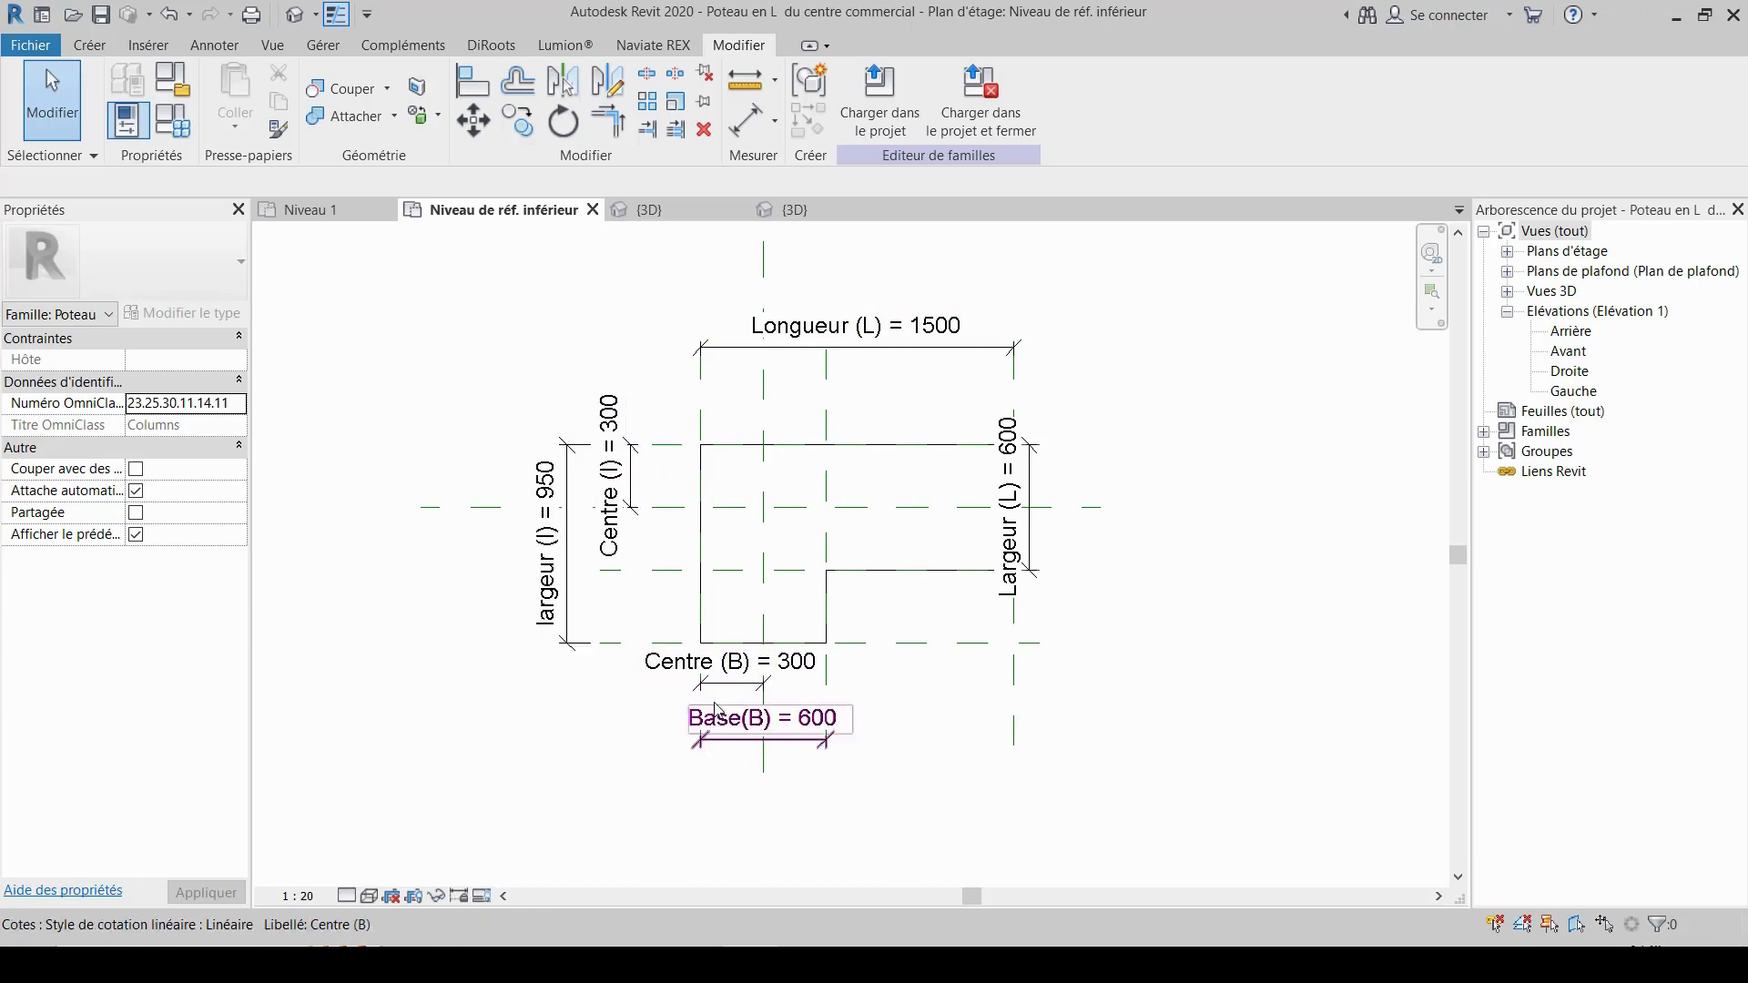
scroll(819, 674, down, 1)
middle_drag(848, 710, 863, 621)
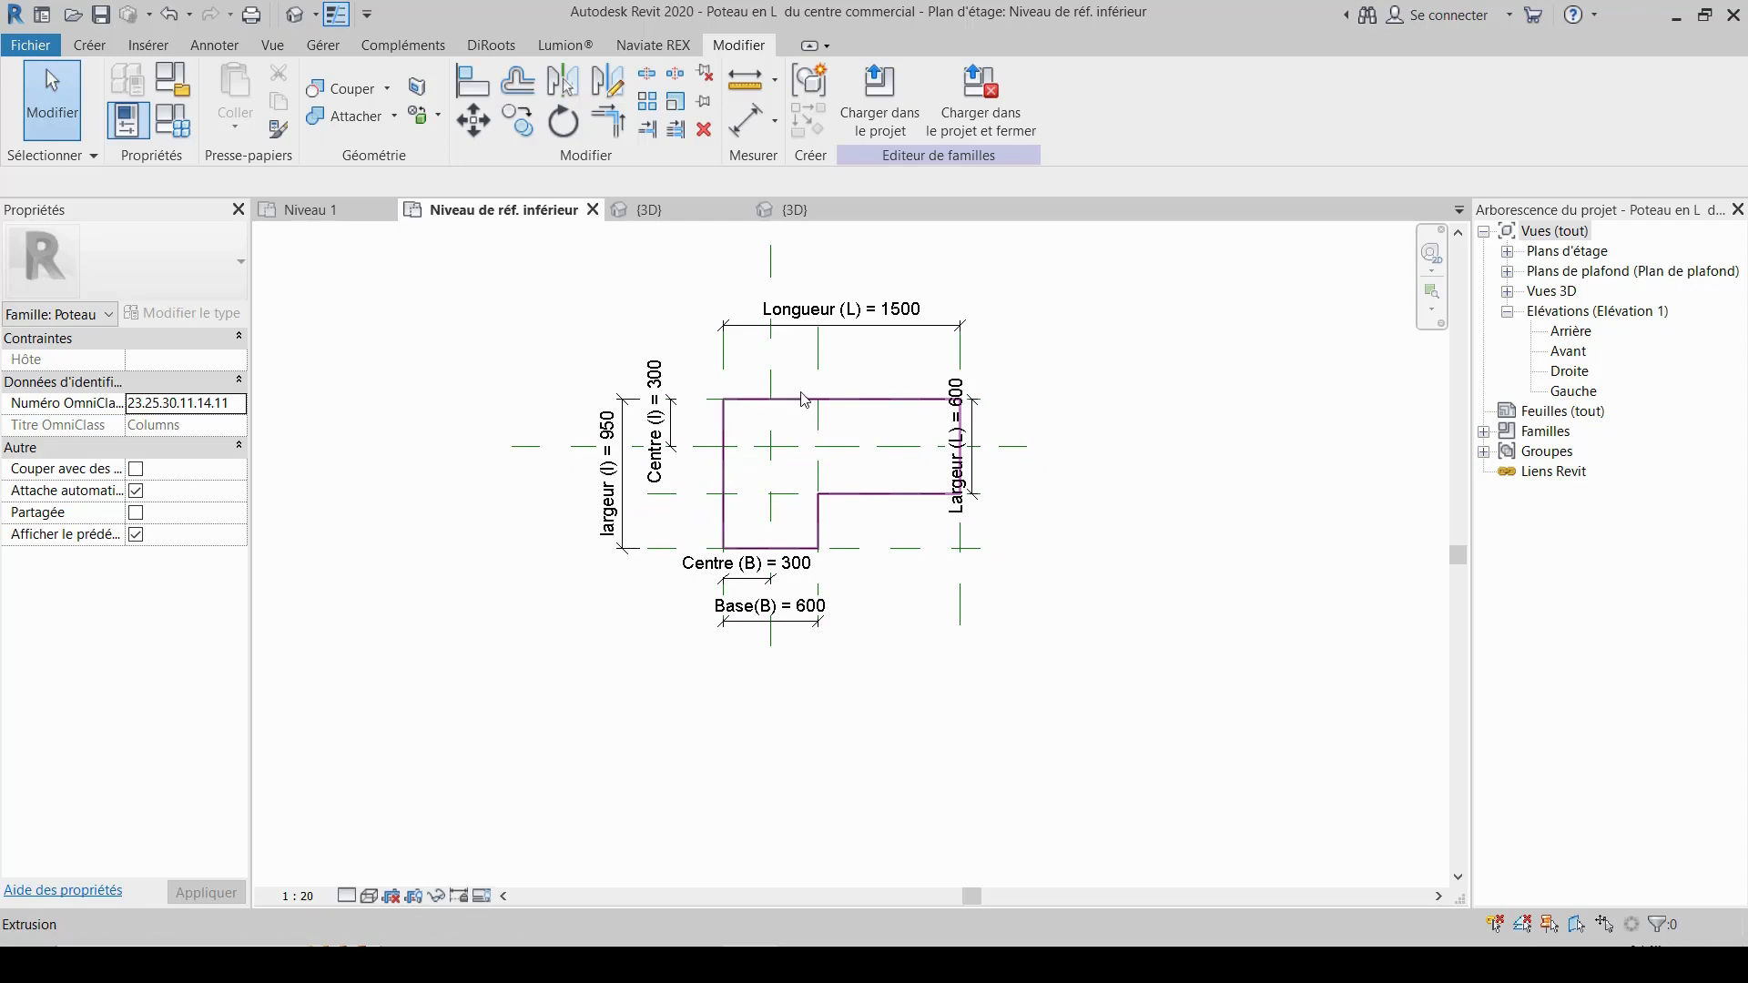
scroll(806, 400, up, 2)
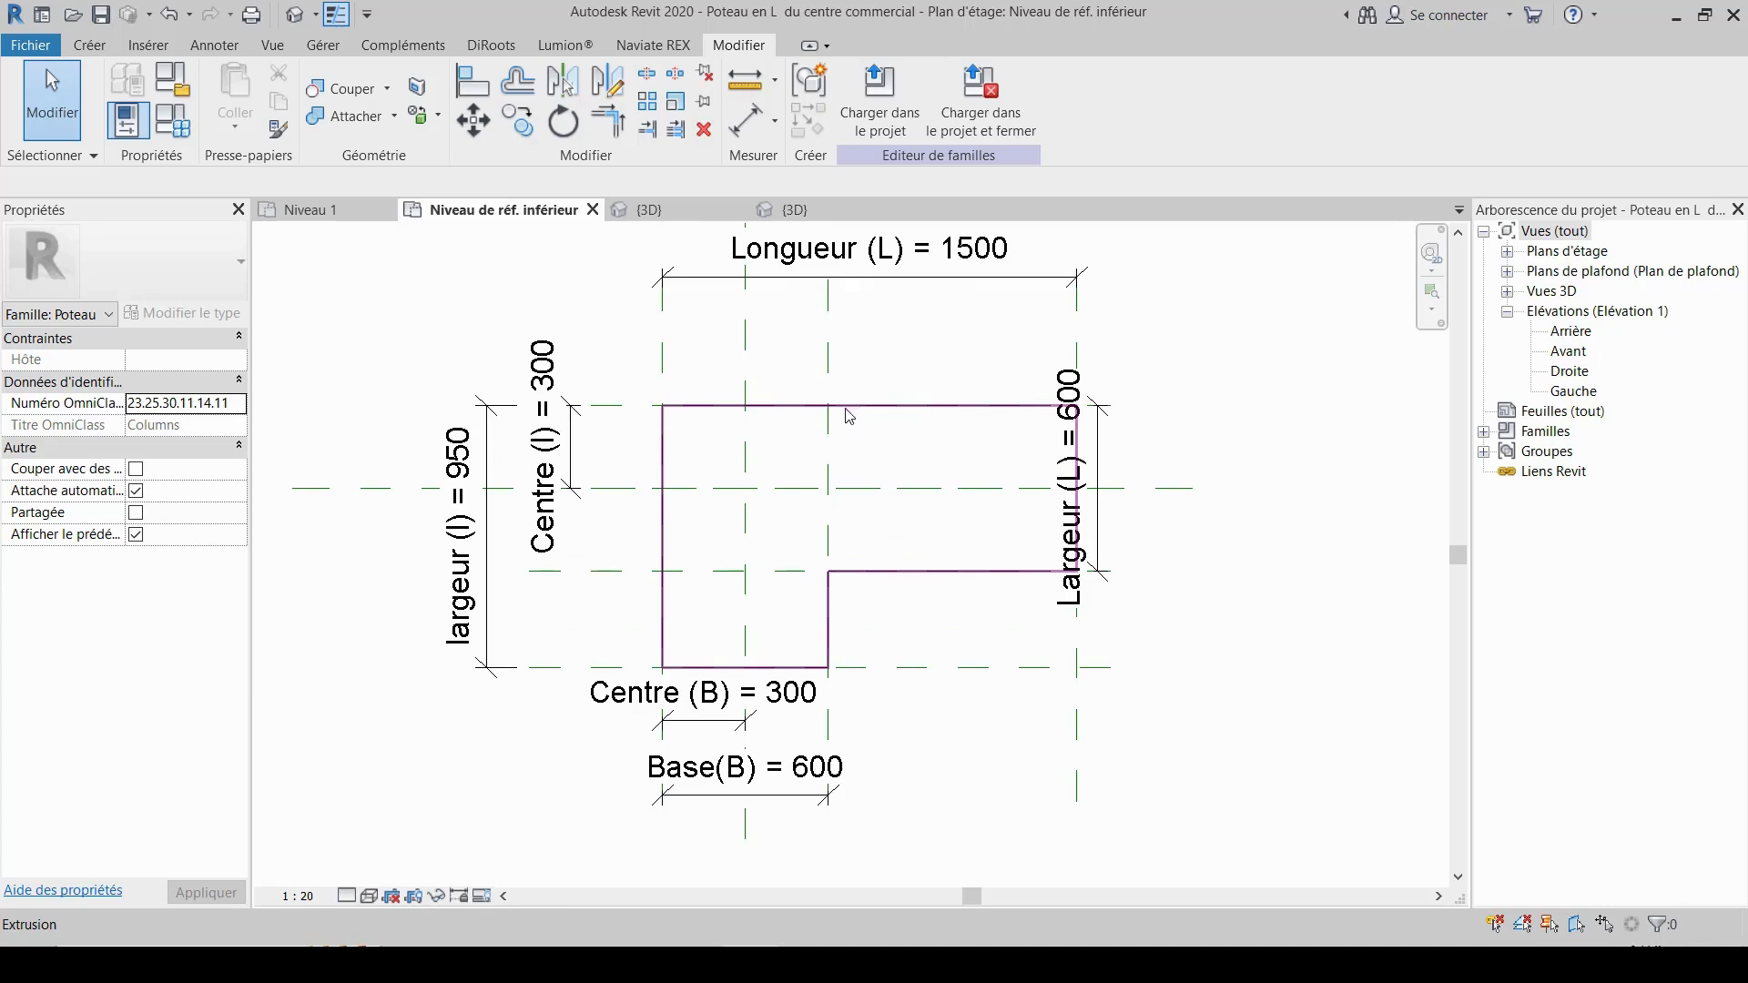
scroll(847, 414, down, 3)
scroll(915, 549, up, 1)
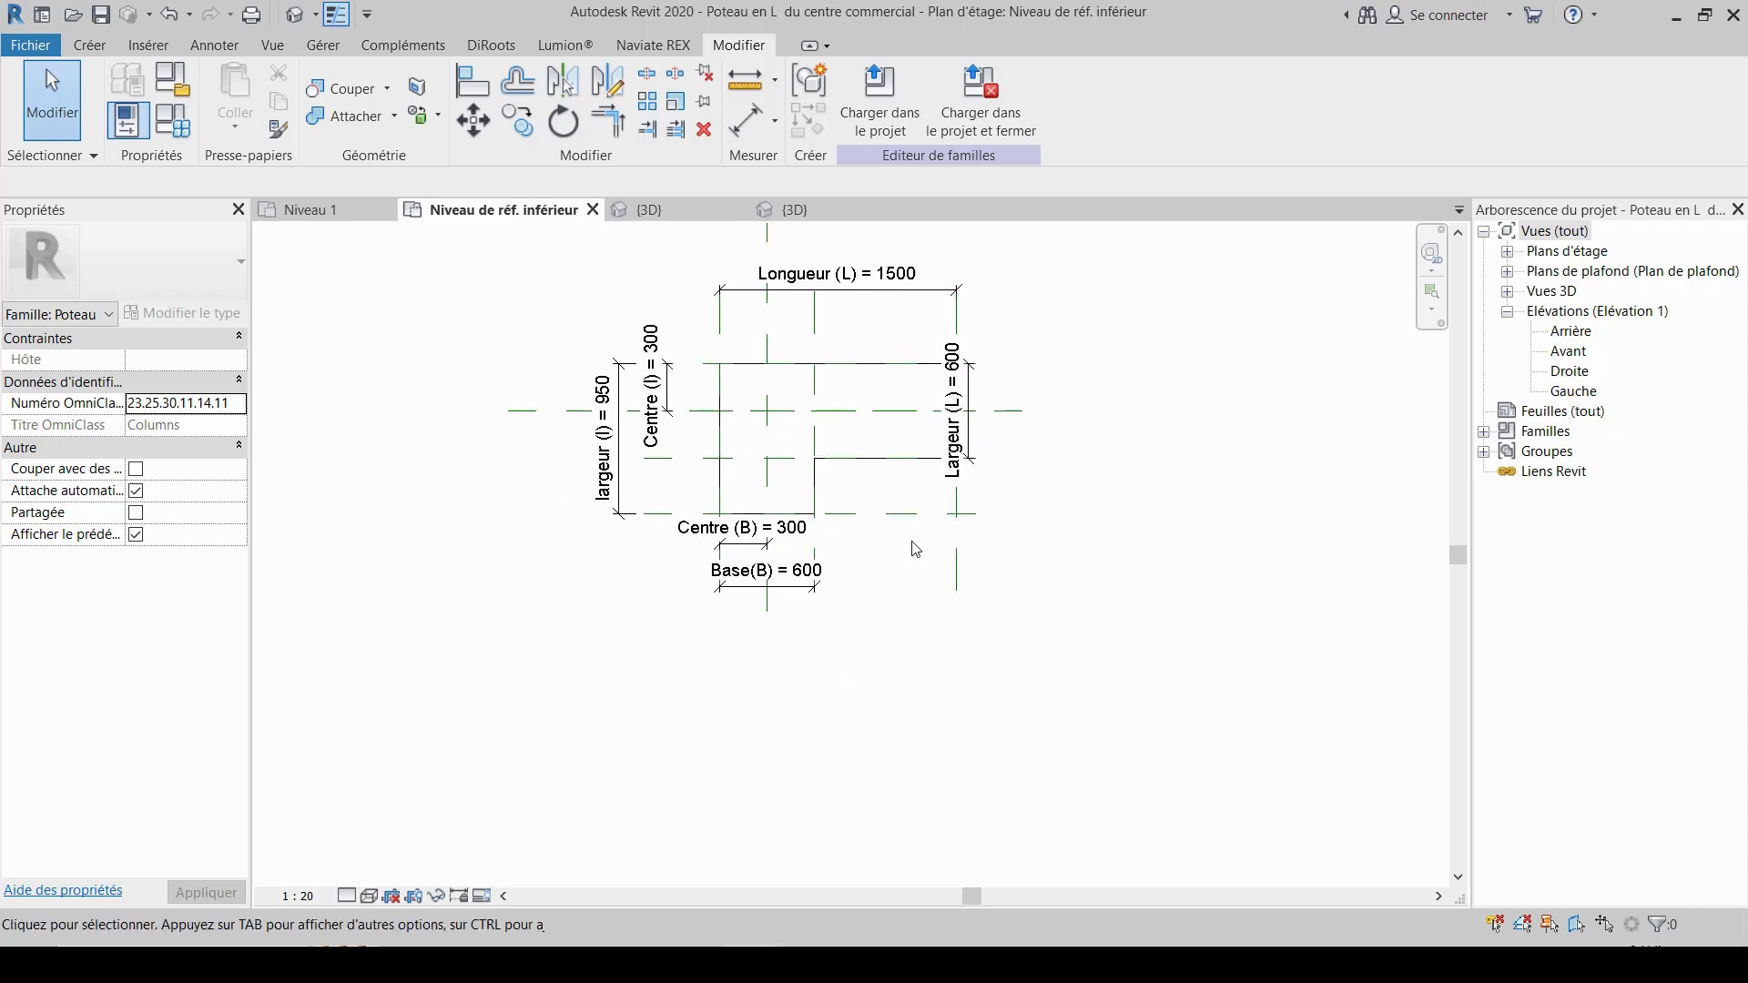
middle_drag(915, 549, 922, 665)
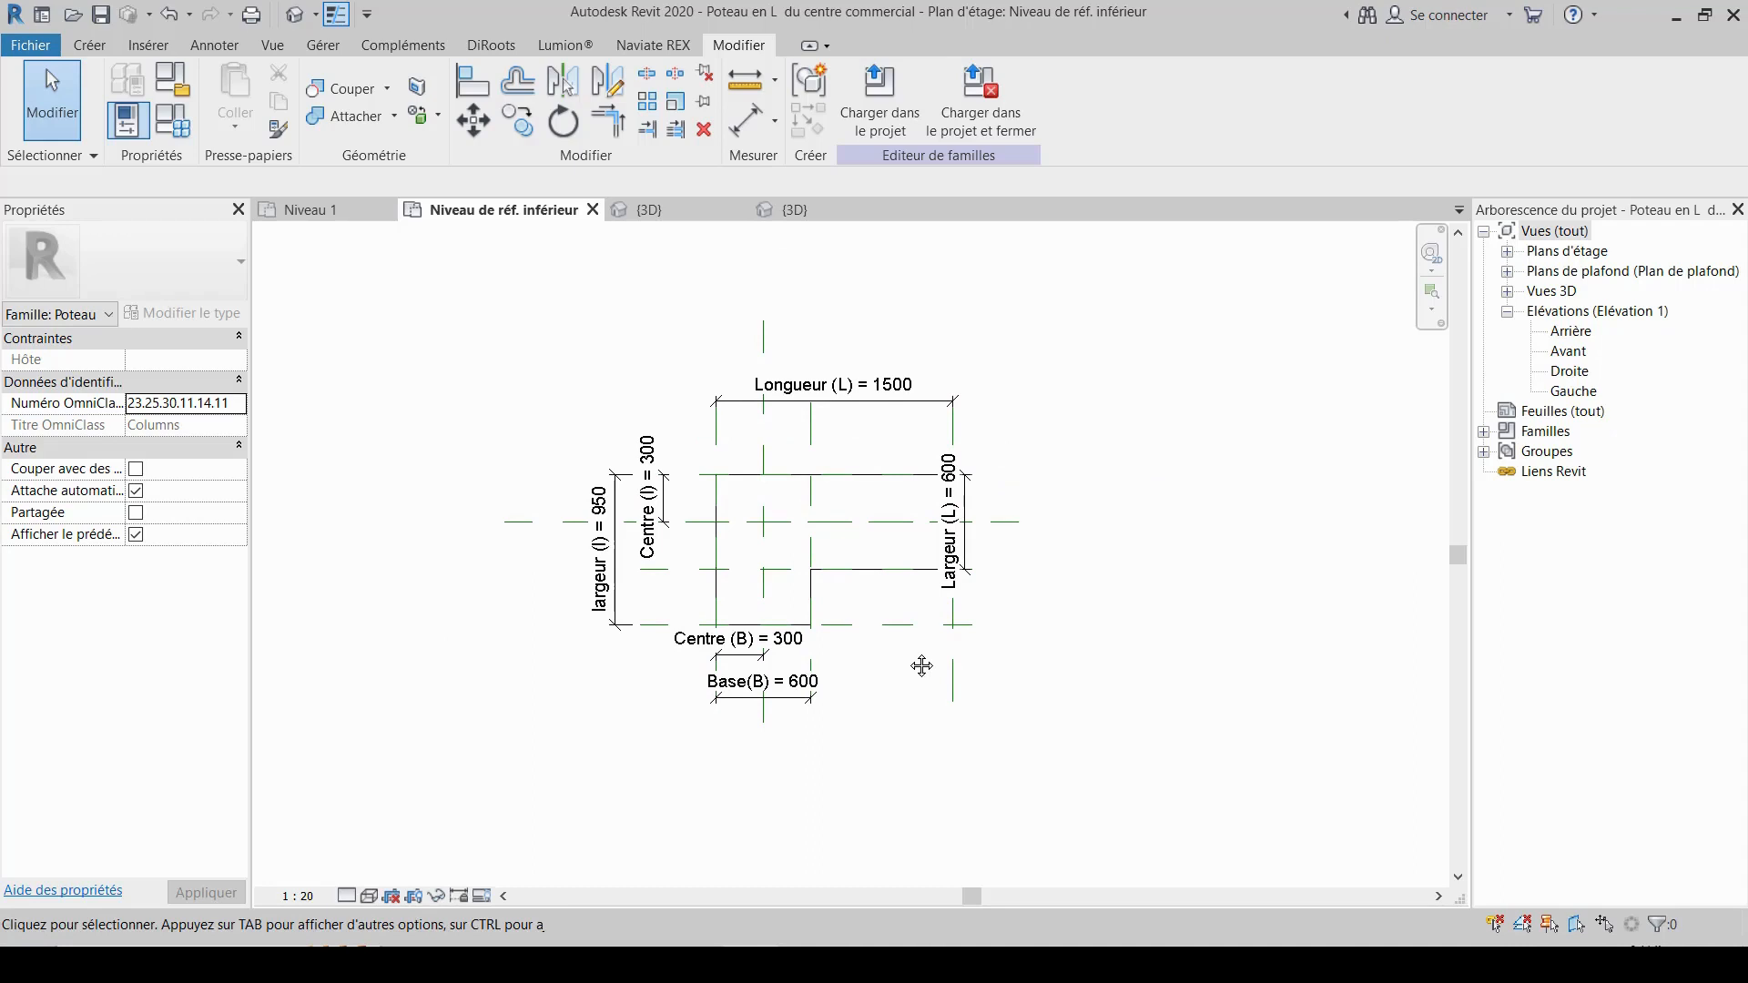
middle_drag(921, 665, 953, 608)
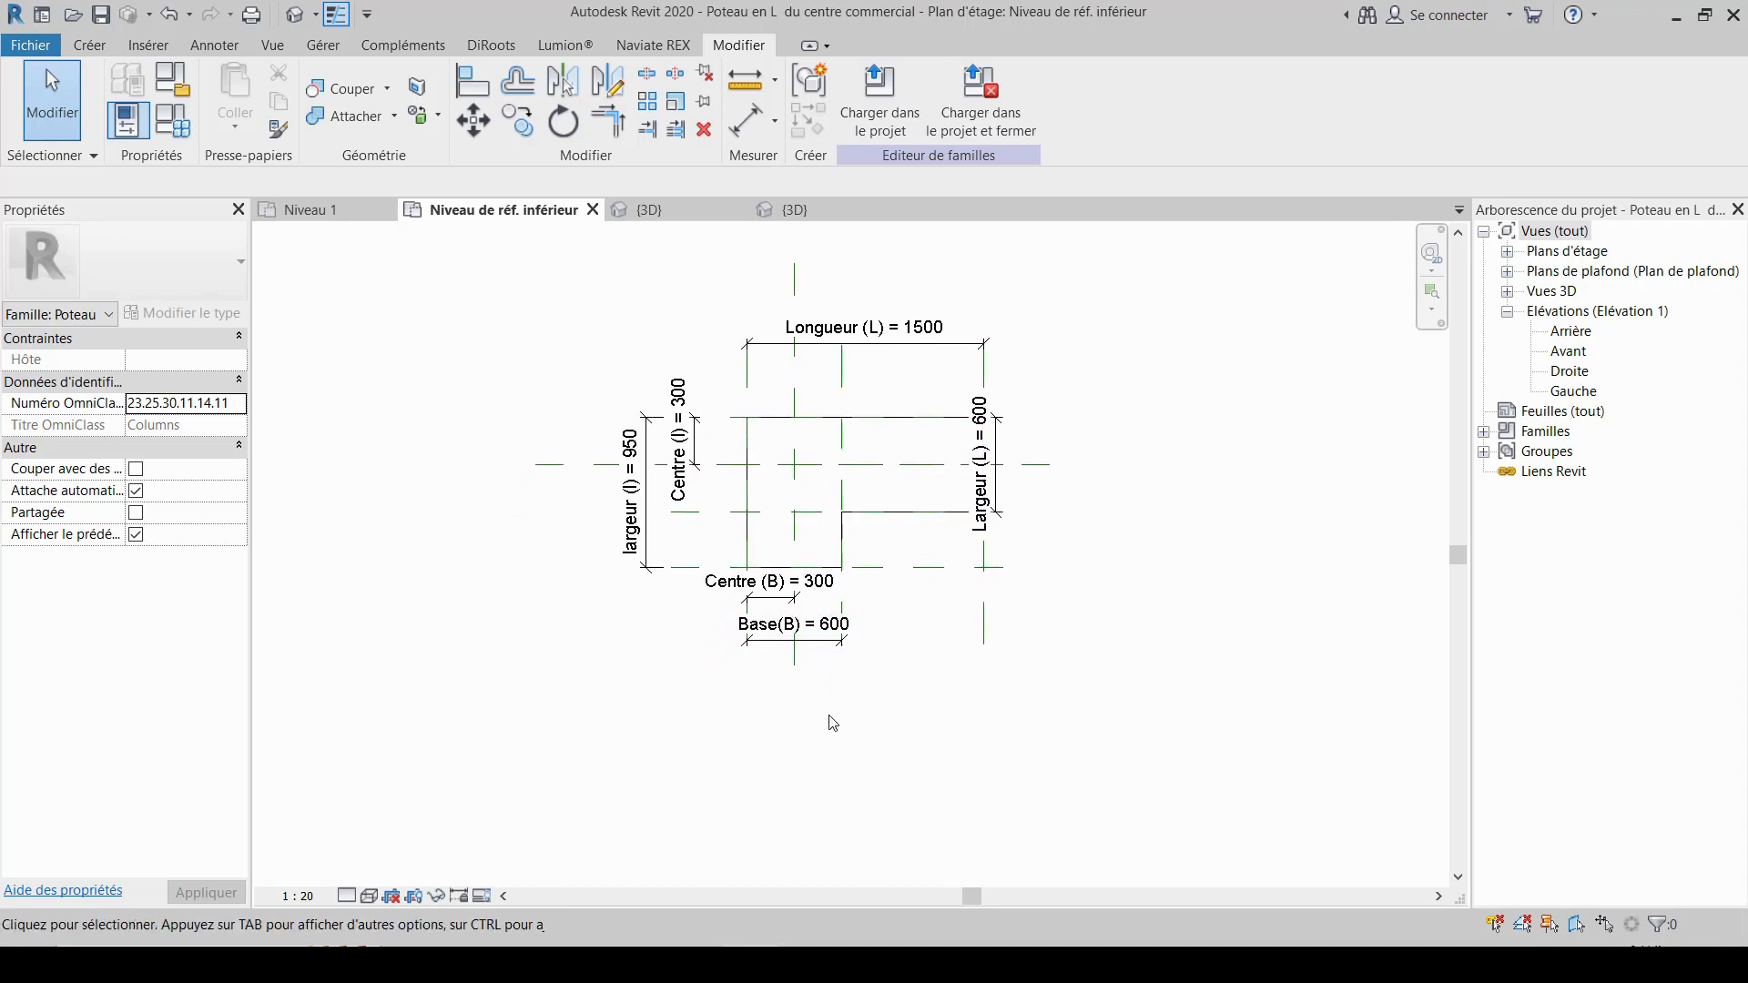
middle_drag(831, 724, 739, 735)
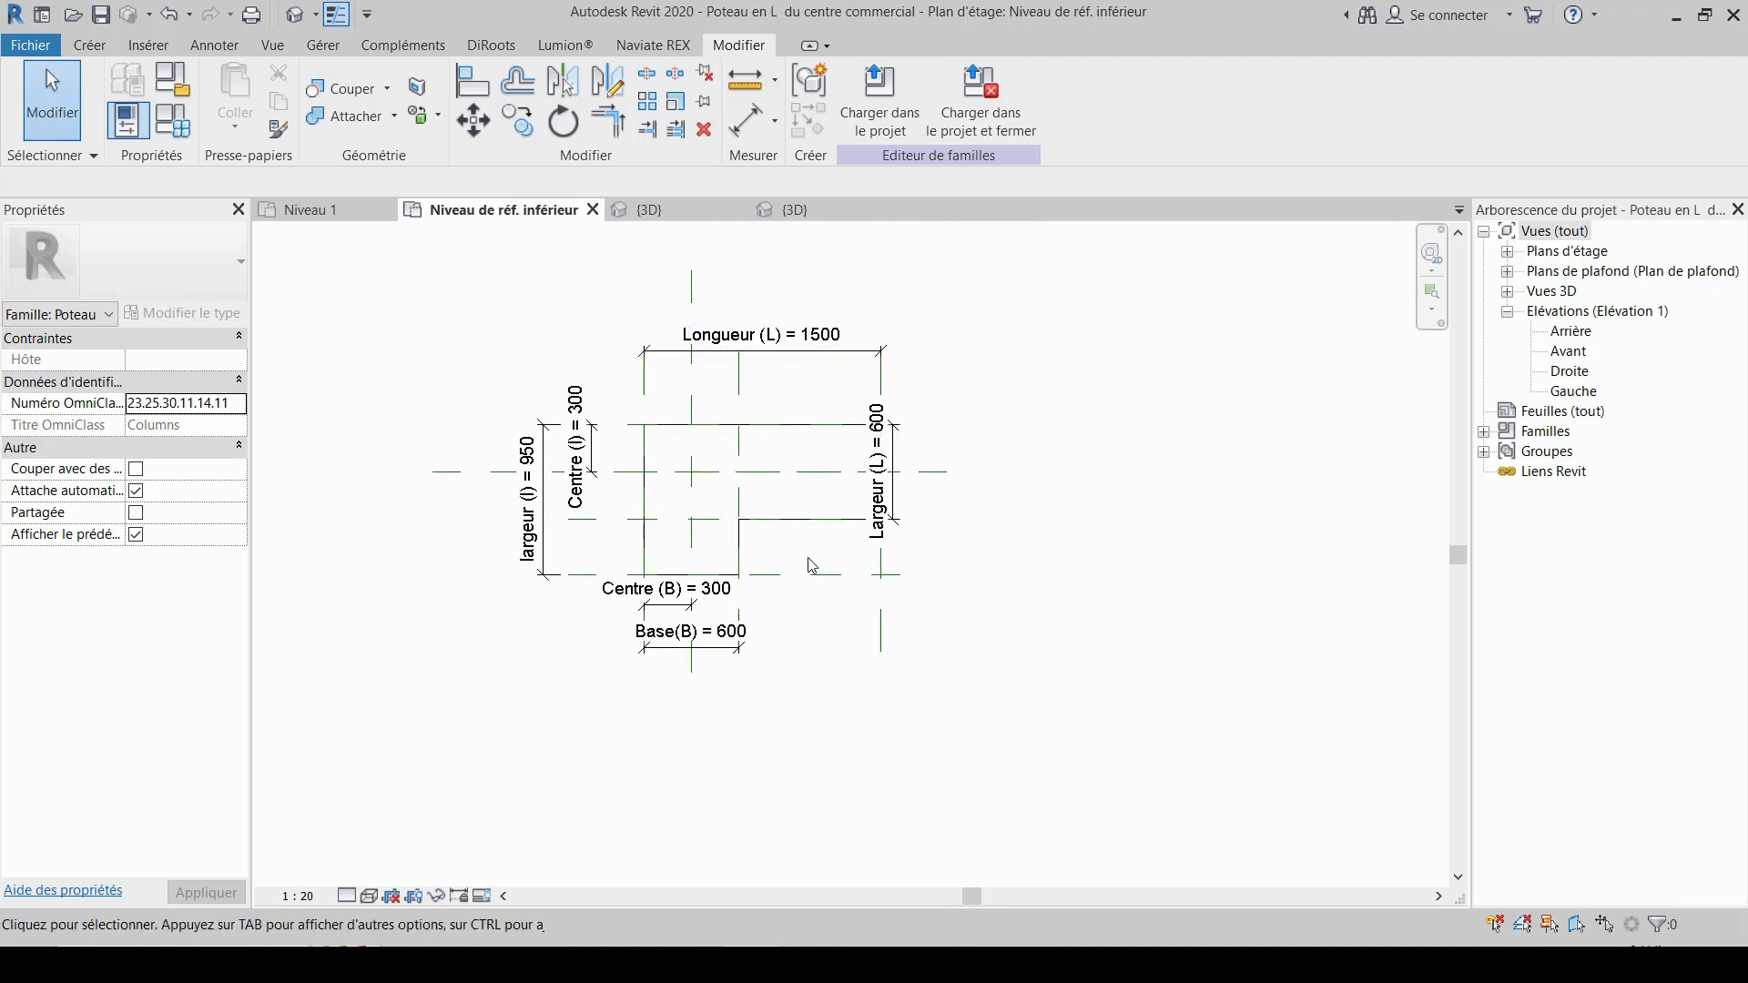
middle_drag(734, 518, 763, 520)
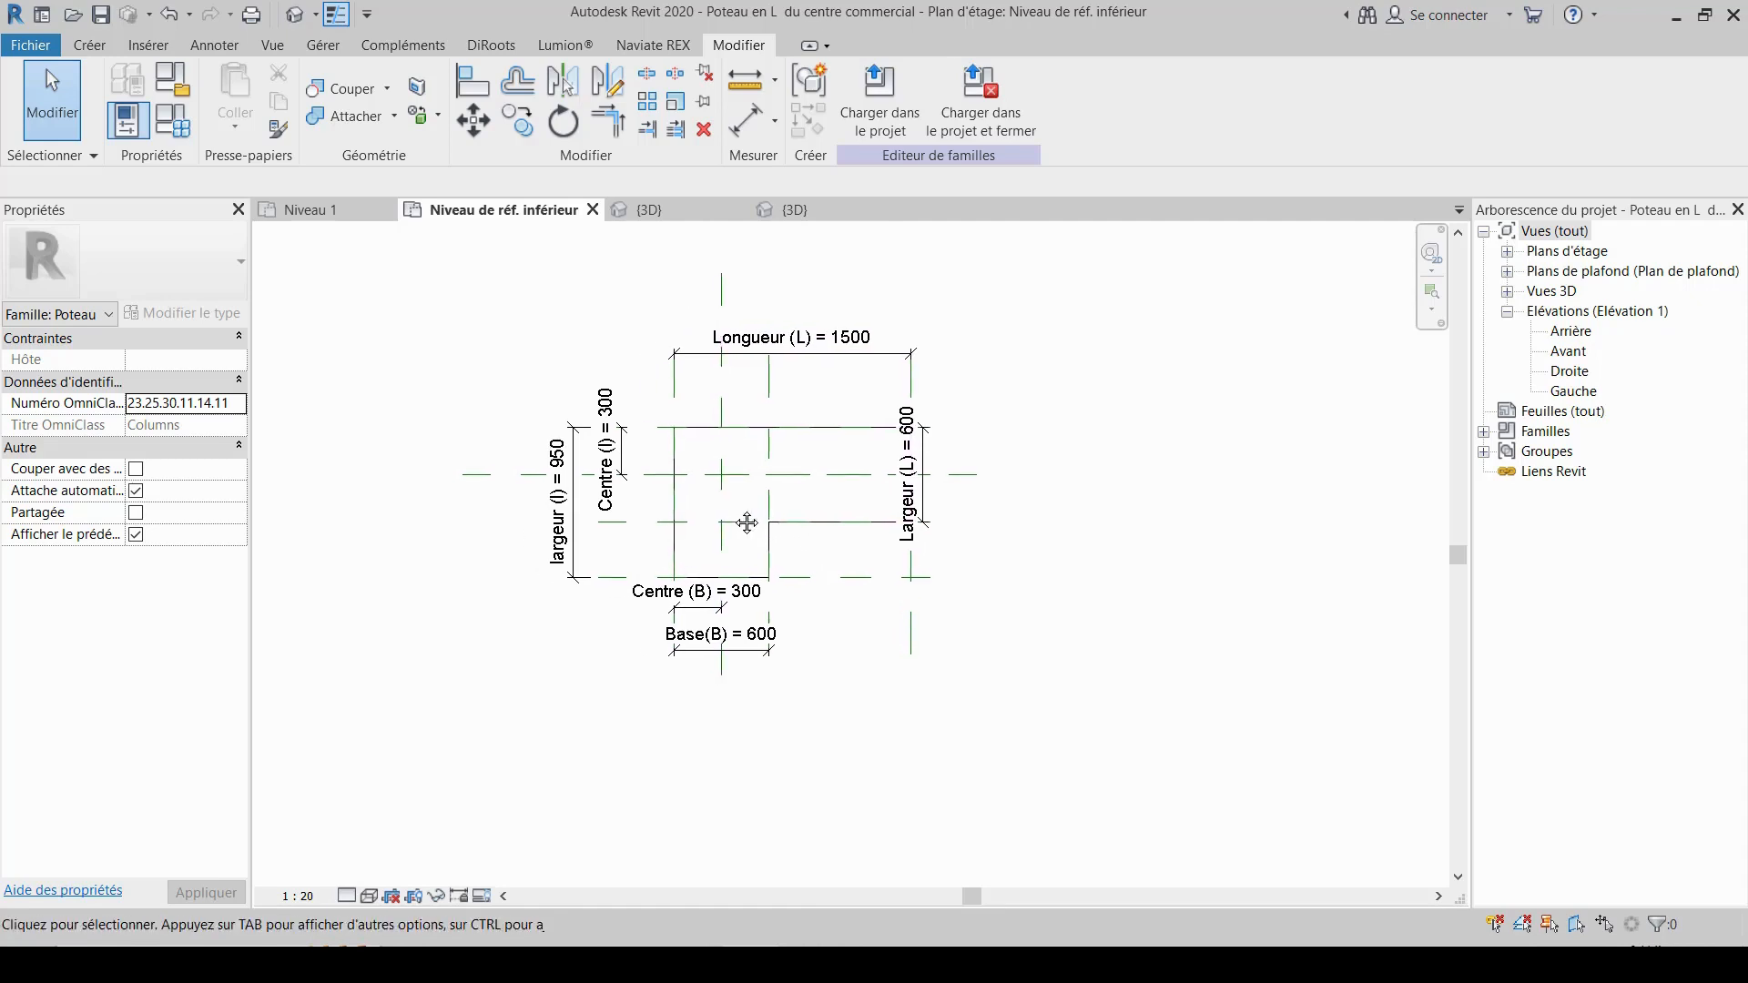
scroll(705, 384, up, 1)
middle_drag(705, 383, 689, 460)
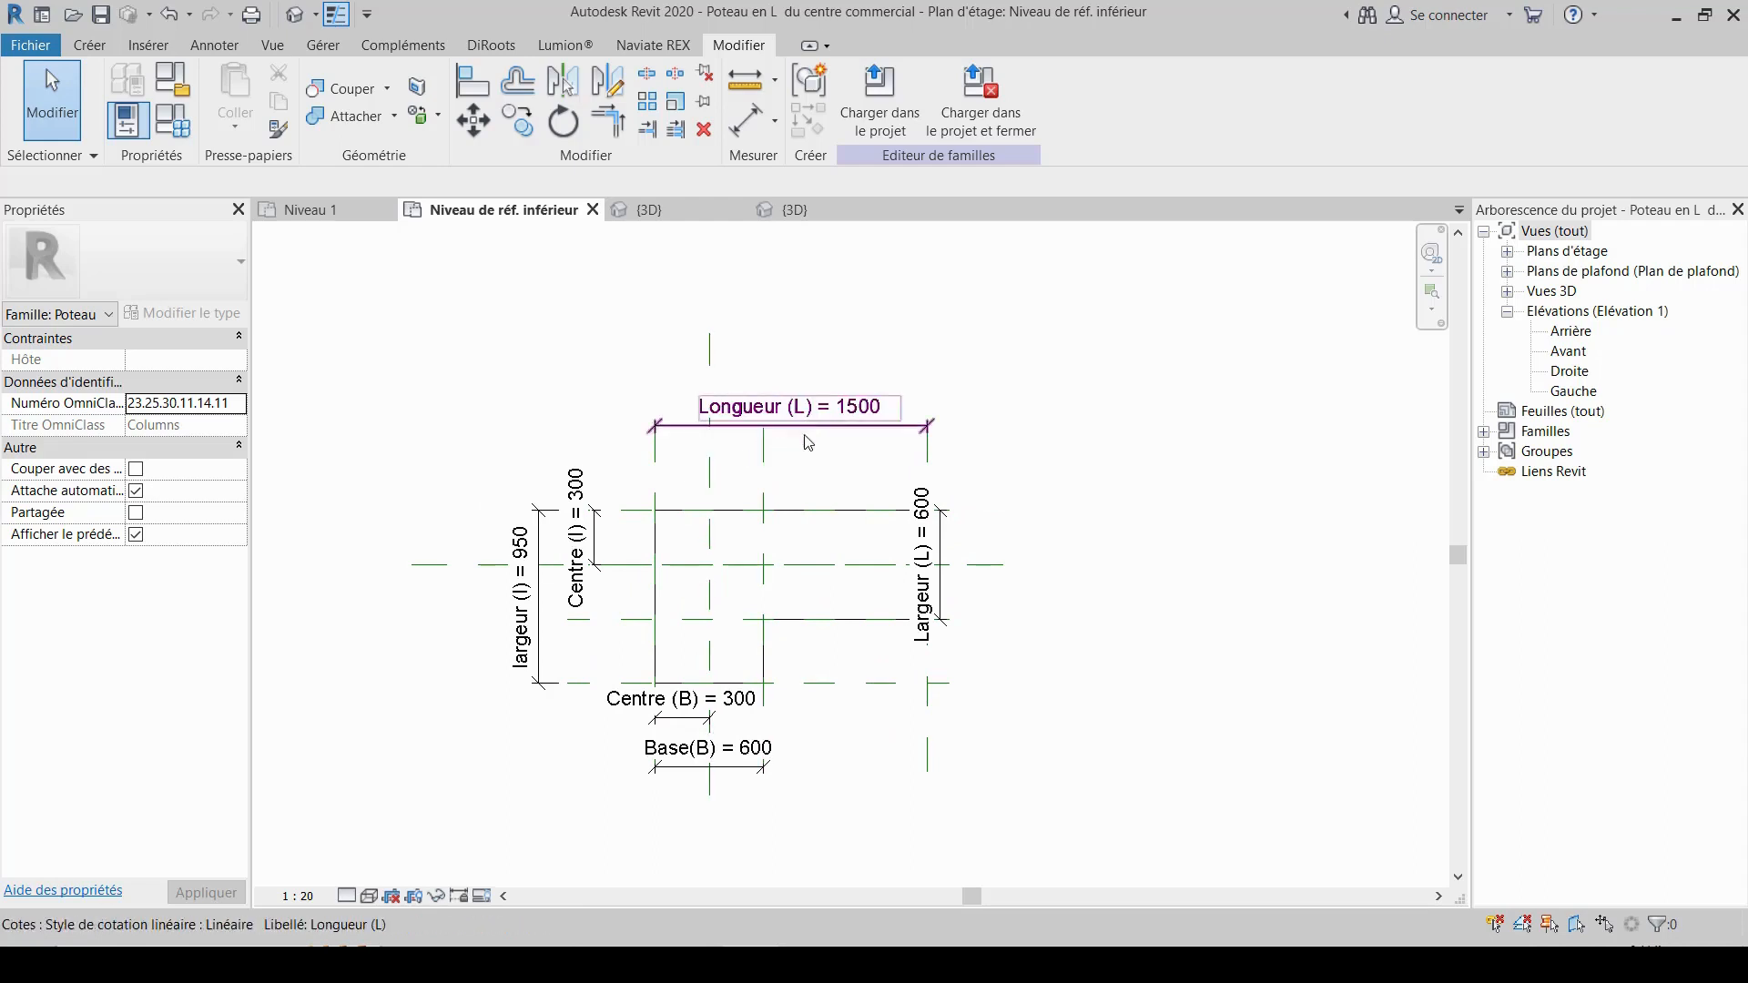
mouse_move(846, 598)
middle_down()
mouse_move(883, 585)
mouse_move(936, 495)
middle_up()
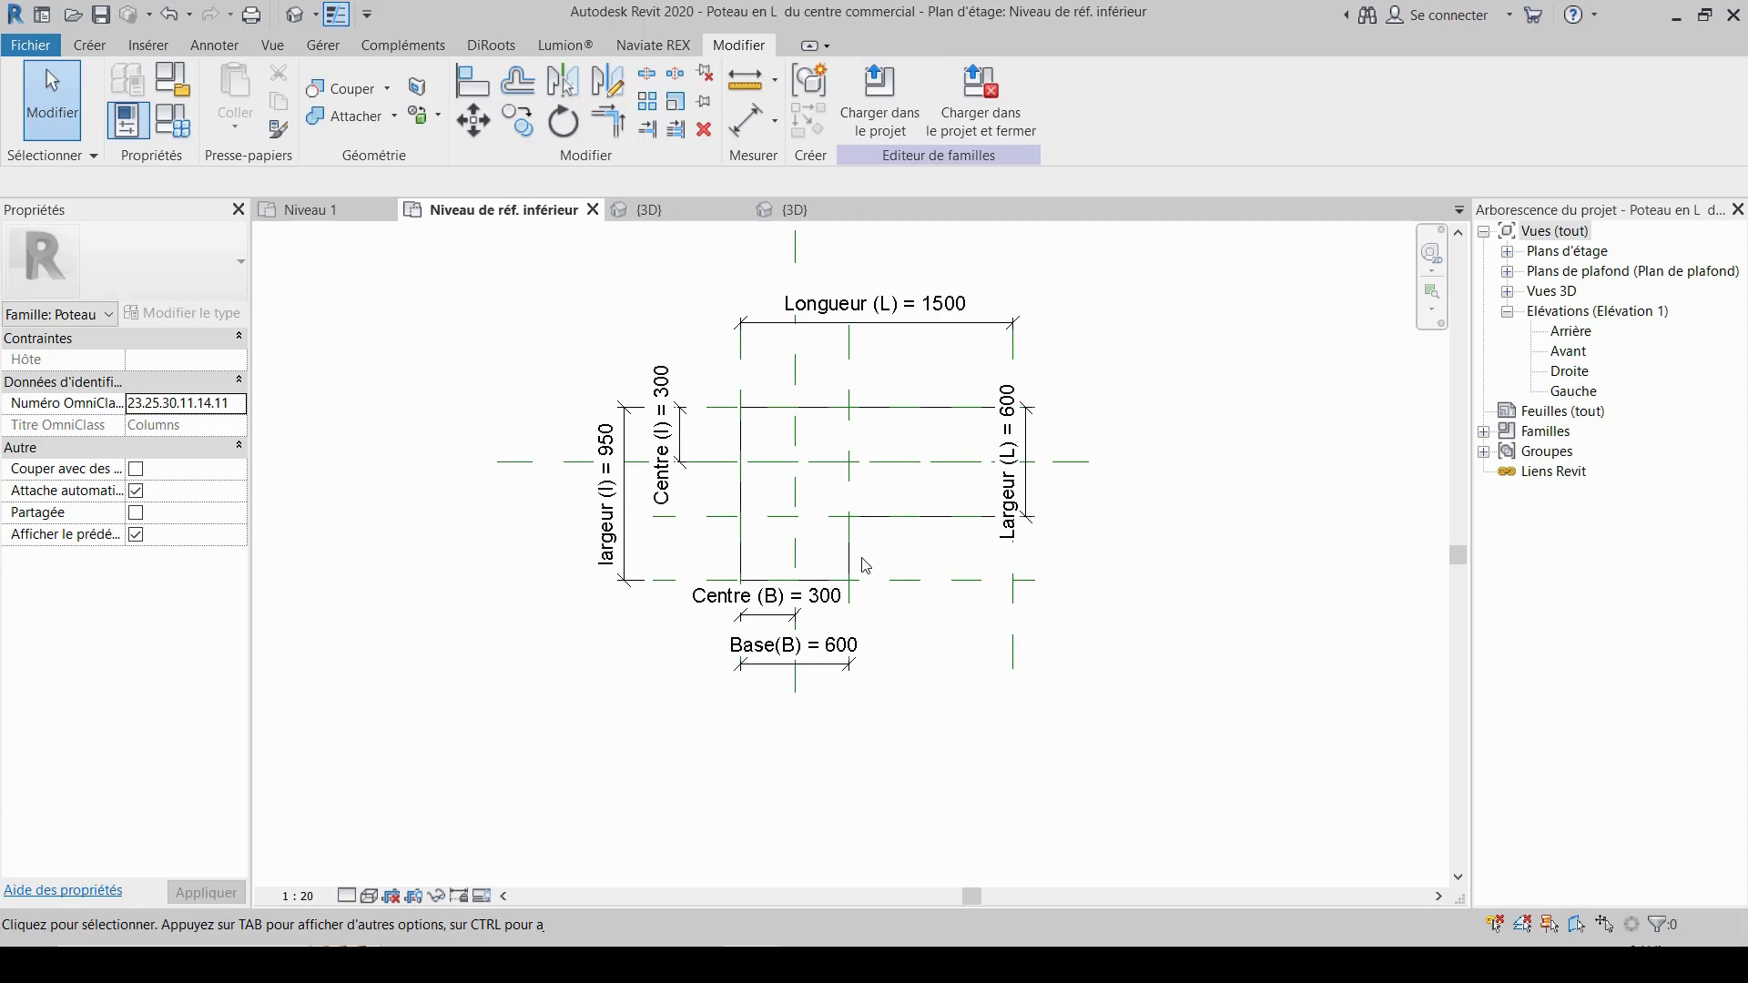
scroll(865, 569, down, 3)
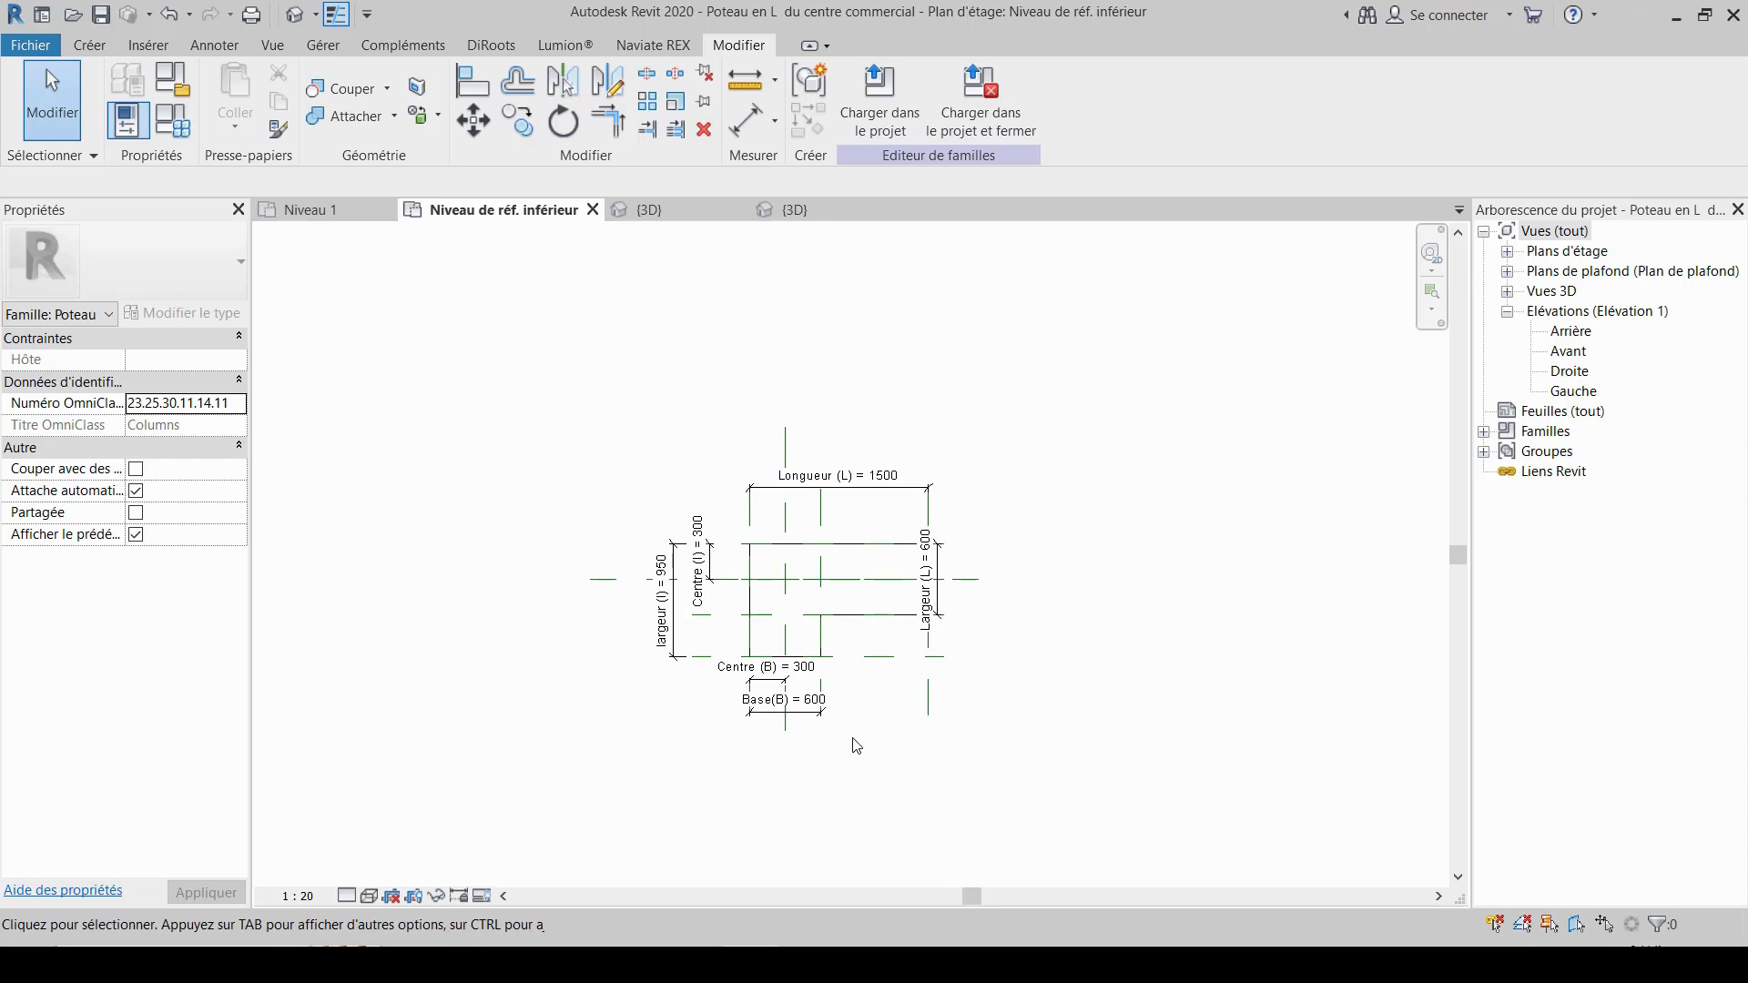
- Inspect the labelled dimensions around the L-shaped profile in the family's reference level plan up close
scroll(837, 729, up, 2)
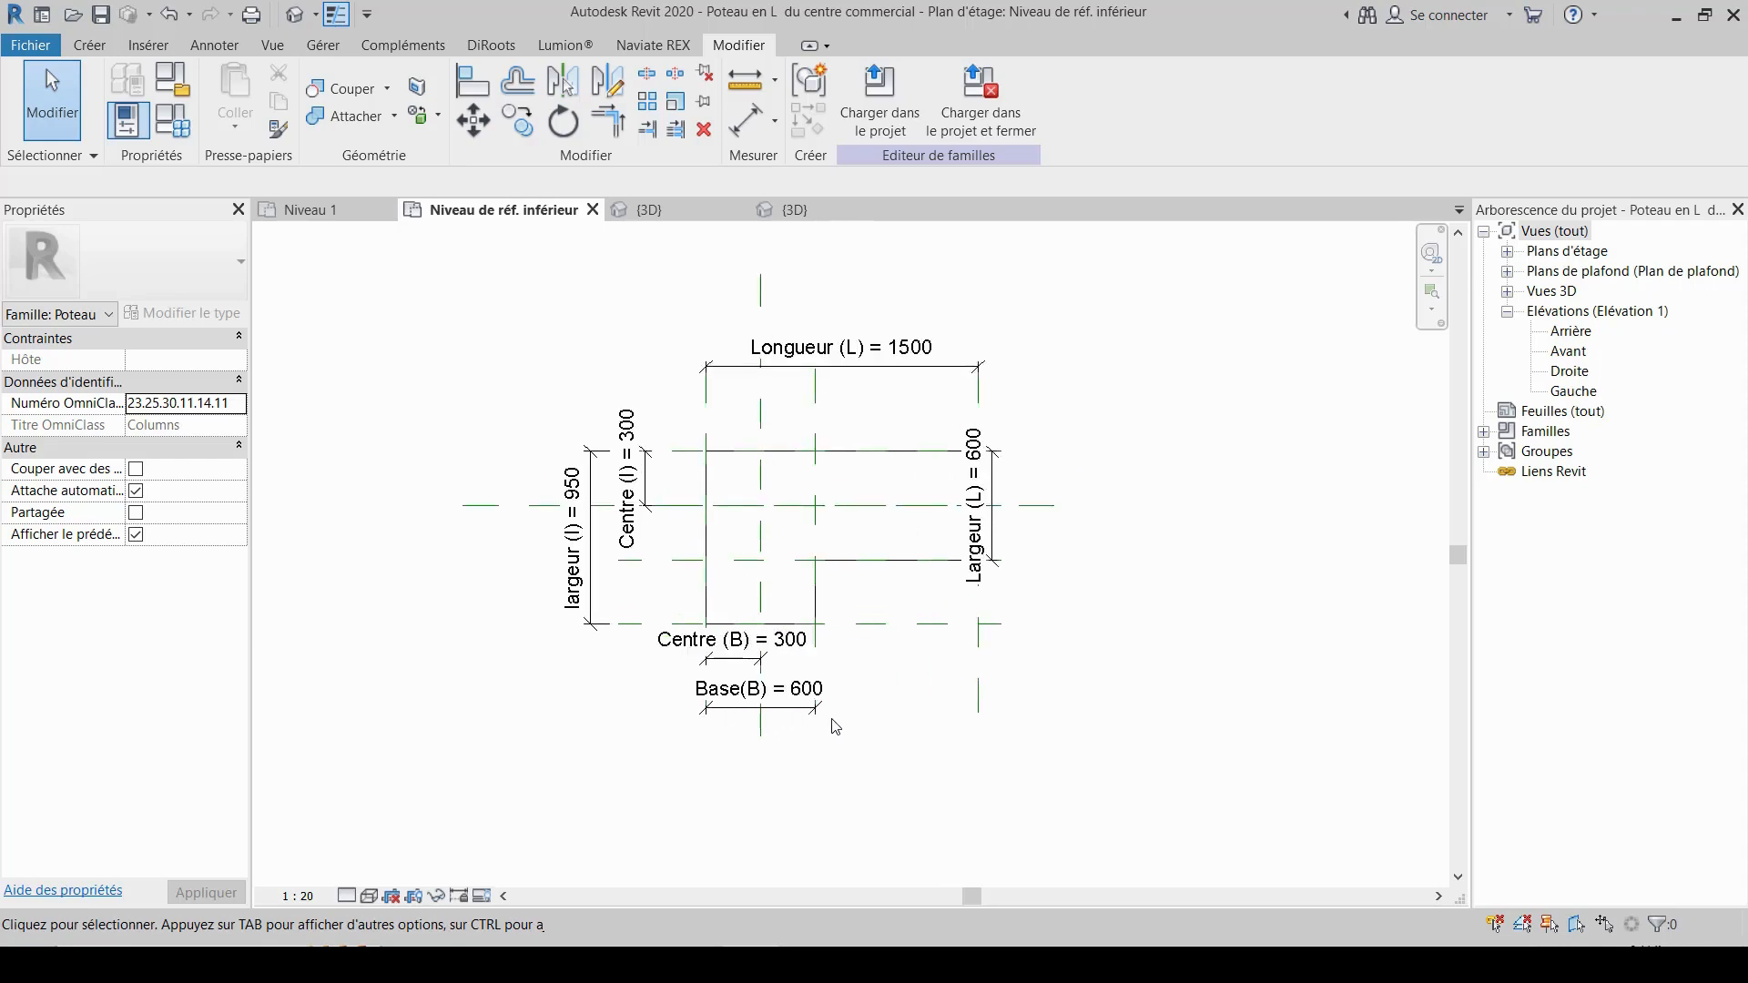
middle_drag(836, 726, 864, 711)
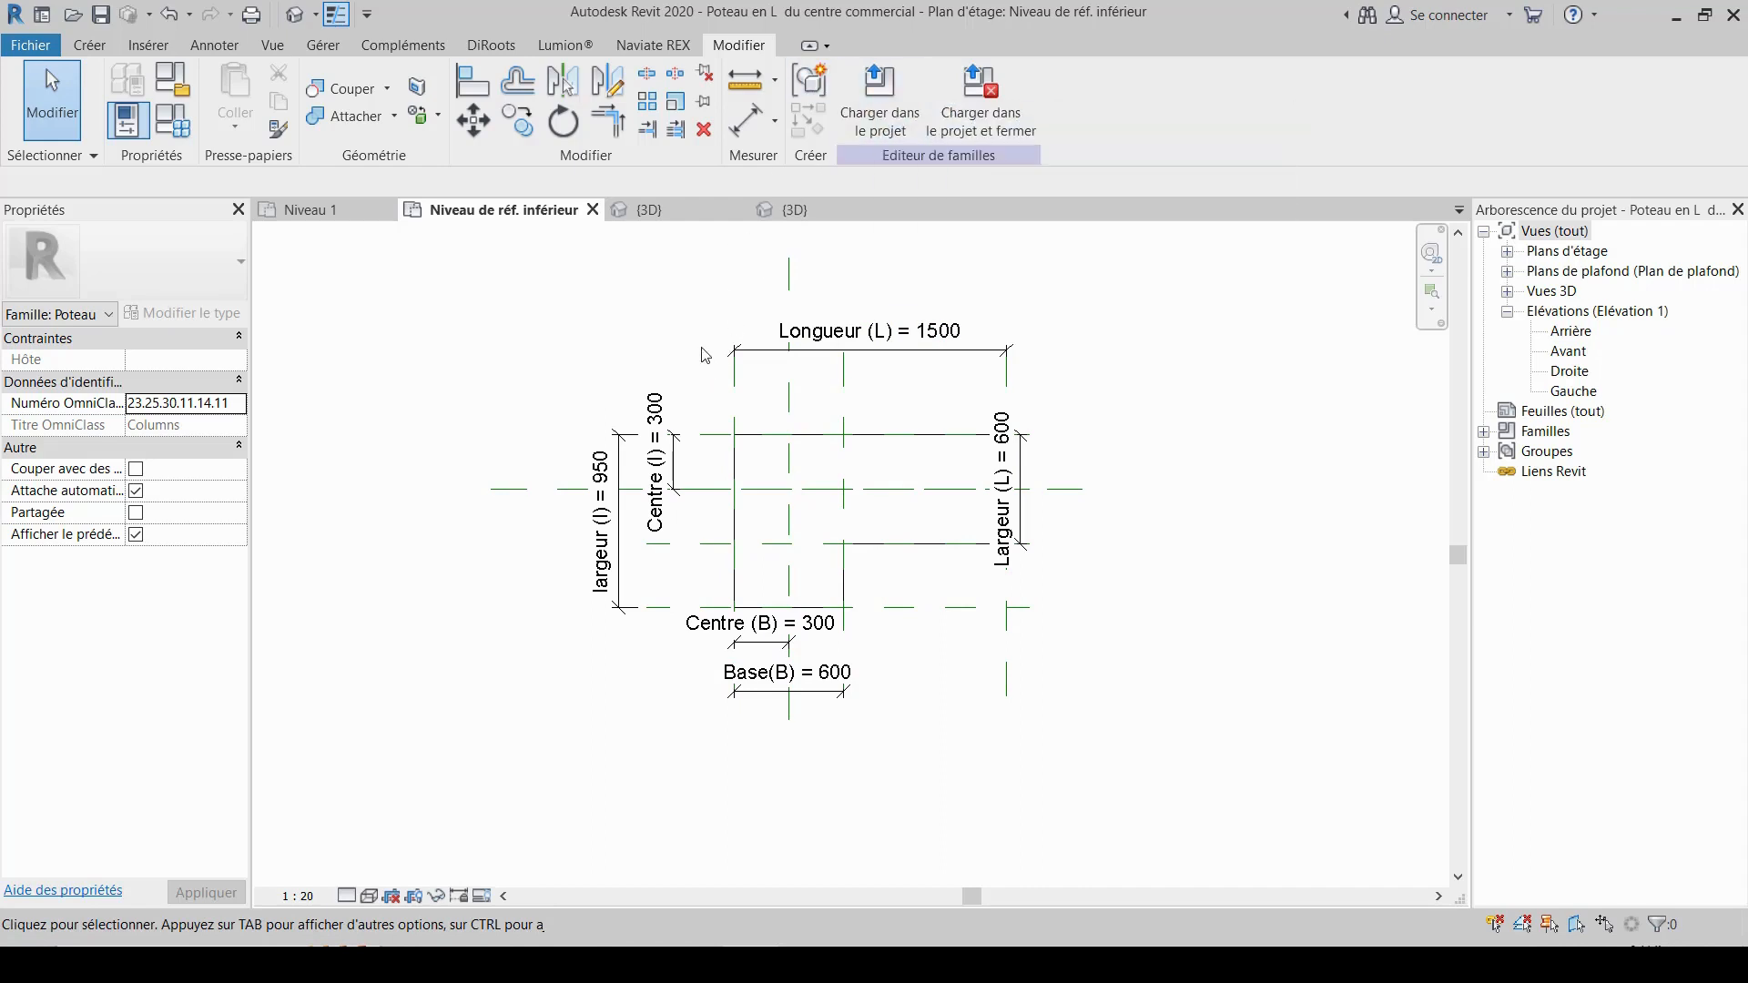
scroll(706, 332, down, 1)
middle_drag(707, 328, 800, 385)
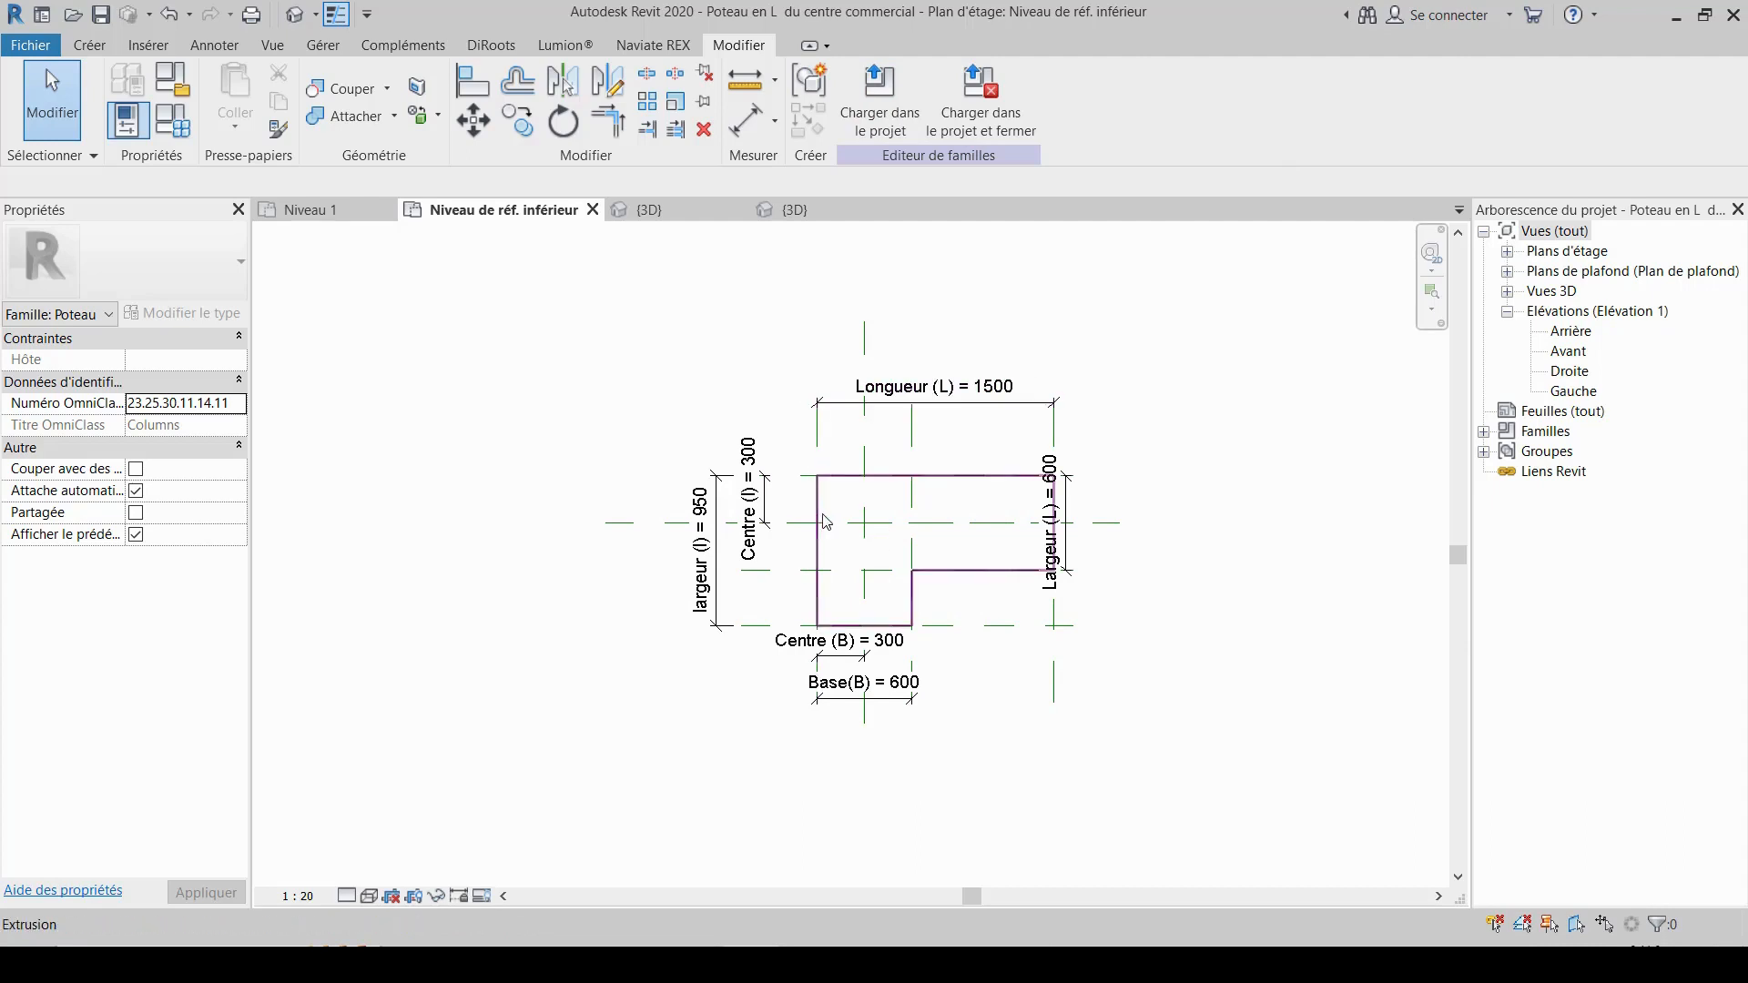
middle_drag(917, 565, 855, 503)
scroll(838, 435, up, 2)
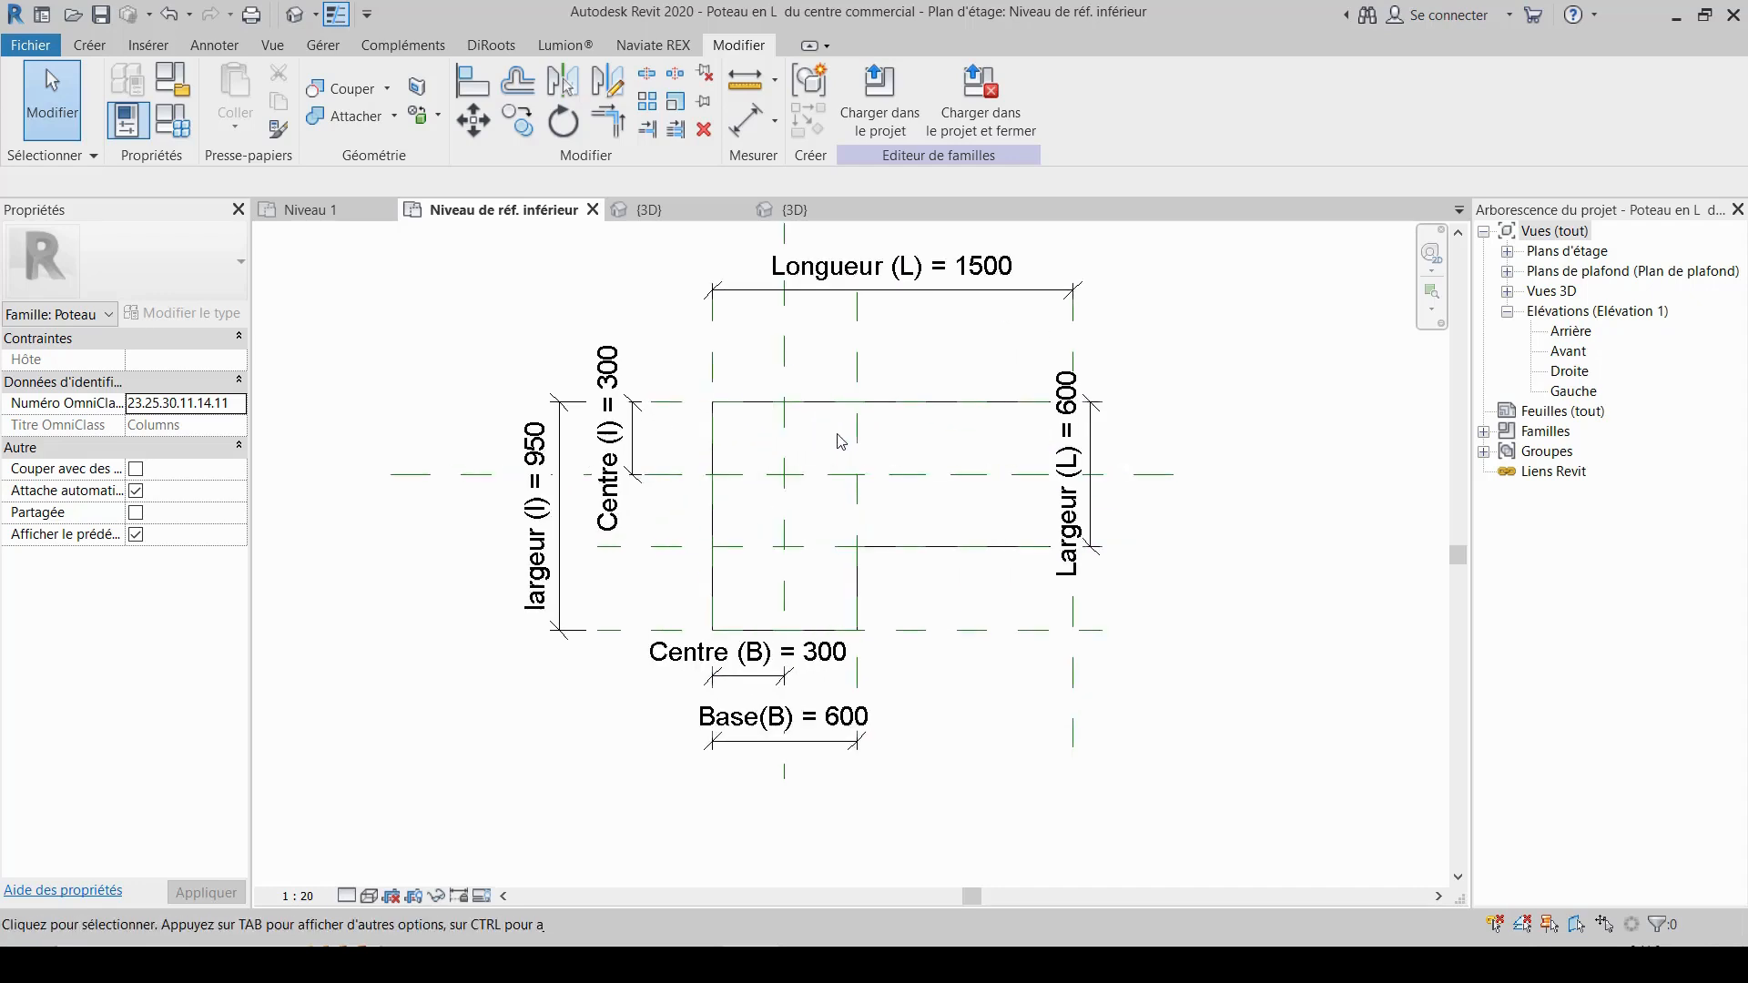
- Review the placed L-shaped and square columns at P3 in the project's Niveau 1 plan and from another side in its 3D view
click(325, 212)
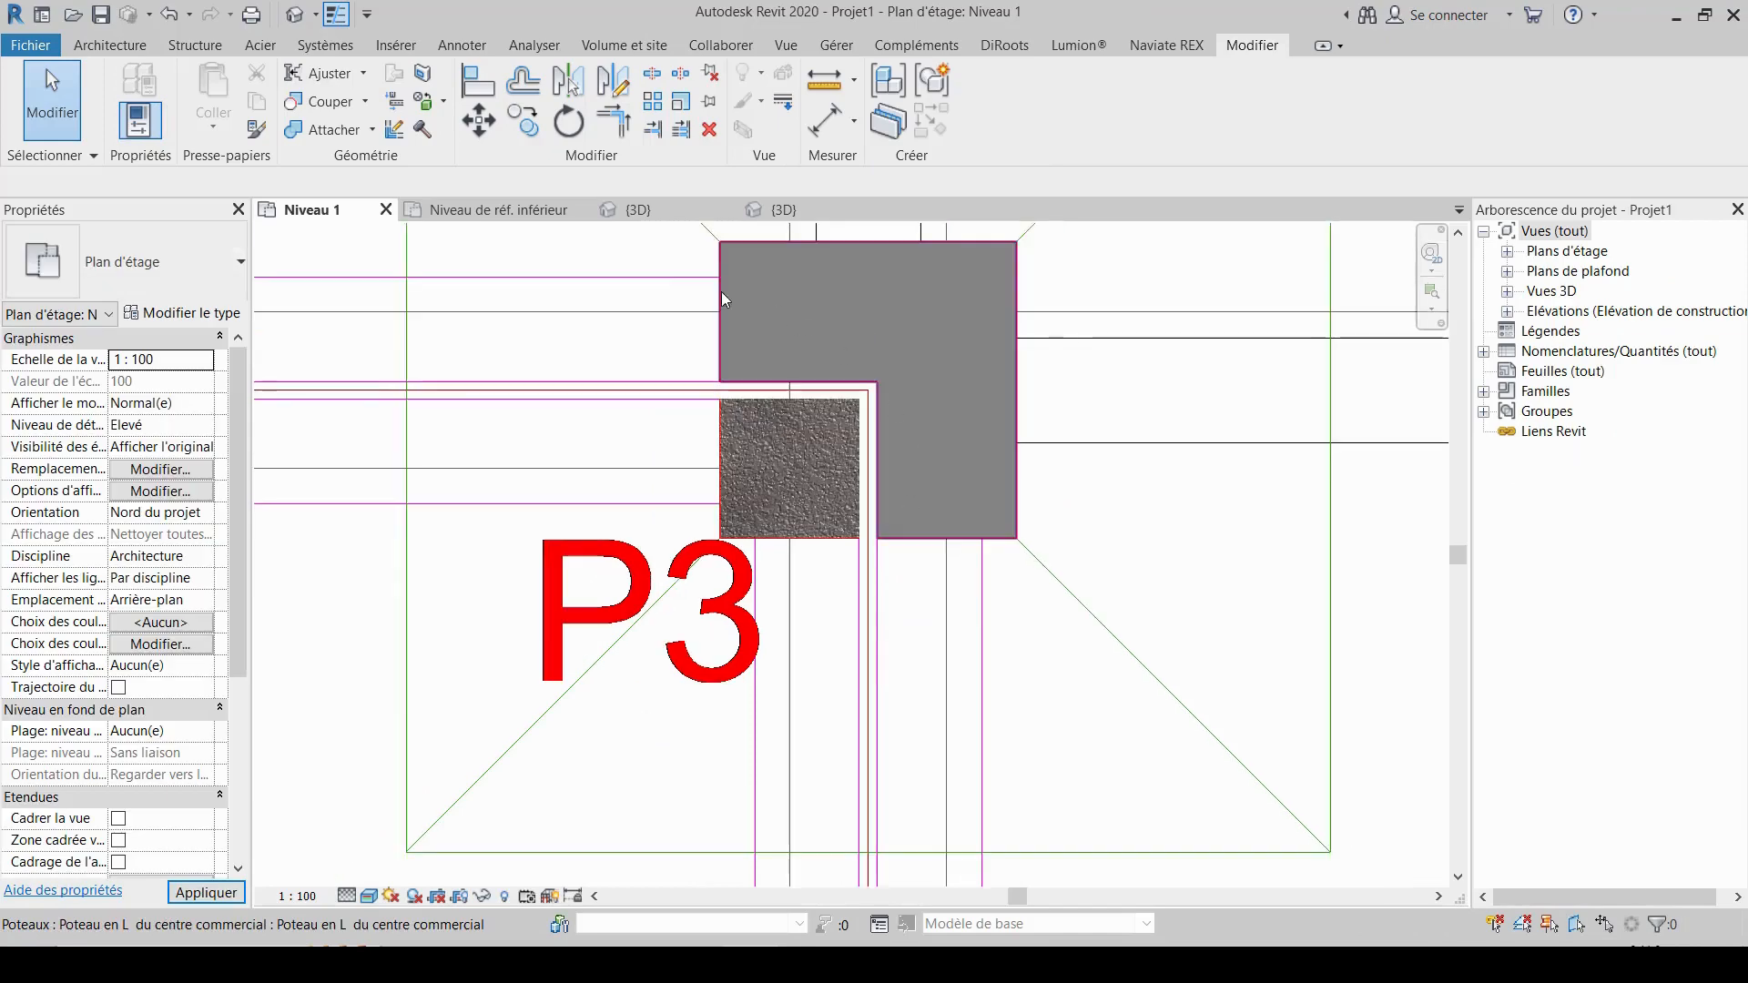
click(643, 208)
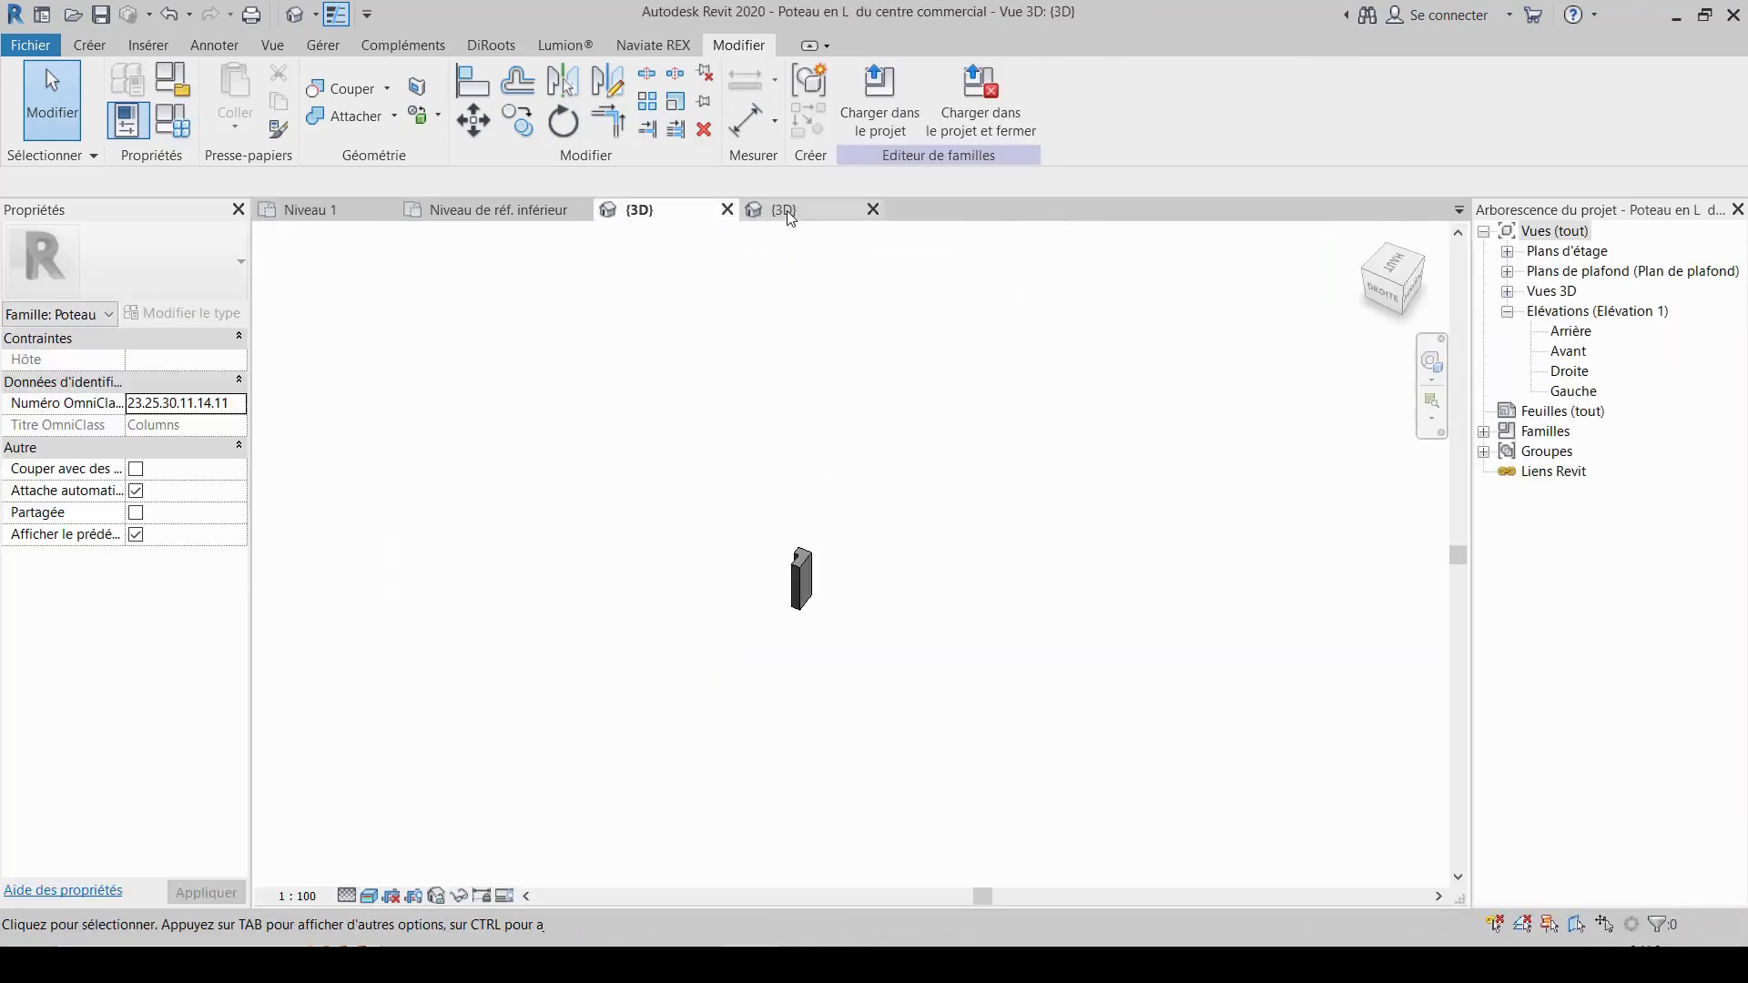
click(788, 213)
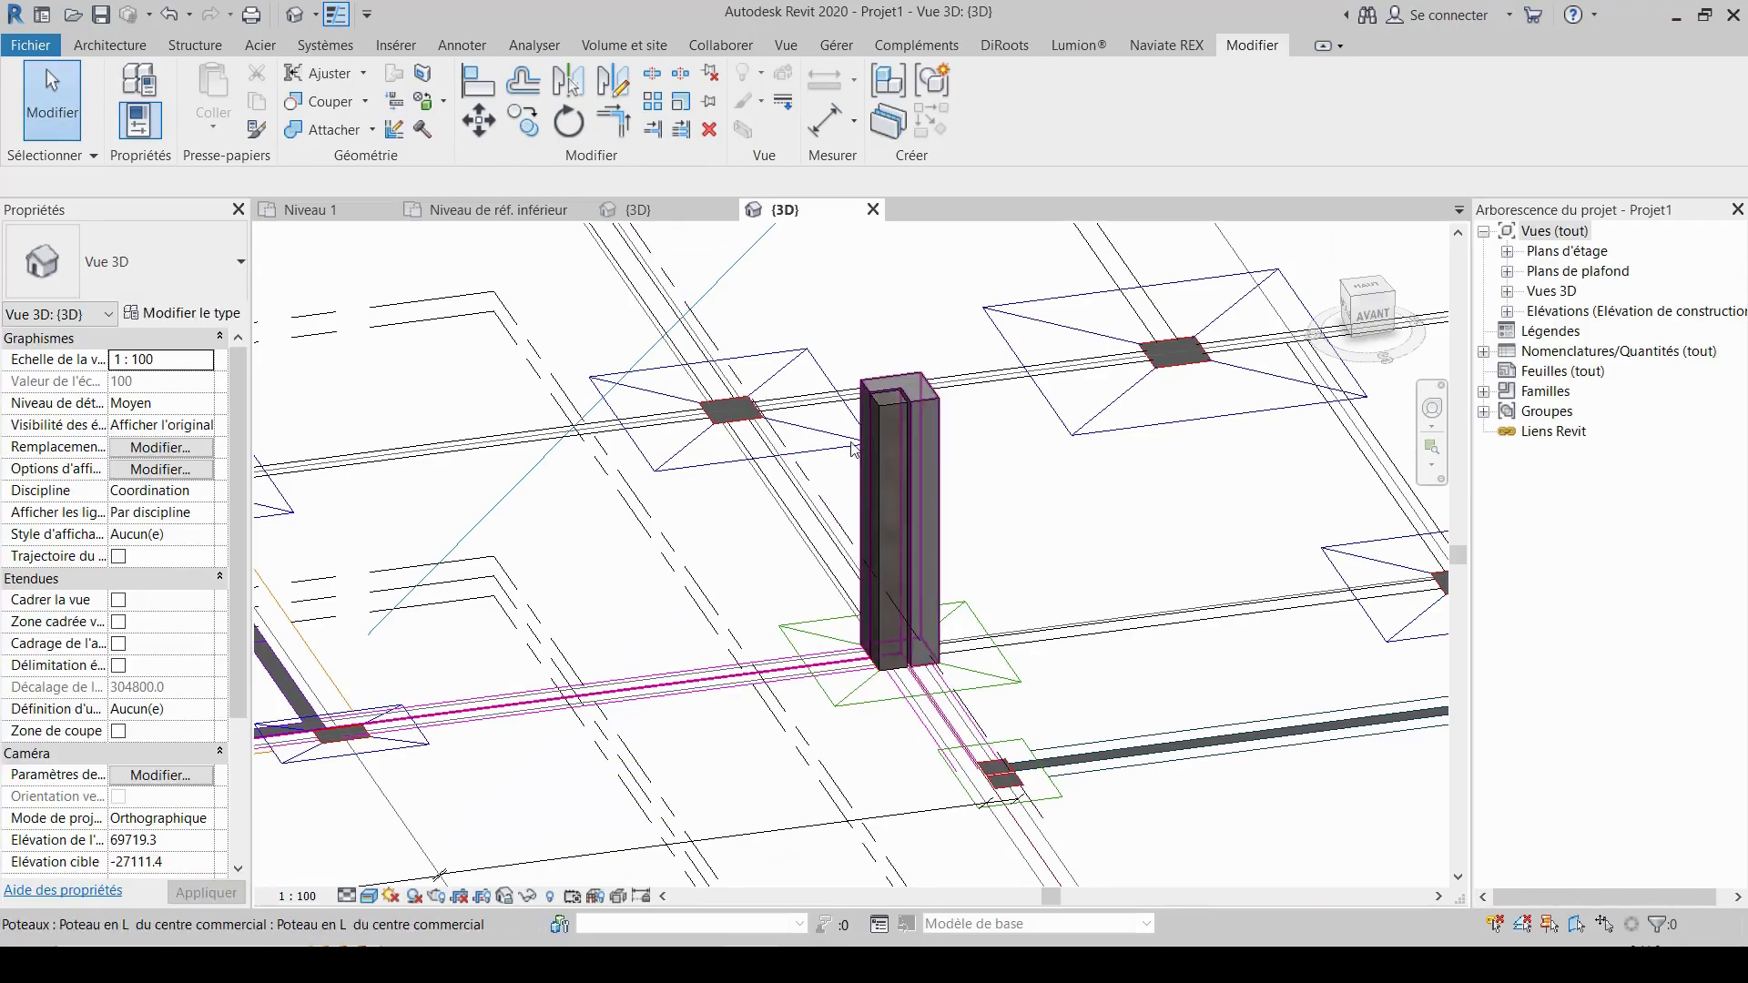
middle_drag(839, 425, 1046, 422)
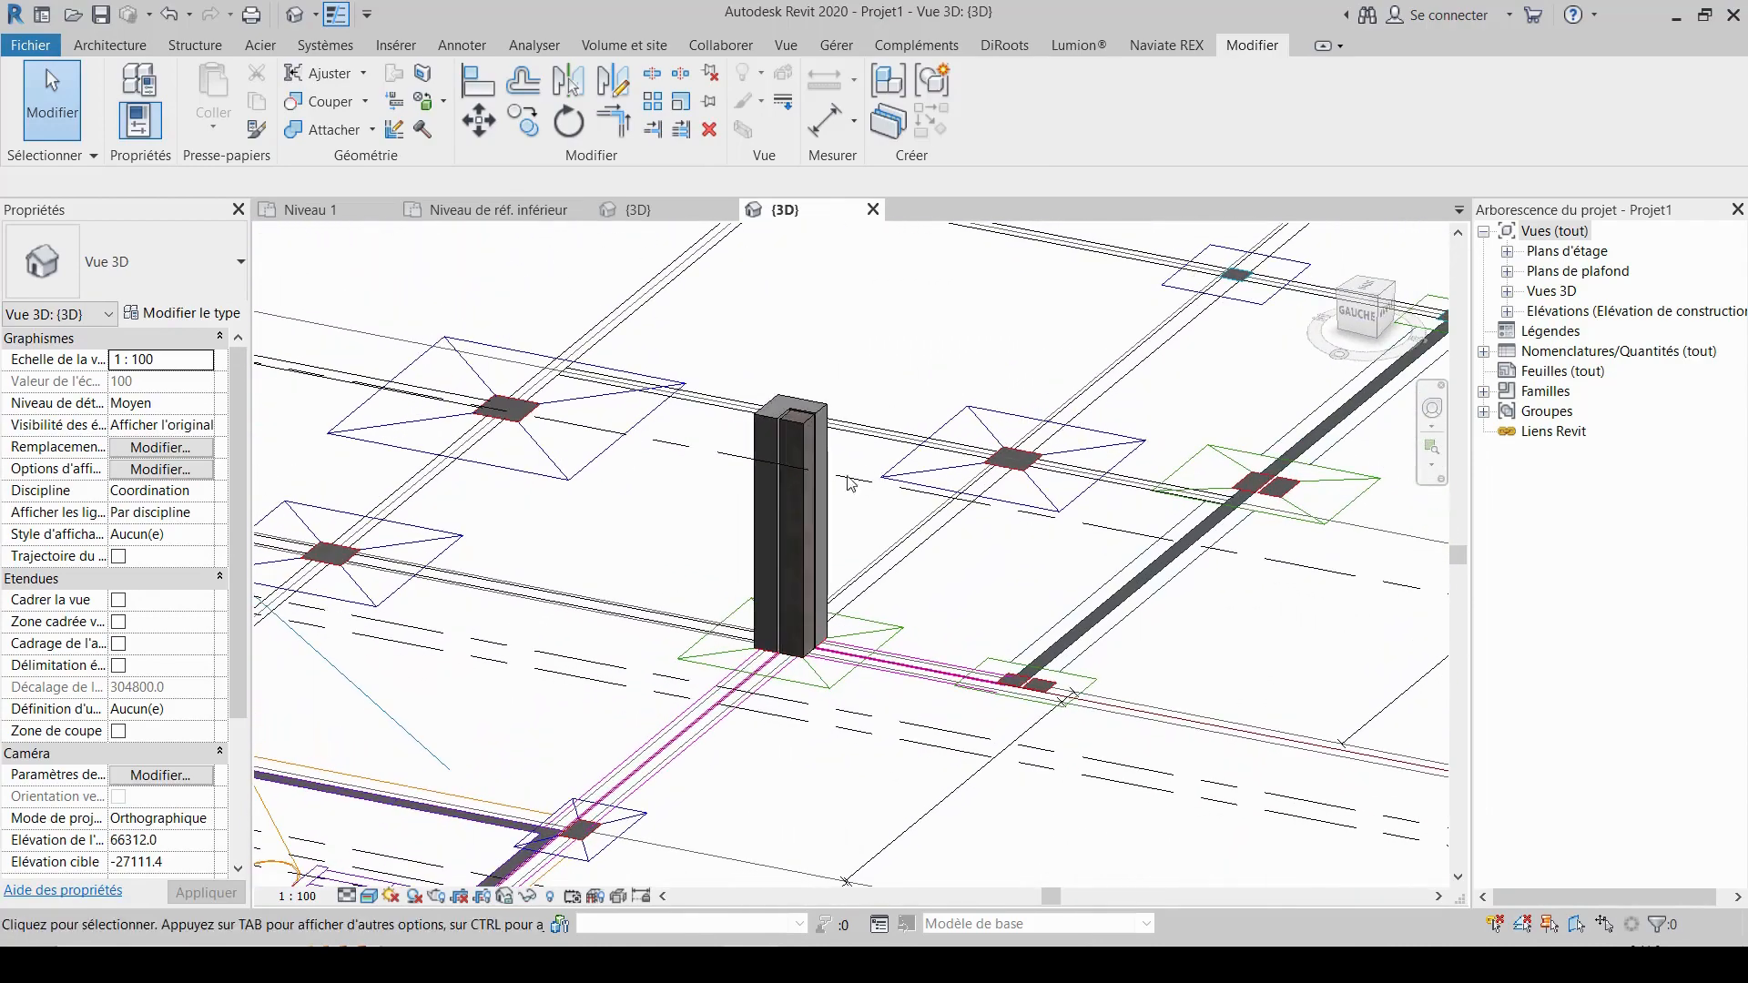